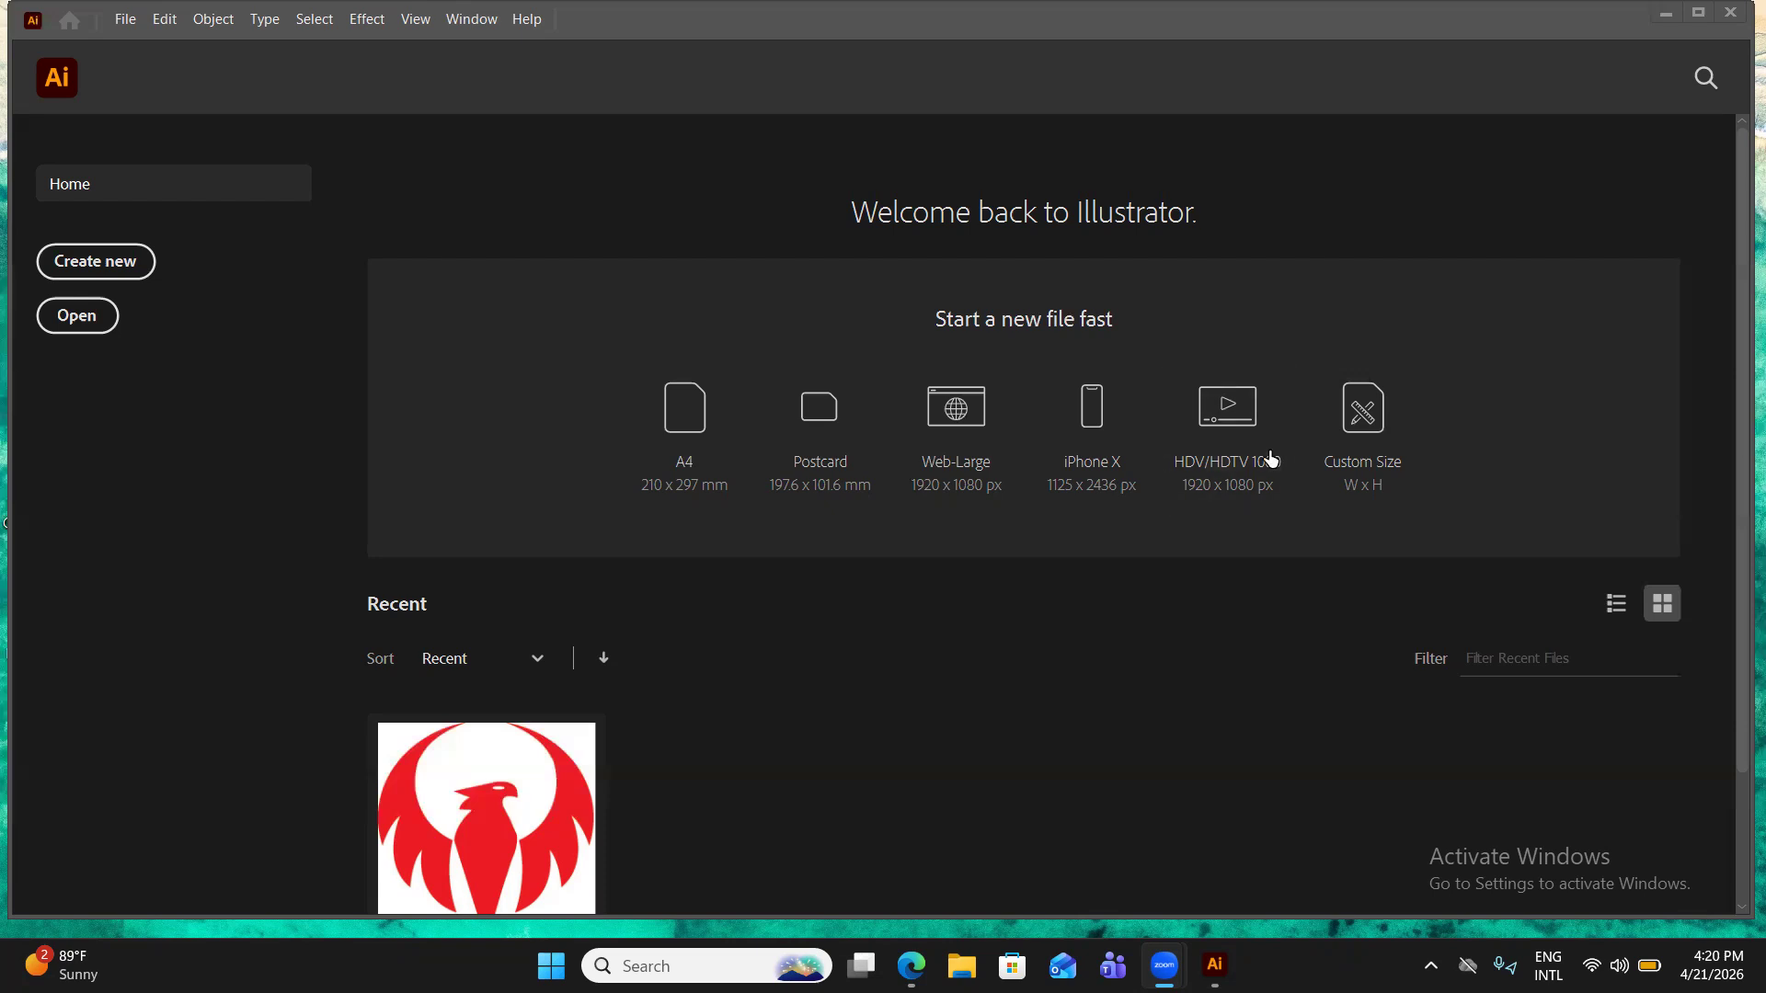
Open the recent file bird logo.ai, view it at 100% and select the red bird logo group.
click(1079, 900)
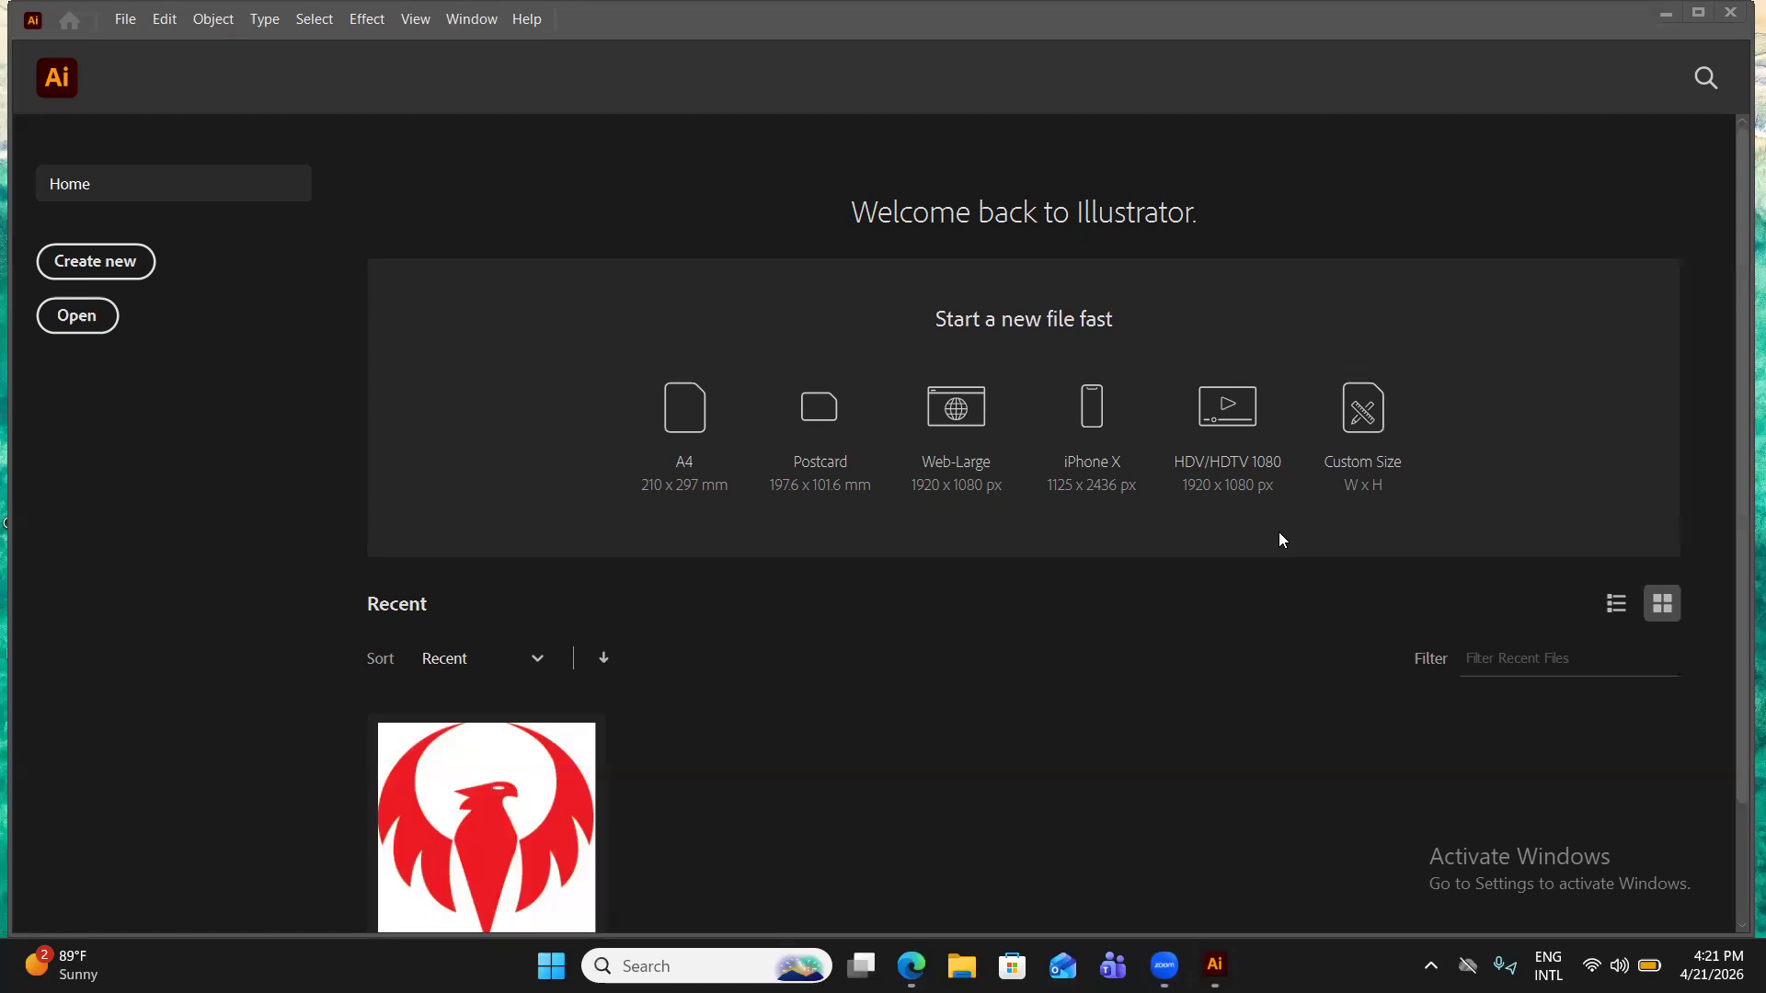
scroll(786, 644, down, 1)
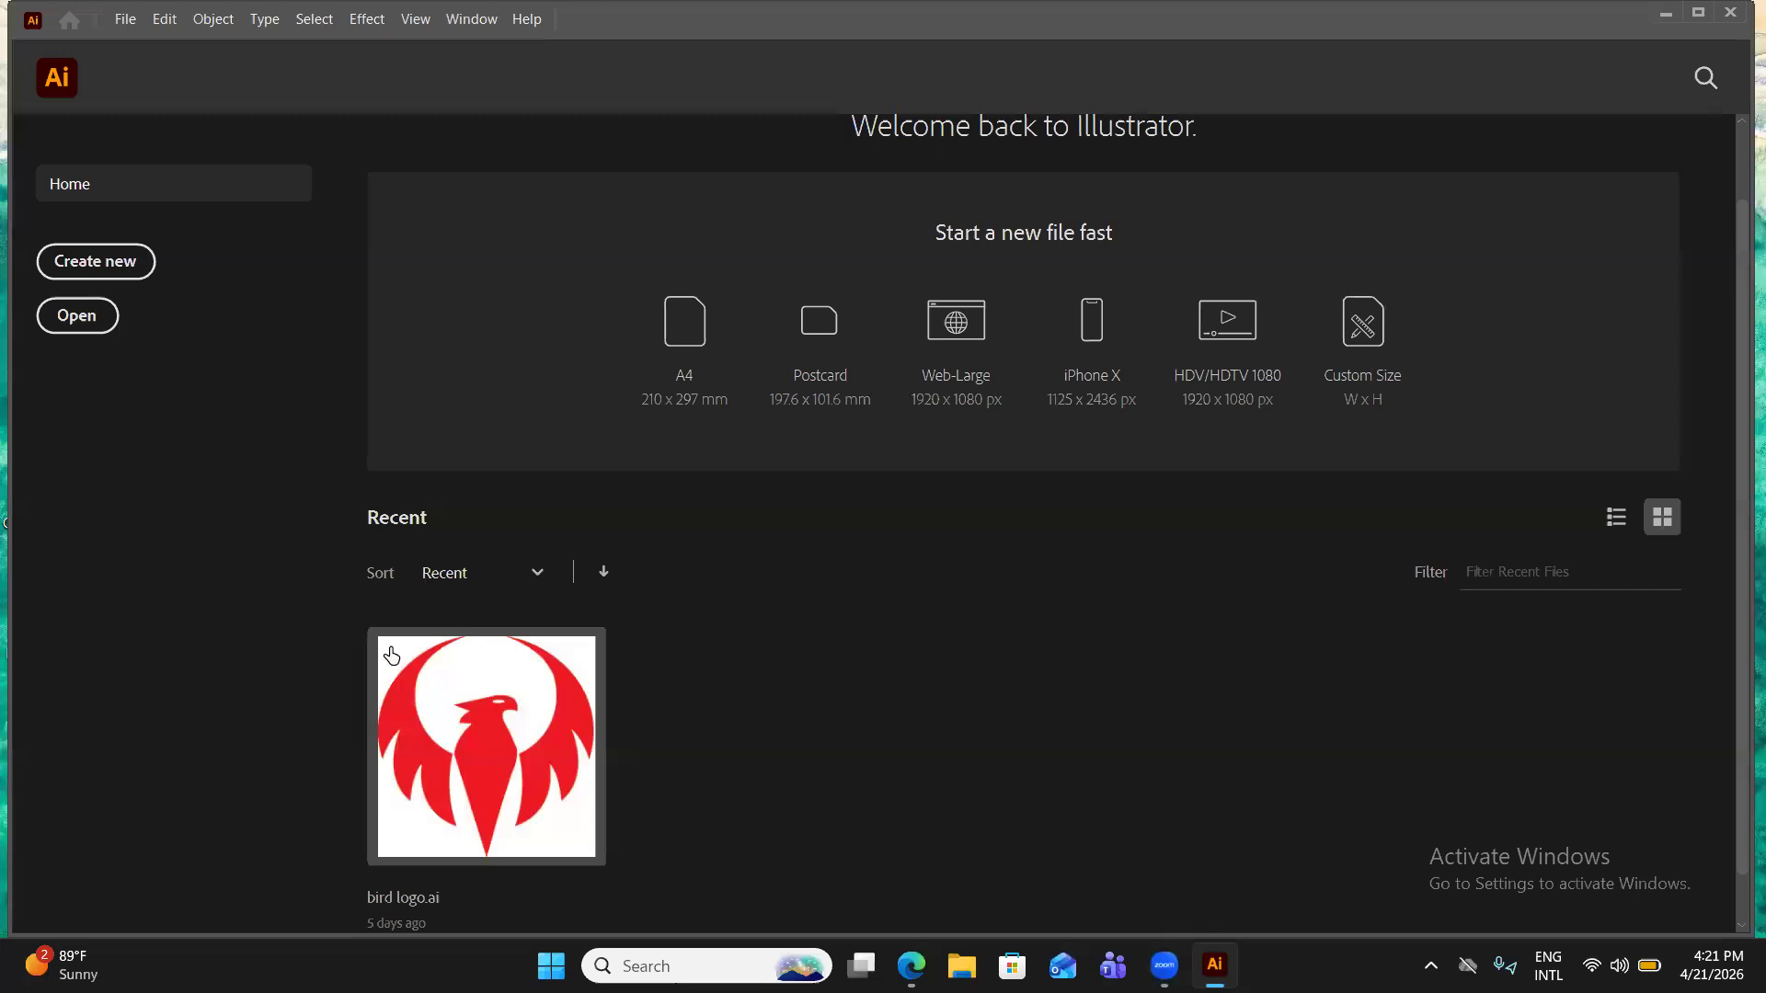
click(525, 828)
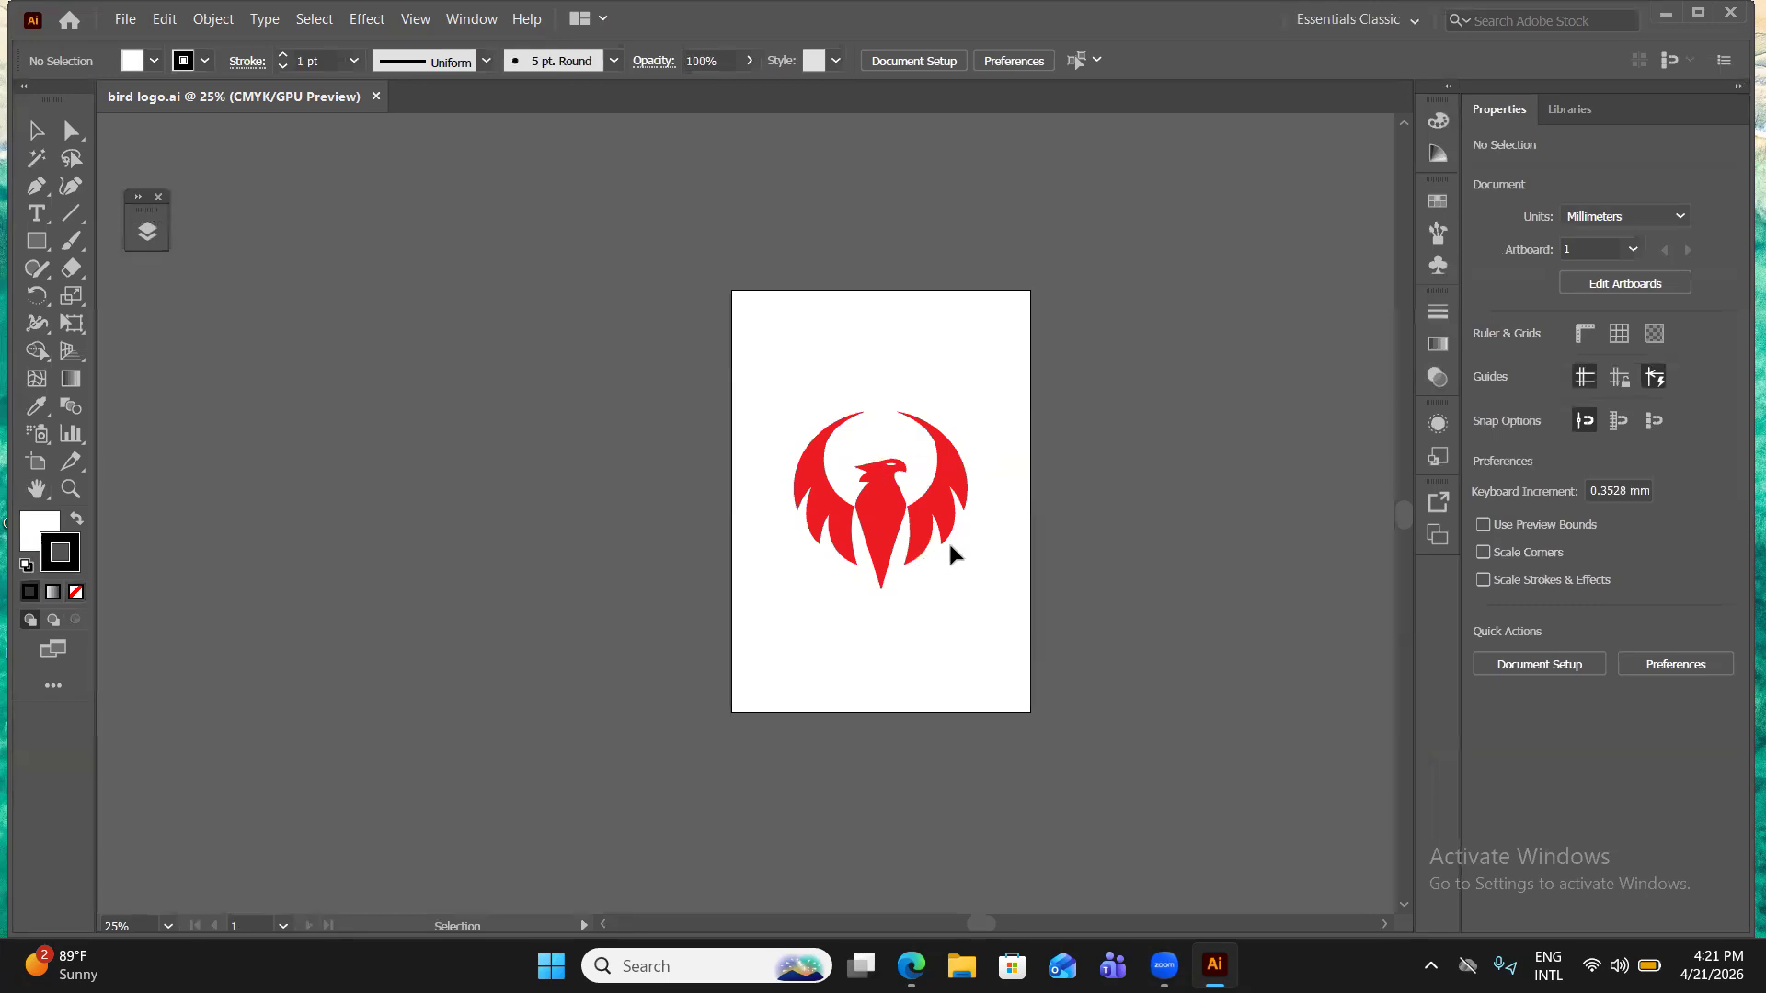
drag(933, 549, 685, 520)
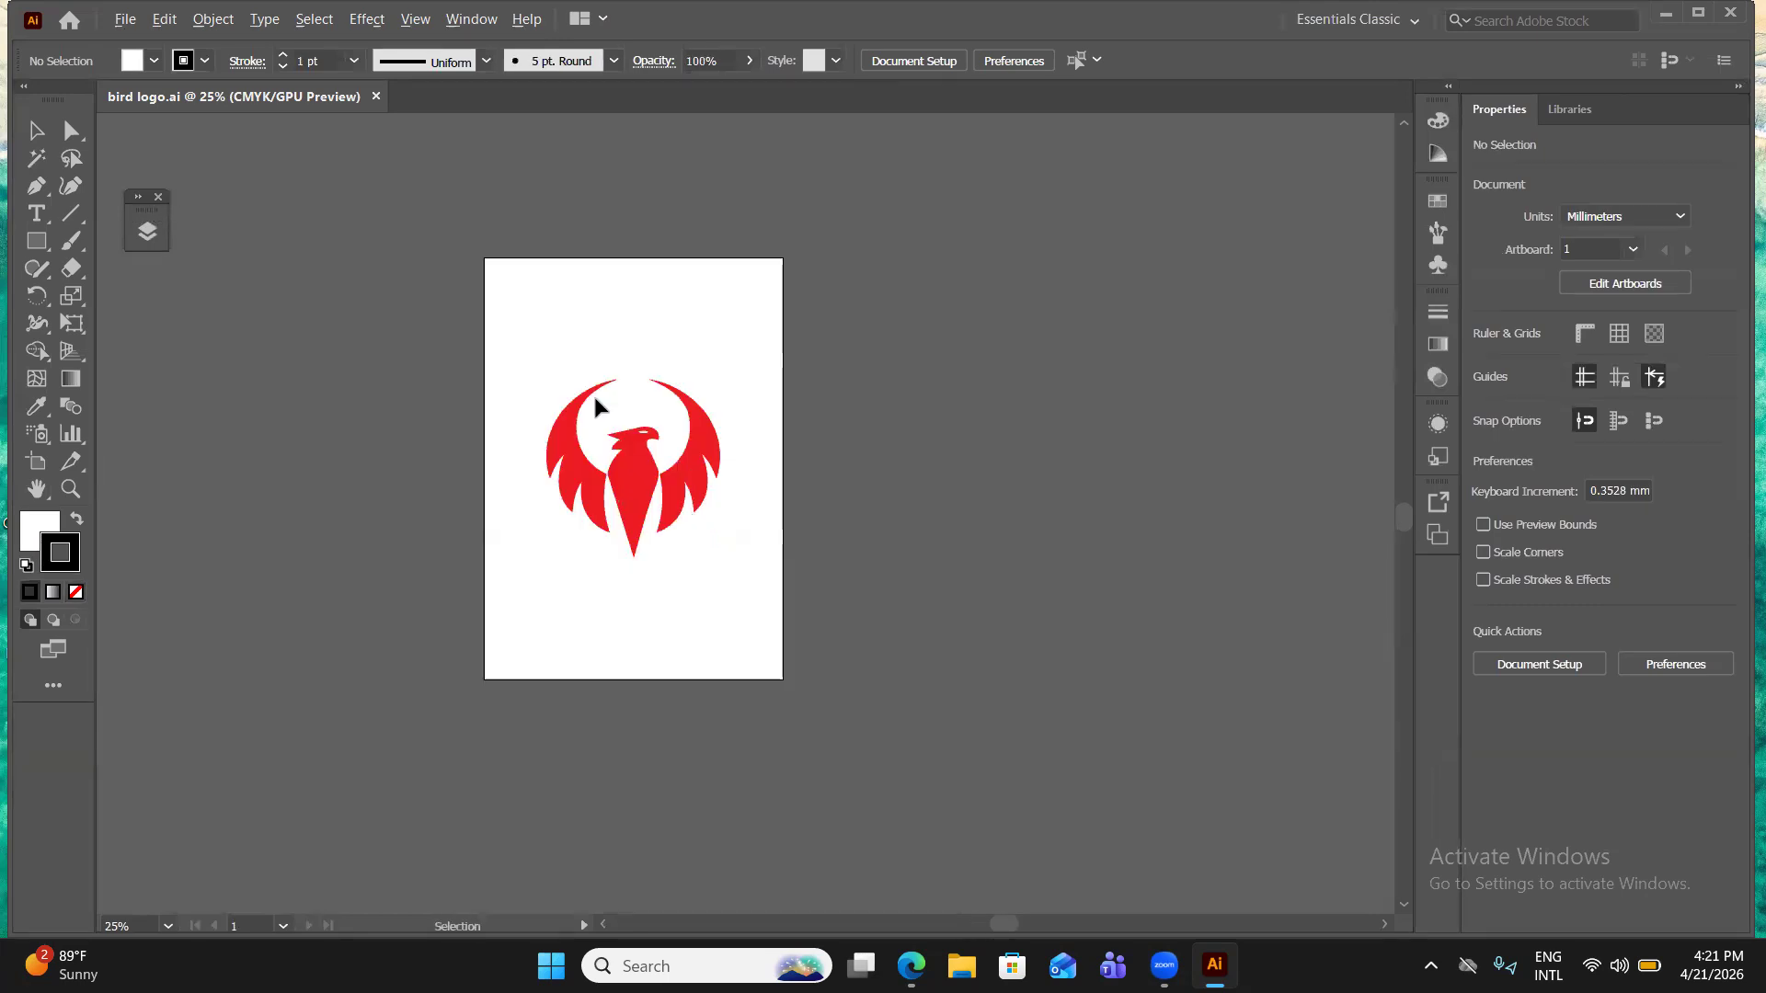
key(ctrl+1)
drag(750, 699, 733, 552)
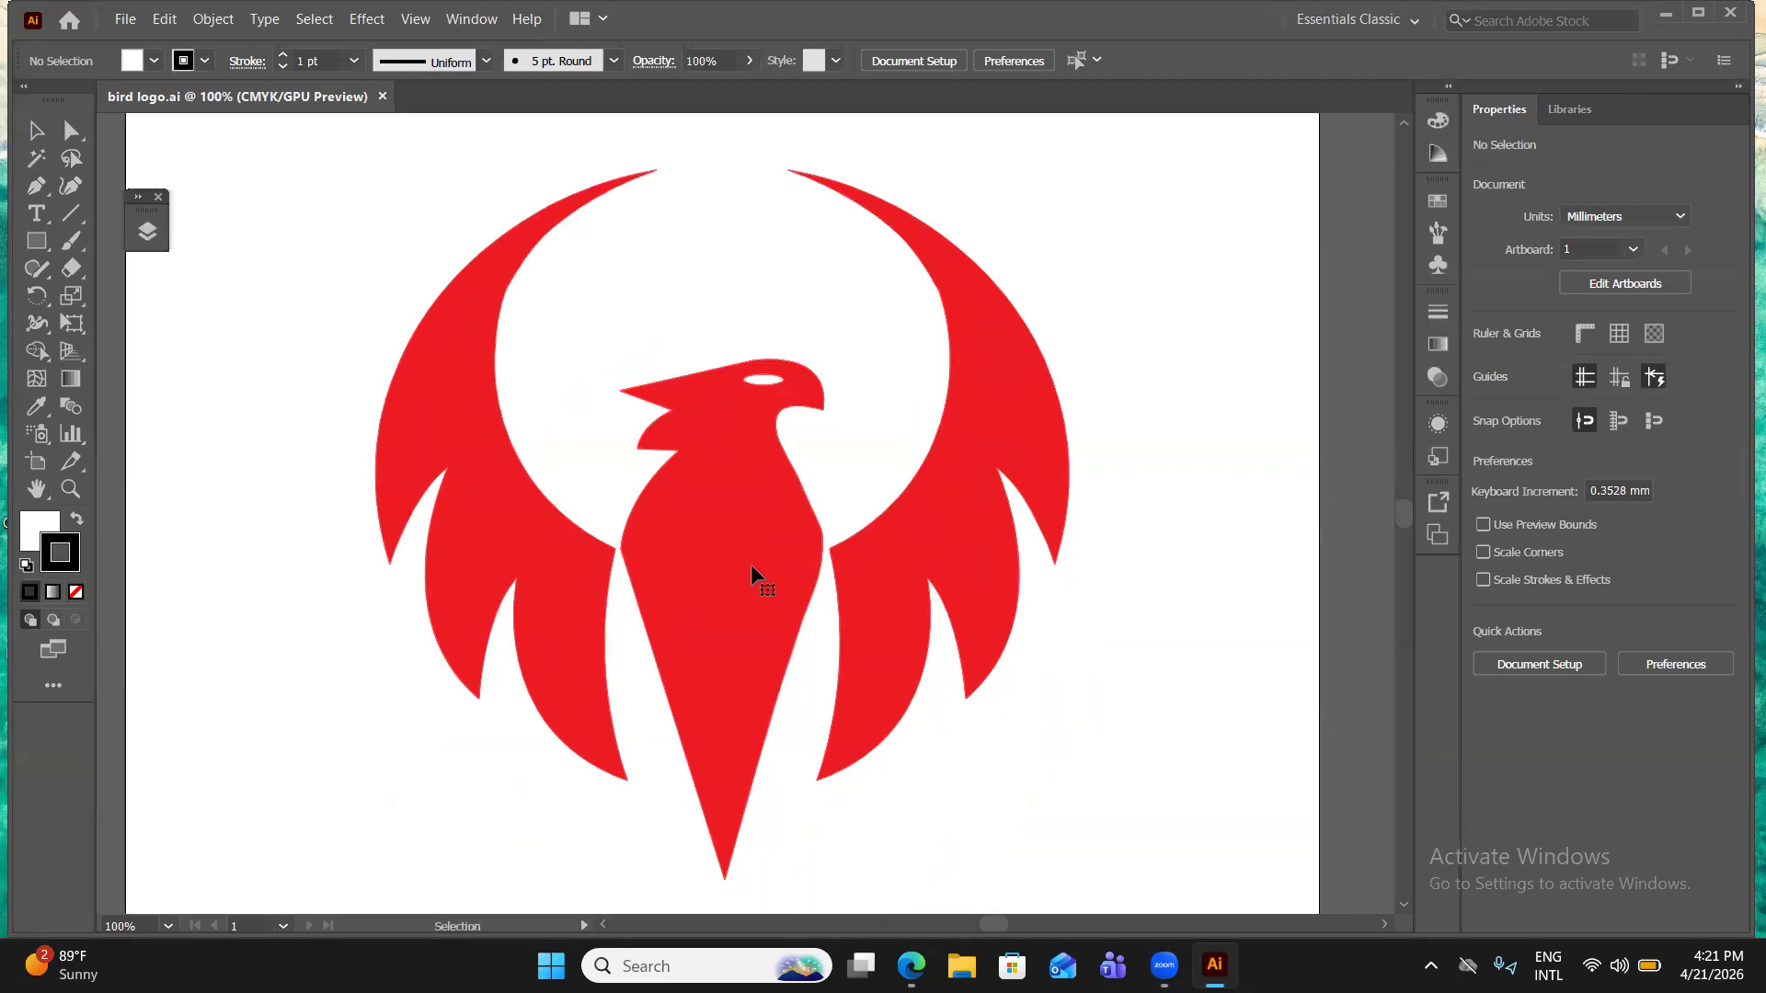
click(752, 576)
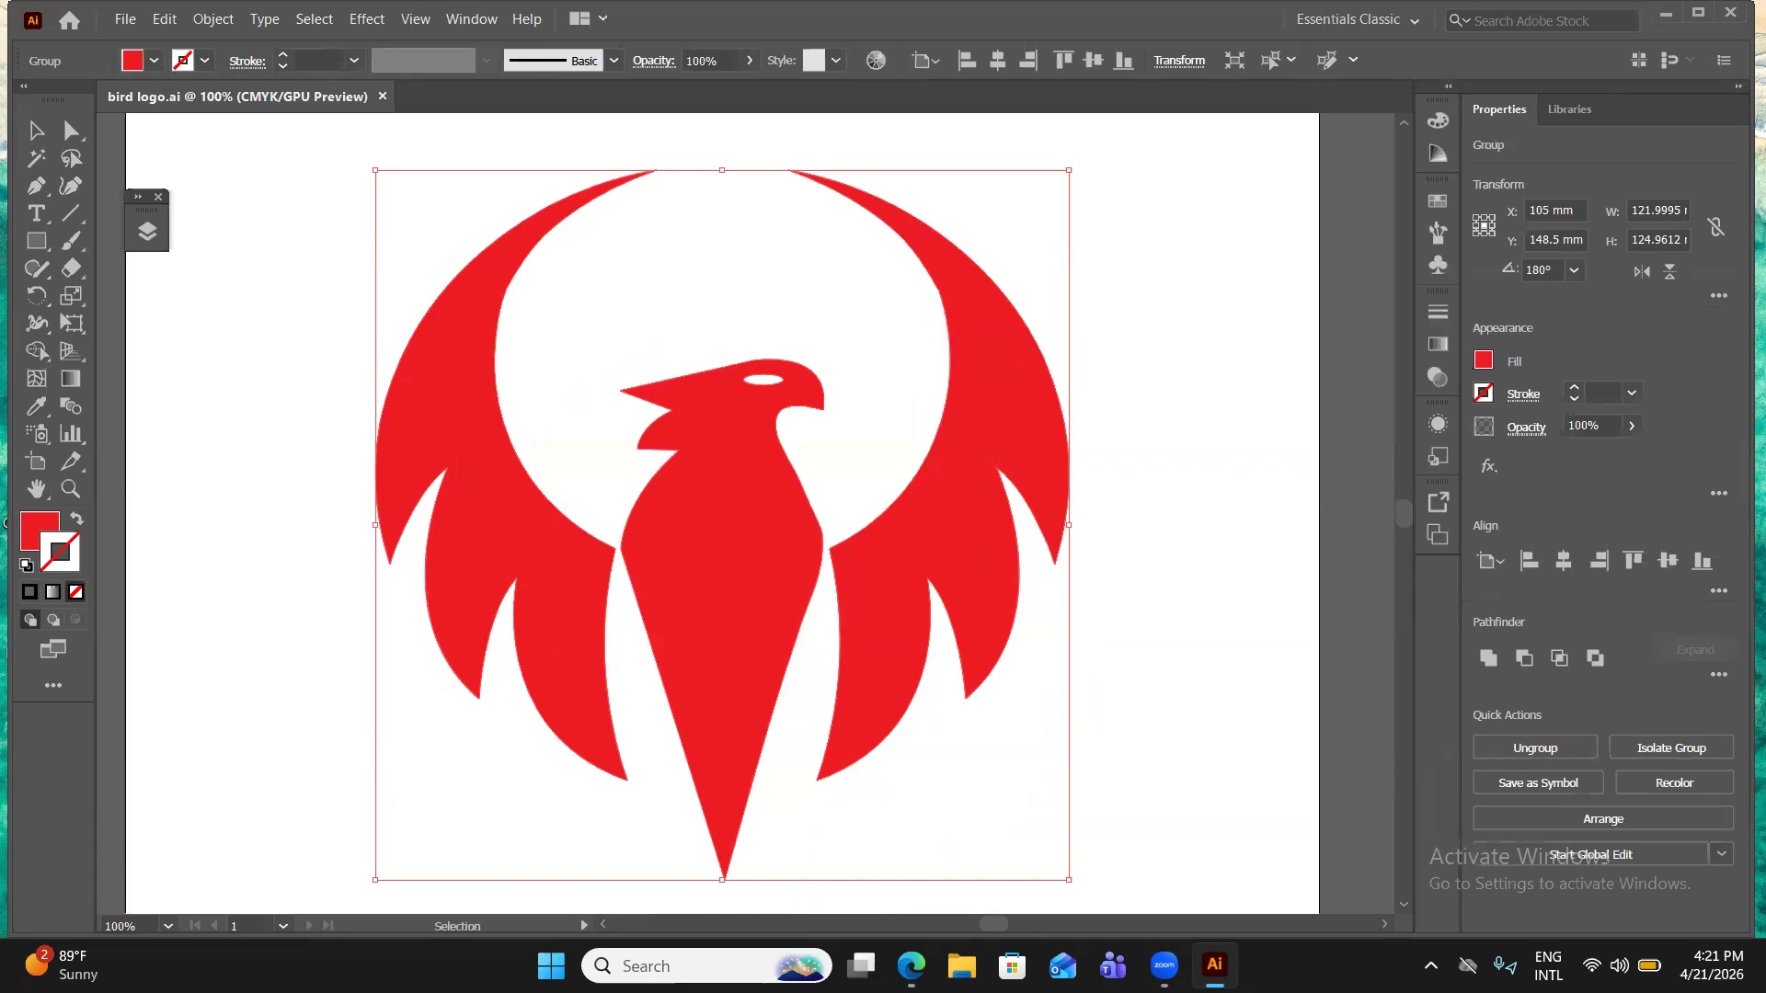
Launch the Windows Magnifier and enlarge the screen to 200% to examine the logo's fill and stroke settings.
click(706, 963)
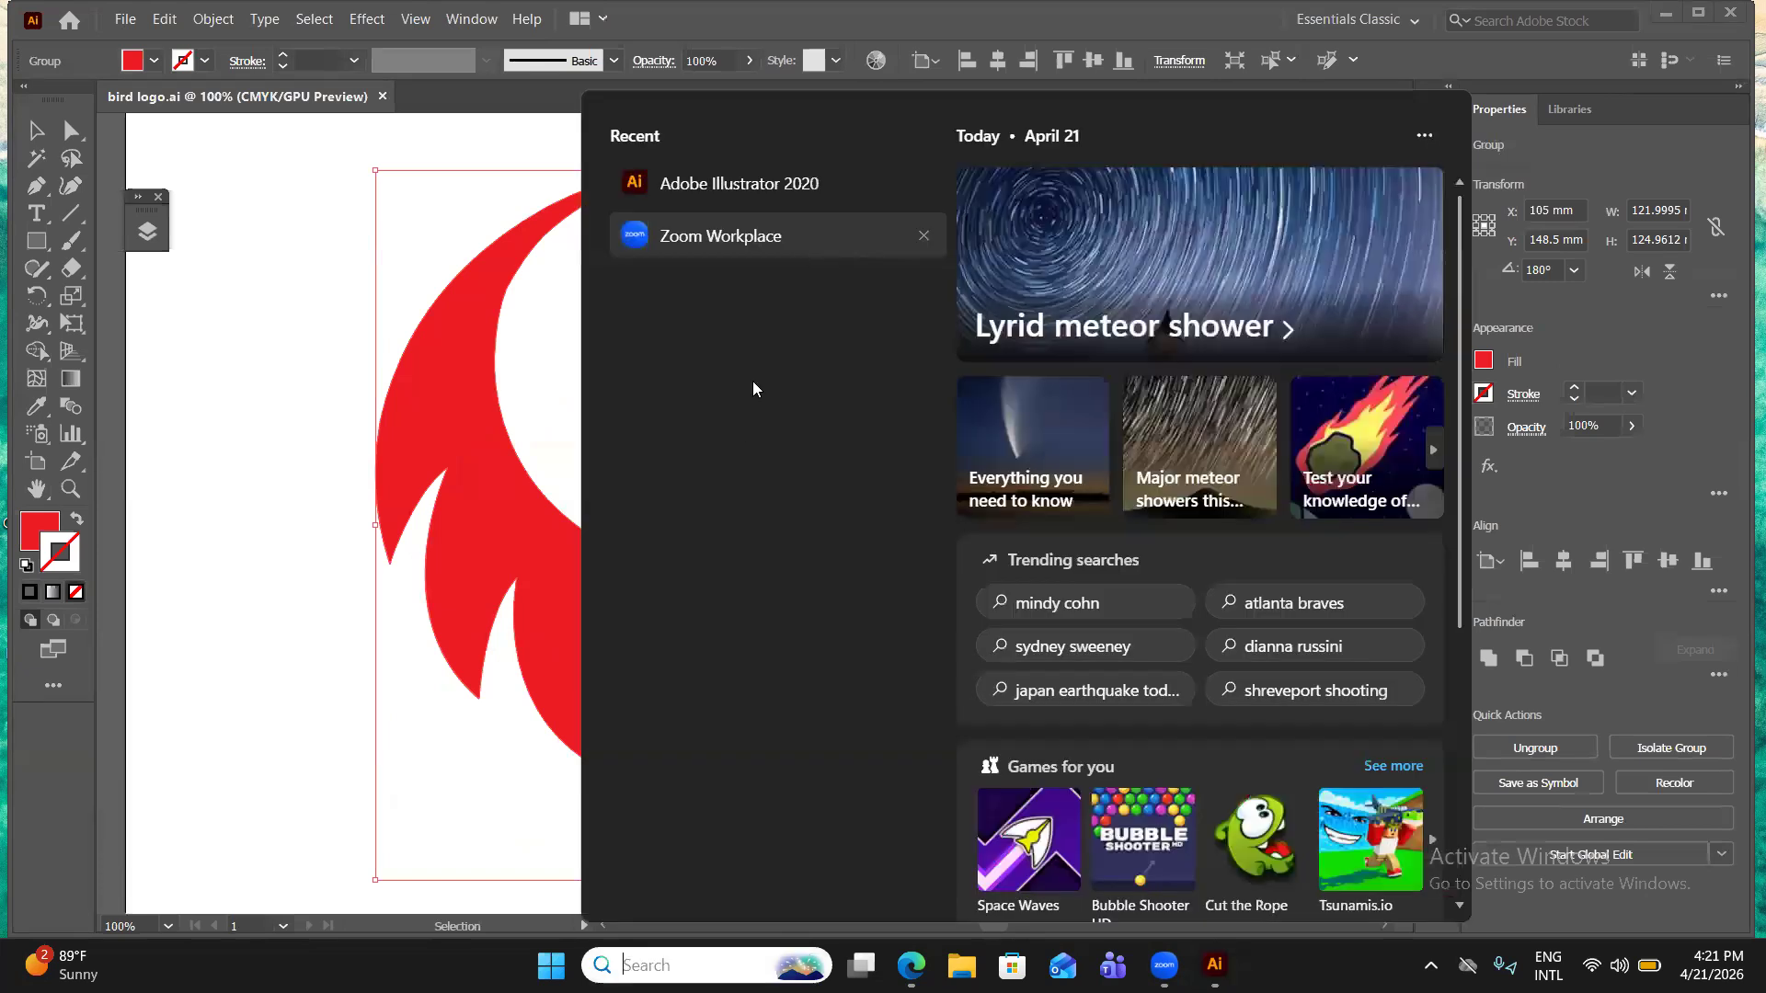
text(mag)
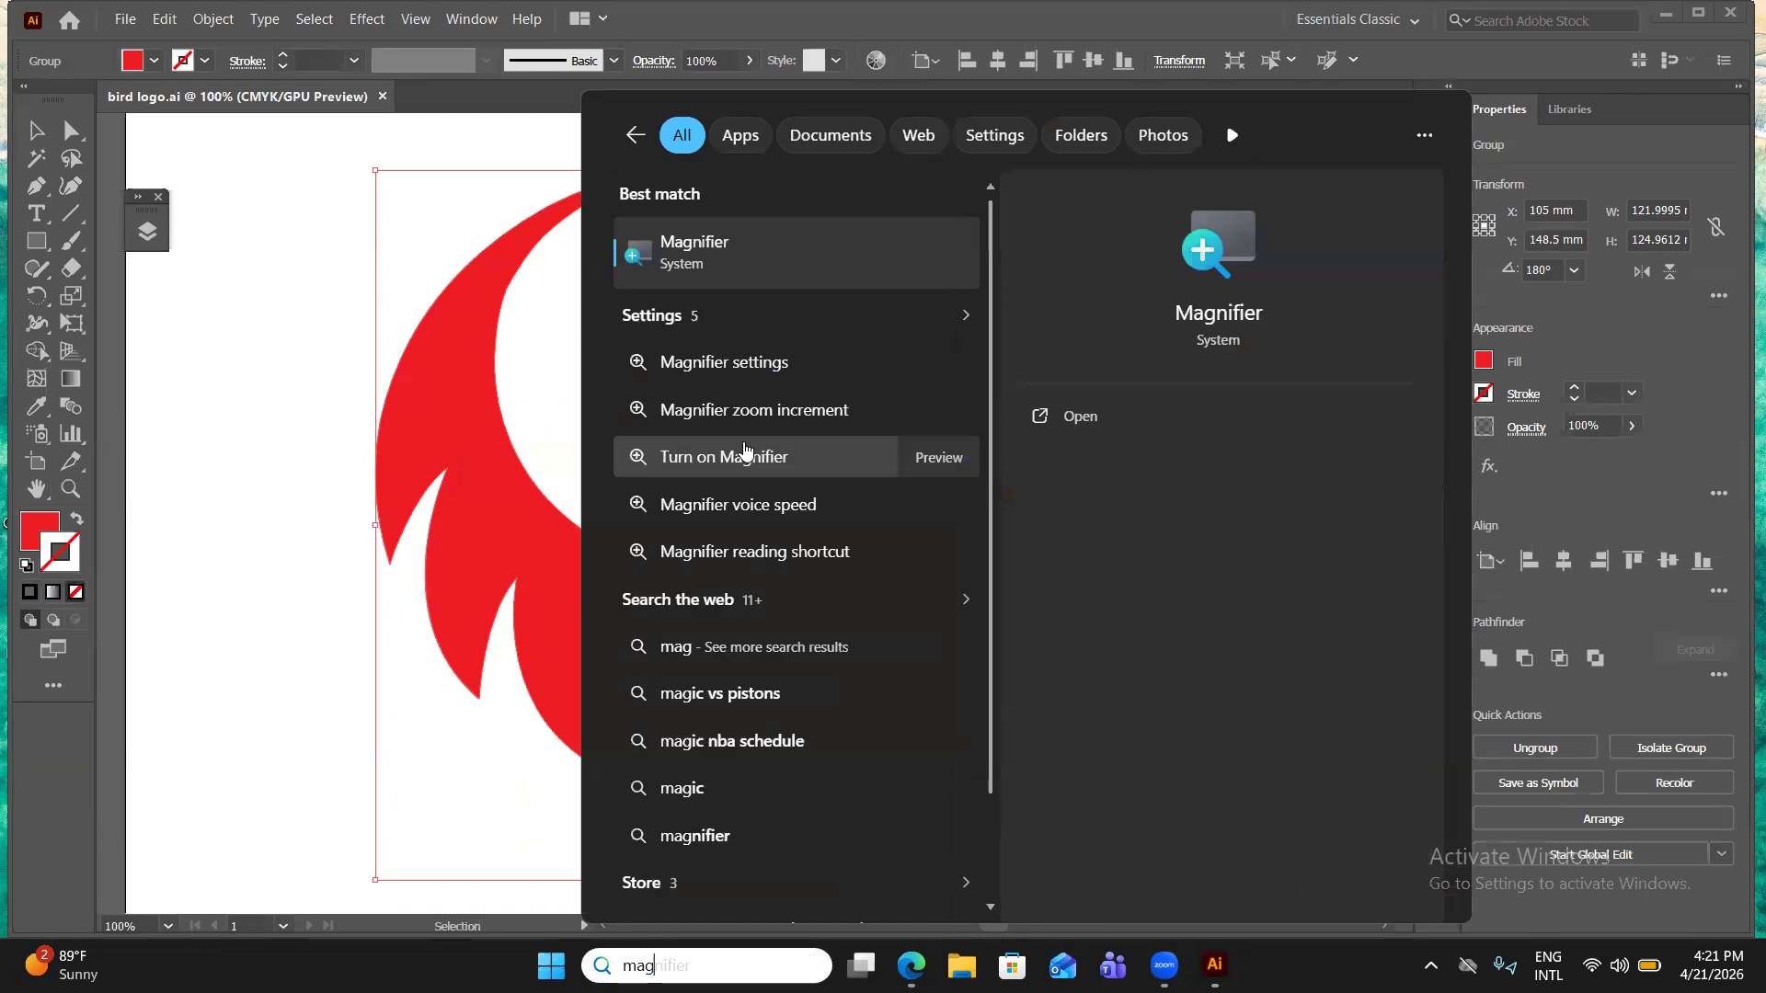
click(745, 454)
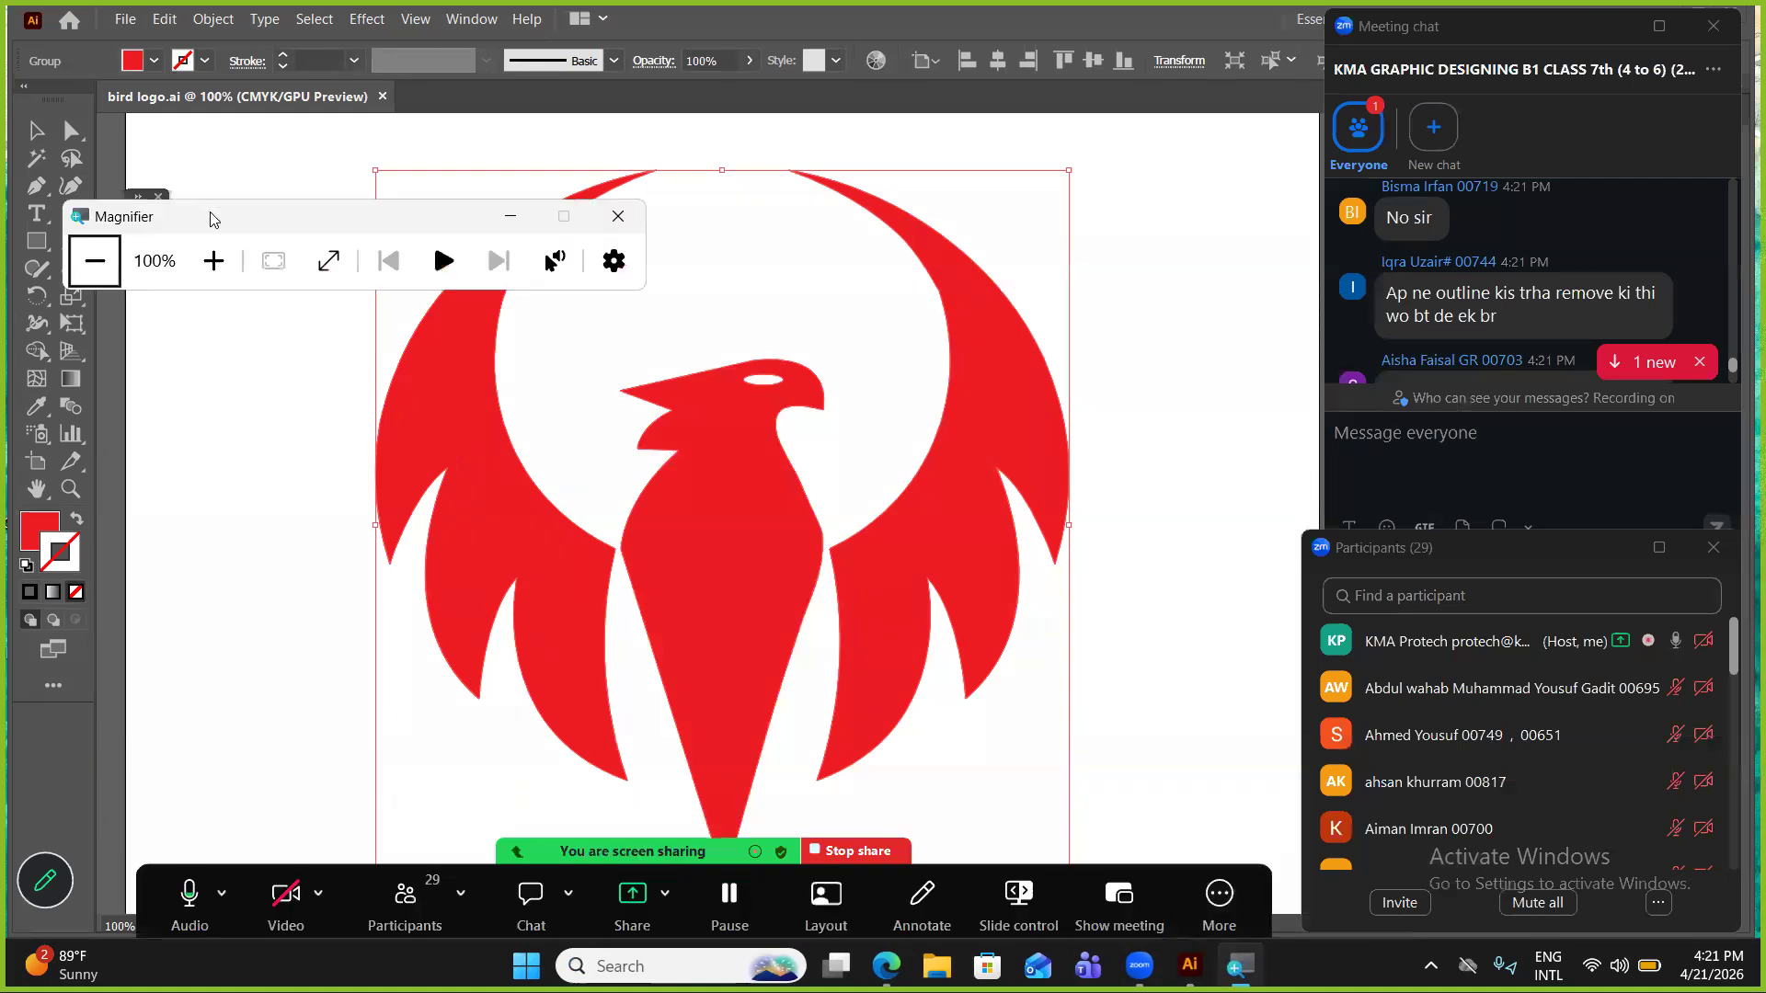
key(super+plus)
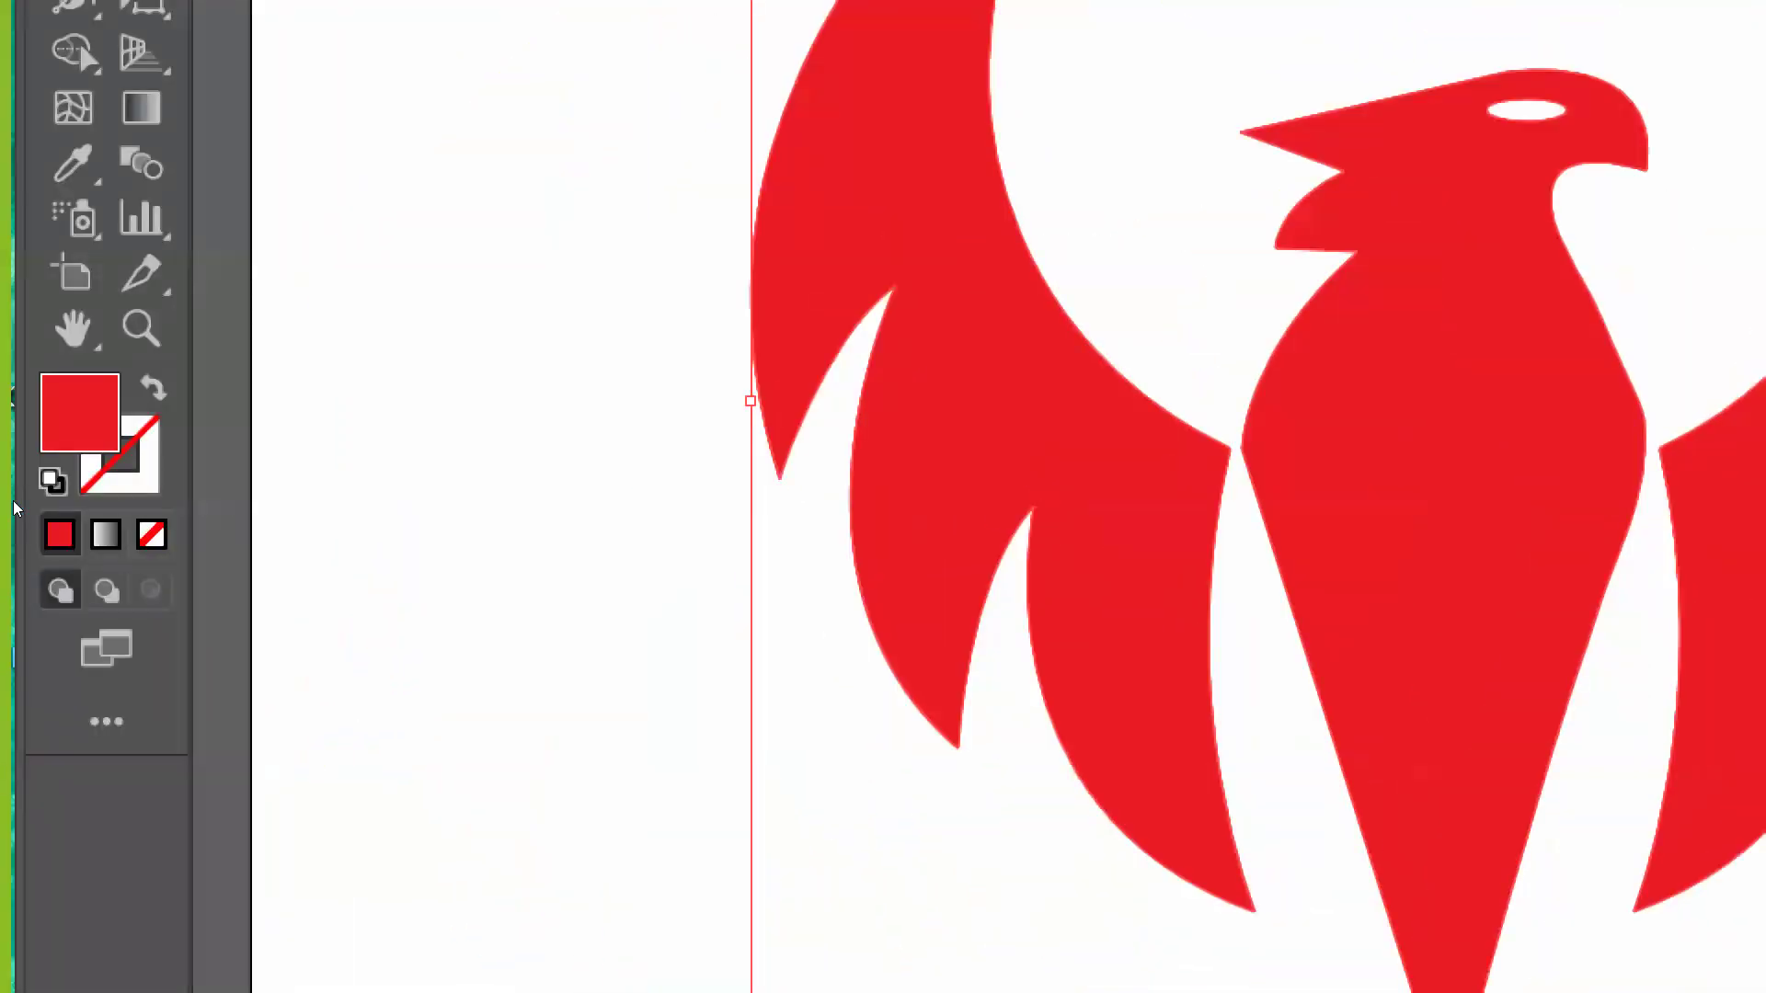
key(x)
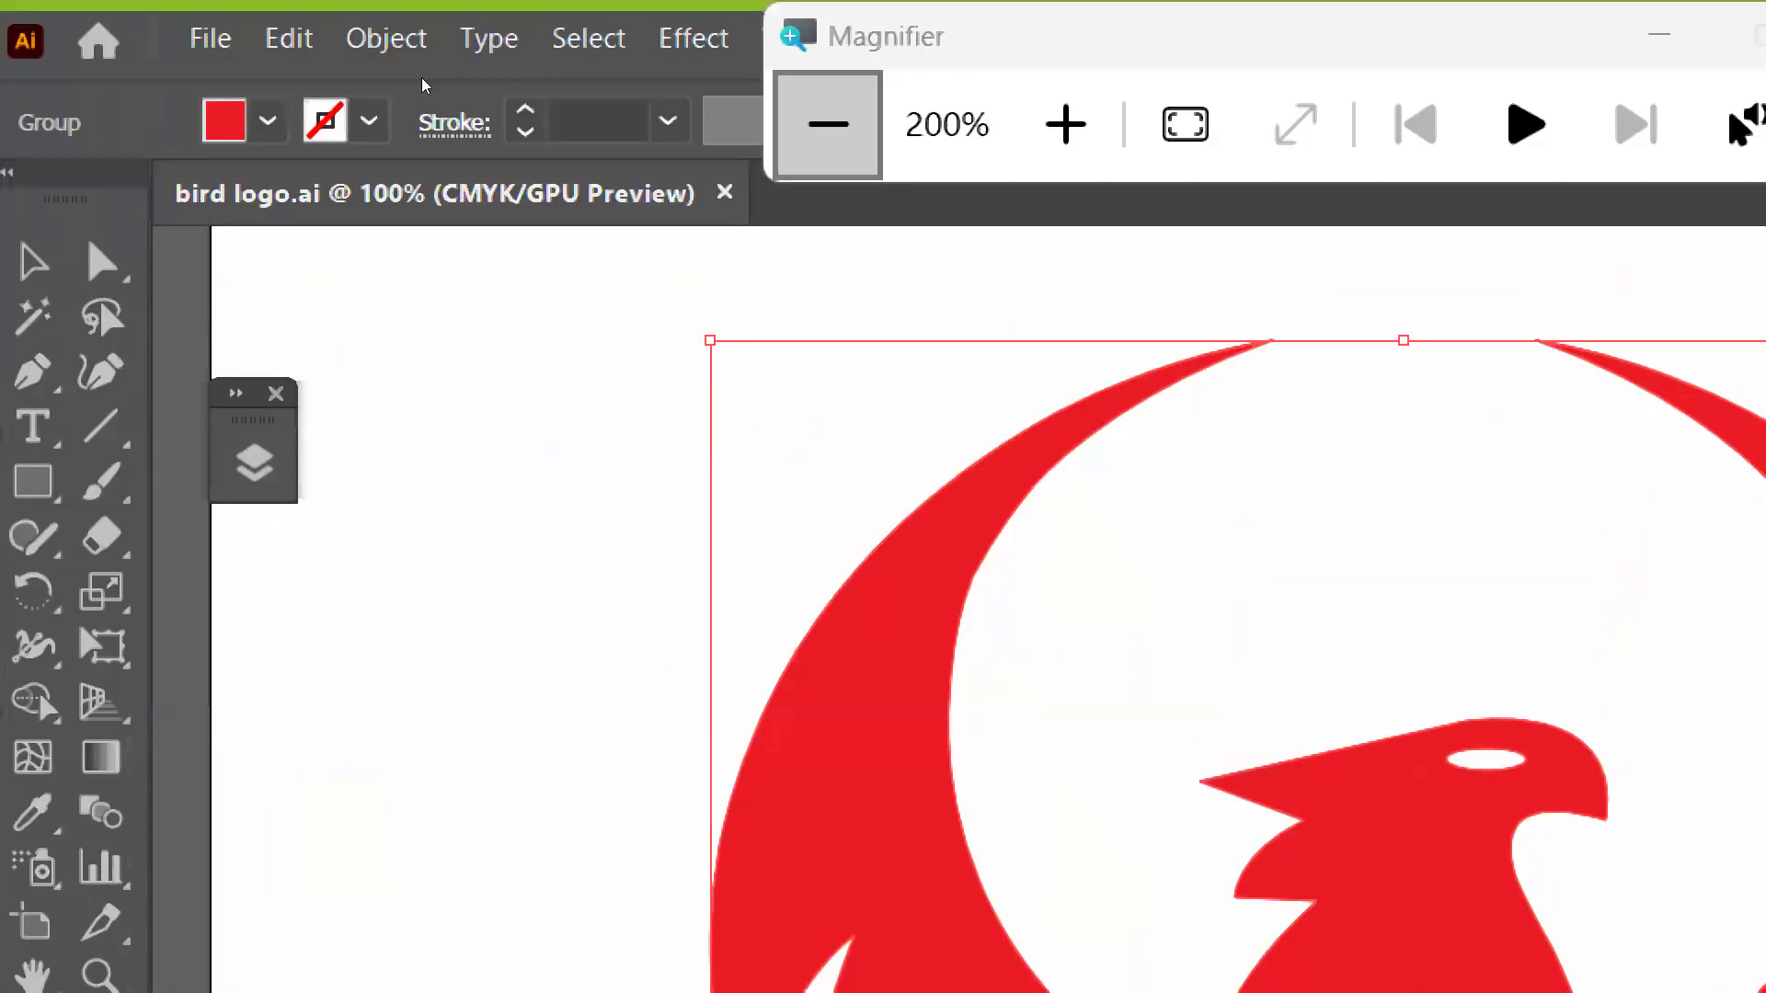
click(434, 61)
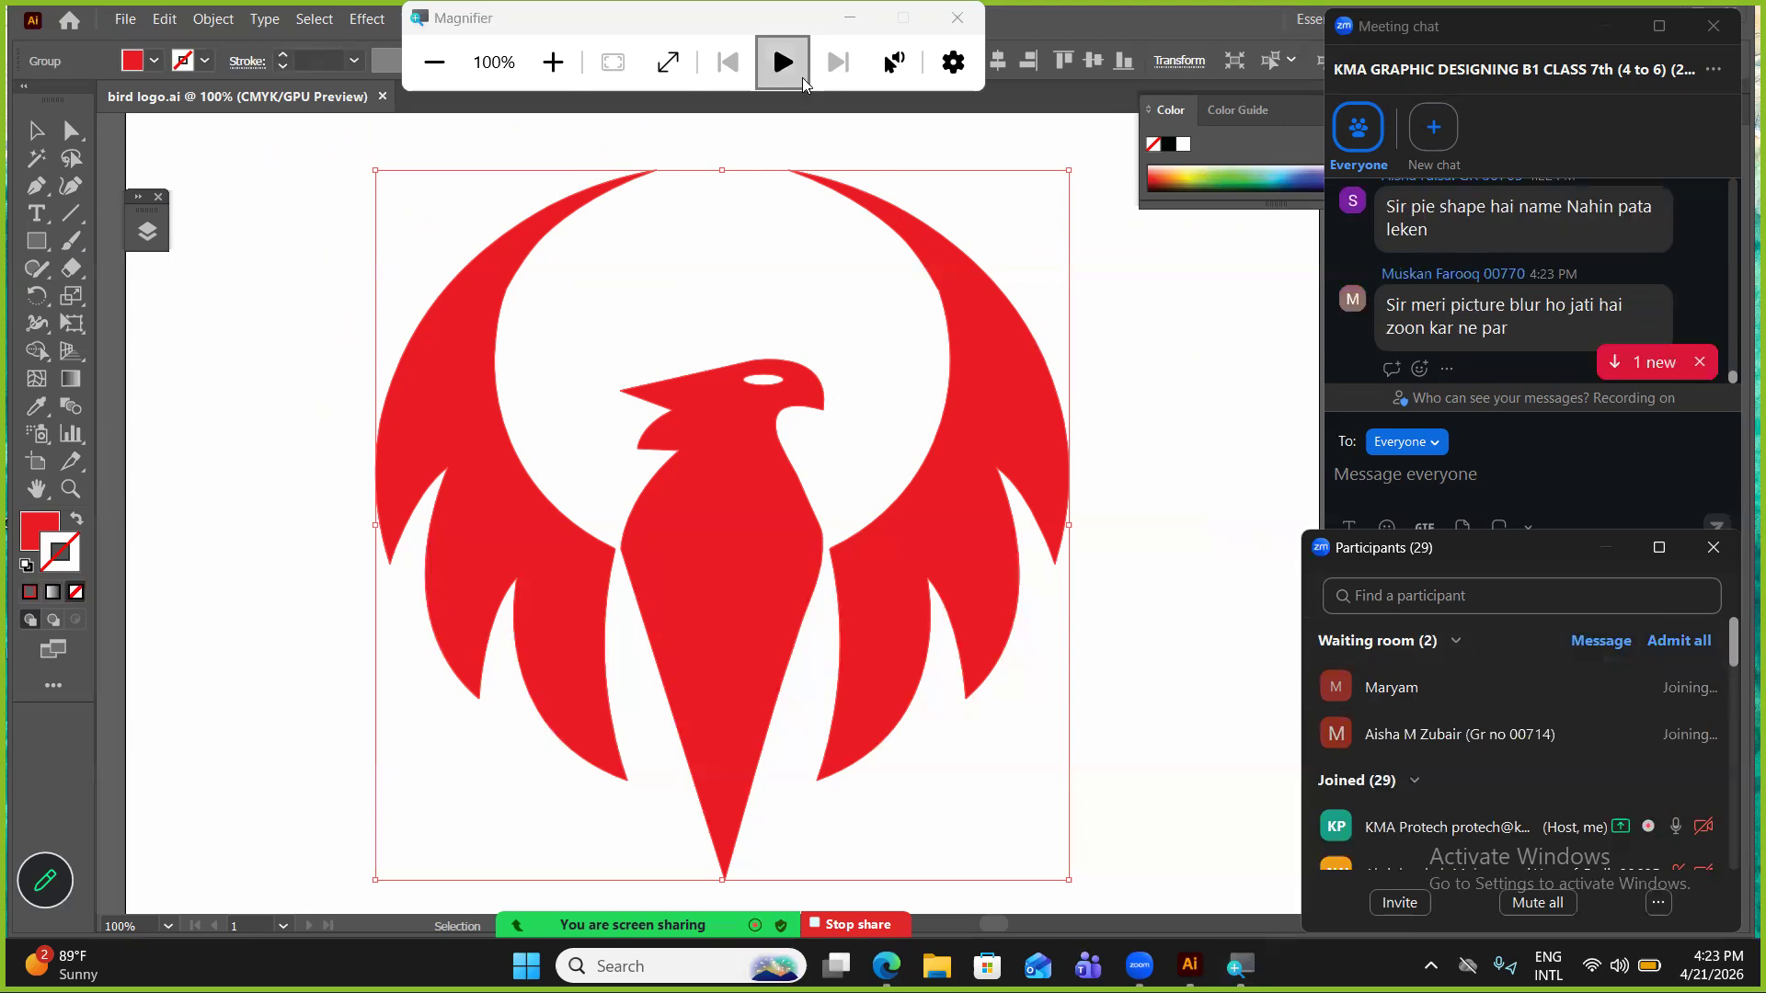
Create a new portrait A4 document, 210 x 297 mm, in CMYK Color mode.
click(1143, 331)
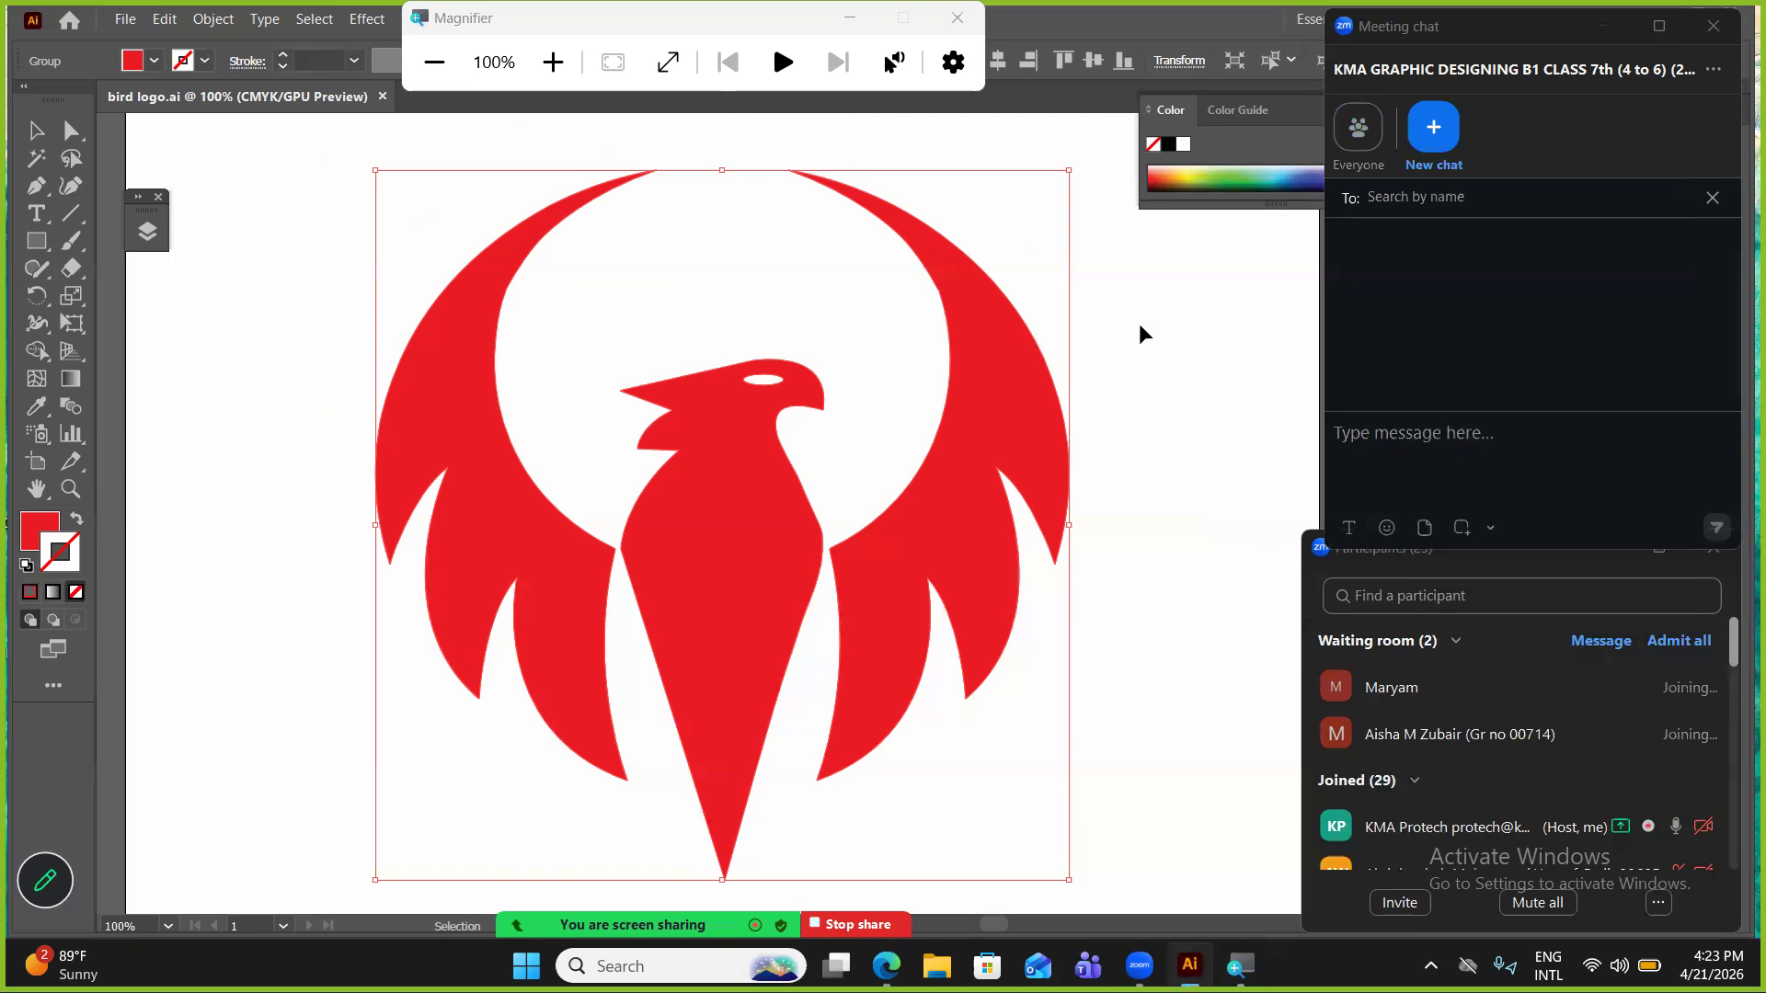
key(ctrl+n)
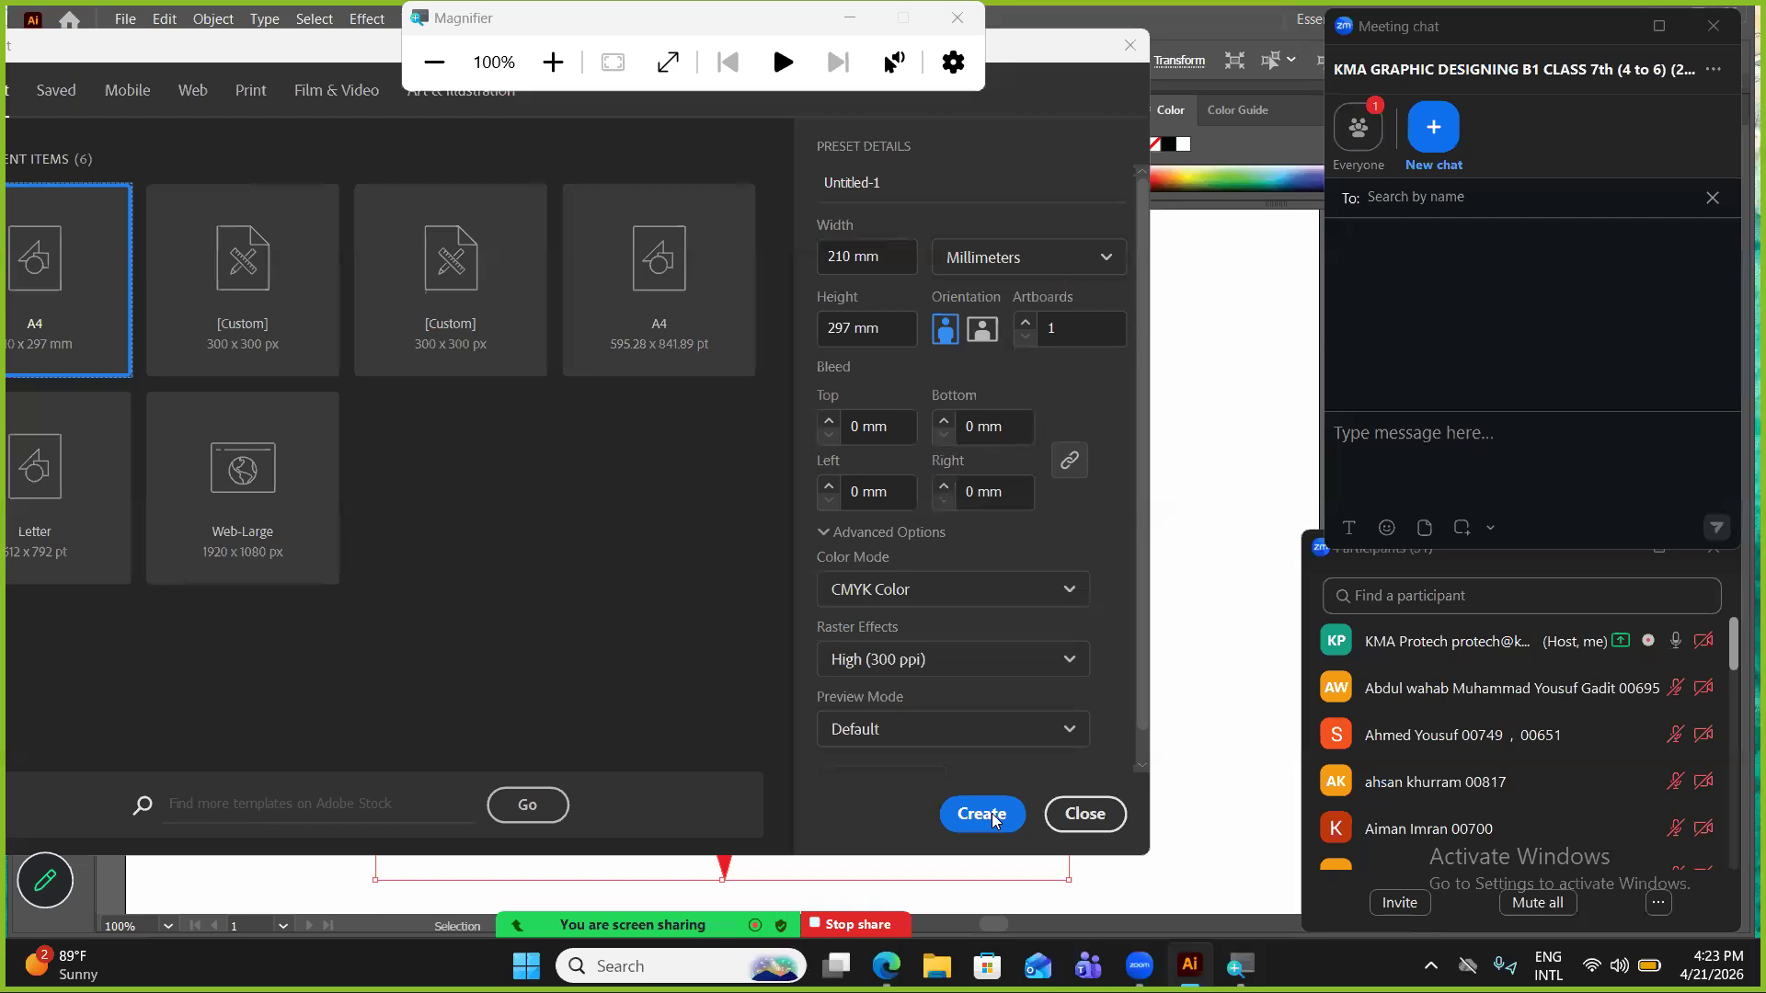
click(998, 803)
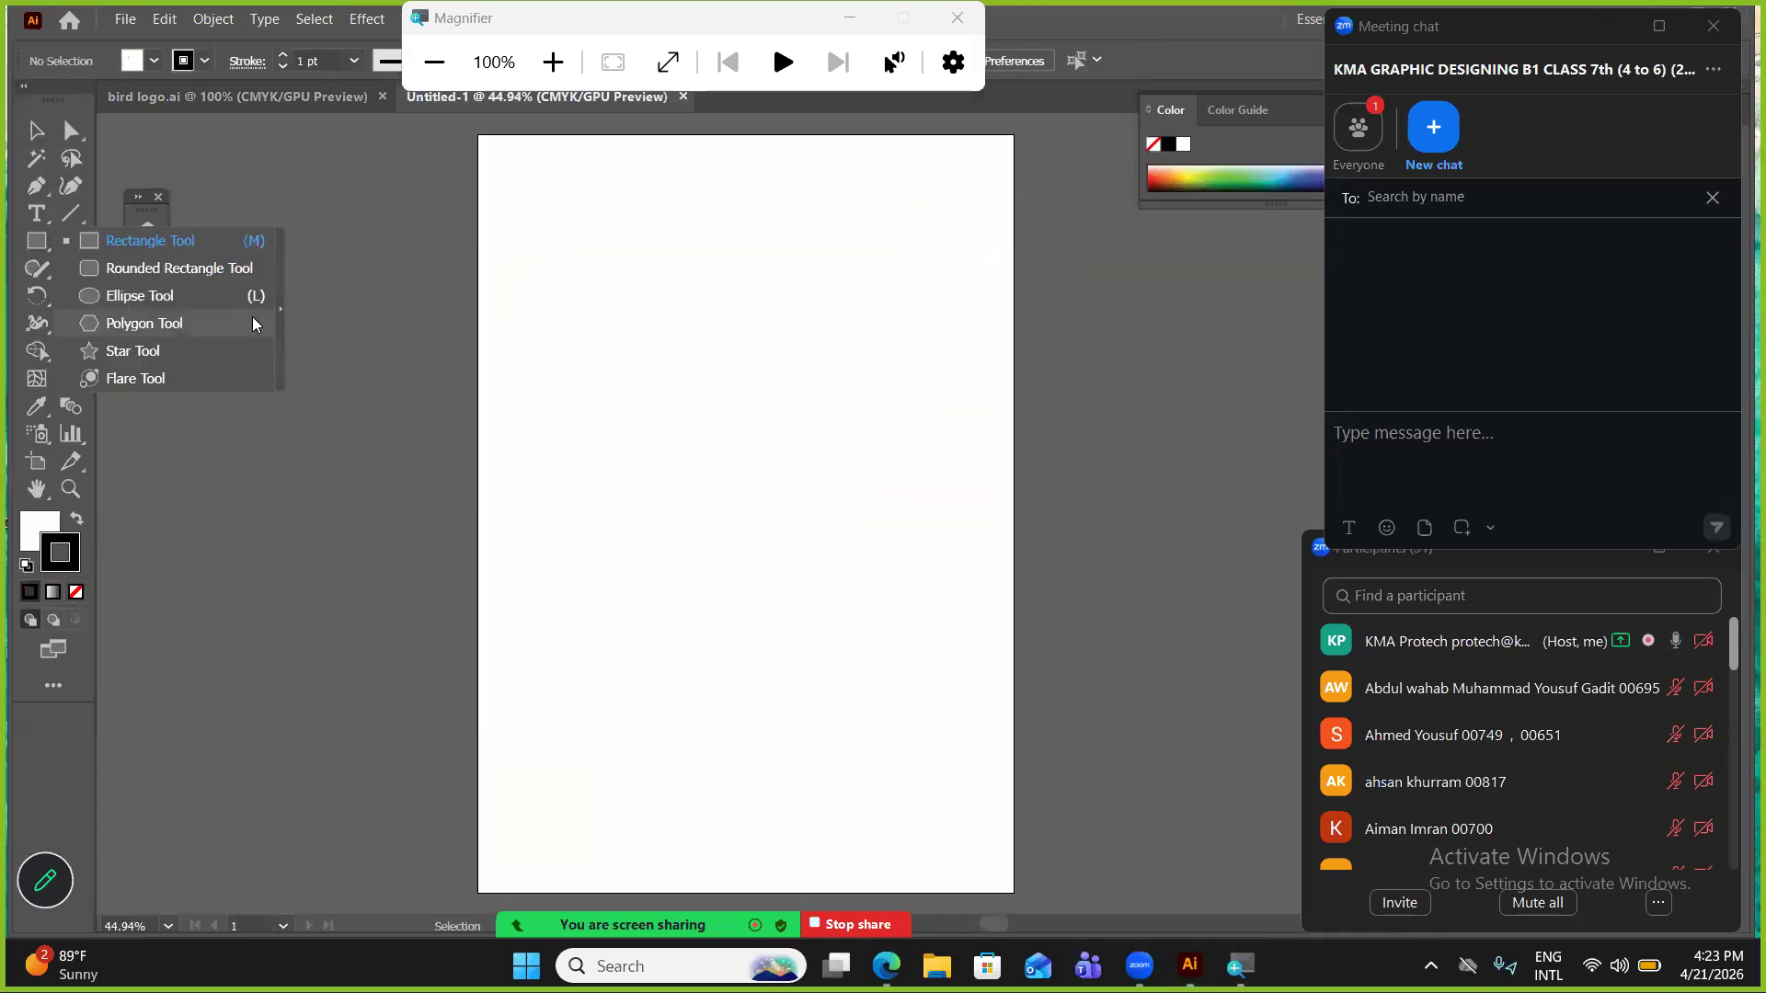
Draw a circle in the upper part of the artboard and remove its upper-right quarter to form a pie shape.
click(138, 295)
drag(670, 234, 805, 368)
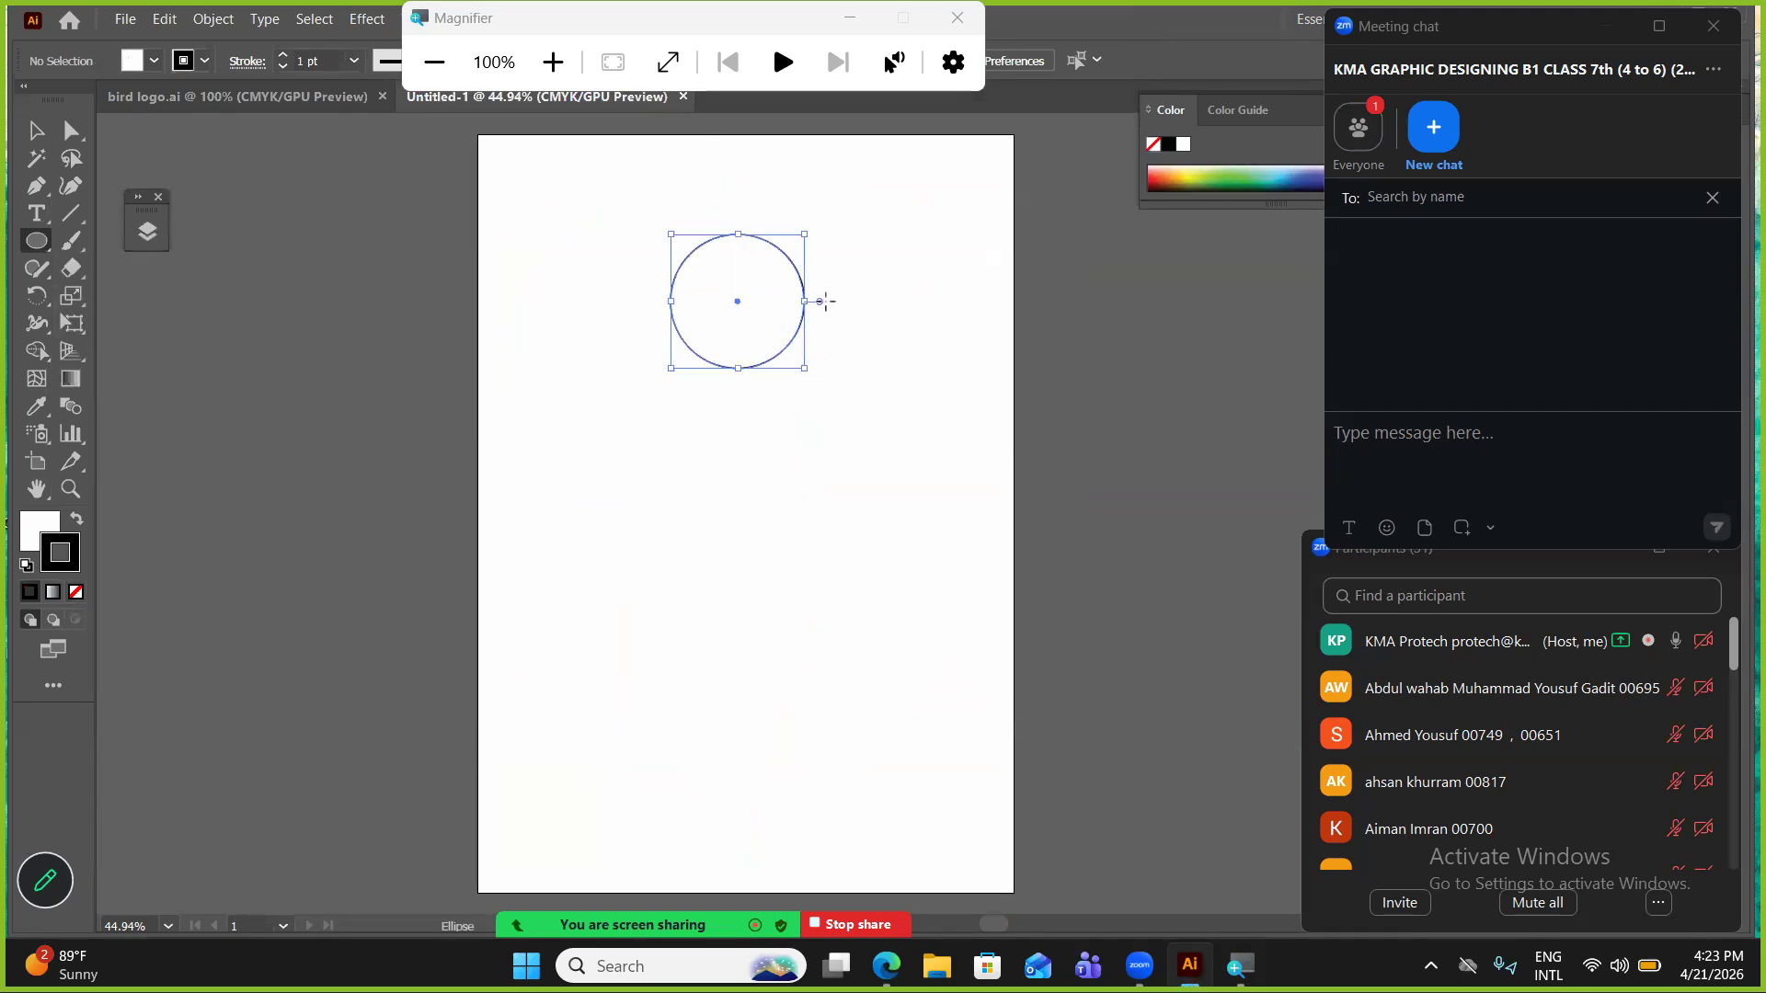
click(37, 130)
drag(820, 301, 745, 187)
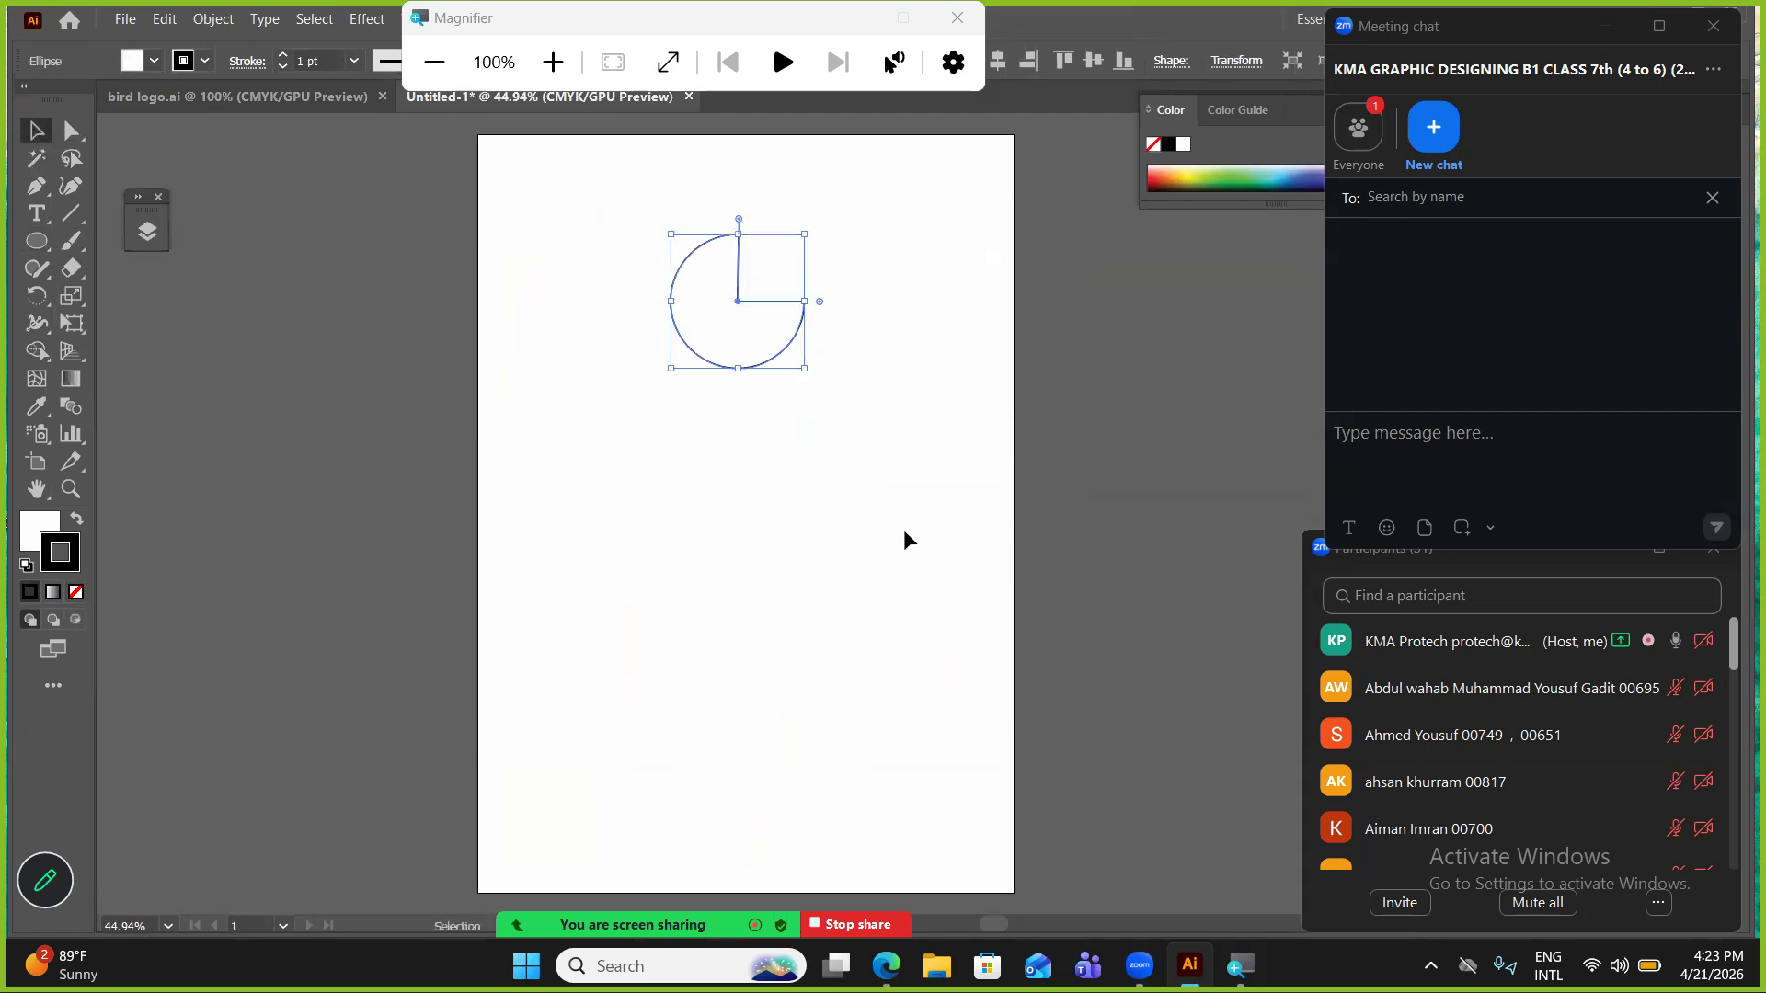
click(826, 508)
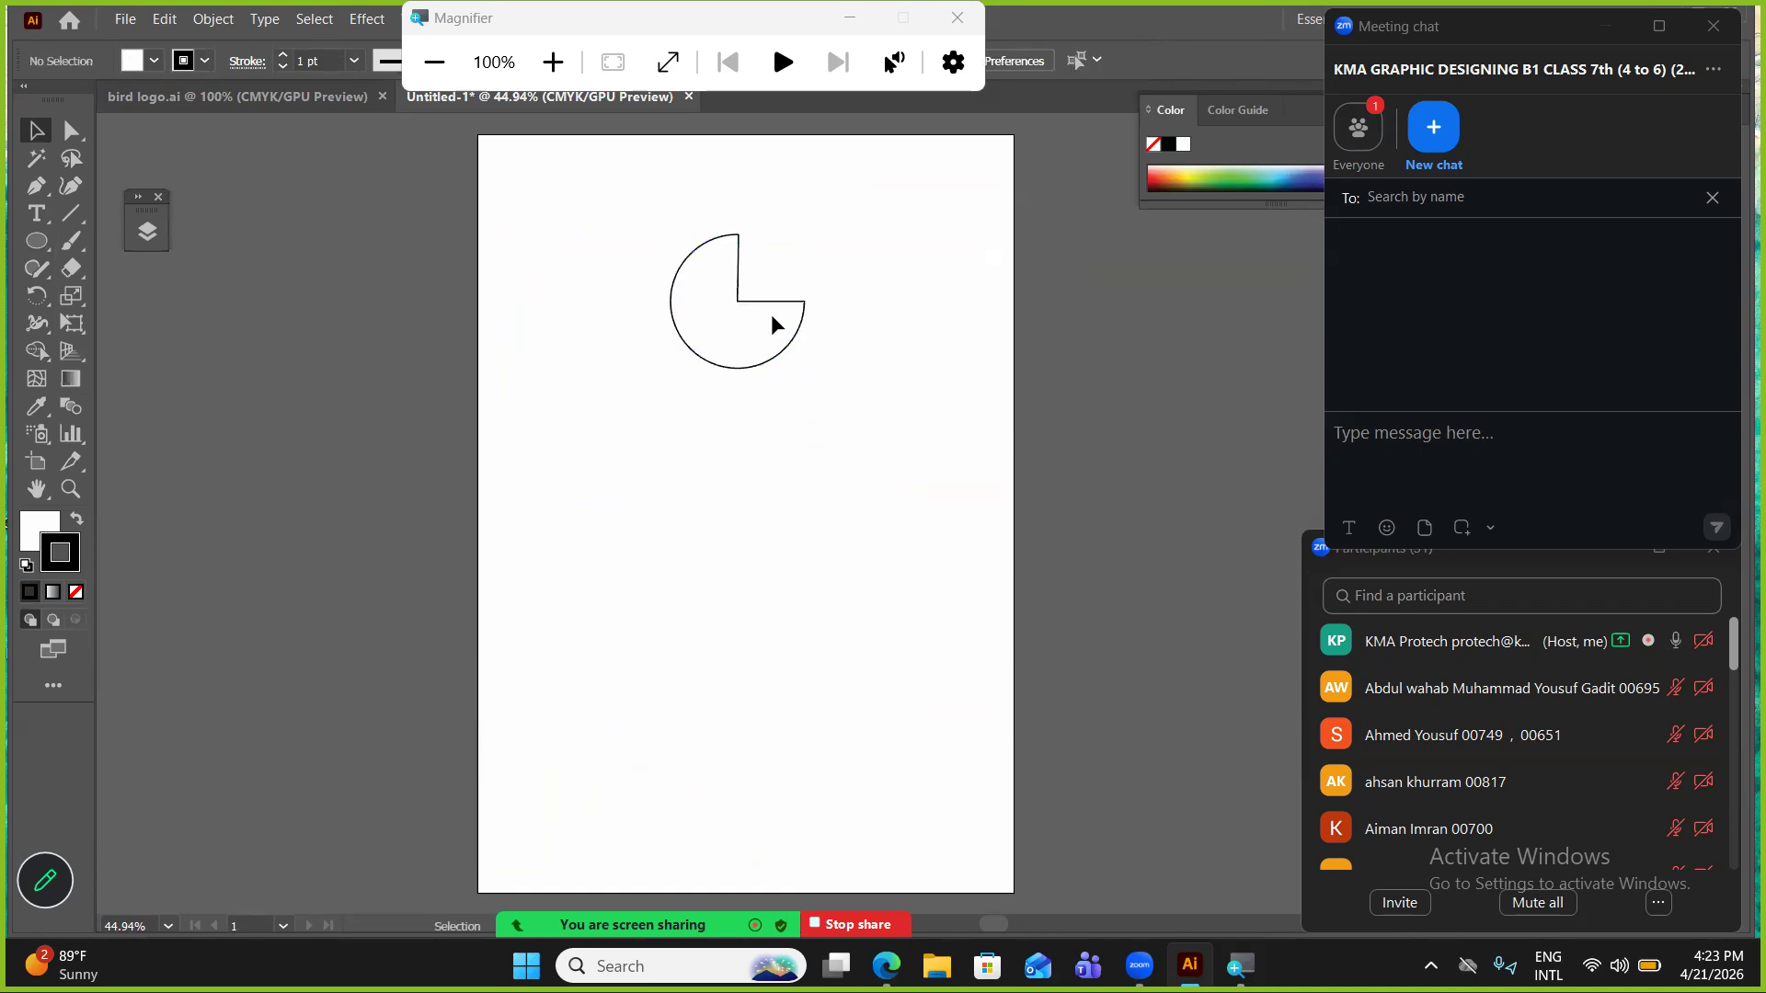
Draw three equal overlapping circles below the pie shape, one above two, and select all three.
click(38, 244)
drag(40, 253, 101, 288)
drag(624, 464, 729, 483)
key(v)
drag(859, 643, 660, 493)
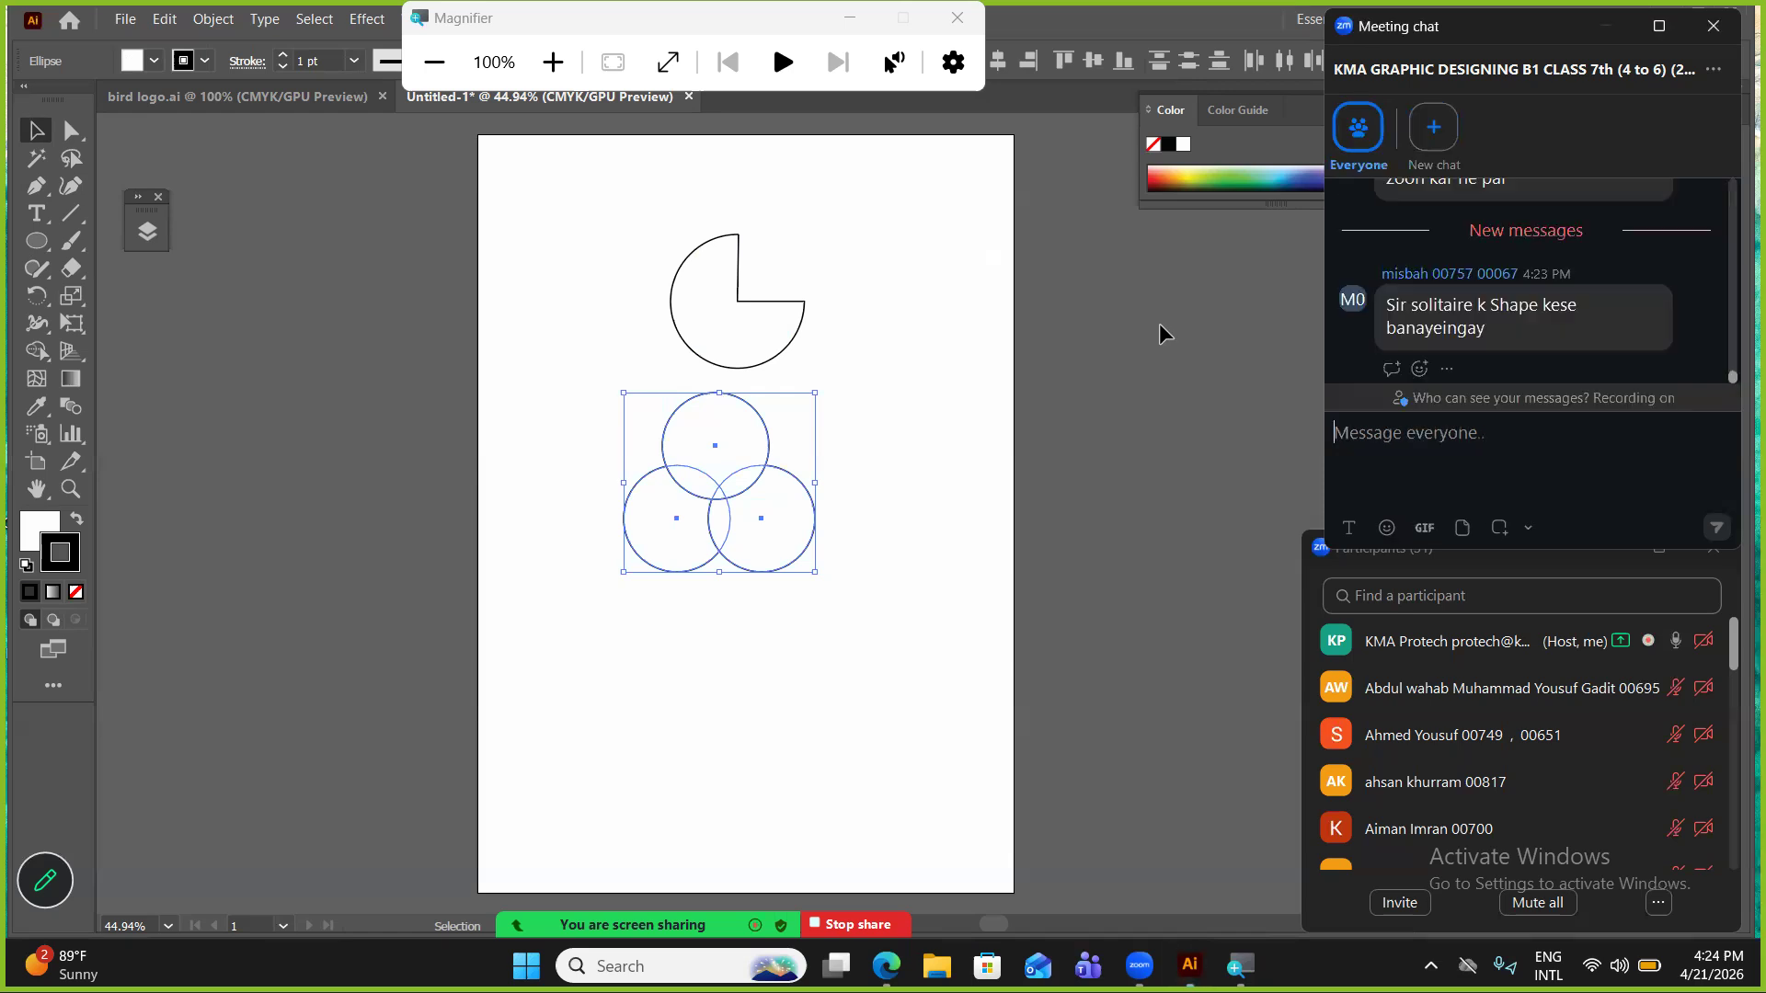
Merge the three overlapping circles into a single three-lobed outline with the Shape Builder tool.
click(37, 350)
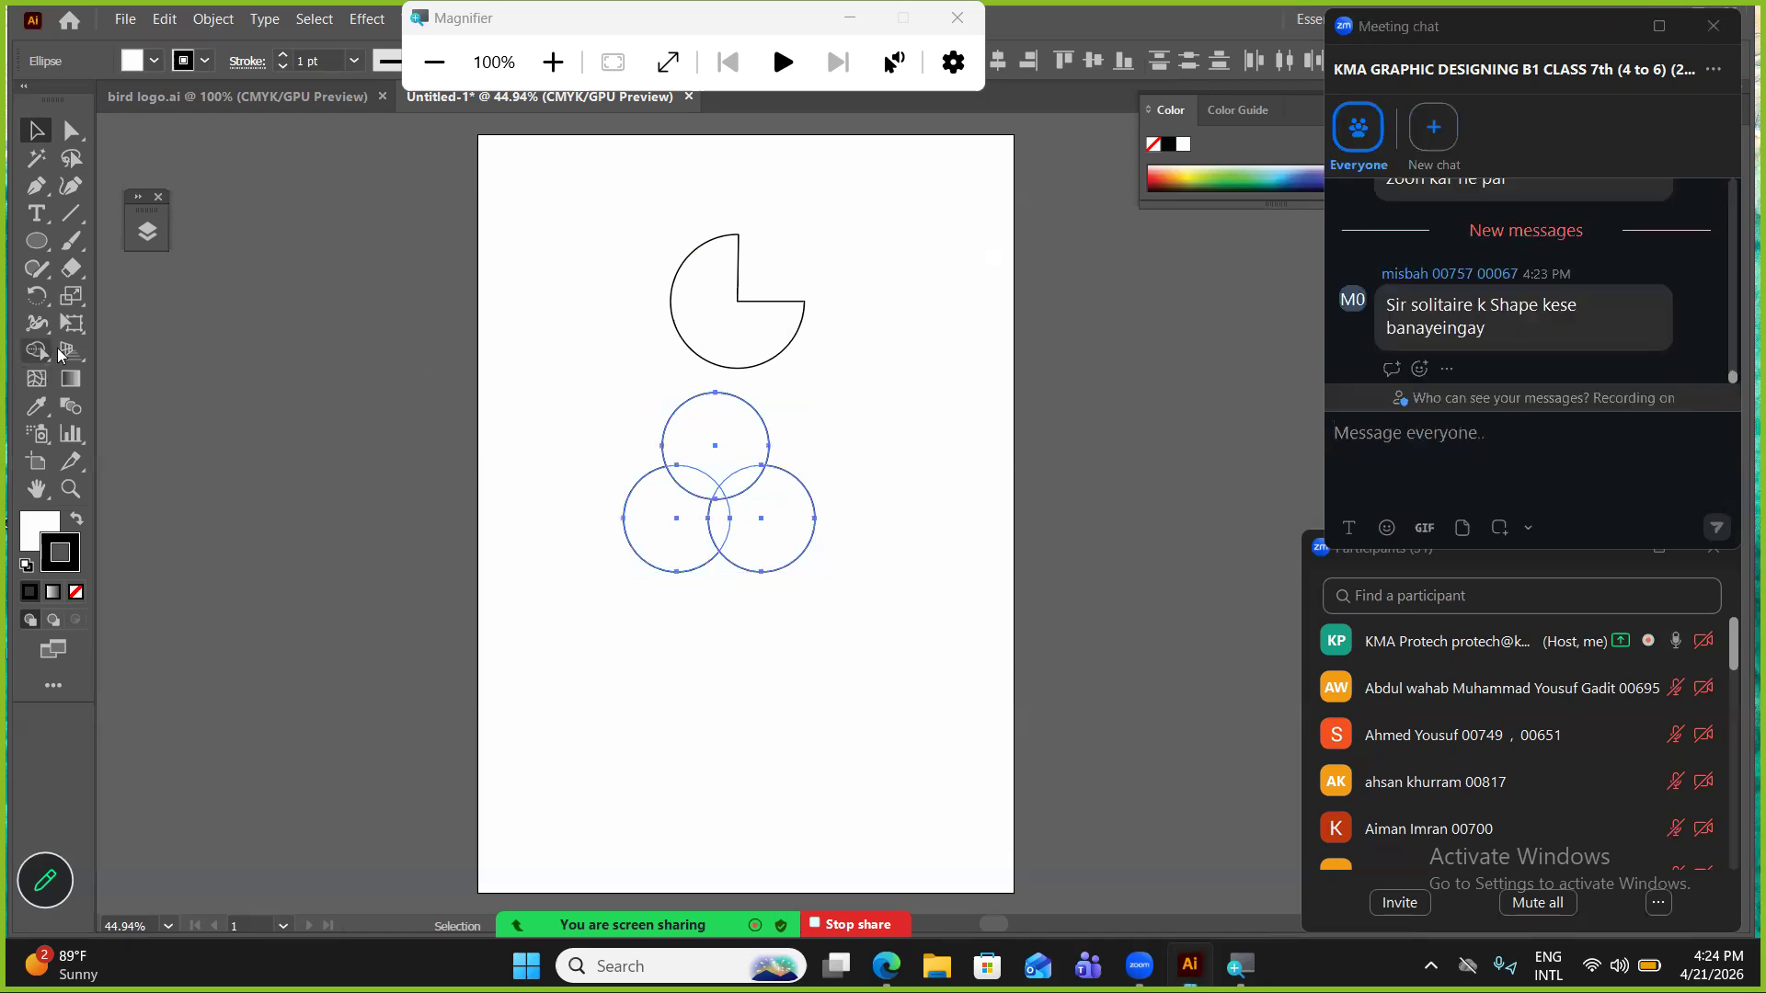
mouse_move(709, 433)
mouse_down()
mouse_move(686, 505)
mouse_move(804, 552)
mouse_move(763, 474)
mouse_move(713, 505)
mouse_move(505, 505)
mouse_move(328, 424)
mouse_up()
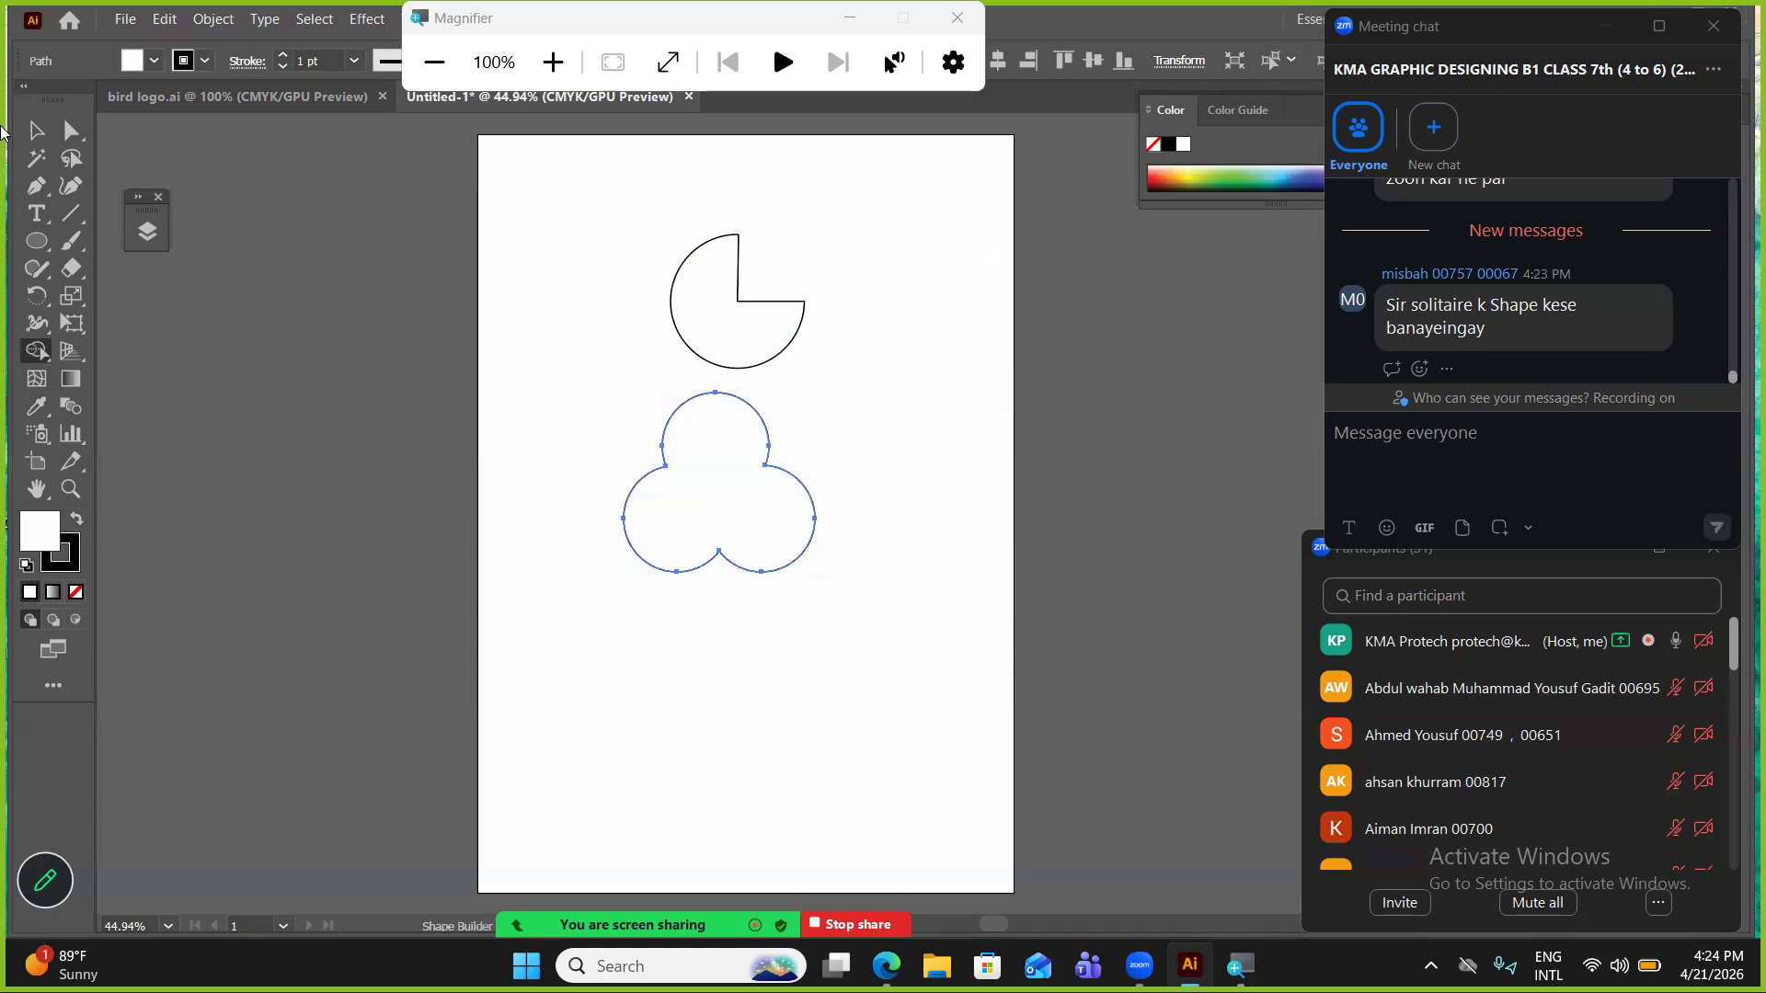
click(37, 129)
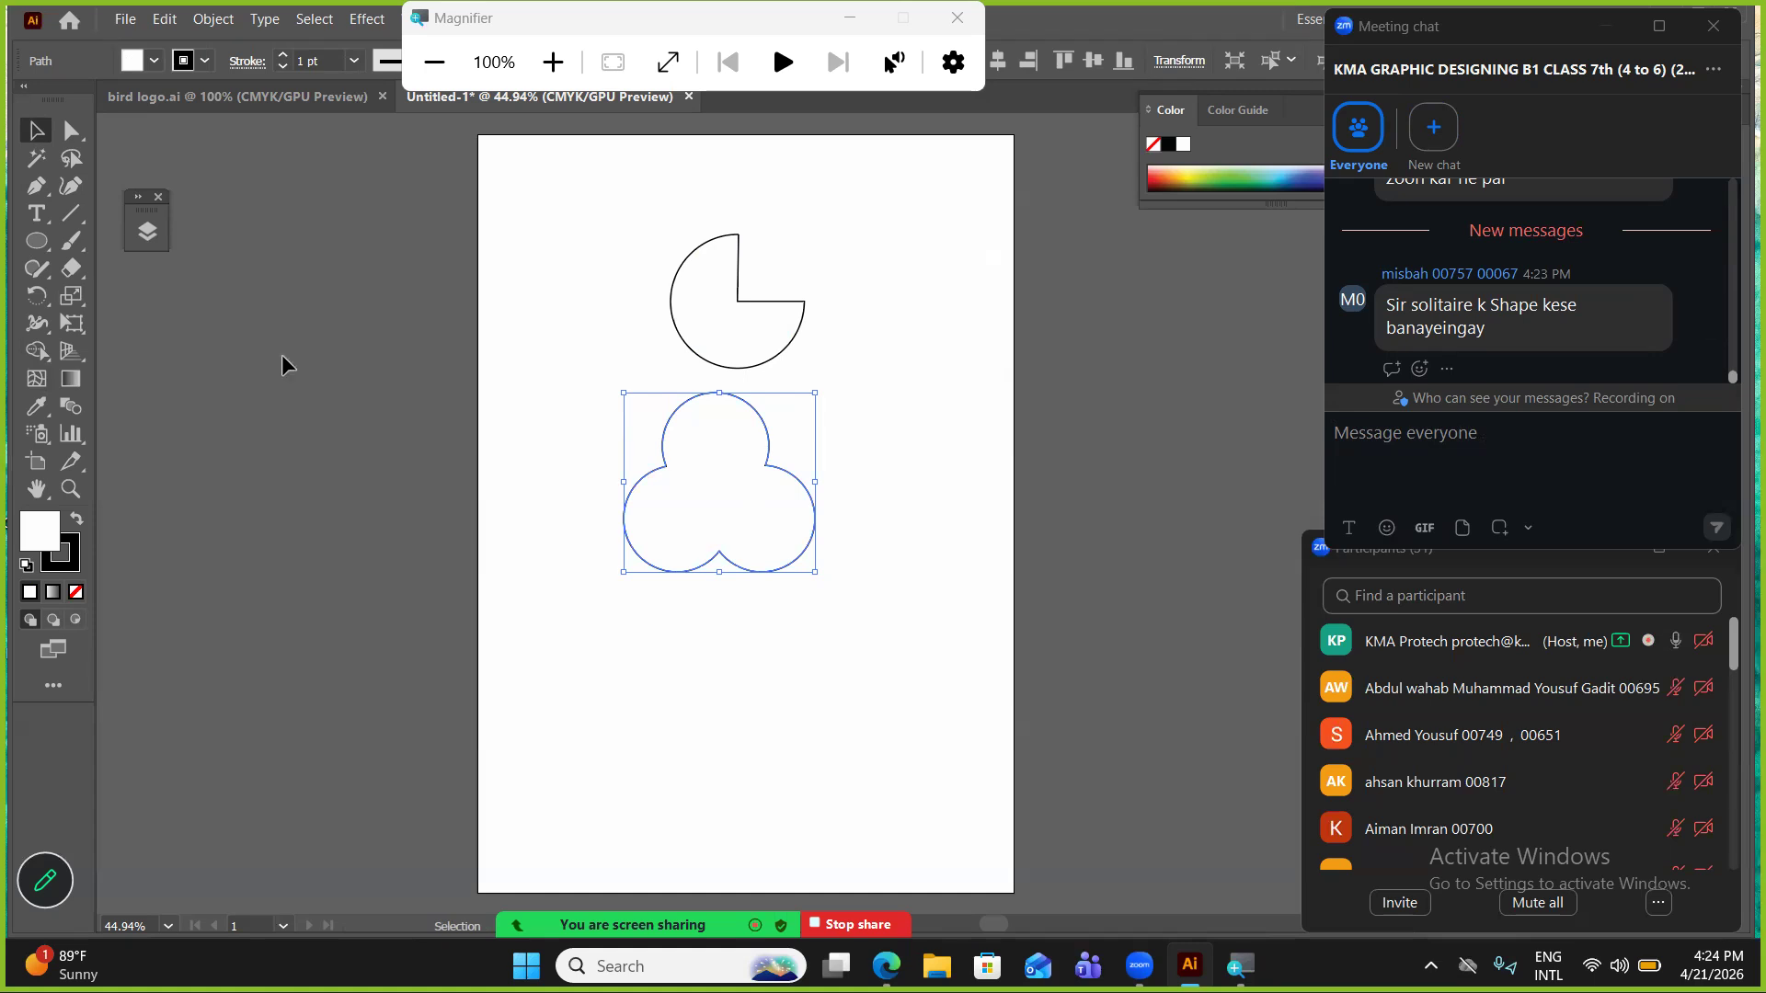
click(641, 349)
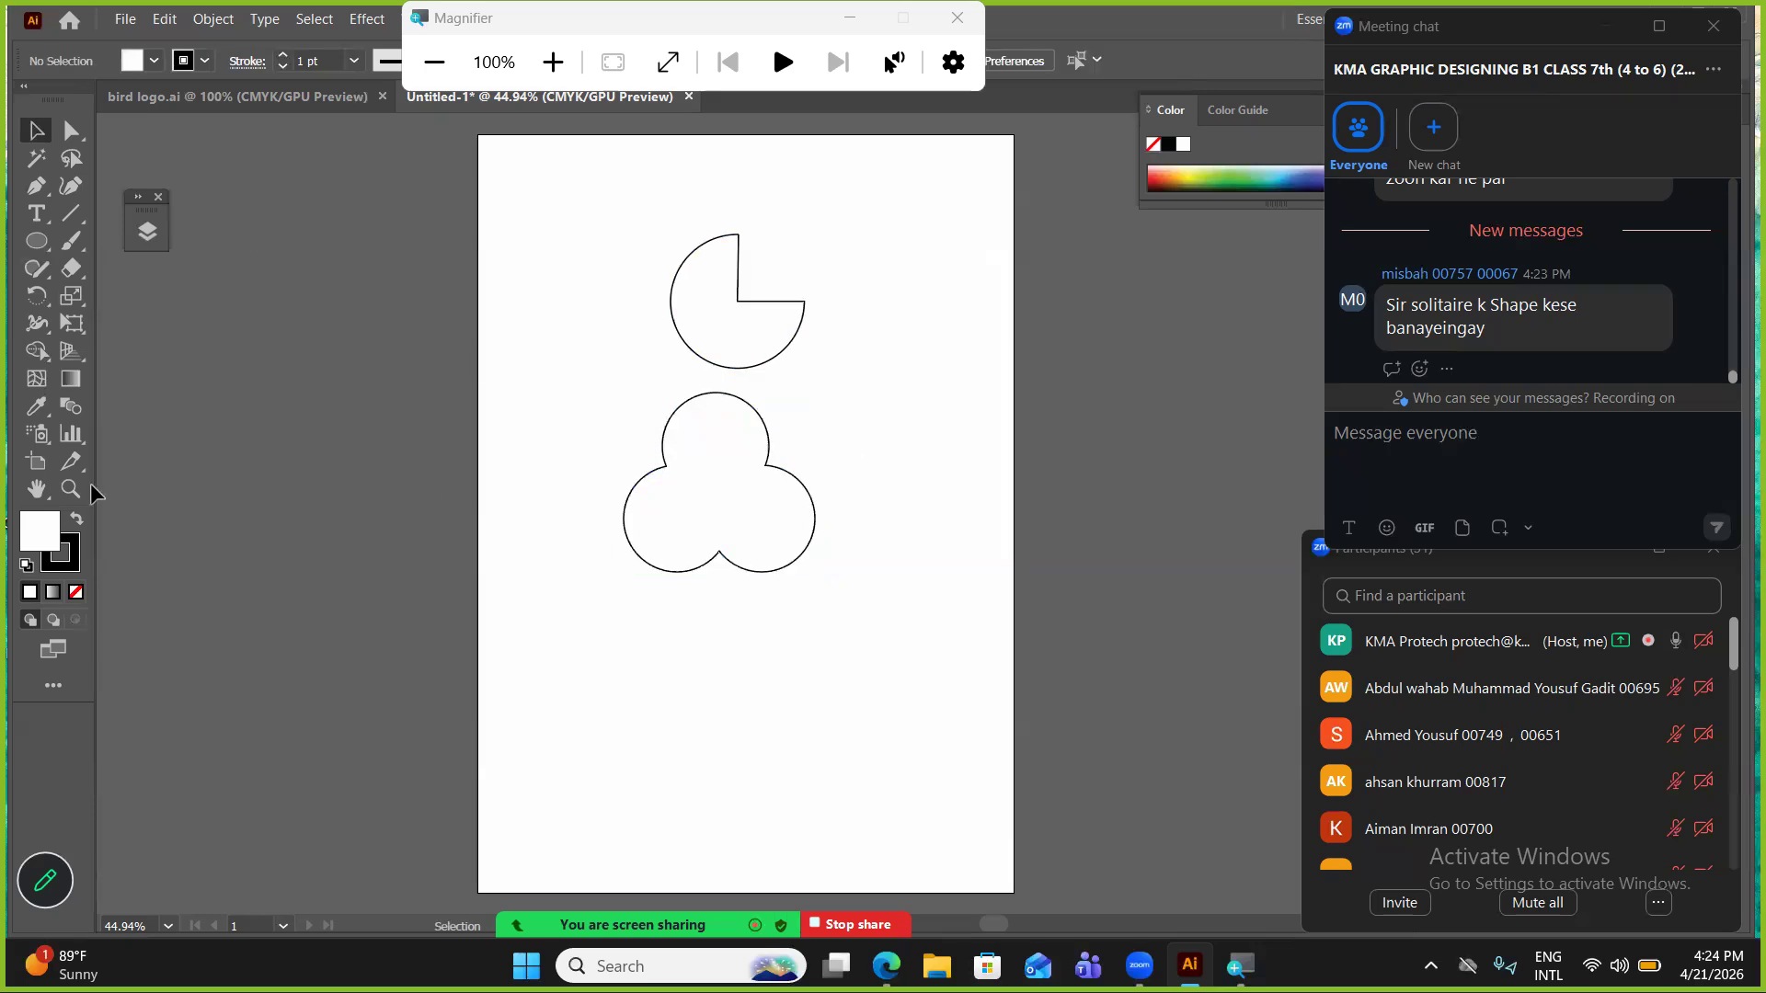
Draw the left half of a club stem below the lobes with the Pen tool, using a concave side and flat base.
click(36, 185)
click(719, 621)
drag(652, 695, 839, 699)
key(v)
Reflect a copy of the half stem across the vertical axis and place it beside the original as its right half.
right_click(702, 659)
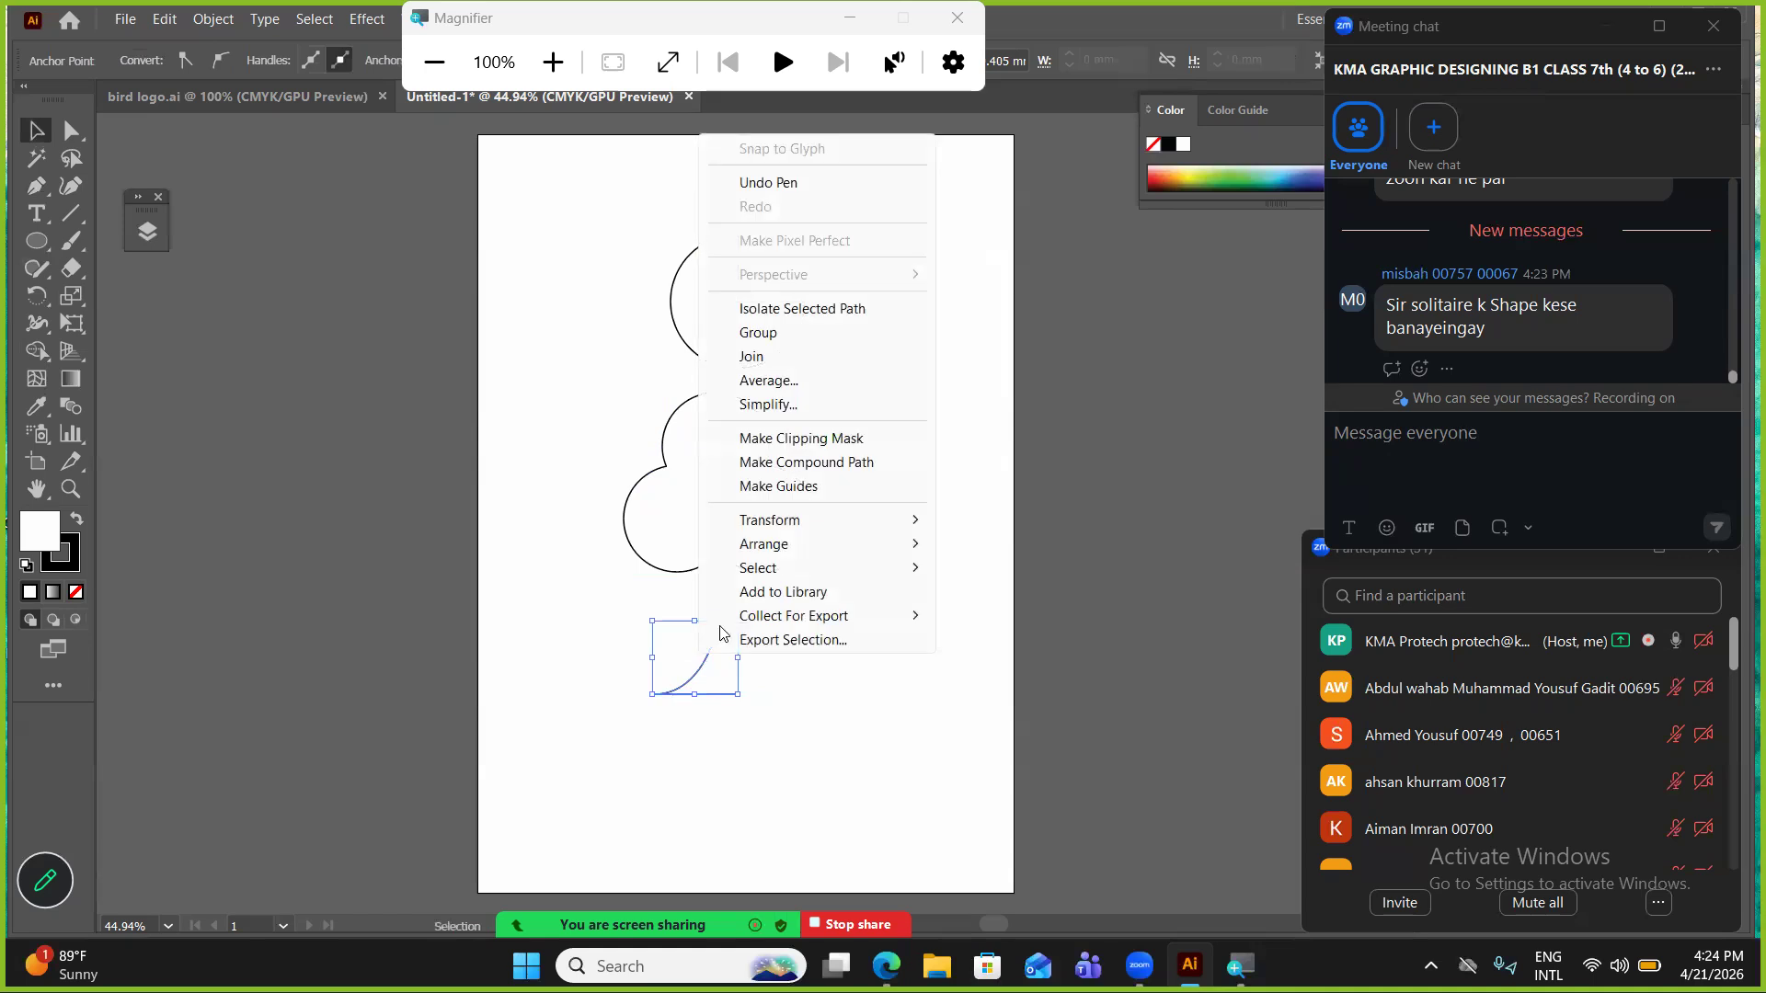
click(843, 677)
click(721, 678)
right_click(719, 673)
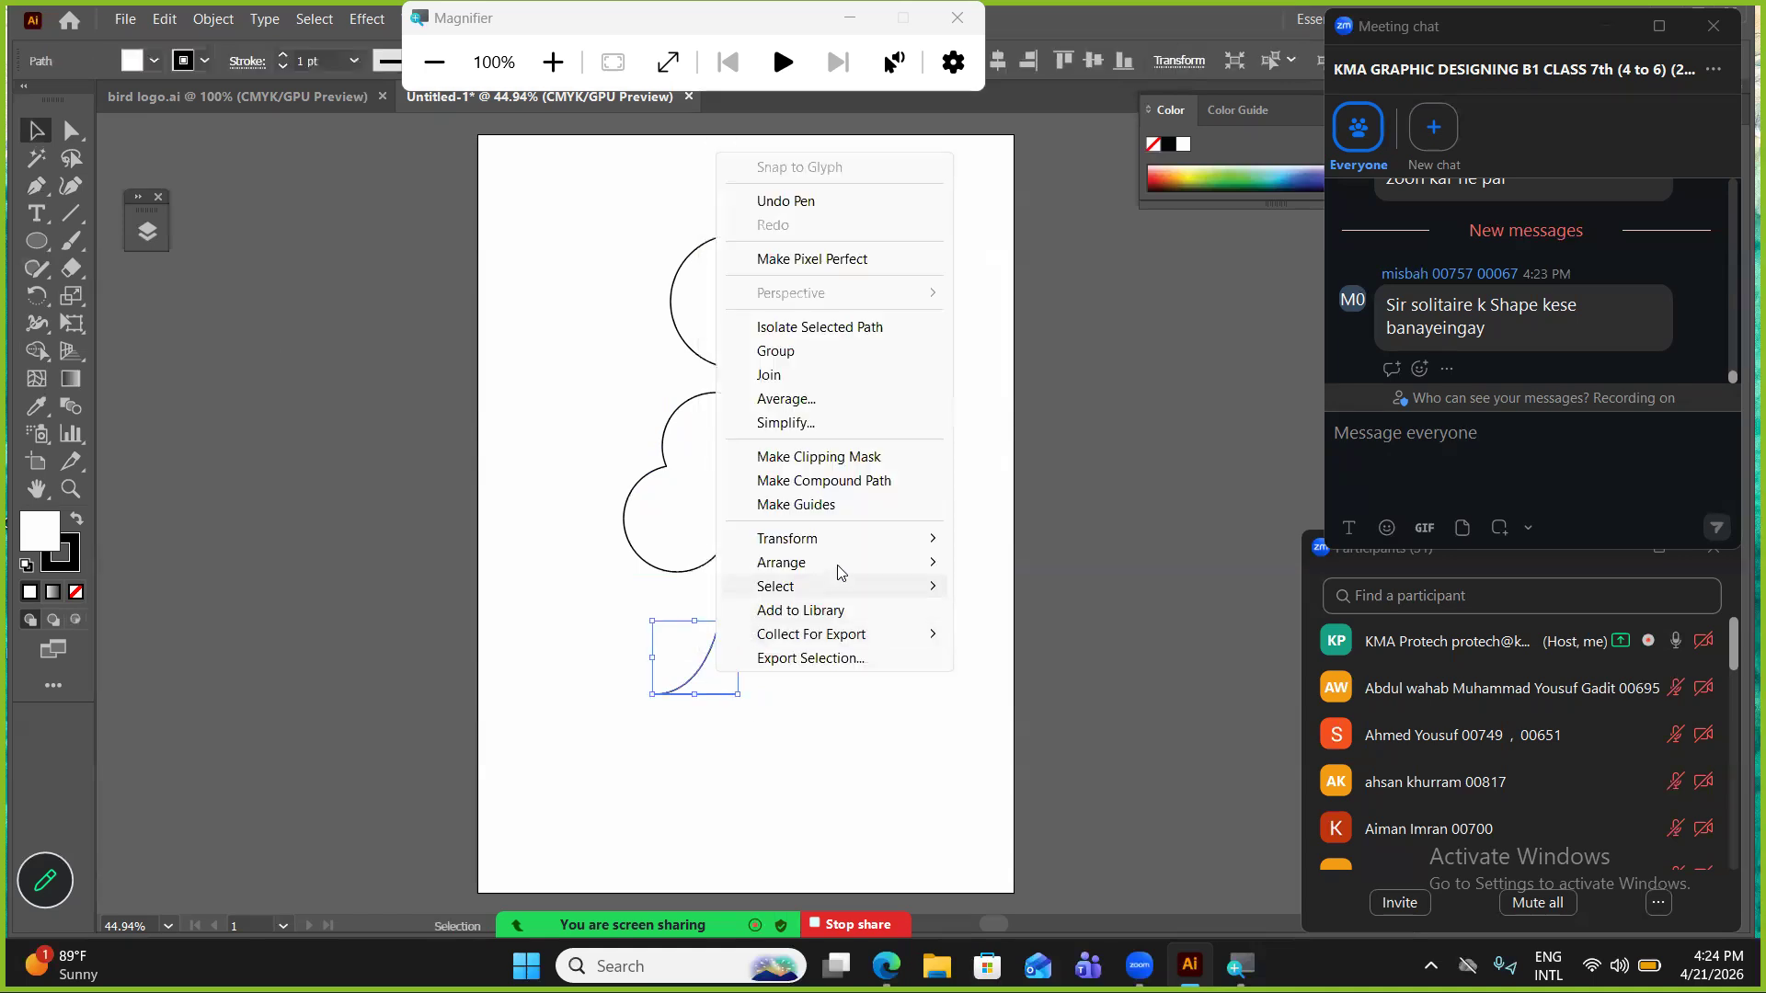
mouse_move(867, 545)
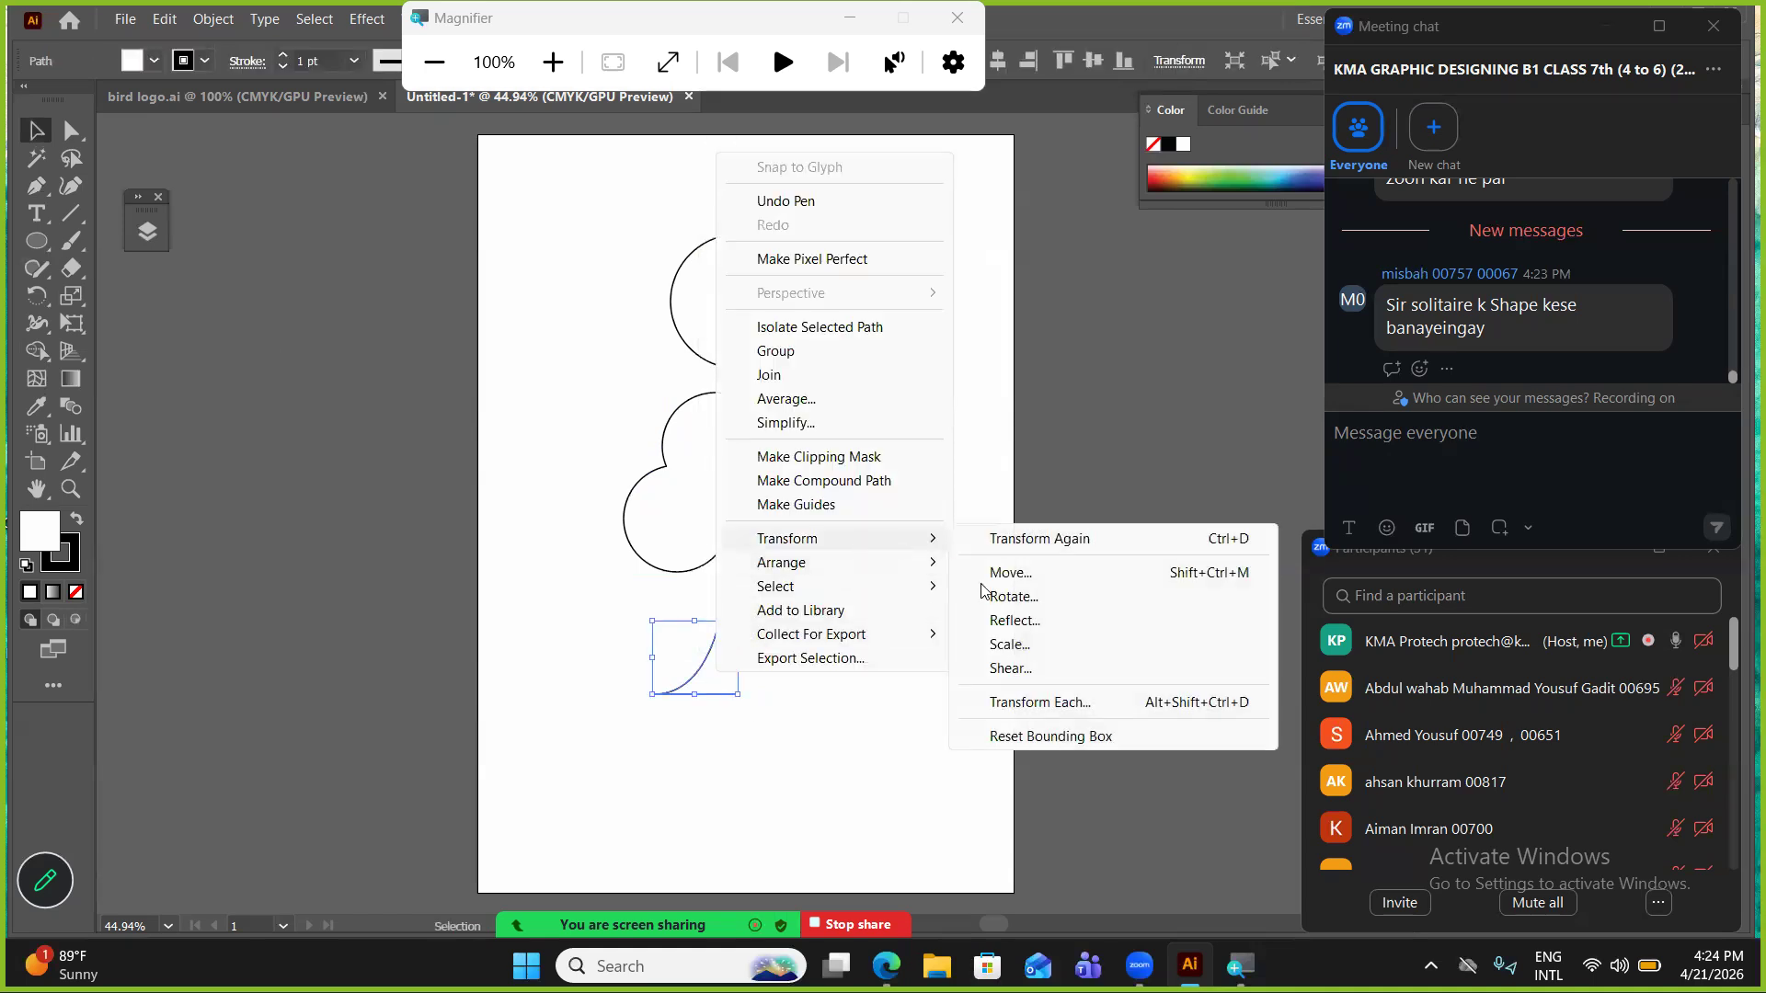
click(1012, 620)
click(771, 619)
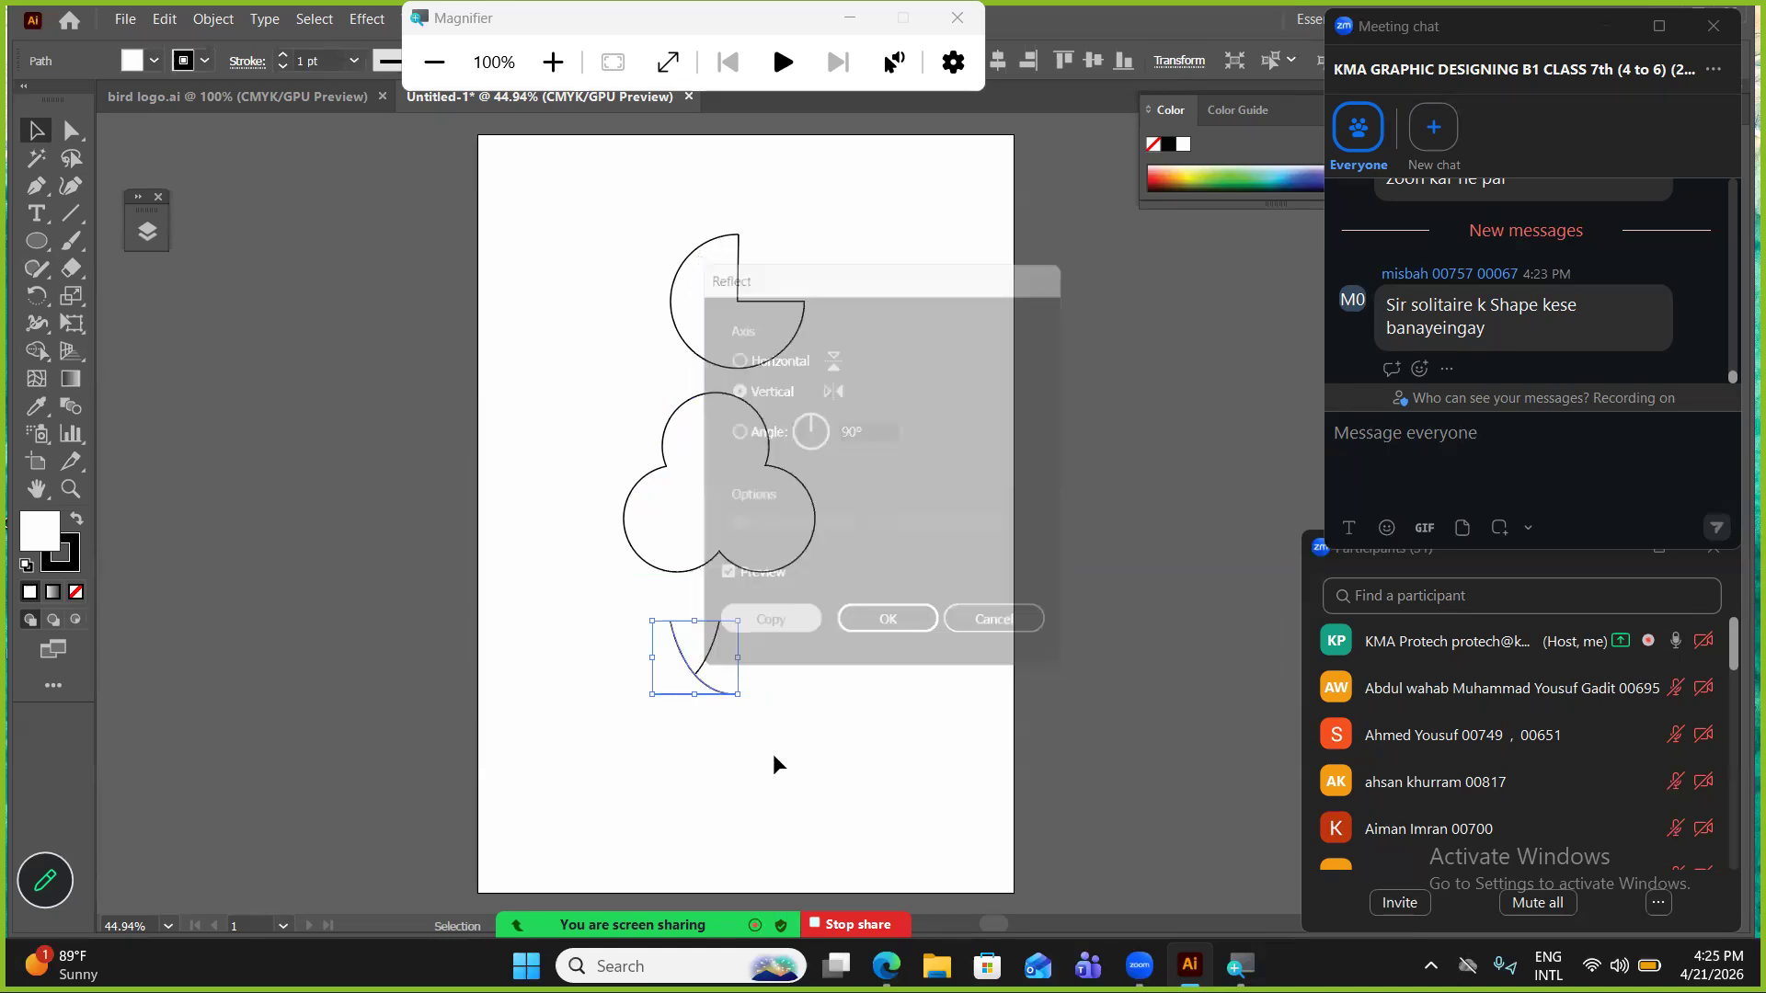
mouse_move(693, 690)
mouse_down()
mouse_move(789, 680)
mouse_move(739, 697)
mouse_move(724, 675)
mouse_up()
Join the two stem halves at the base and across the top into one closed shape.
click(751, 755)
key(a)
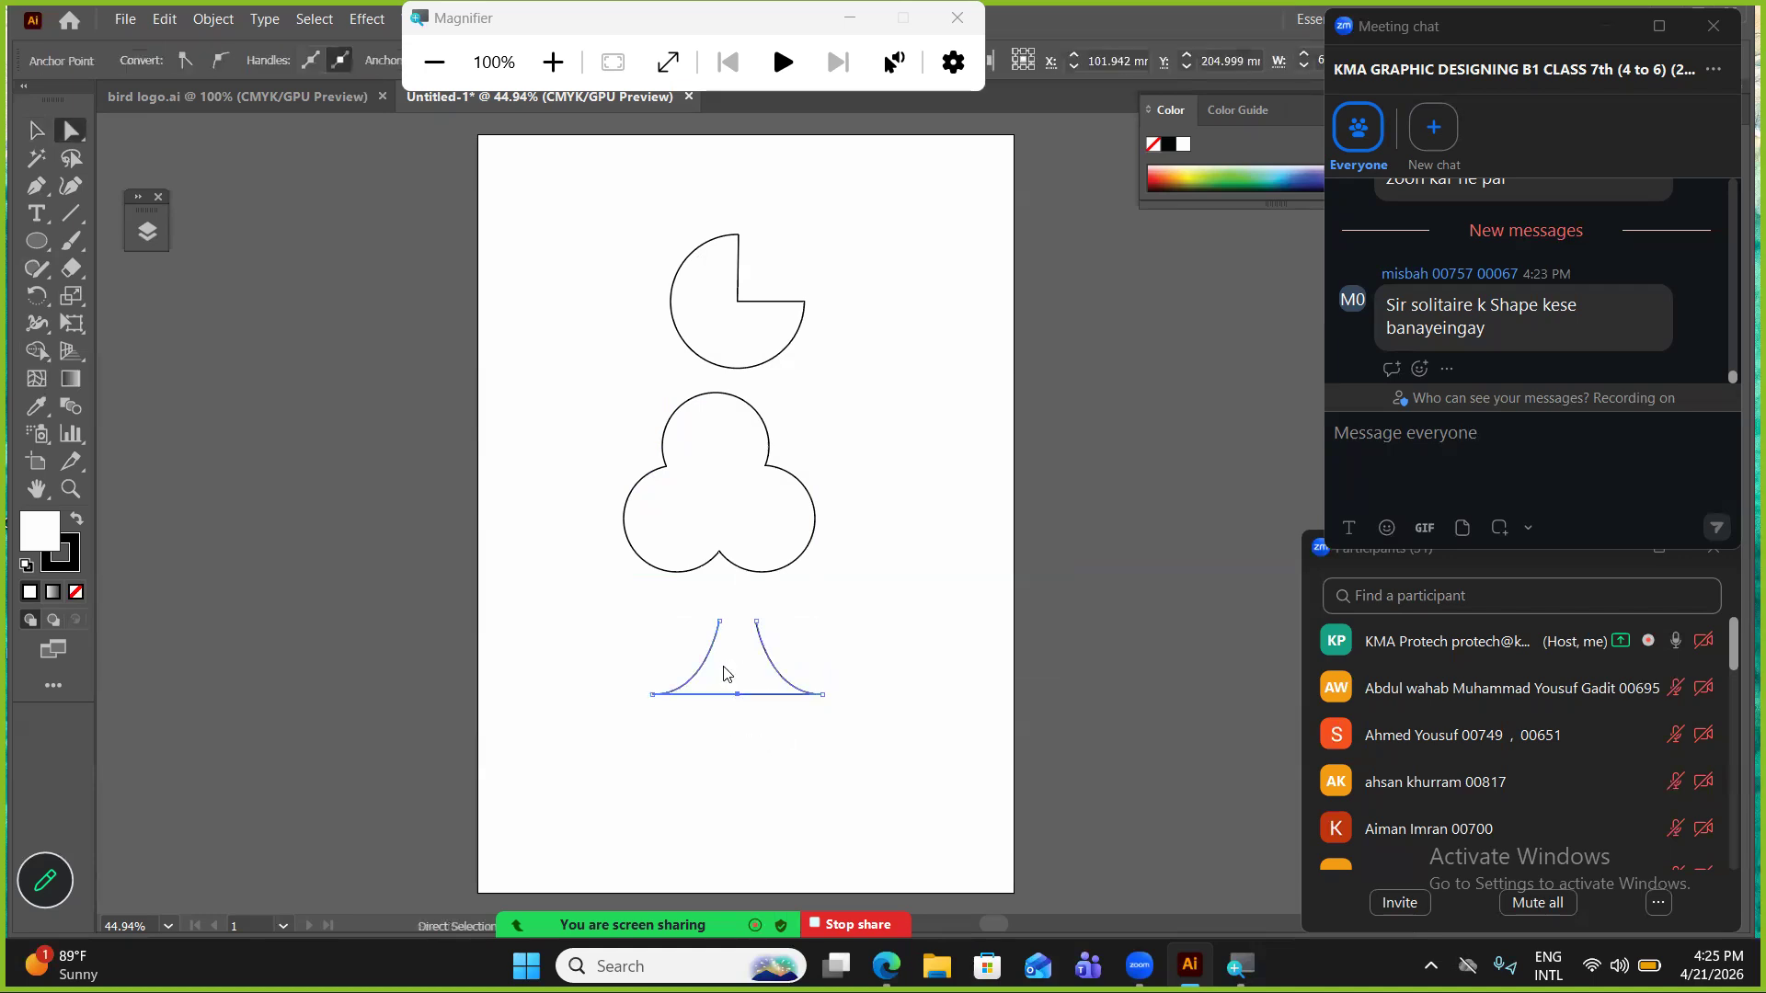
right_click(724, 674)
click(782, 369)
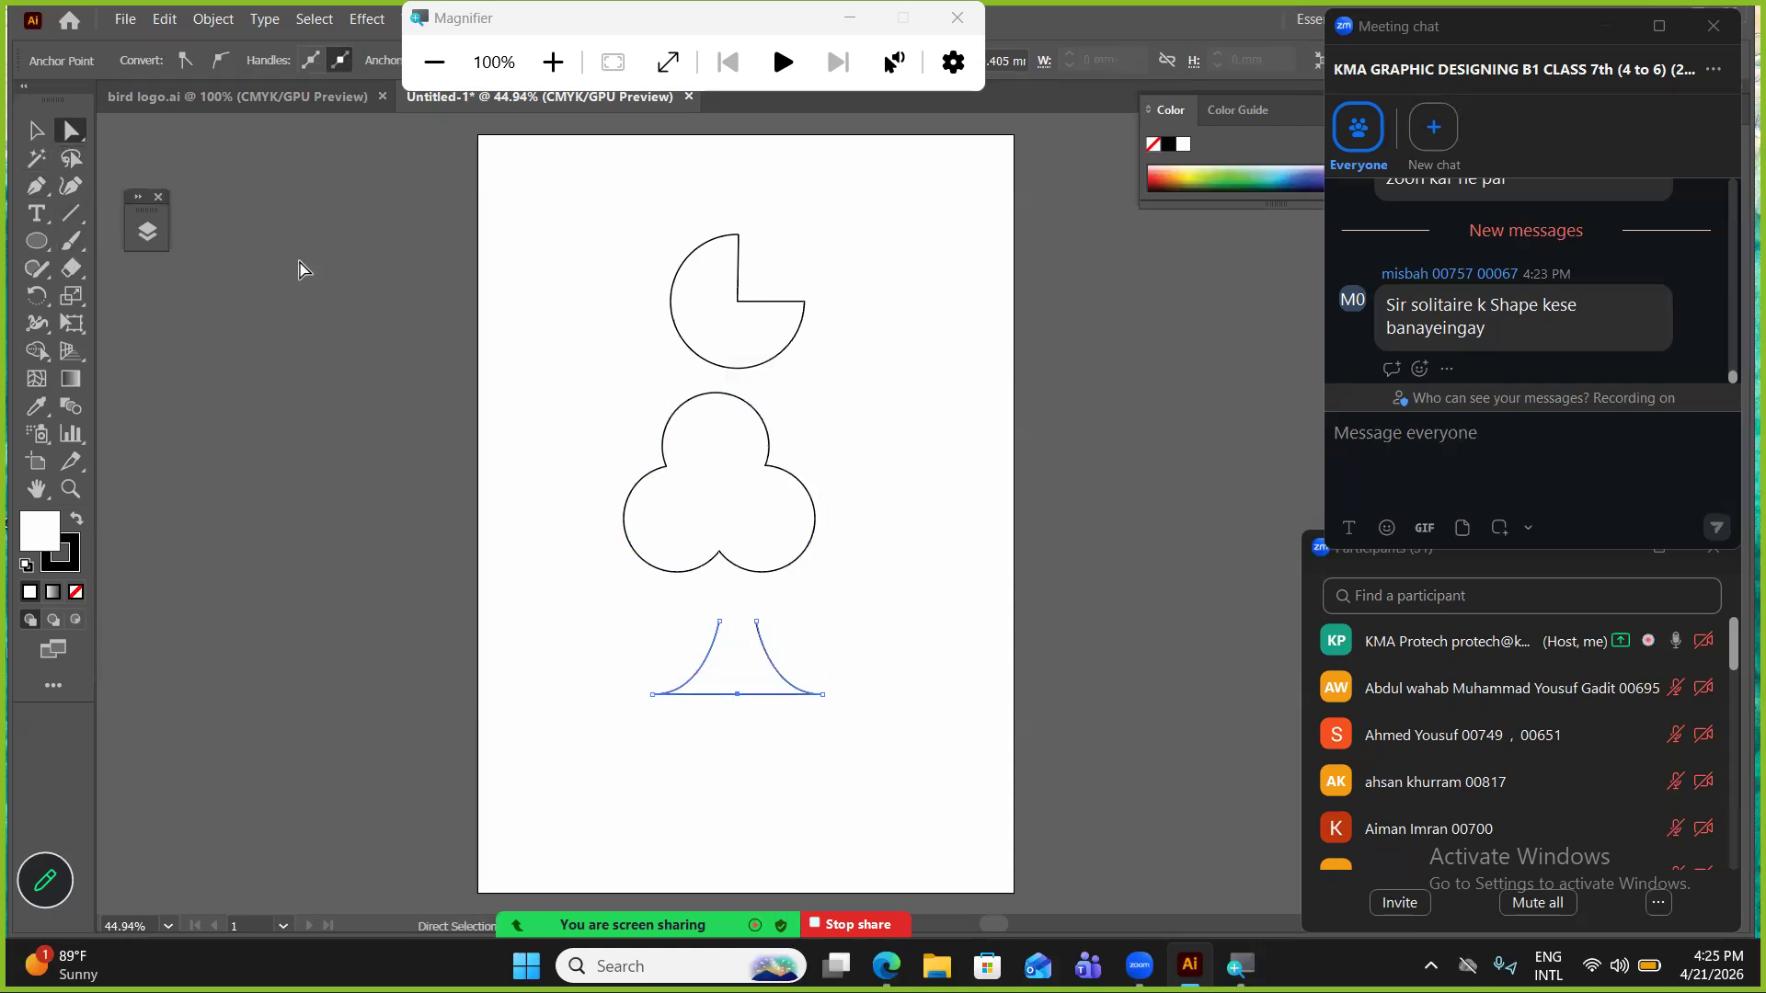
click(785, 619)
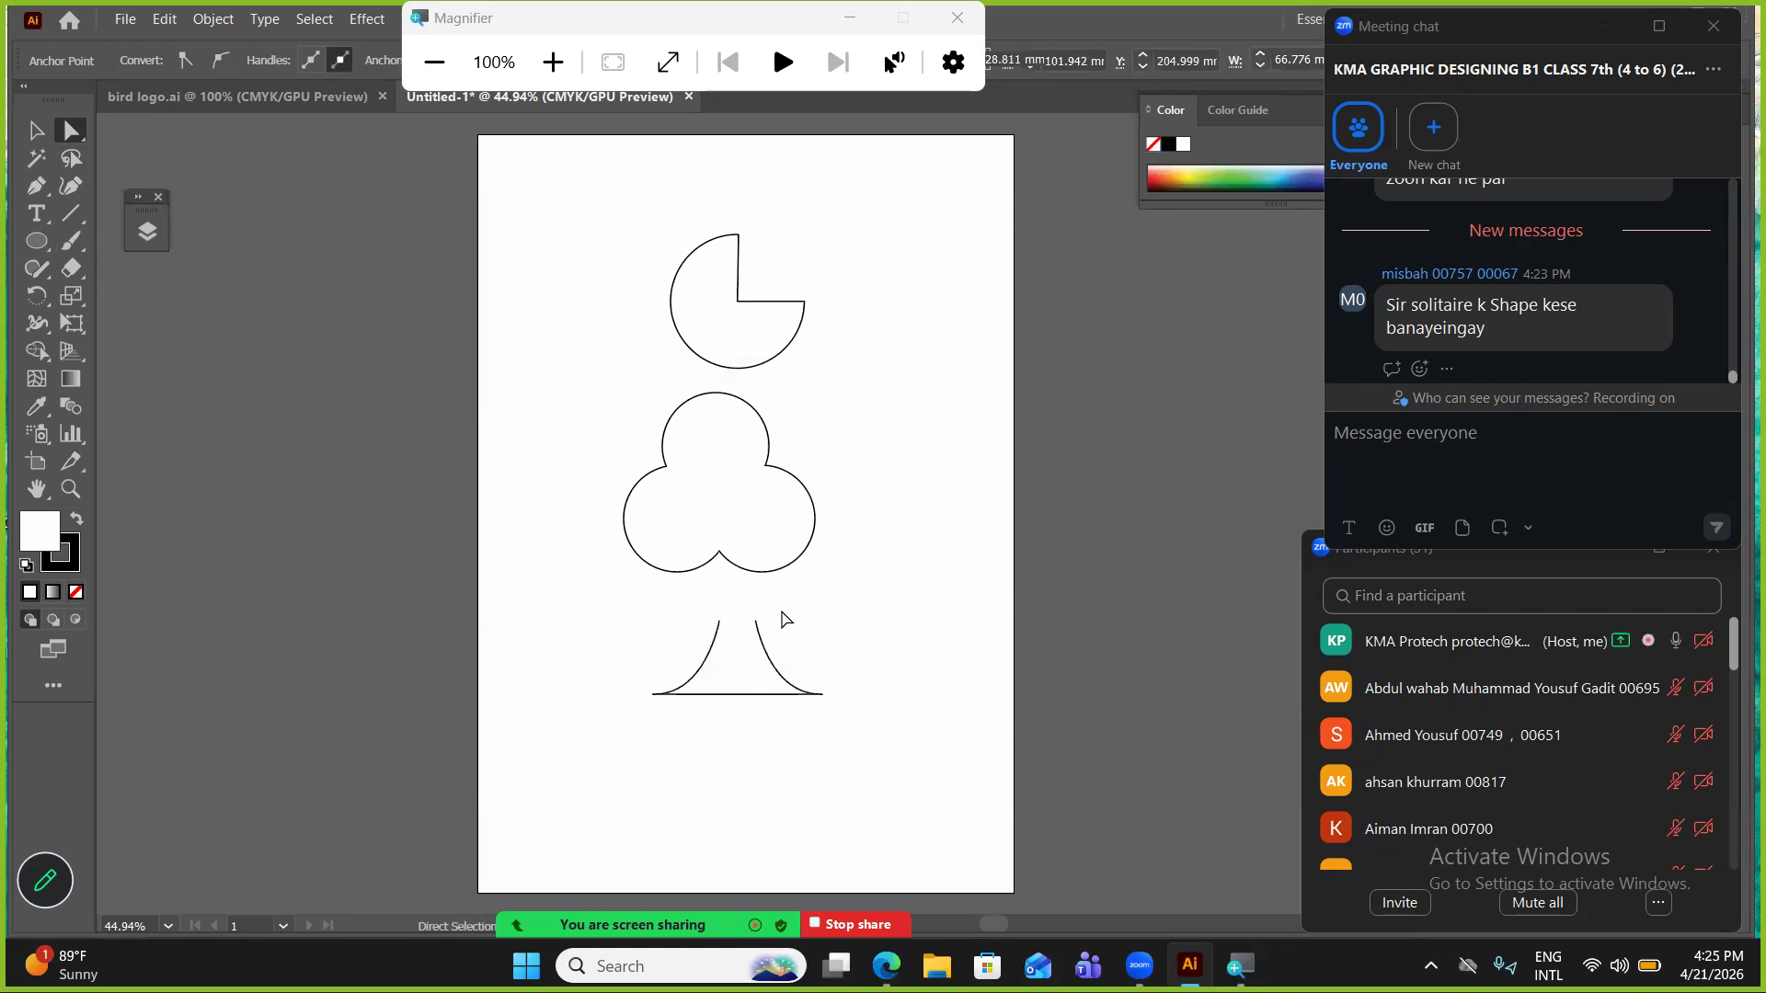
drag(842, 641, 856, 636)
right_click(861, 631)
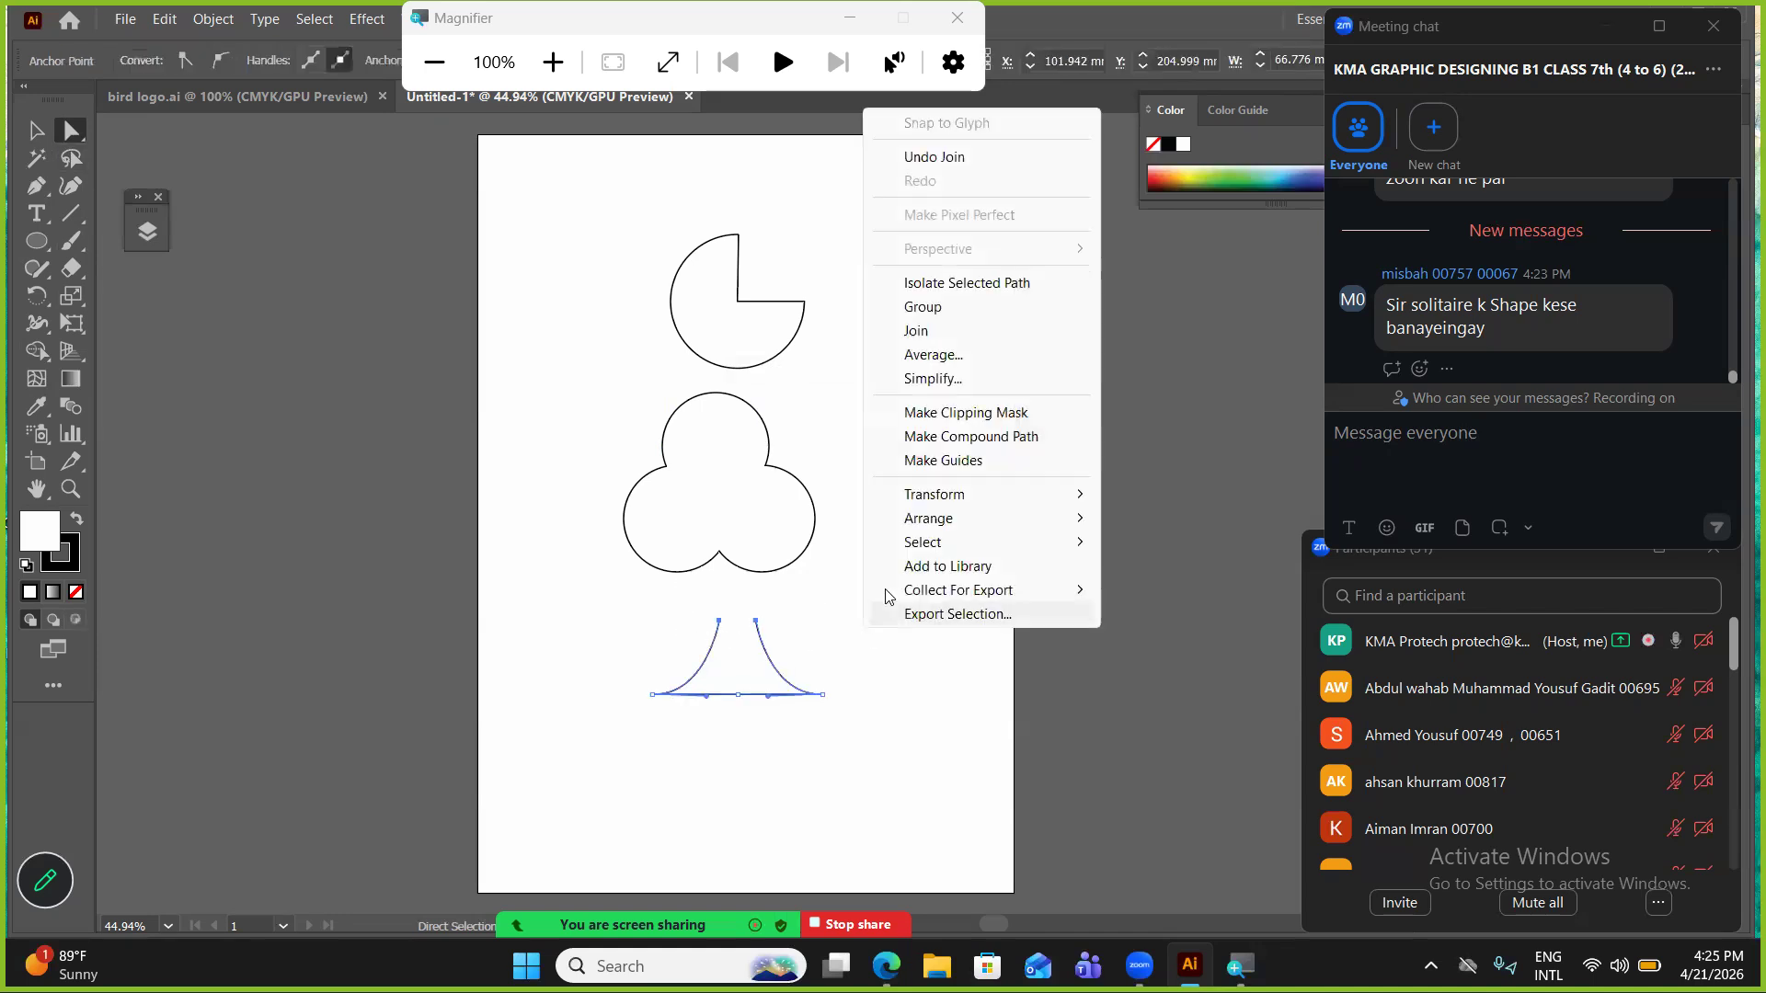
click(944, 332)
Scale the stem down and move it up so it is centred on and overlaps the two lower lobes.
click(36, 129)
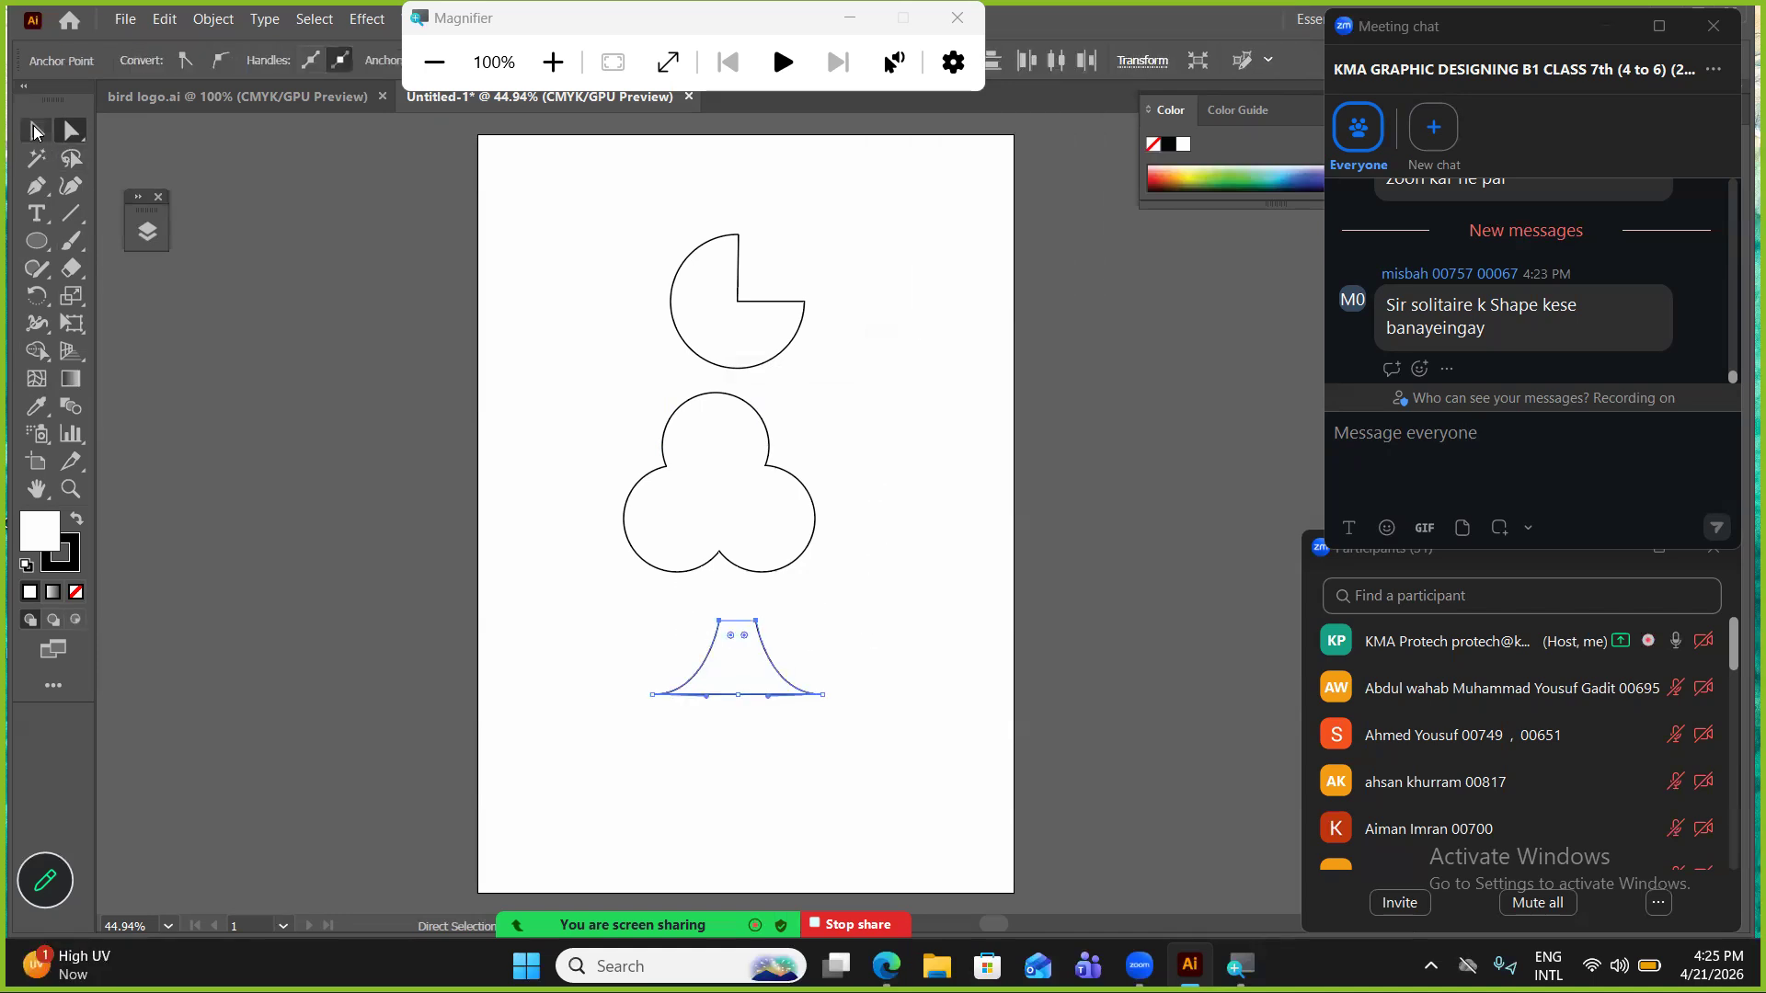
click(767, 657)
drag(764, 657, 745, 598)
click(745, 696)
Unite the three-lobed shape and the stem into one club outline with the Shape Builder tool.
shift+click(641, 501)
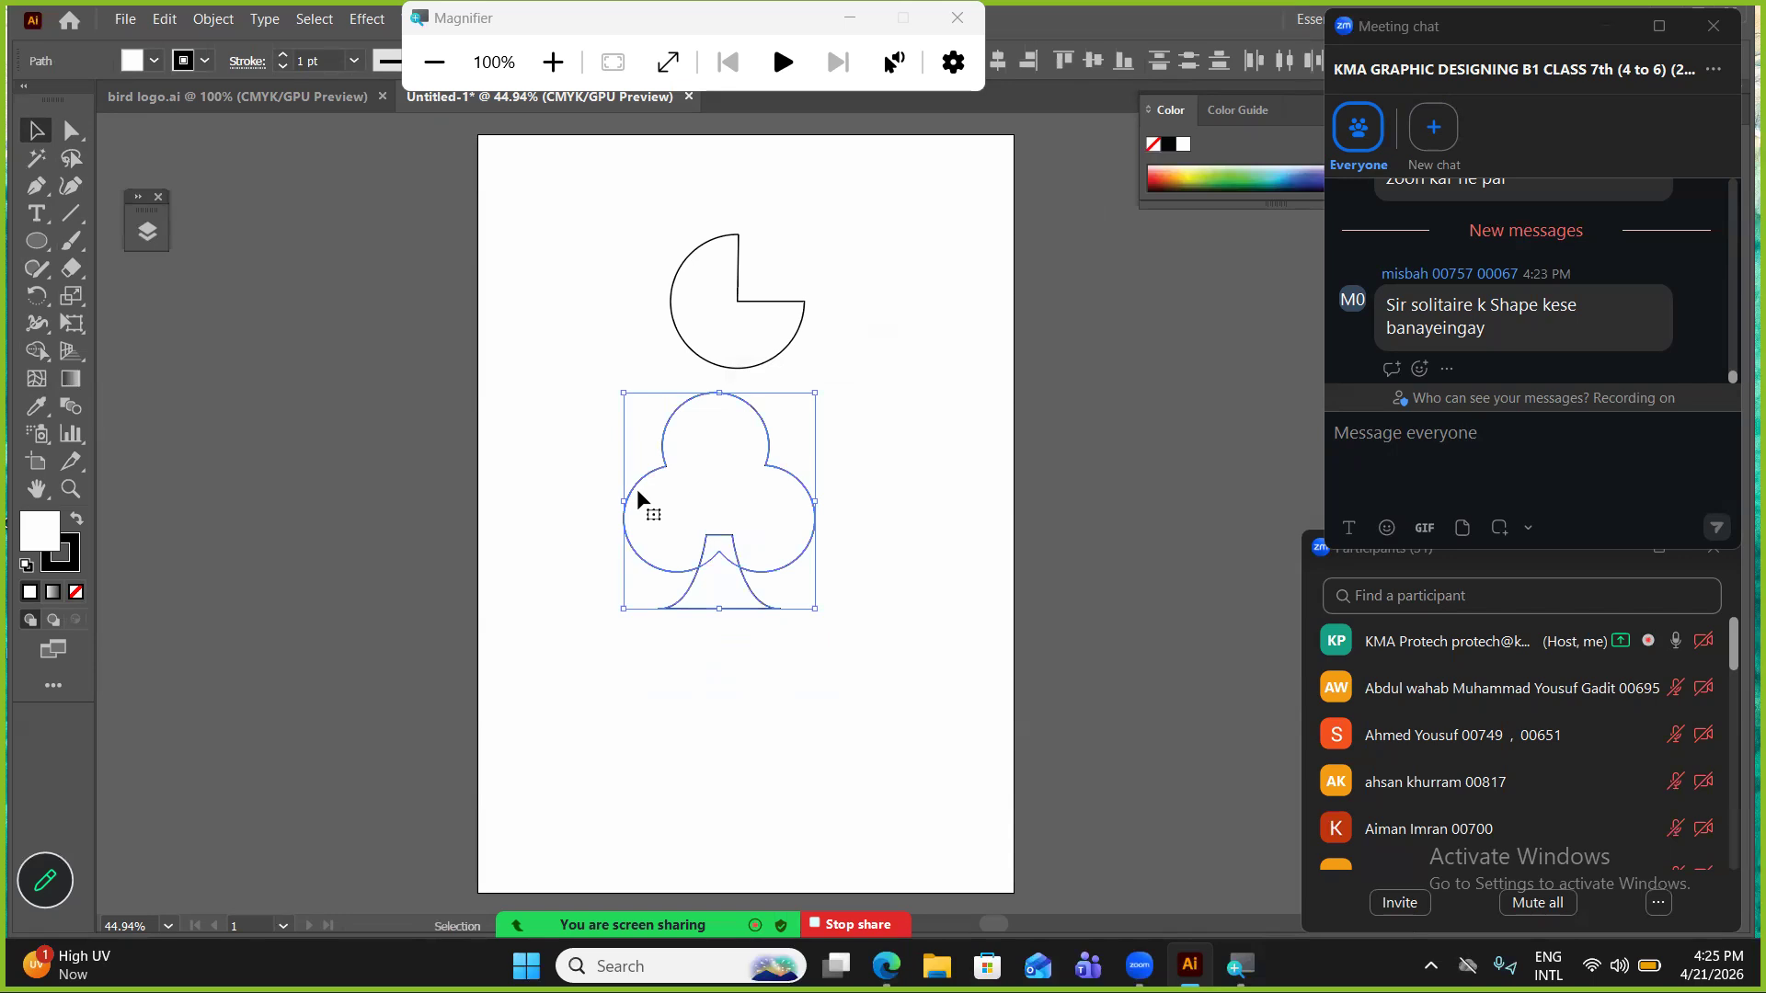
key(shift+m)
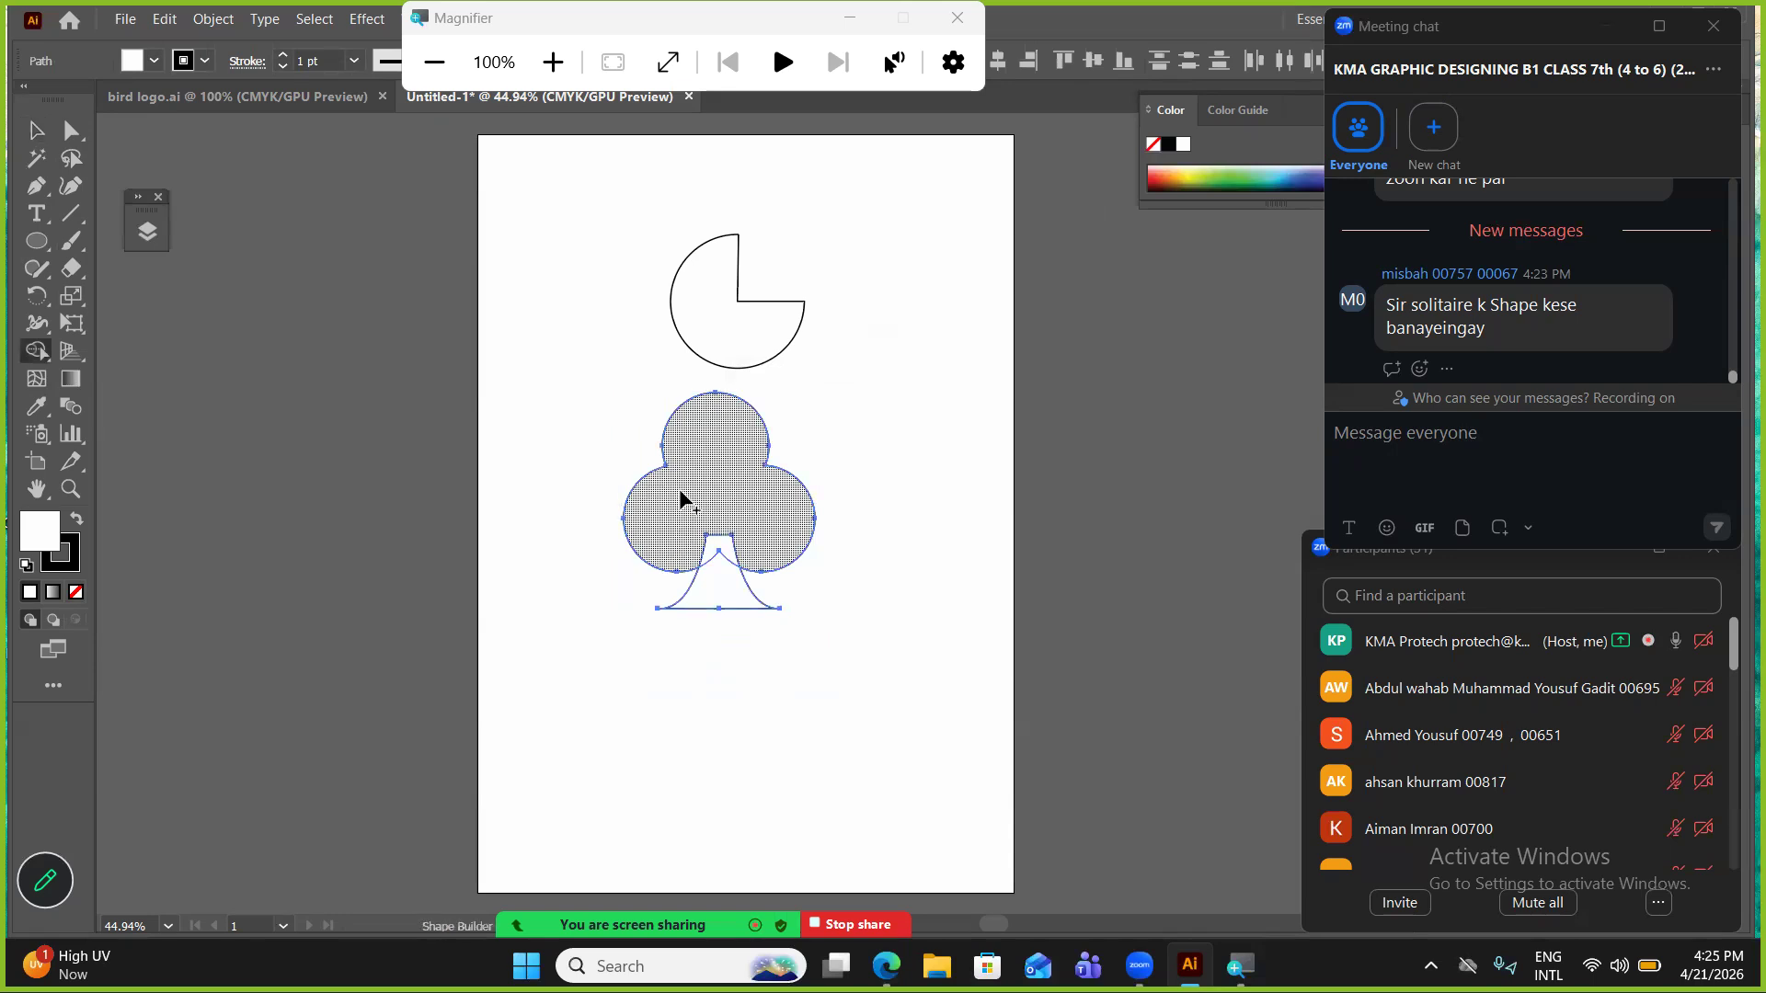
click(721, 592)
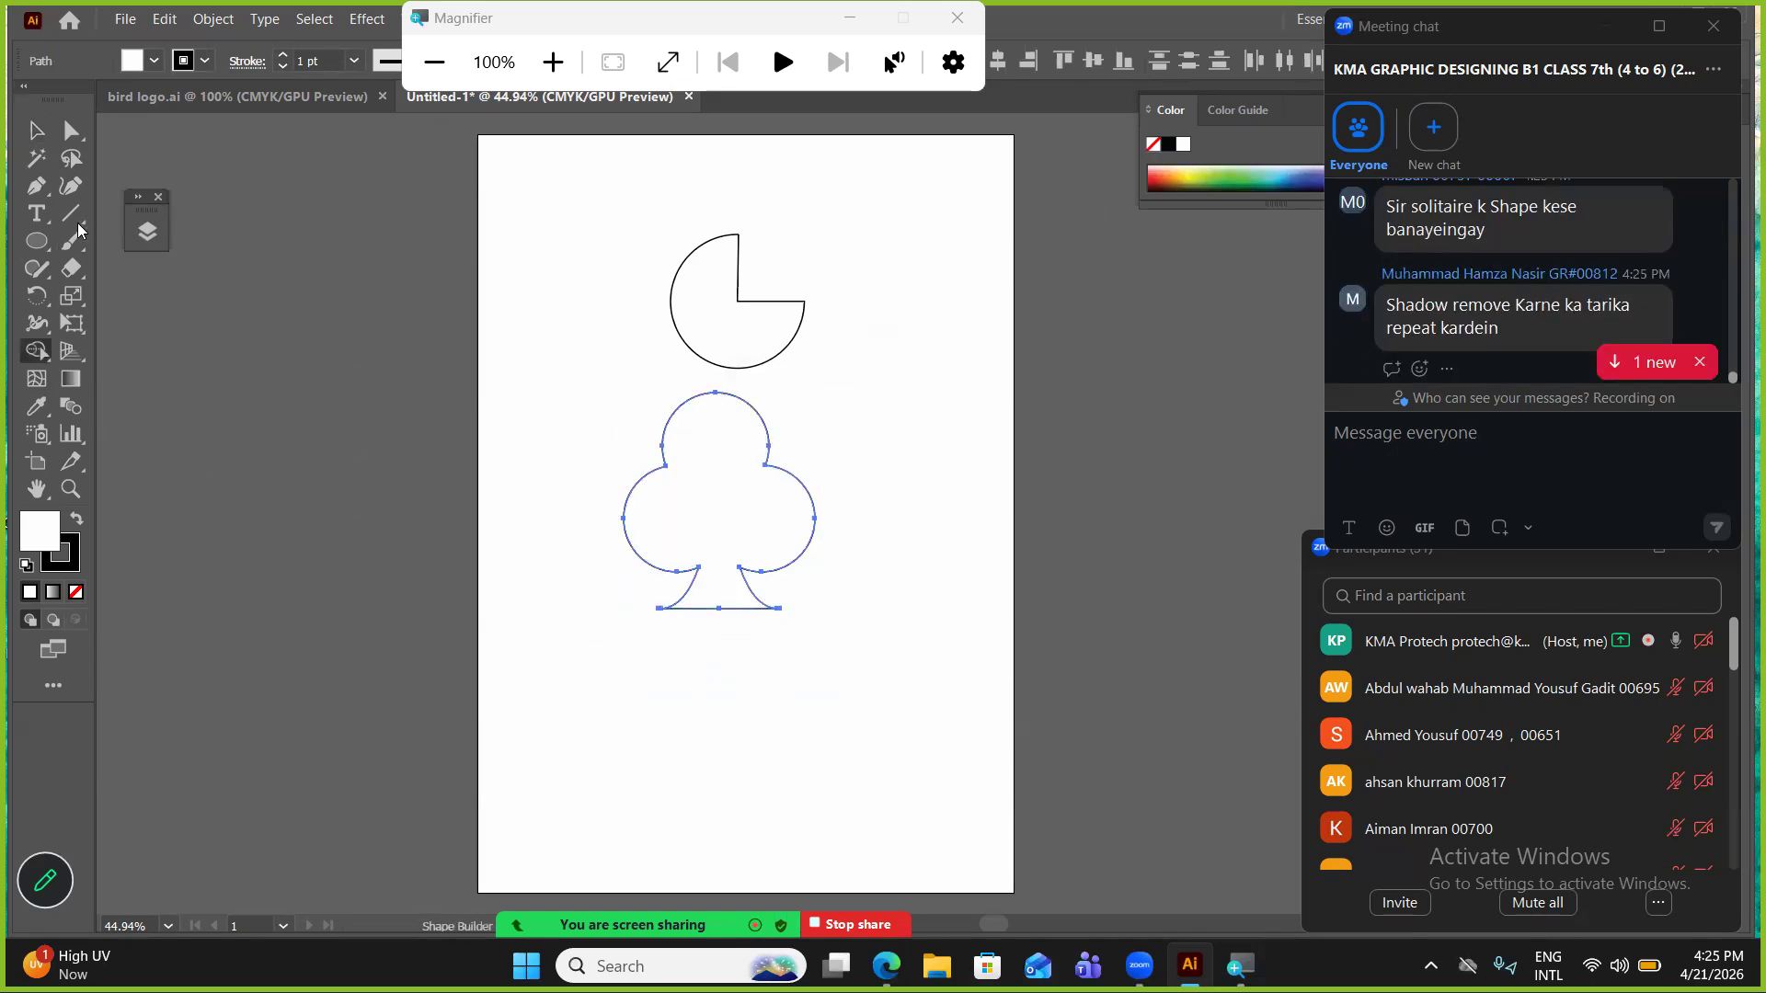
Duplicate the club outline beside the original, and delete the duplicate.
click(37, 129)
click(781, 651)
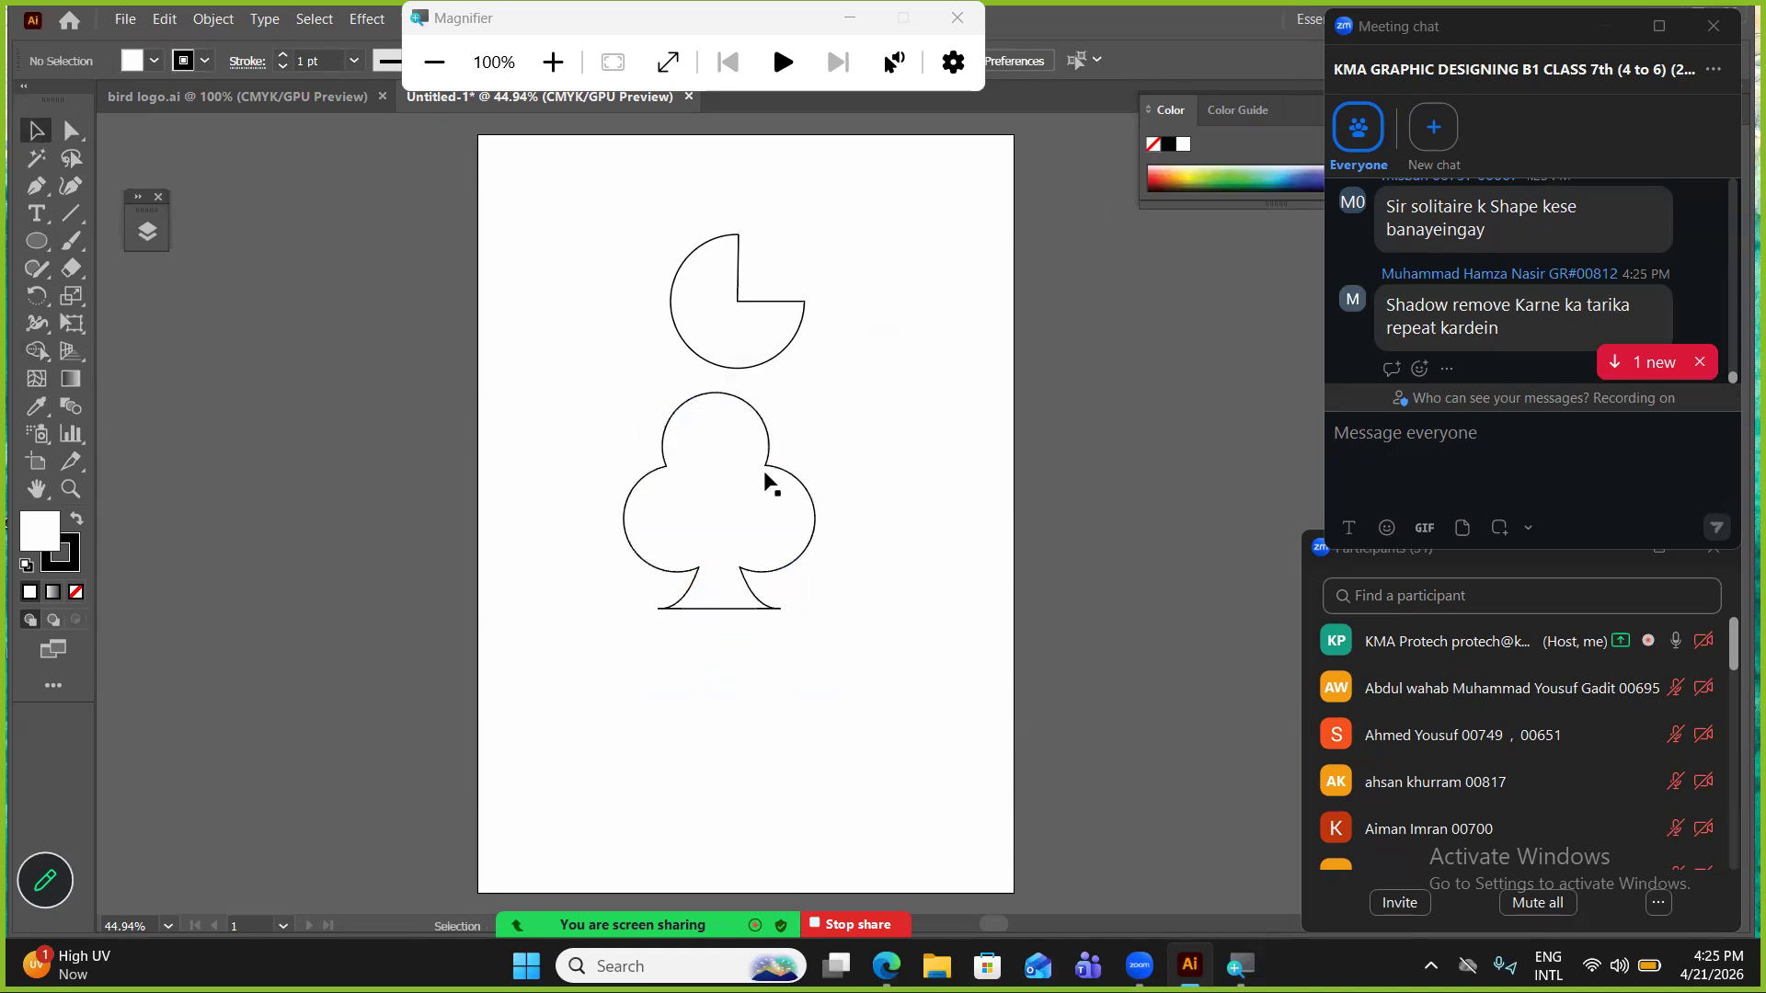
click(764, 469)
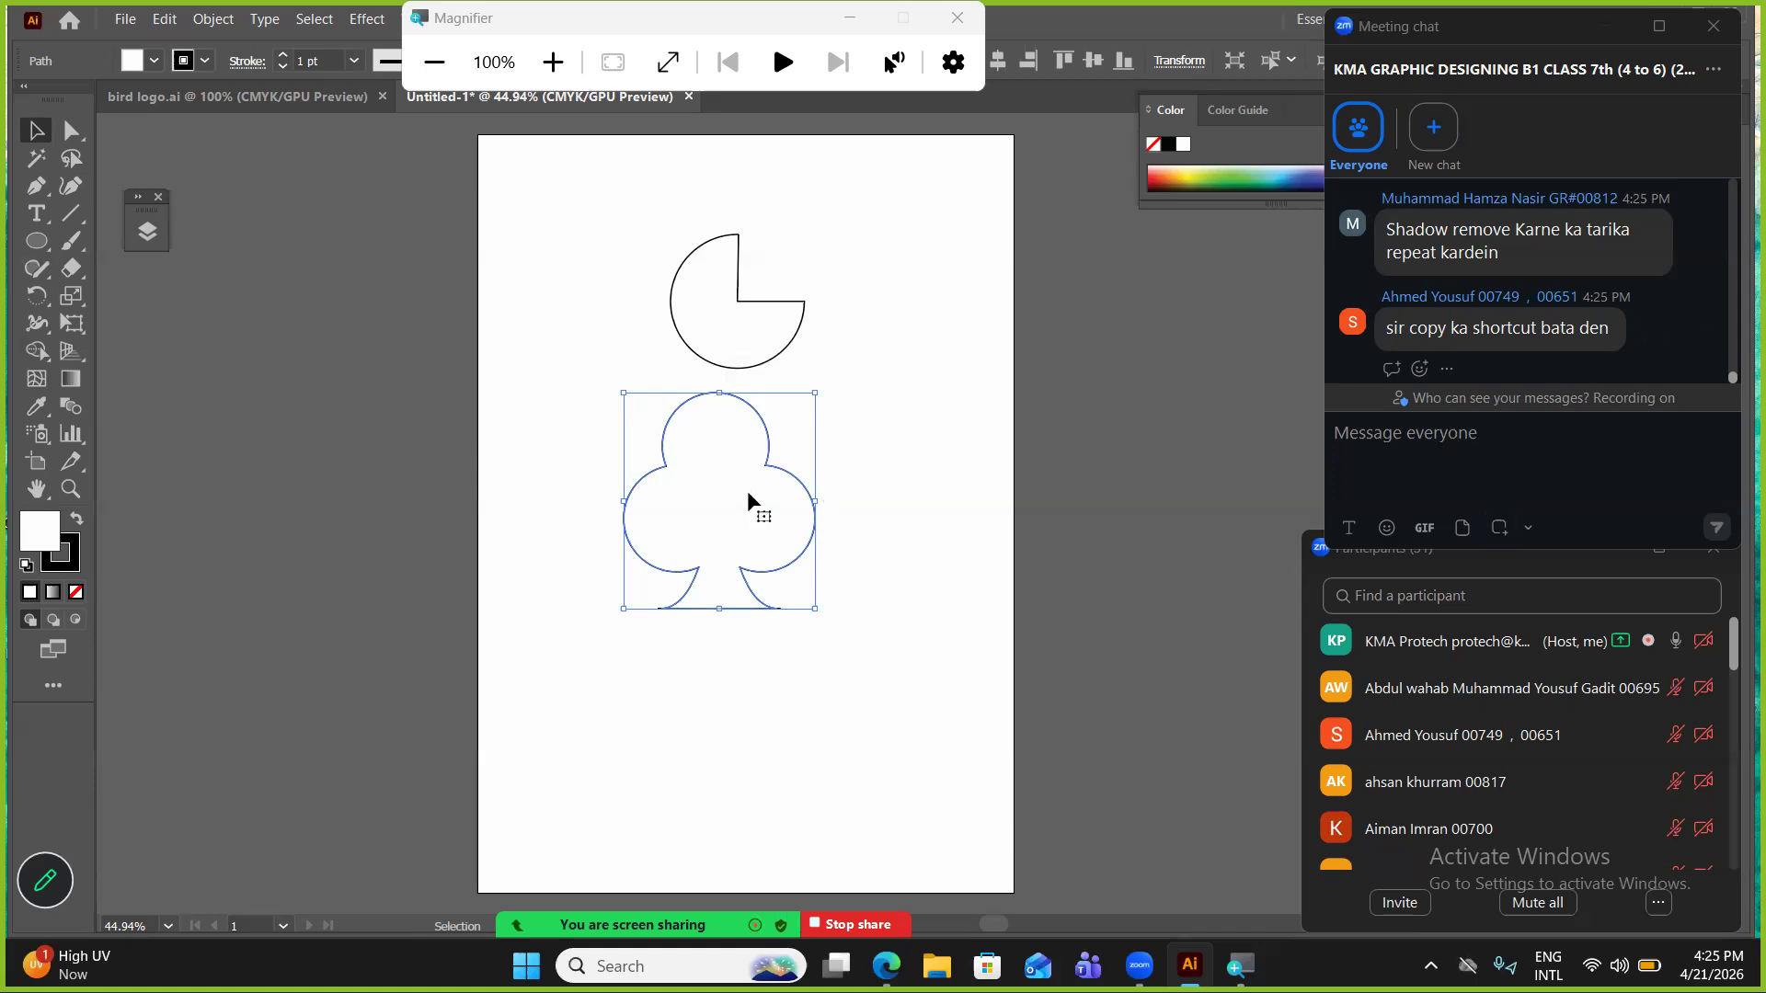
drag(748, 496, 957, 496)
click(918, 714)
click(932, 559)
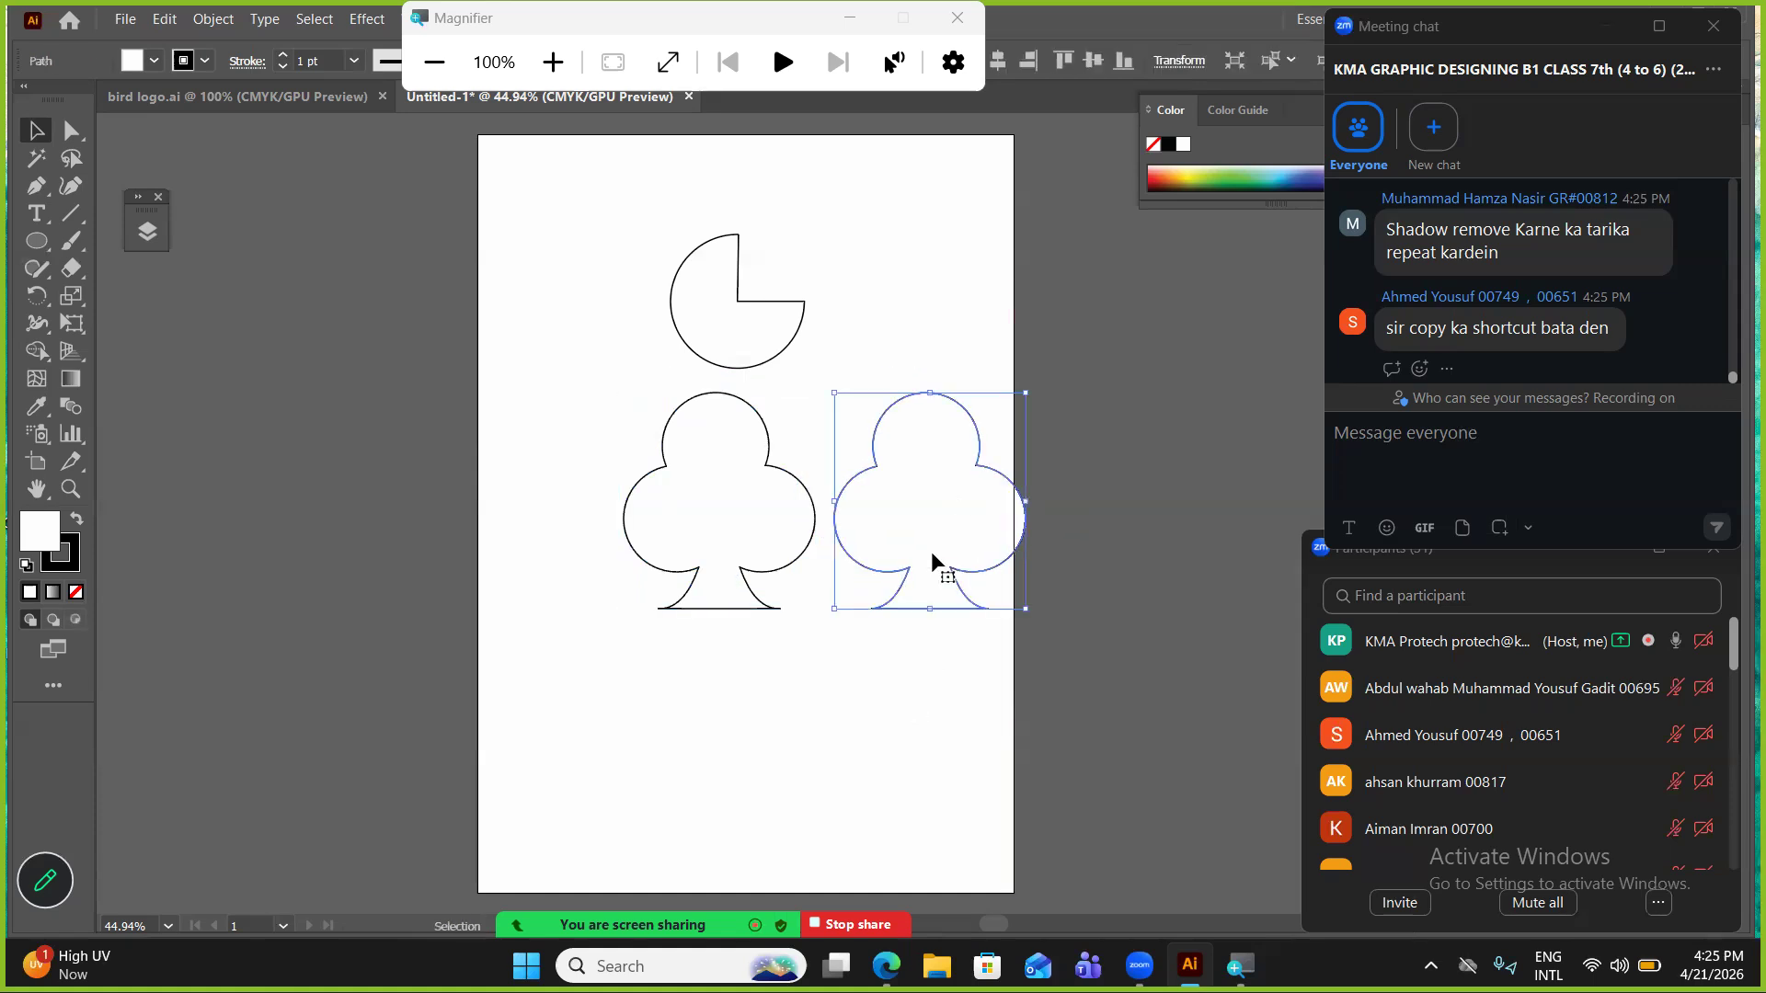
key(Delete)
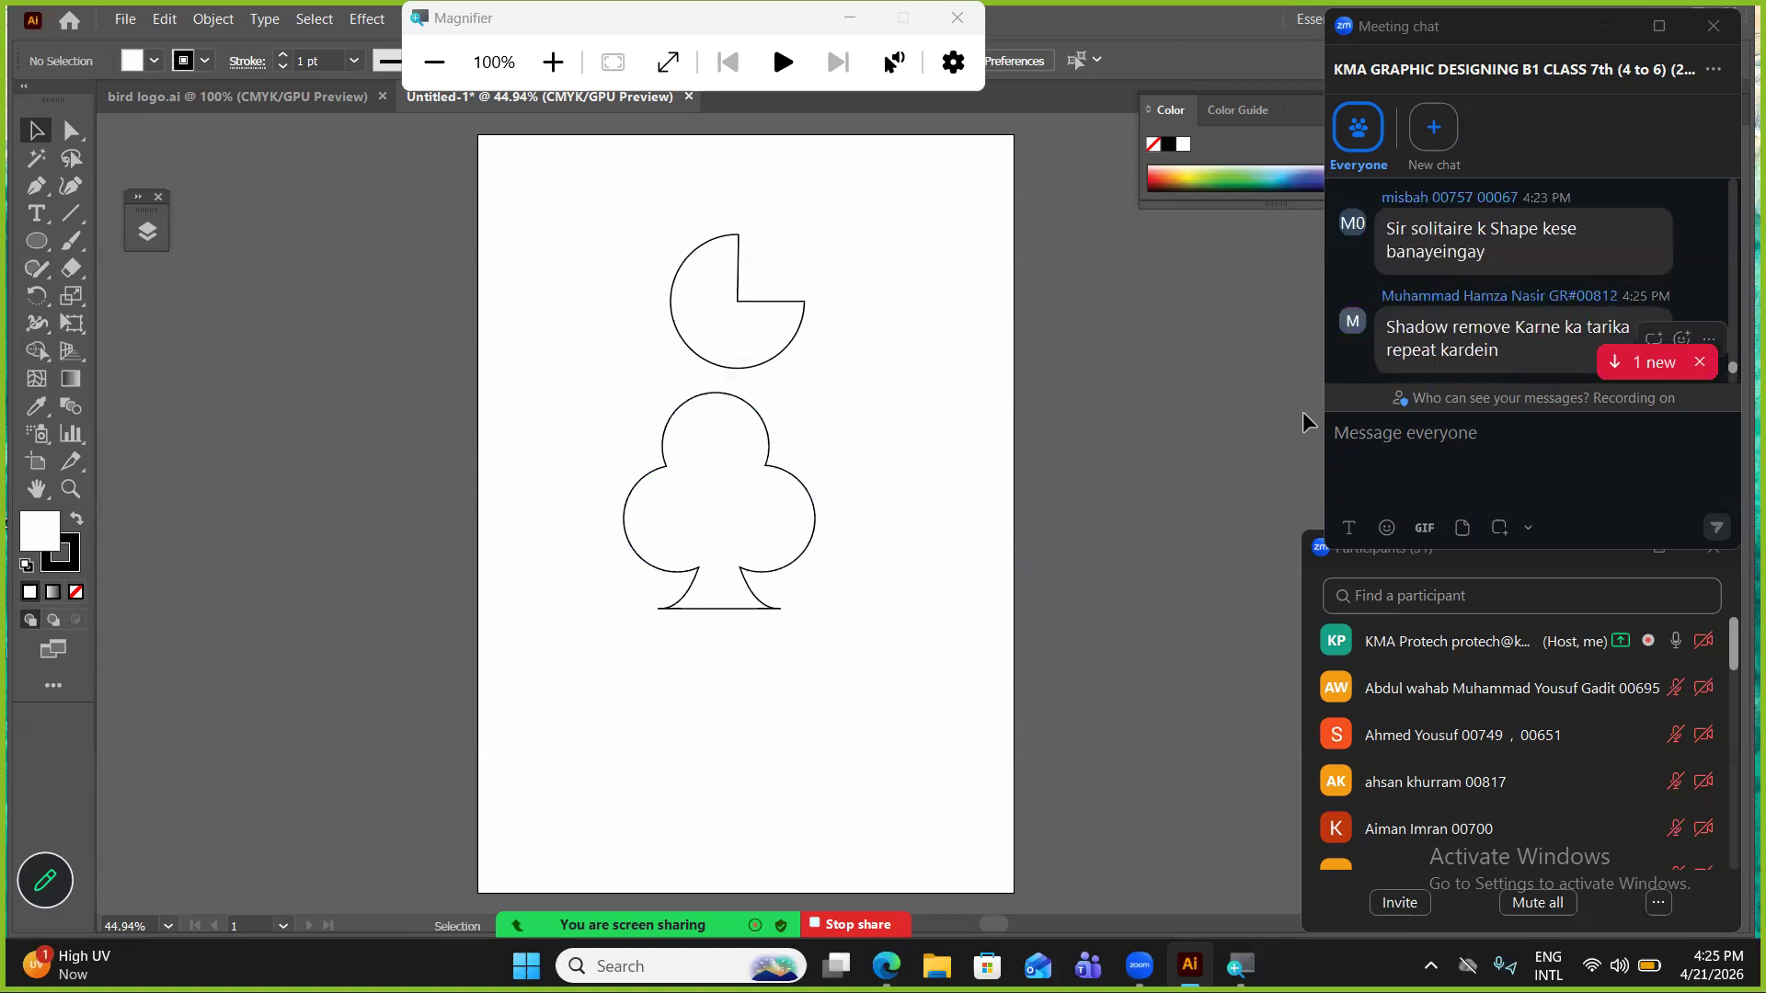
Delete all the shapes from the artboard at once.
click(786, 524)
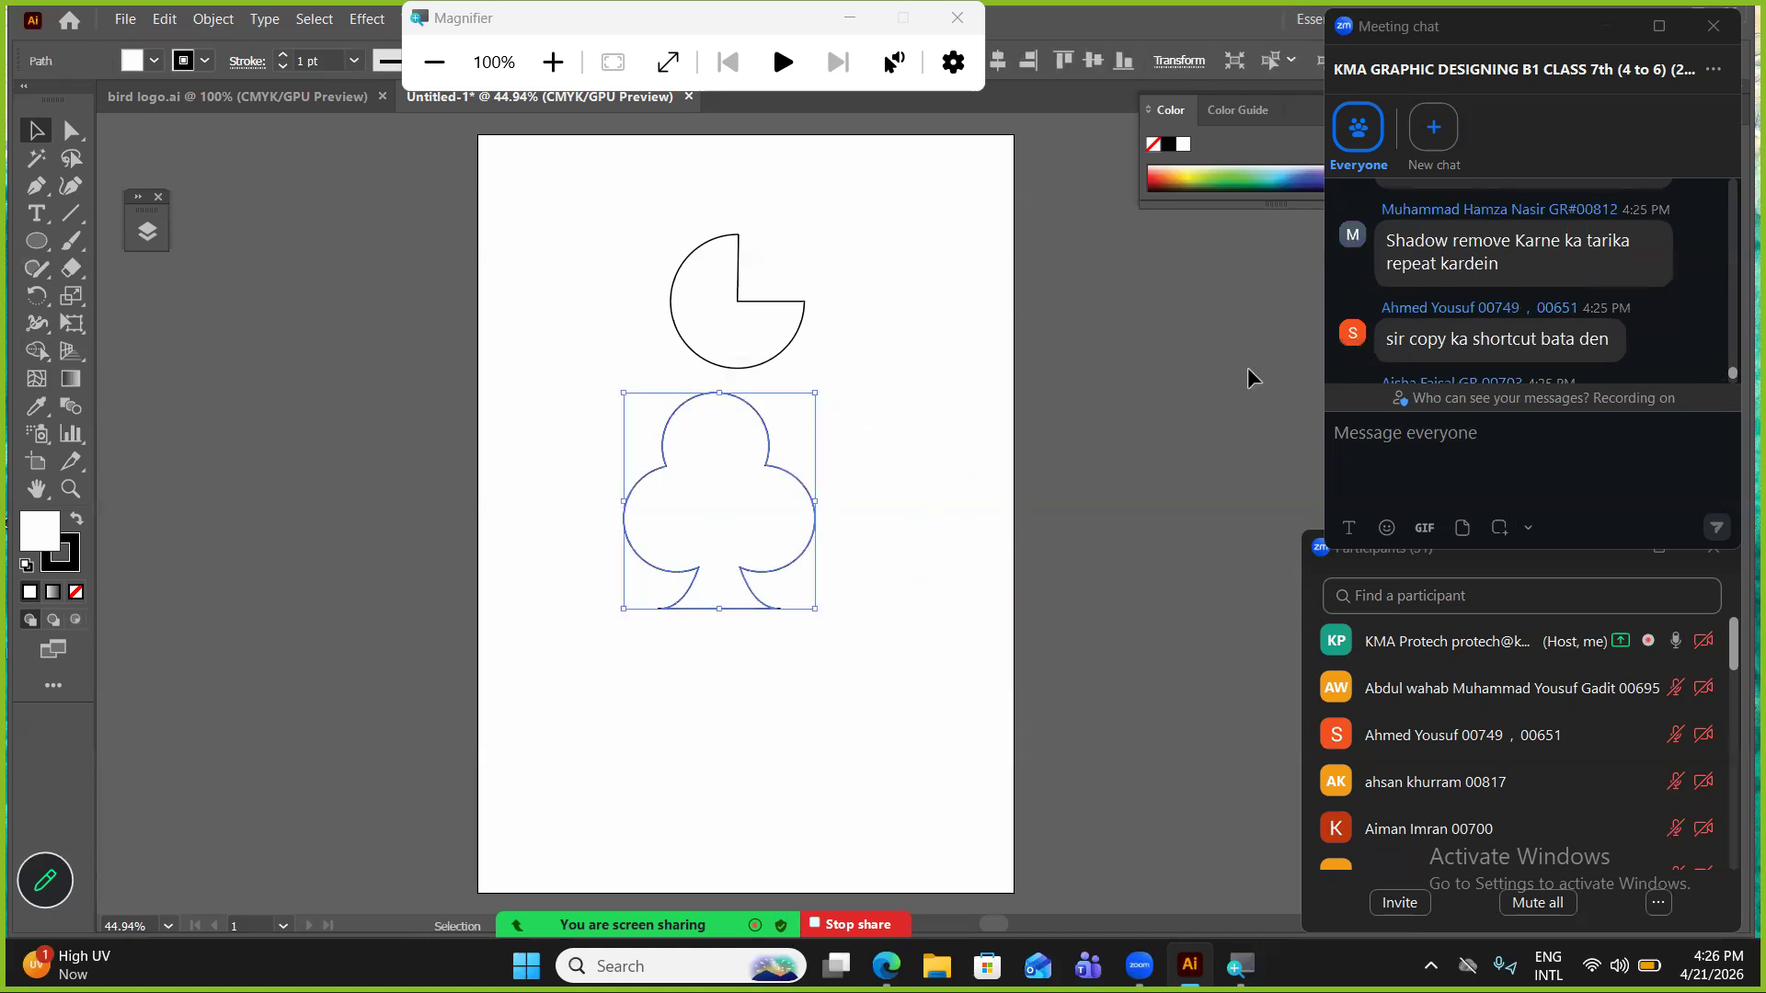
key(ctrl+a)
key(Delete)
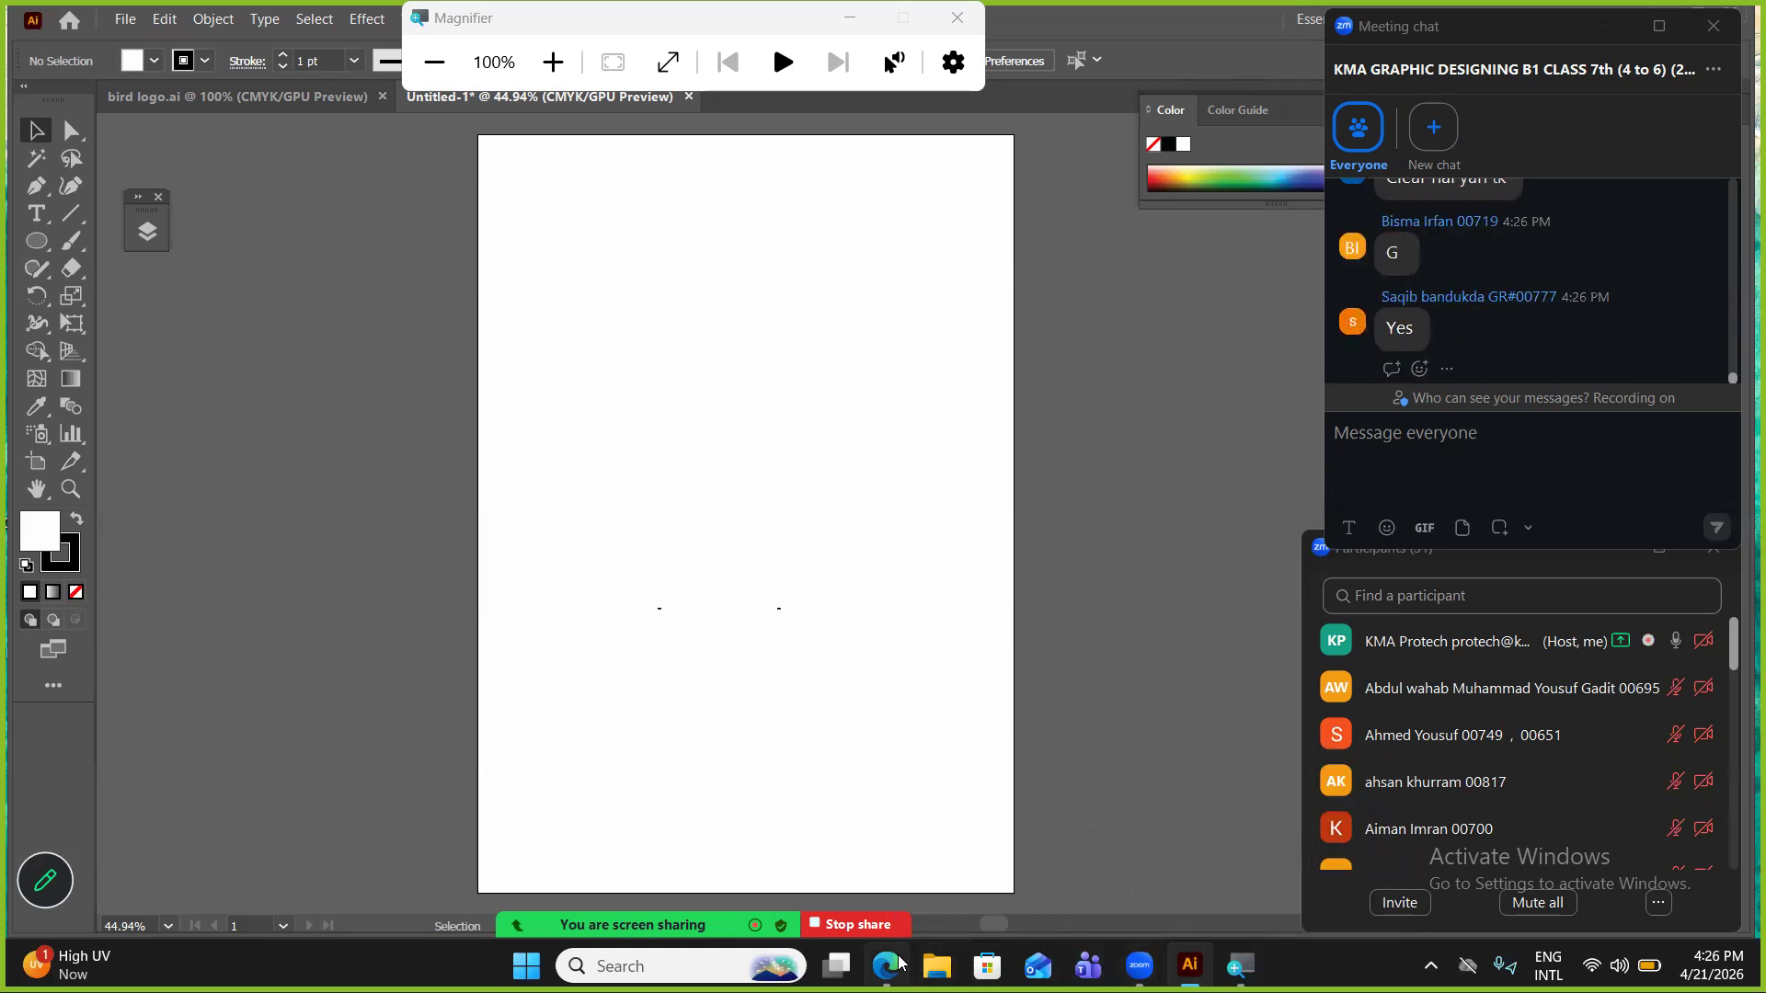
Switch to the desktop and open Google Chrome with the IT trainings profile.
mouse_move(899, 962)
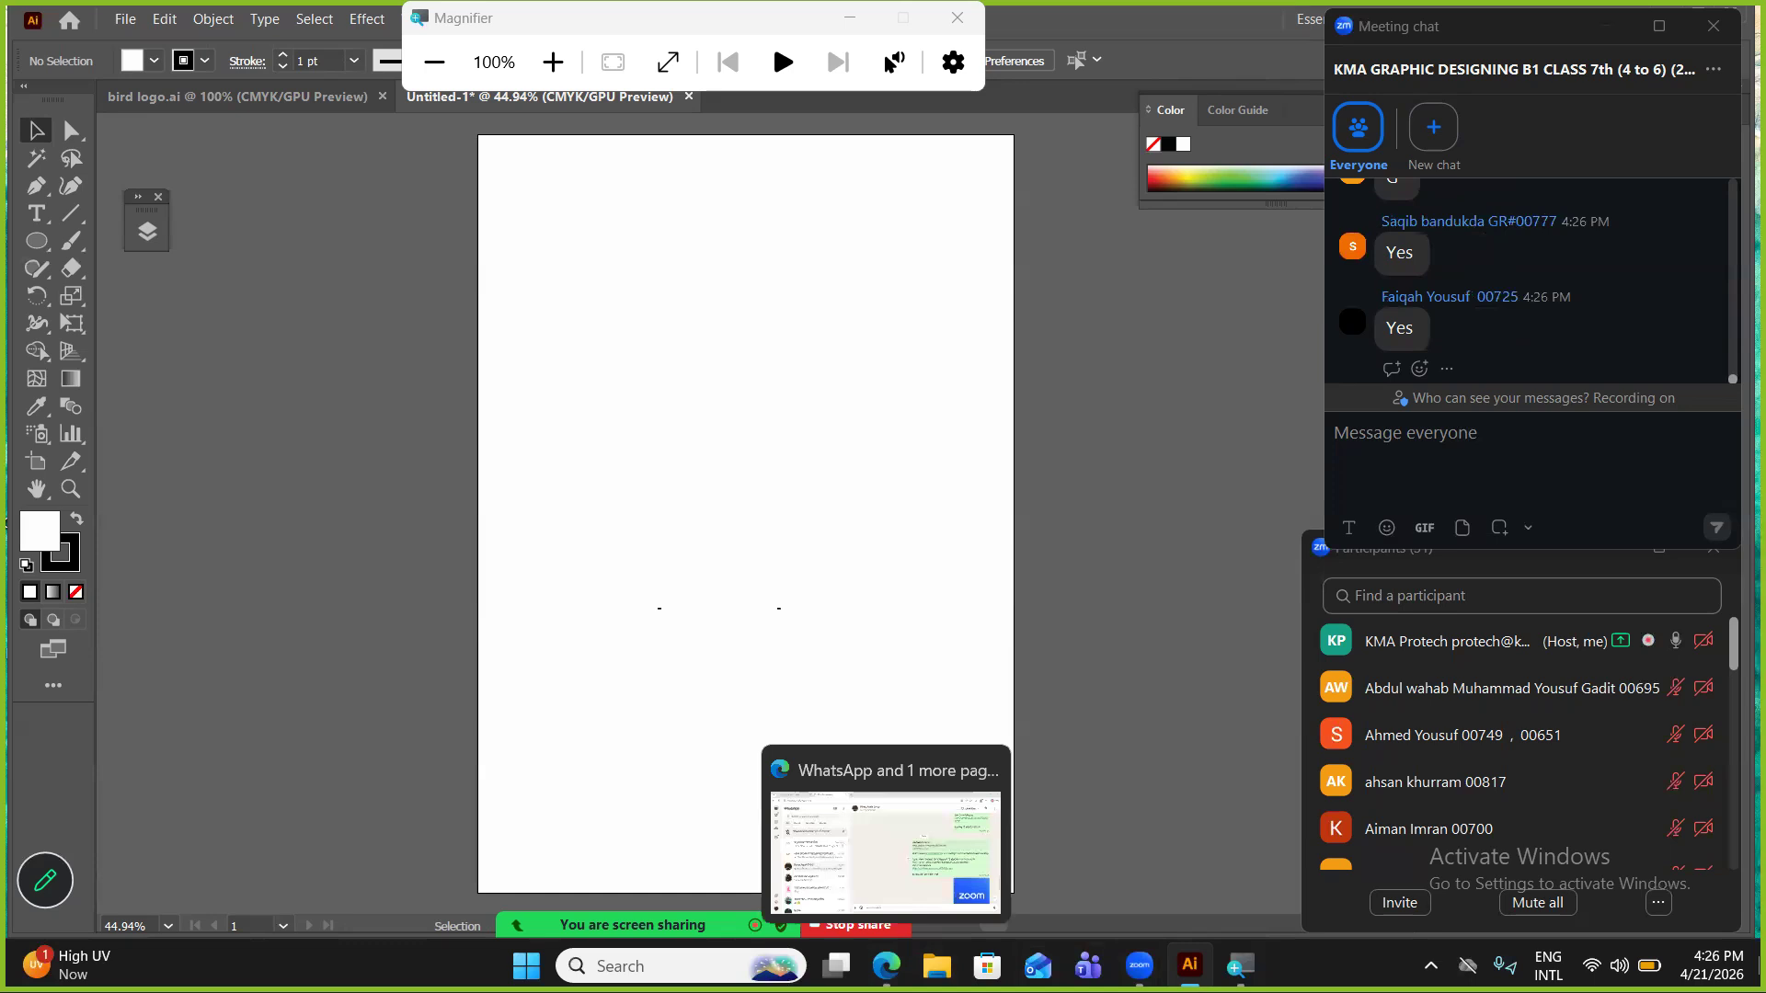
key(super+d)
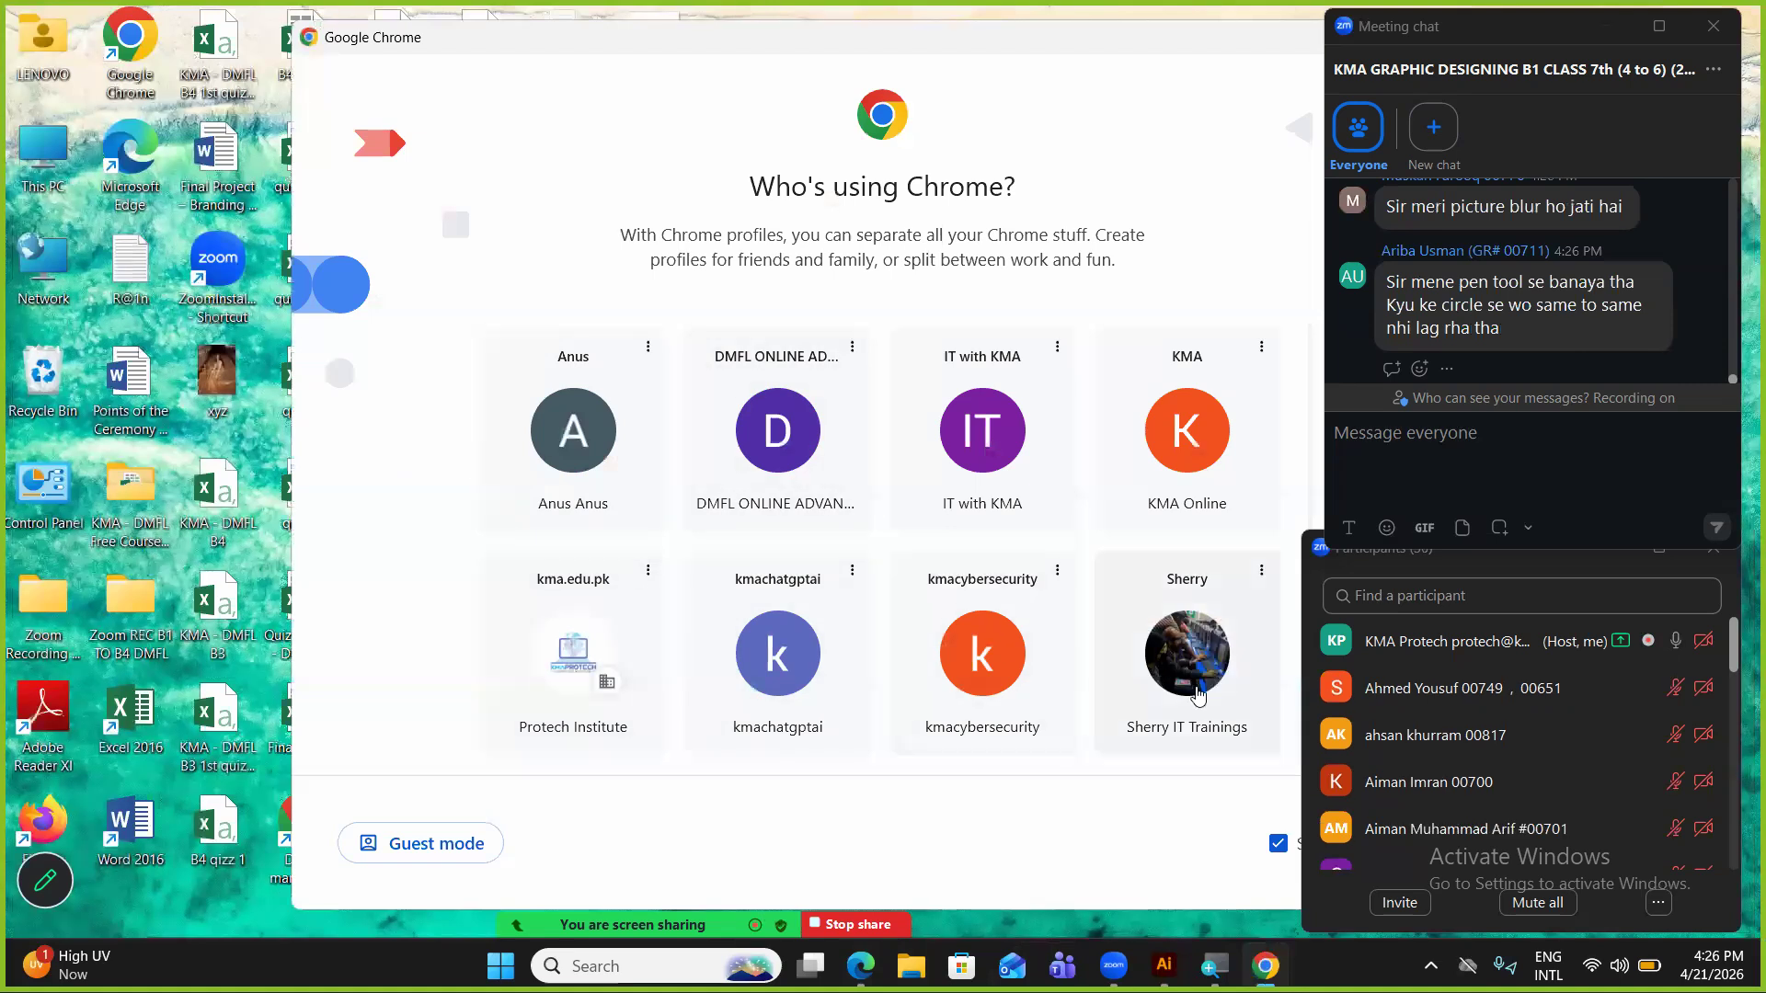
click(1132, 681)
click(1147, 667)
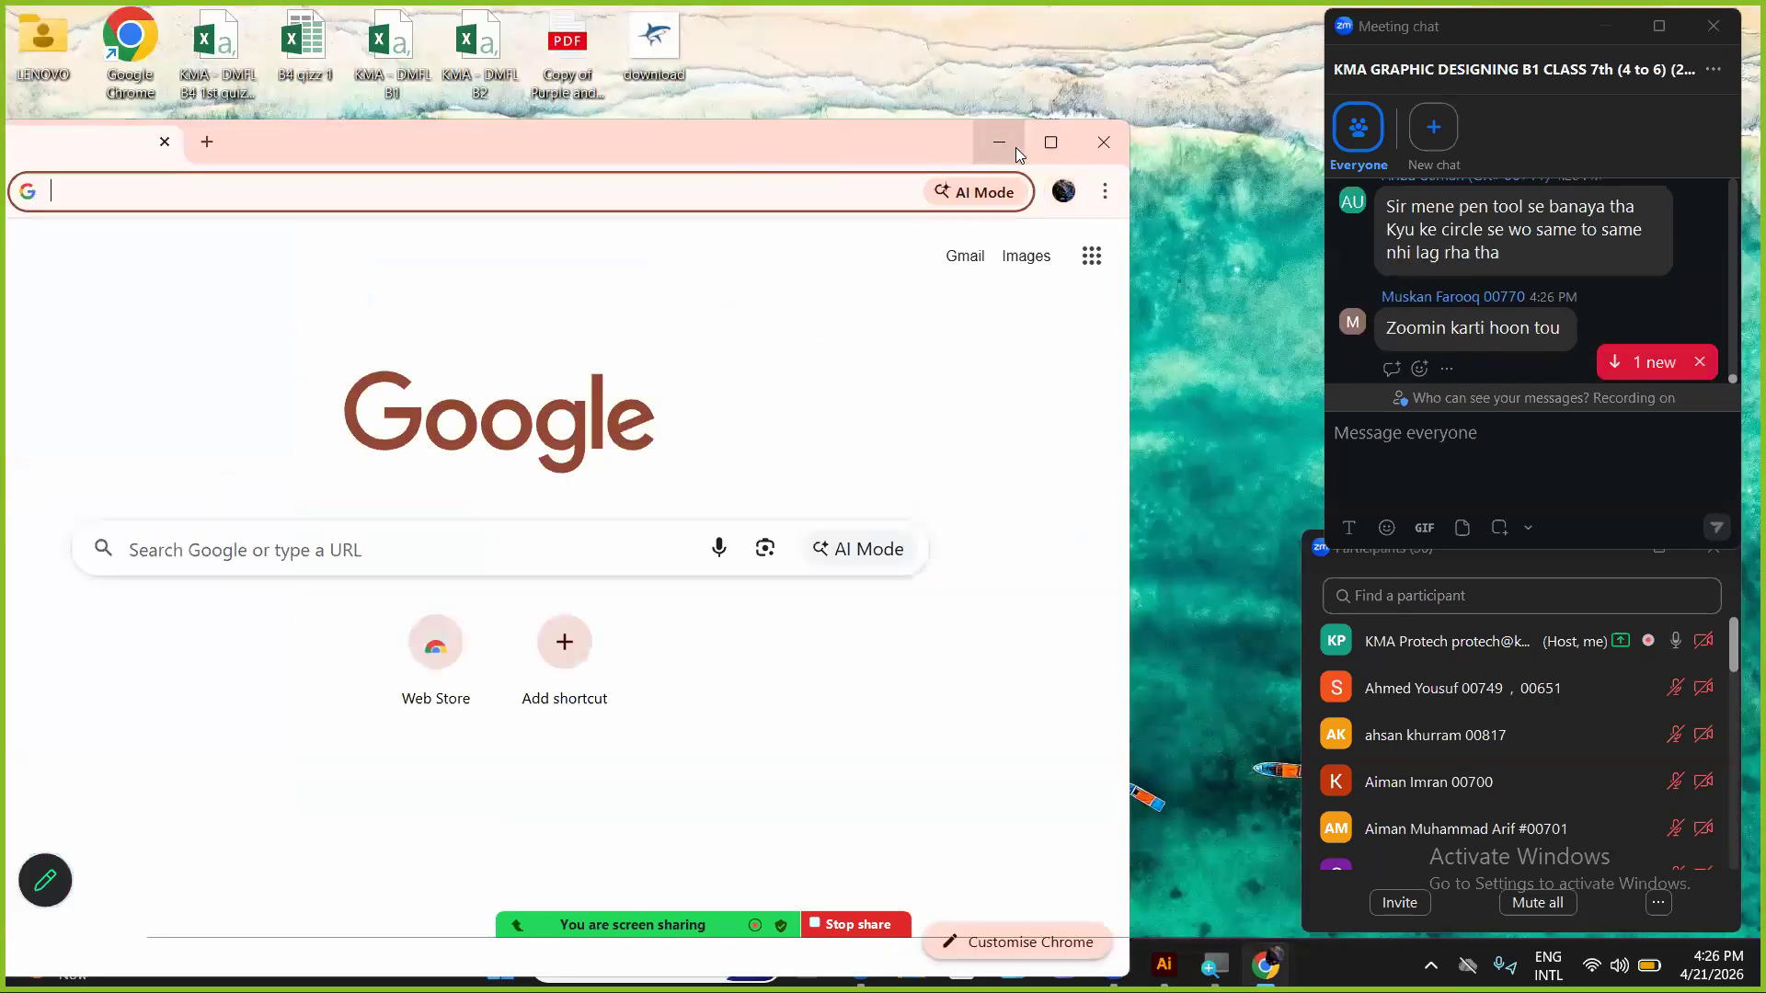
Quit the Creative Cloud repair dialog and maximize the Chrome window.
click(1010, 149)
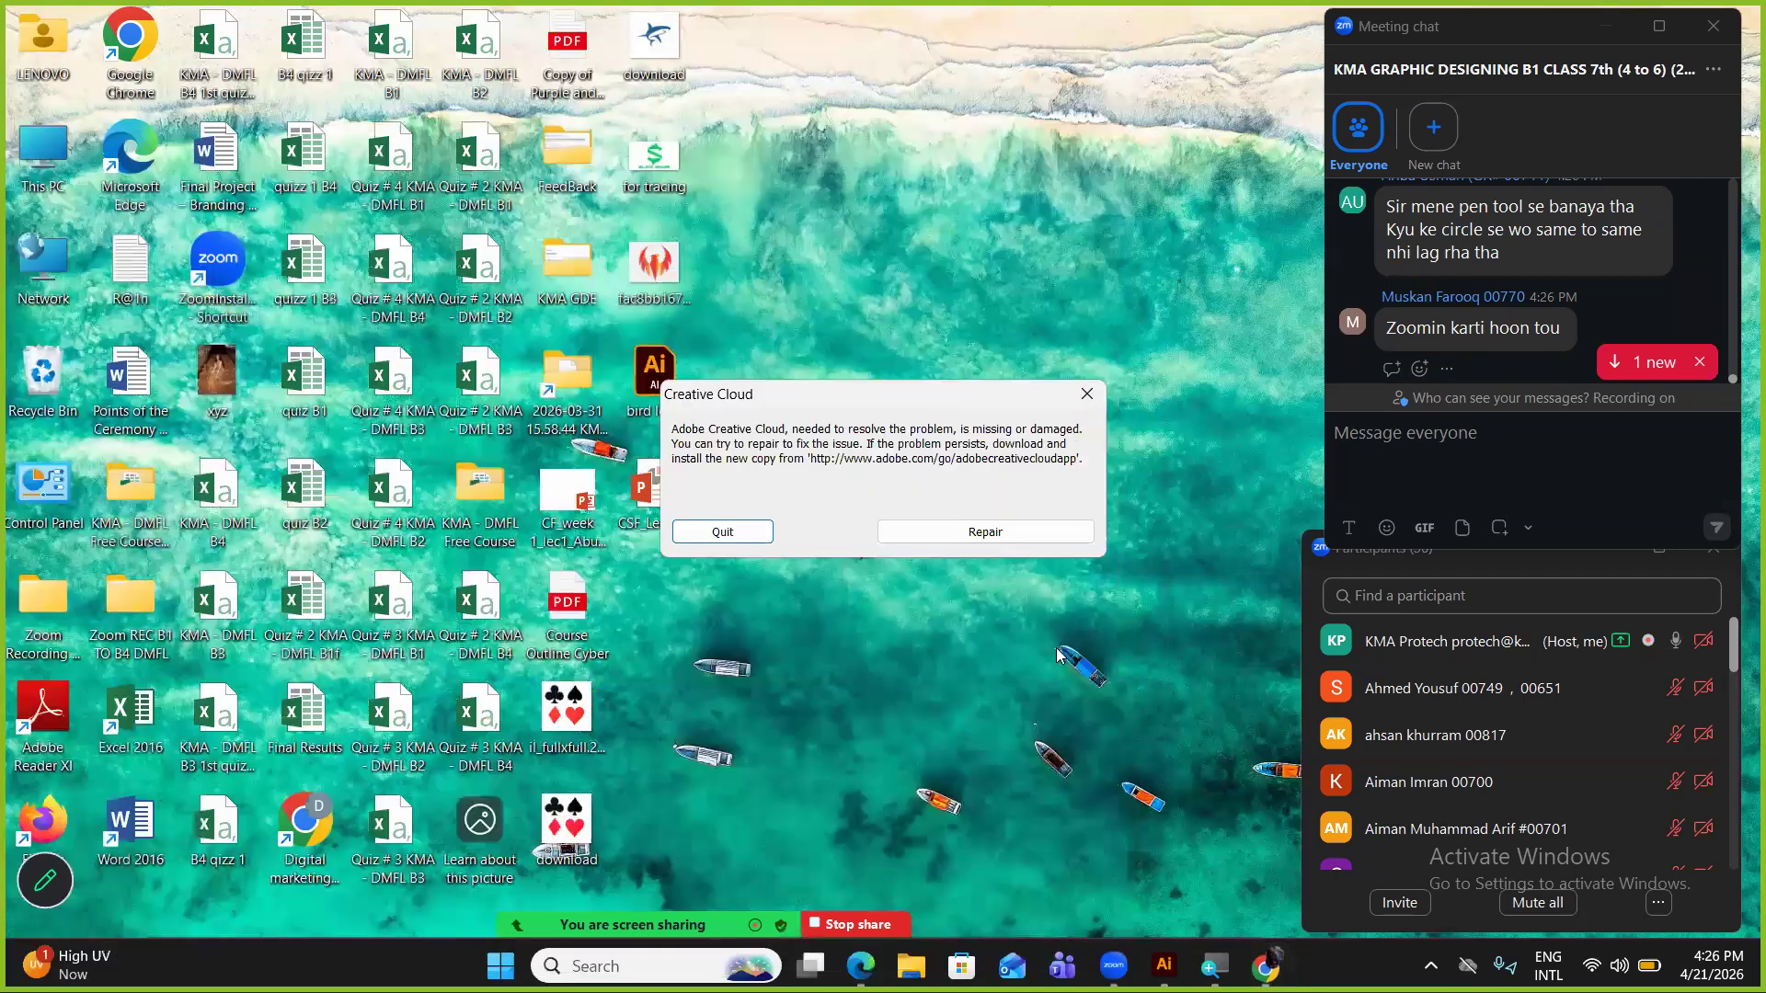
click(723, 528)
key(alt+Tab)
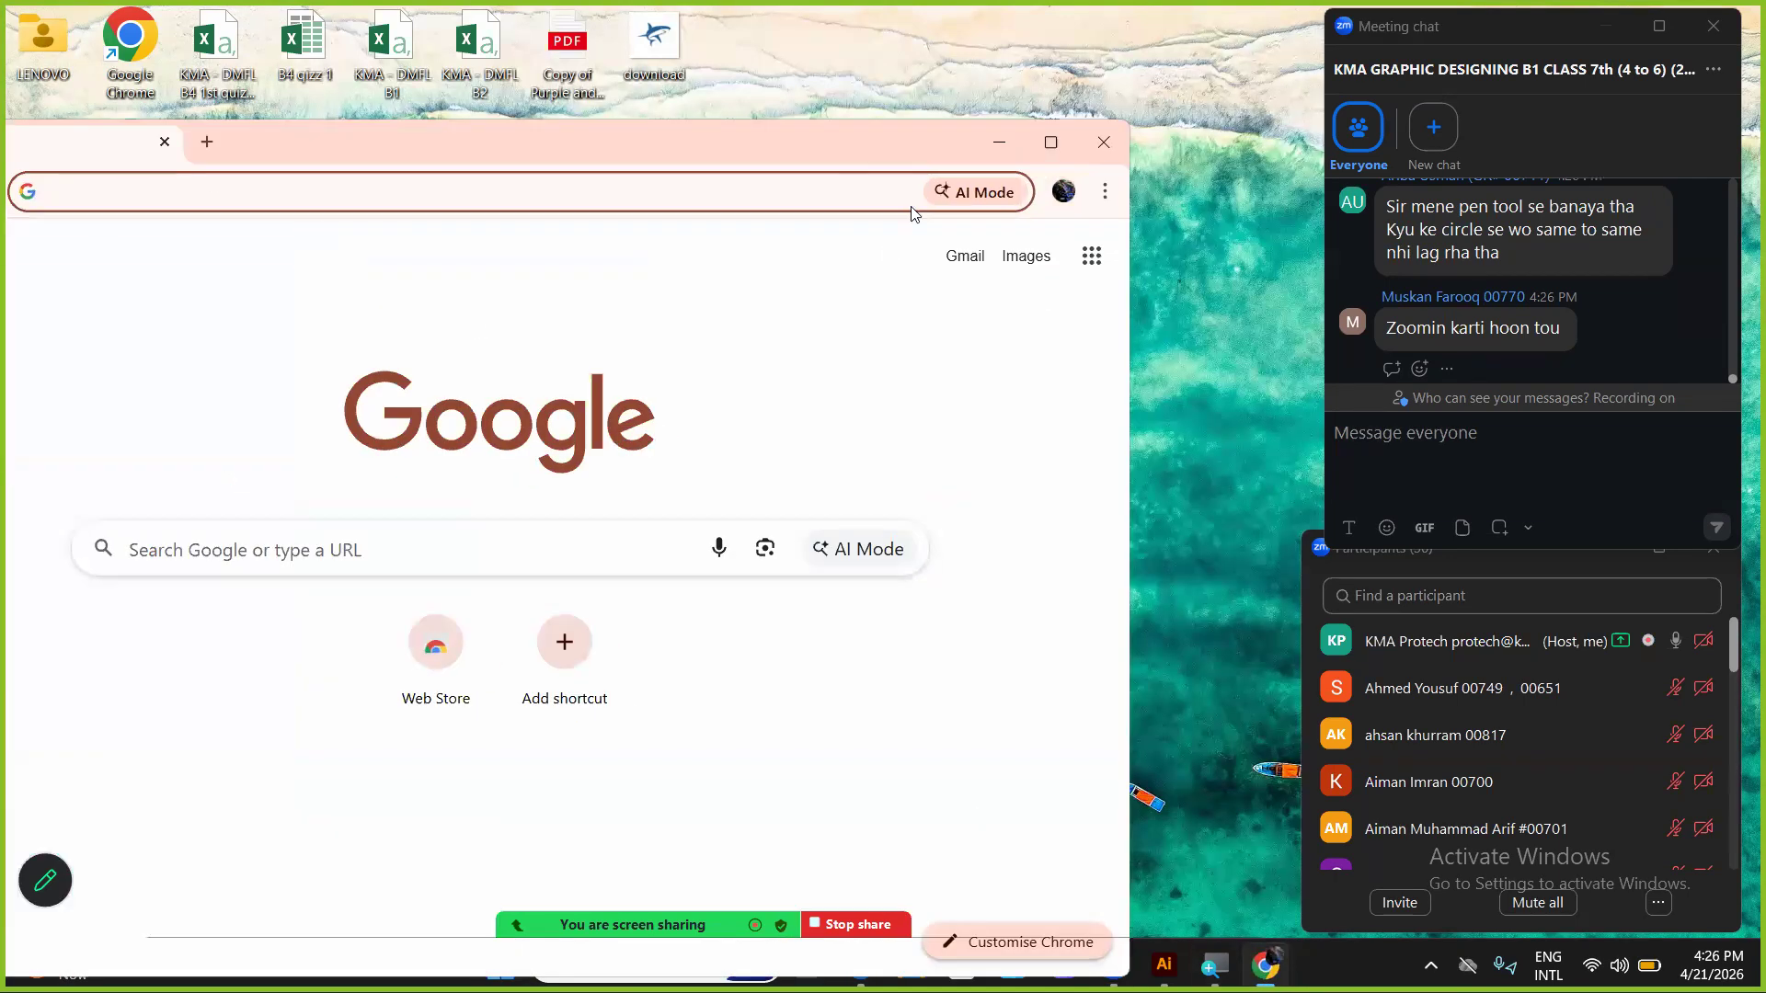
key(super+Up)
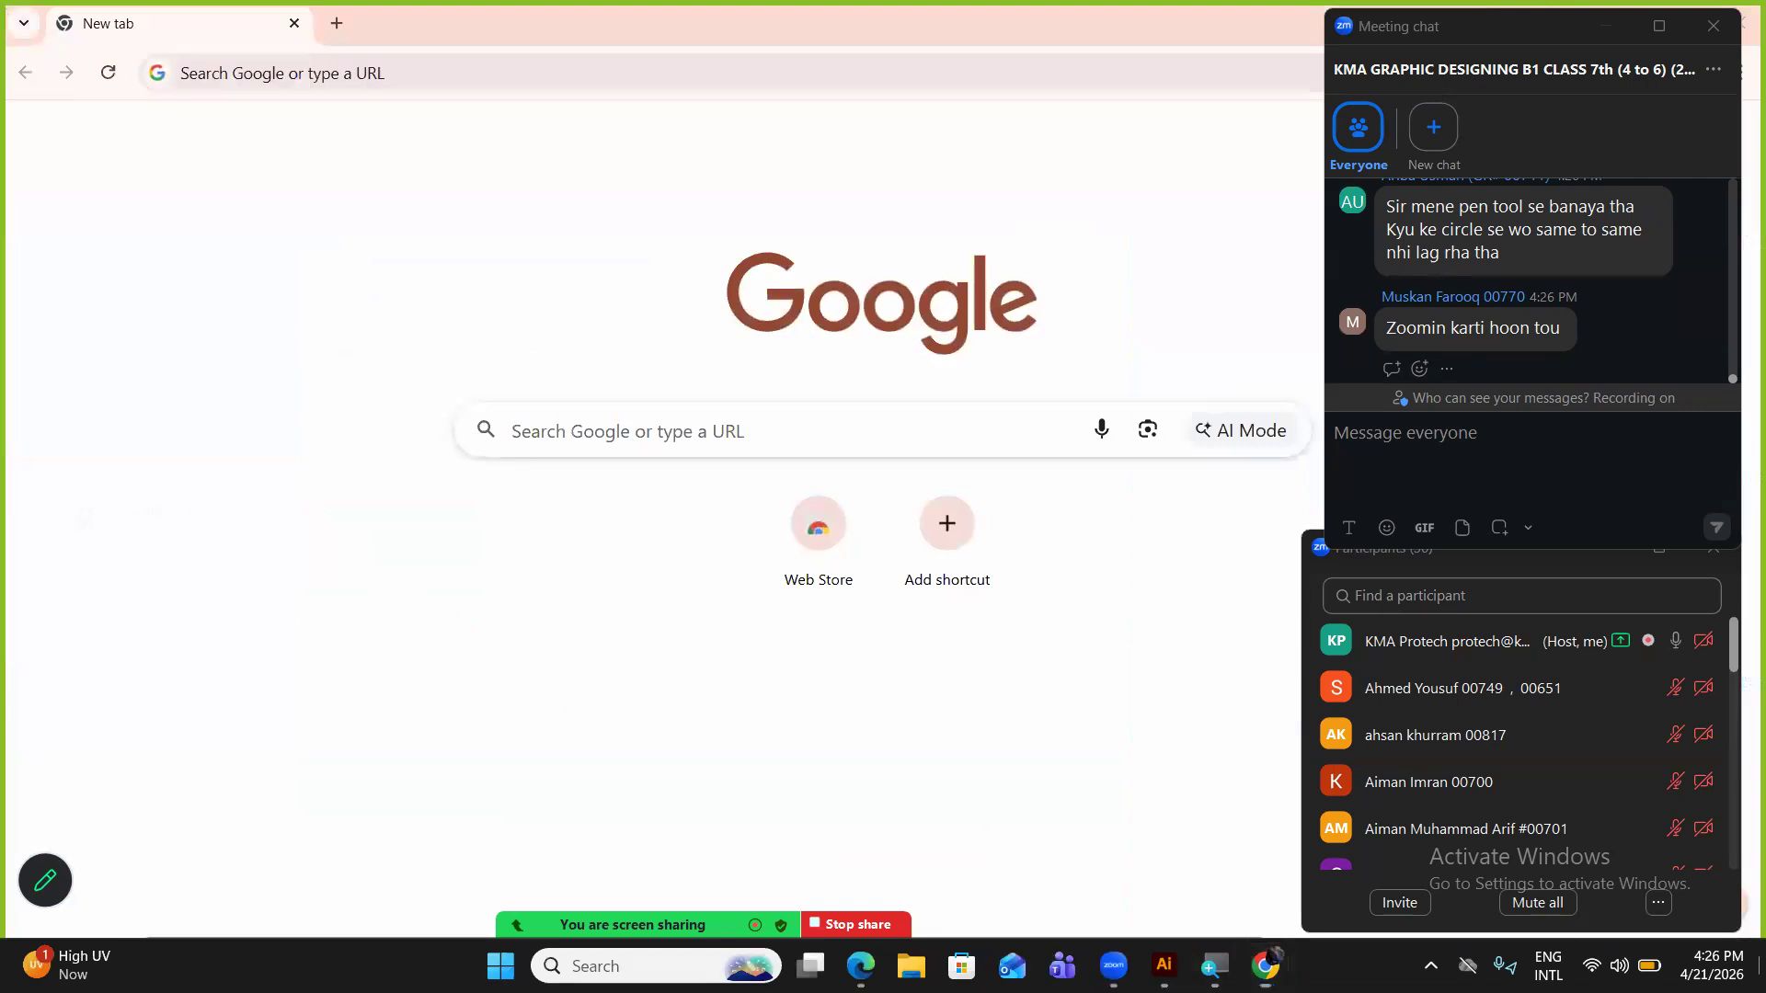
Open another Chrome window with the IT with KMA profile and look through its Google apps list.
key(super+d)
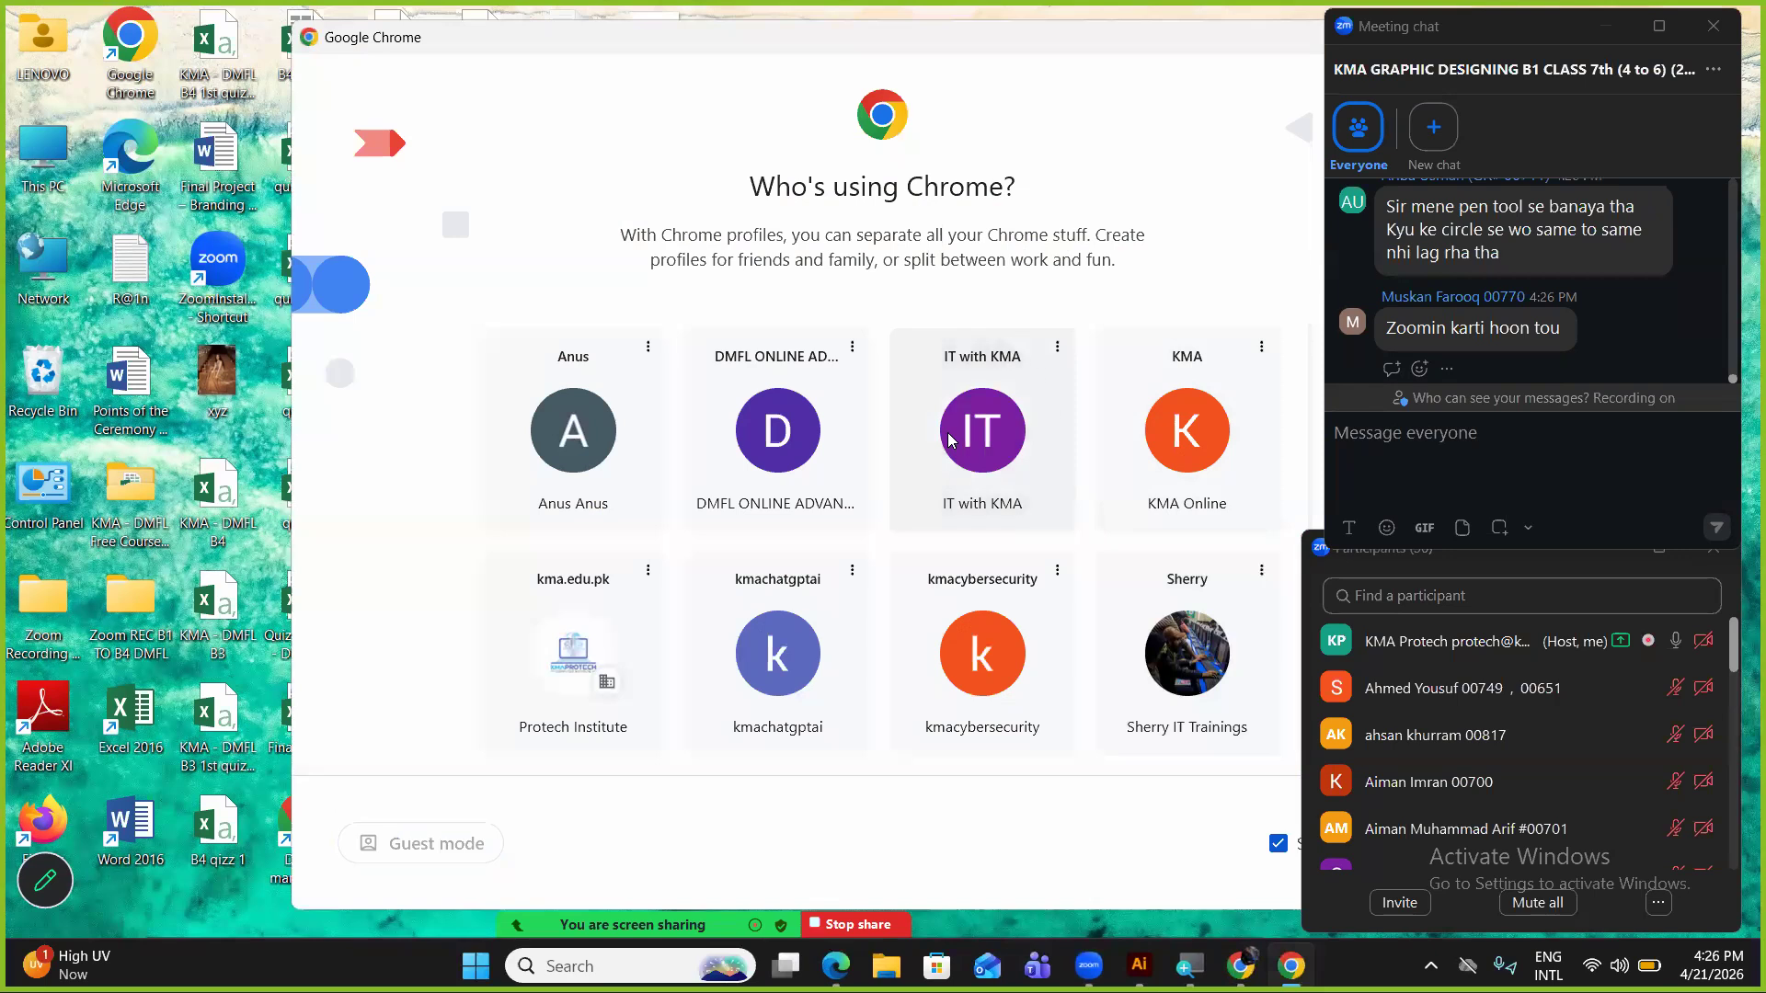
click(895, 420)
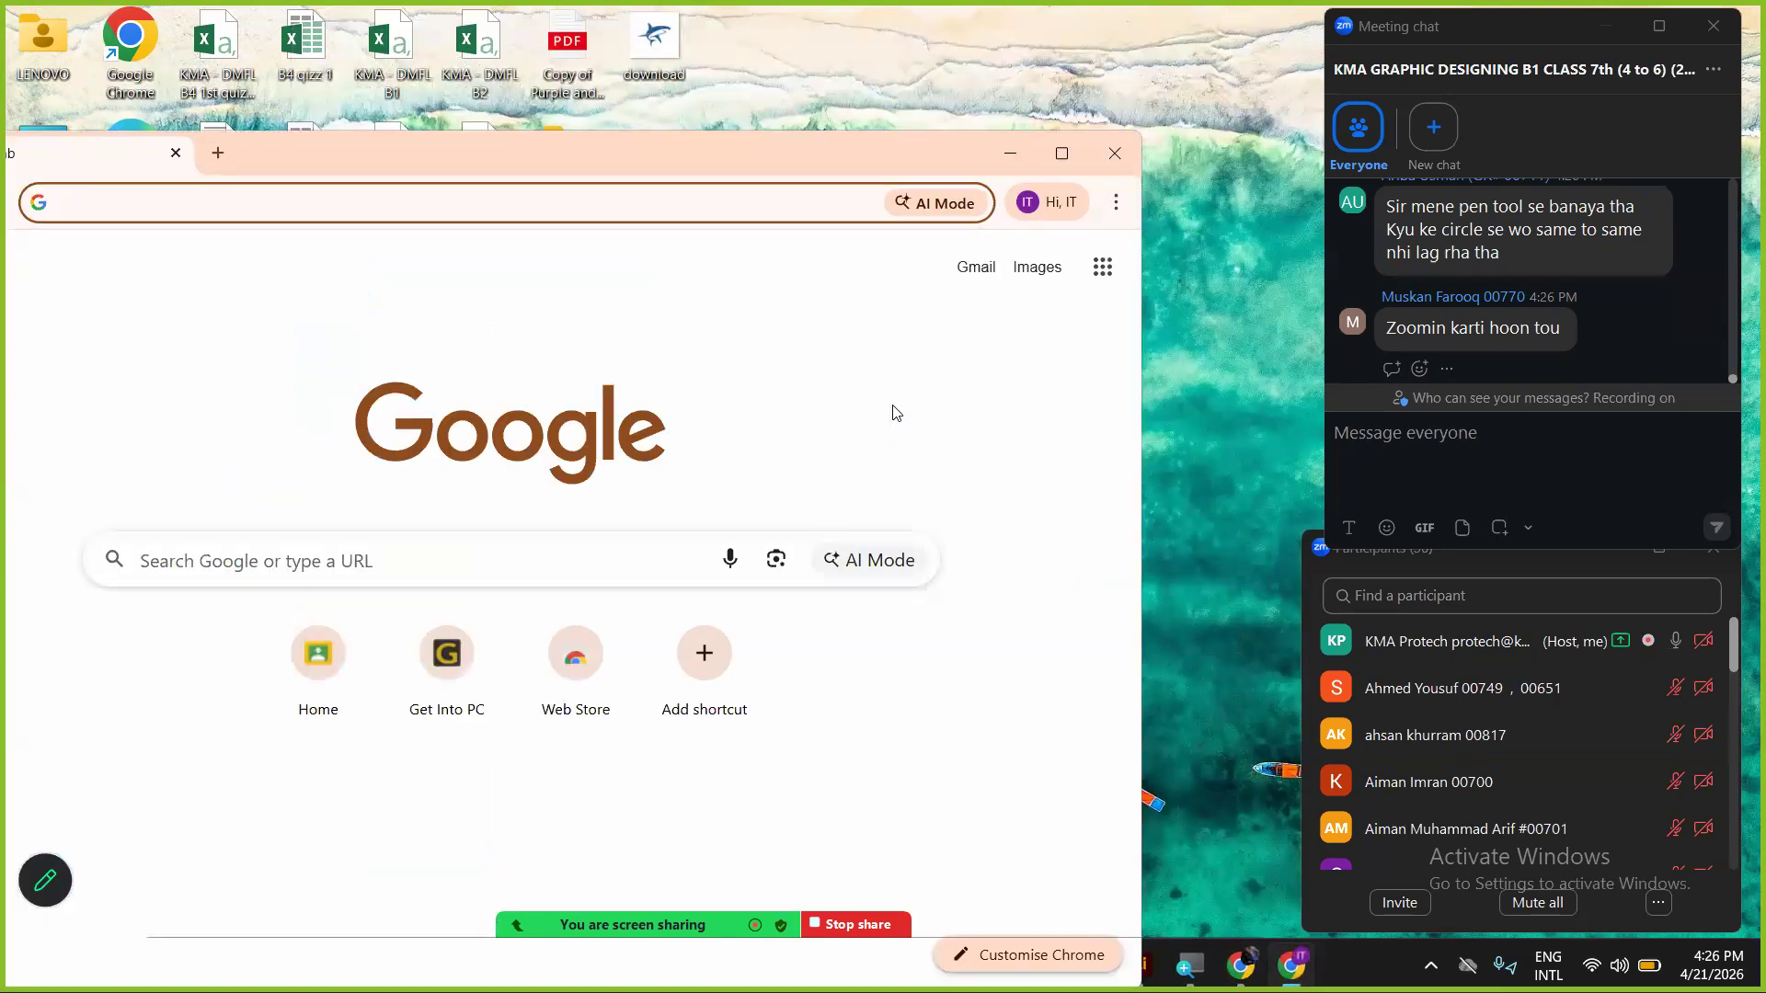
click(1103, 267)
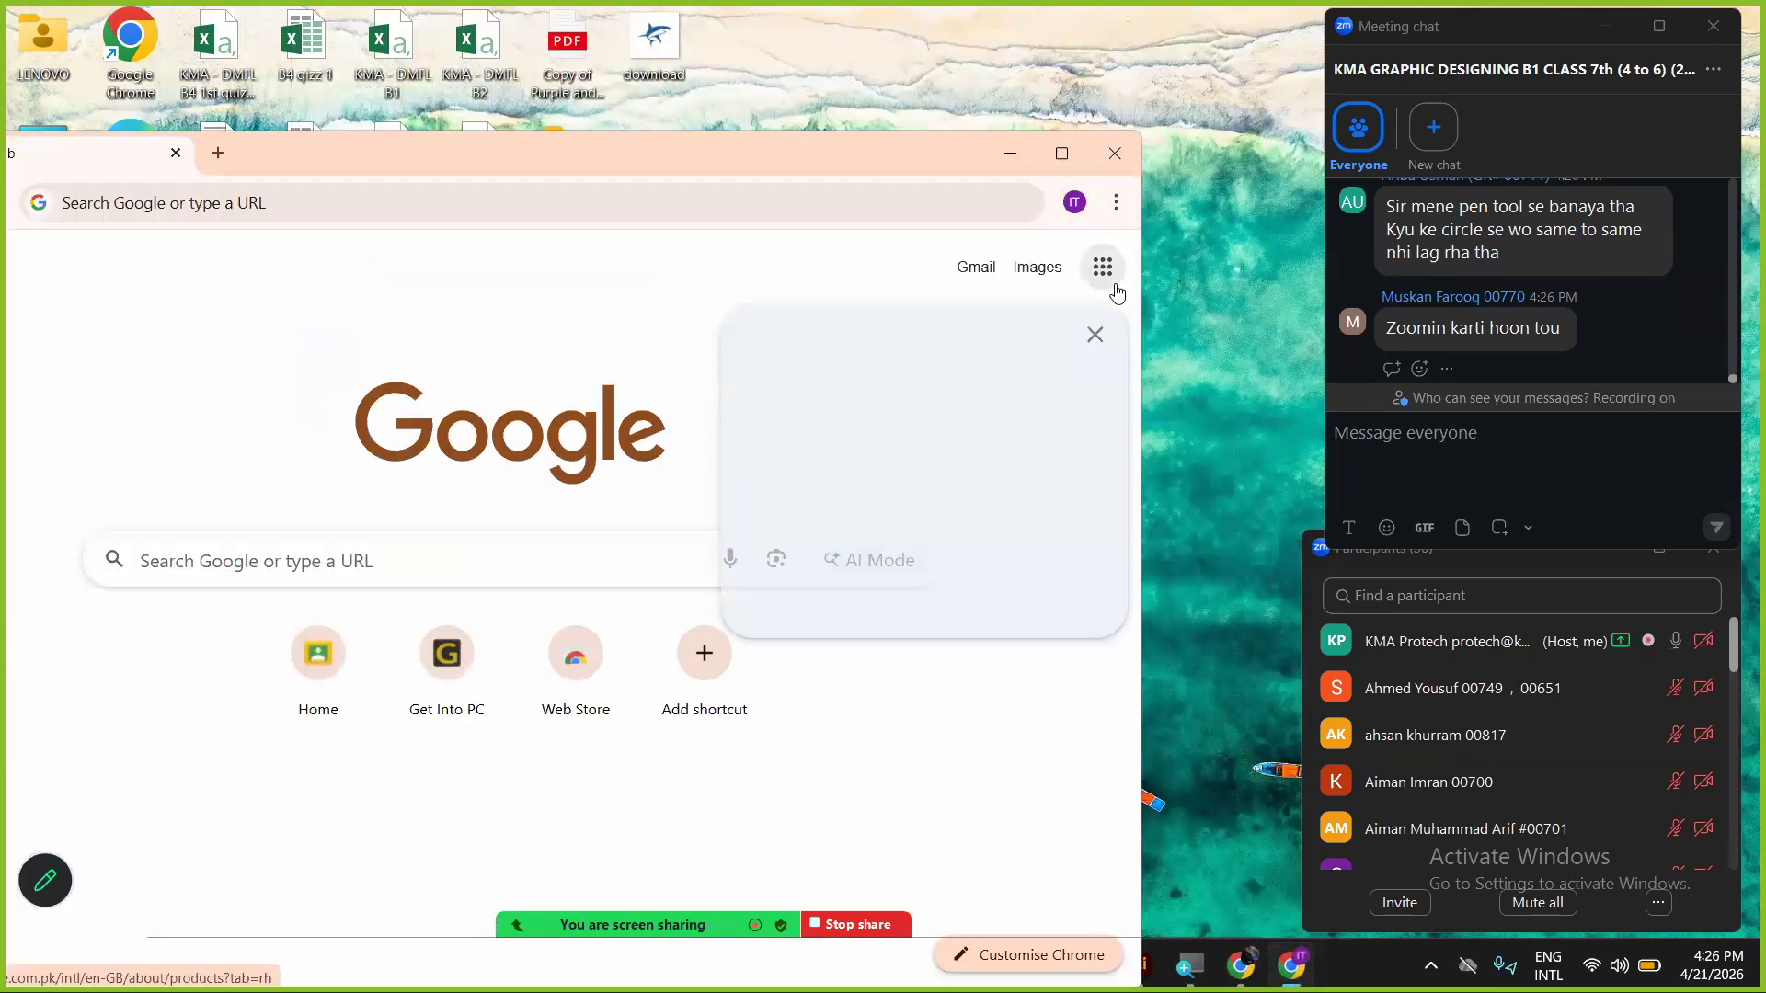
scroll(987, 772, down, 7)
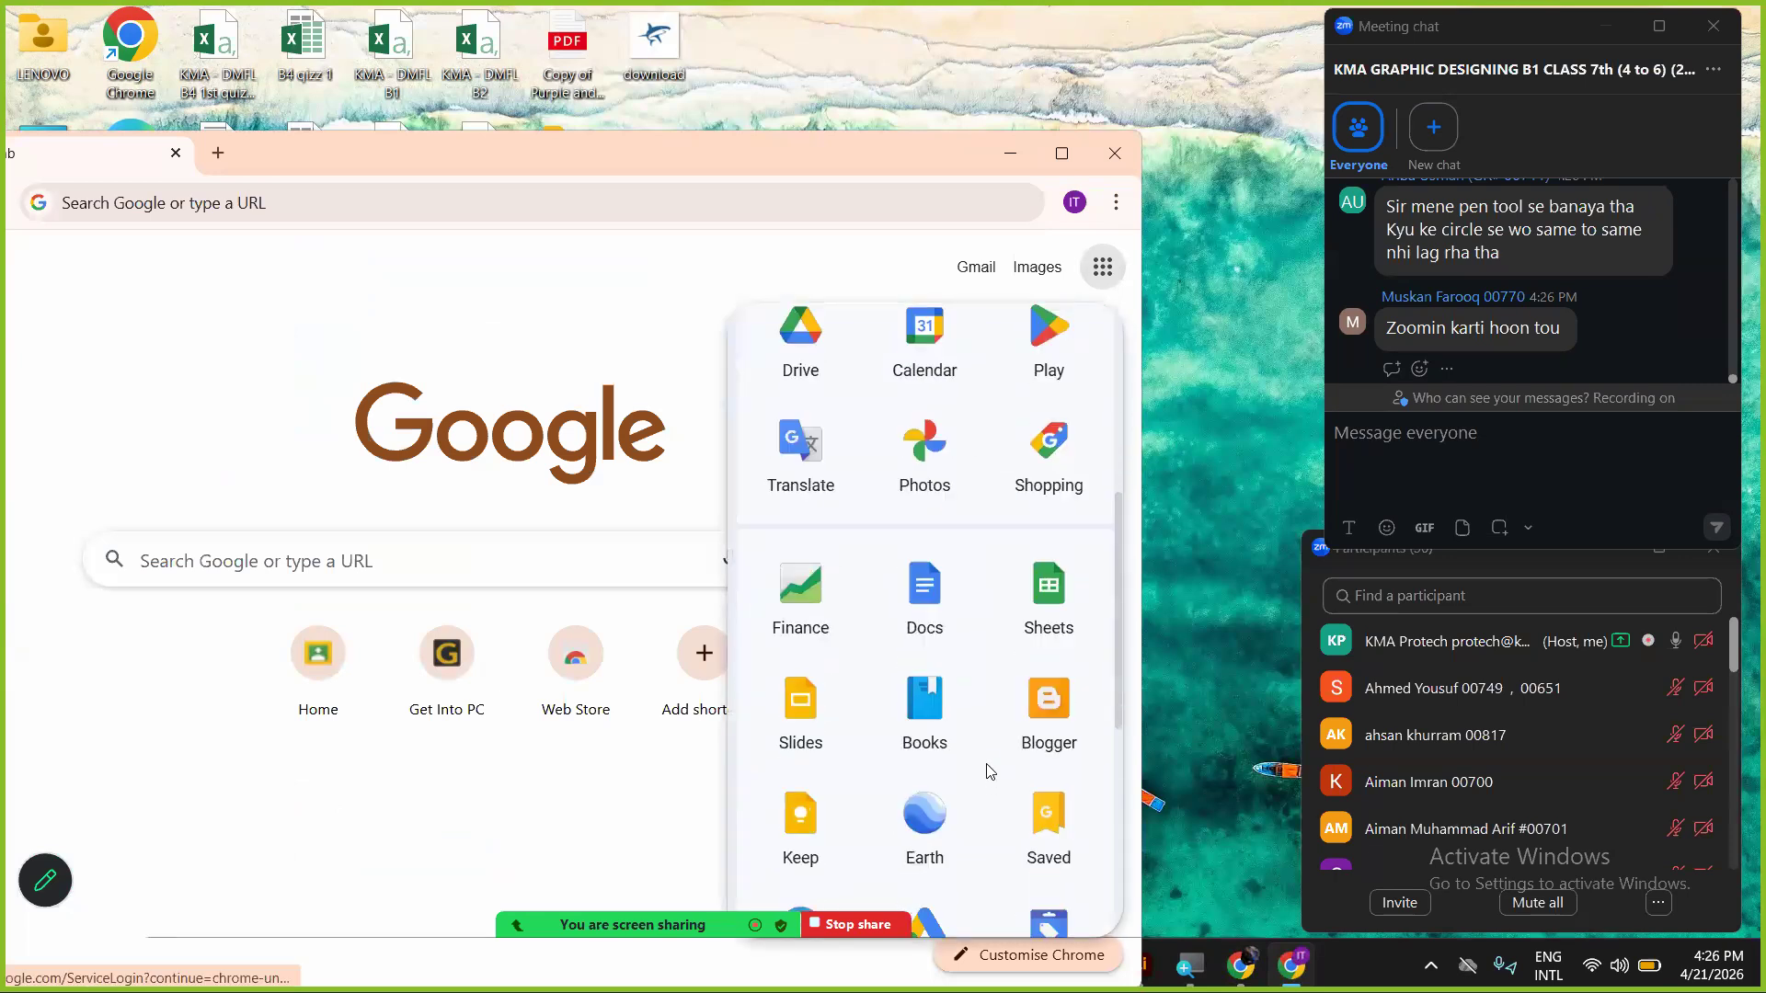
scroll(988, 769, up, 7)
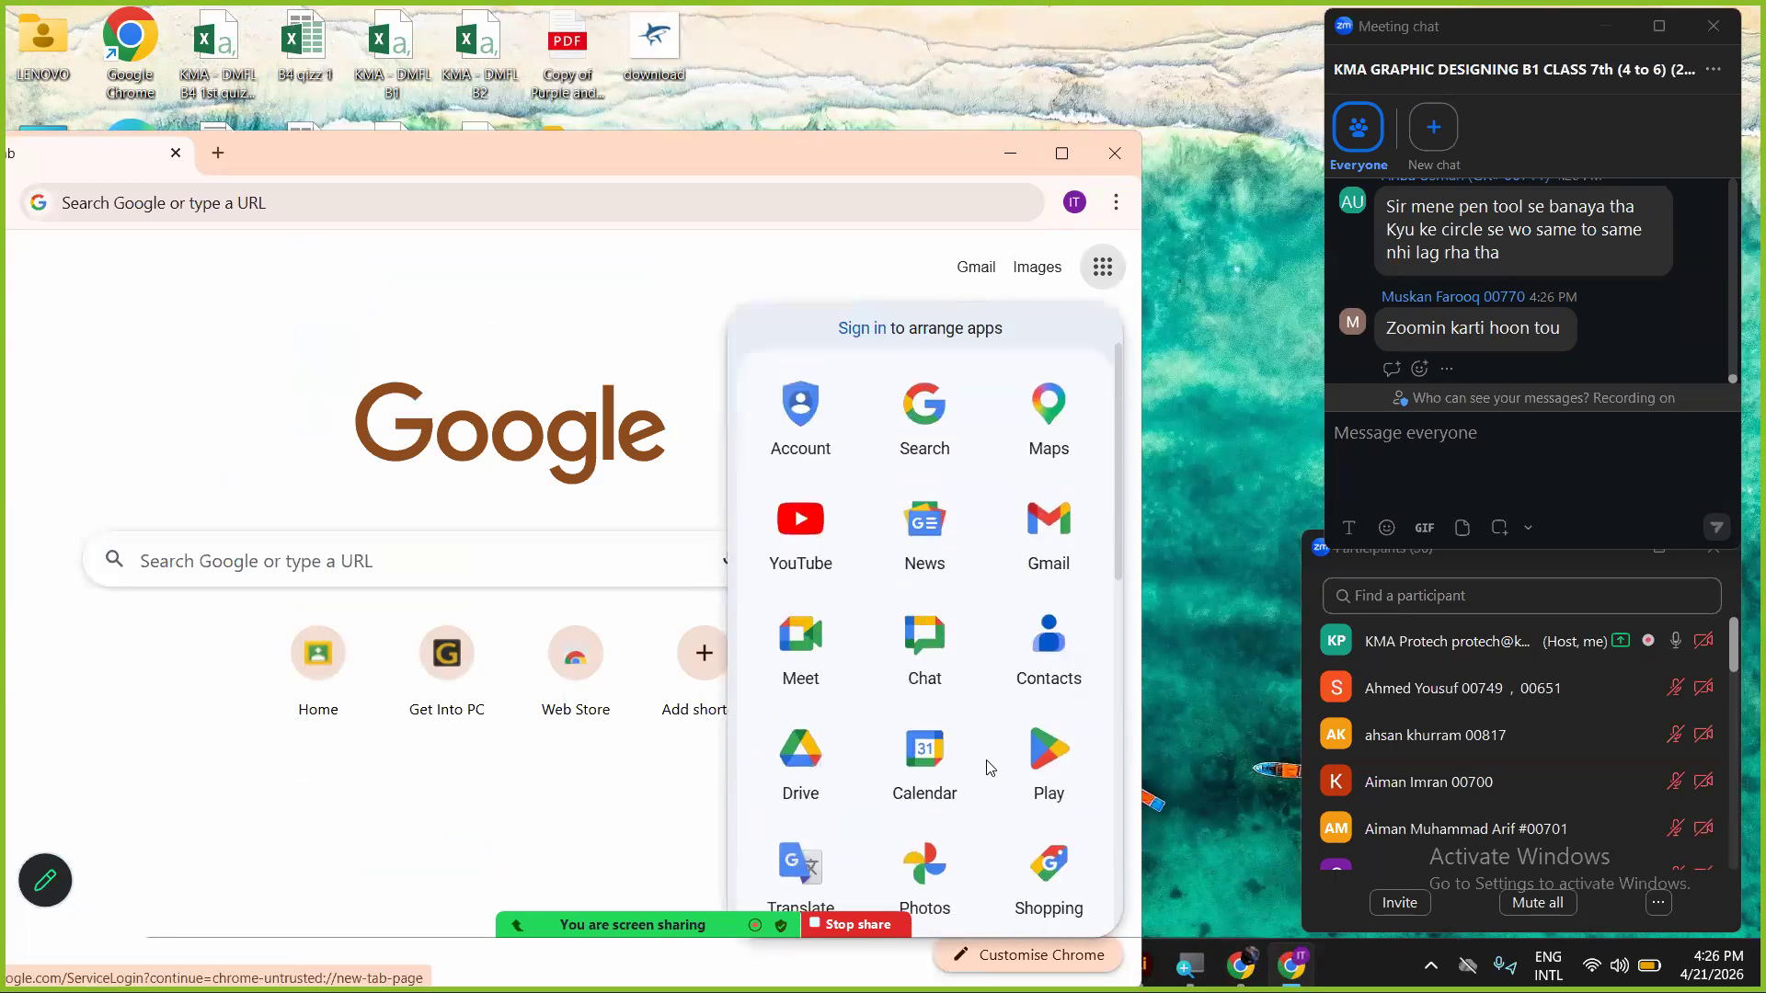
Go to classroom.google.com and maximize the browser window.
click(329, 204)
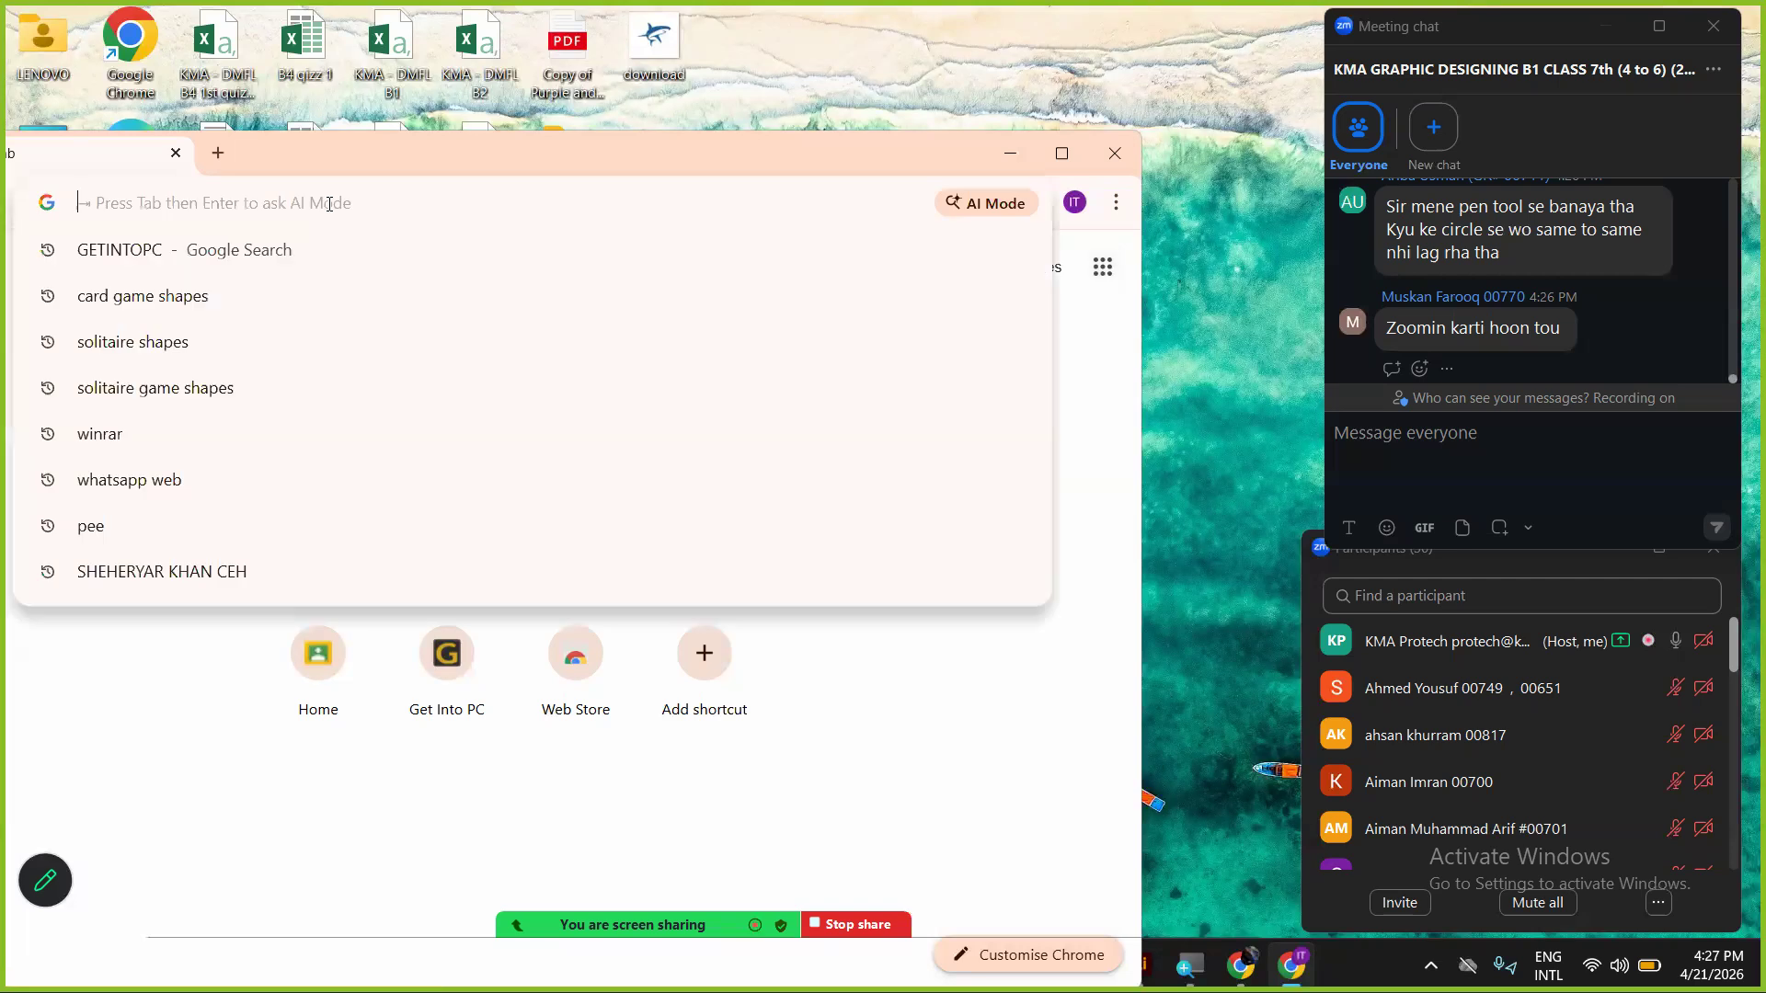
text(classroom.google.com)
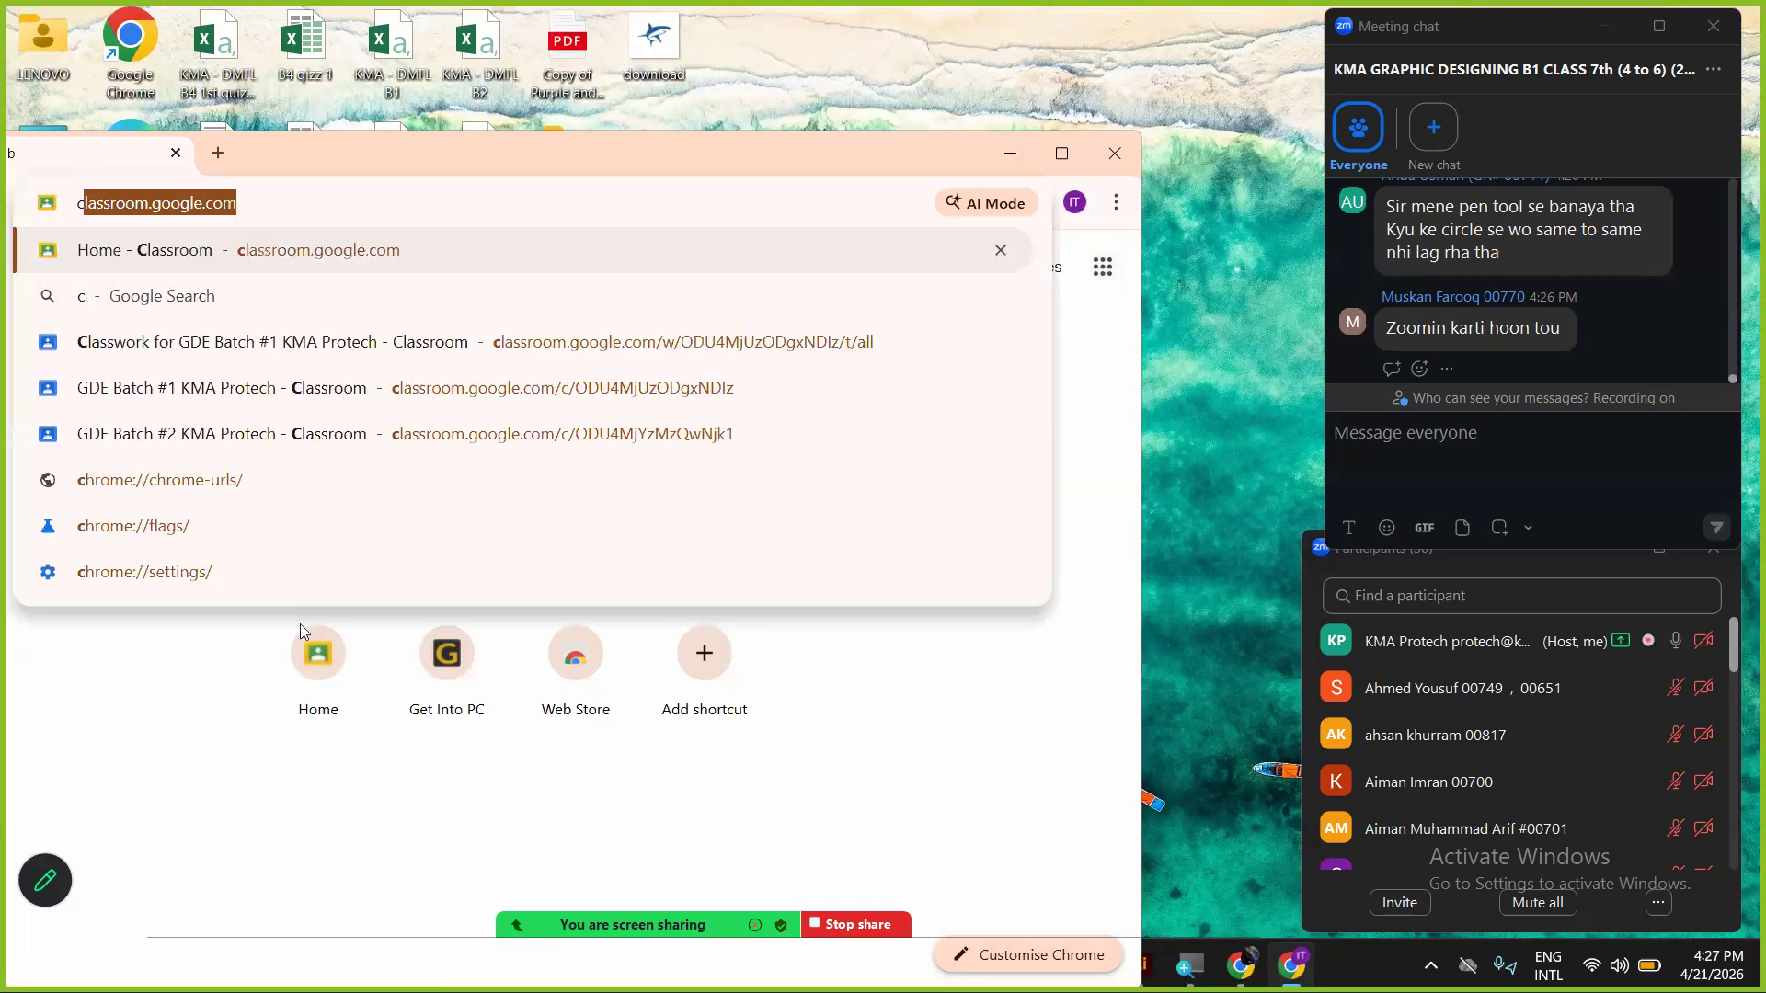
key(Return)
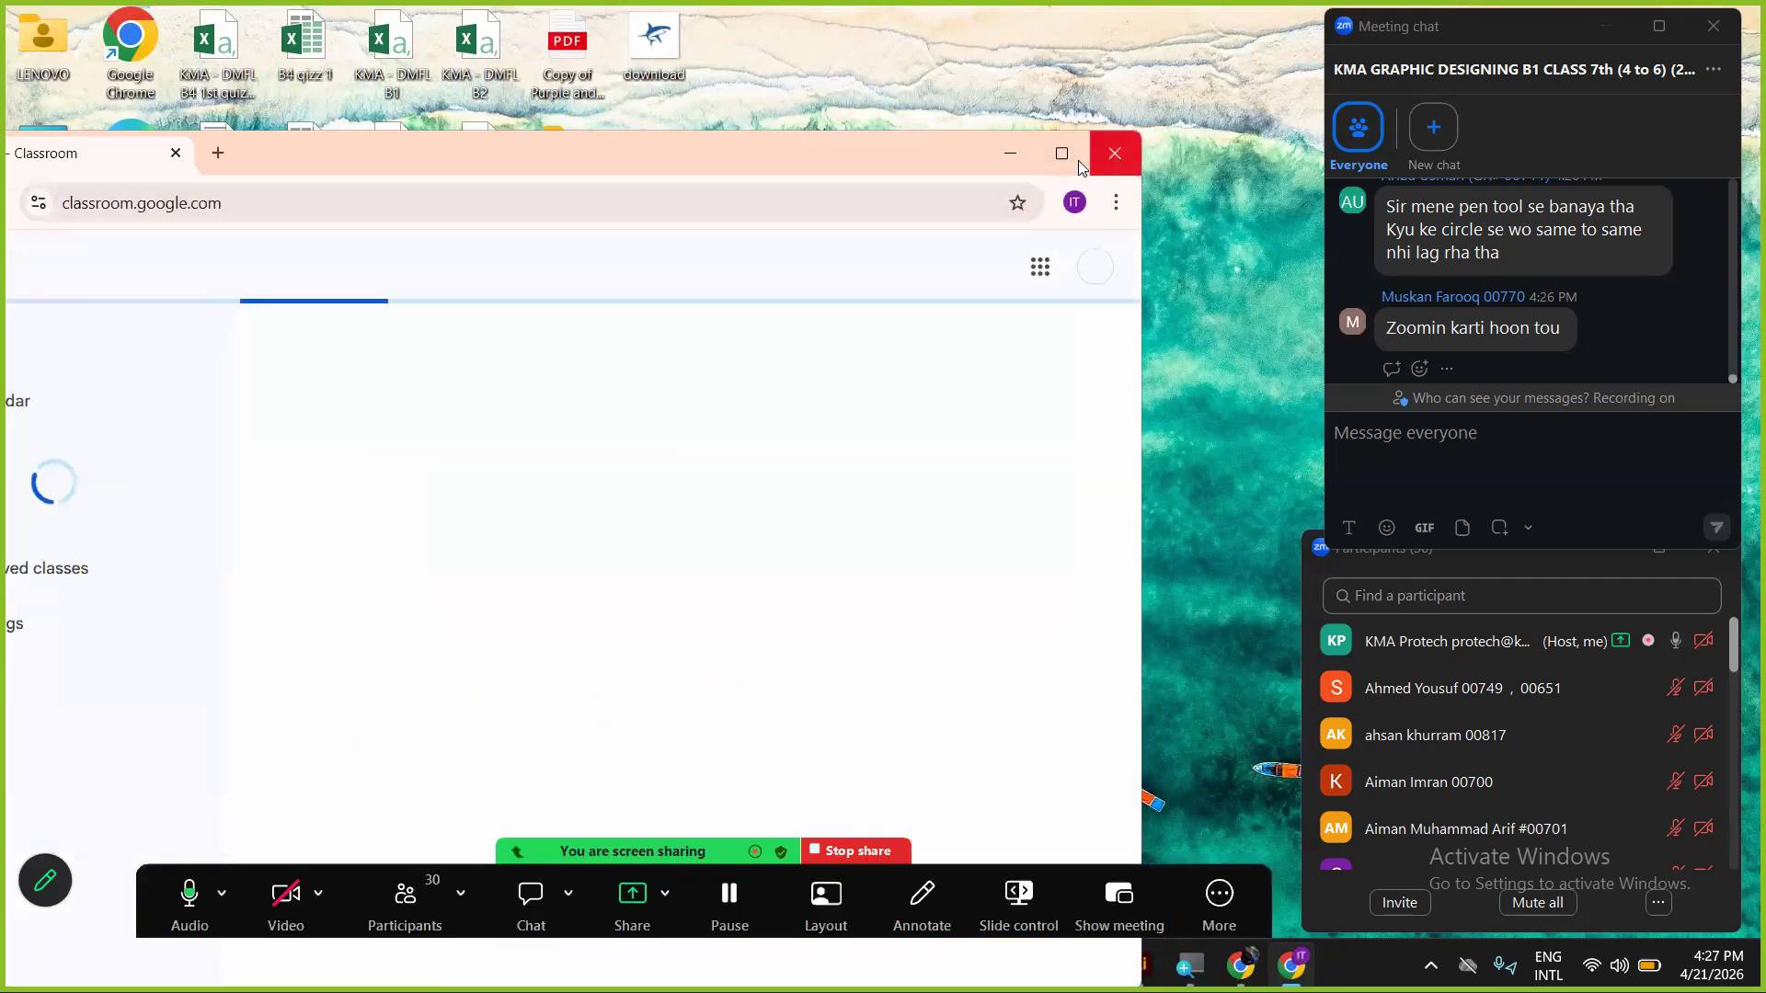
click(1078, 165)
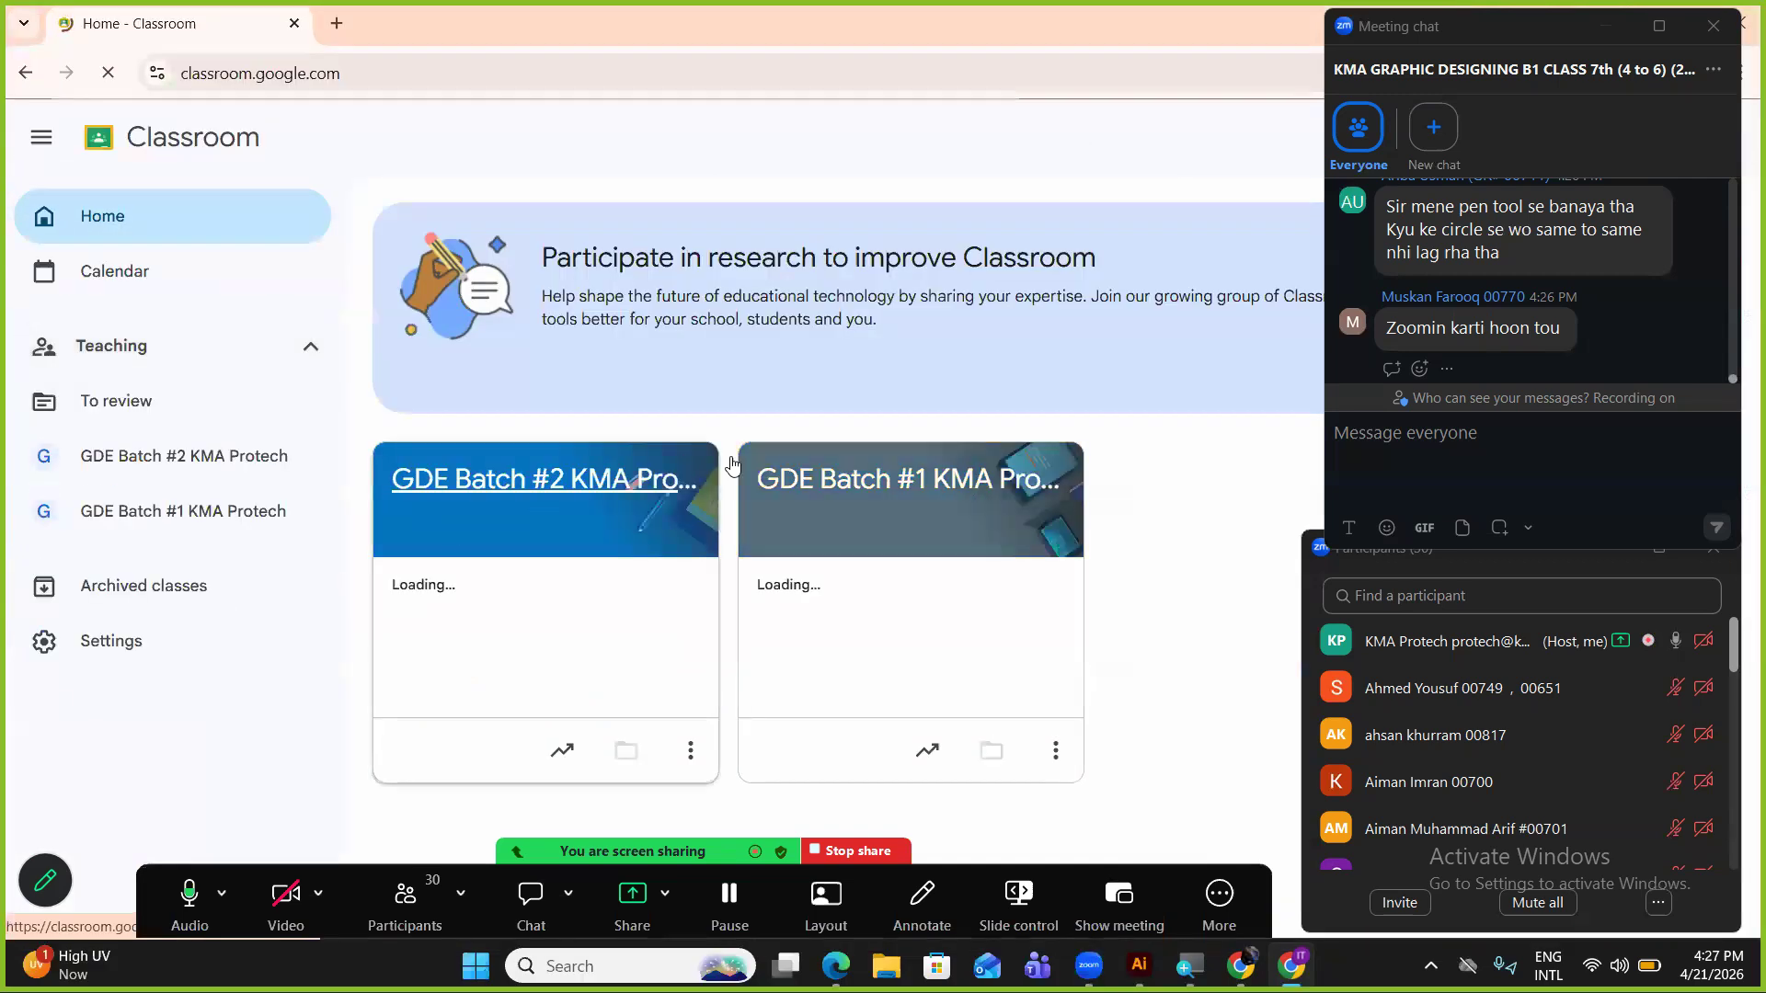
Open the GDE Batch #1 KMA Protech class, enlarge its class code and copy the code.
click(886, 495)
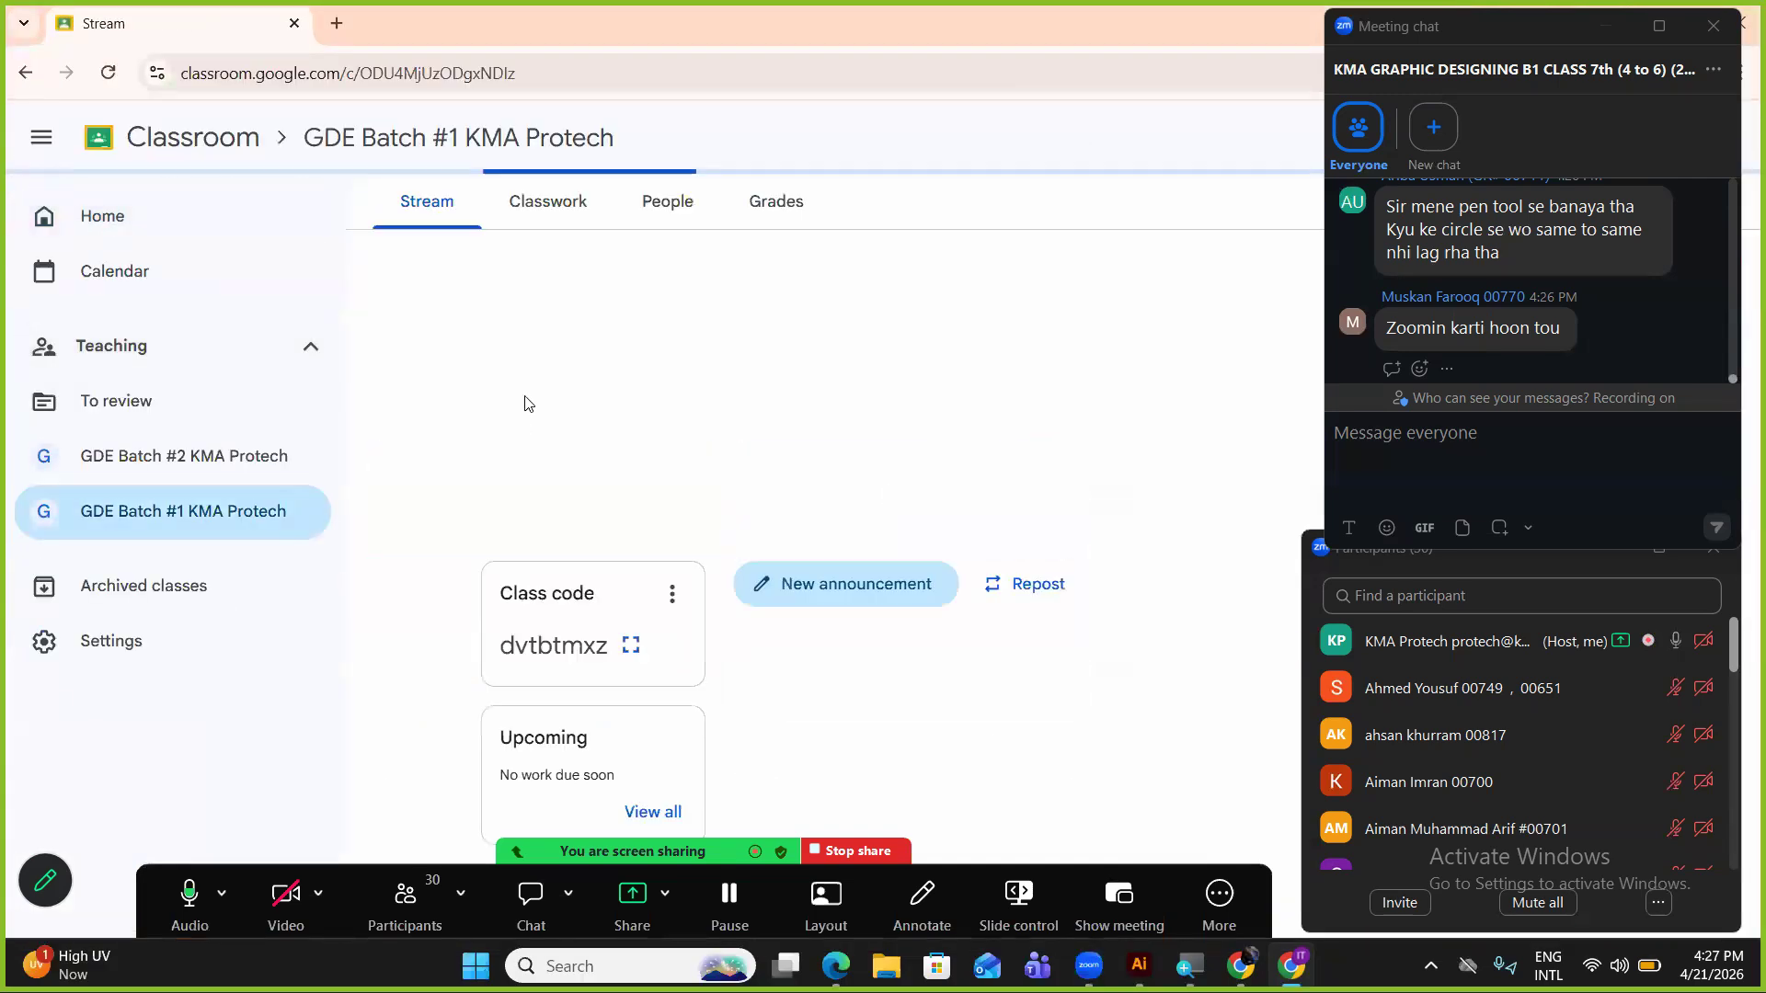
click(631, 645)
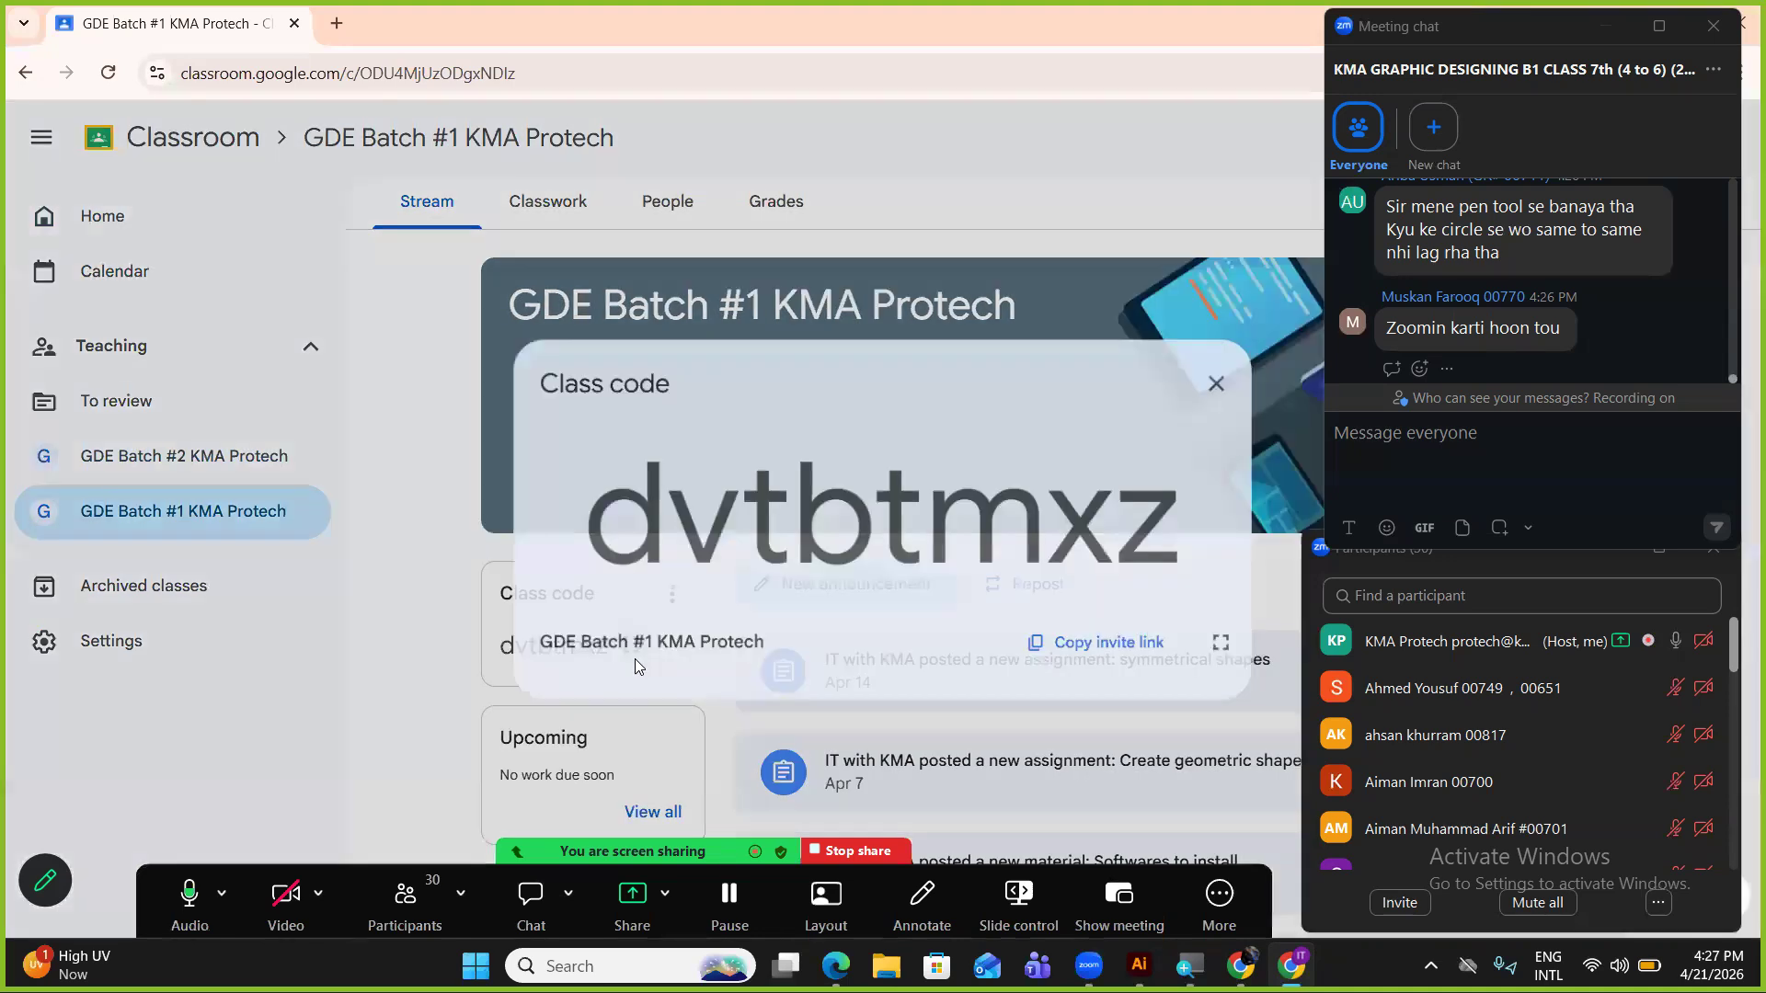
double_click(1137, 539)
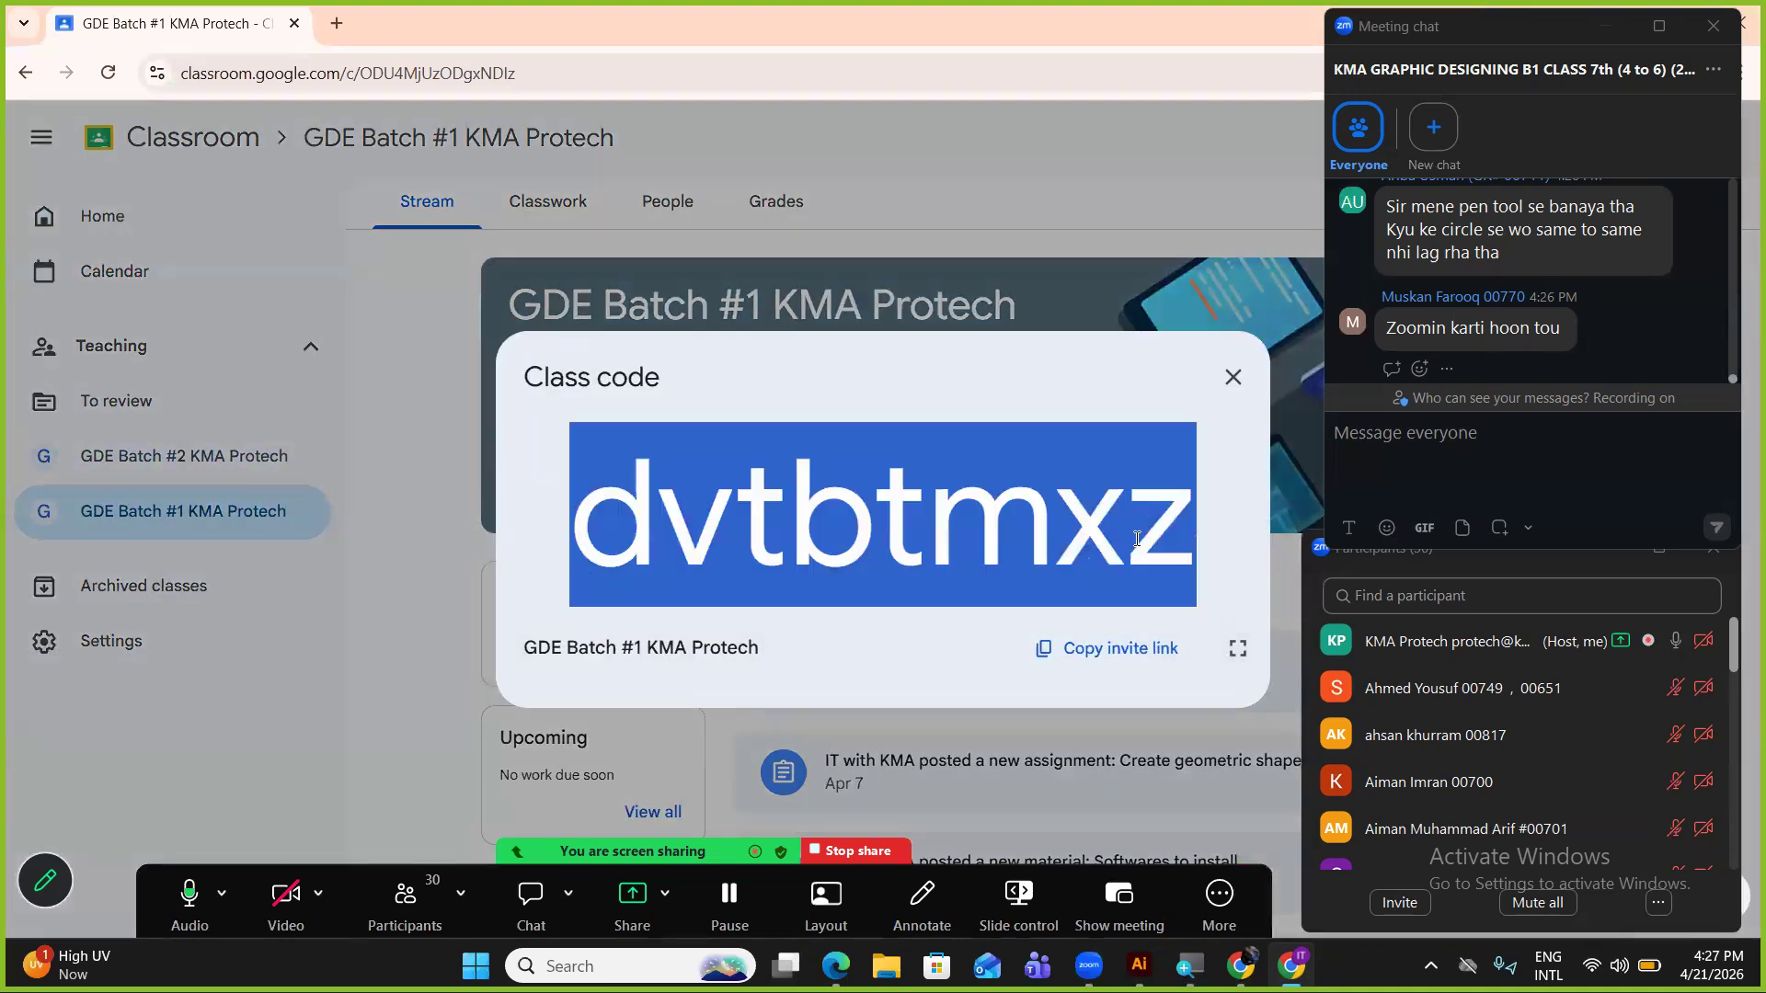
right_click(1137, 539)
click(1173, 571)
Switch to the other Chrome window and begin the Classroom web address with "cl".
key(alt+Tab)
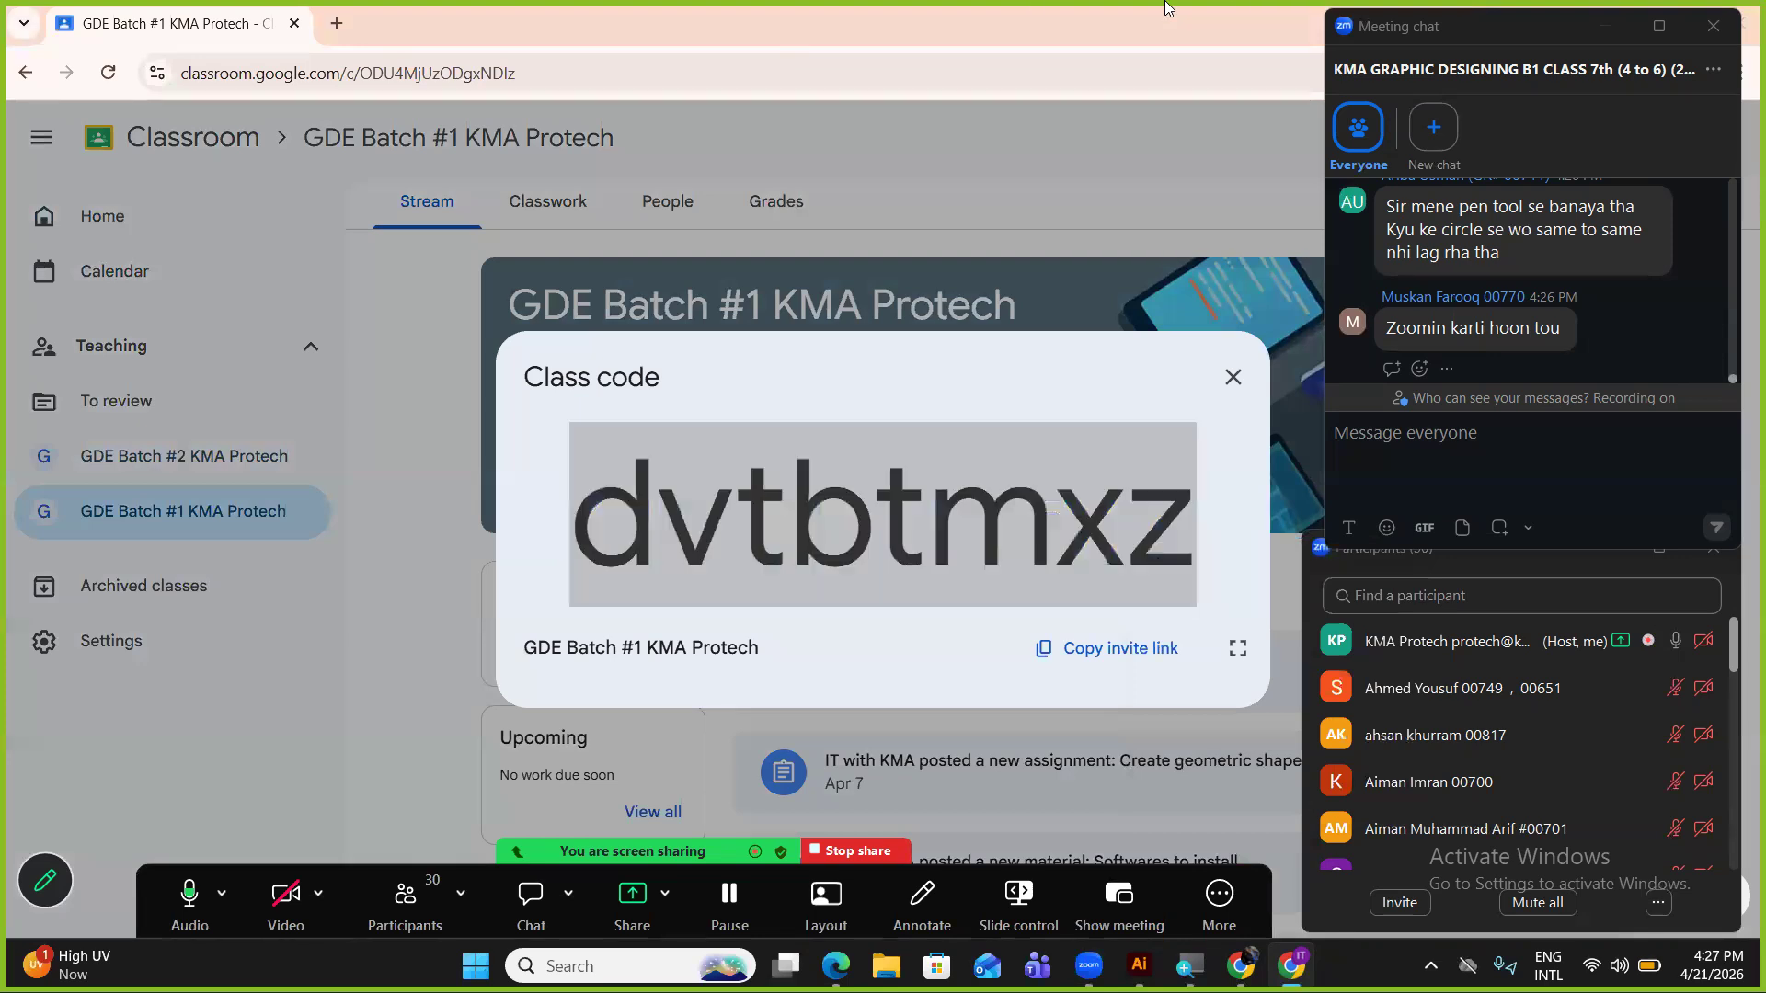
key(alt+Tab)
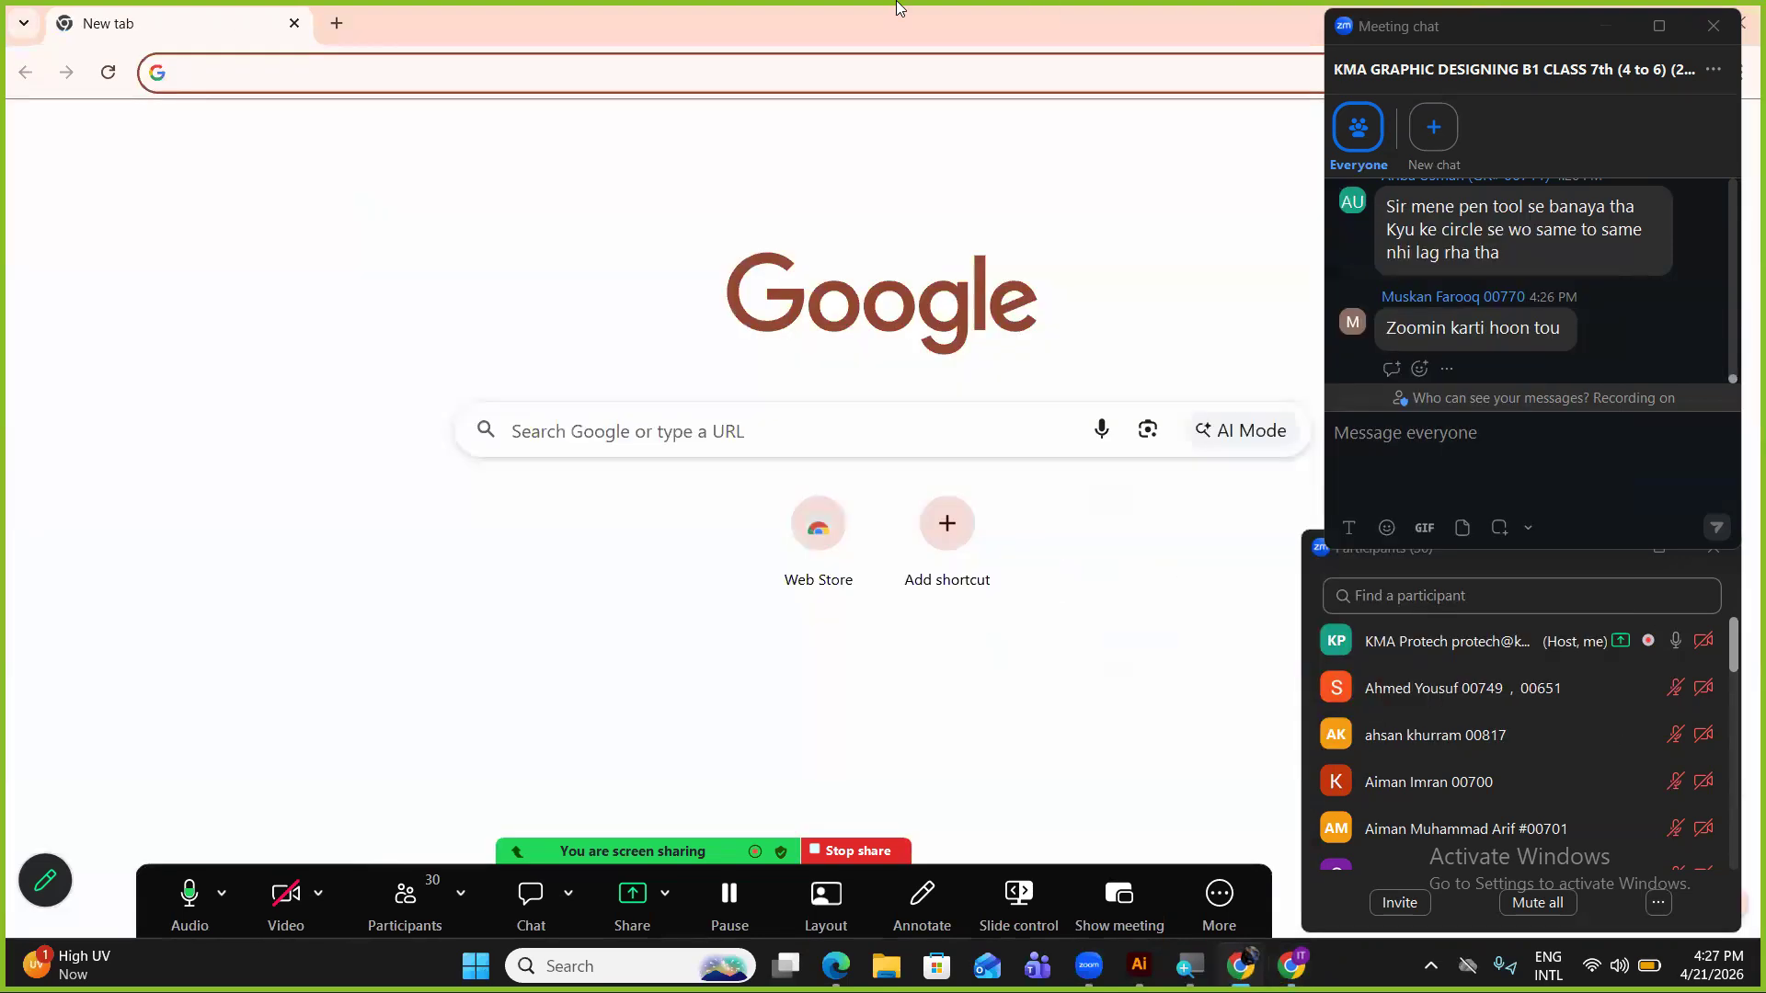
text(cla)
key(BackSpace)
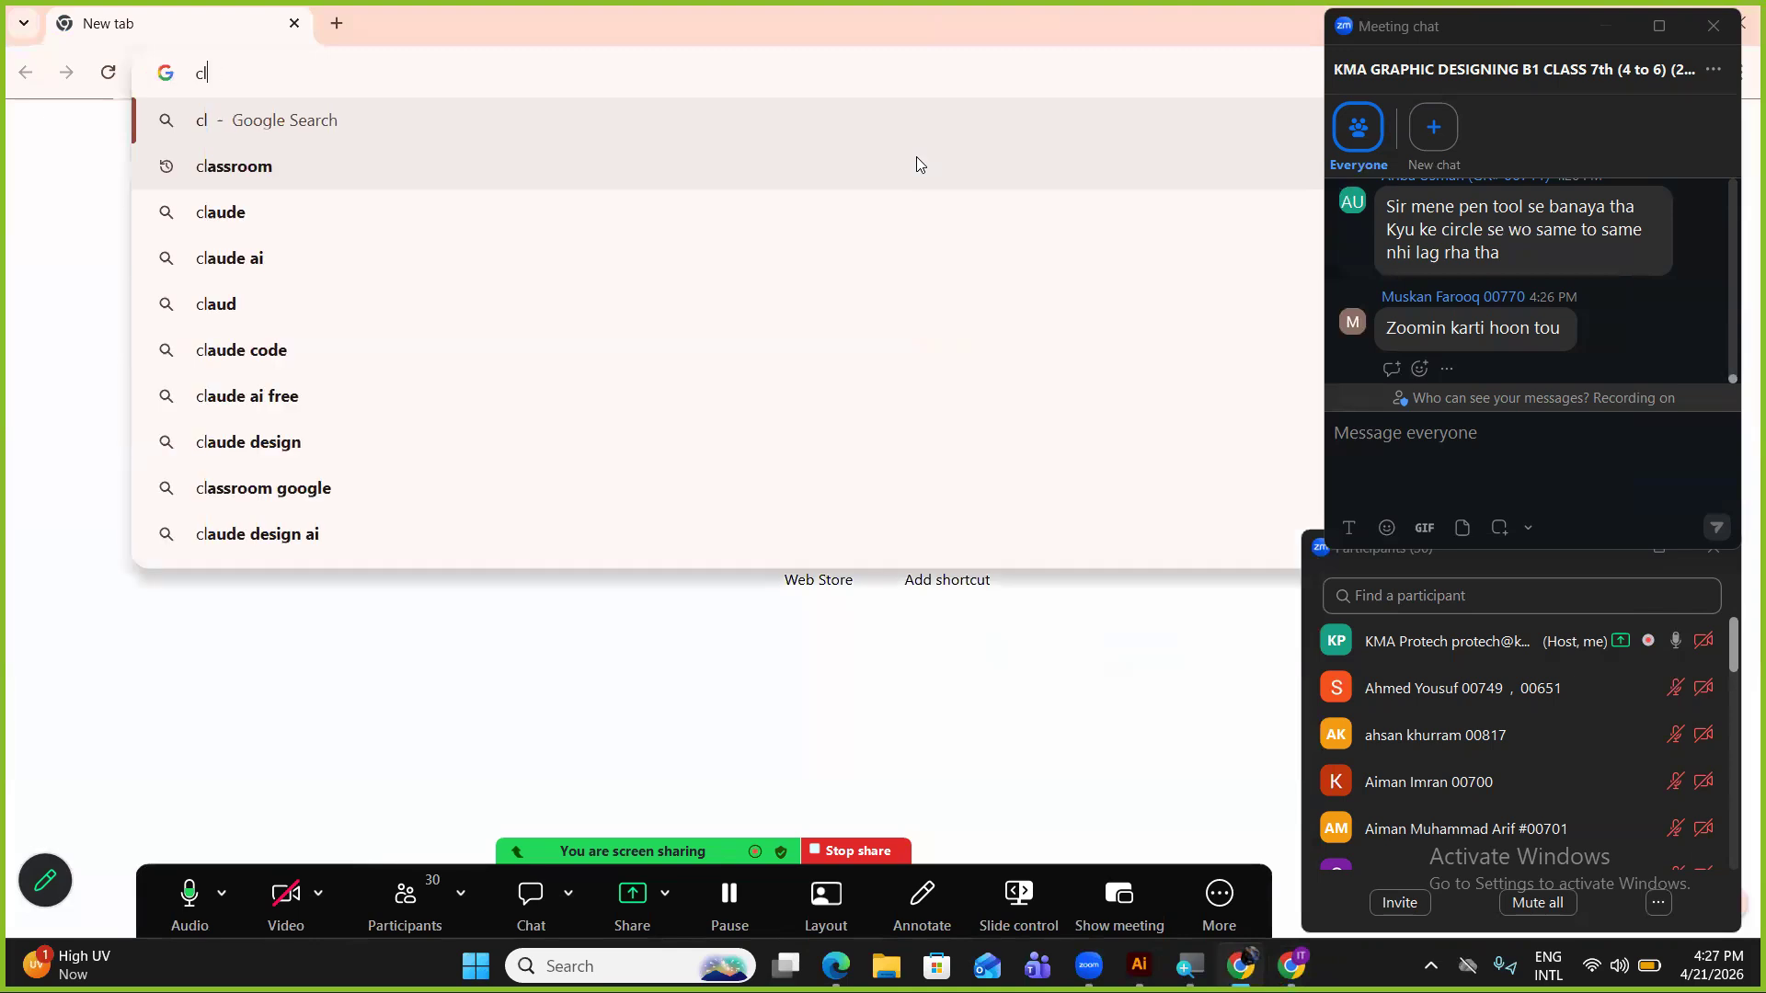
Move the meeting chat window aside and look through the Google apps list for Classroom.
click(1740, 24)
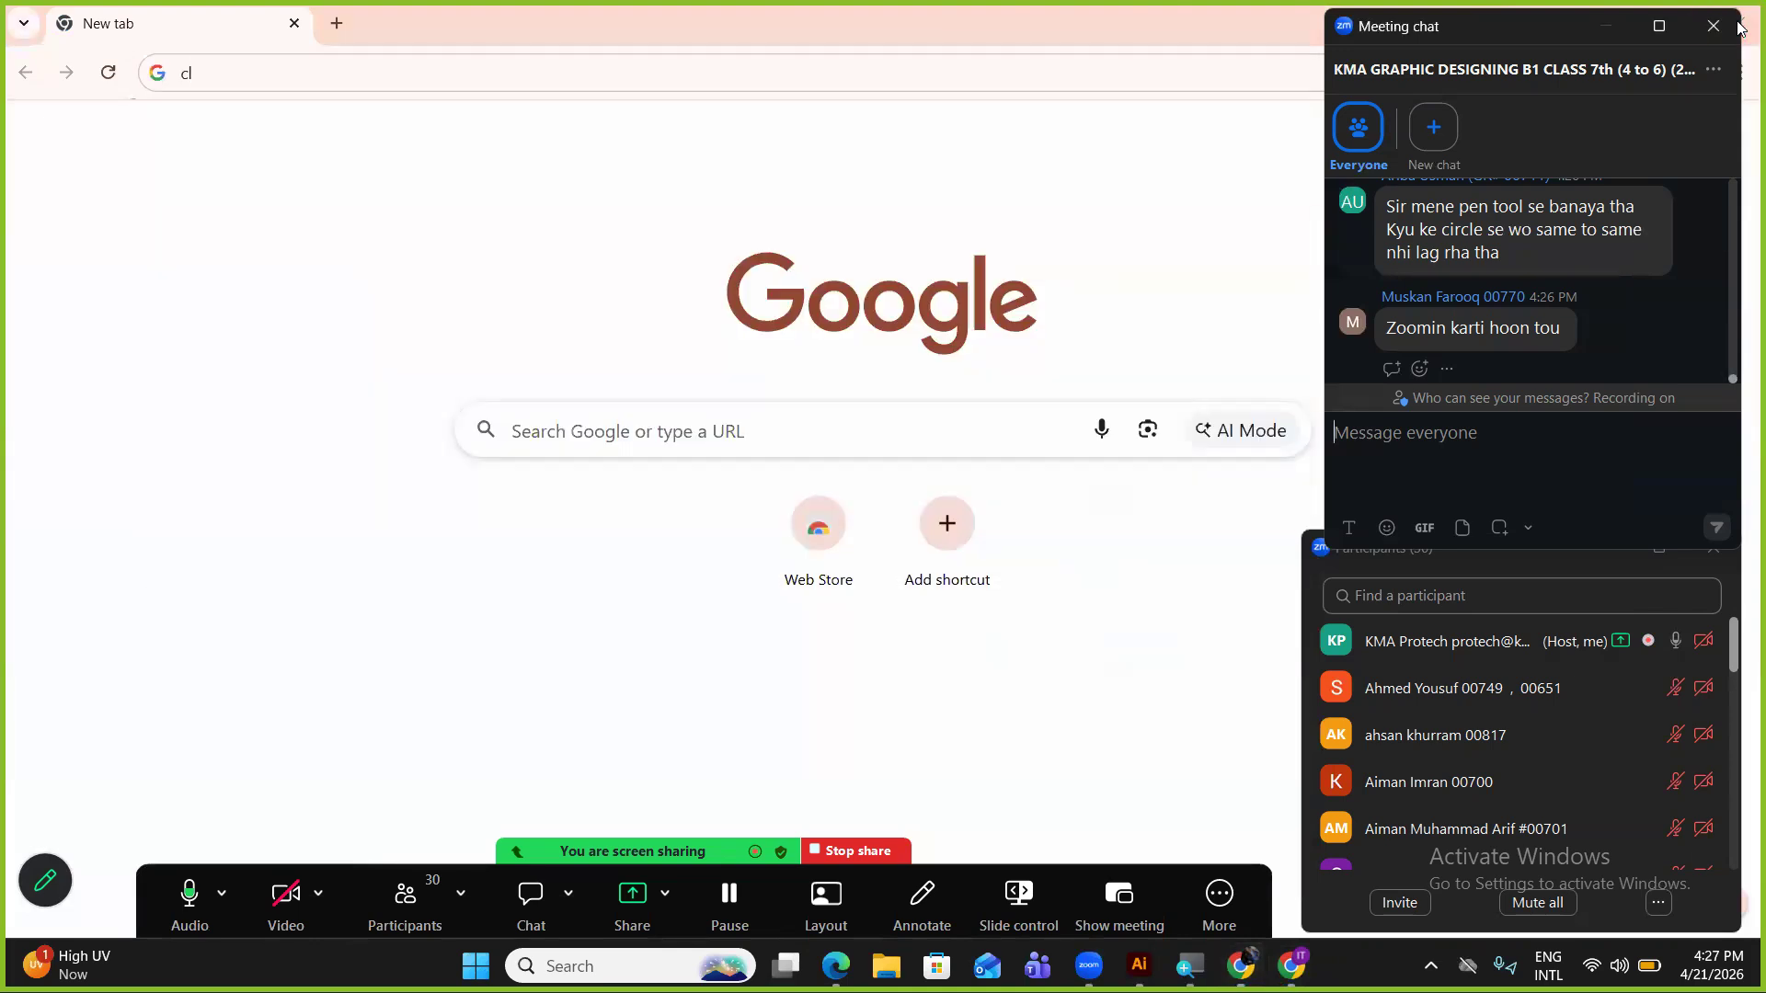
click(1726, 140)
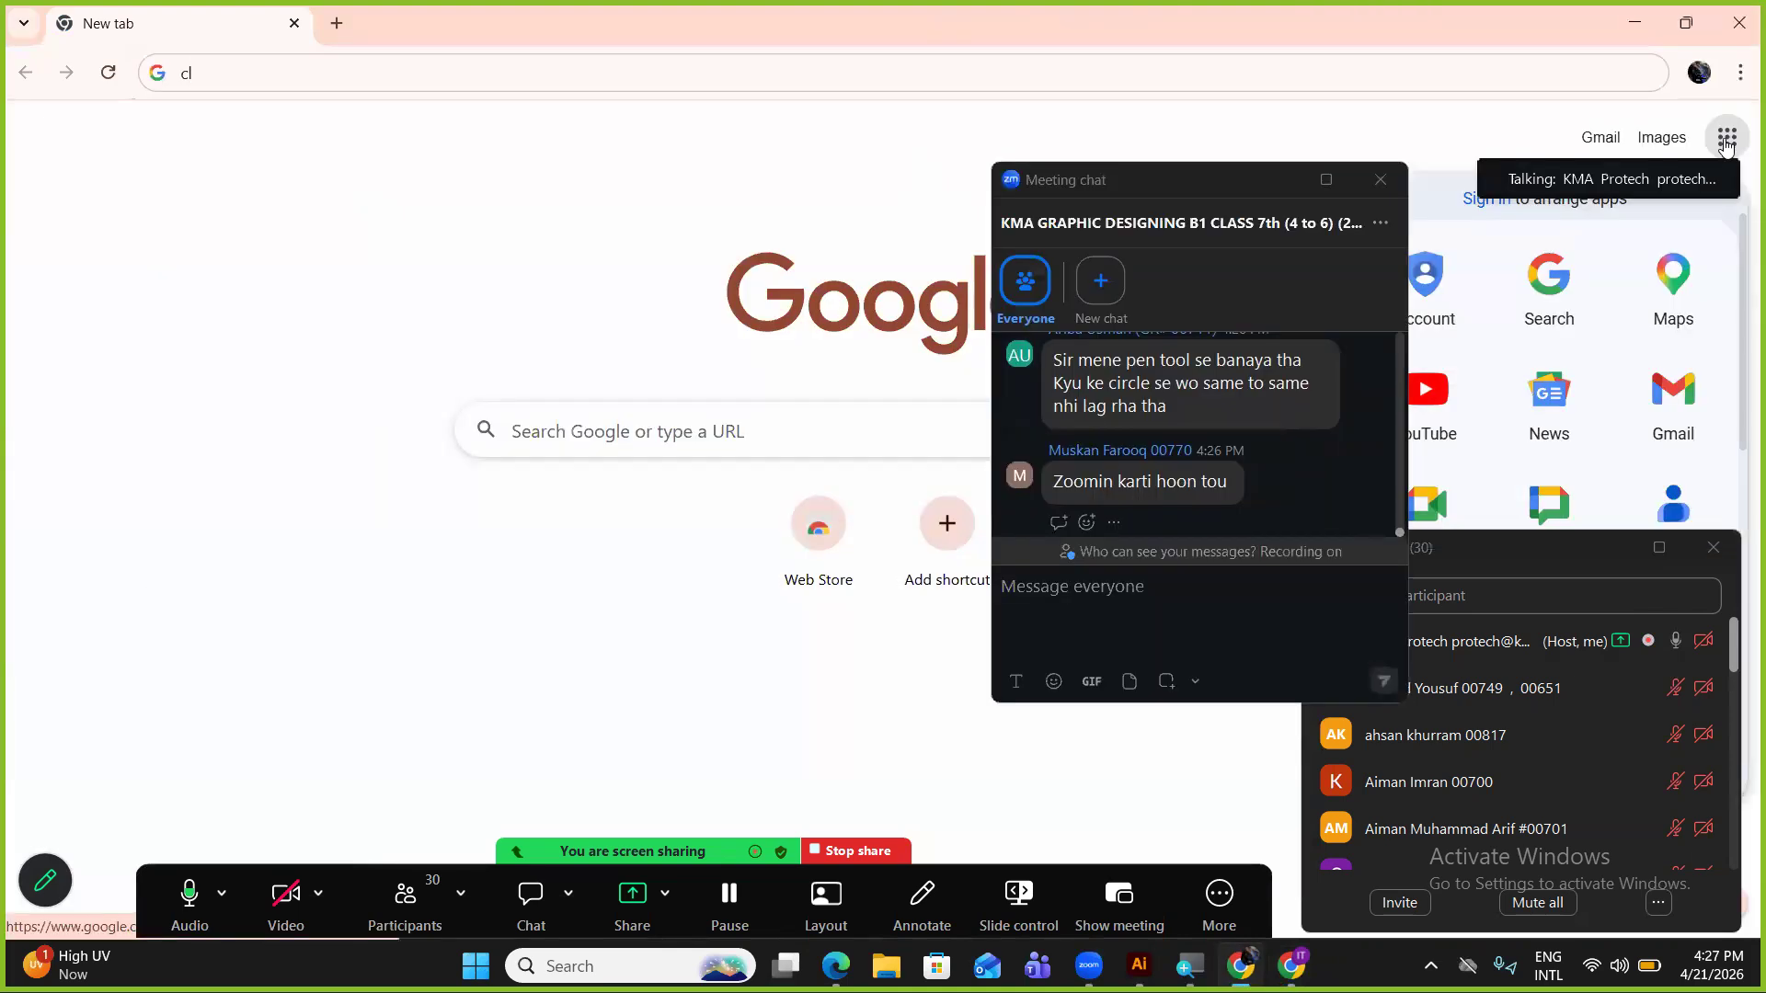
scroll(1655, 397, down, 3)
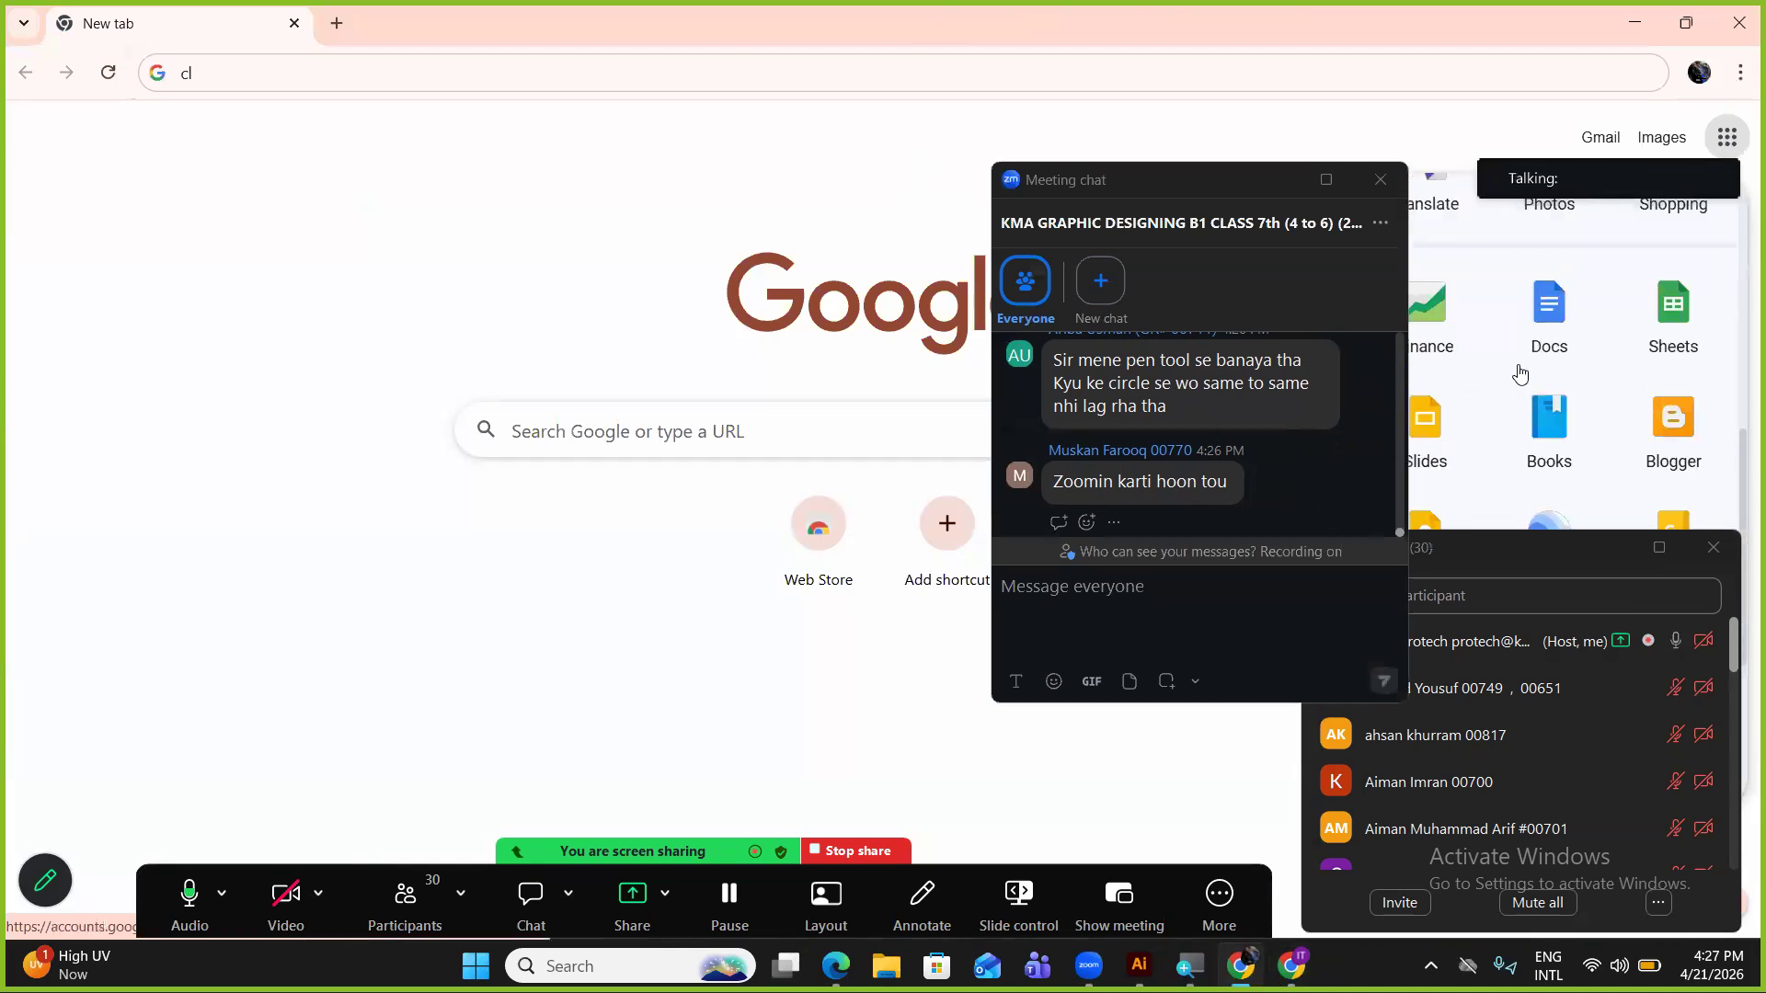
click(914, 280)
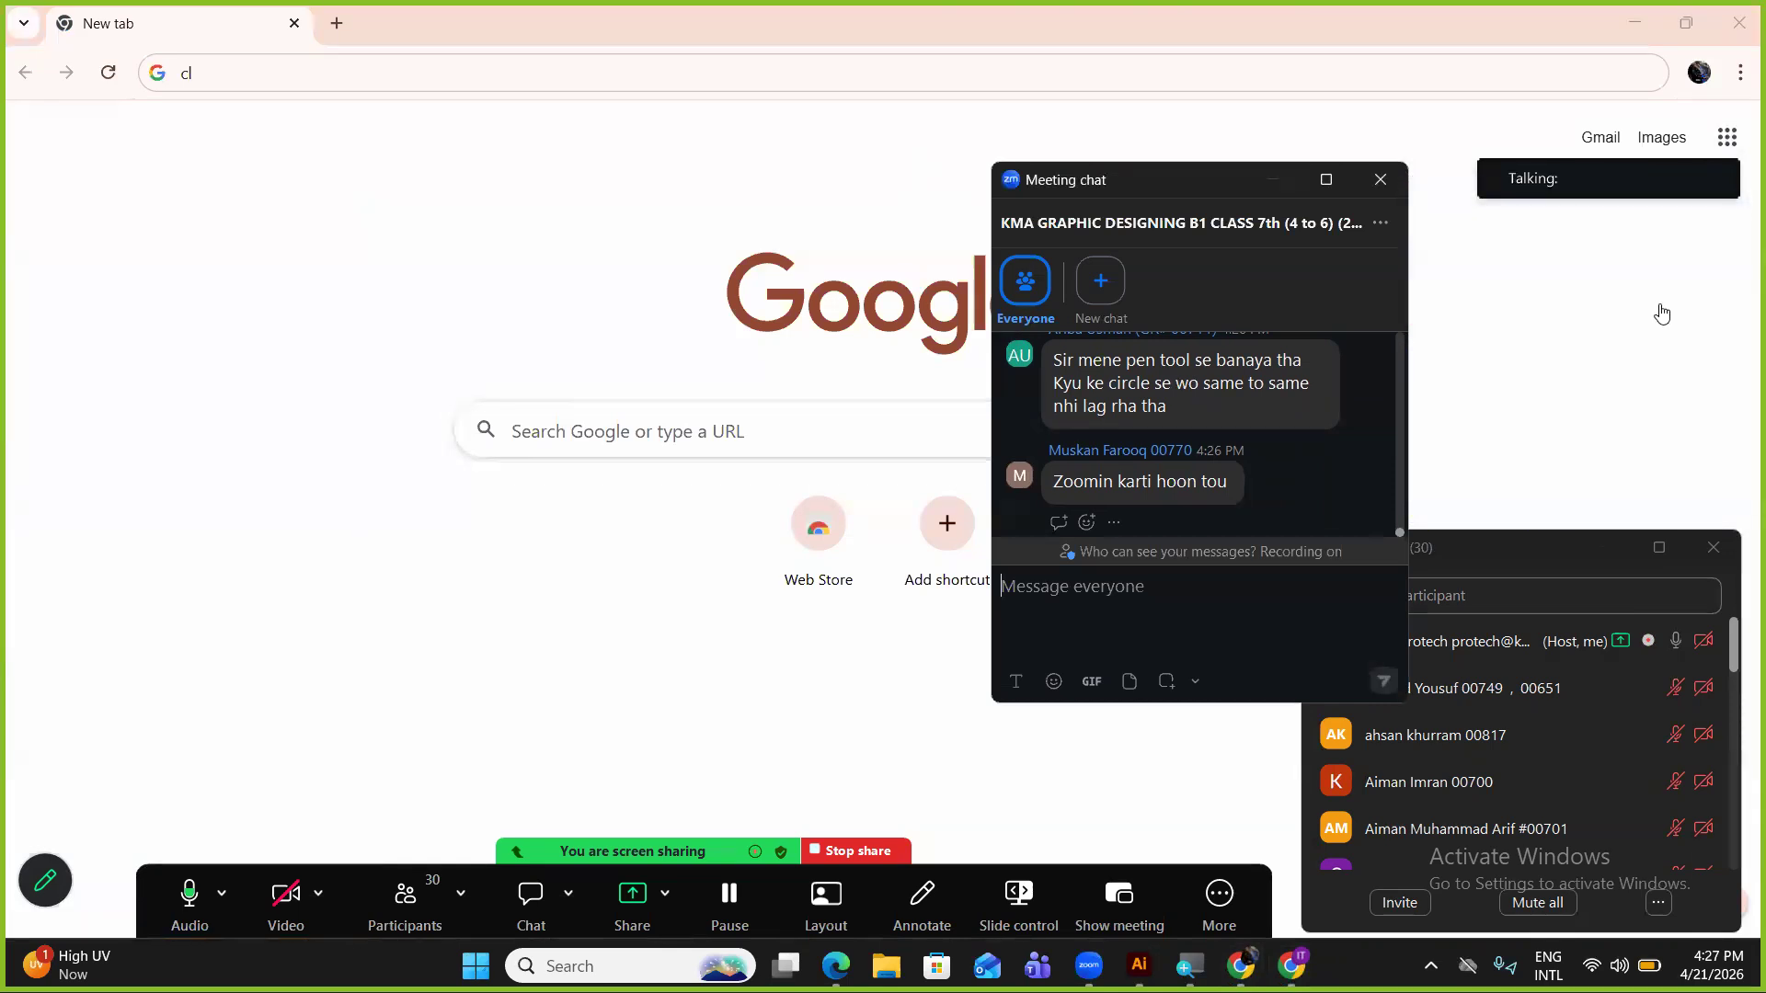
click(1727, 138)
scroll(1666, 311, down, 2)
scroll(1666, 311, up, 3)
scroll(1667, 311, up, 3)
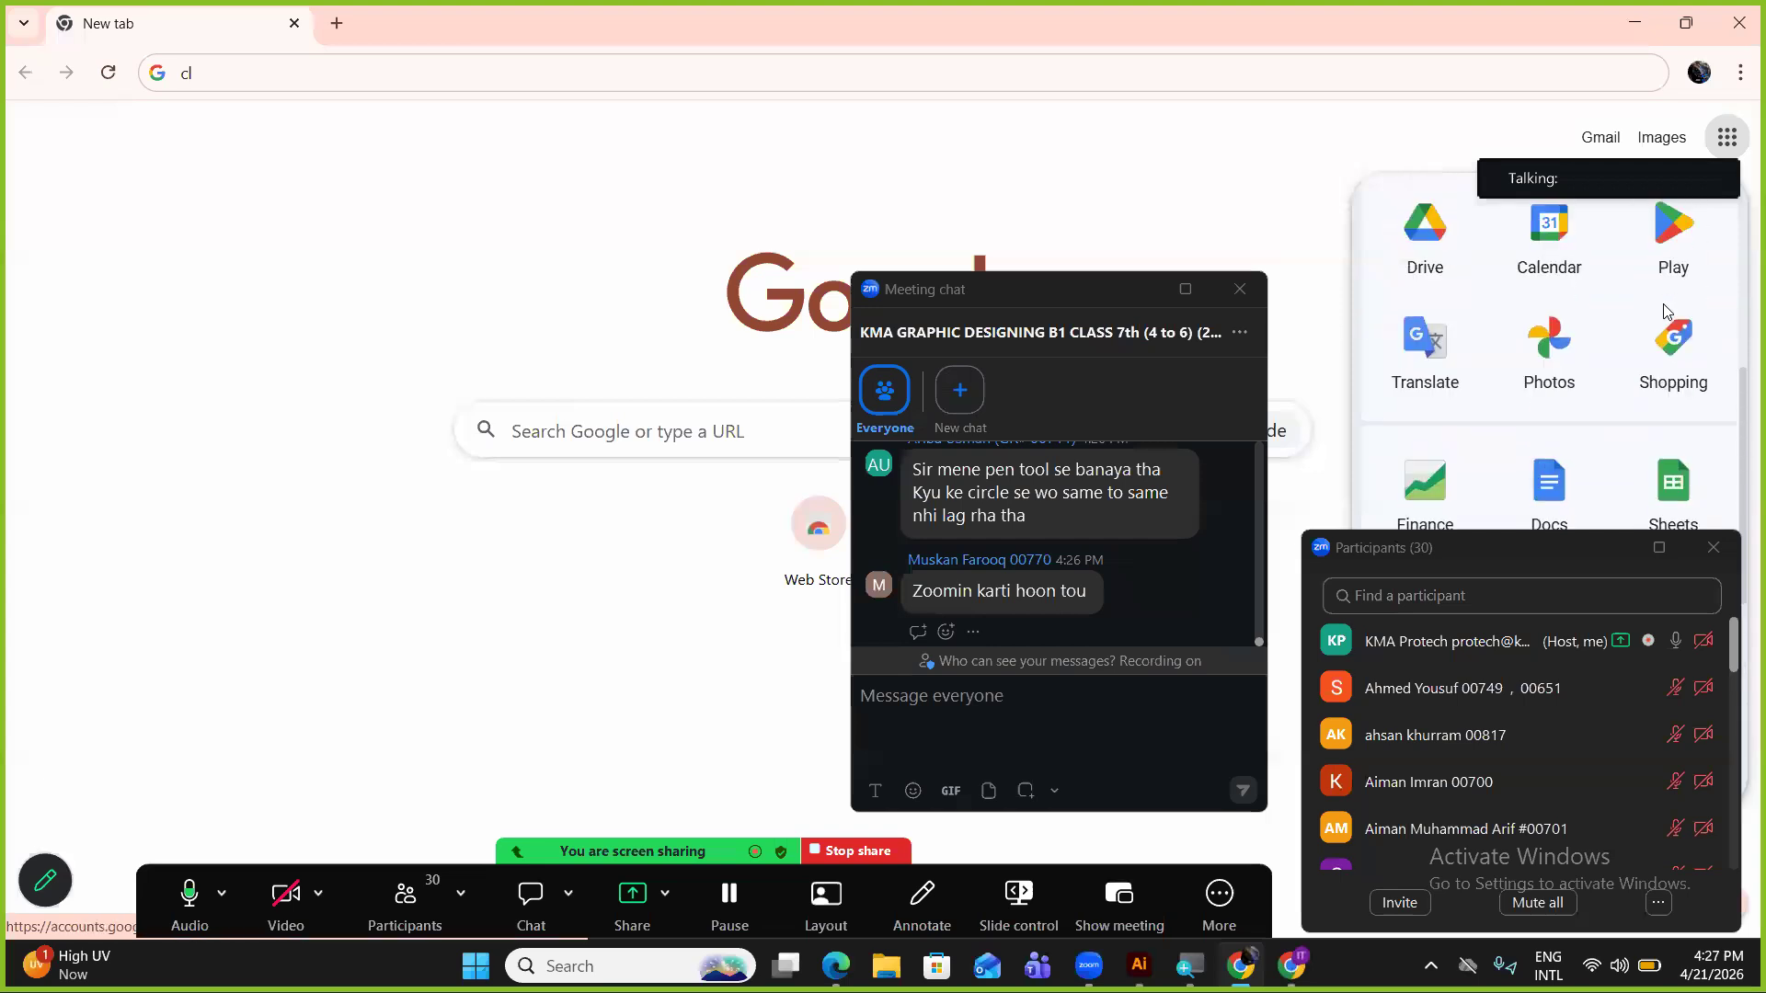
scroll(1680, 324, down, 5)
scroll(1680, 324, down, 2)
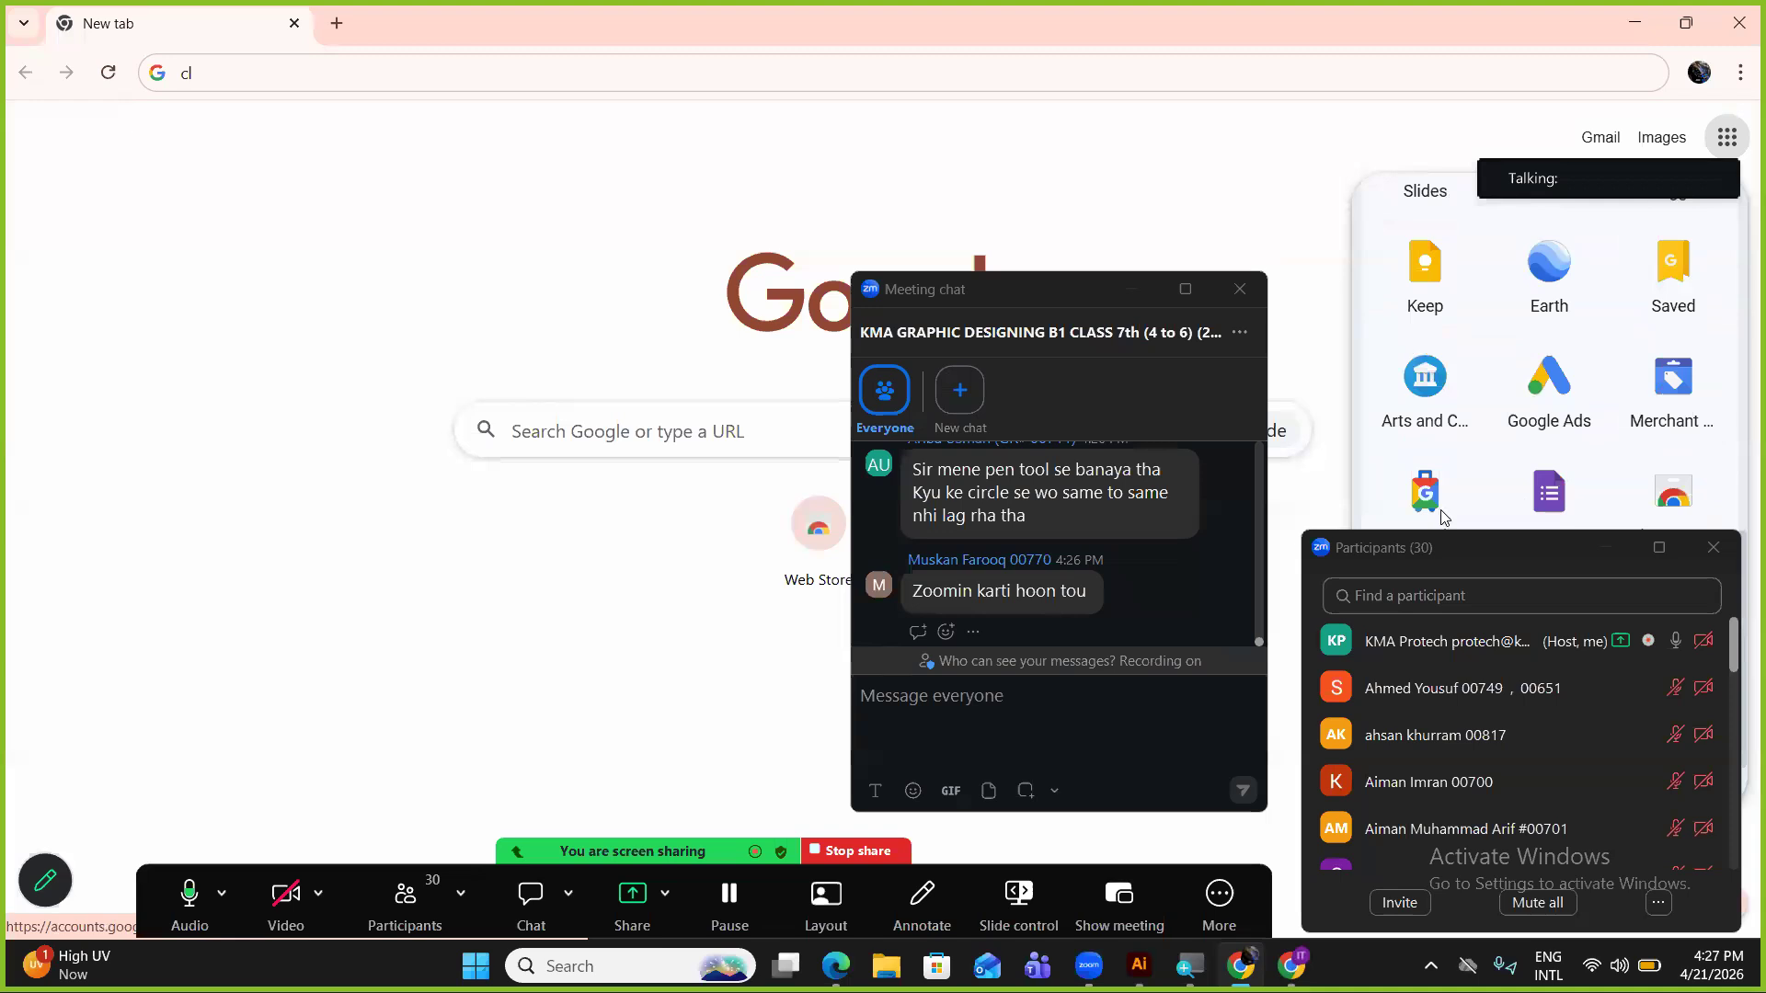
Go to classroom.google.com in this browser window, correcting the misspelled domain in the address.
click(313, 82)
text(clASS)
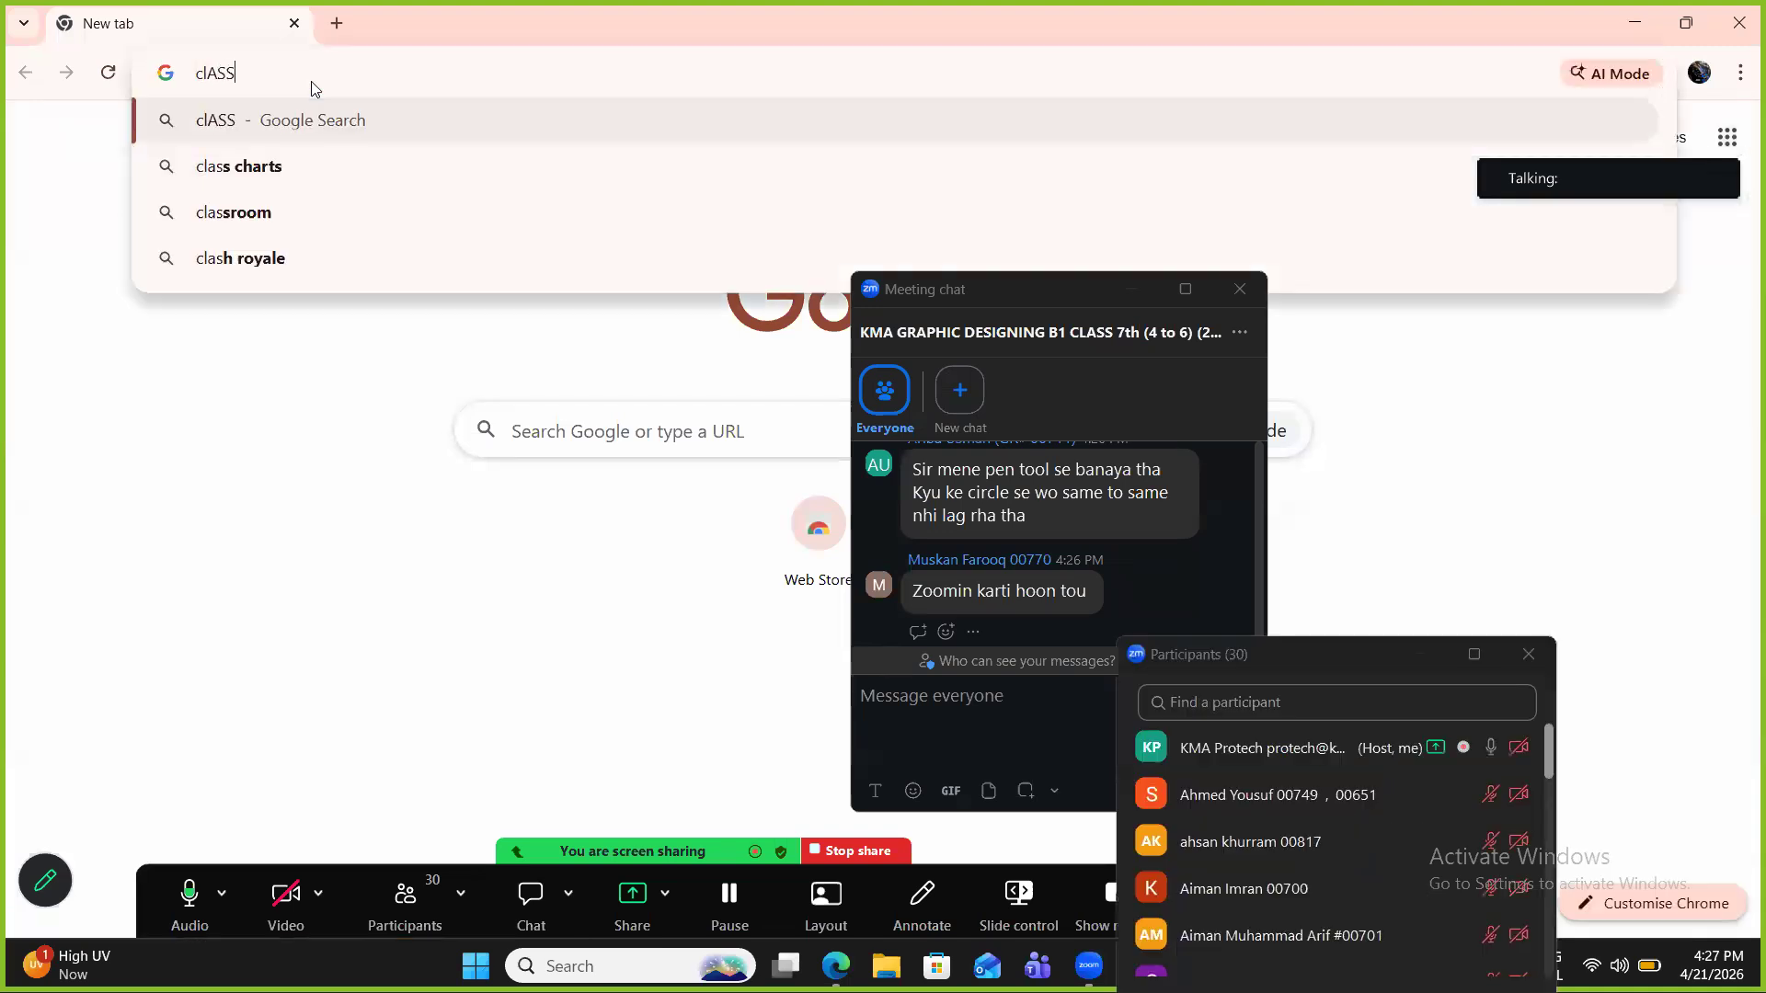
text(ROOM.G)
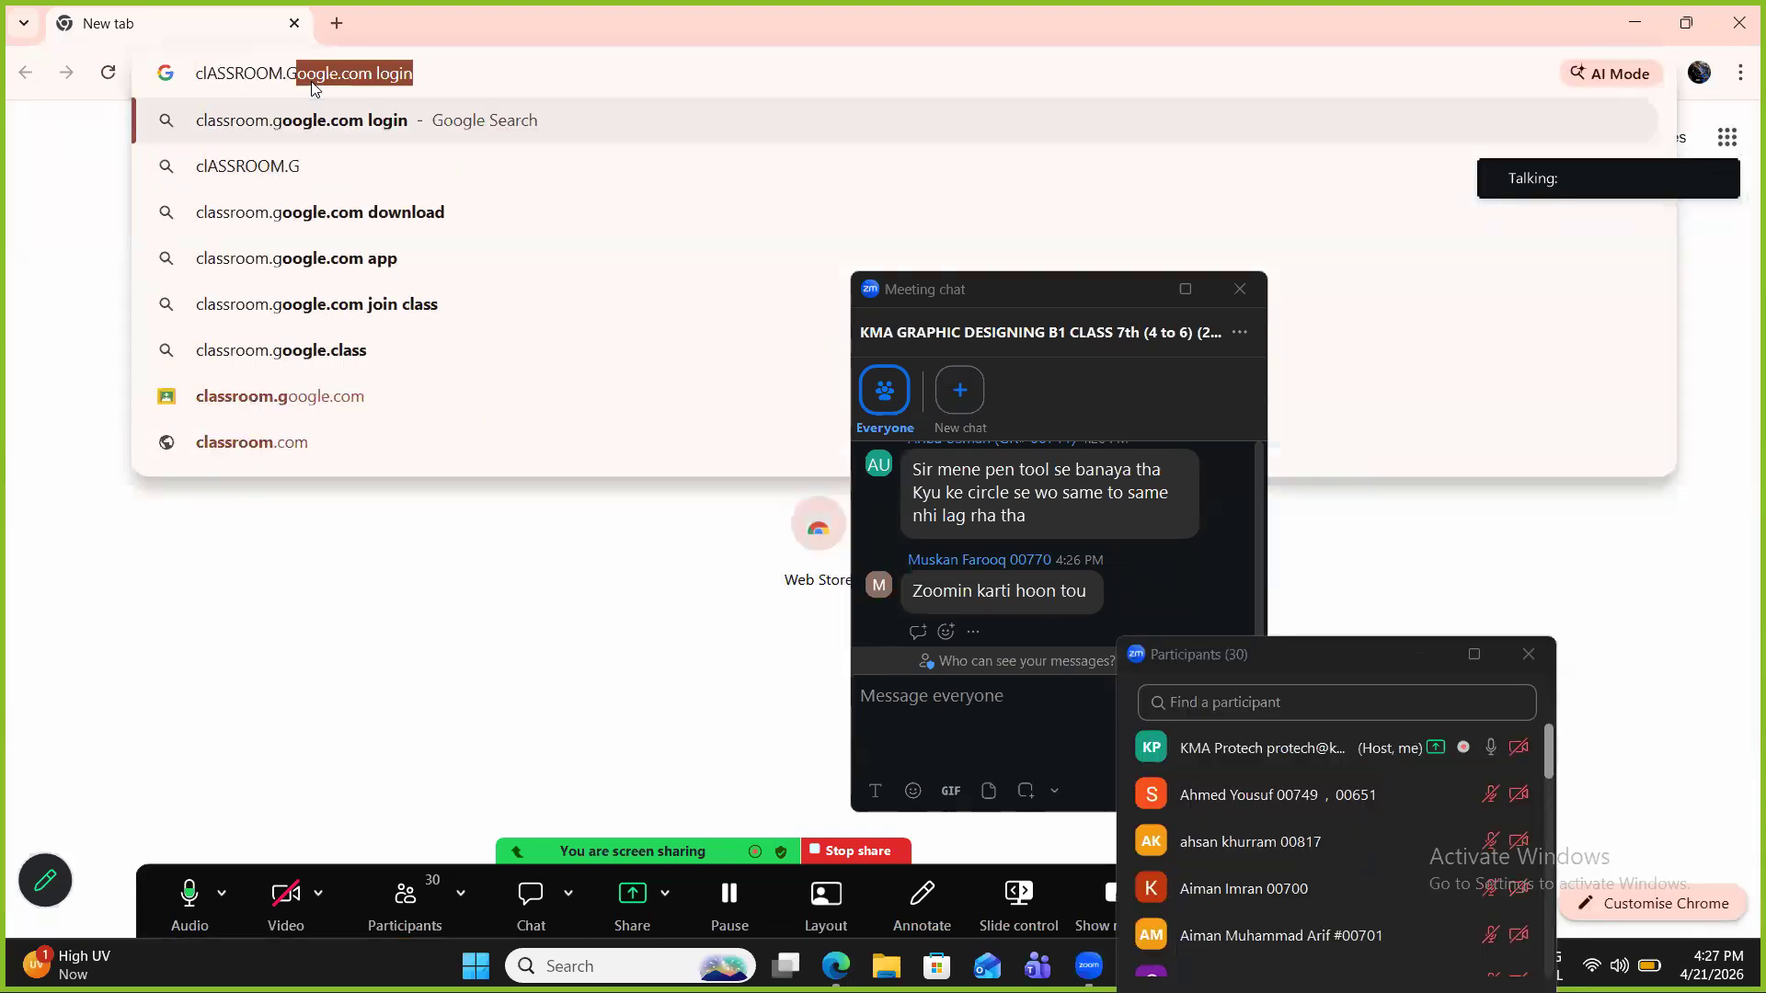
text(OOGLW.COM)
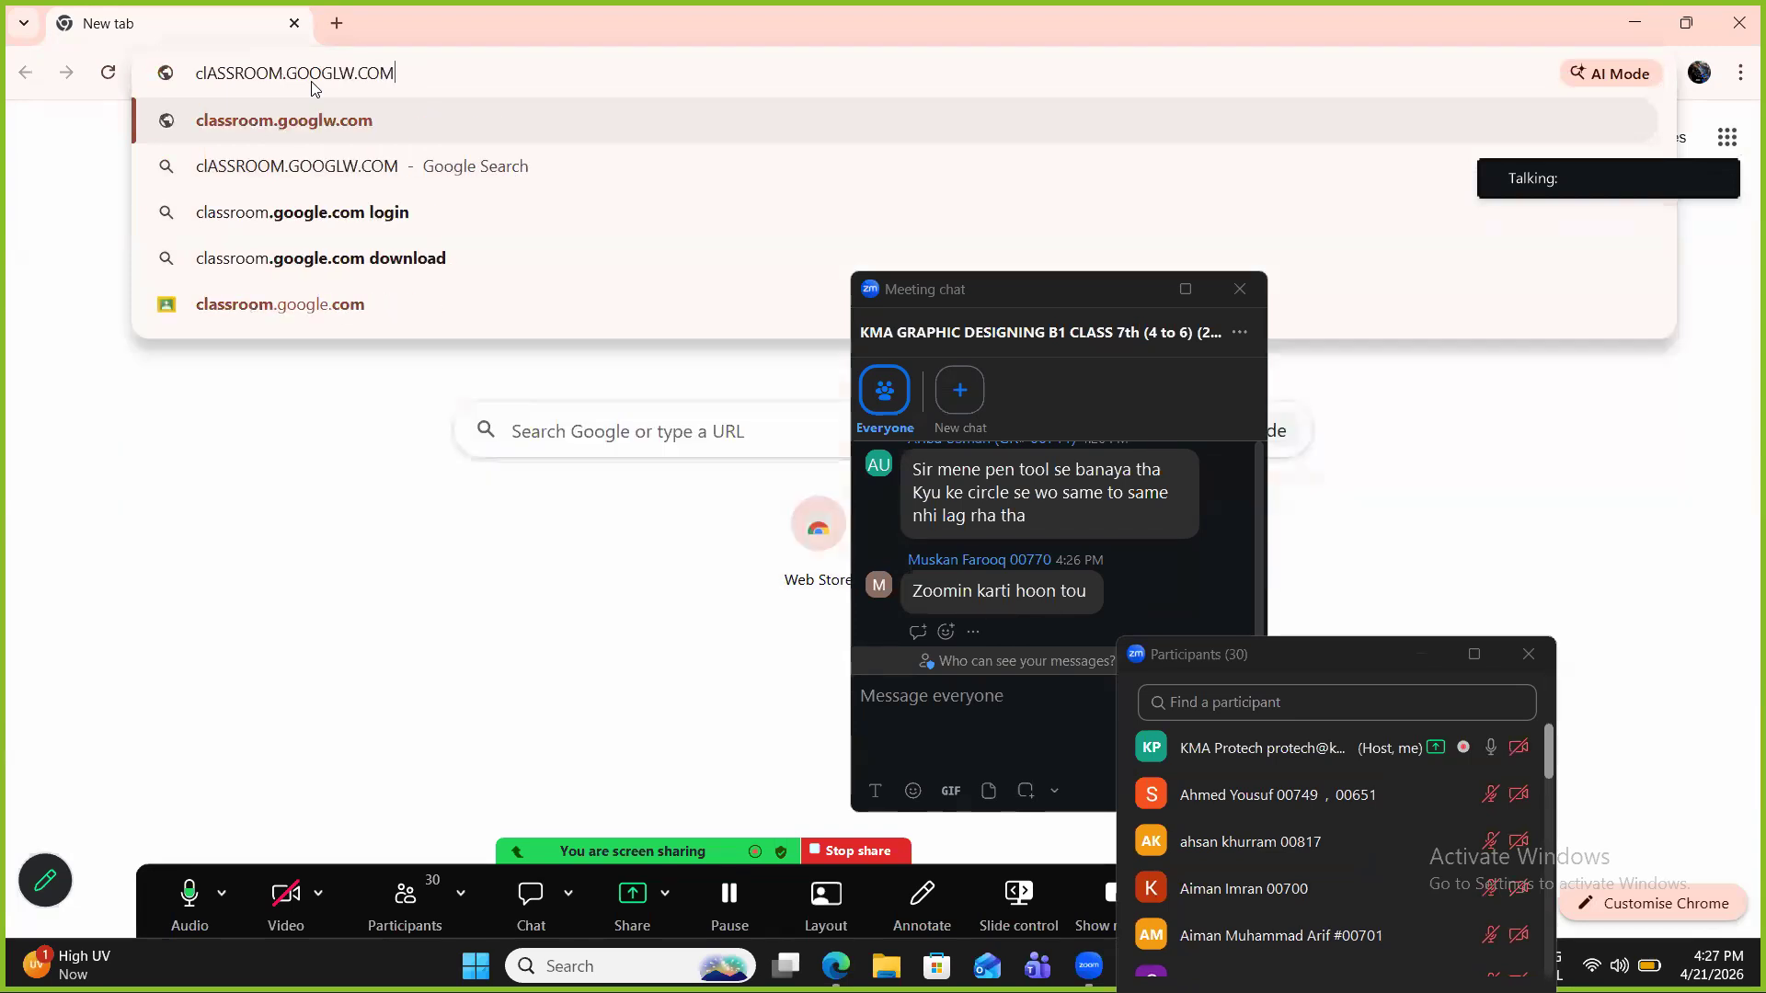
key(Return)
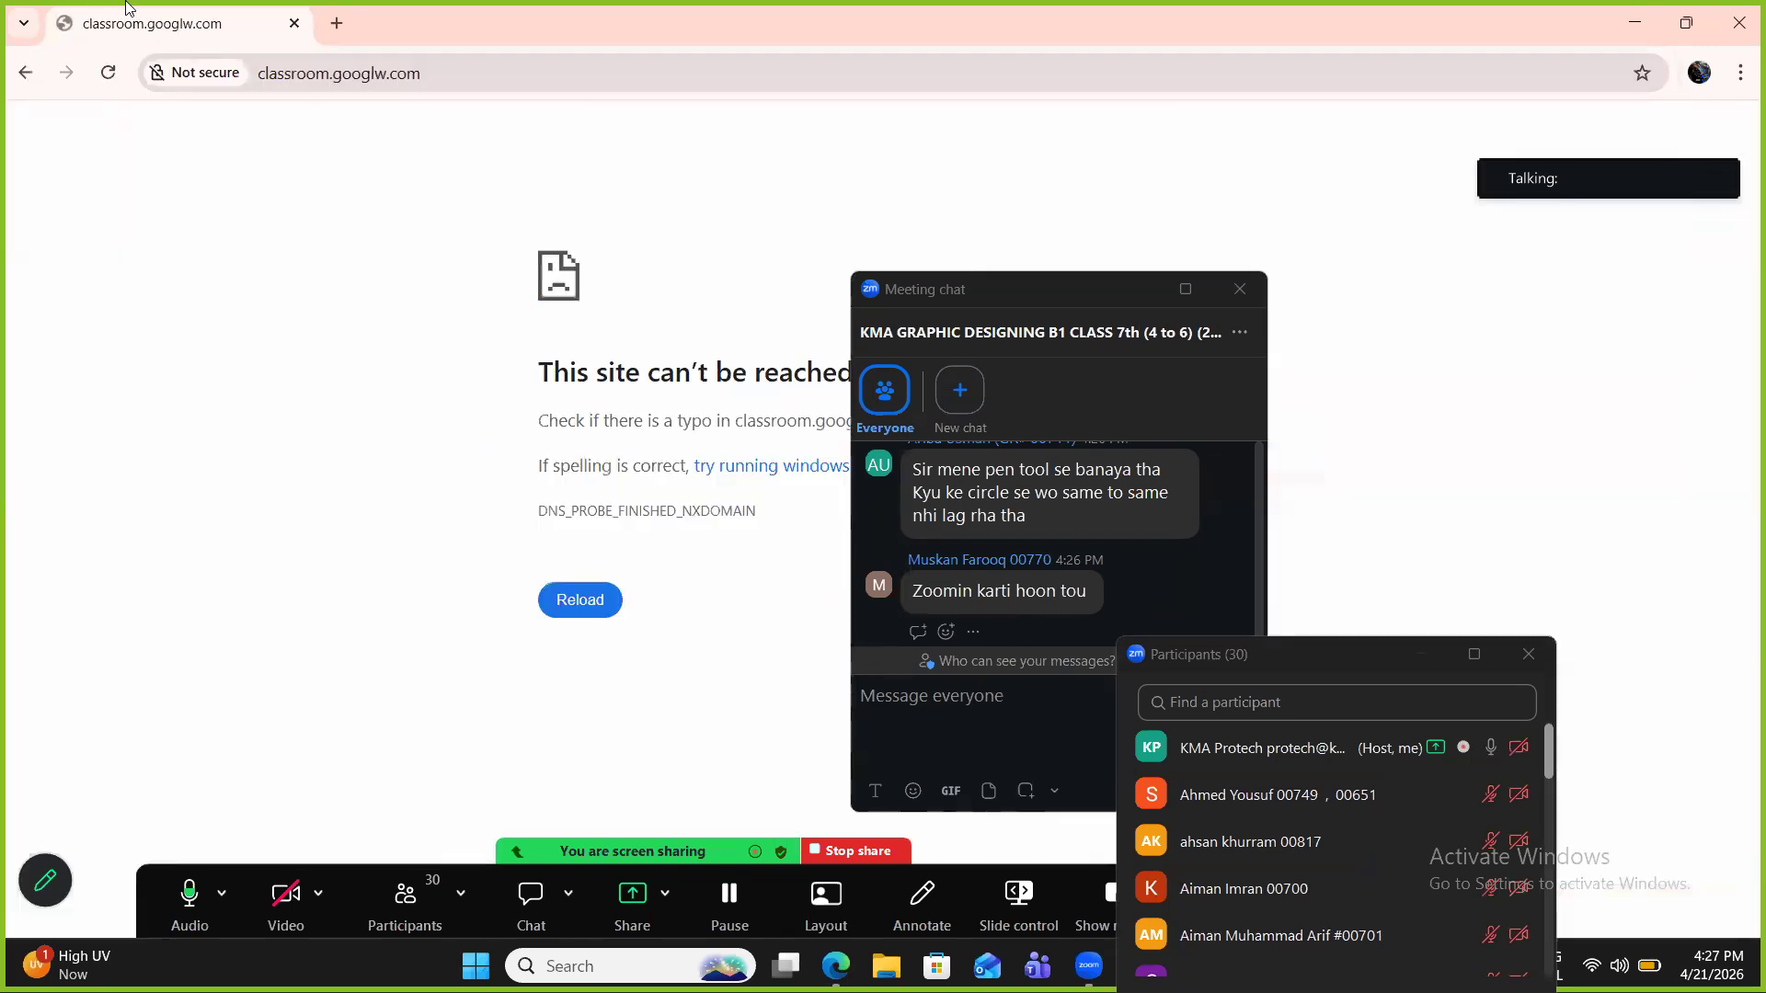
click(385, 73)
key(Home)
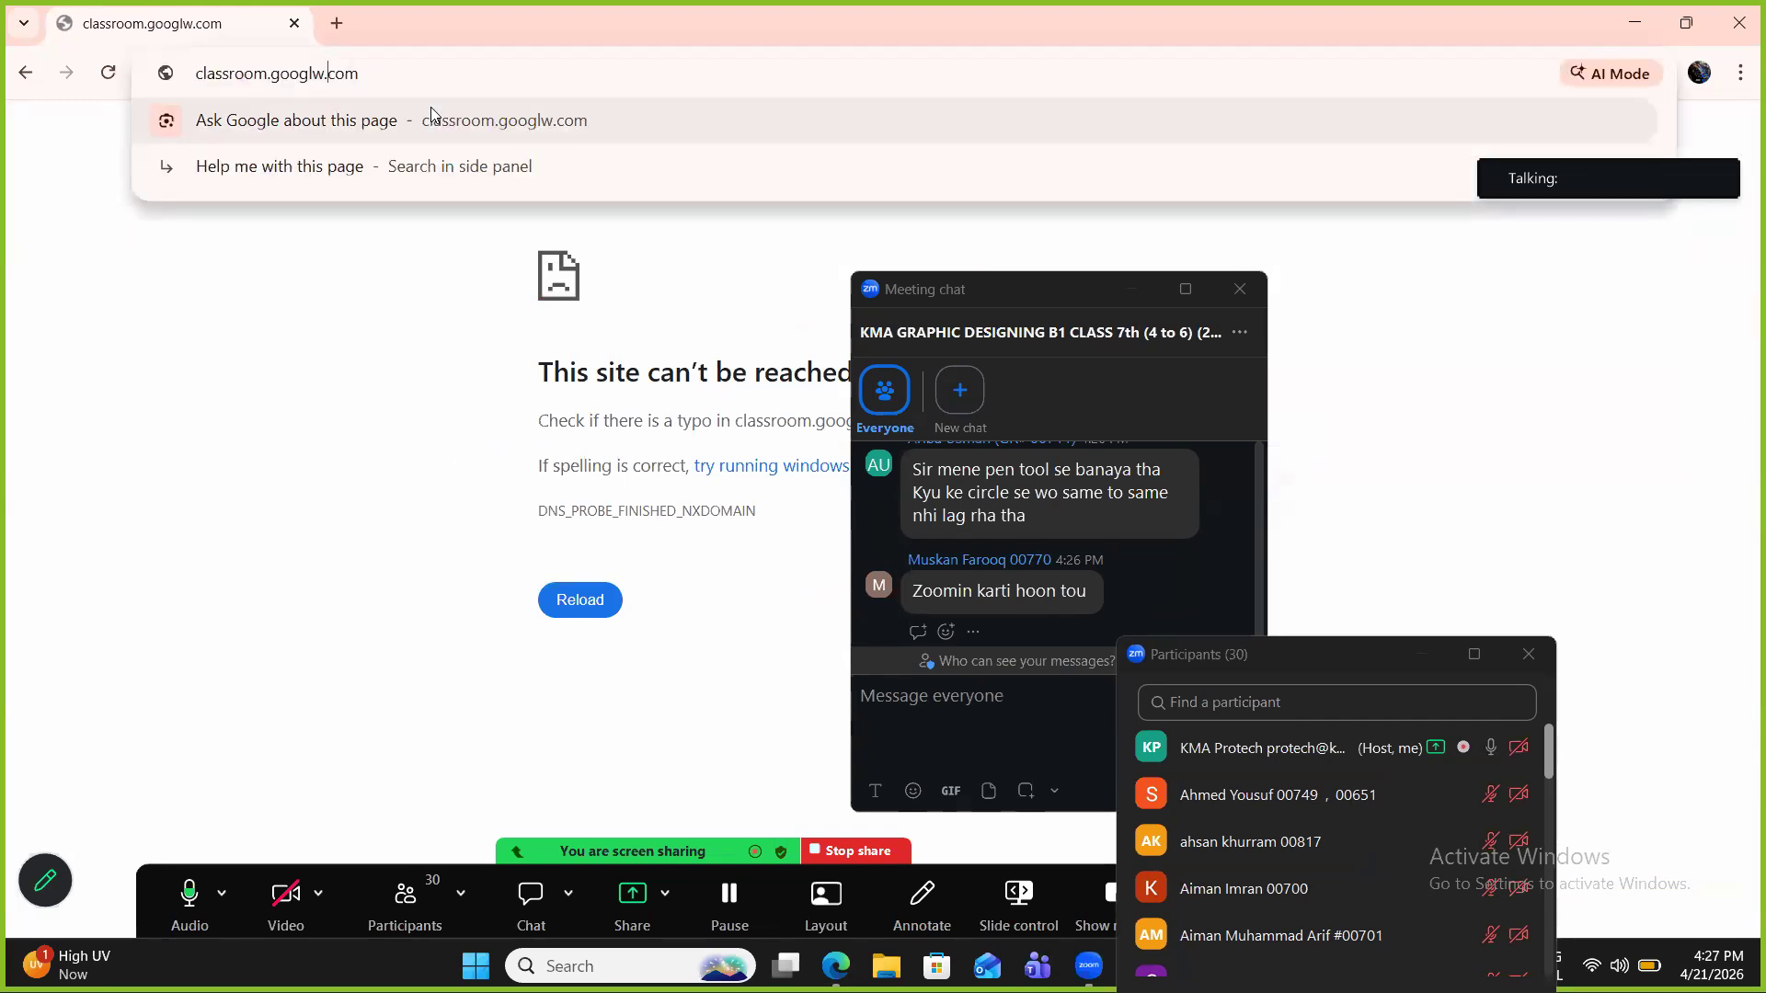
key(BackSpace)
text(e)
key(Return)
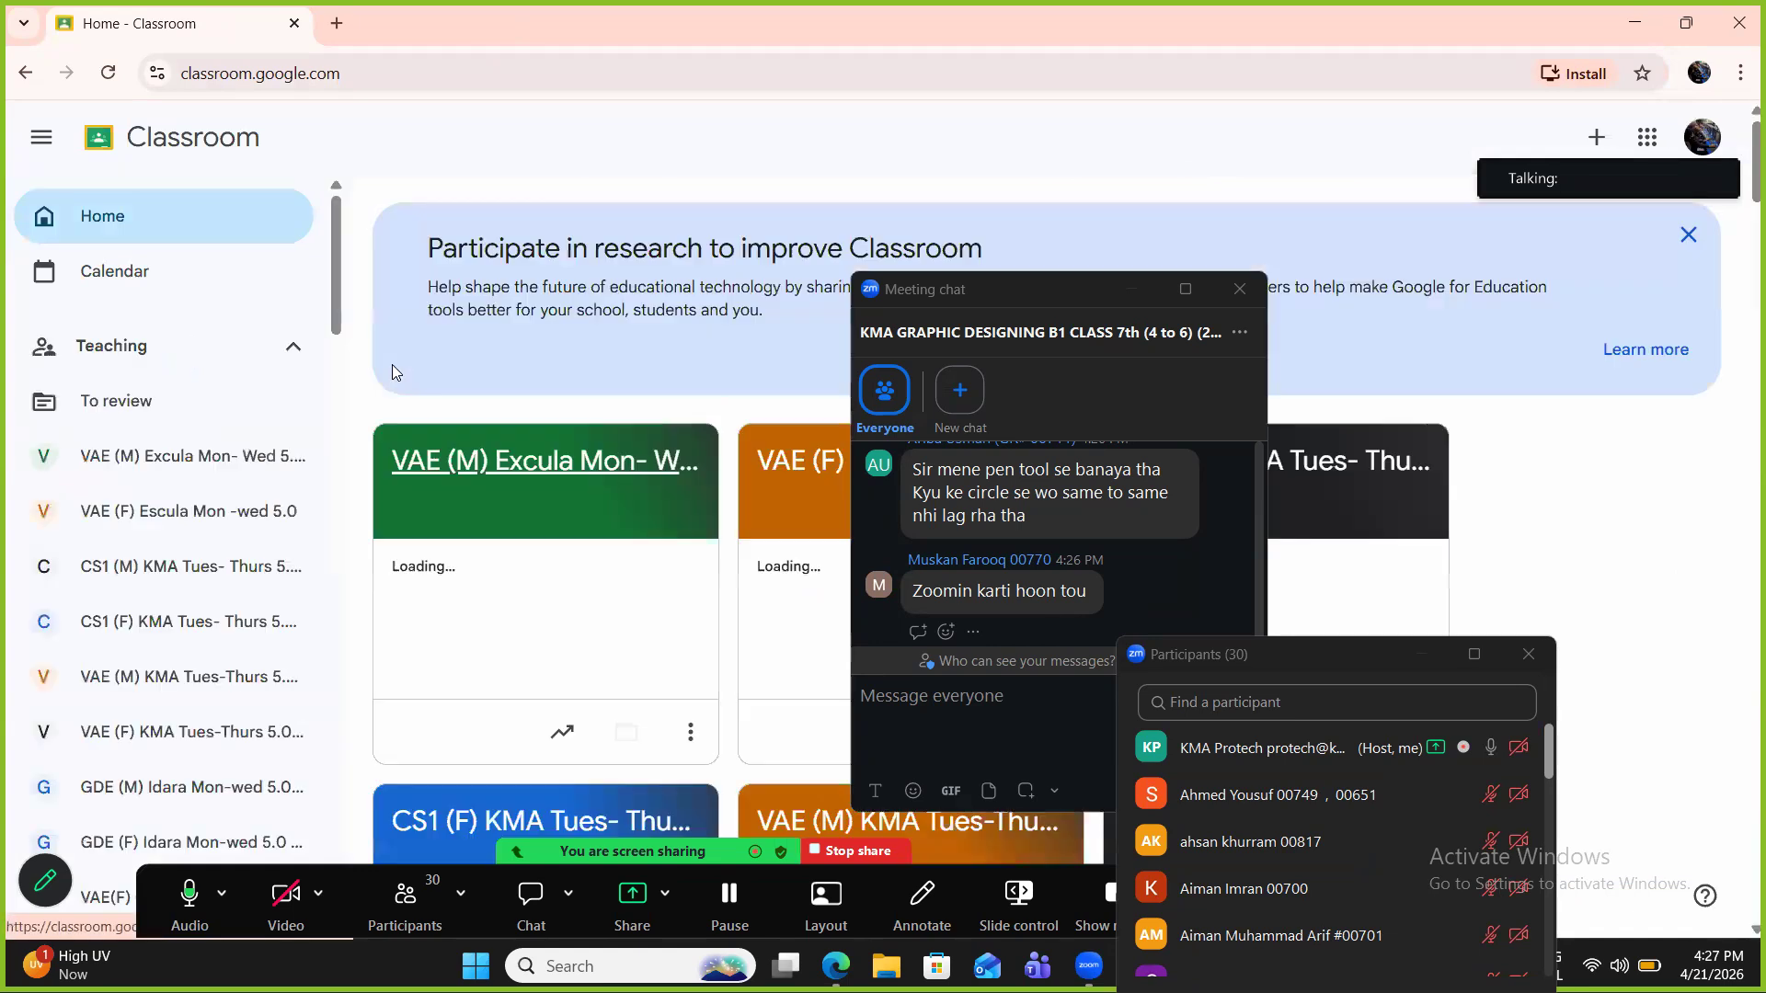
Open the GDE (F) Sat- Sun 4.0(S) class and expand the Color theory material in its classwork.
scroll(230, 405, down, 10)
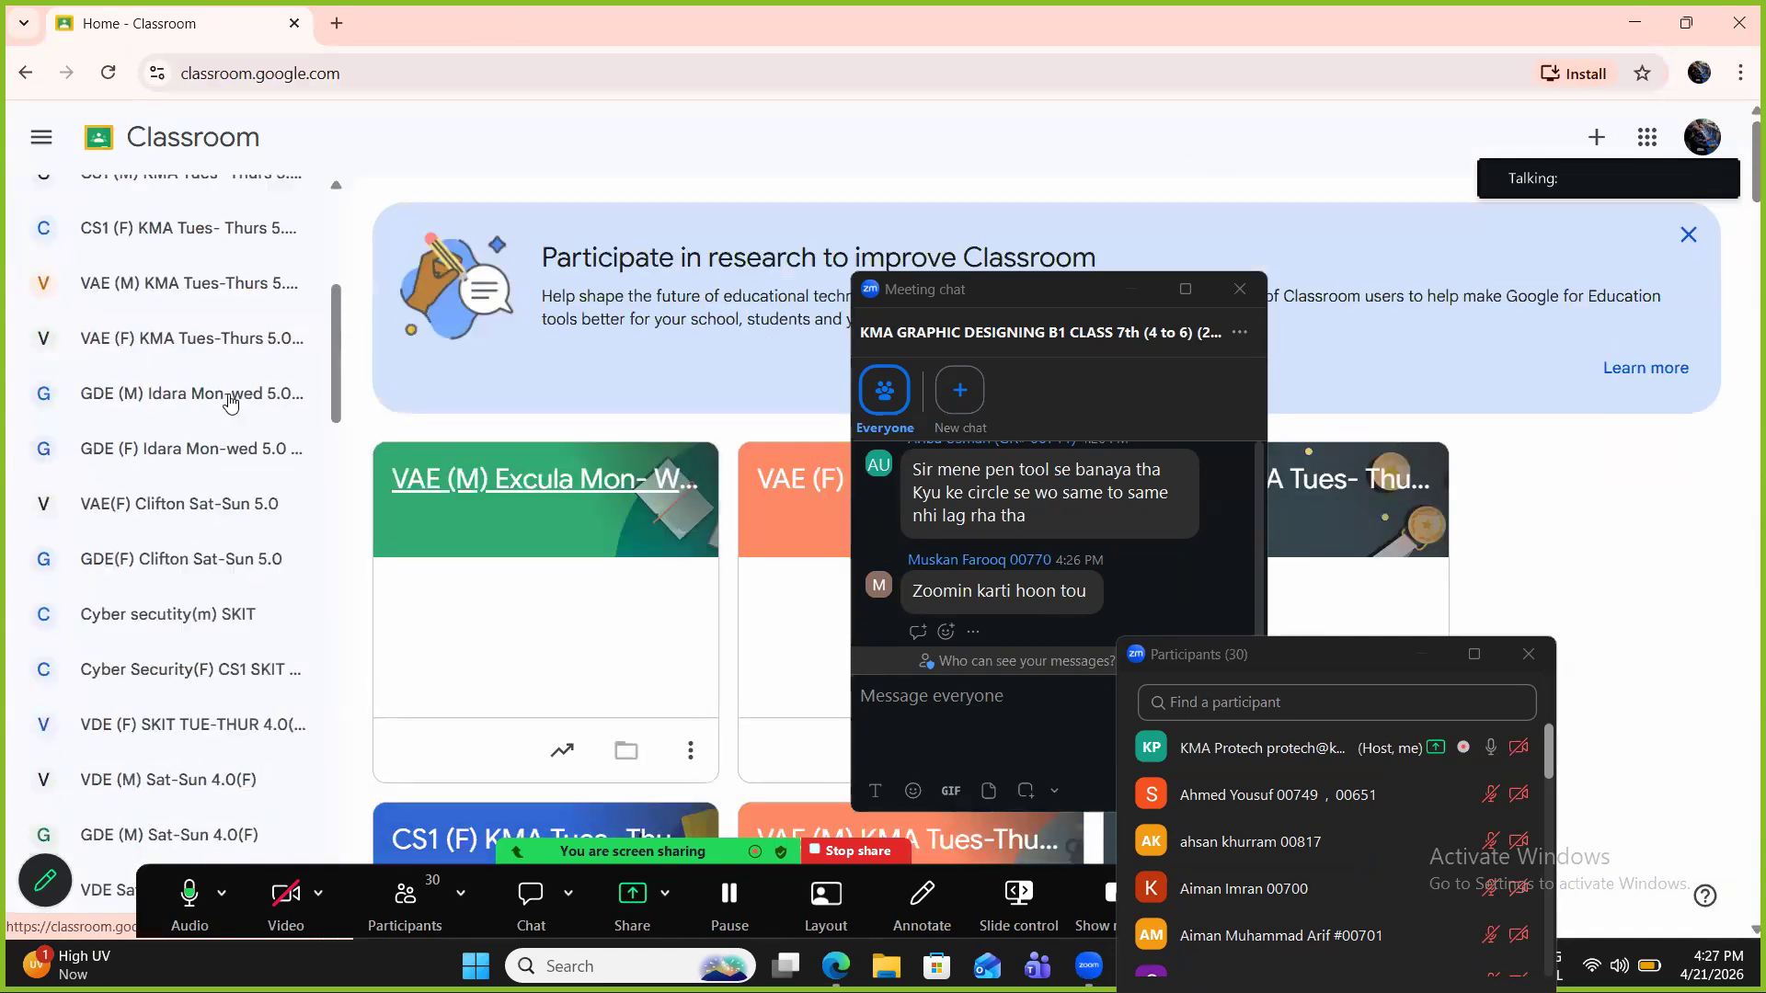
click(190, 465)
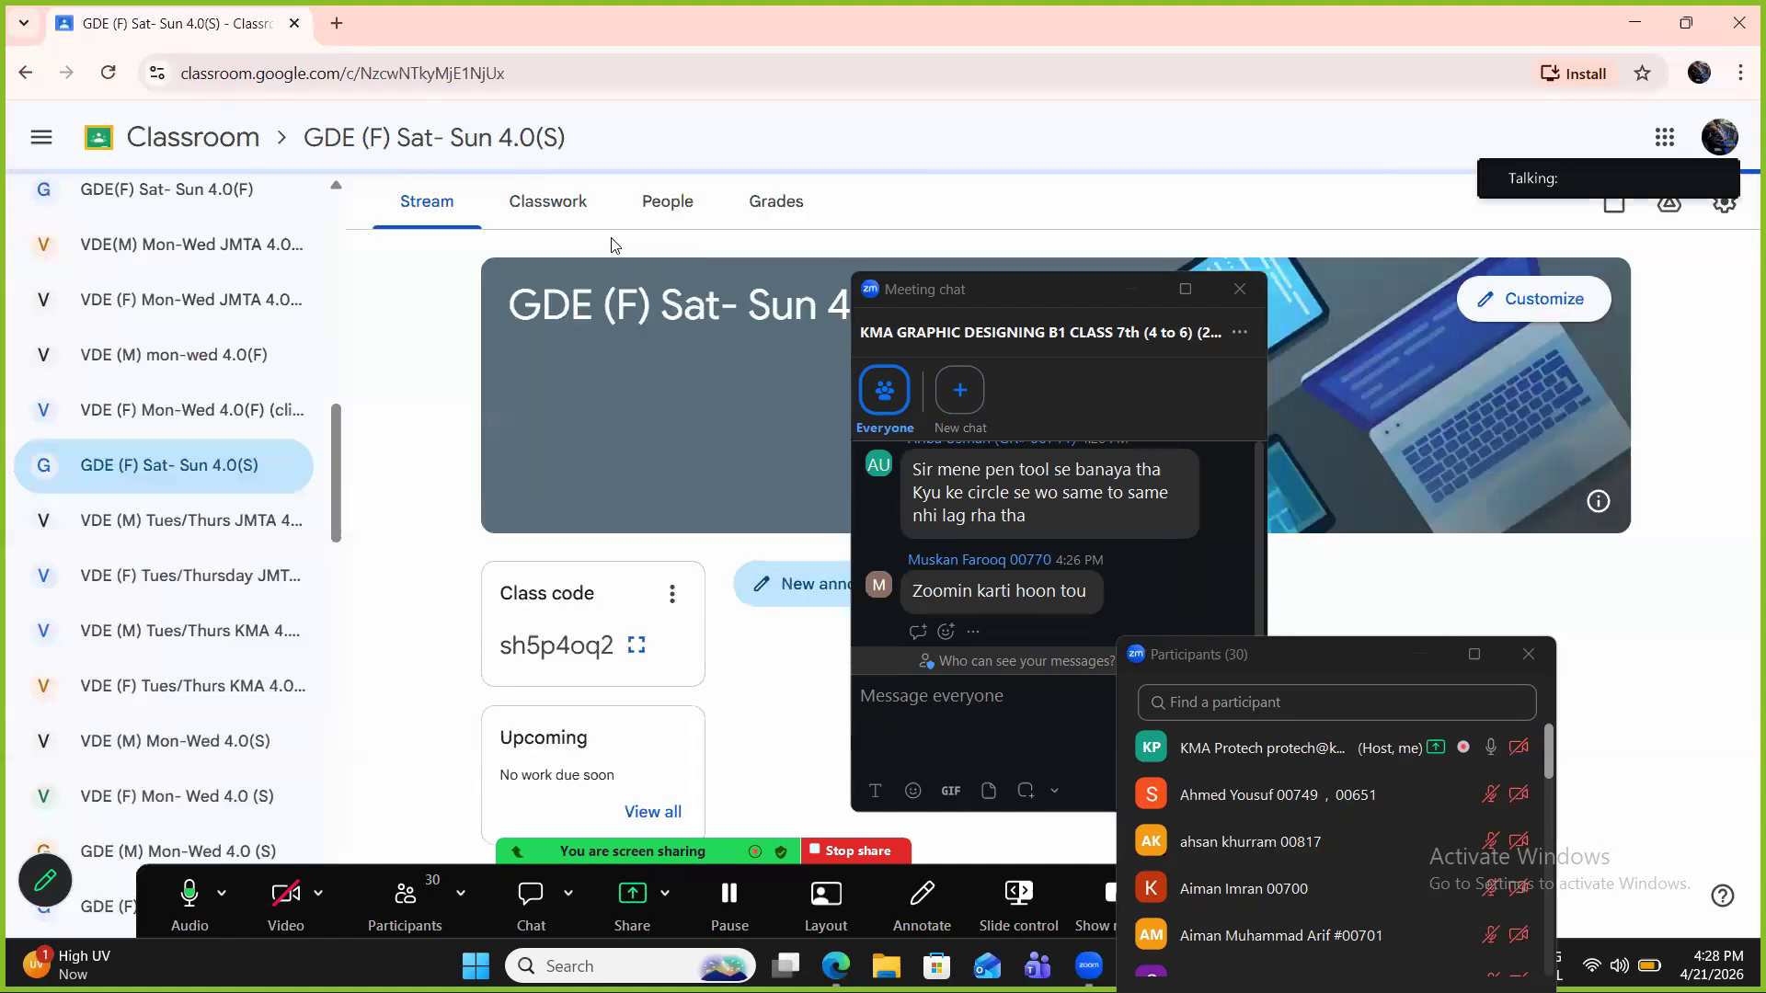
click(551, 211)
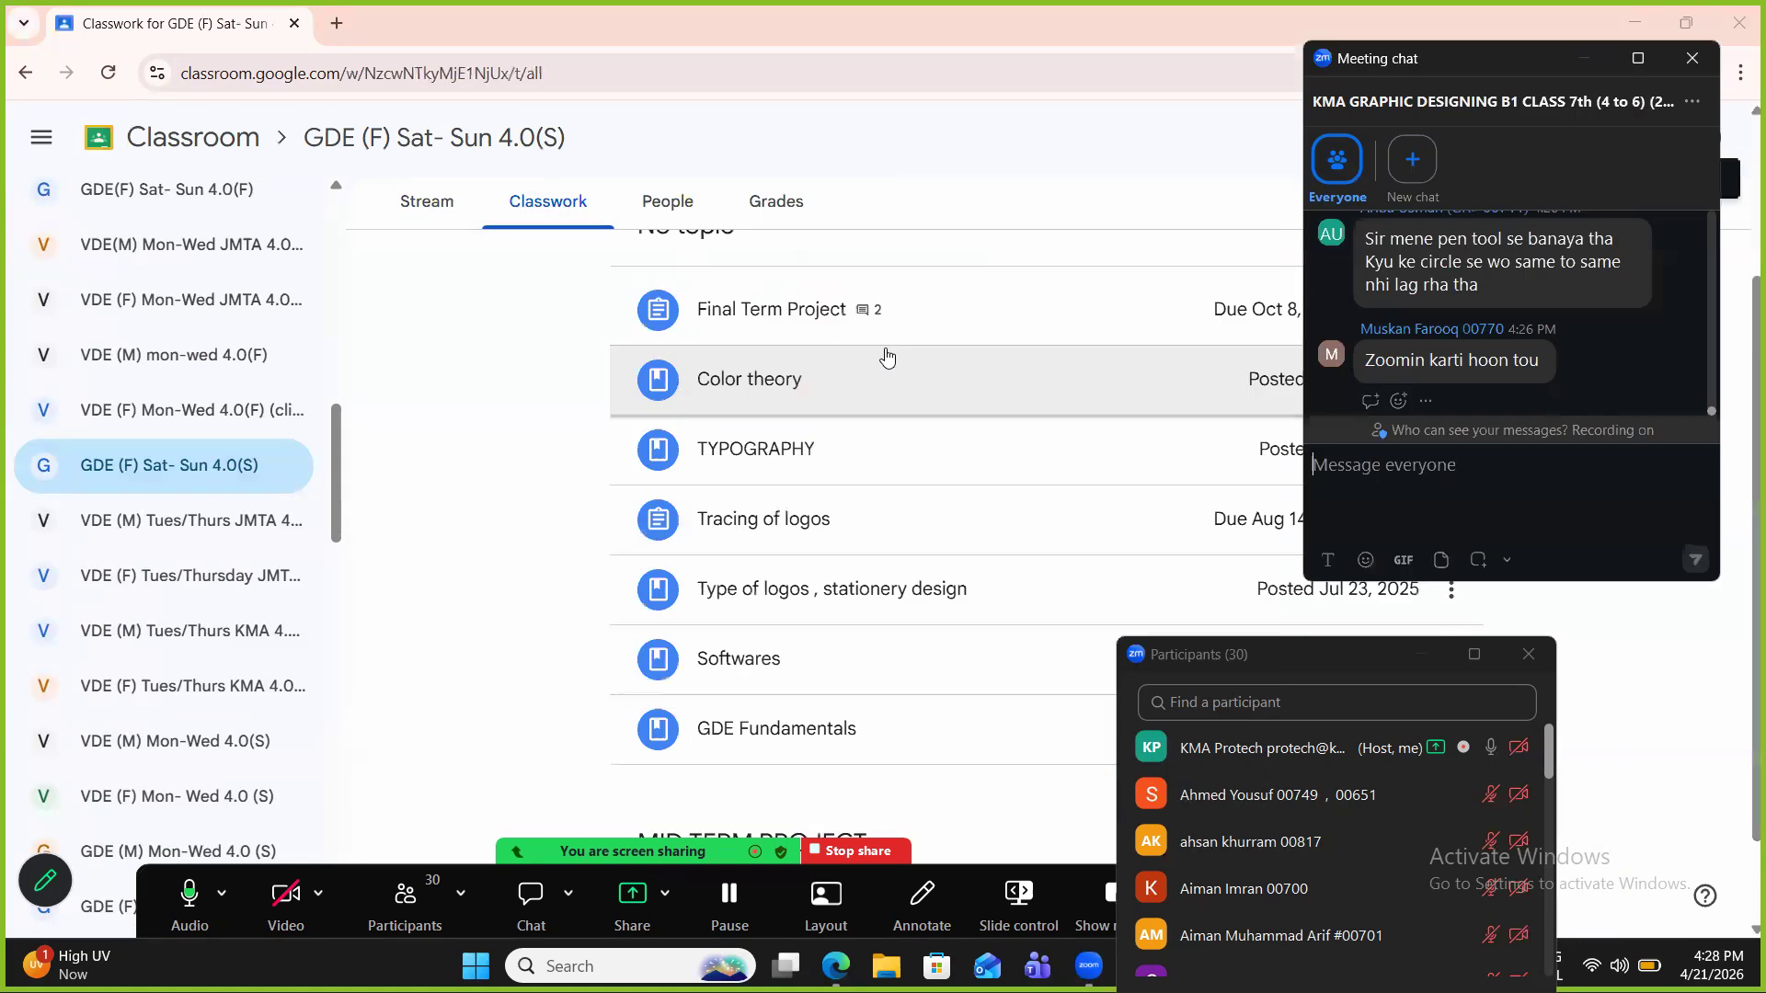
click(860, 403)
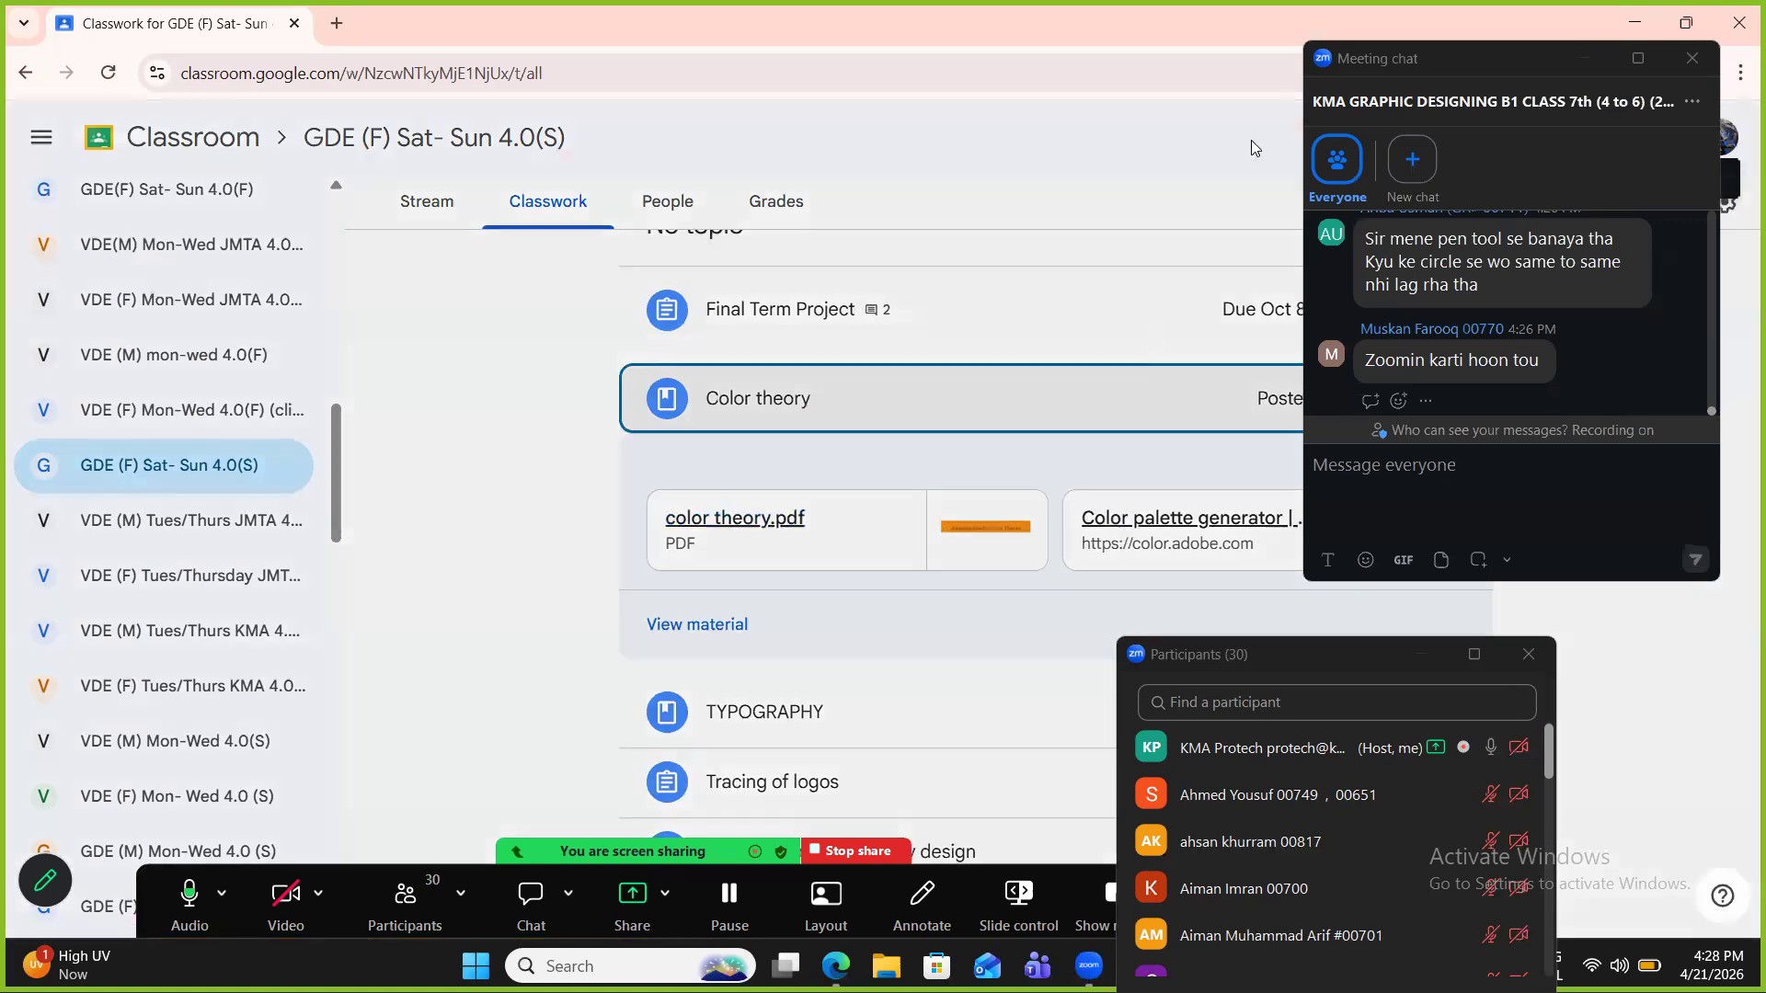
Open the material's color theory.pdf in its own browser tab and skim the first pages.
click(1716, 139)
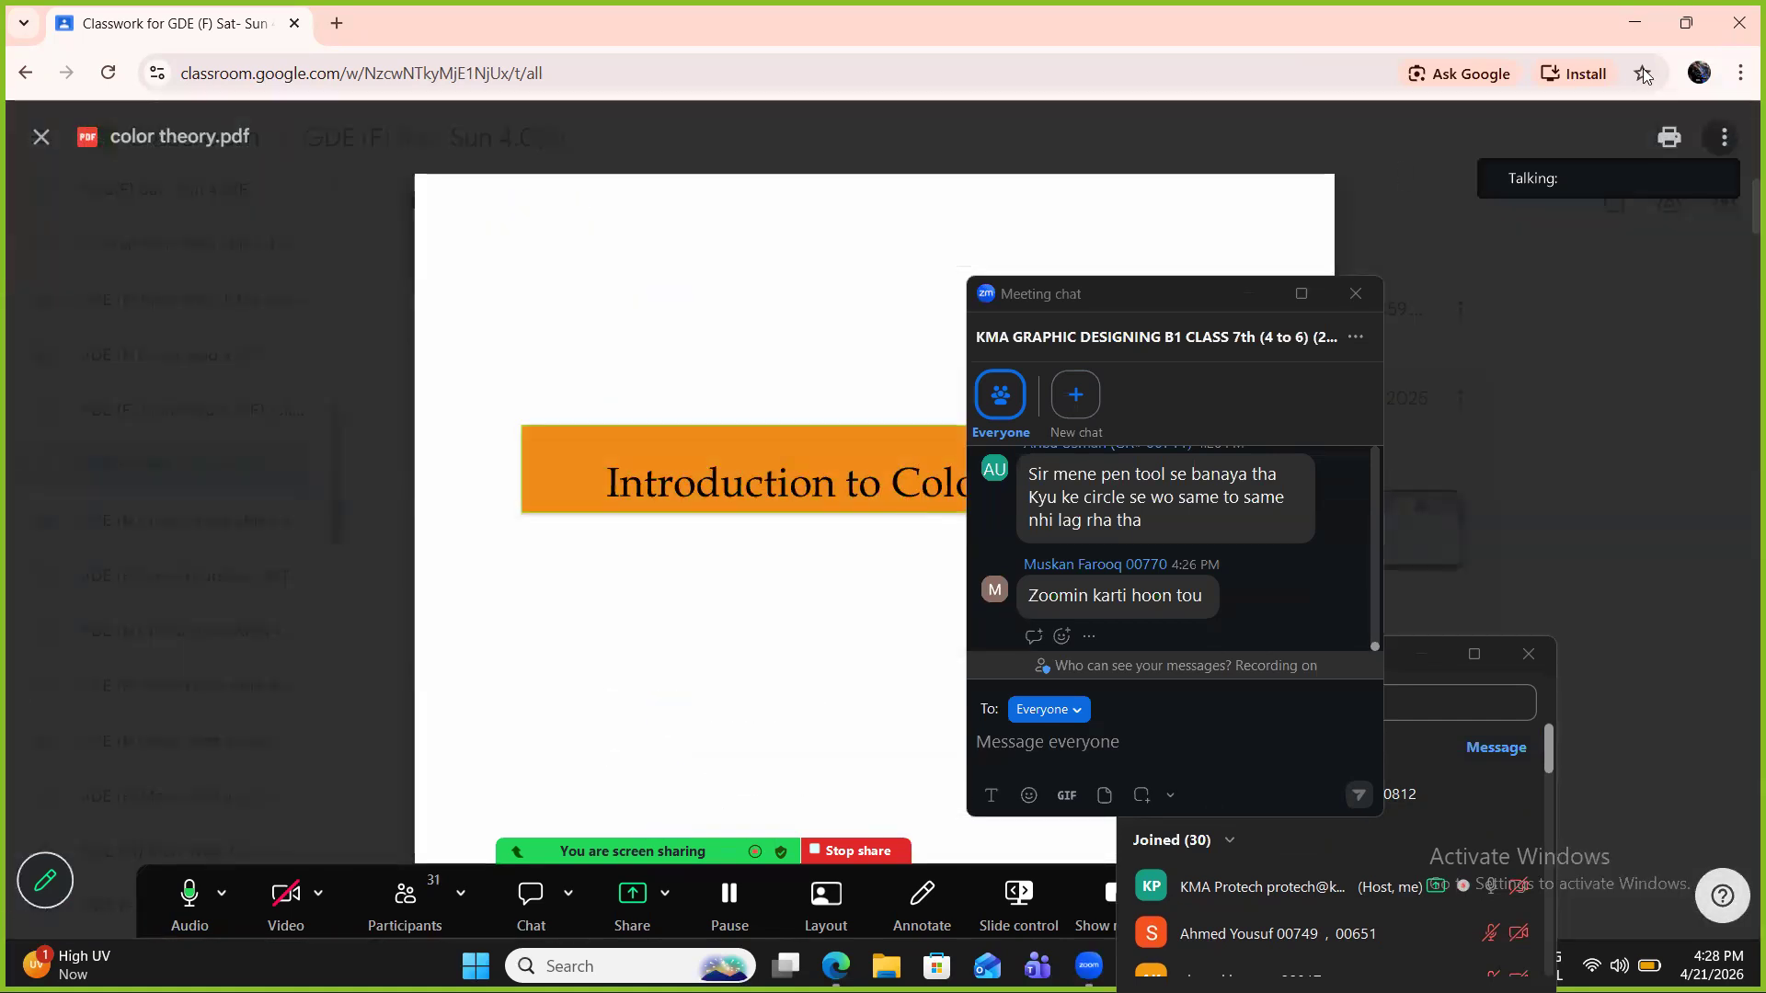
click(1716, 138)
click(1716, 138)
click(1716, 138)
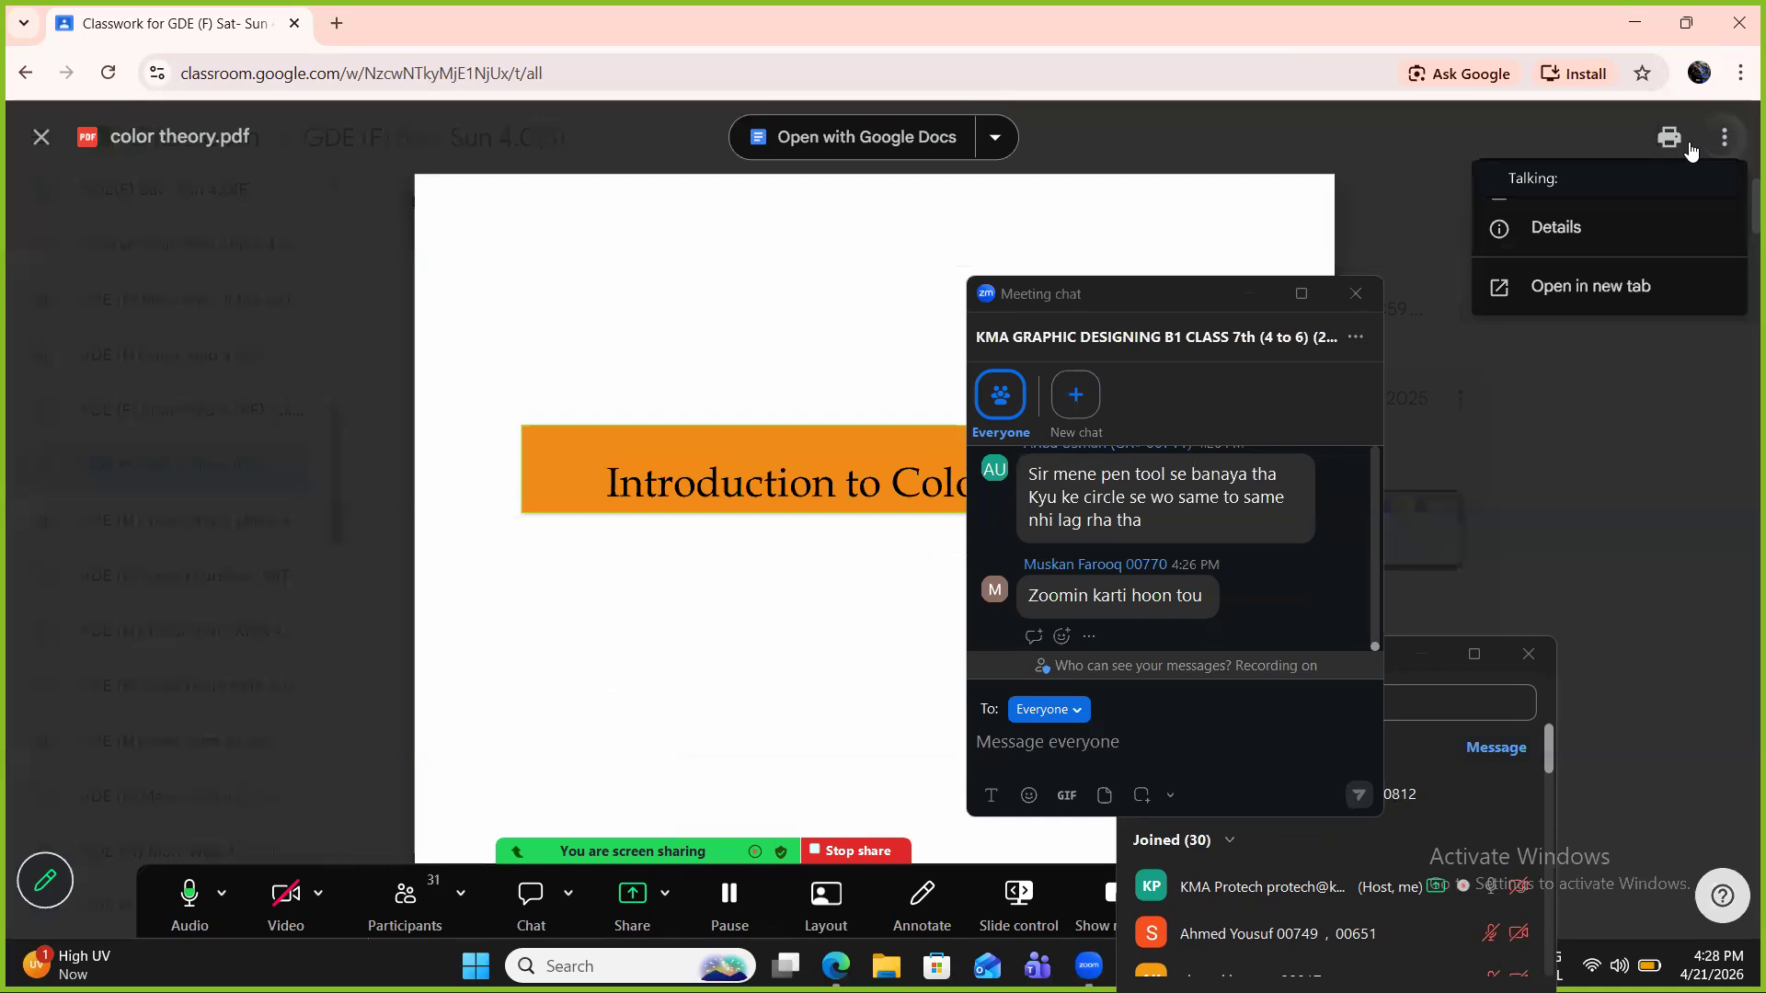
click(1609, 144)
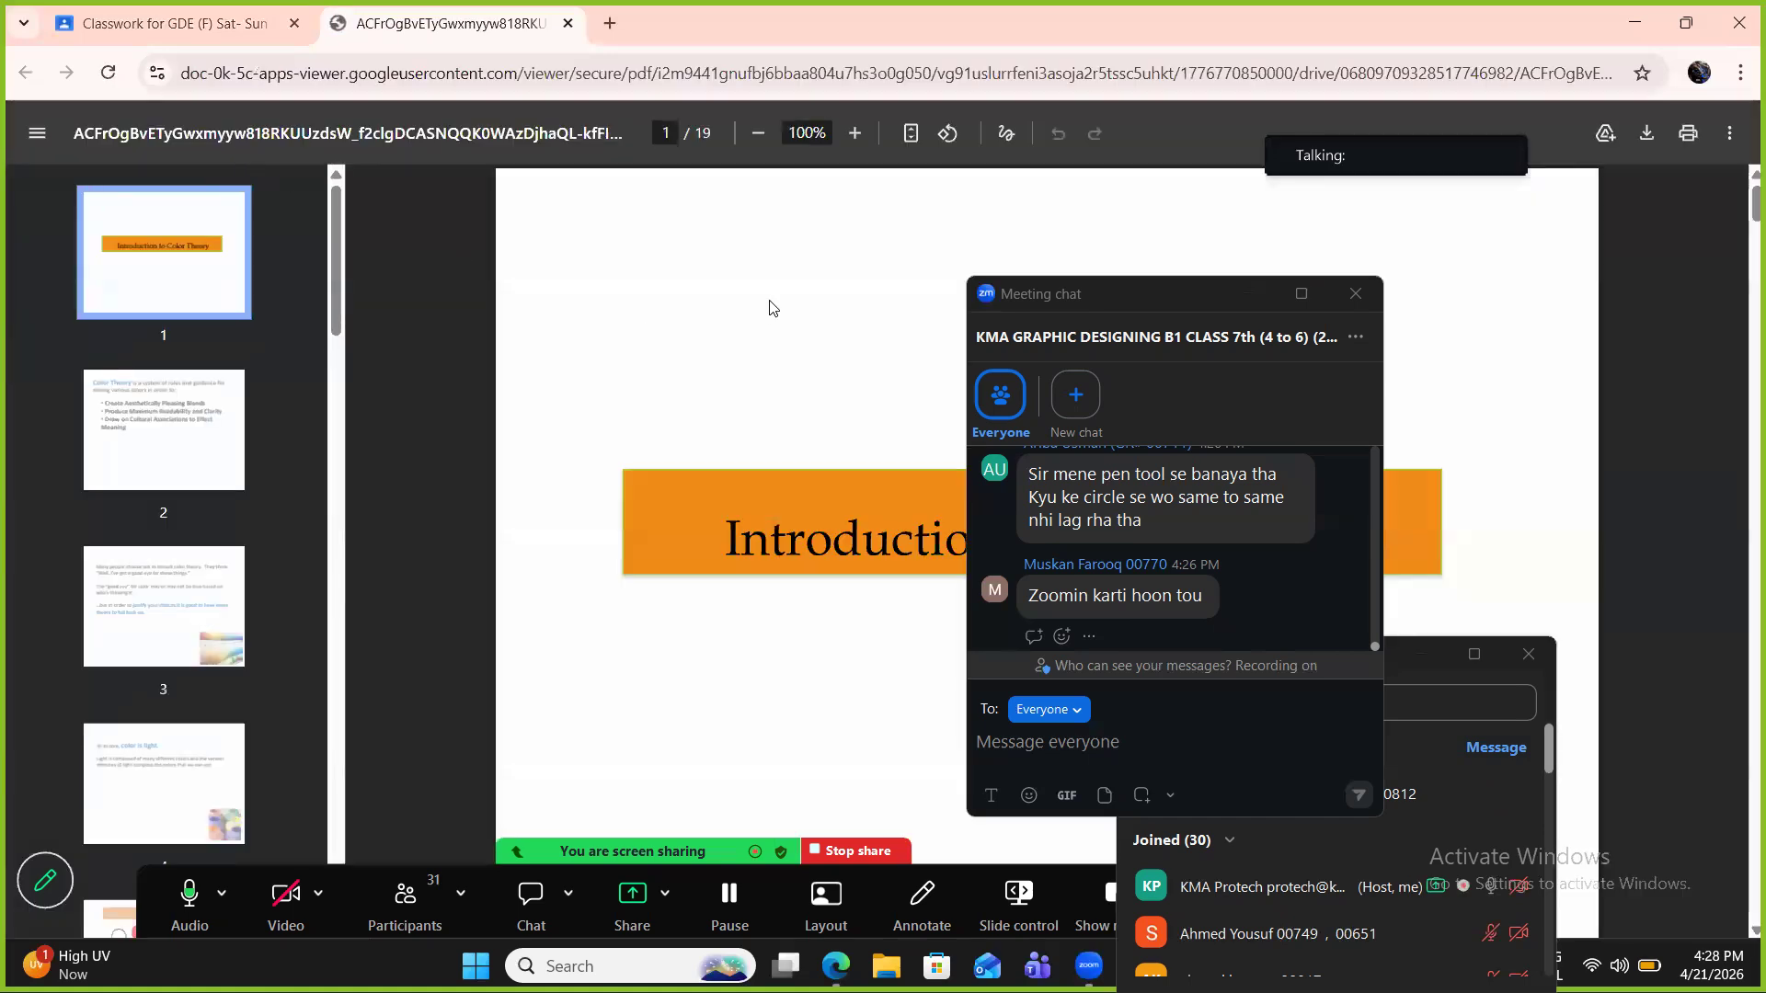
scroll(764, 307, down, 15)
scroll(764, 307, up, 10)
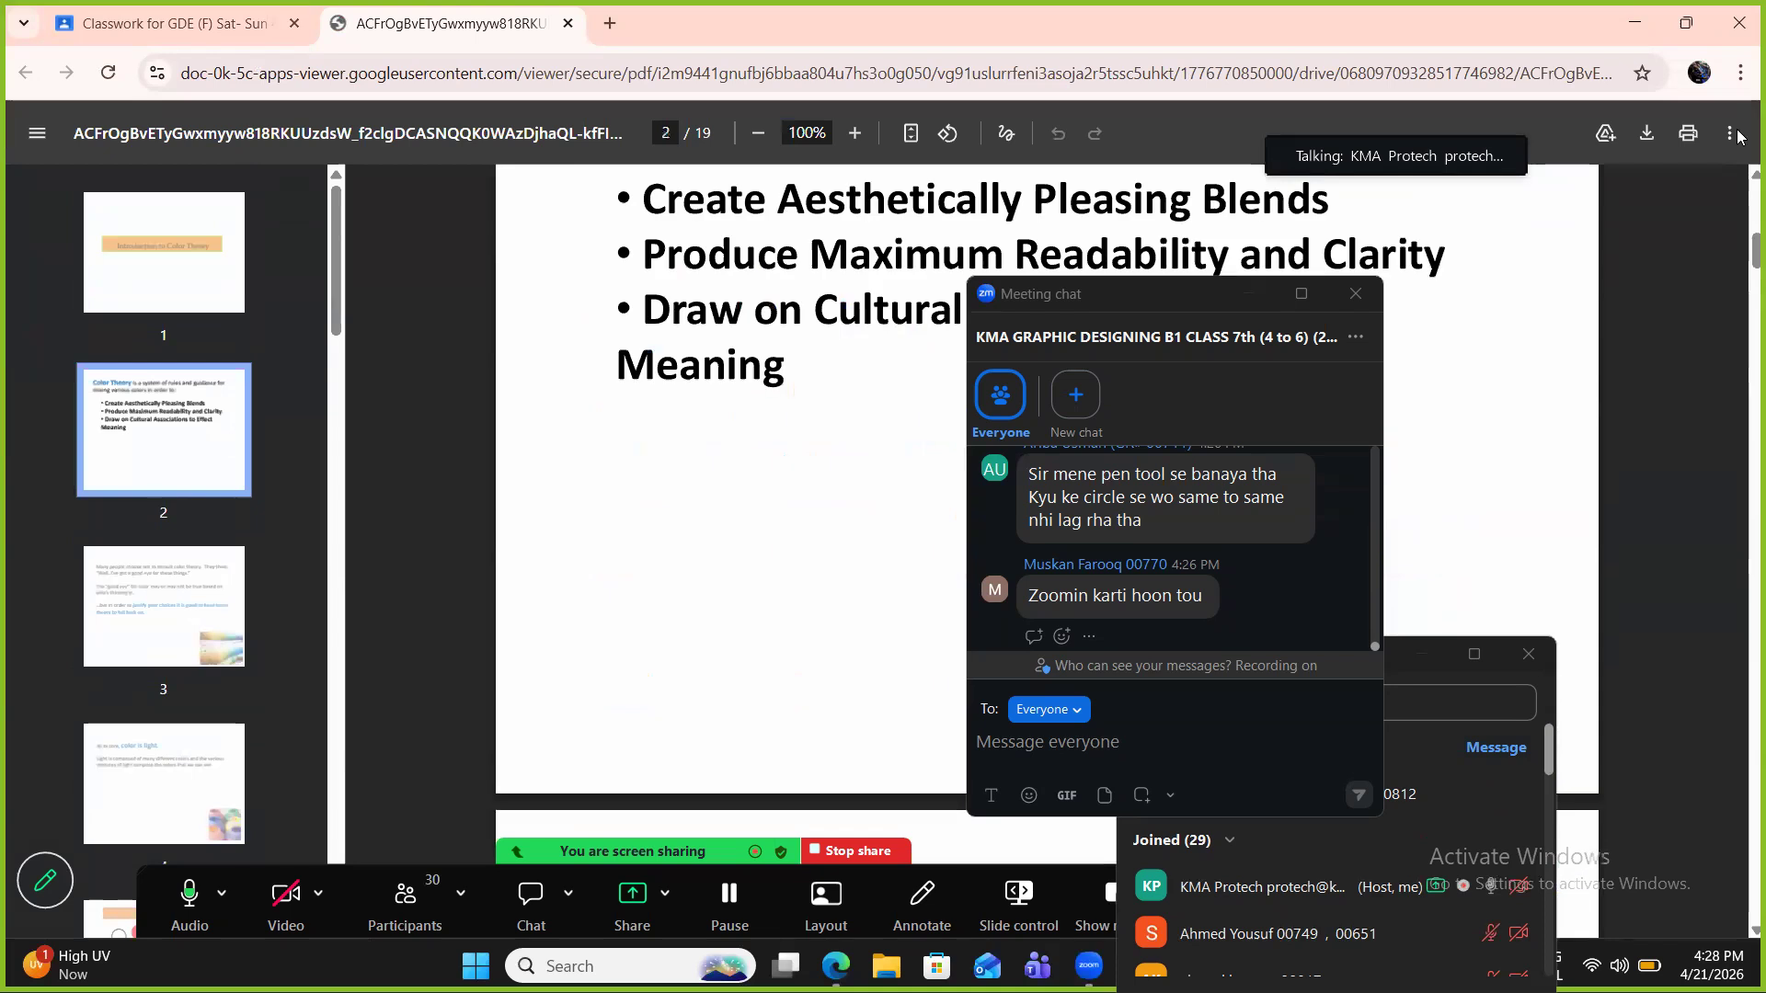
Download the PDF to the Downloads folder as color theory.
click(1648, 134)
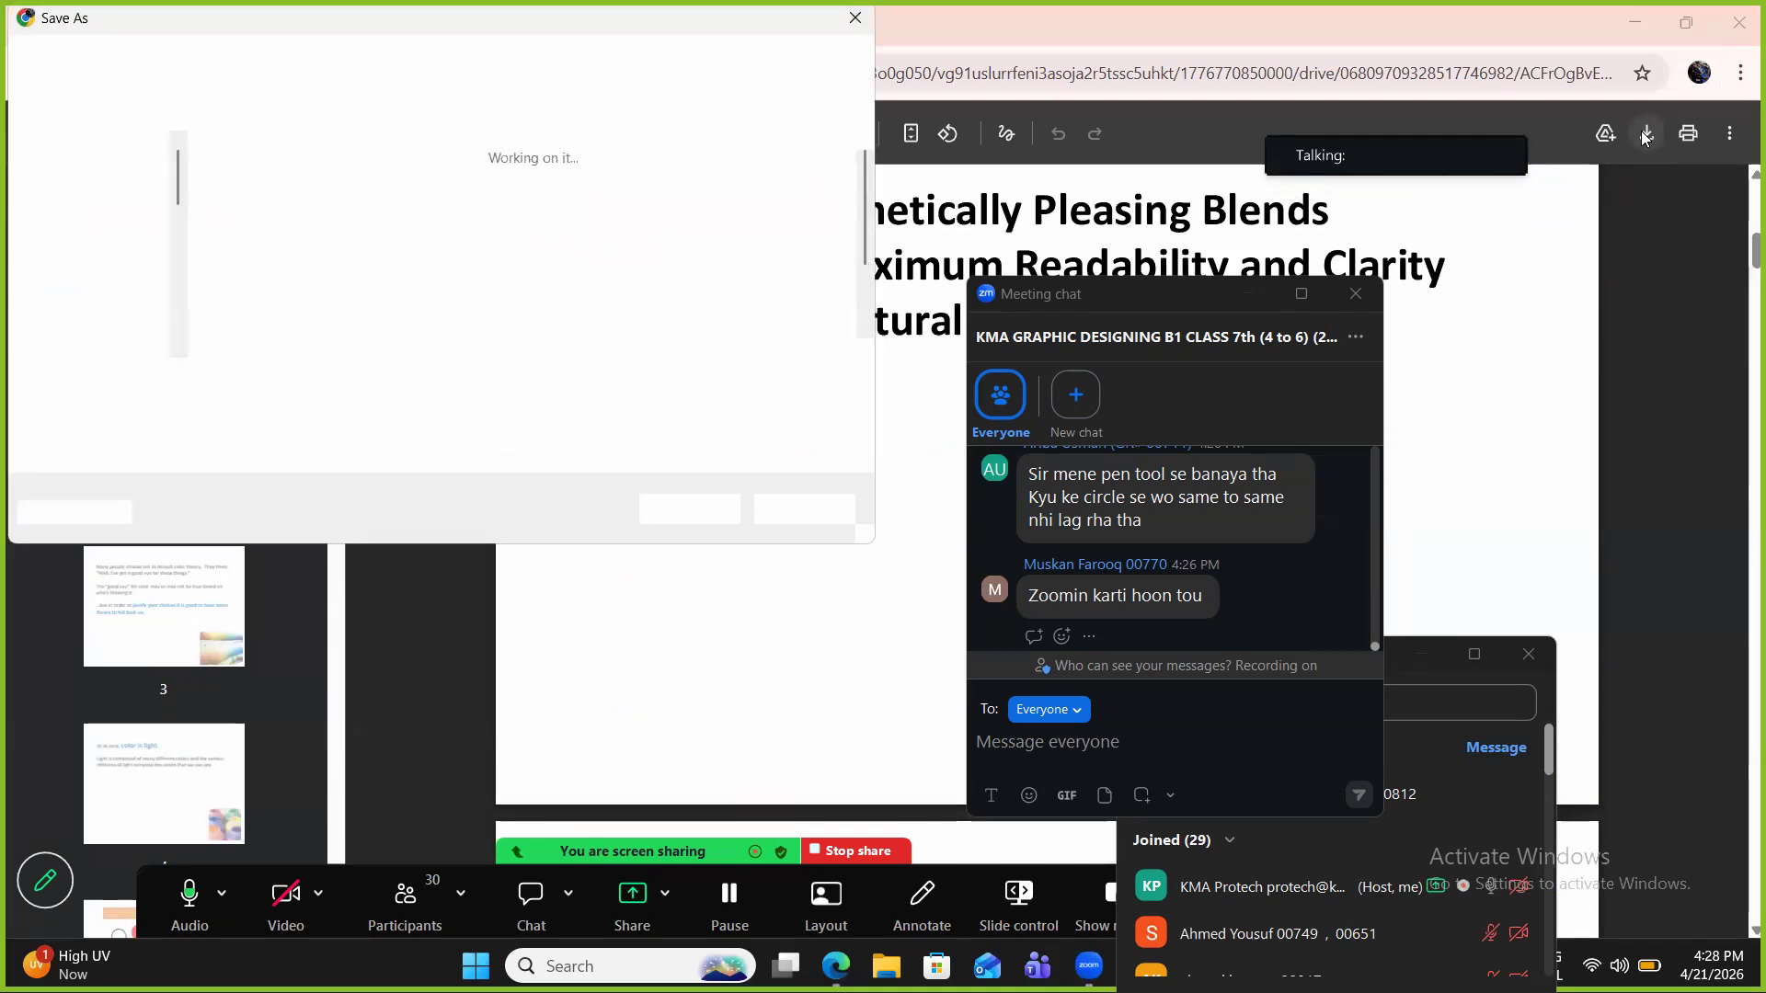
click(51, 338)
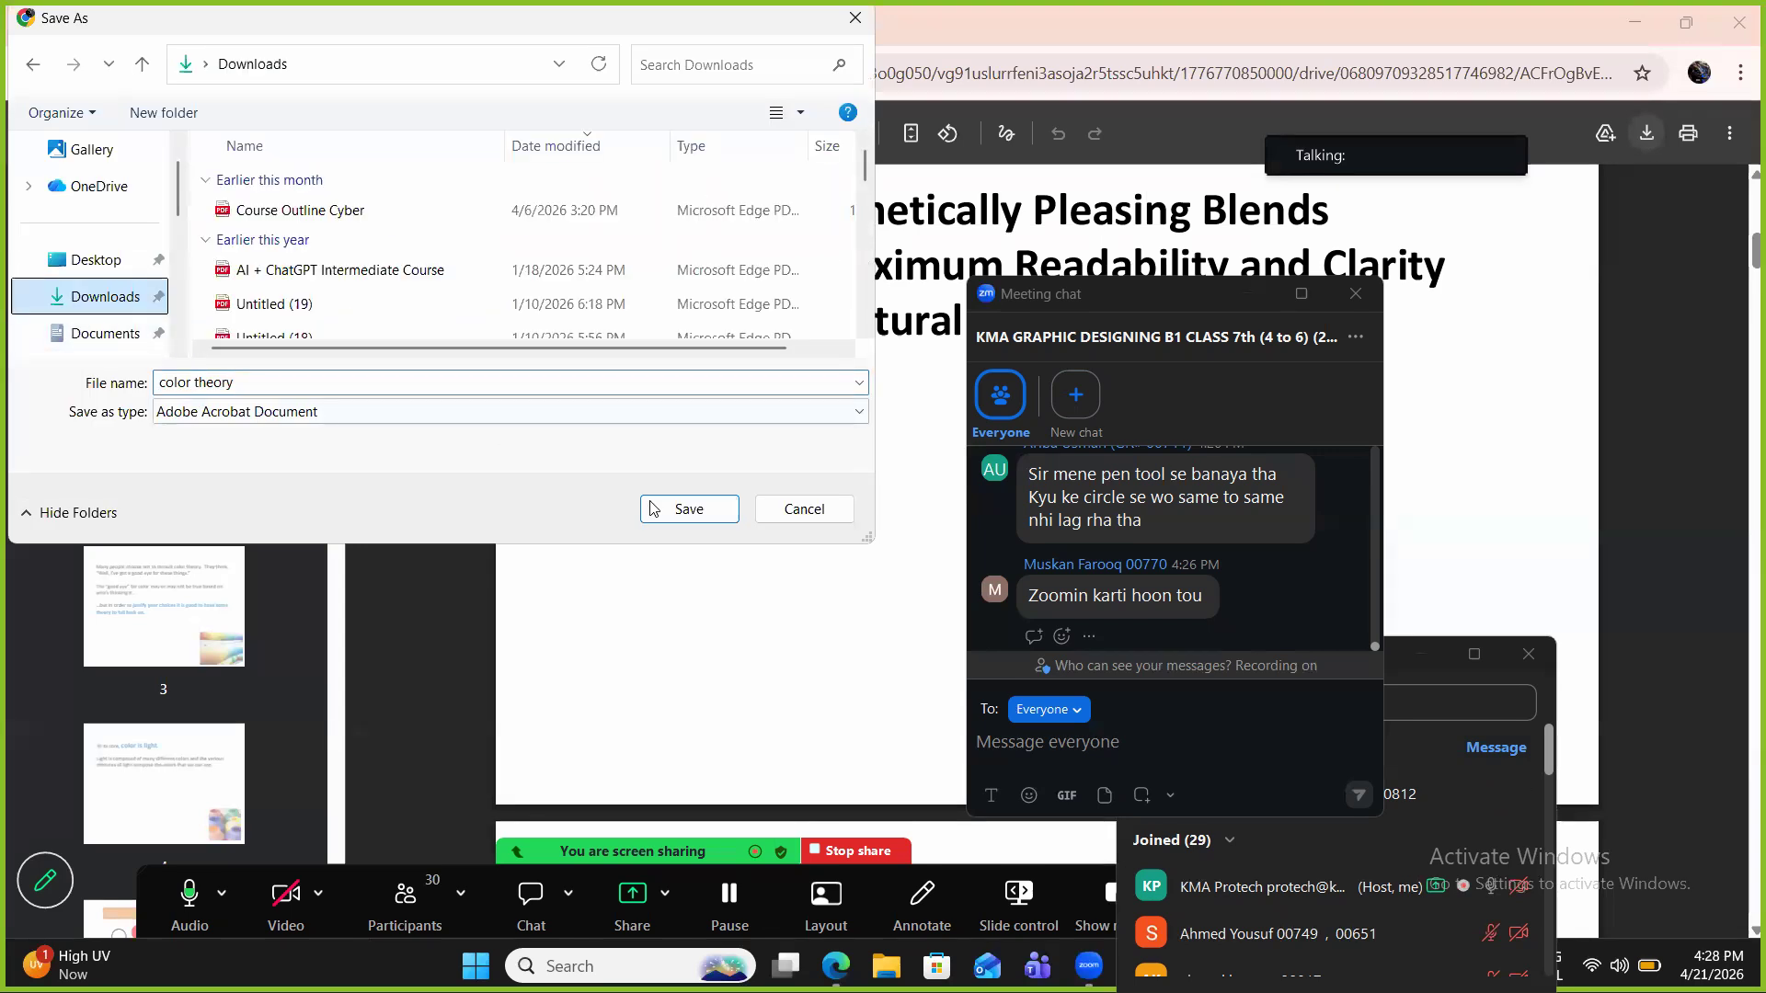
click(685, 511)
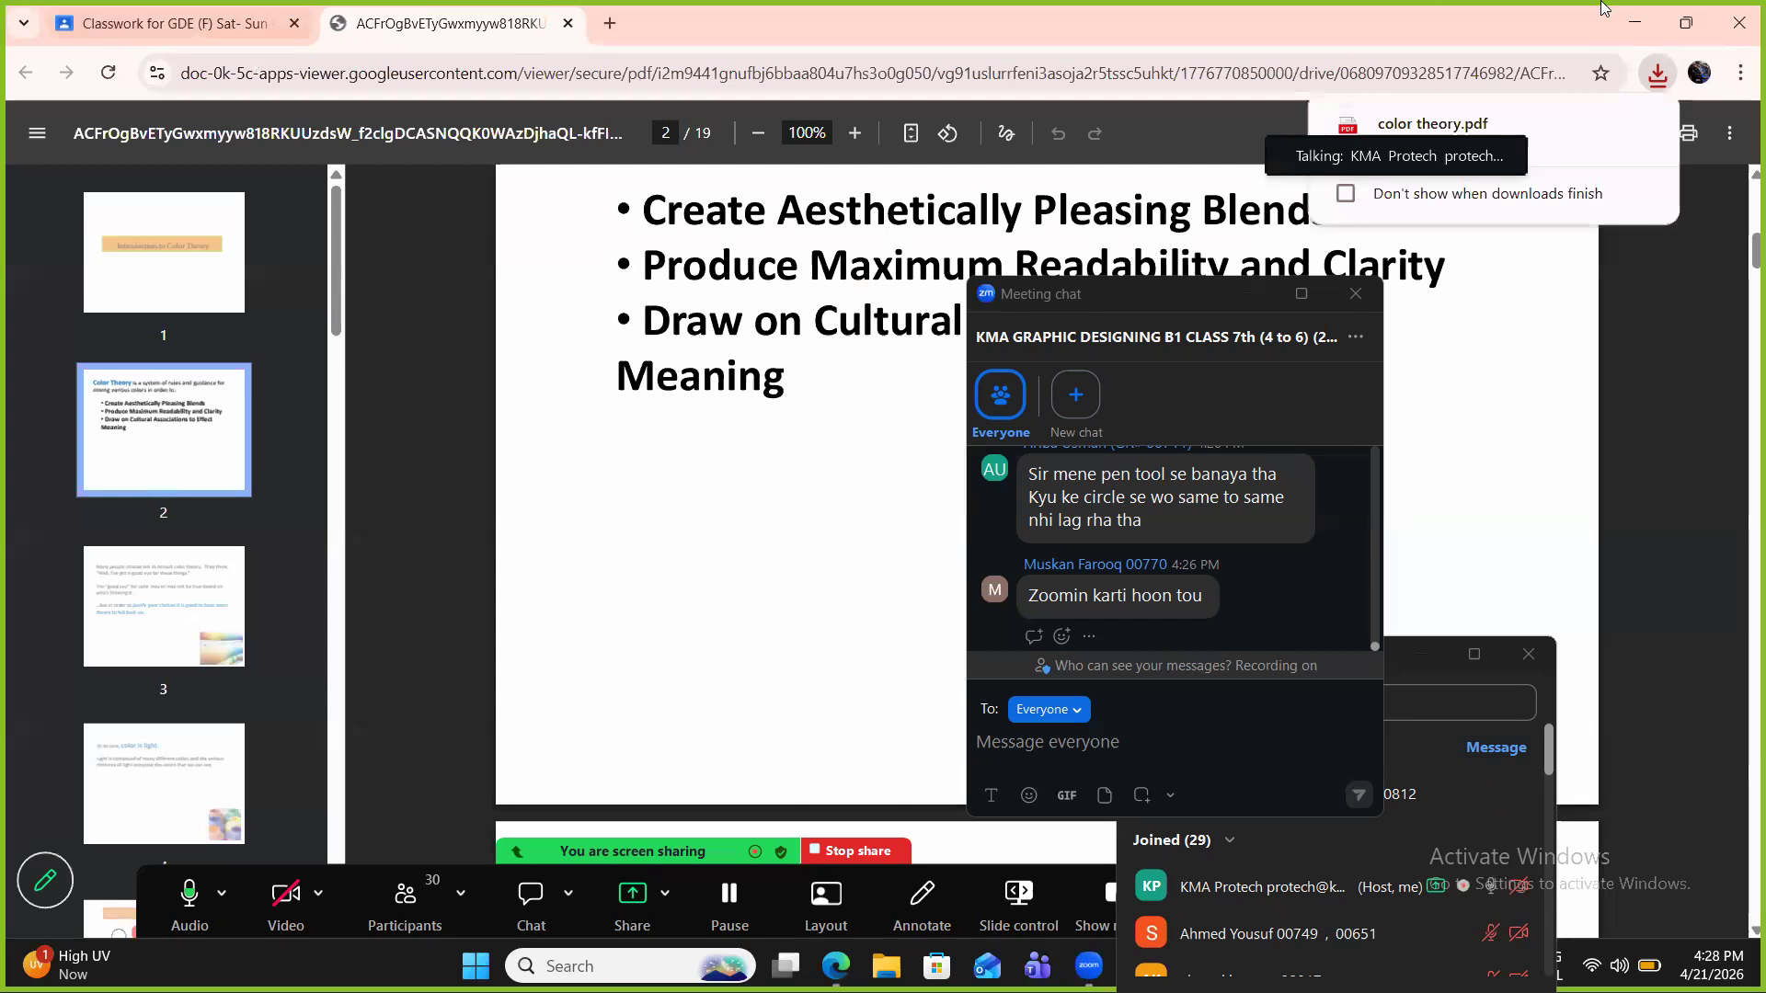
Switch back to the window with the GDE Batch #1 KMA Protech class and close its enlarged class code.
key(ctrl+w)
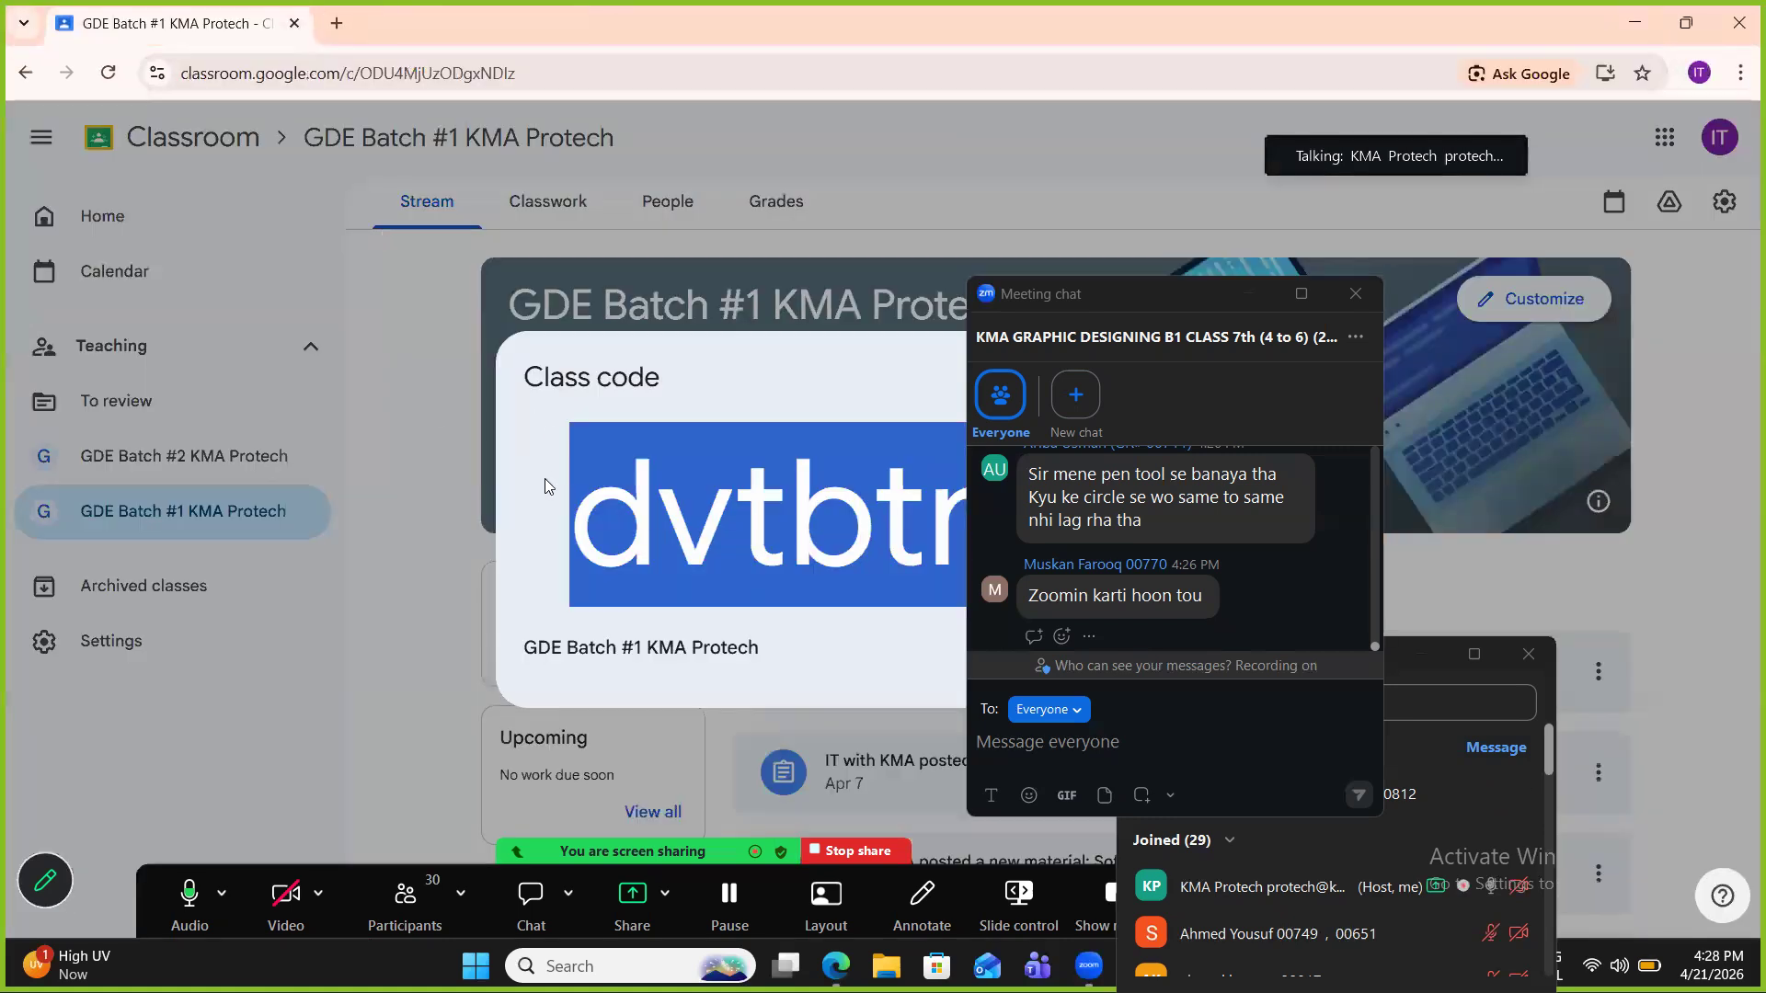
click(351, 385)
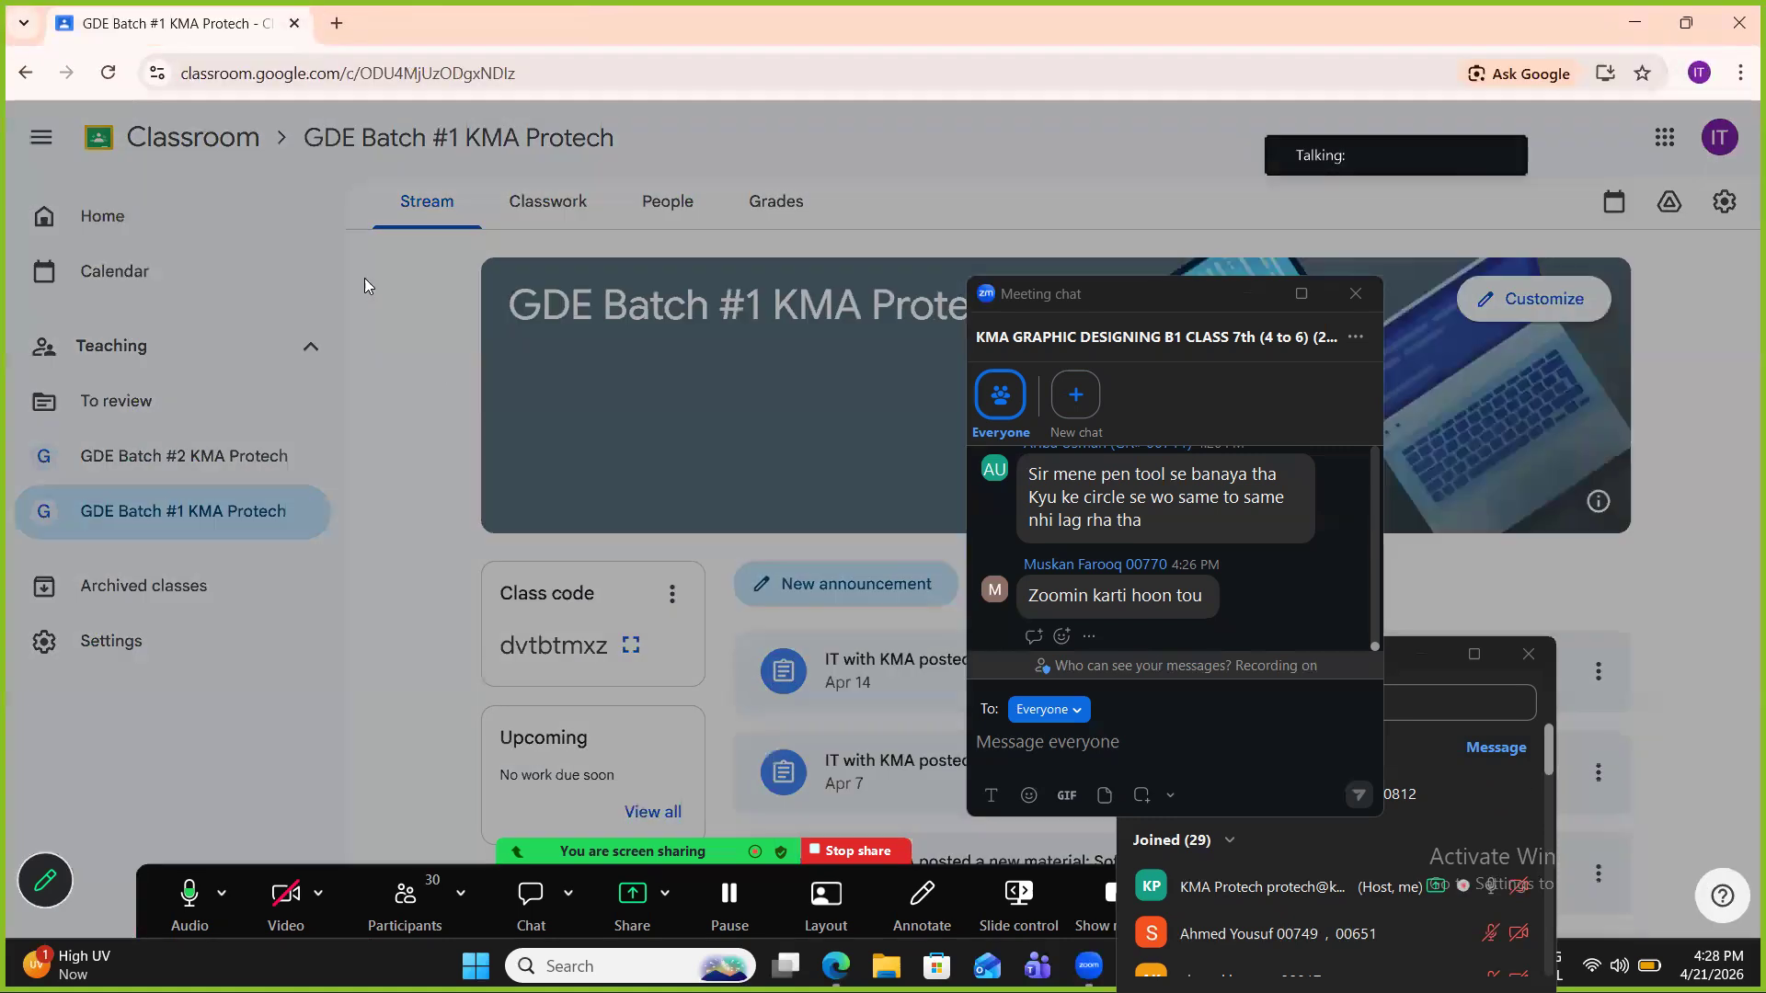
click(543, 517)
click(543, 223)
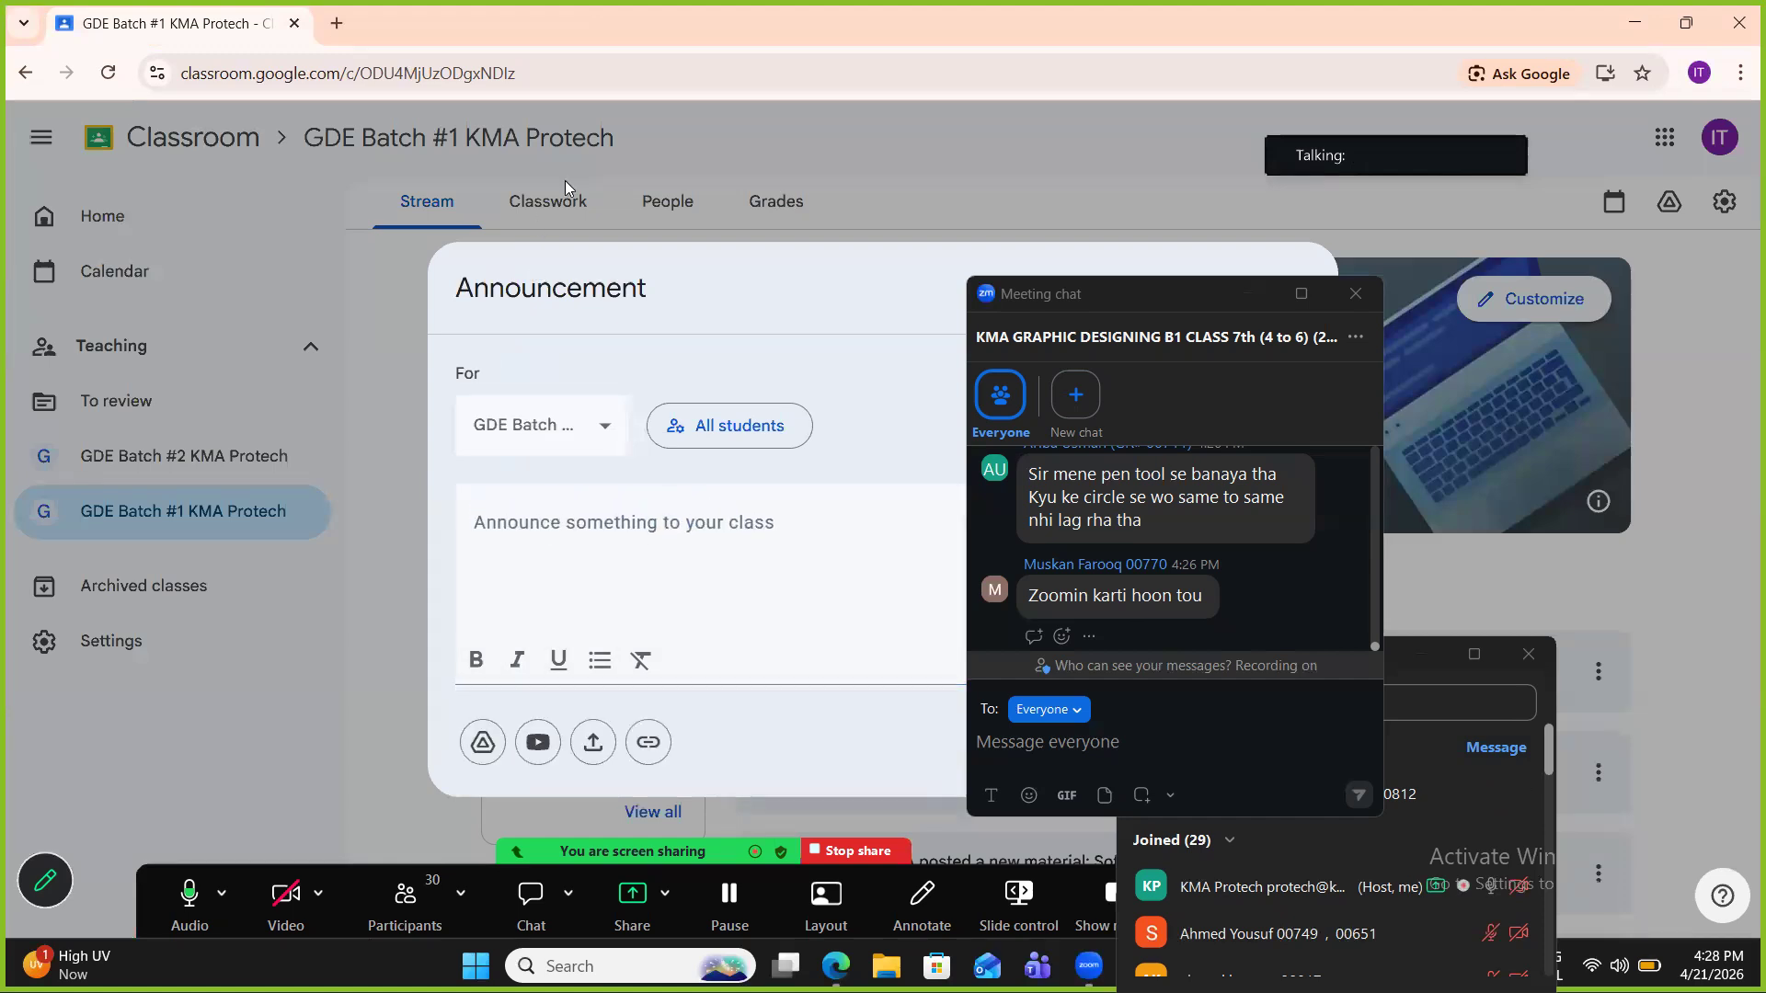
click(1279, 272)
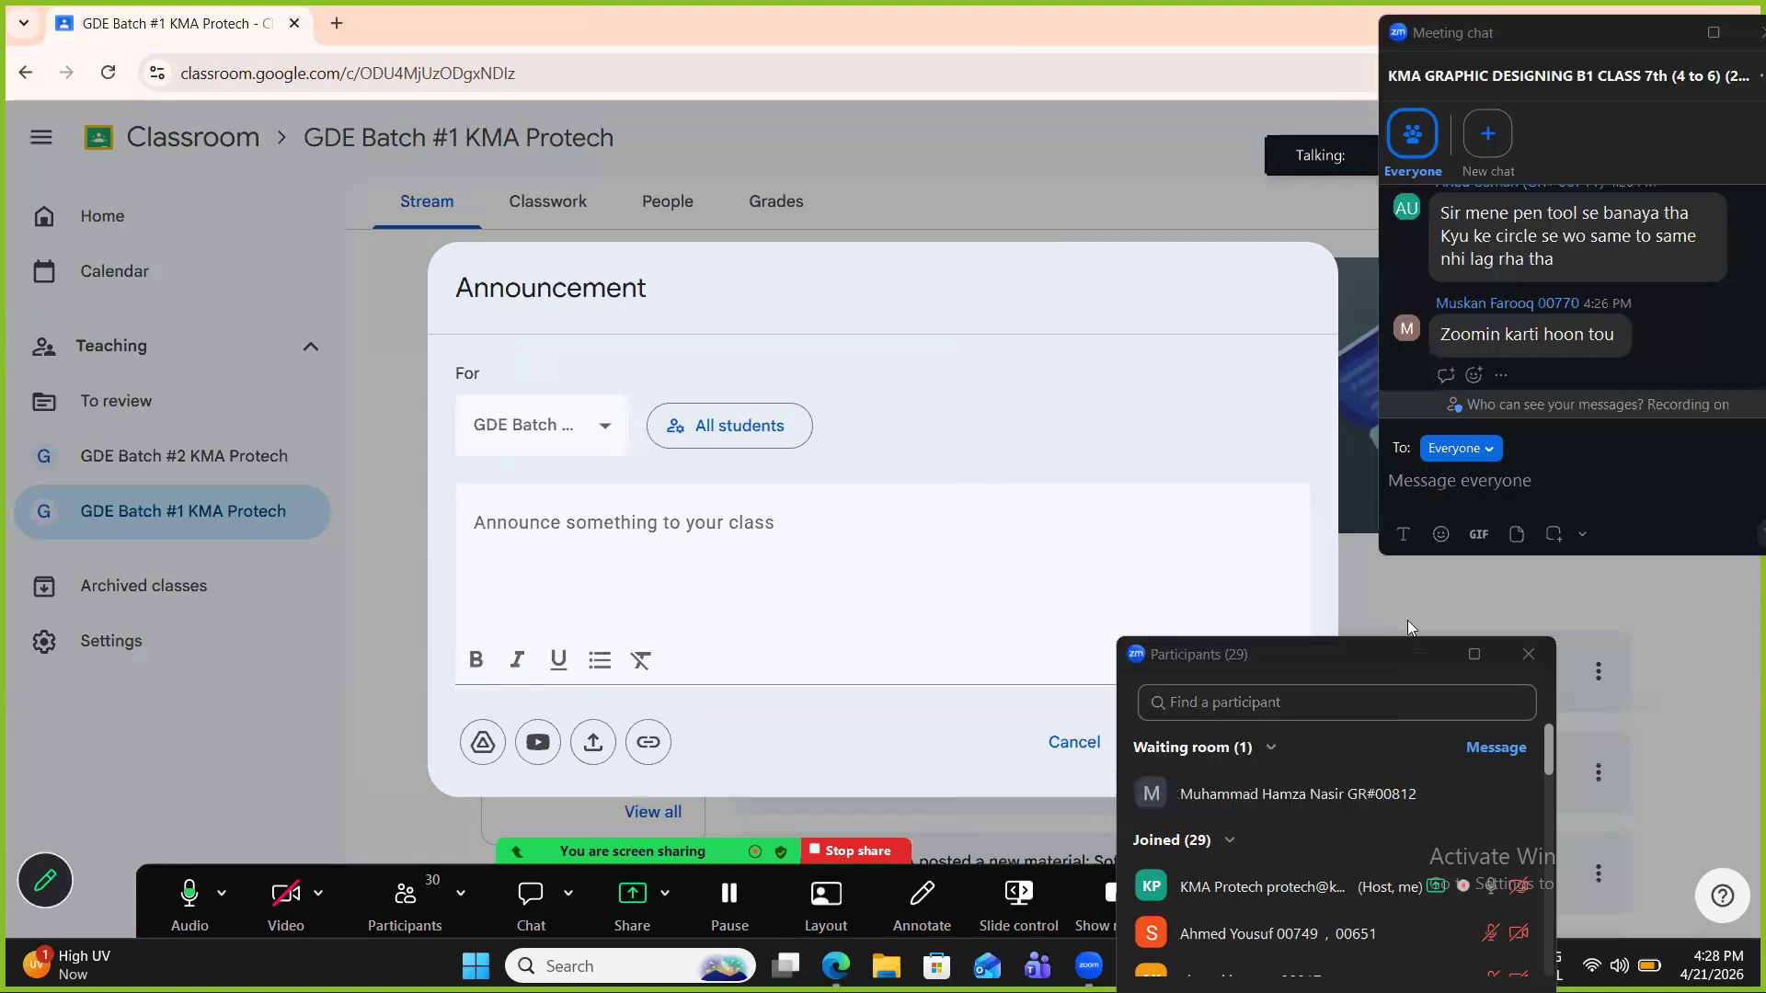
click(1067, 744)
Start a new classwork material in GDE Batch #1 KMA Protech with the title COLOR THEORY.
click(519, 198)
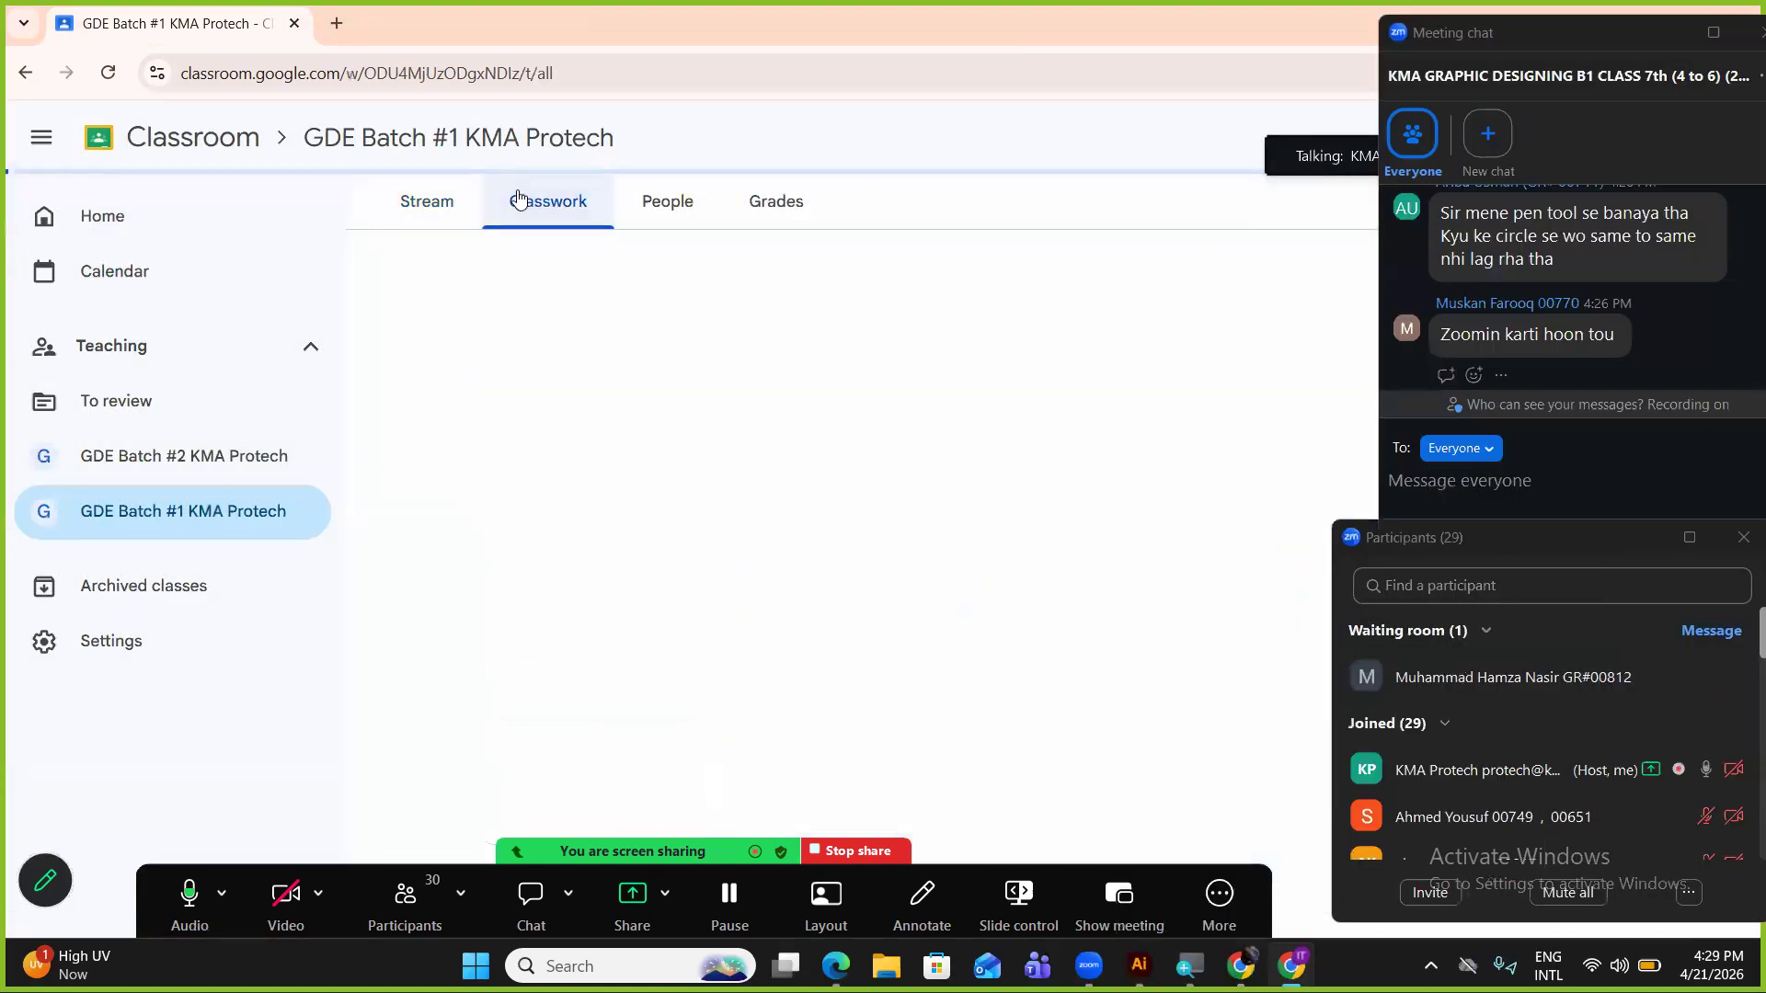
click(674, 290)
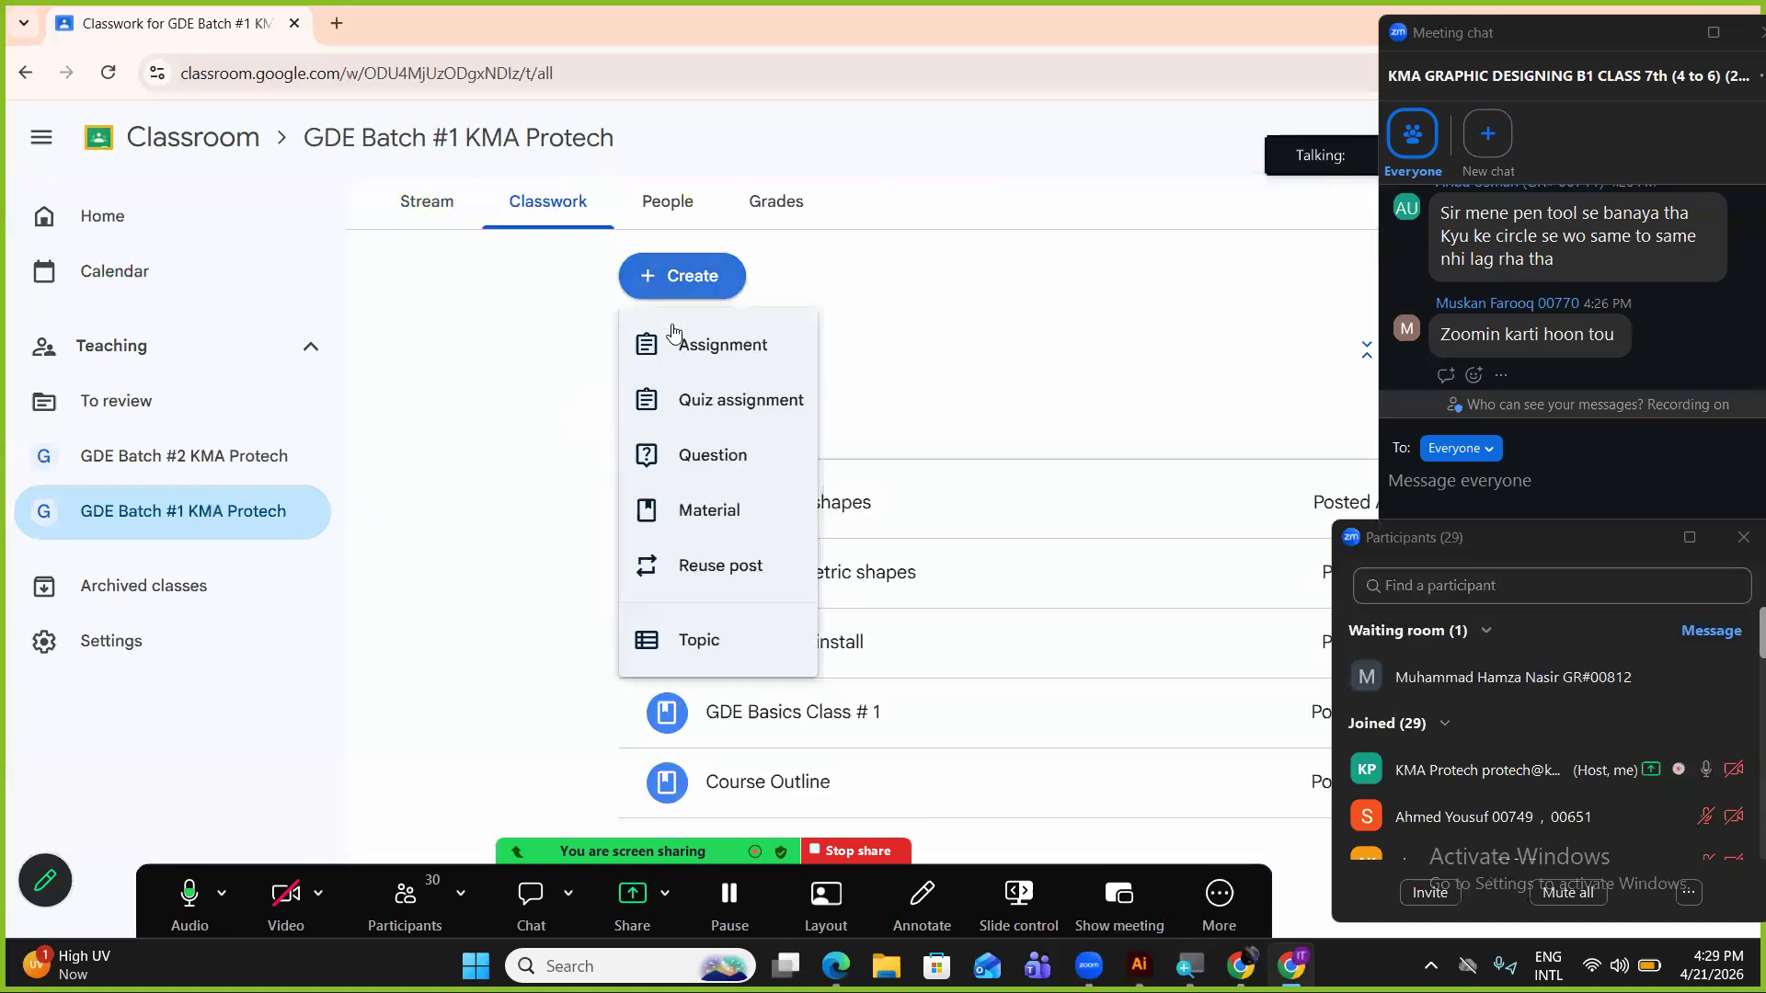
click(732, 511)
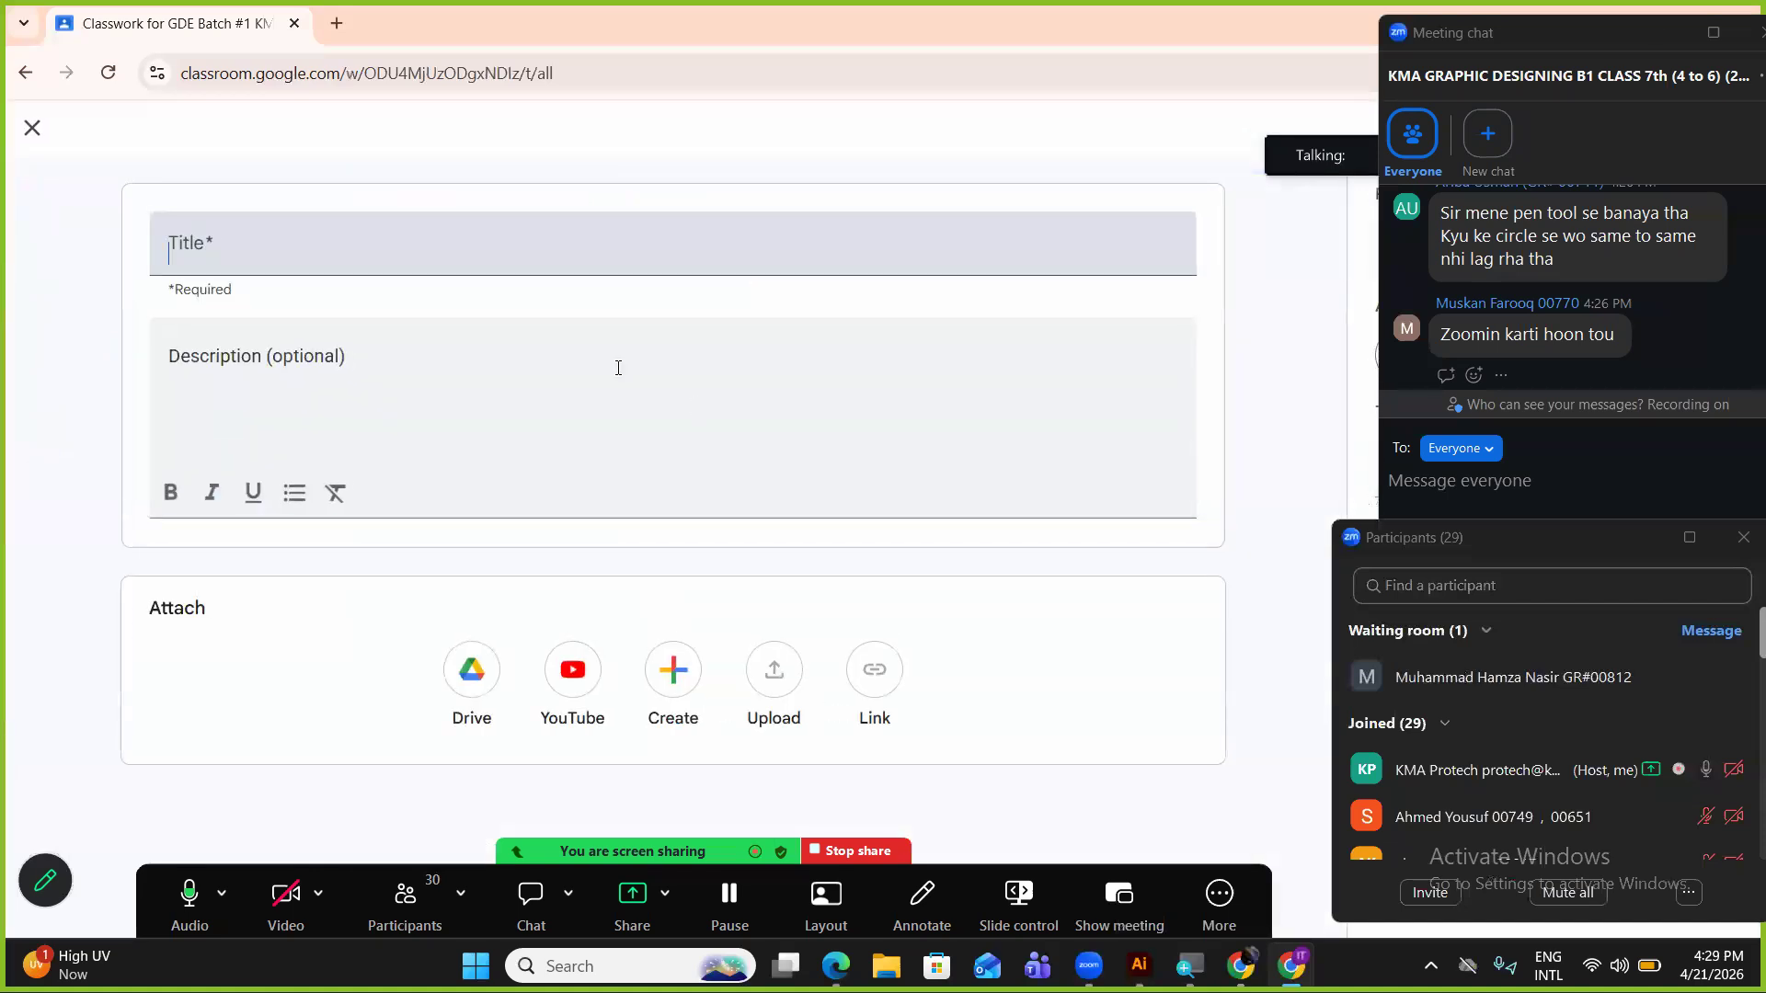
text(cOLOR THEORY)
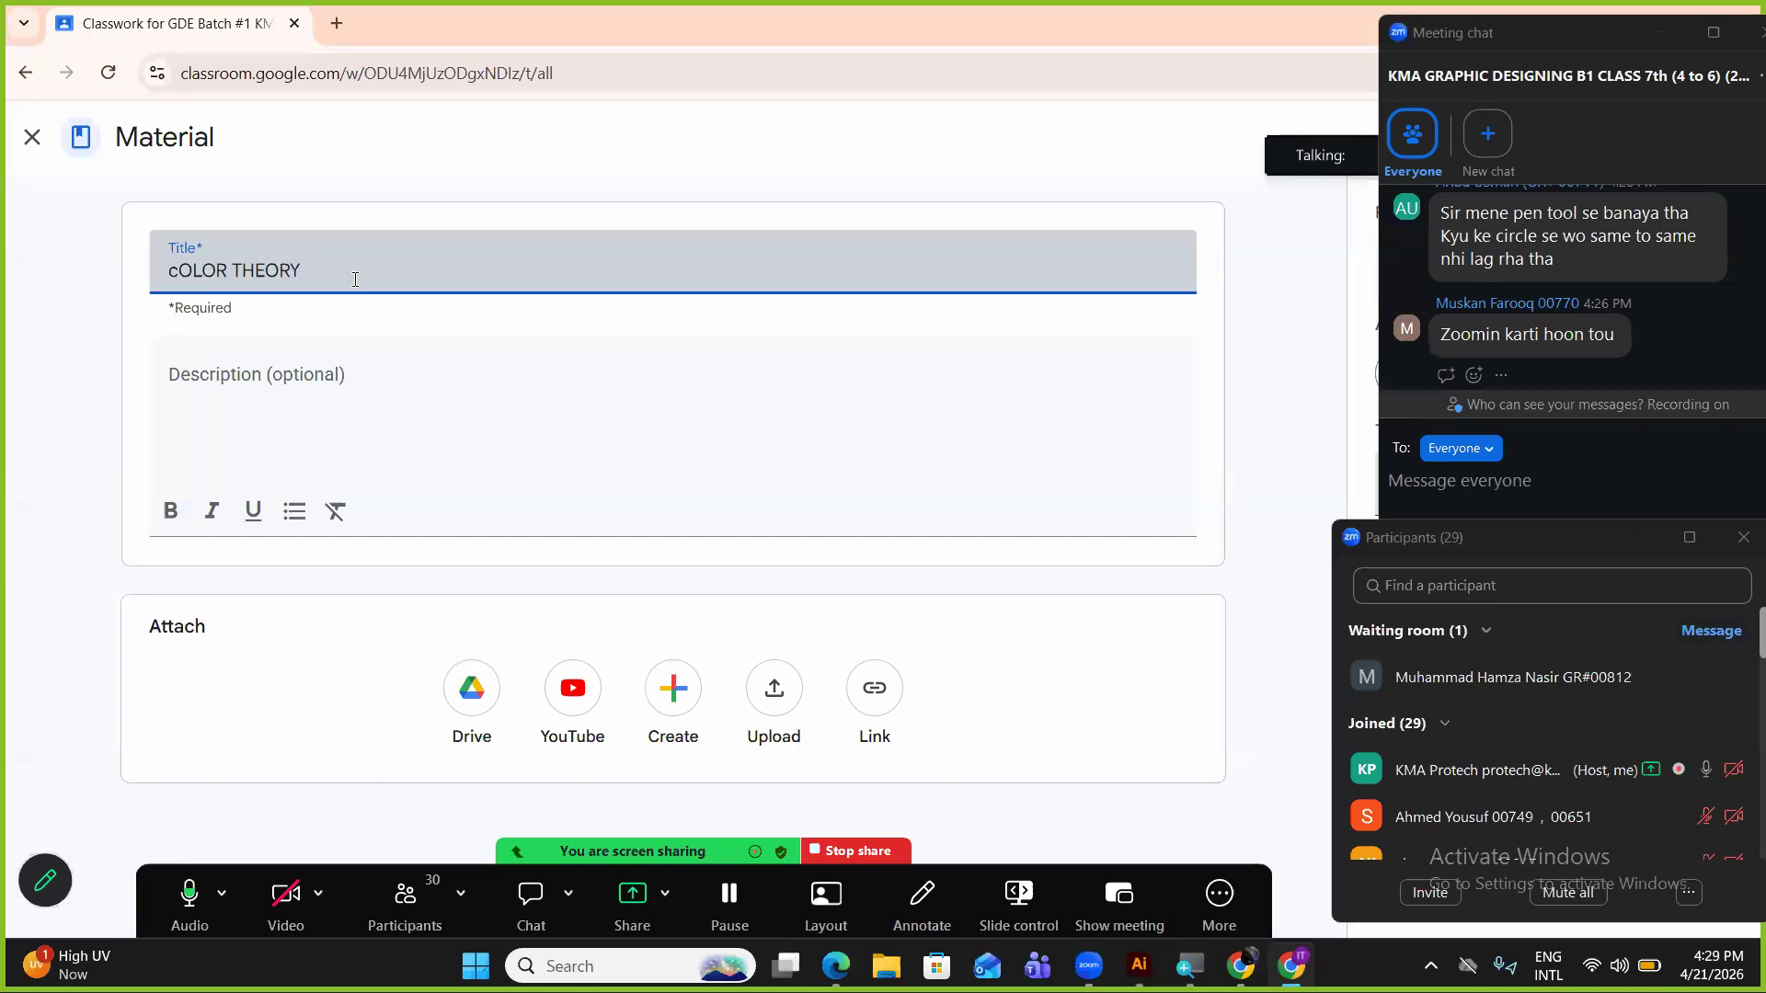
click(191, 270)
key(BackSpace)
text(C)
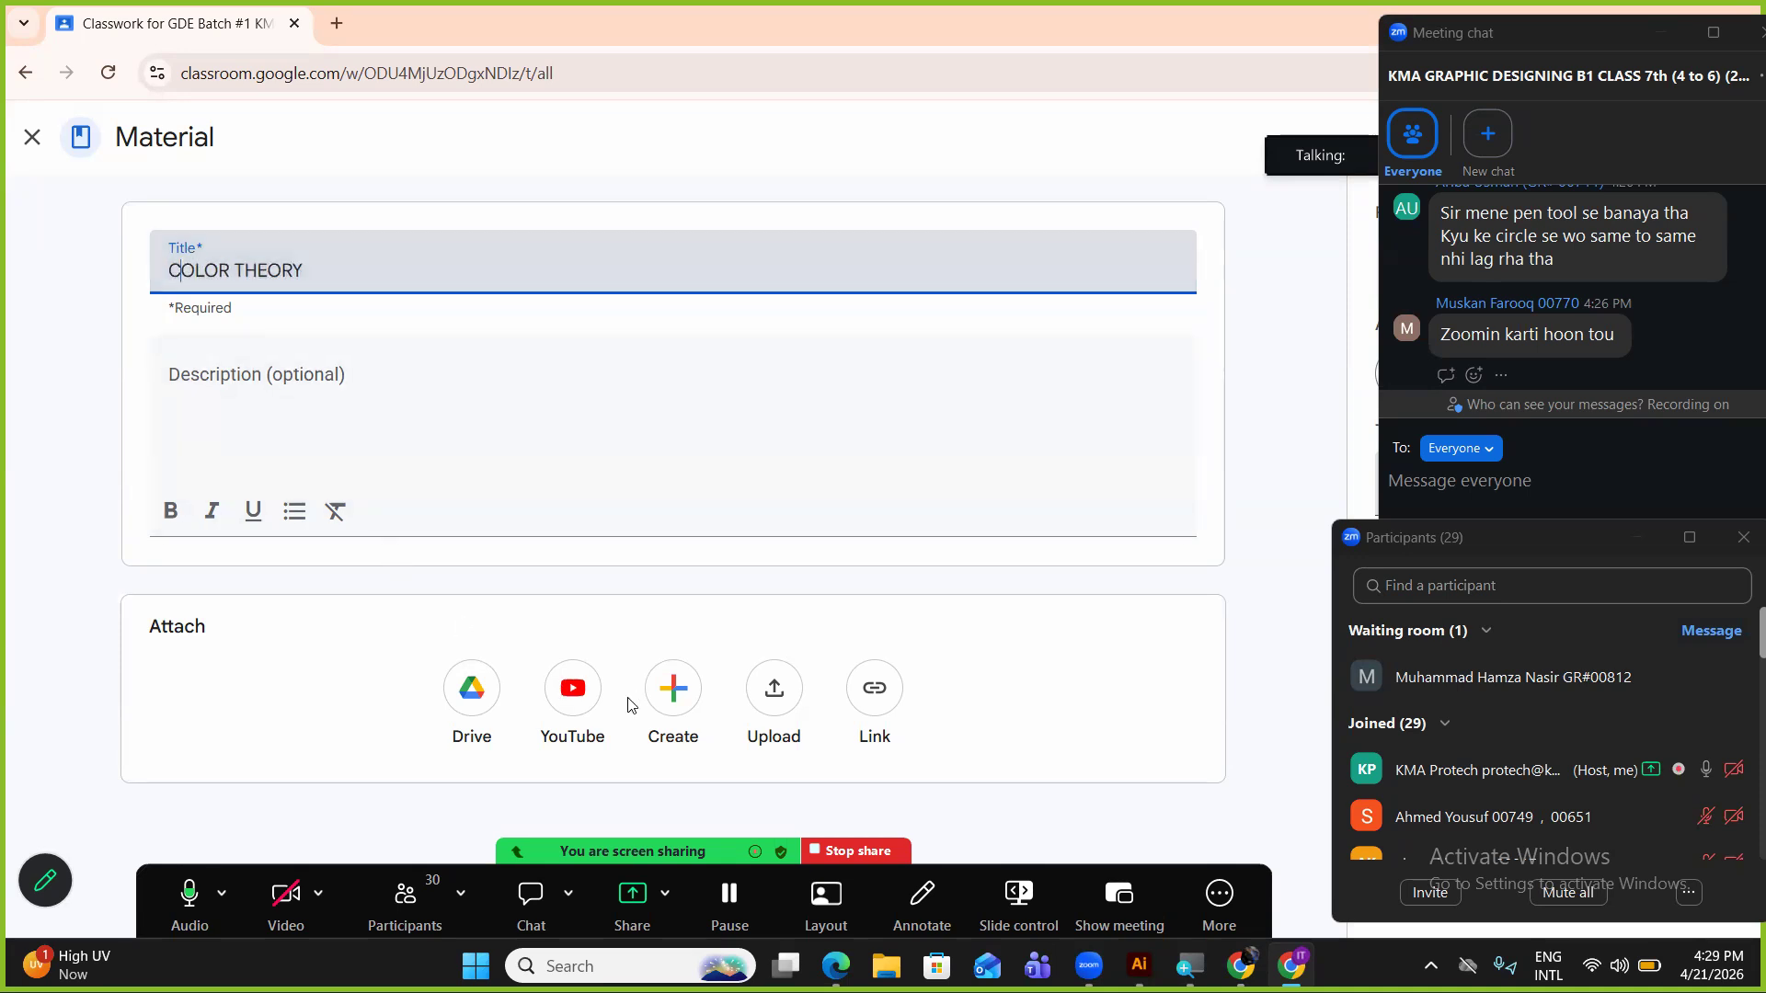
click(775, 715)
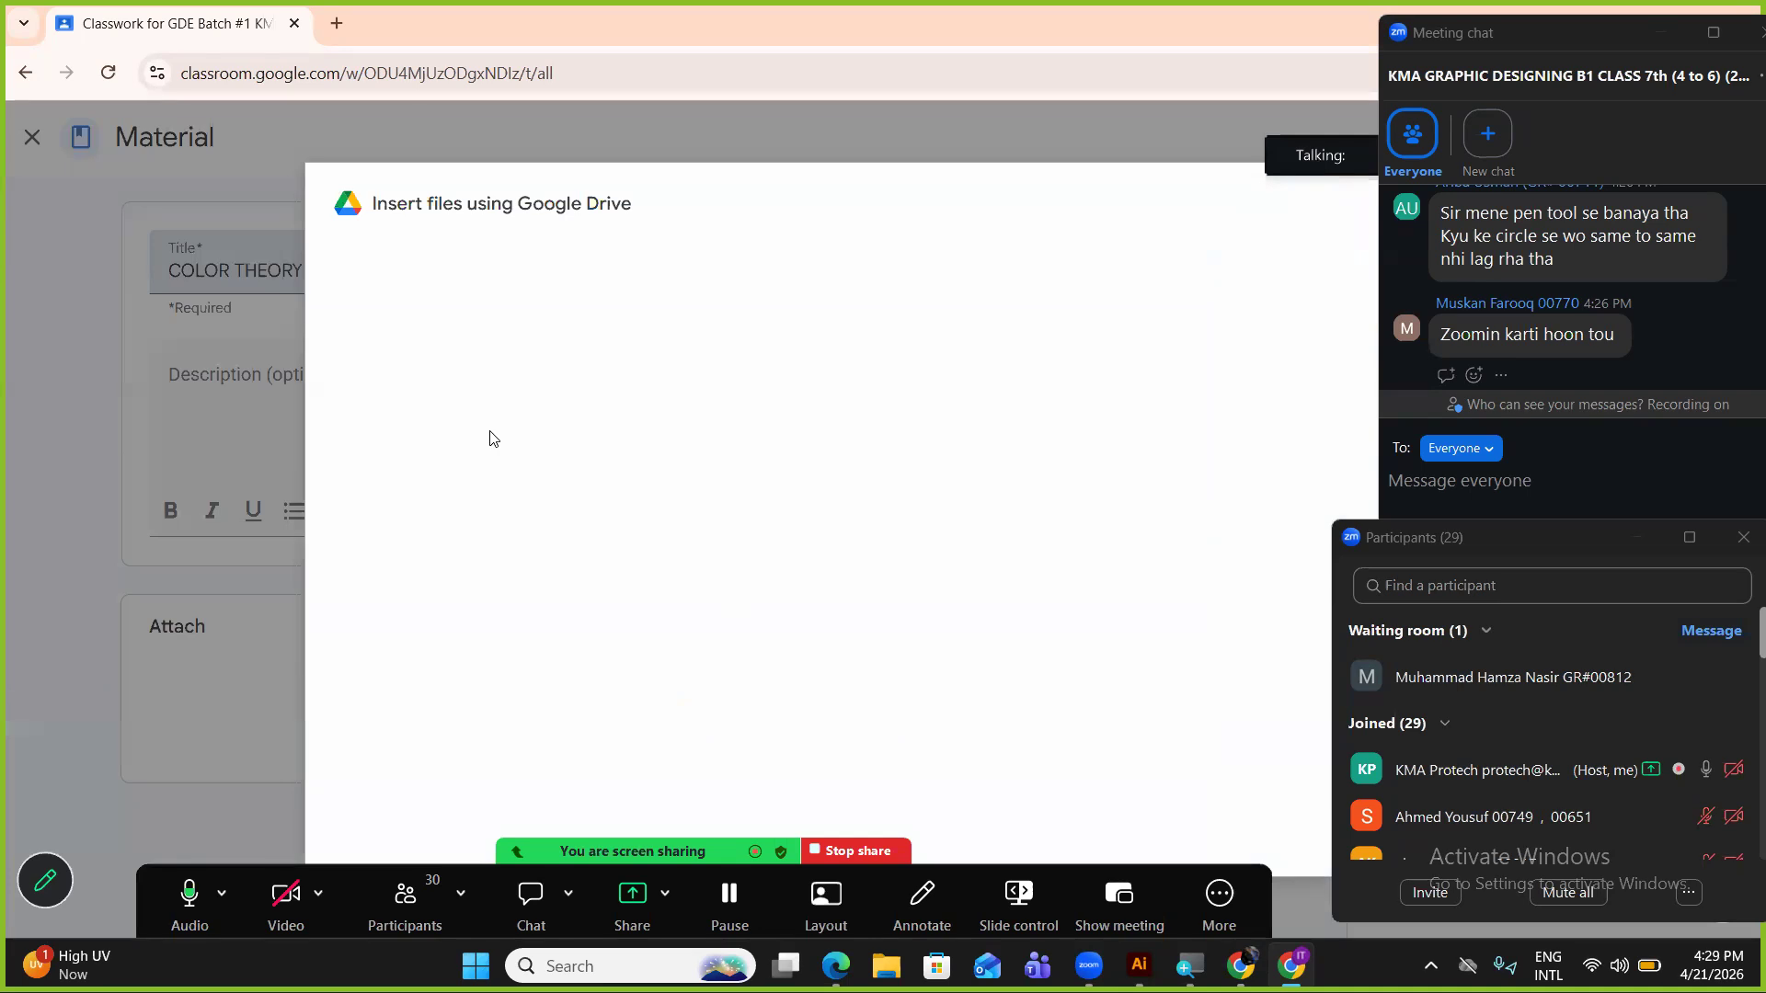
click(397, 297)
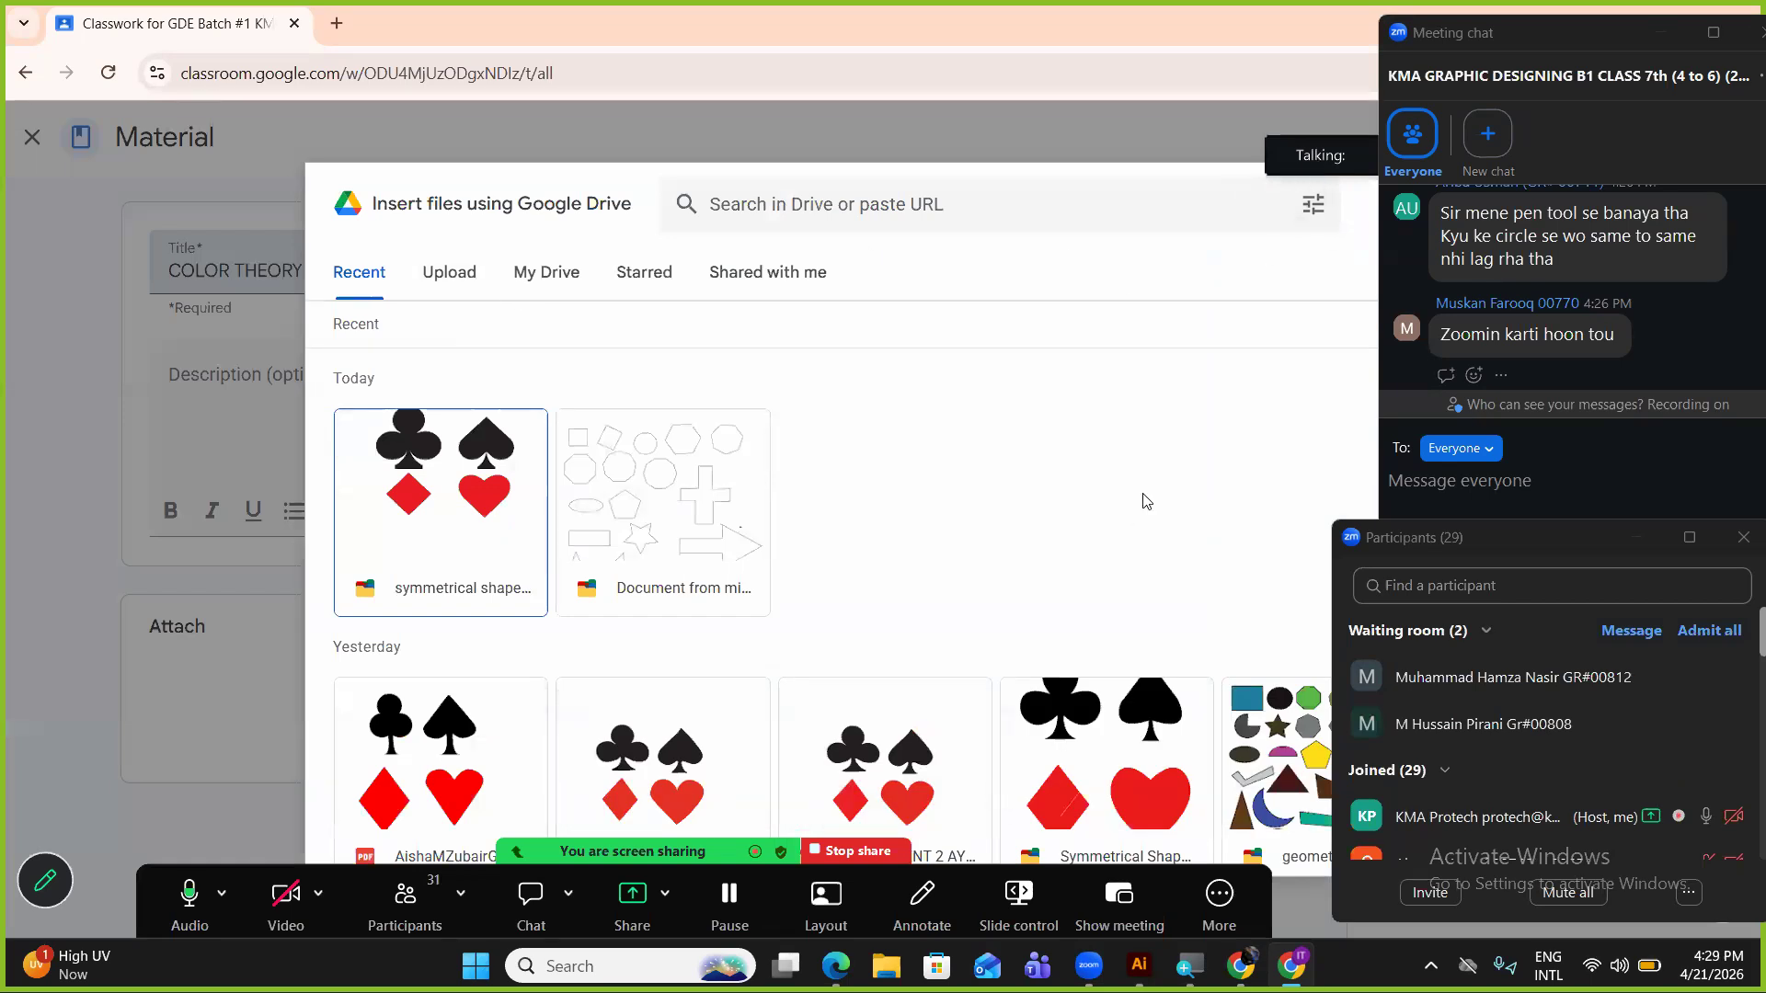
key(Escape)
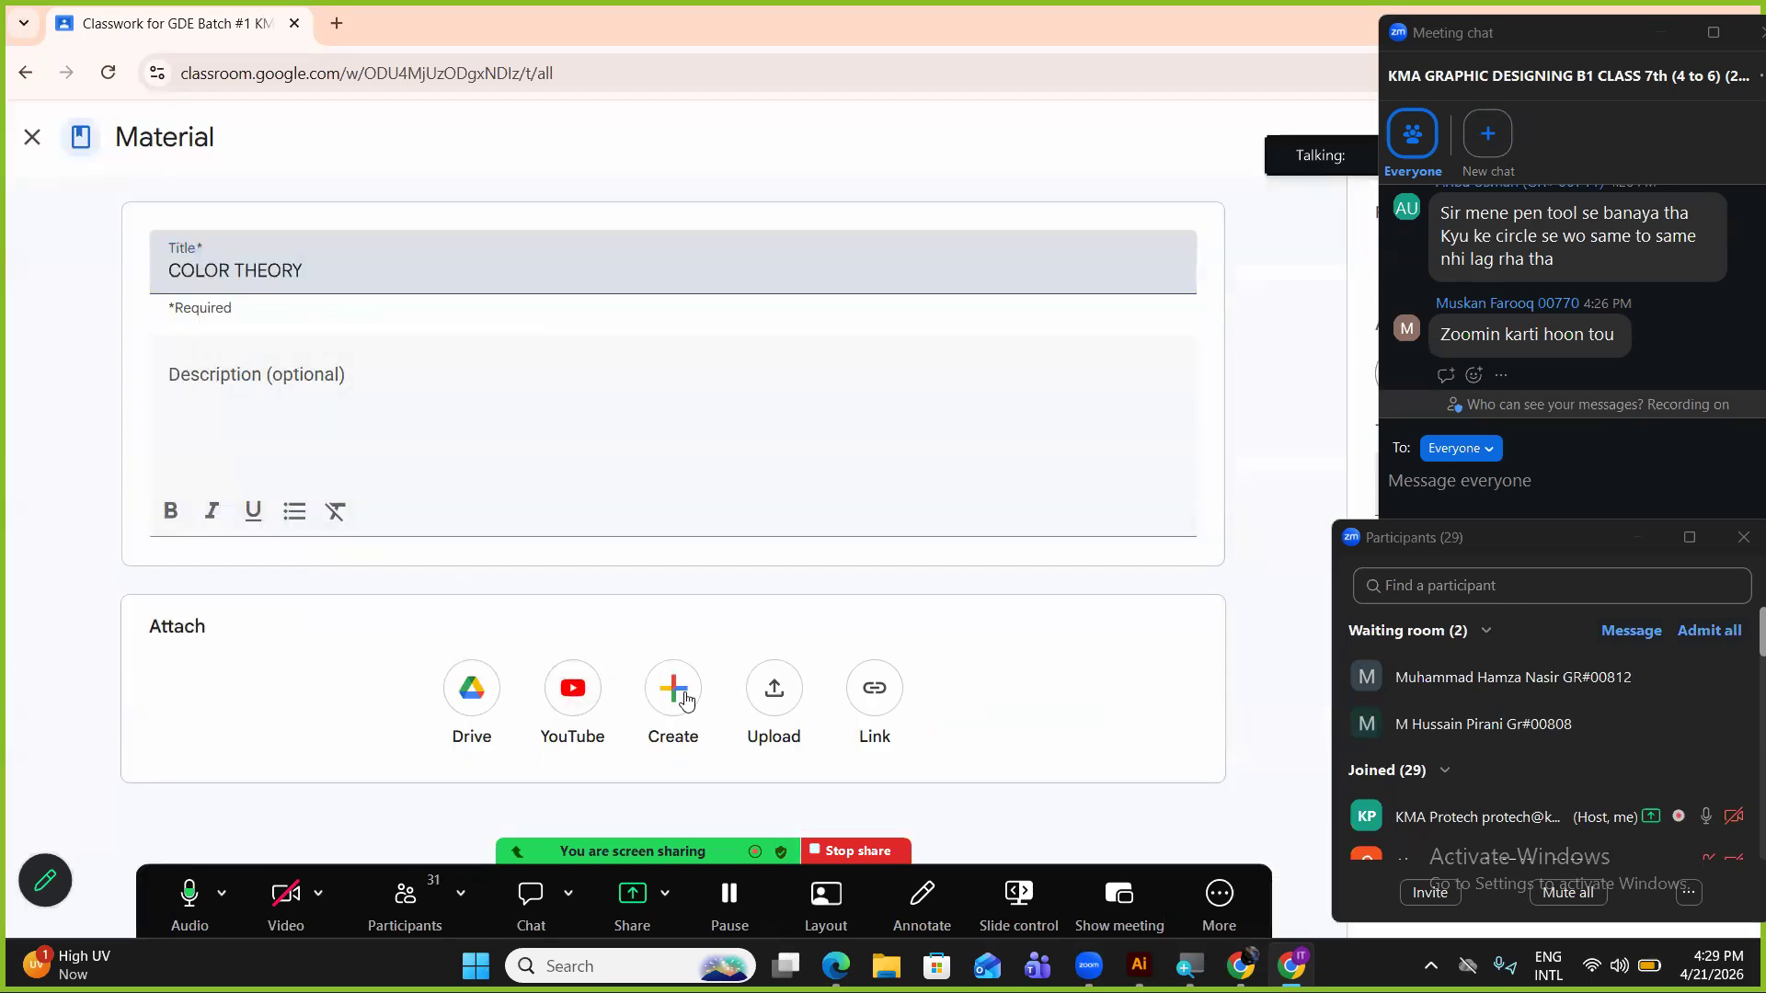
Upload the color theory PDF from the Downloads folder as an attachment to the material.
click(771, 710)
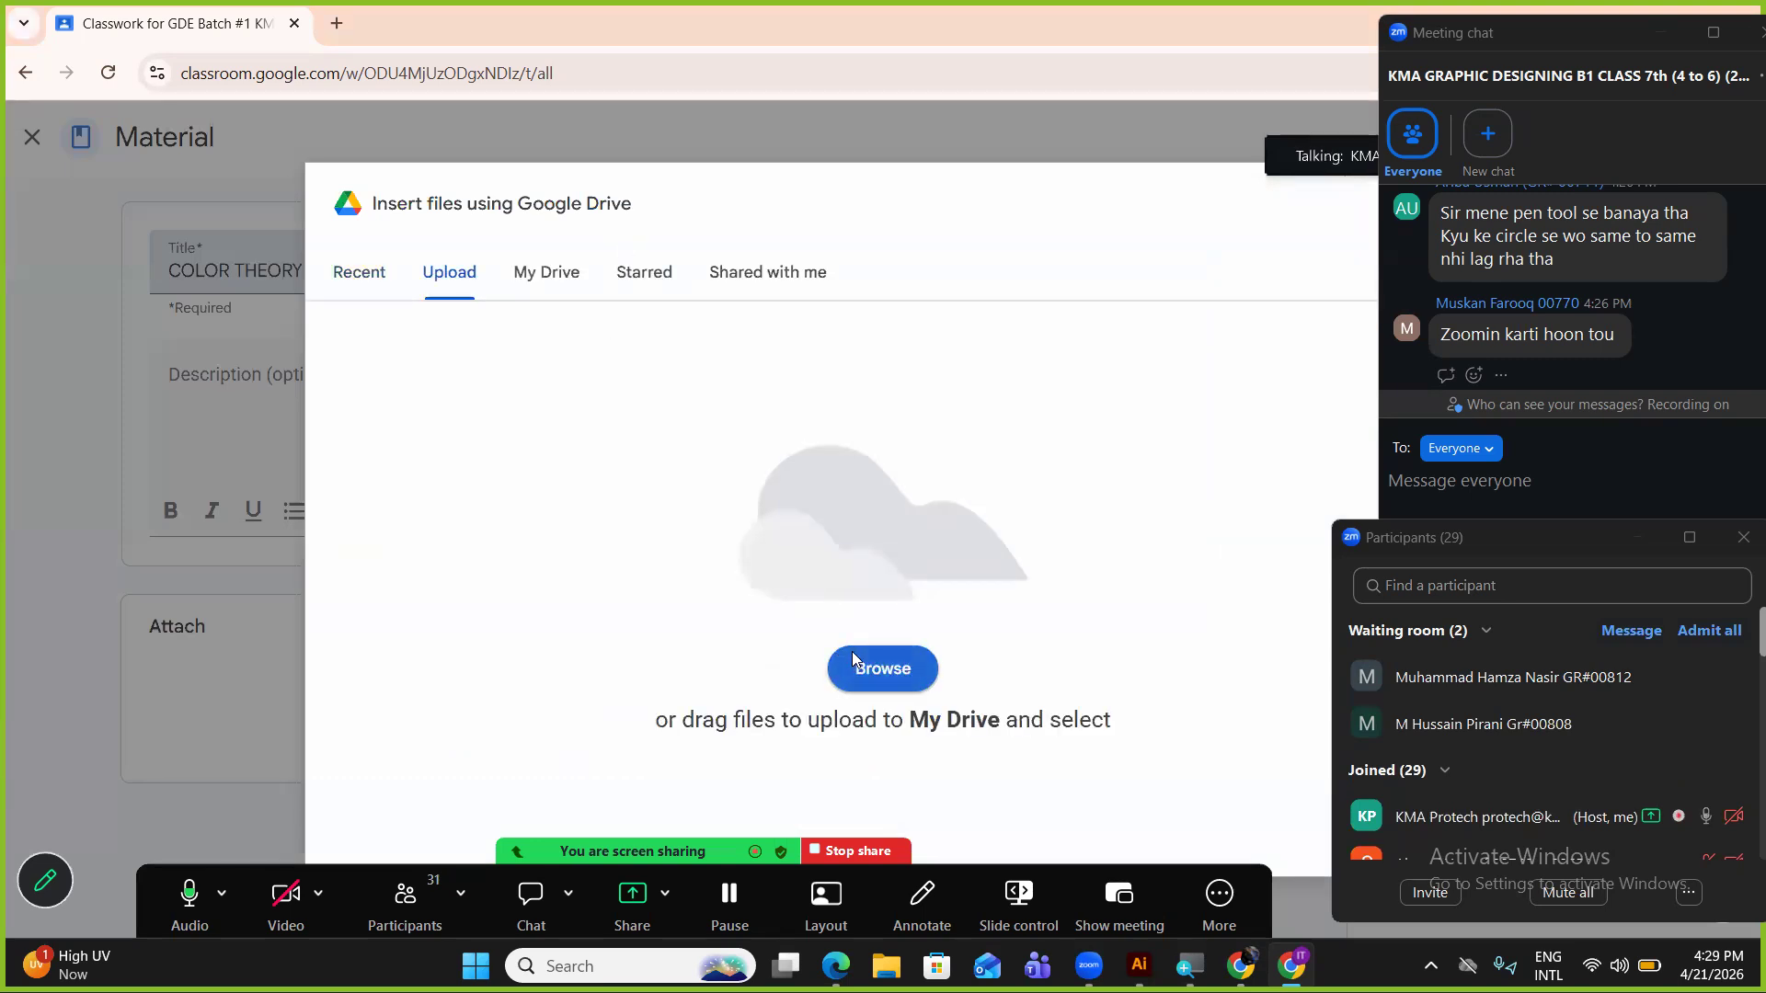
click(856, 671)
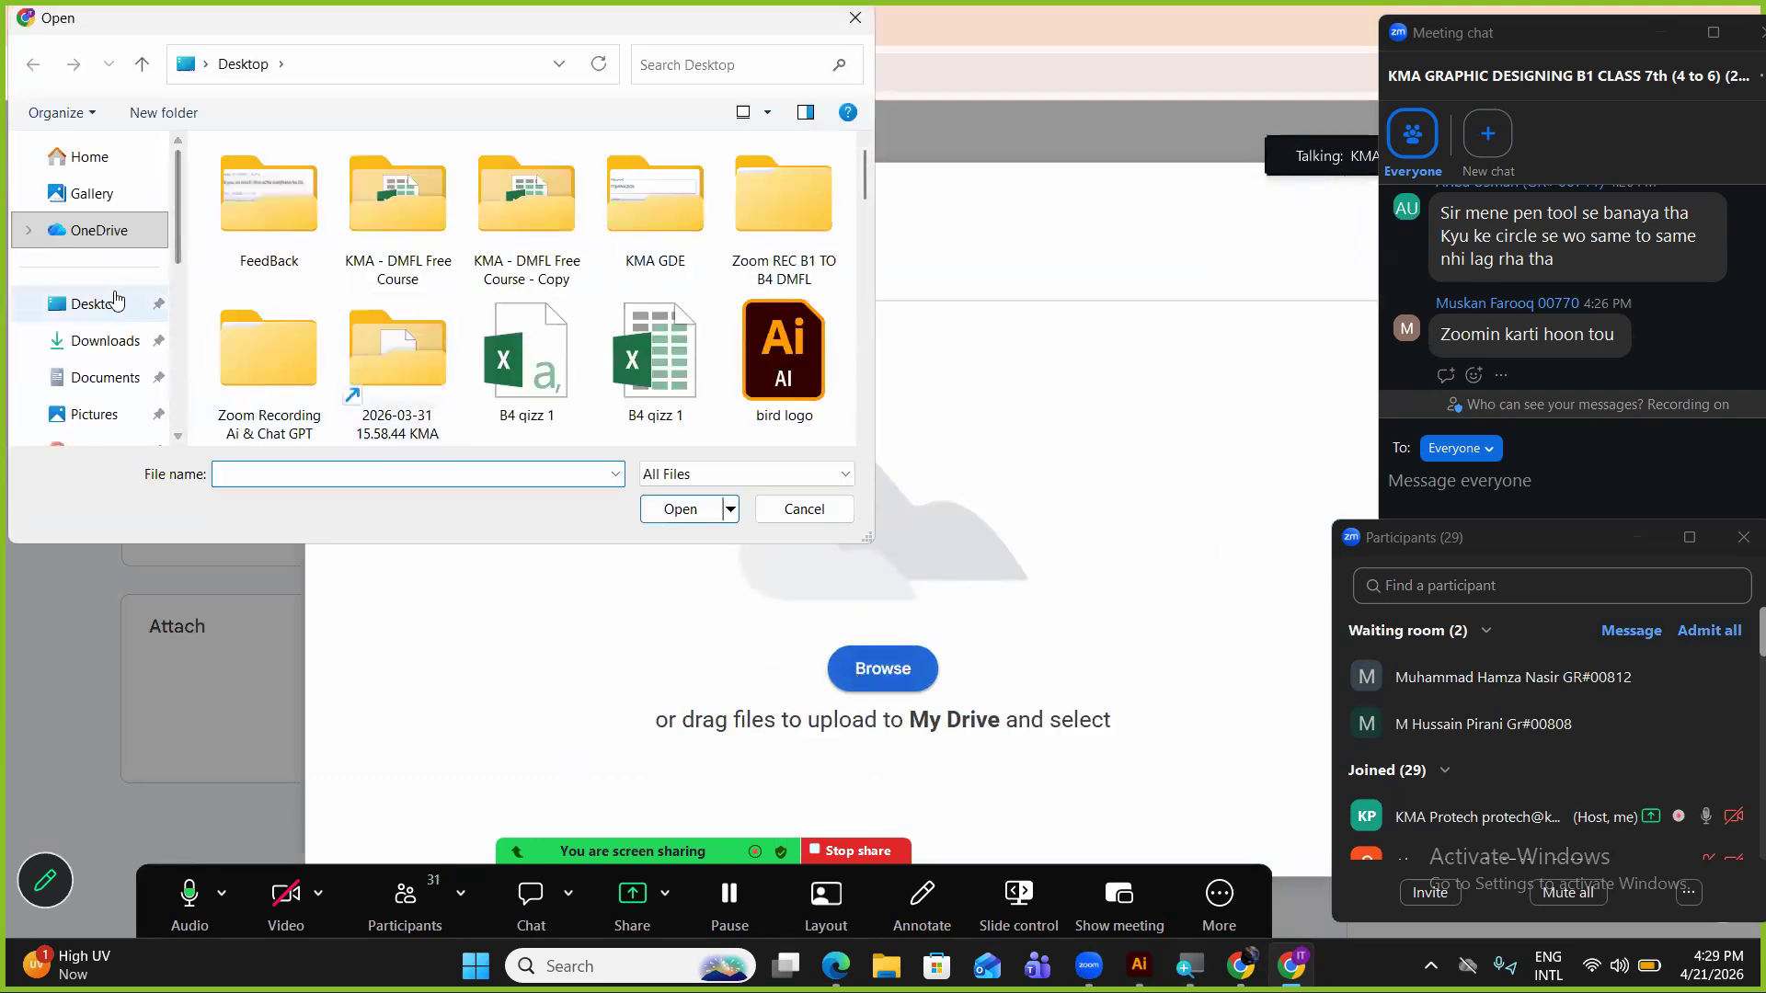
click(101, 354)
click(273, 210)
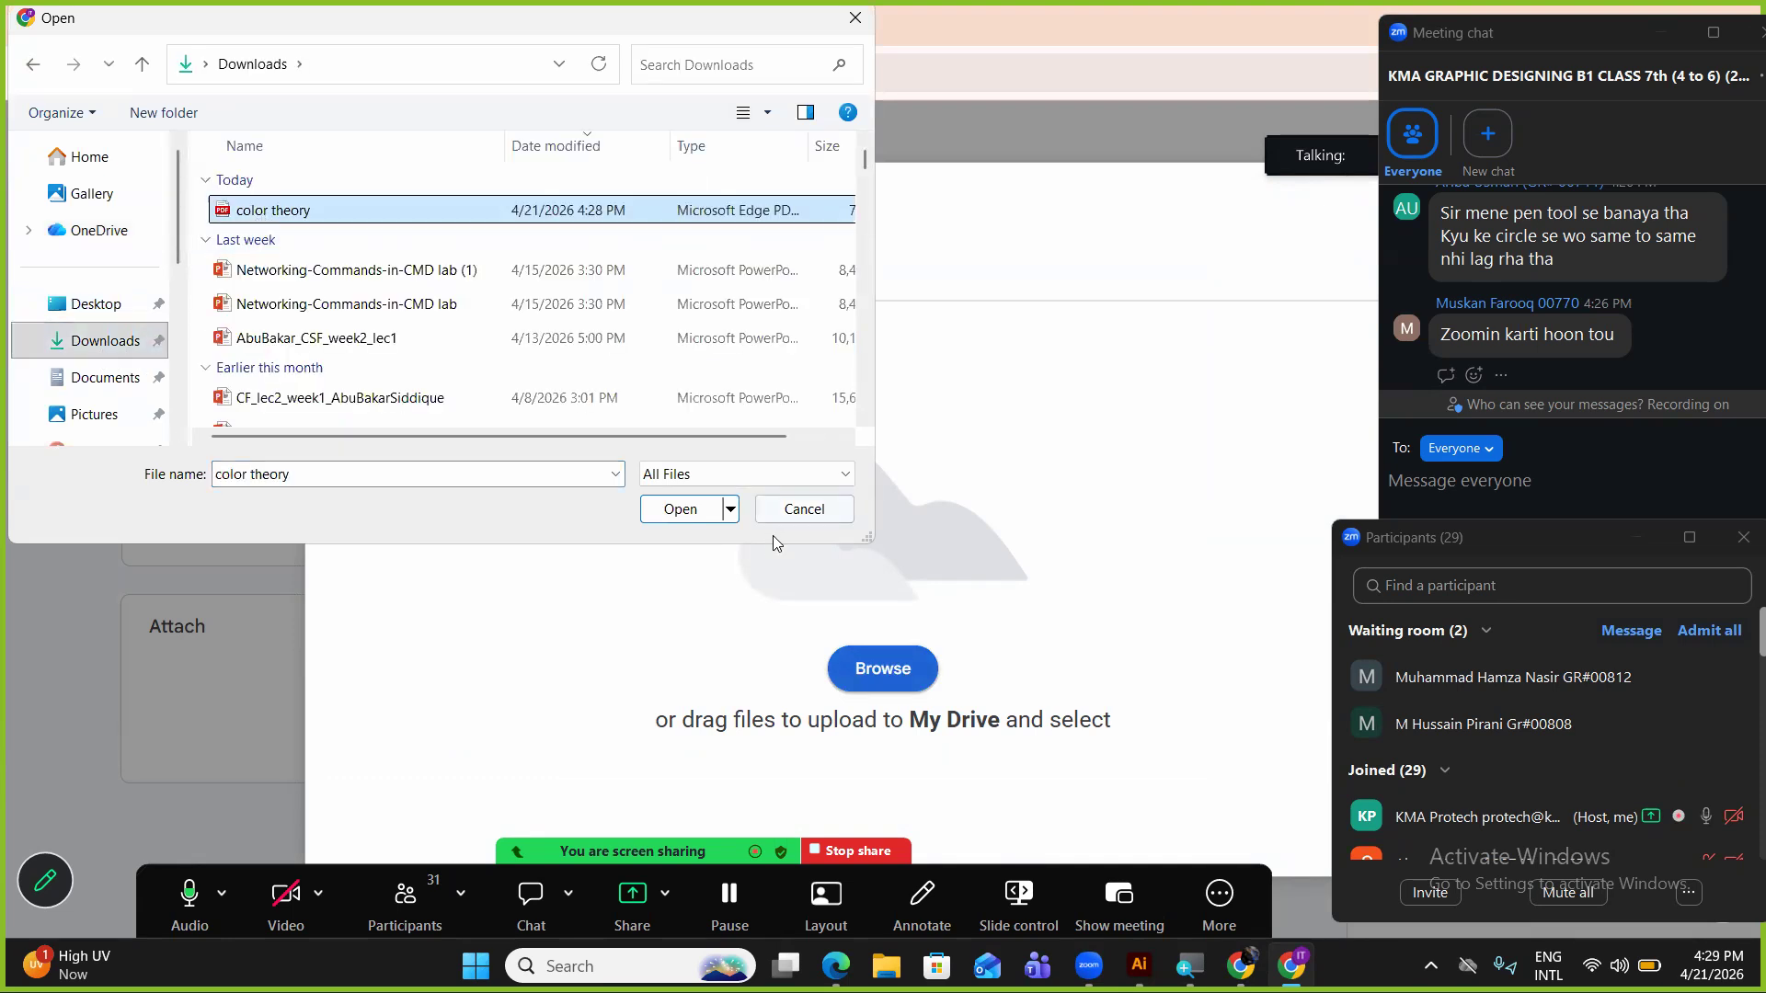
click(699, 511)
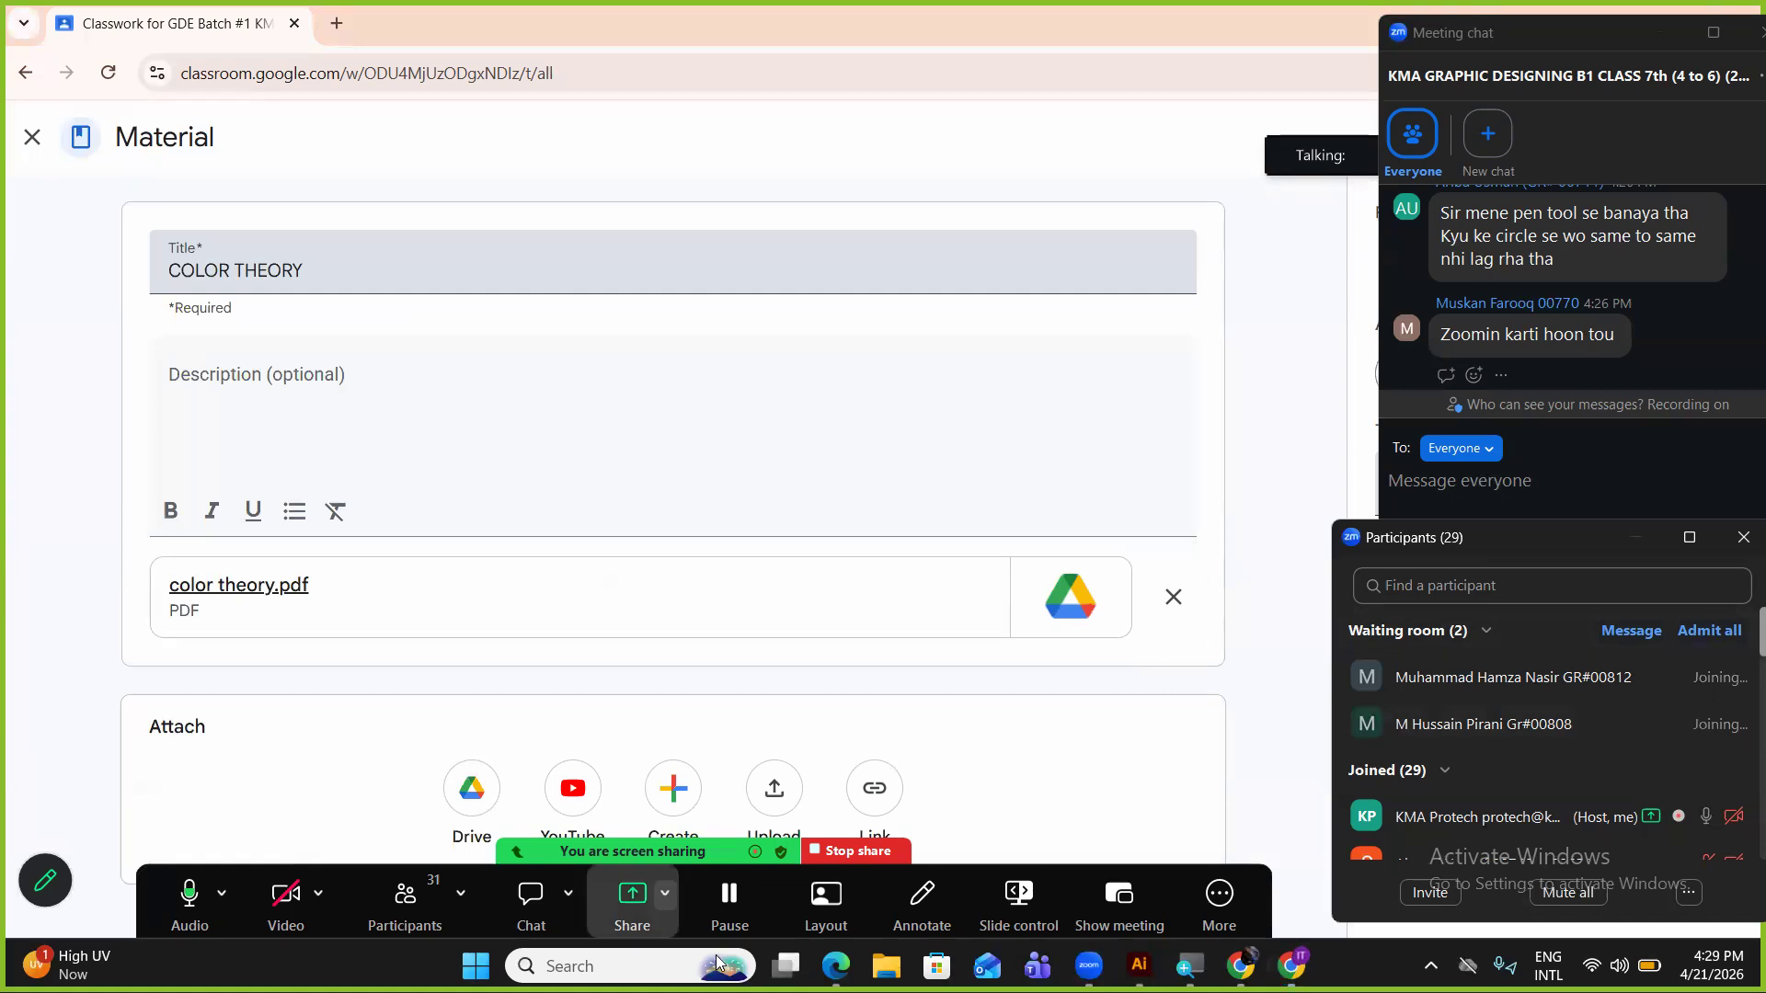
Mute the meeting microphone and post the COLOR THEORY material to the class.
key(alt+a)
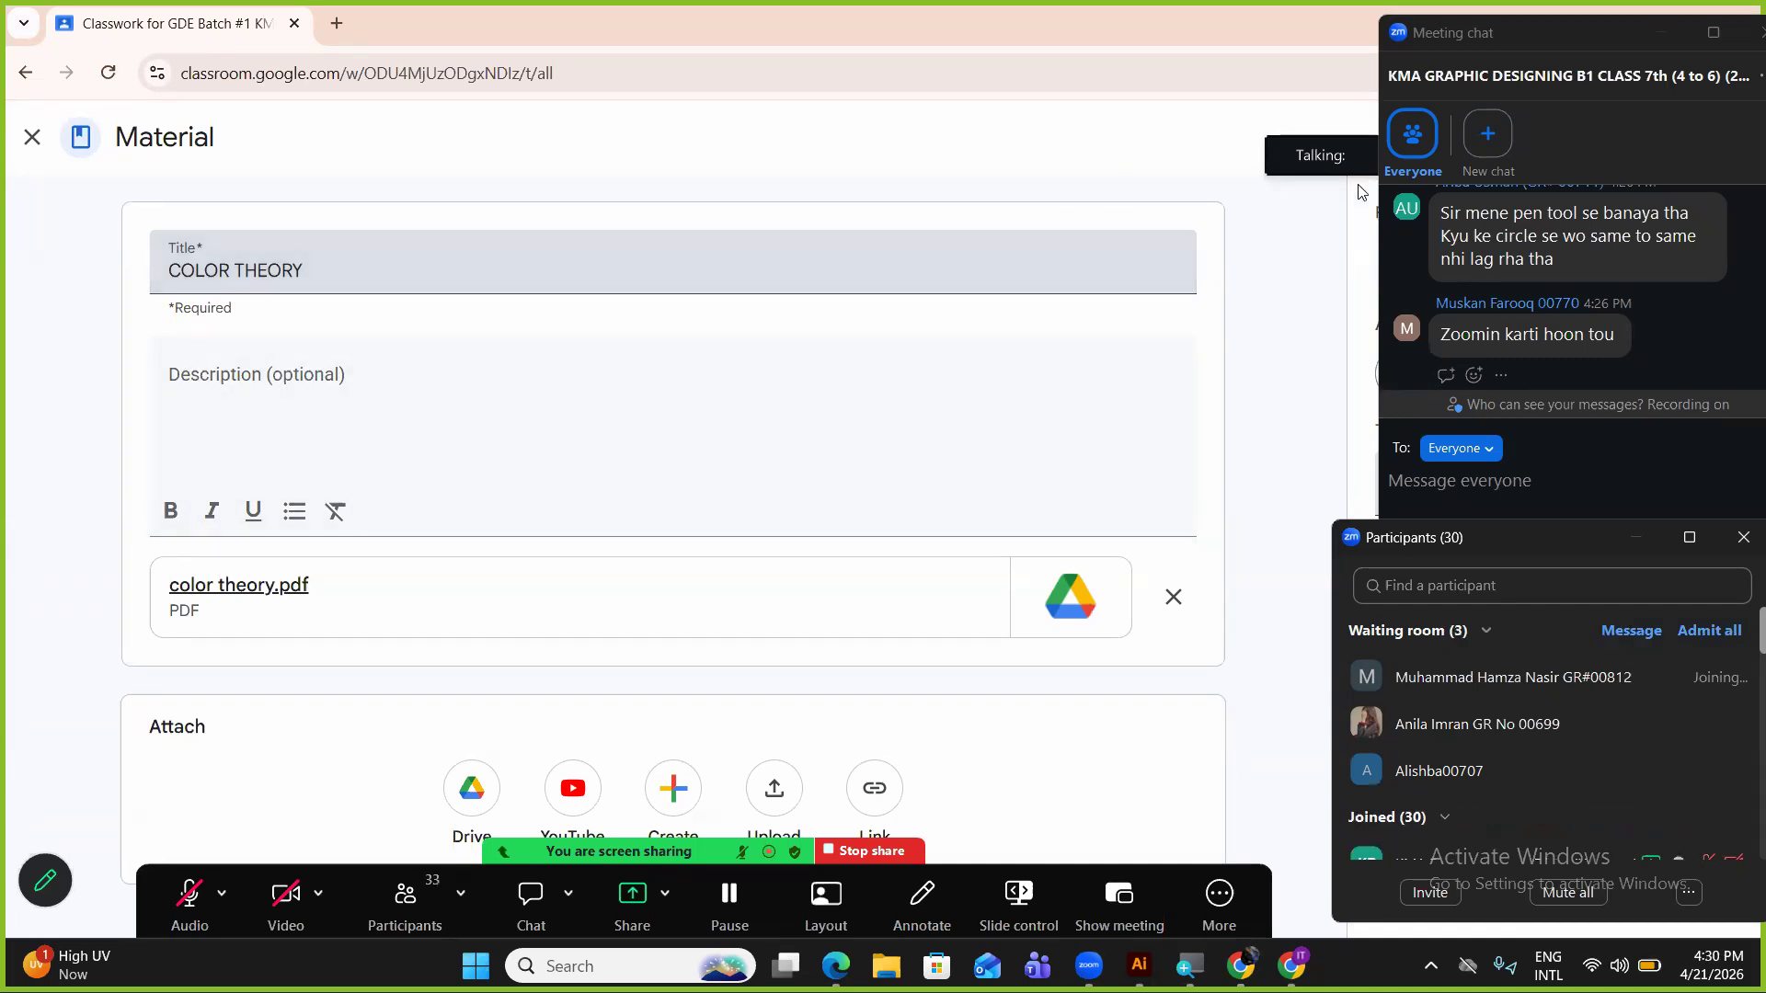
key(ctrl+Return)
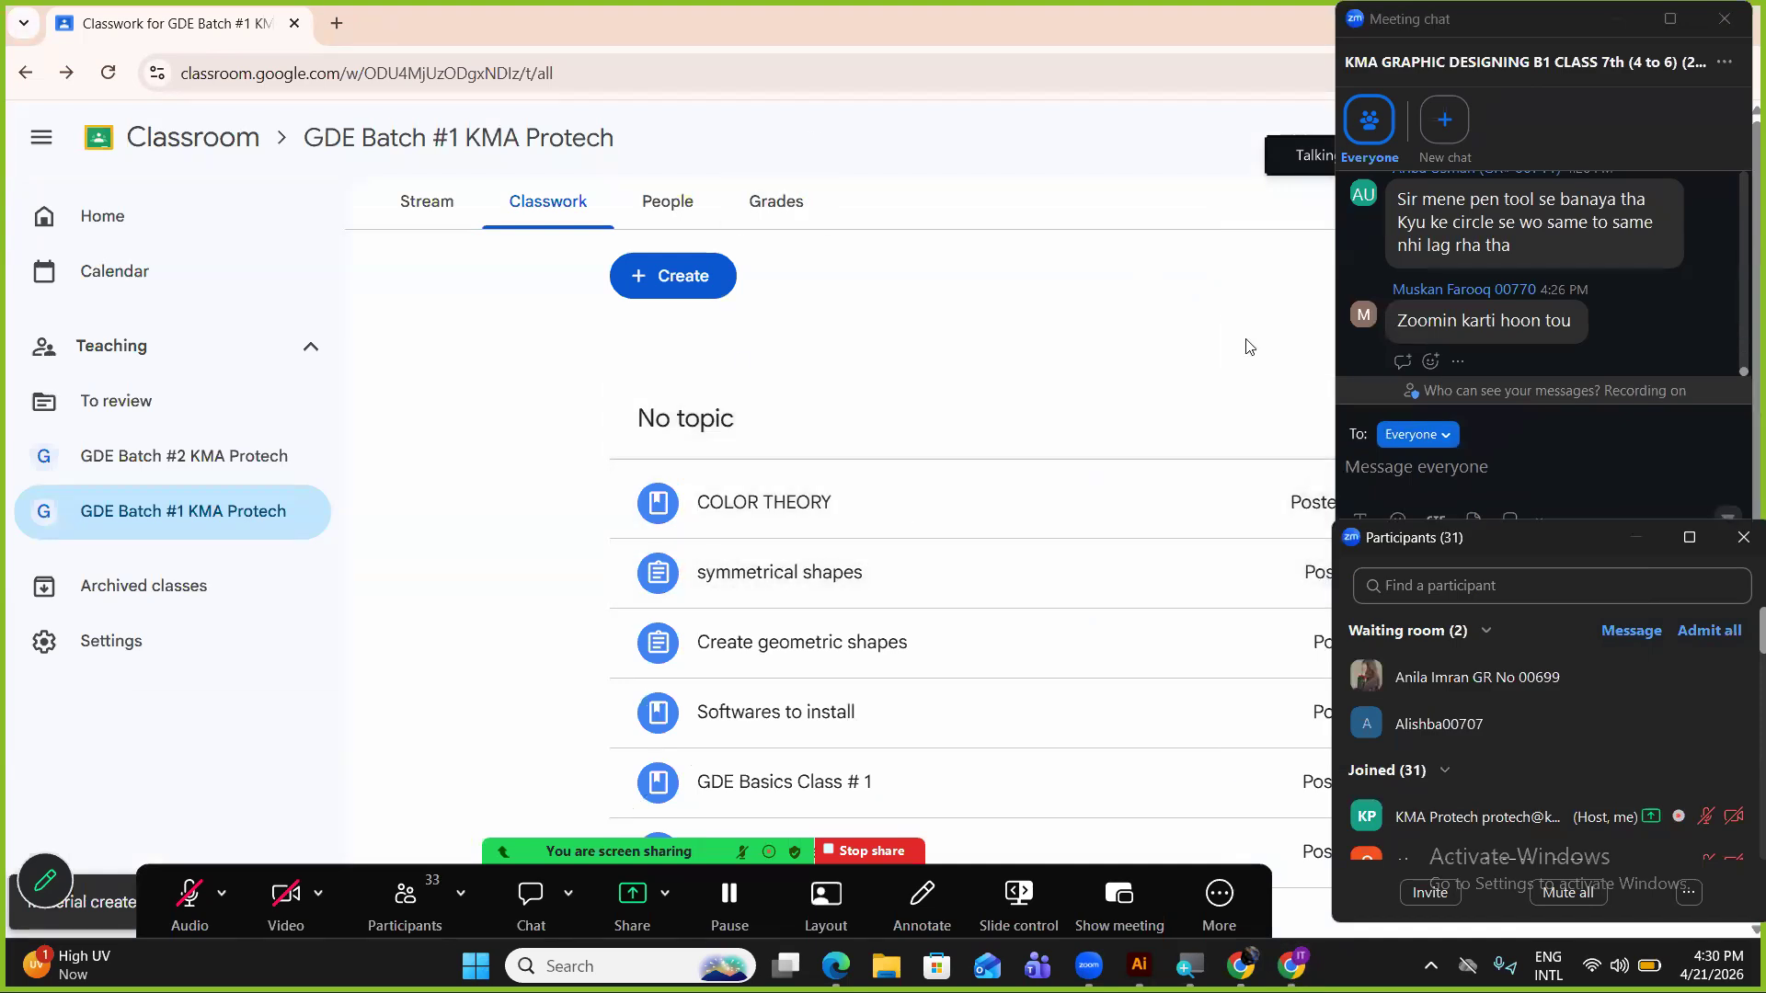
Open color theory.pdf from the COLOR THEORY material and move the meeting chat and participants windows off the document.
click(835, 506)
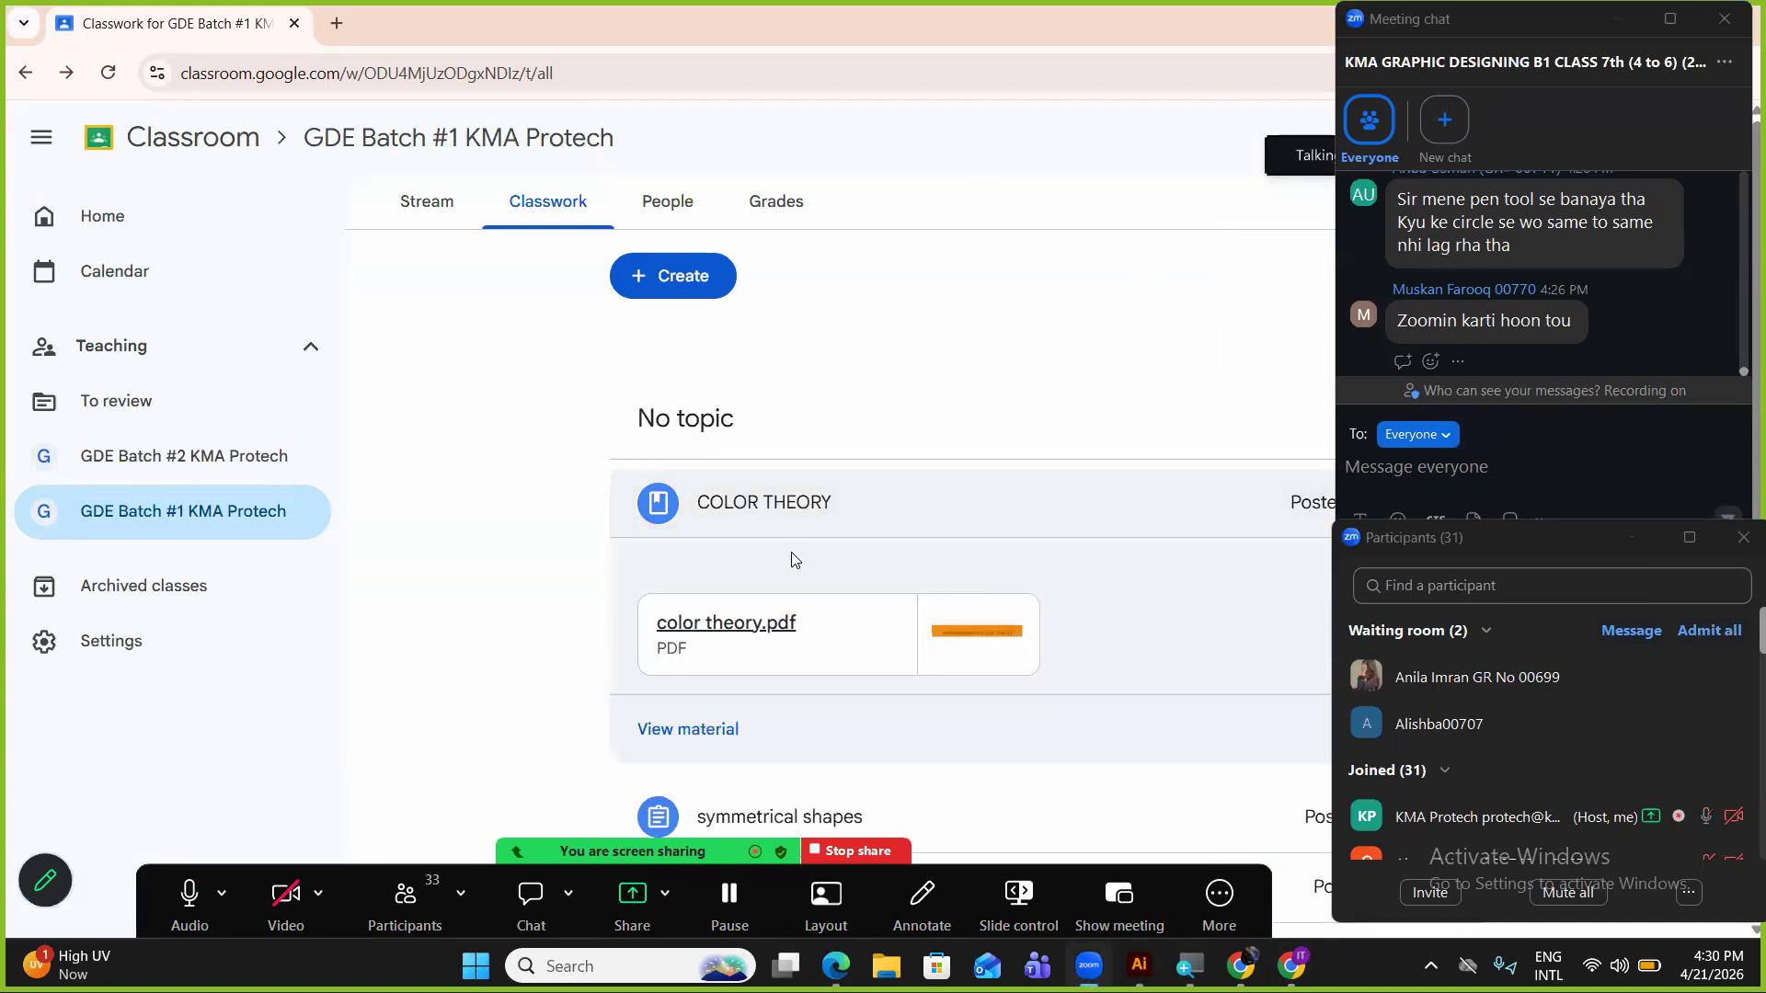
click(789, 646)
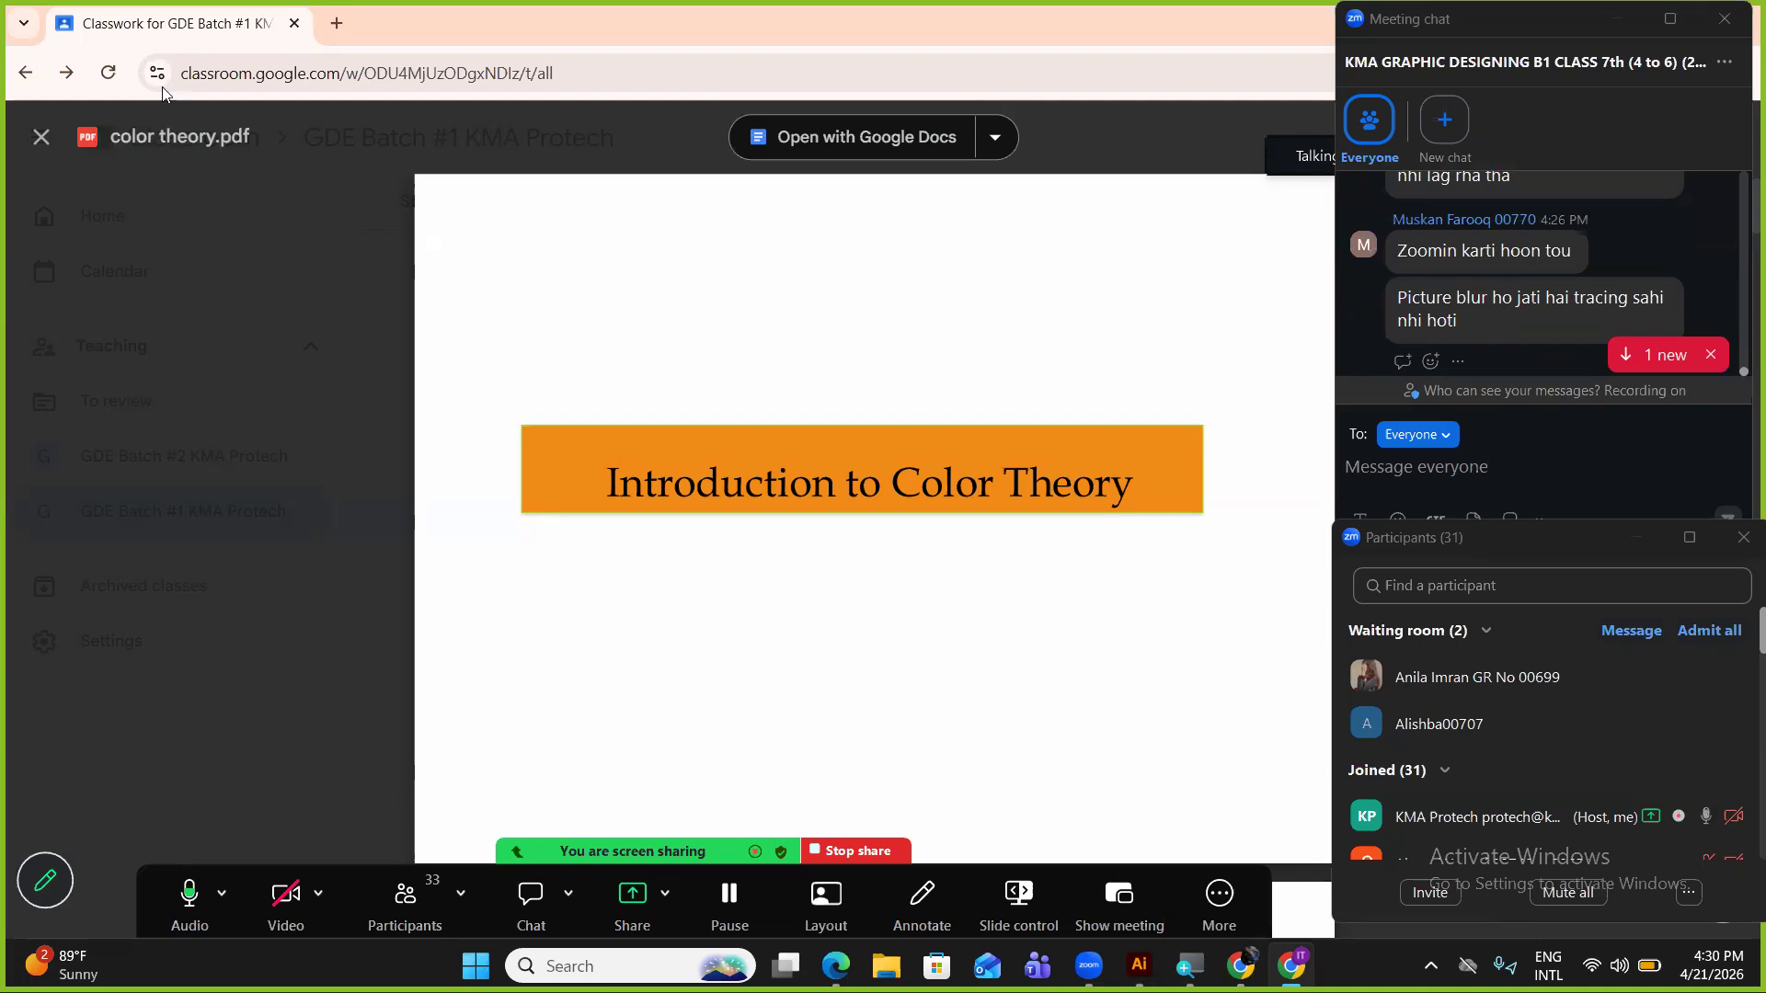
drag(1511, 20, 162, 53)
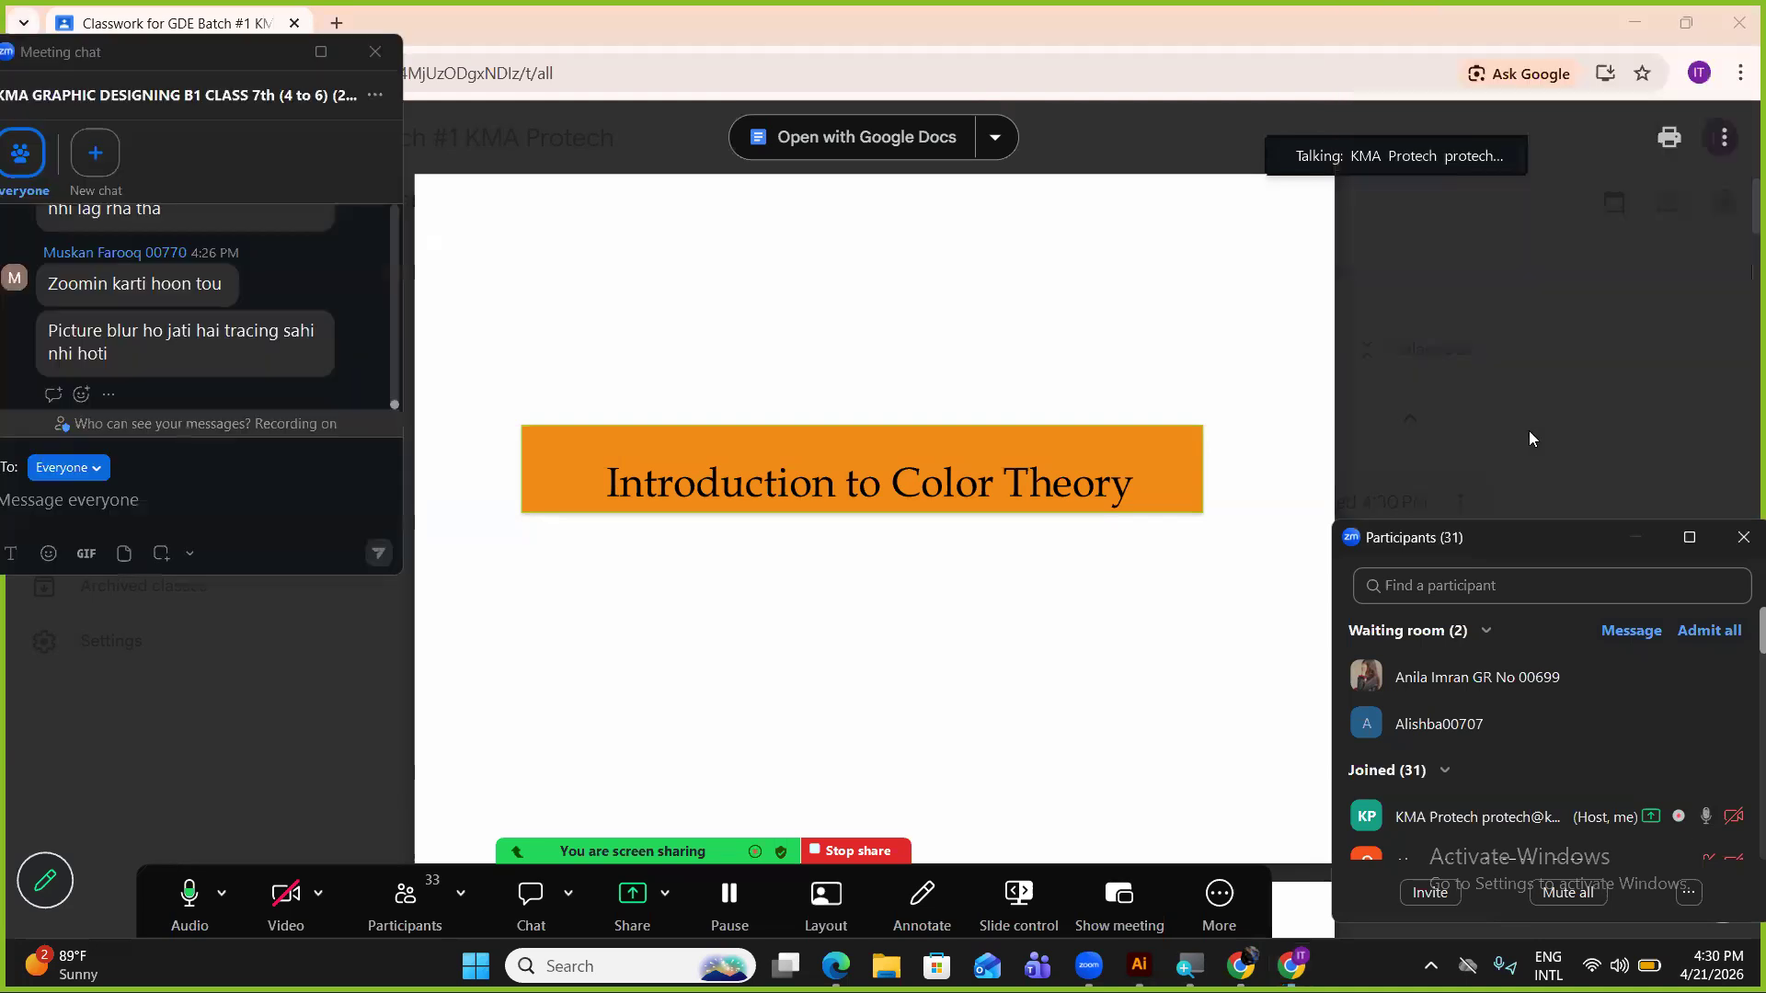
drag(1518, 538, 1533, 135)
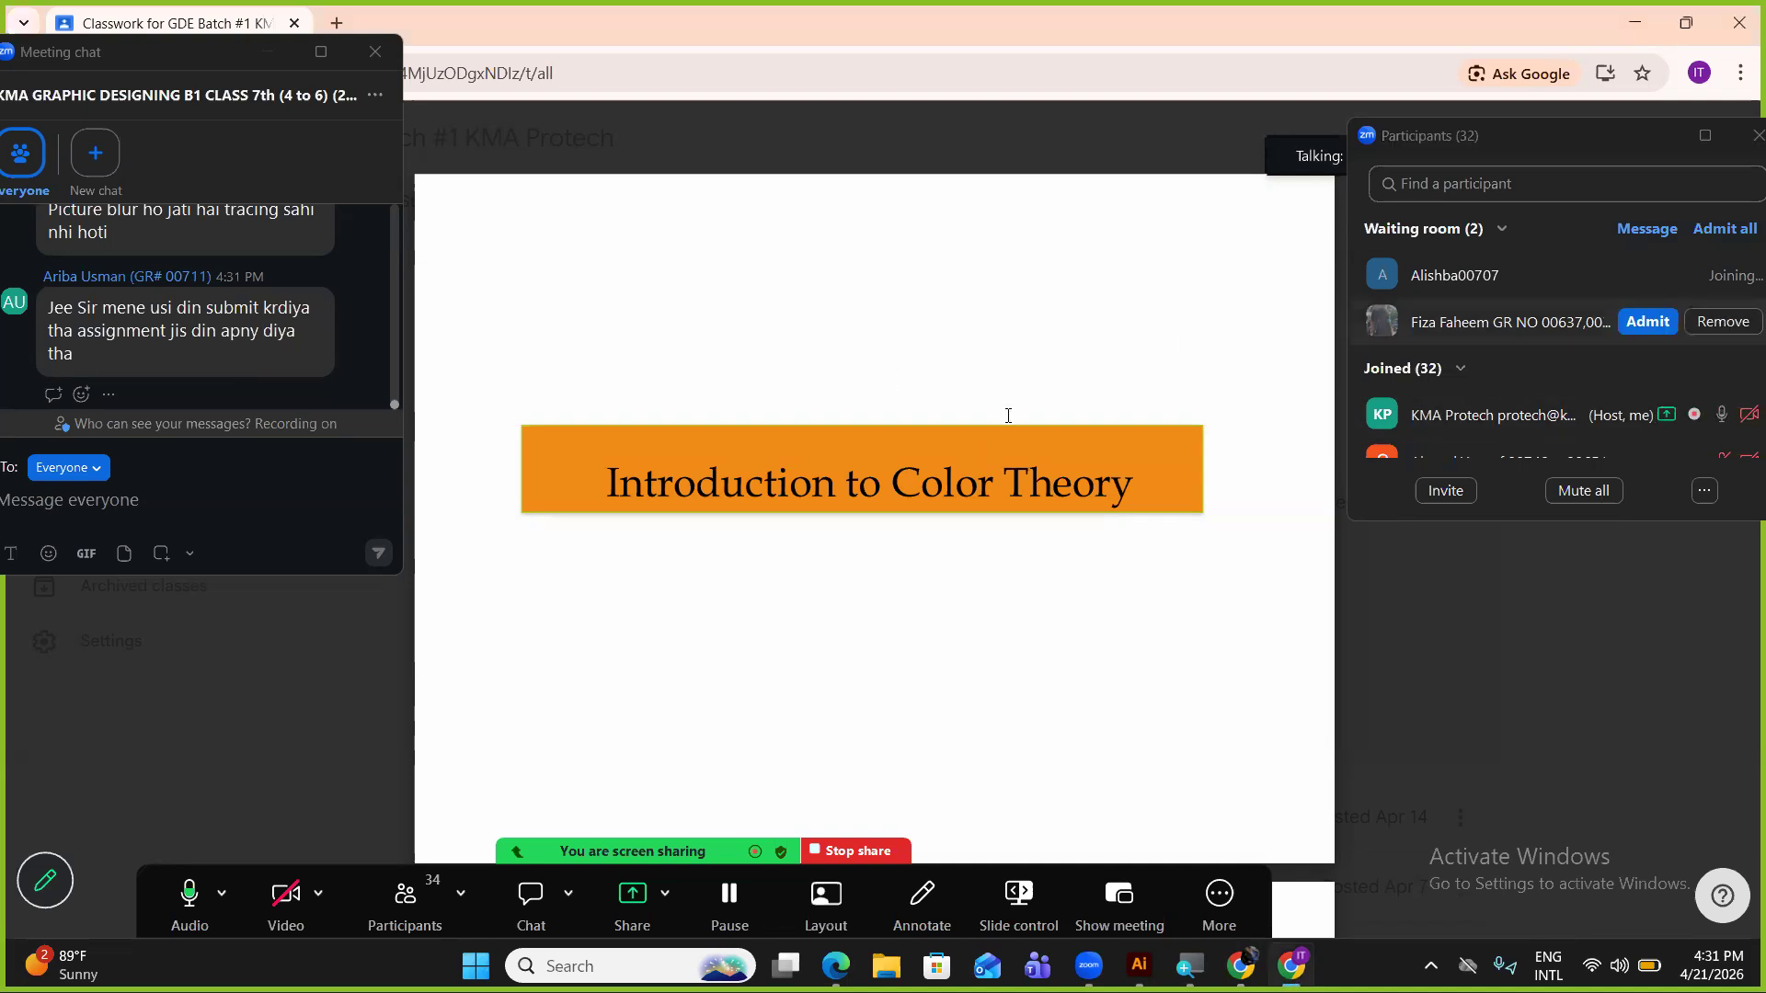
Go to the PDF page that explains what Color Theory is.
scroll(1008, 414, down, 2)
scroll(1008, 415, down, 5)
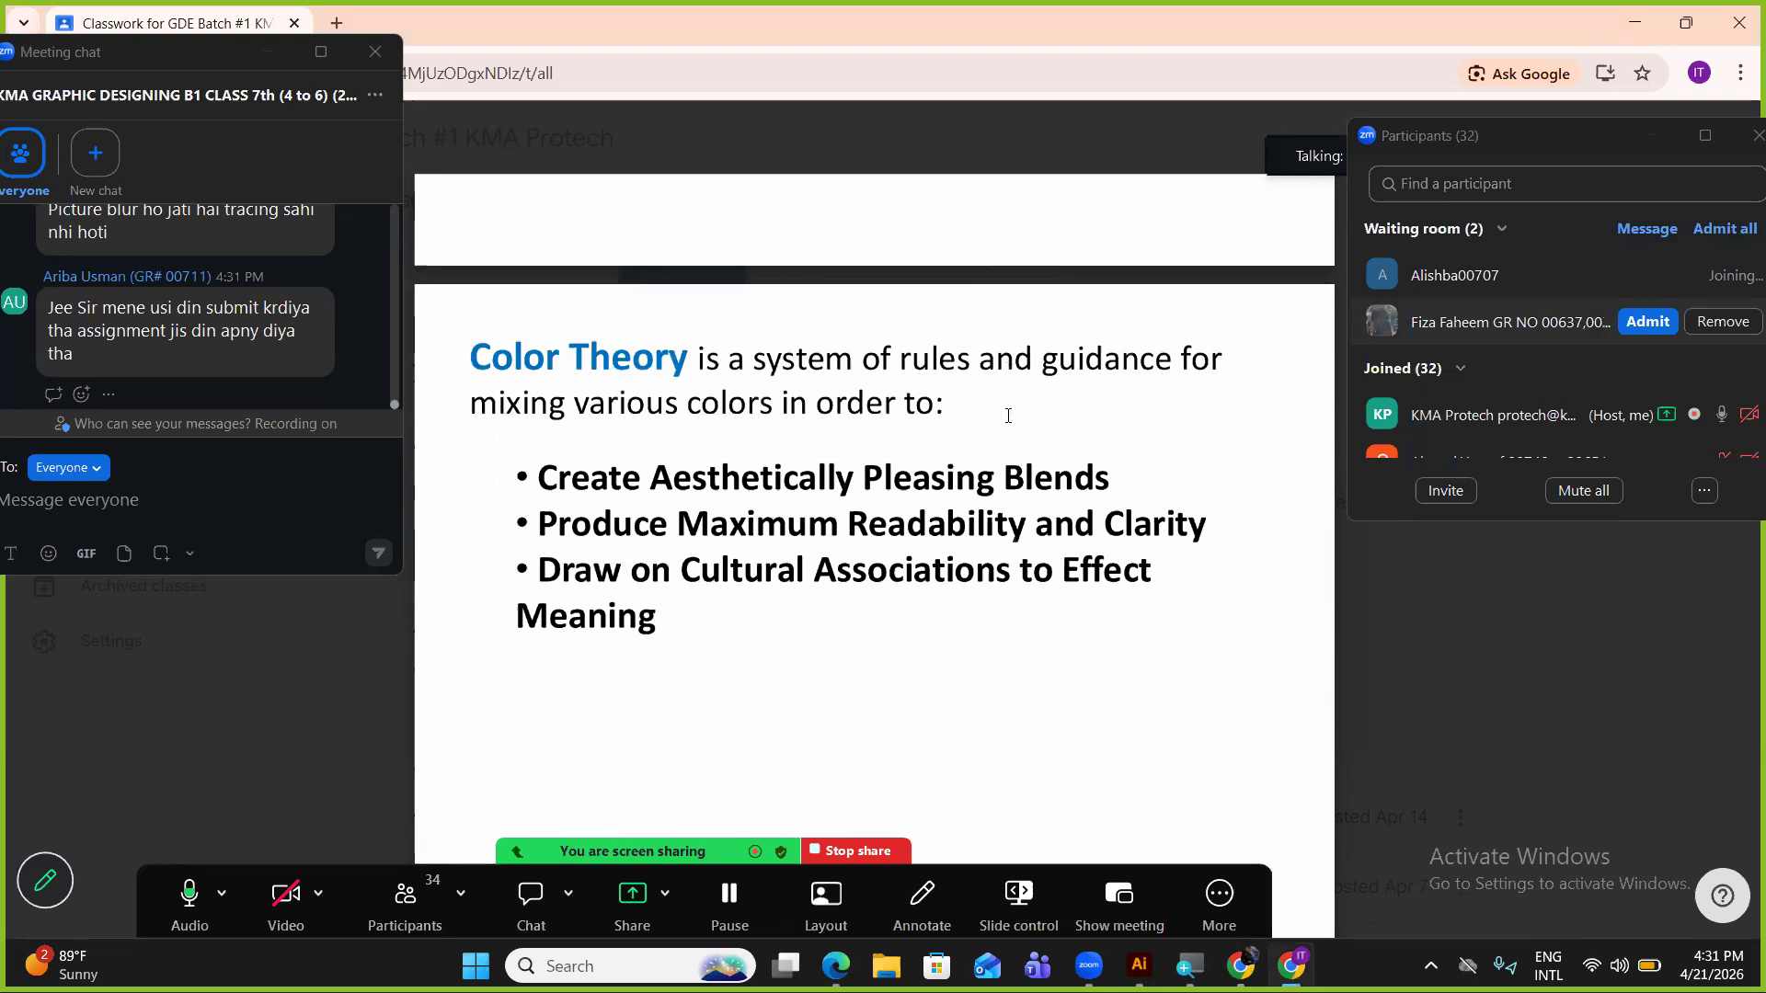
scroll(1008, 415, down, 1)
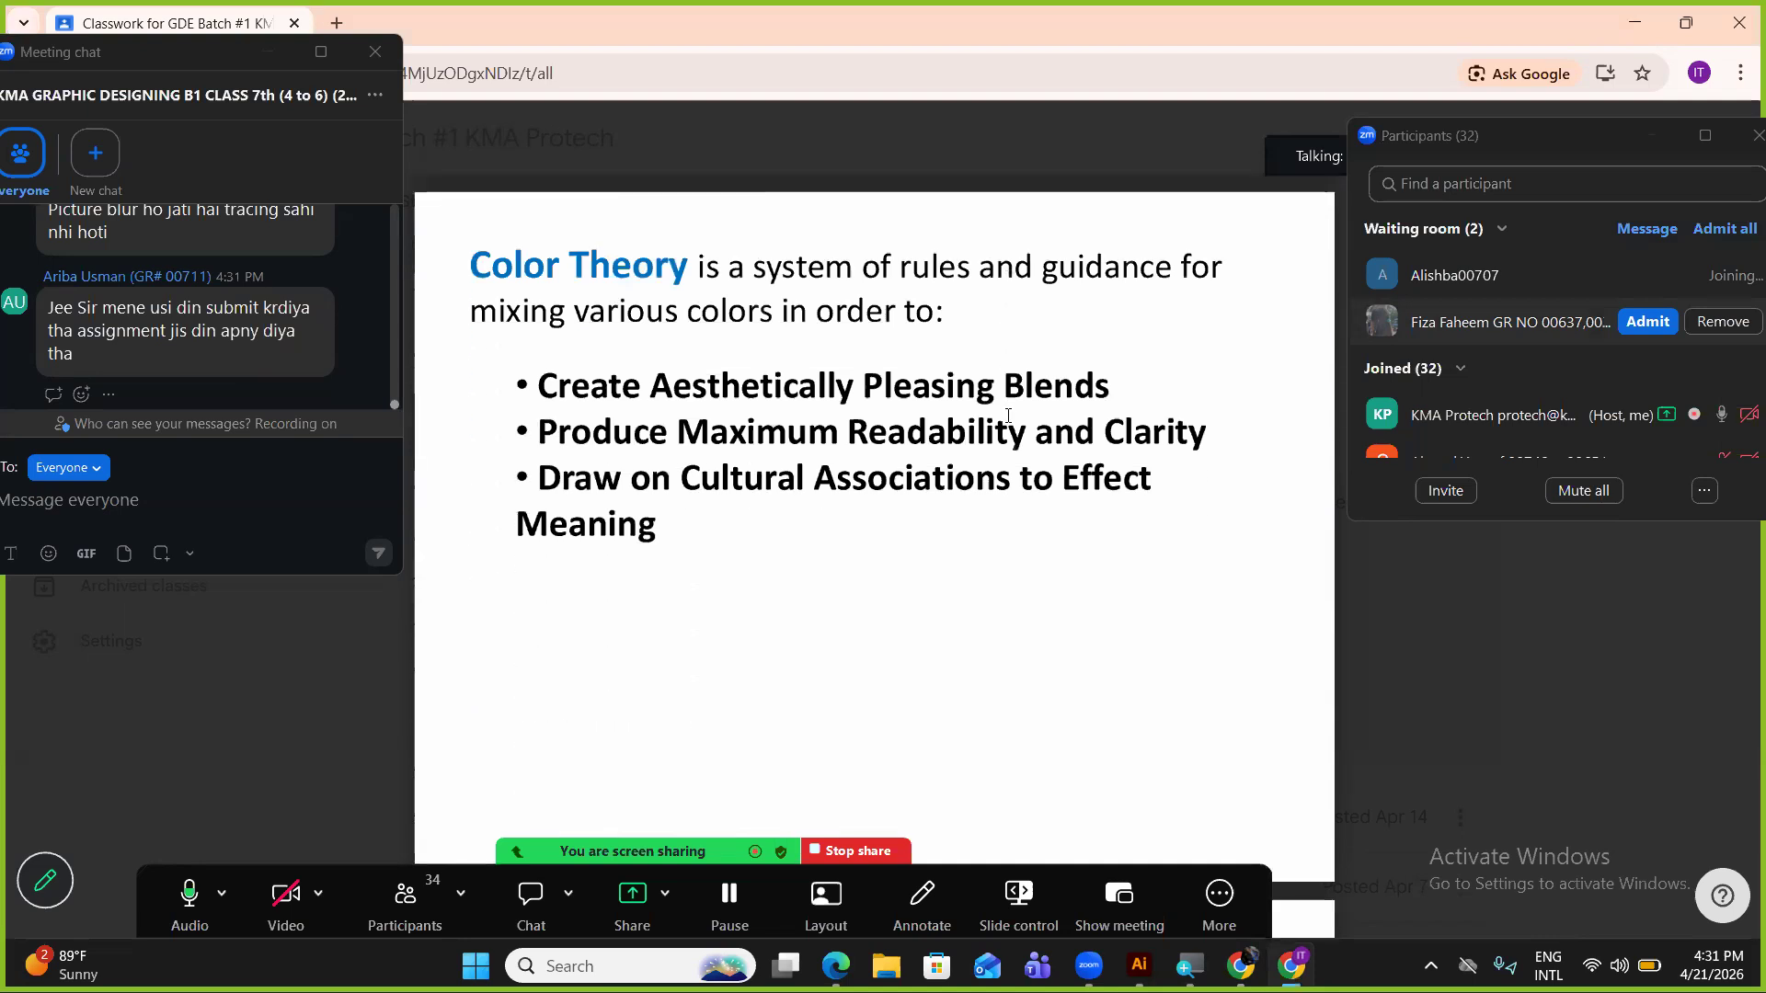
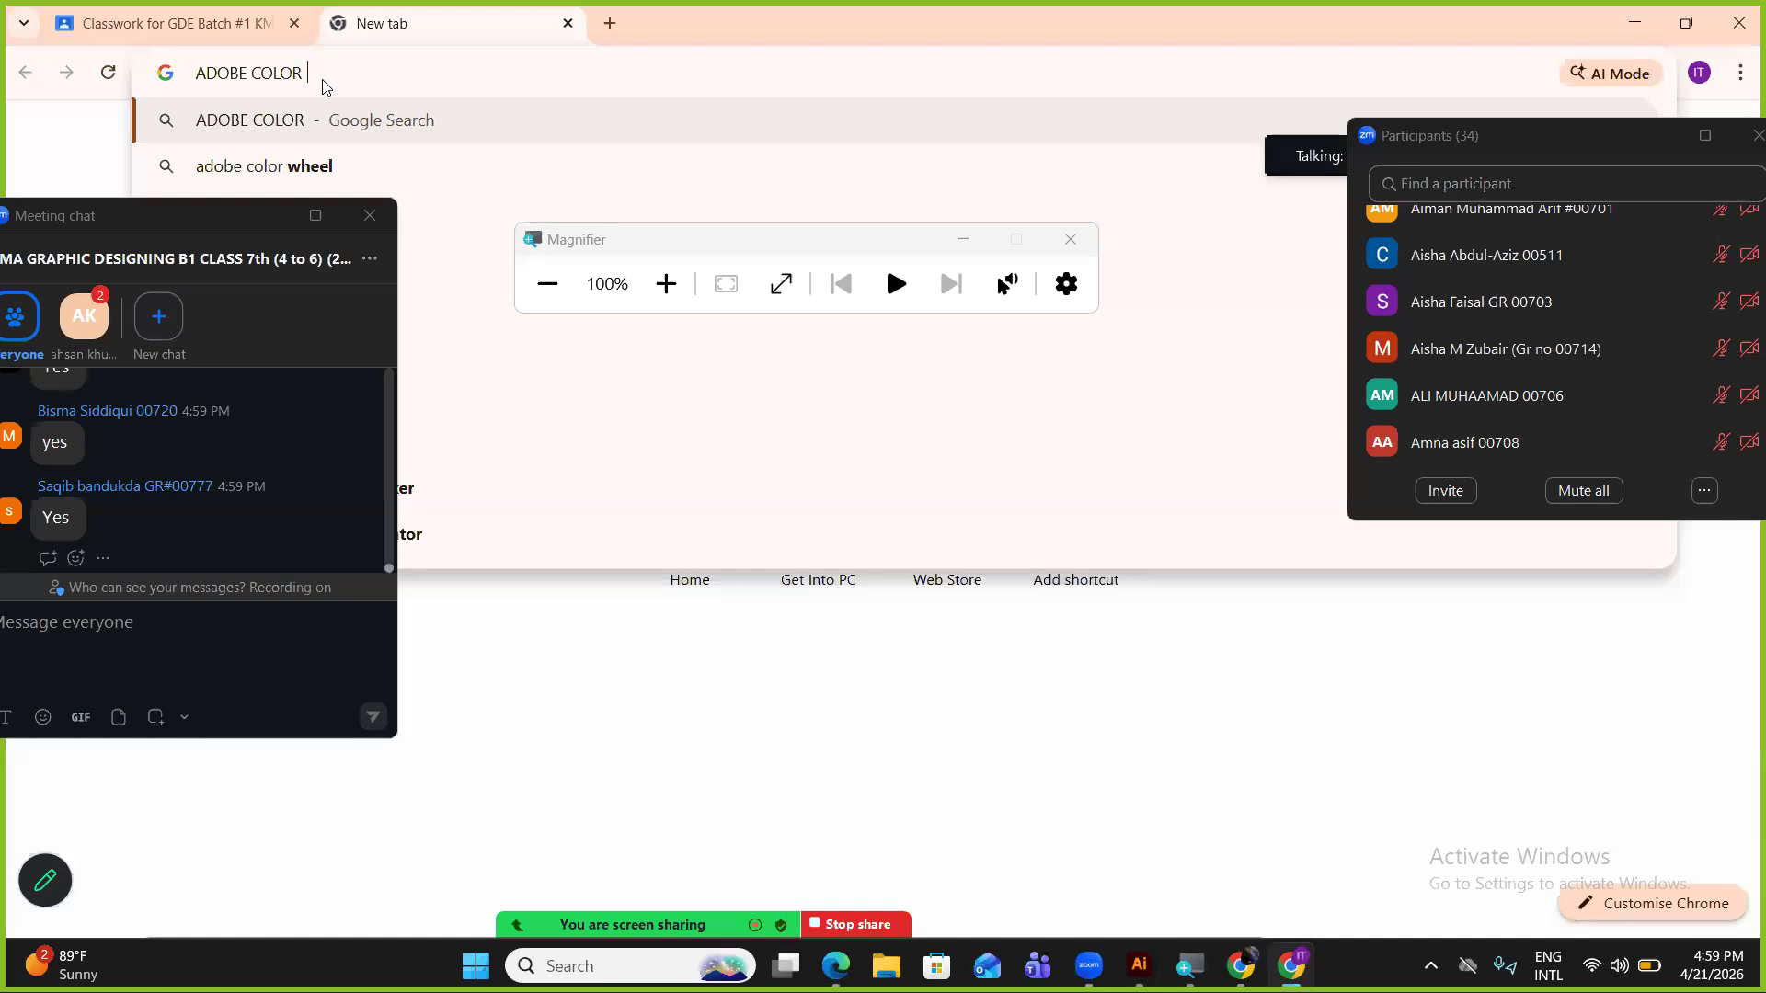
Open Adobe's color wheel page from a web search for ADOBE COLOR WHEEL and dismiss its sign-in and What's New pop-ups.
text(L)
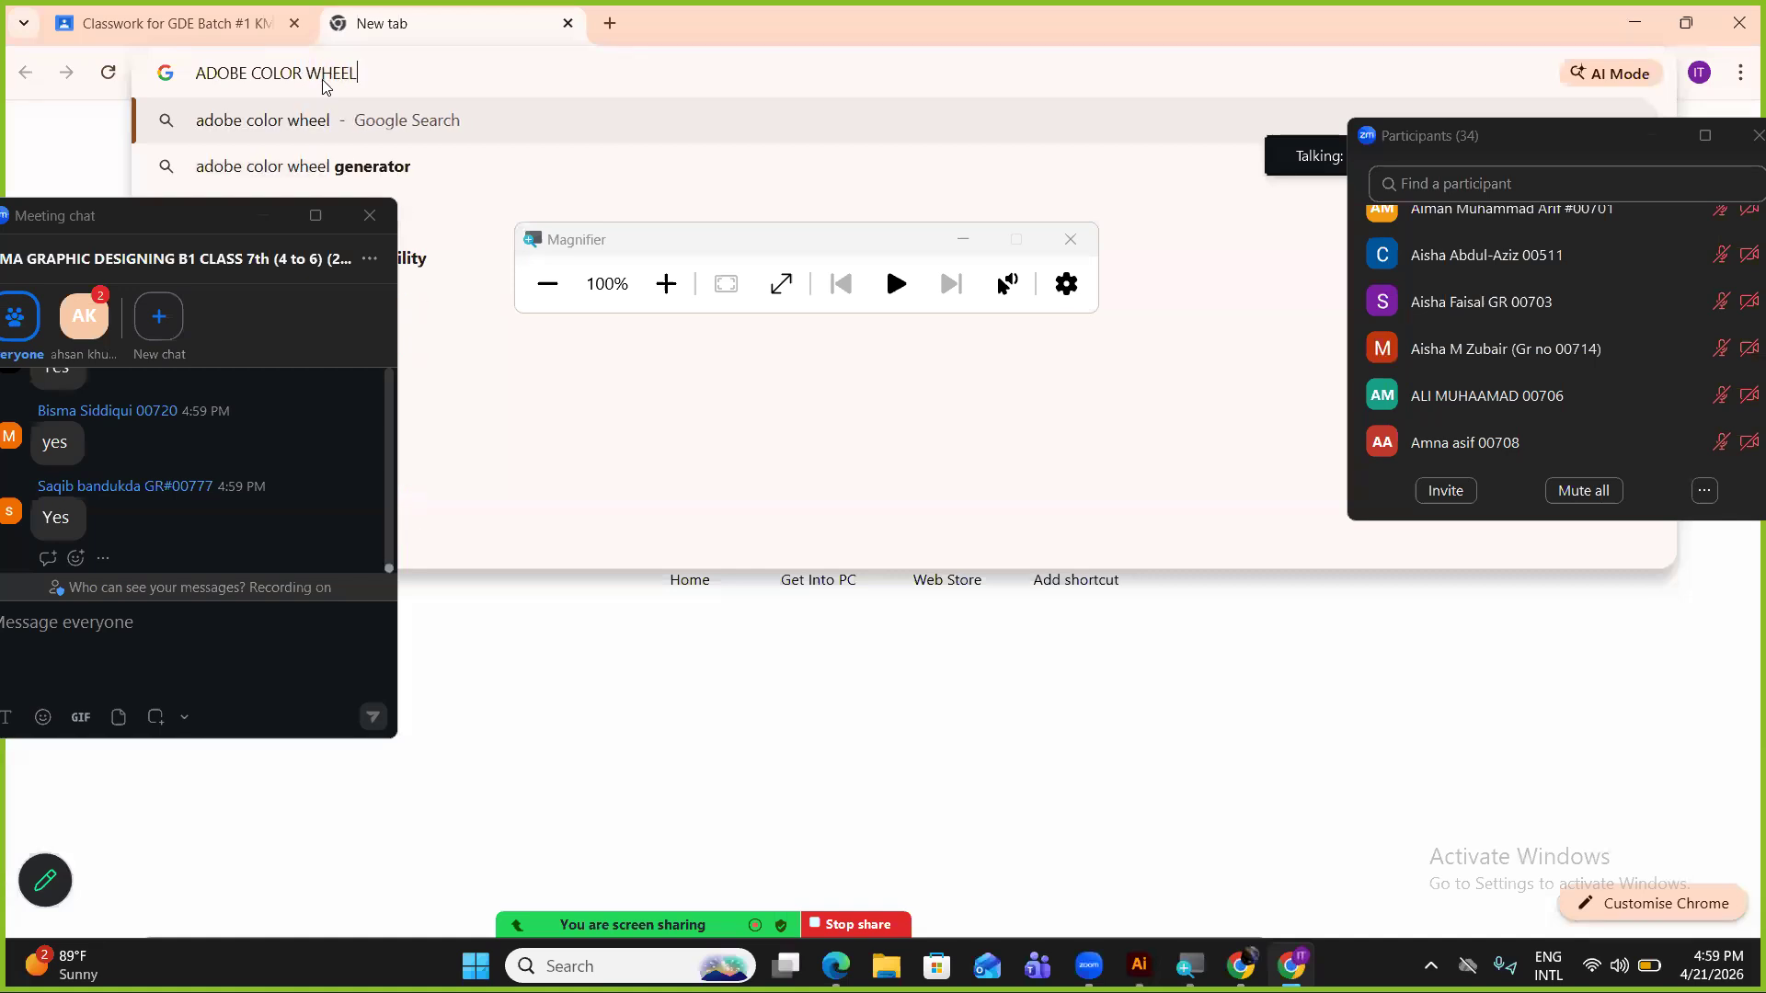
key(Return)
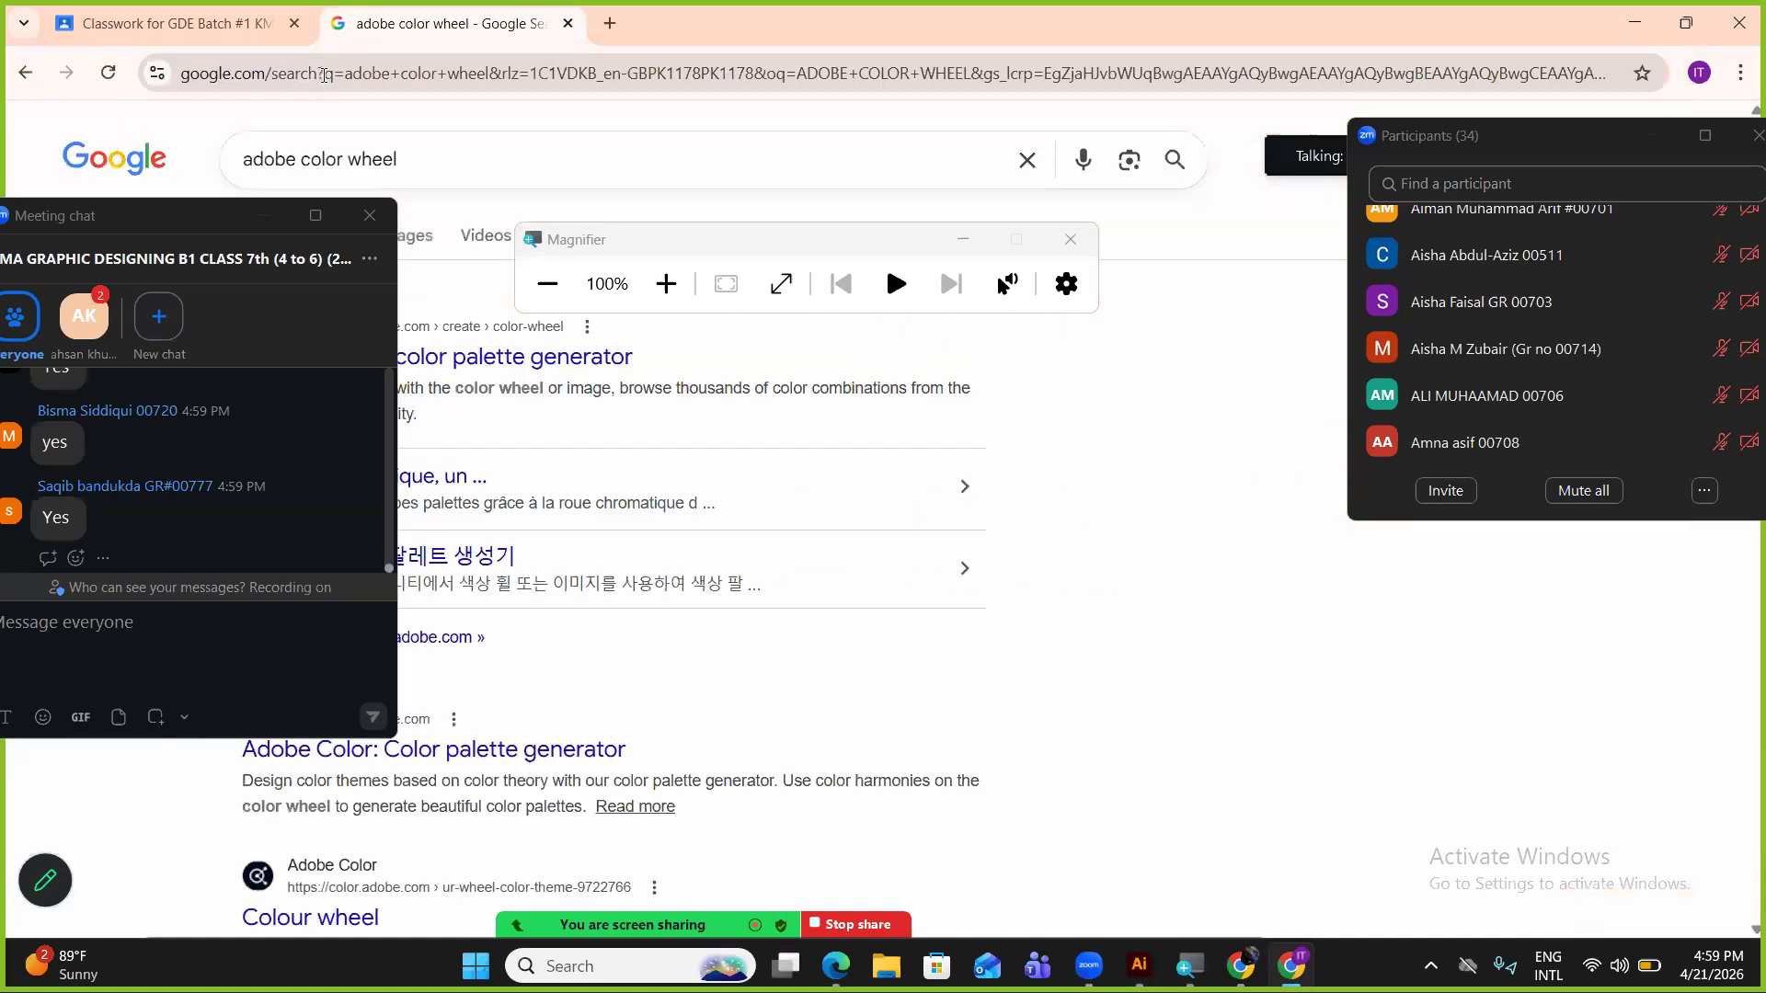
click(92, 192)
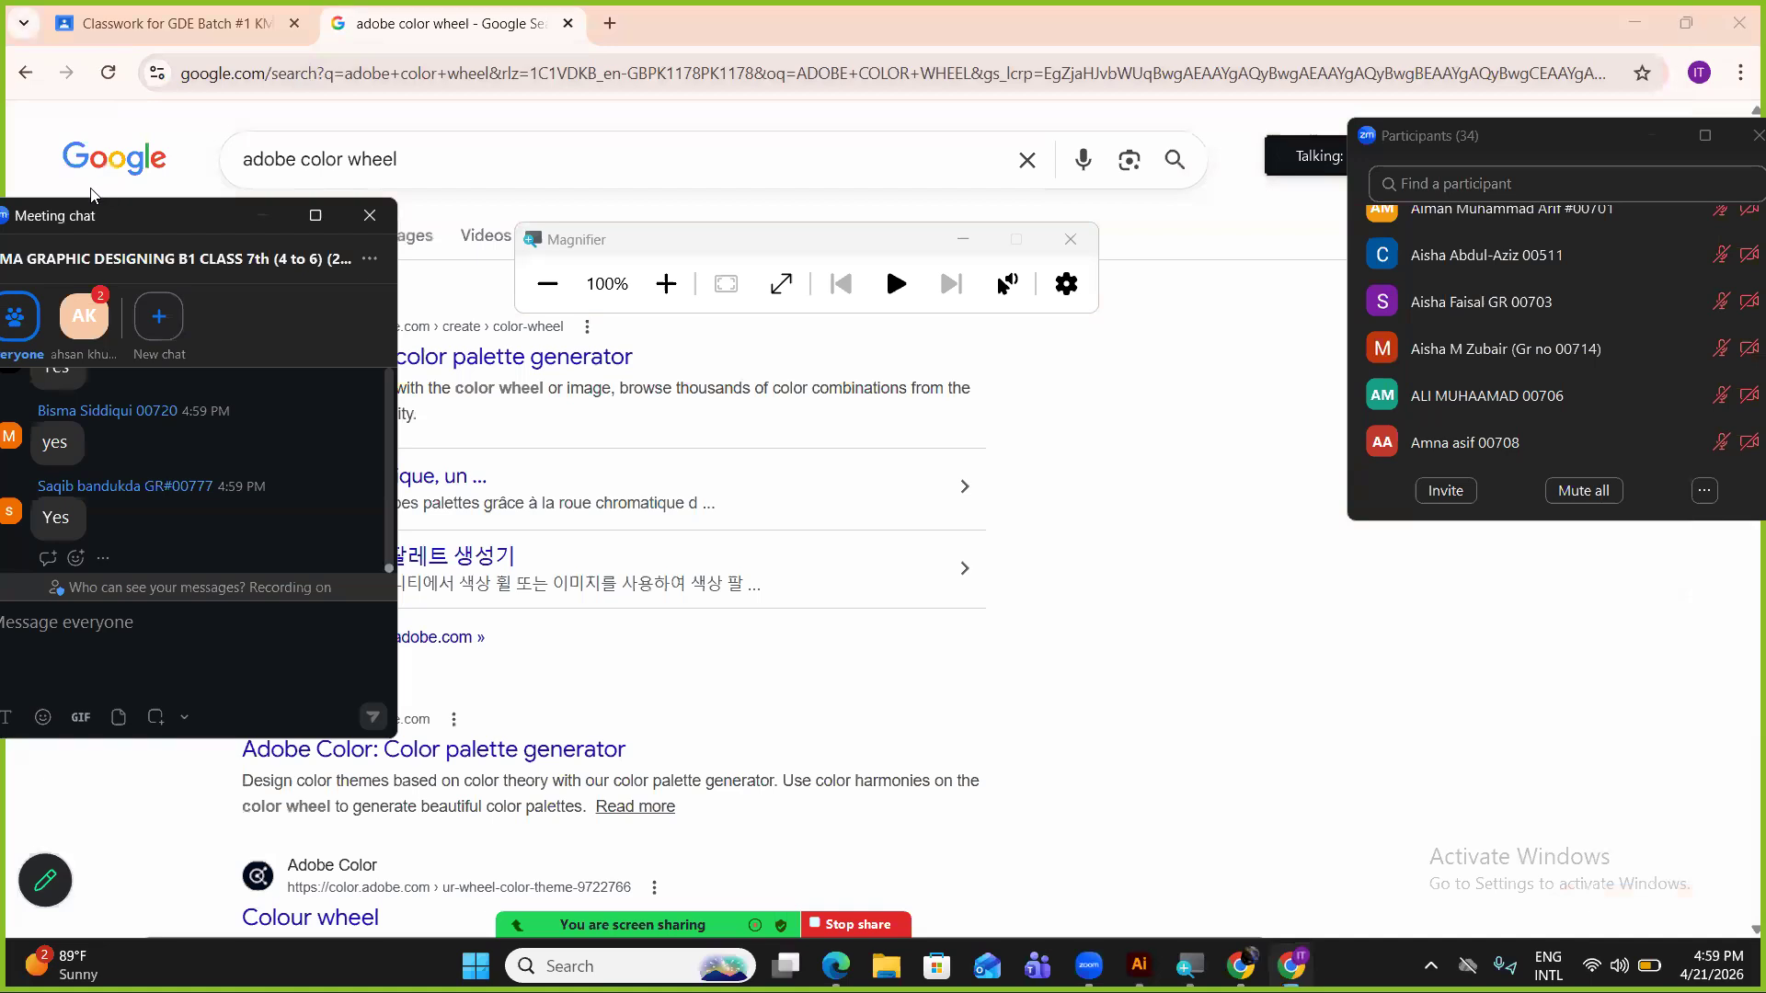
click(409, 359)
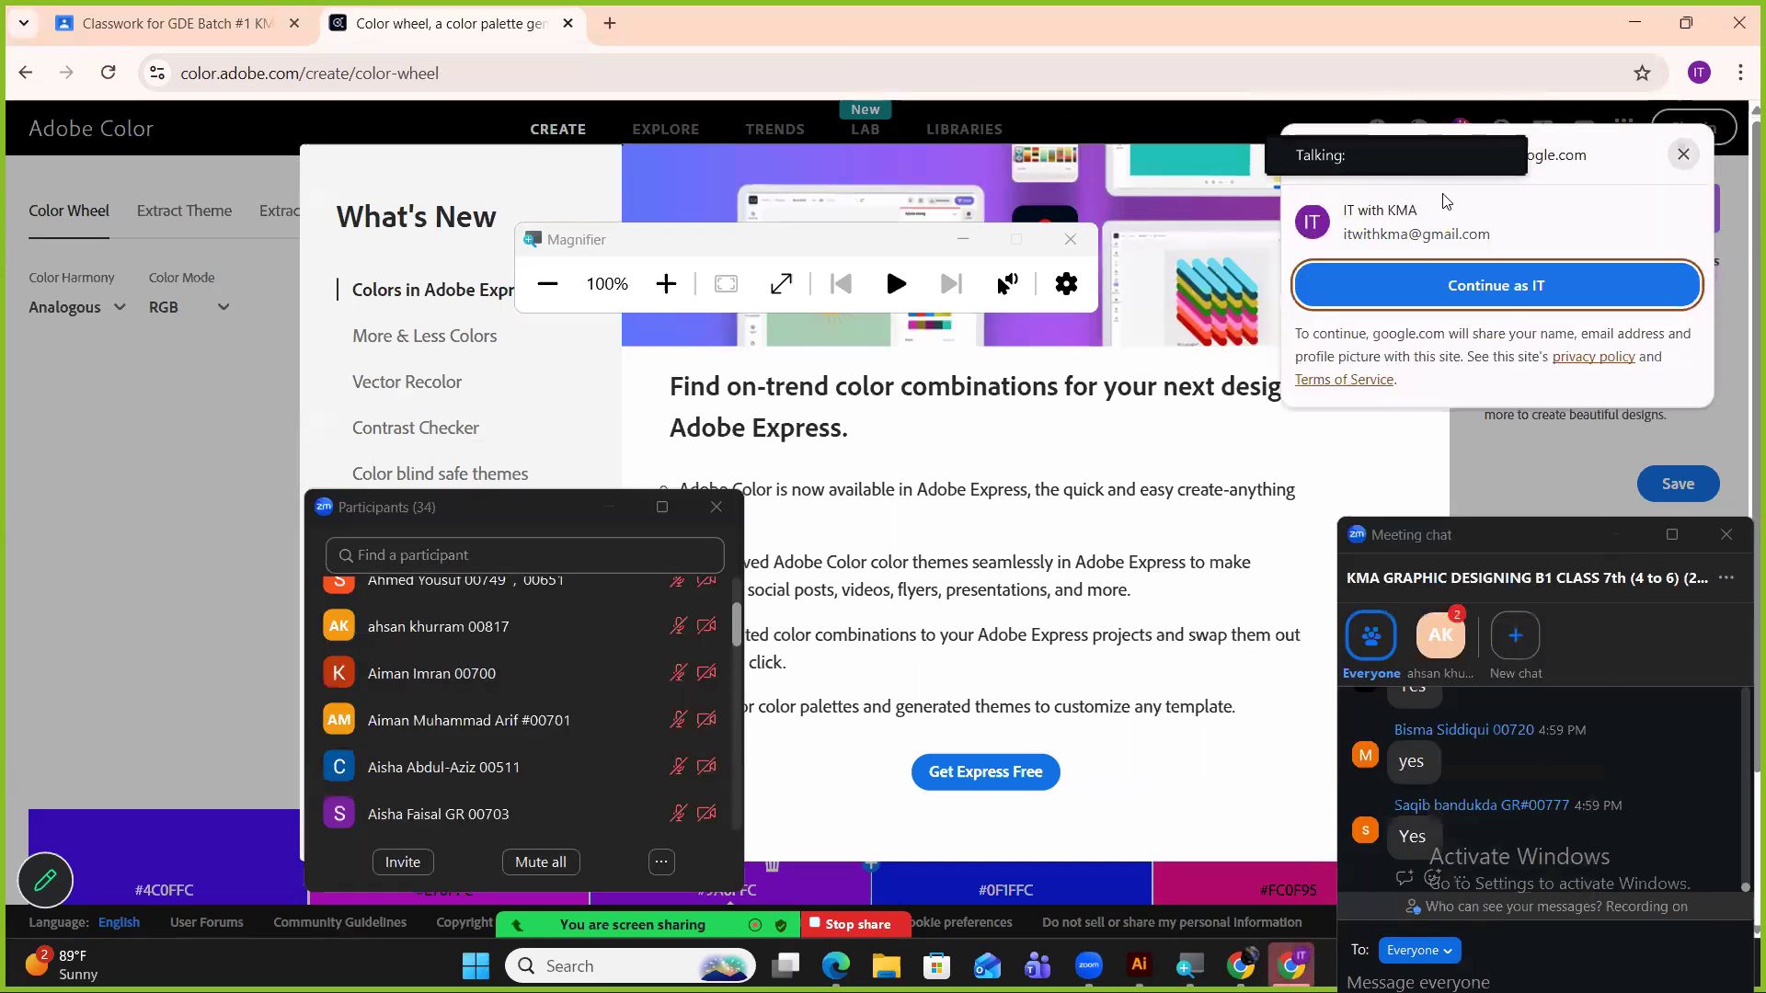
click(1680, 157)
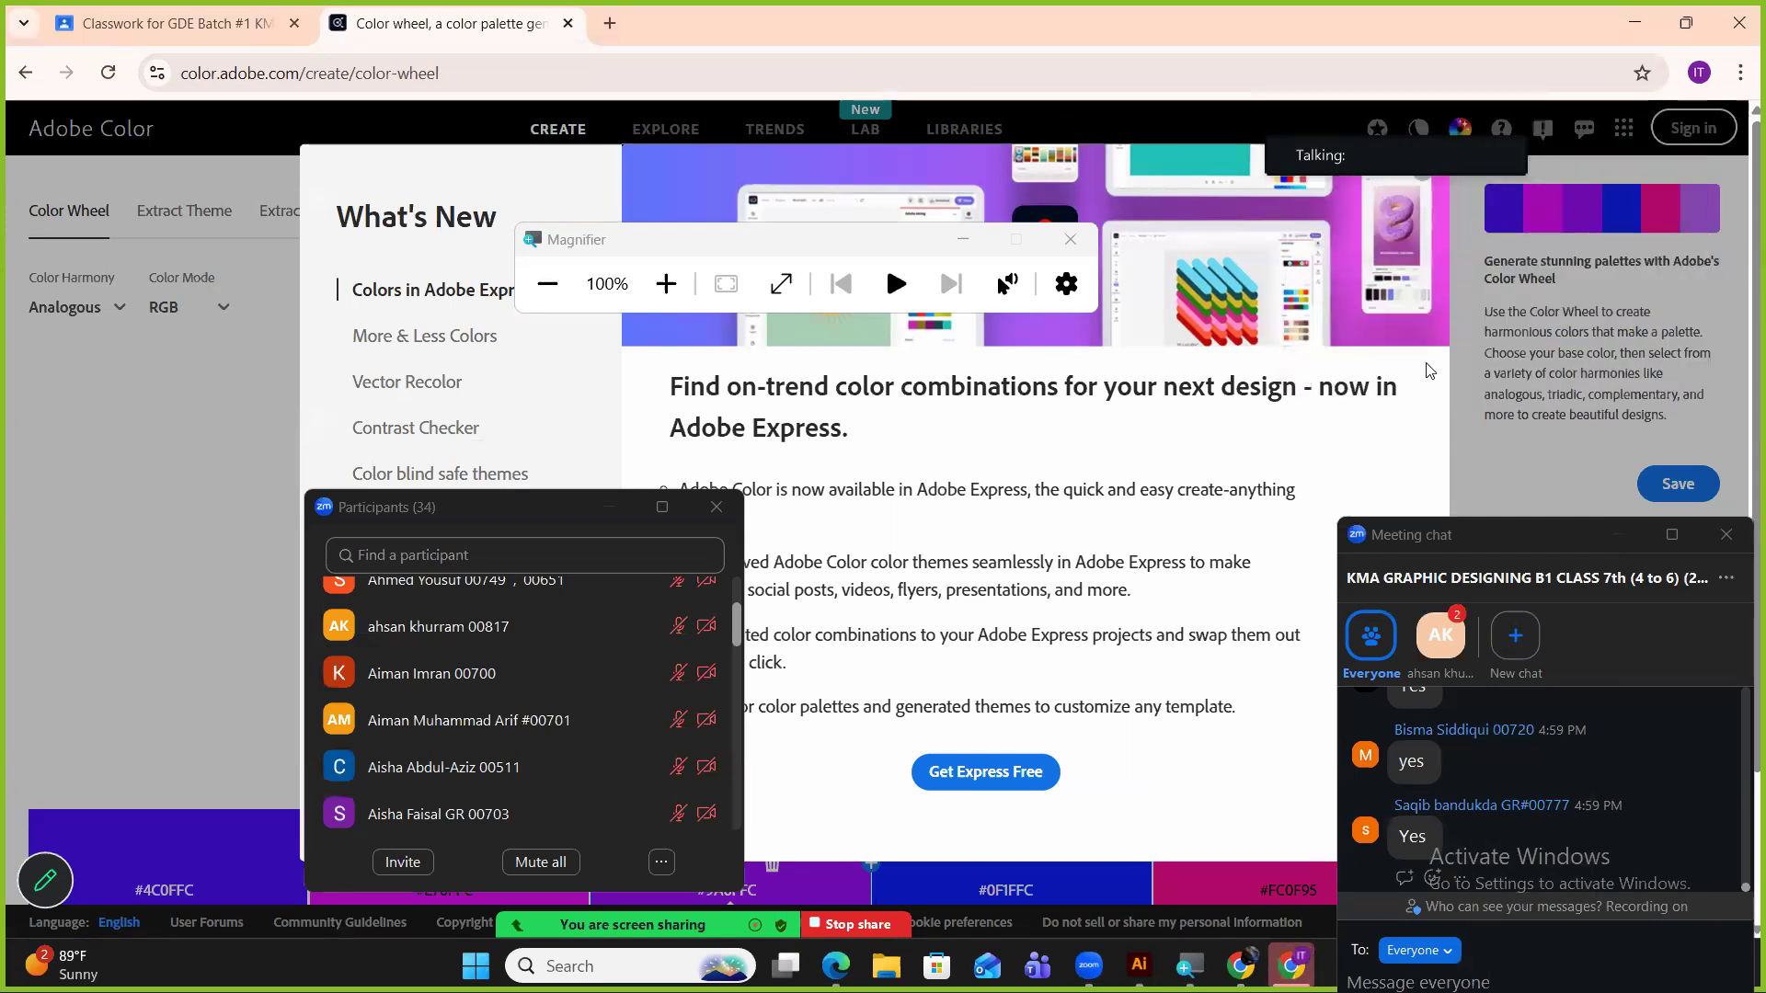
click(1421, 181)
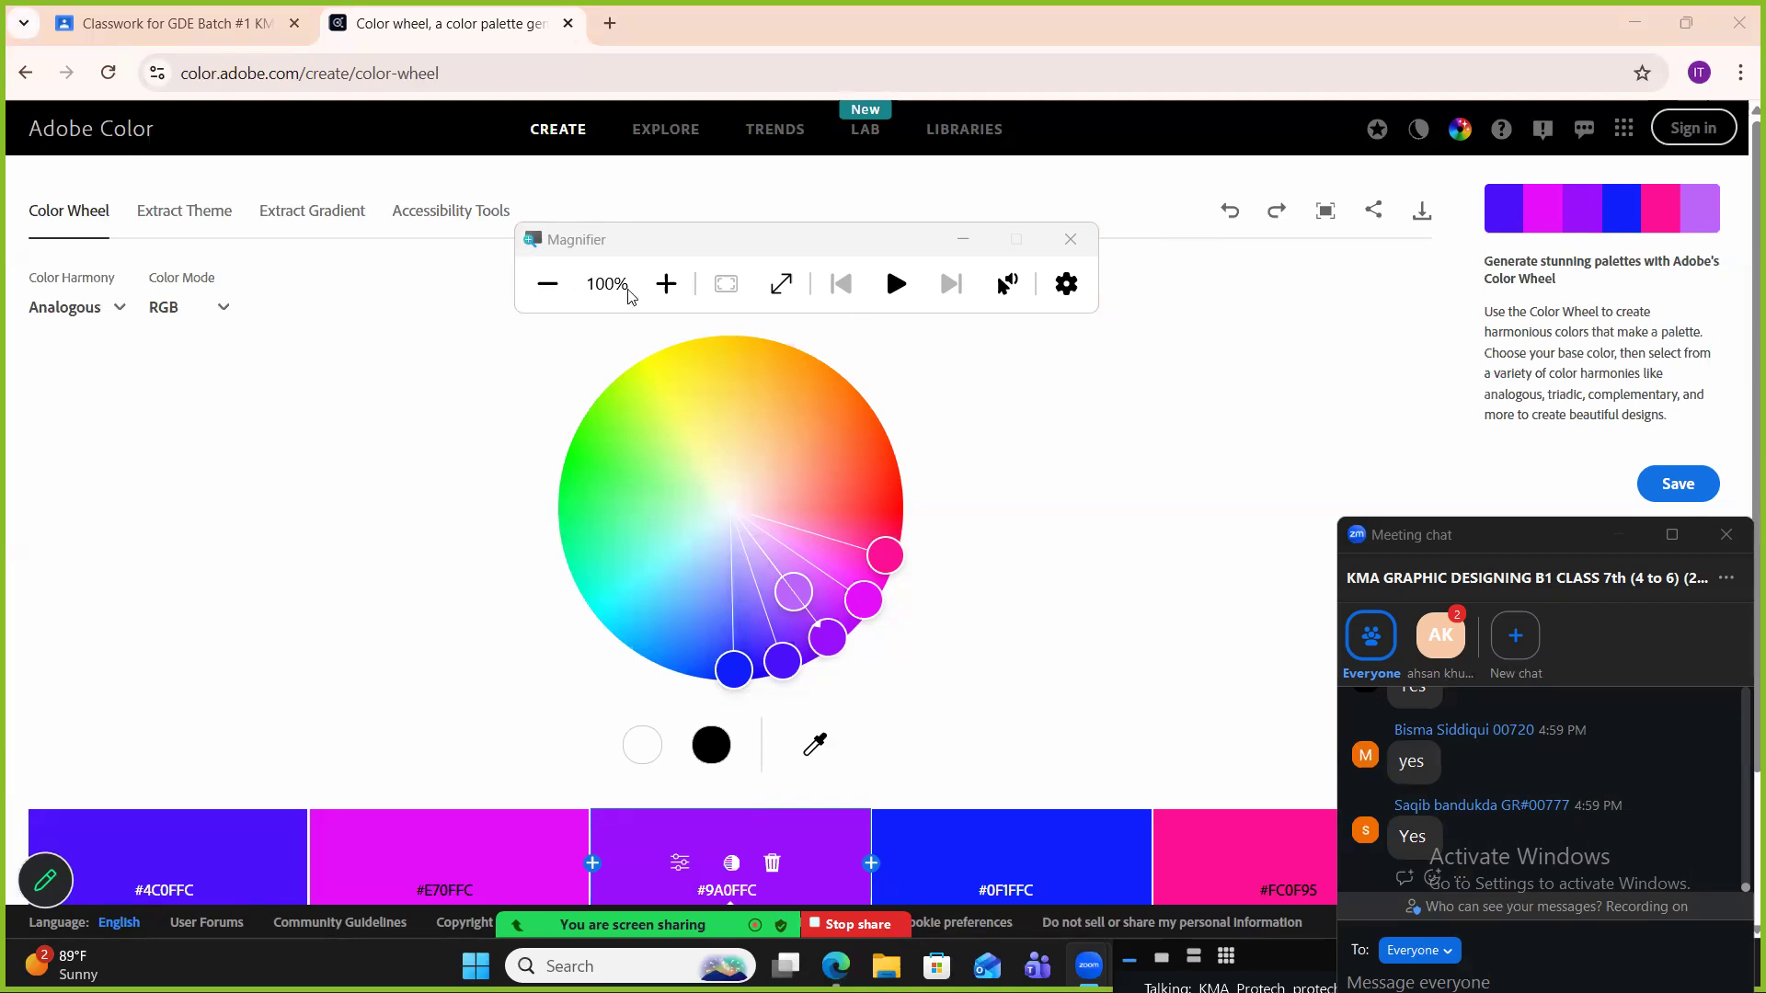
Rotate the analogous harmony on the magnified color wheel to the red-orange base #FF2C04 and on to the cyan base #00E1FF.
click(670, 289)
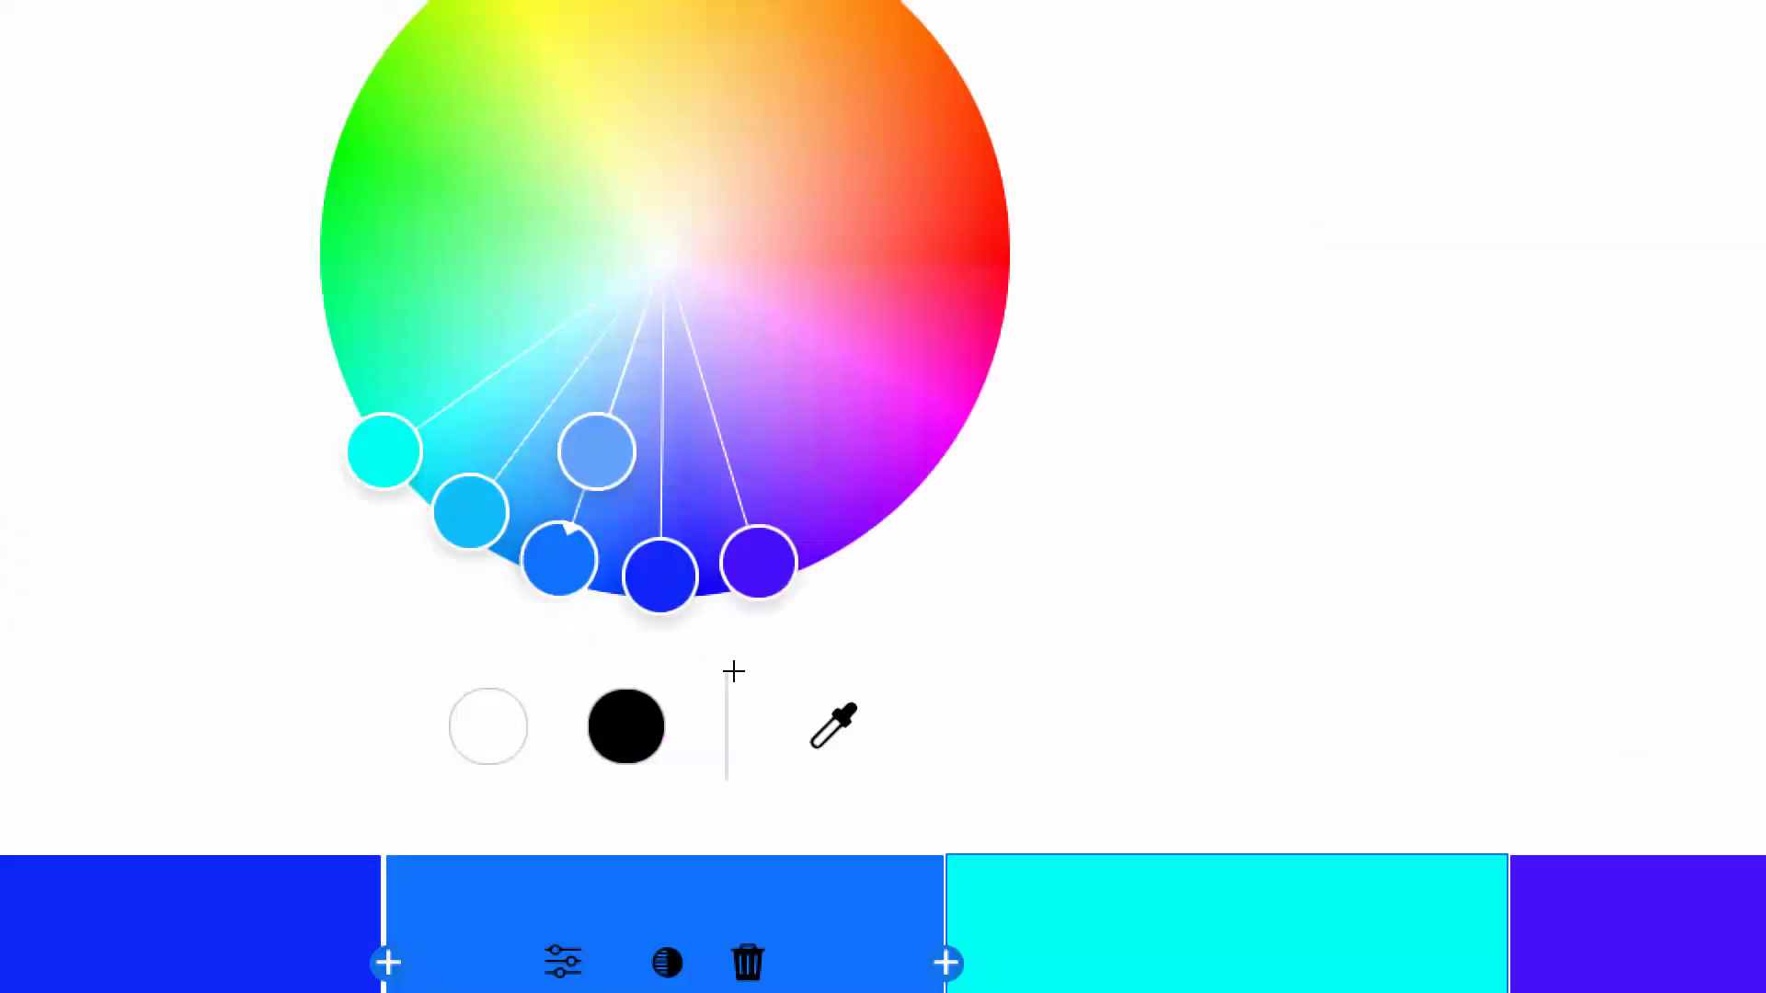
drag(891, 659, 904, 457)
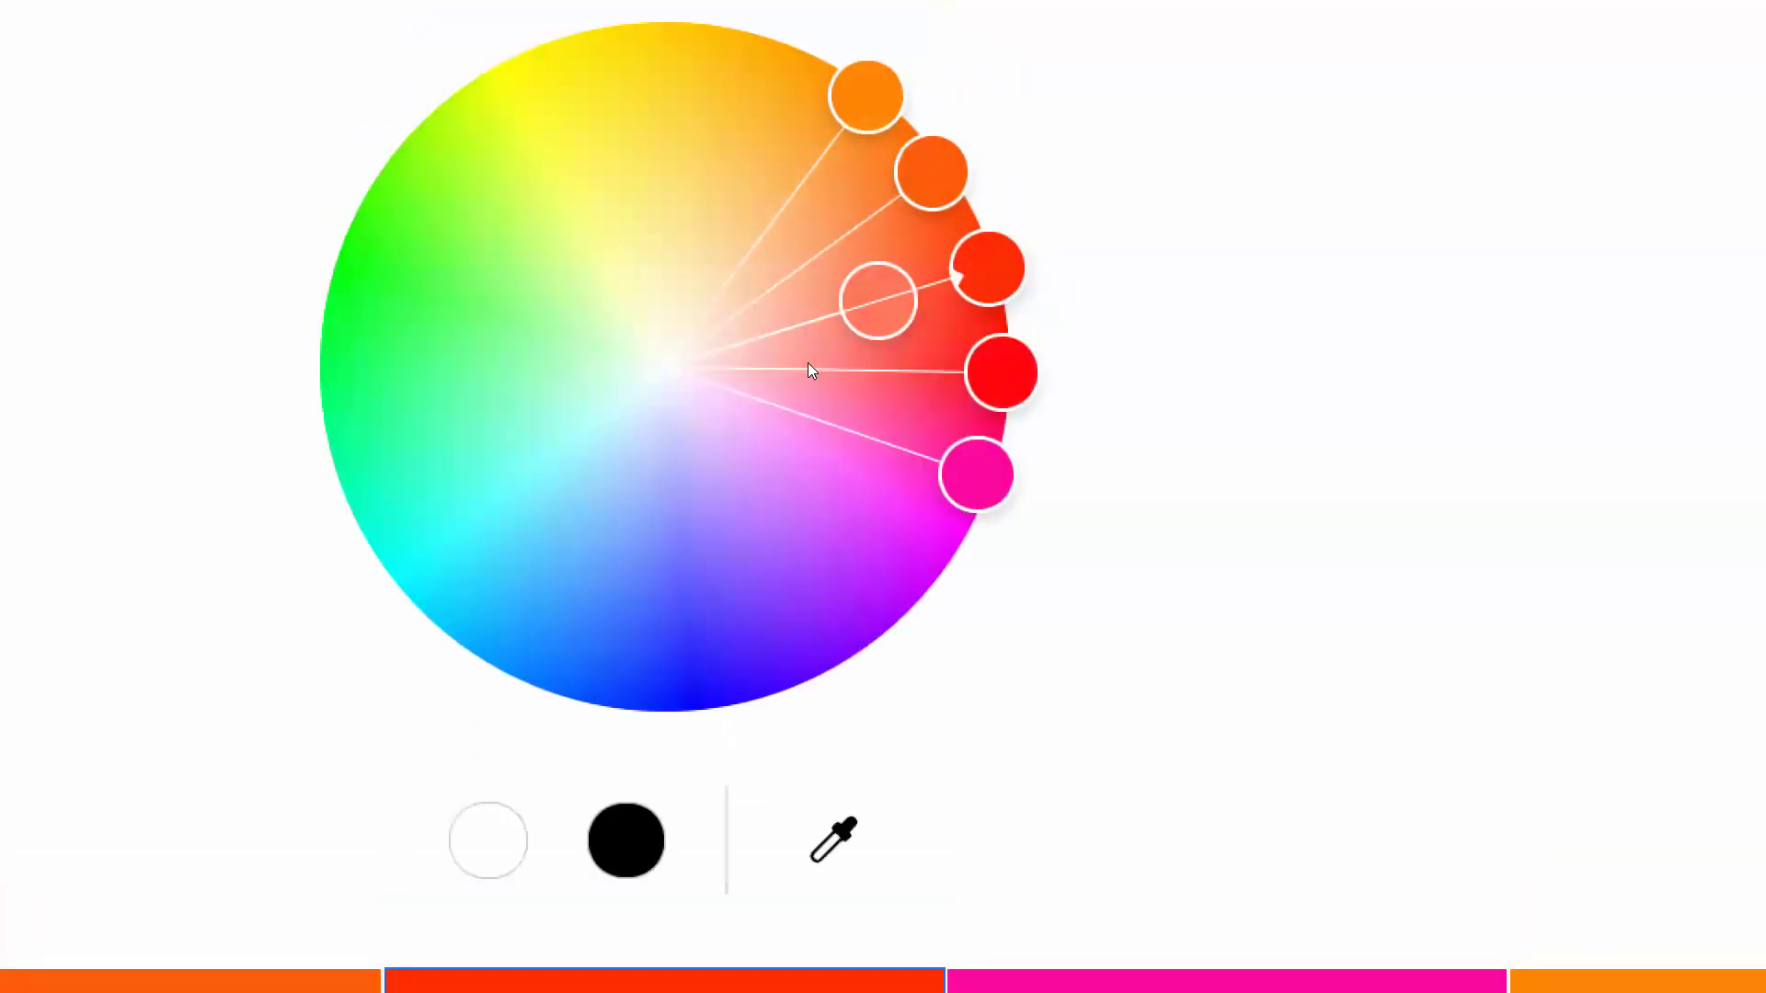
key(super+minus)
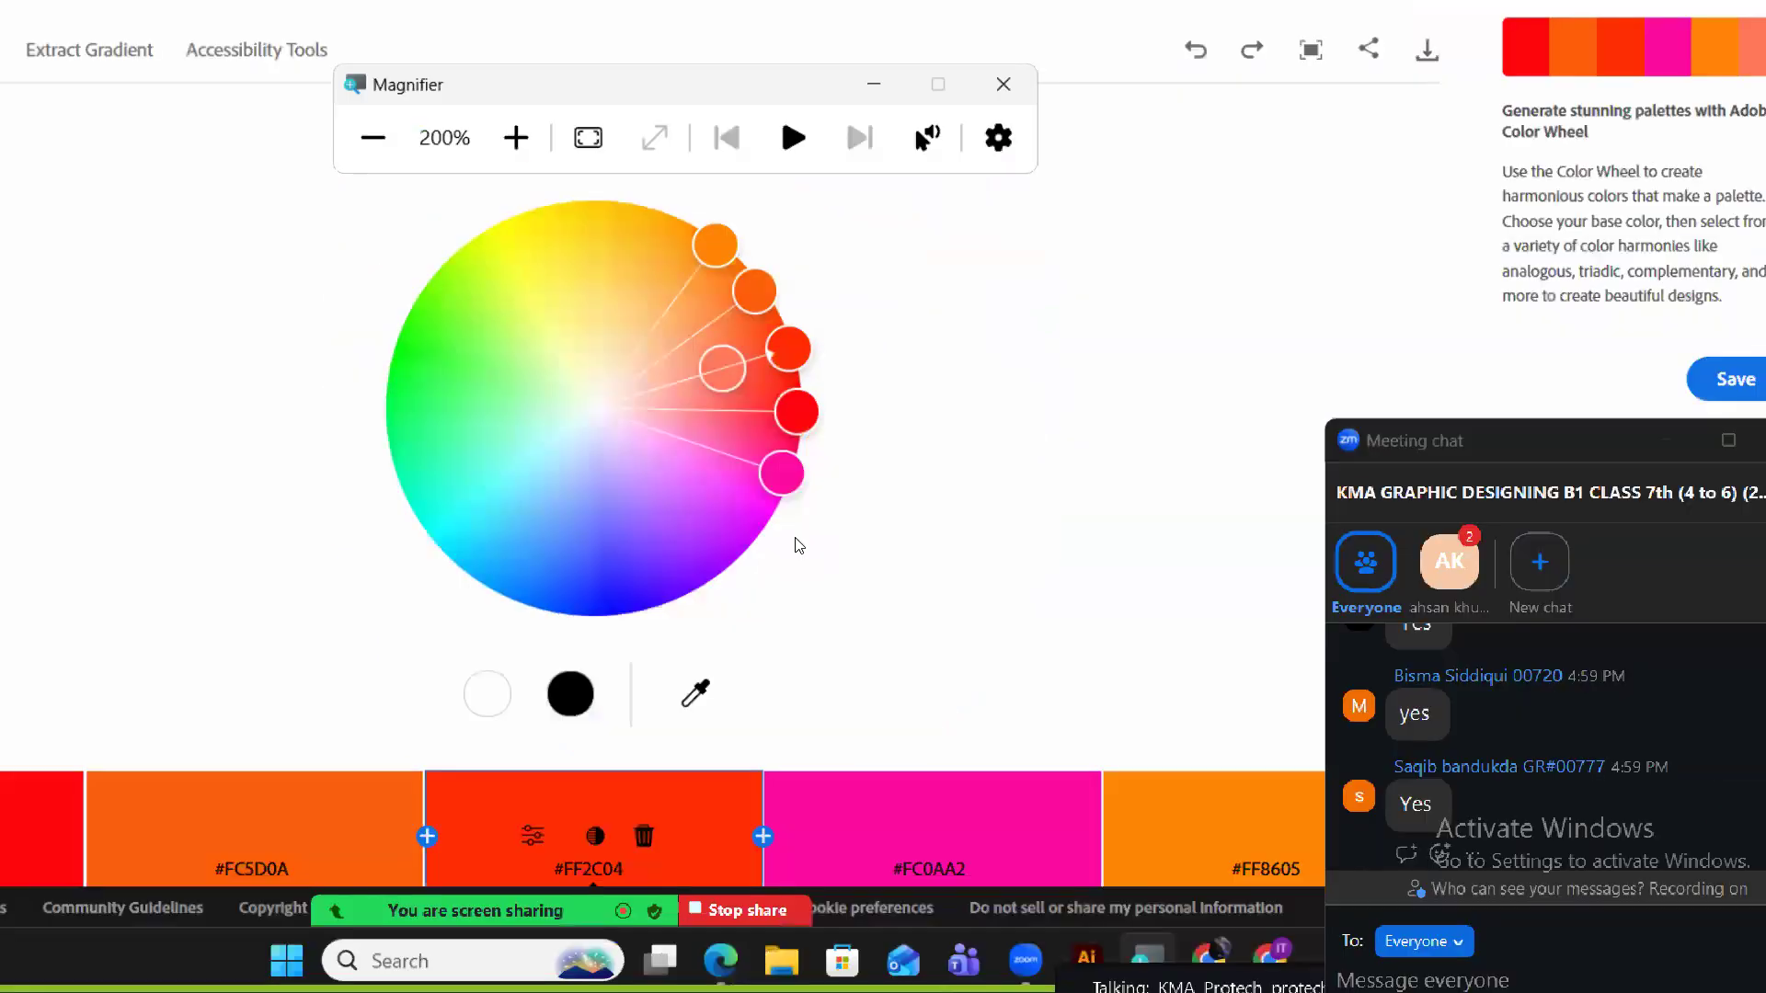
key(super+minus)
scroll(822, 515, down, 2)
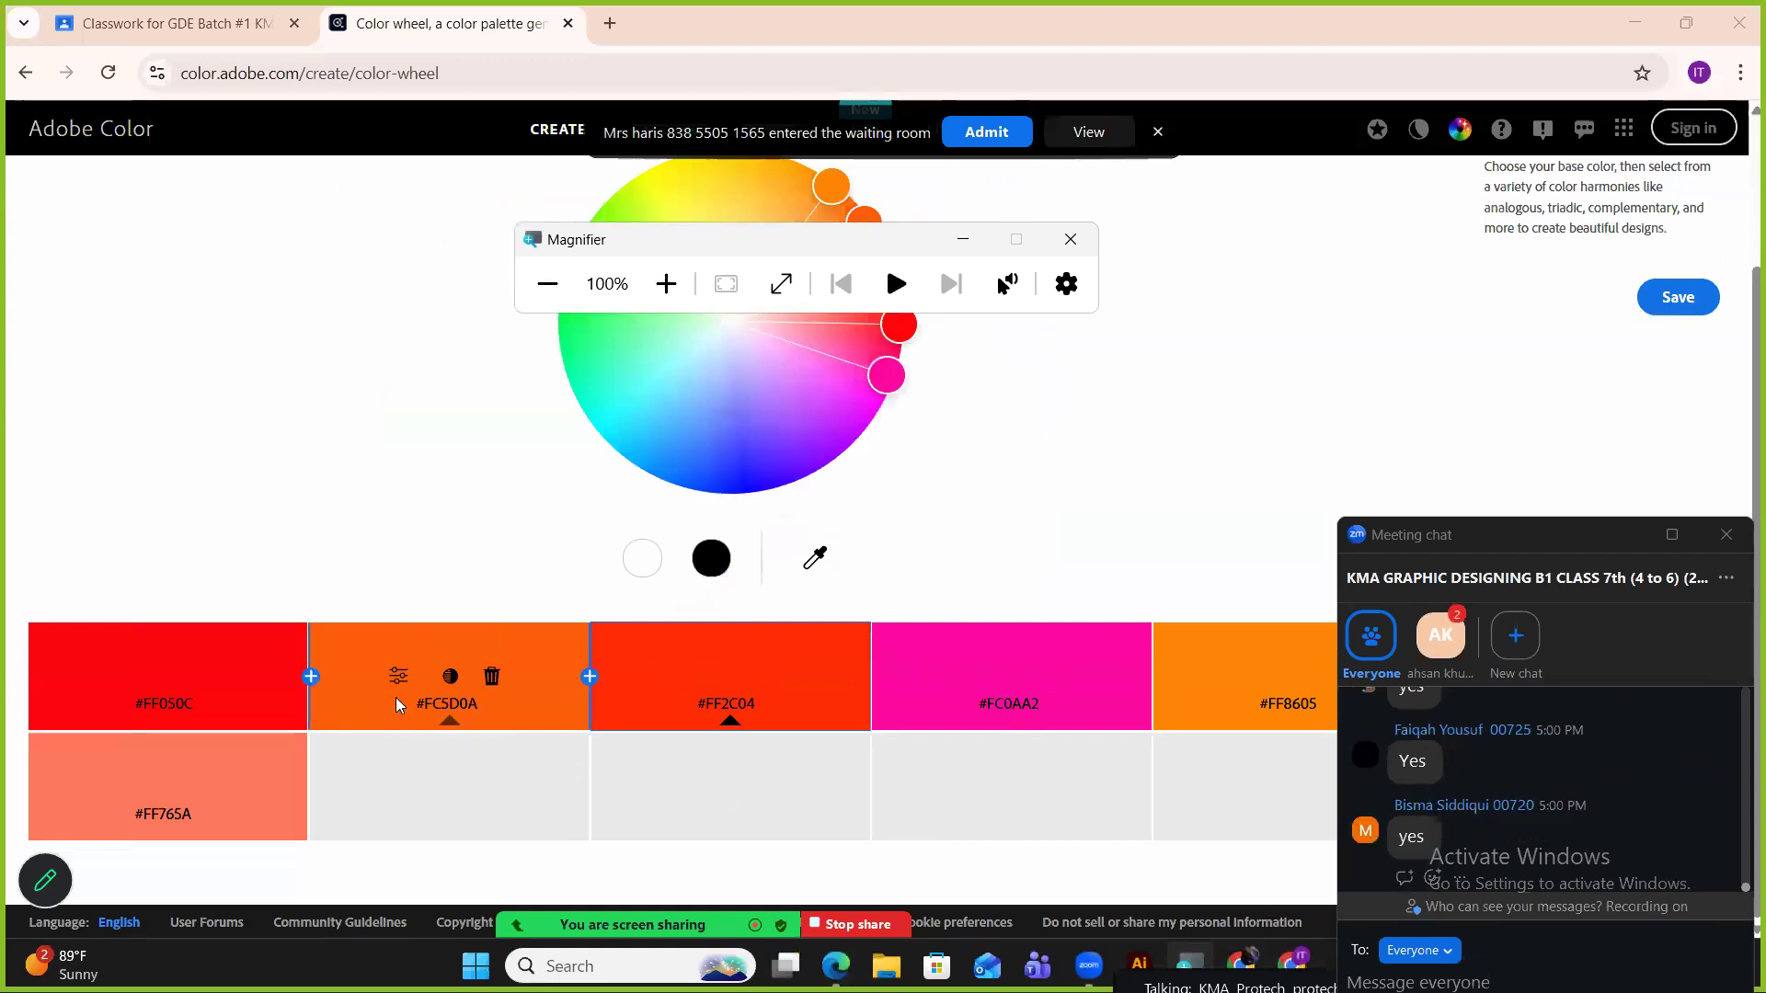
scroll(469, 681, up, 2)
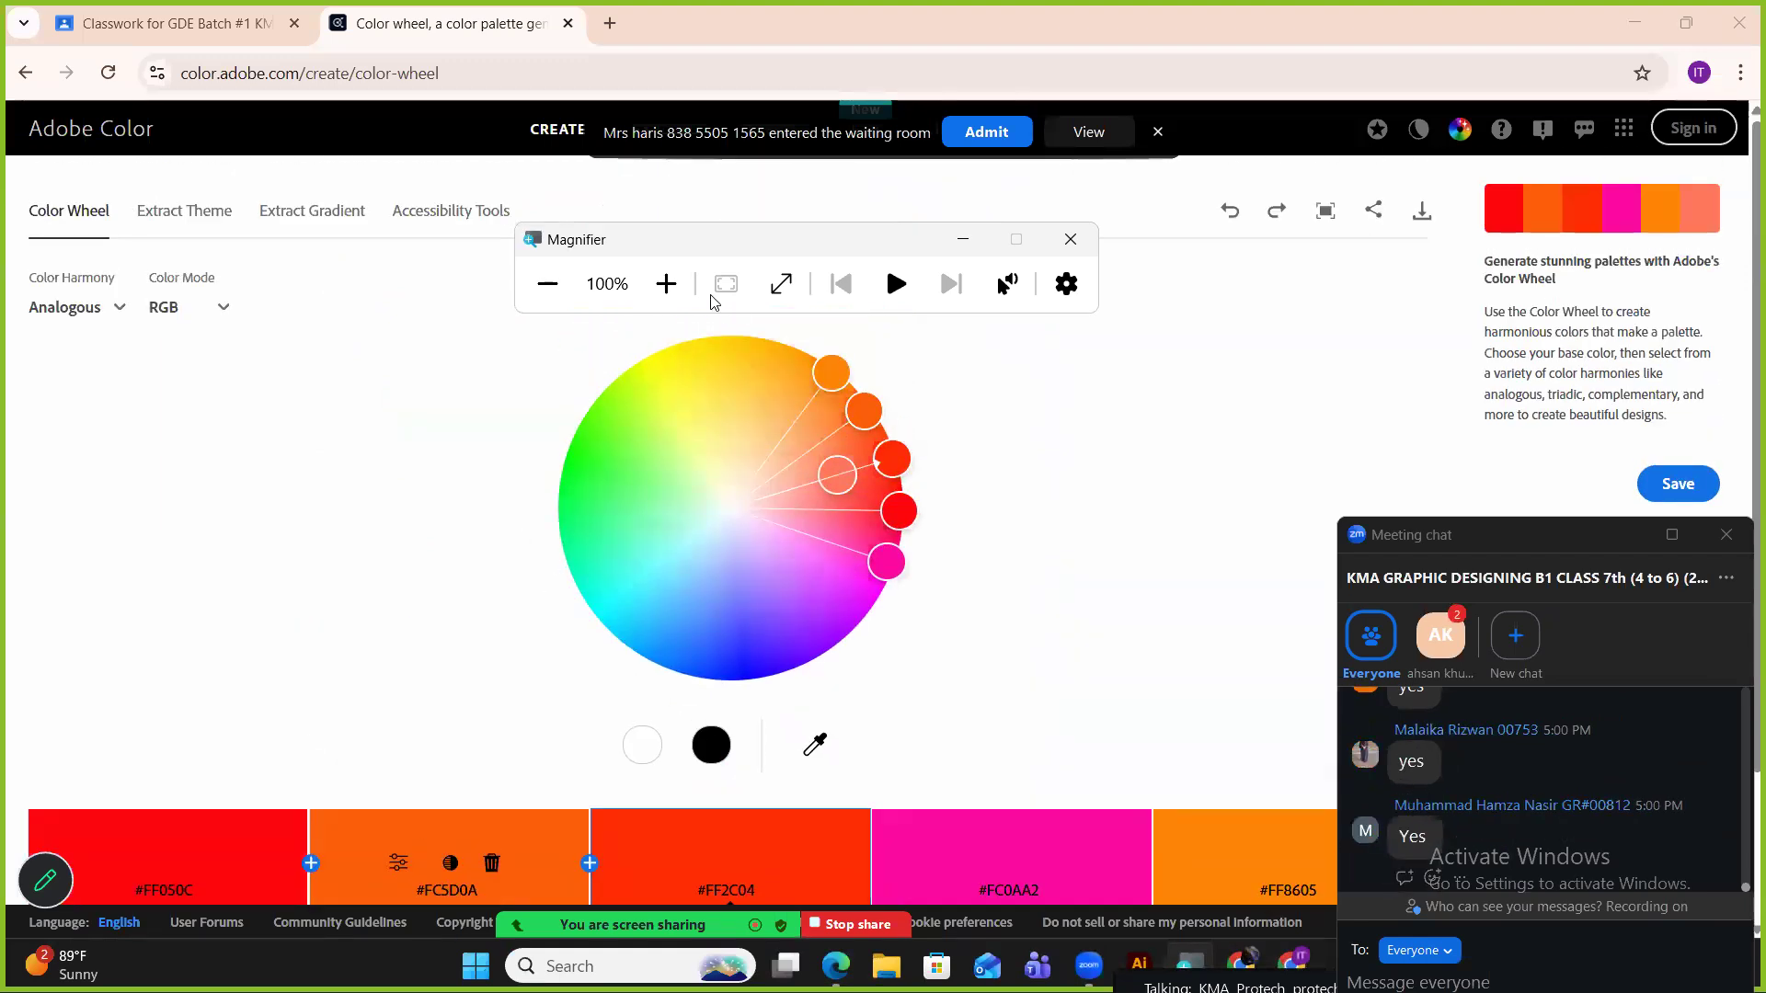
click(666, 283)
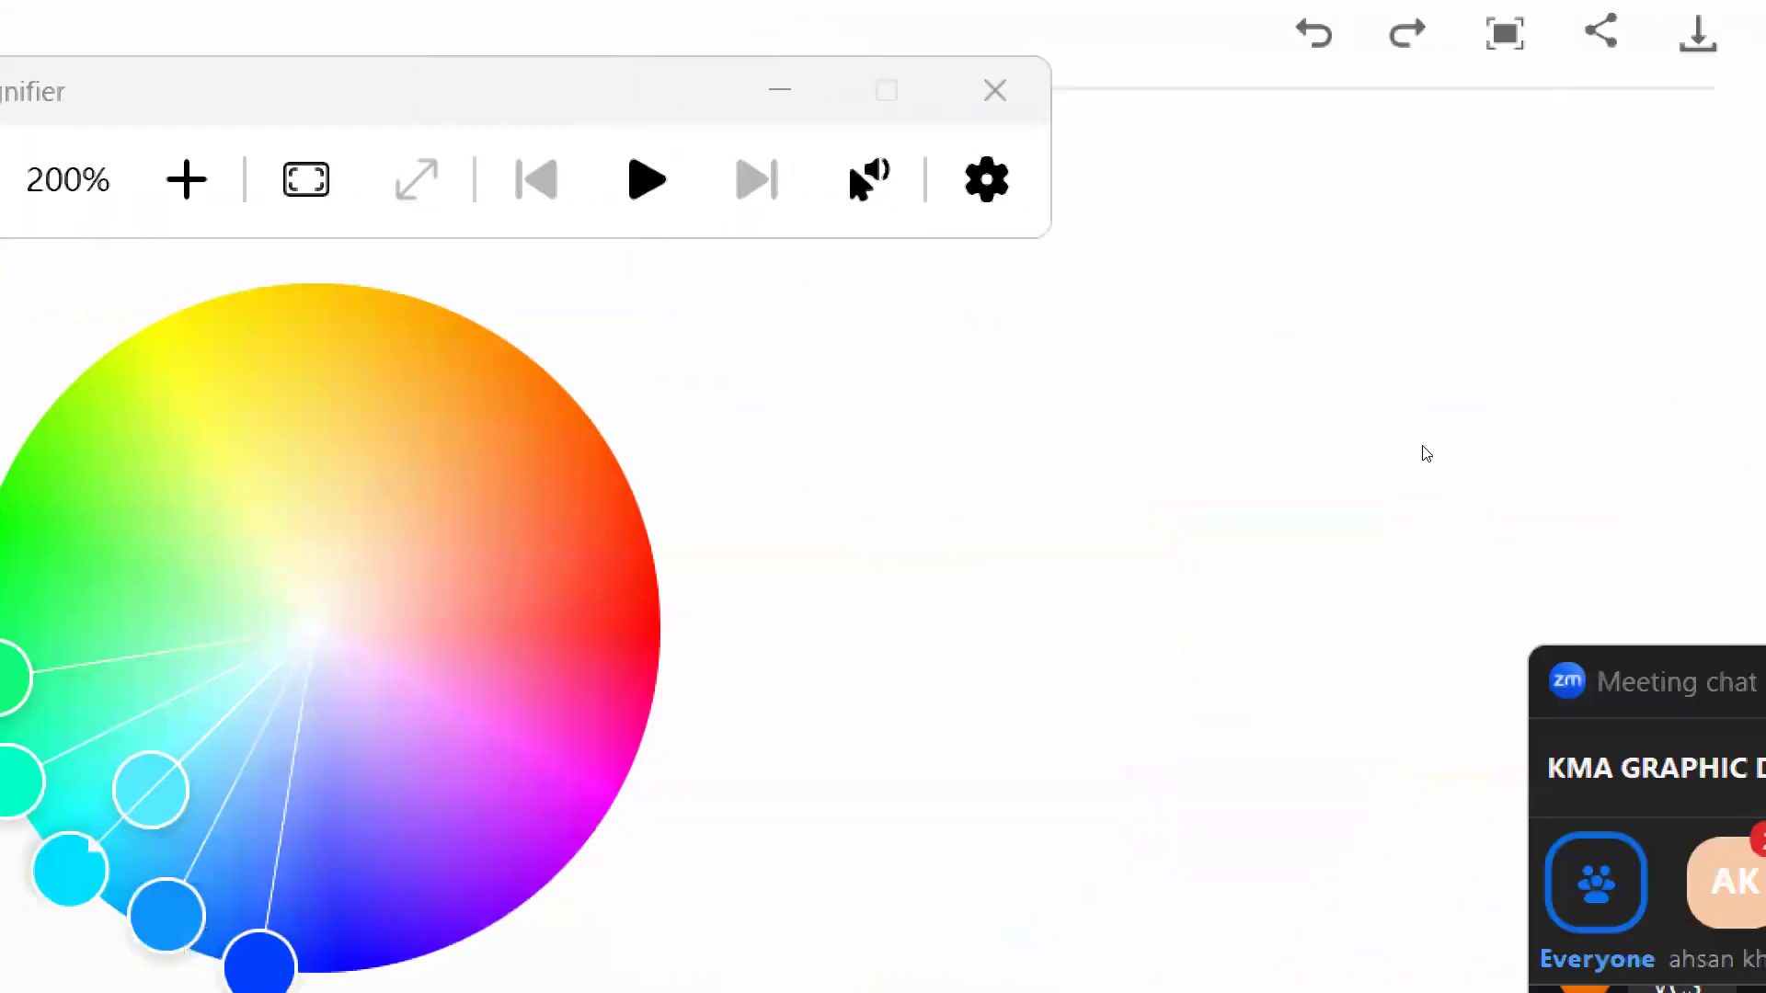
click(696, 179)
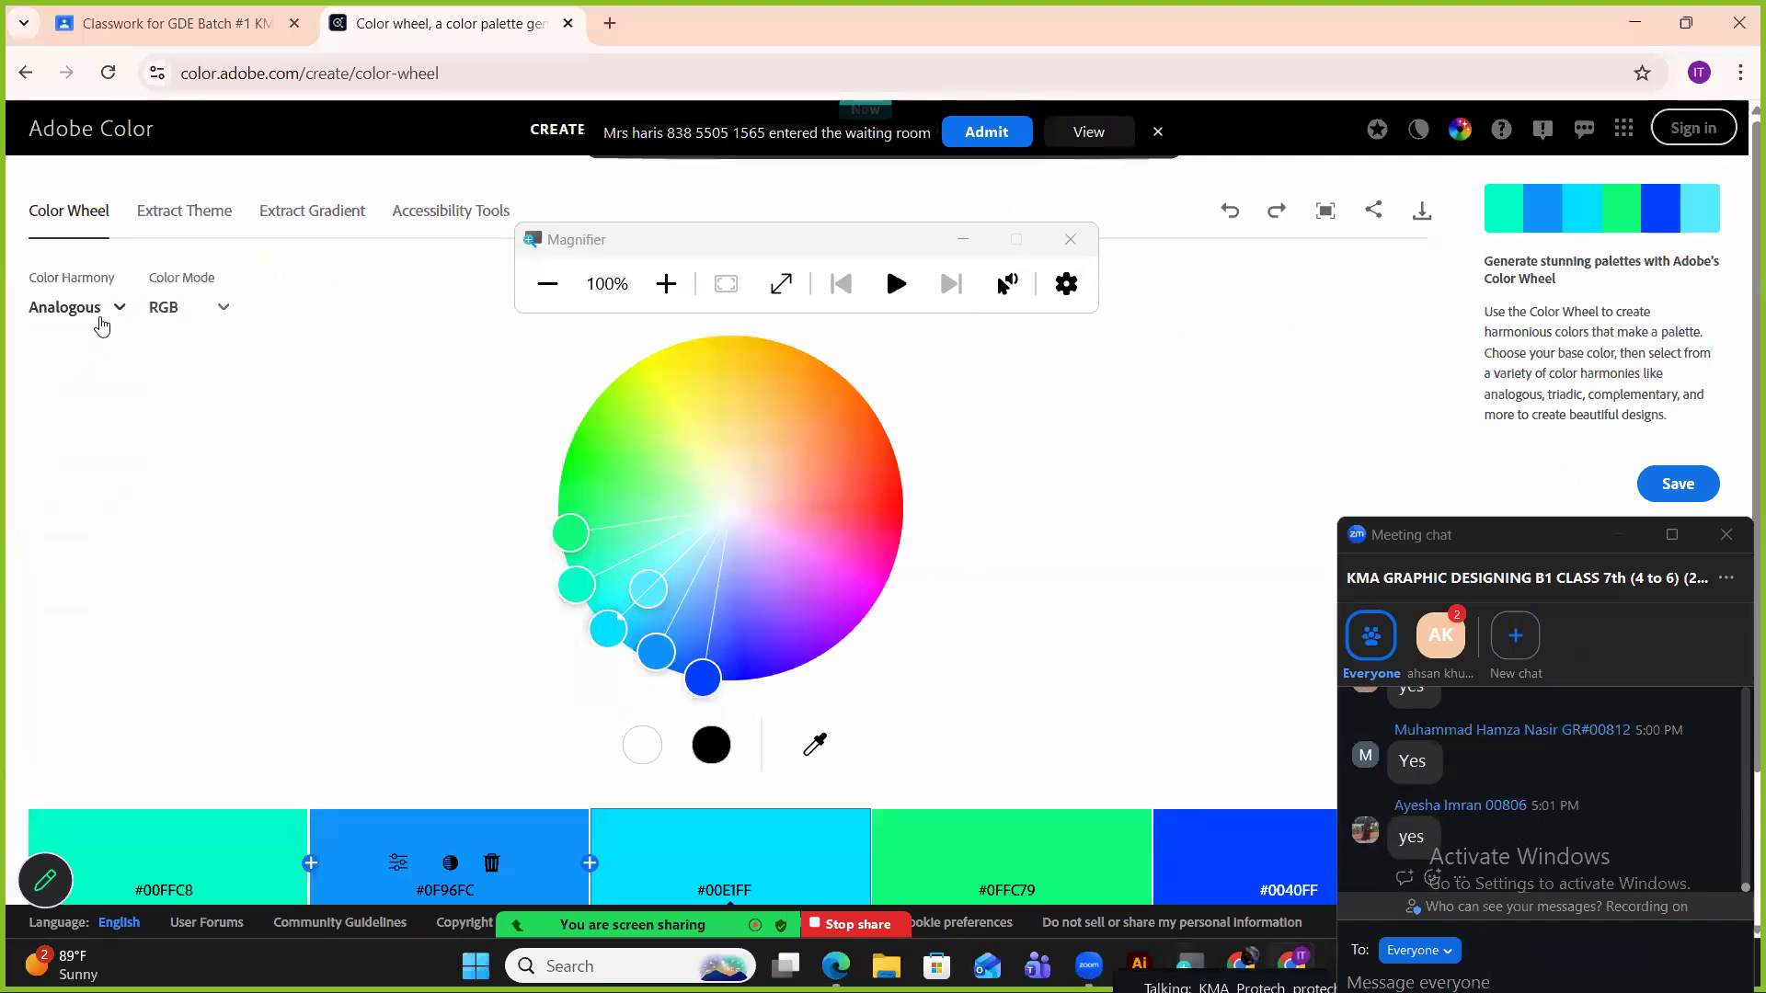
Switch the color harmony to Complementary and rotate it to the yellow-orange base color #FFC001.
click(101, 313)
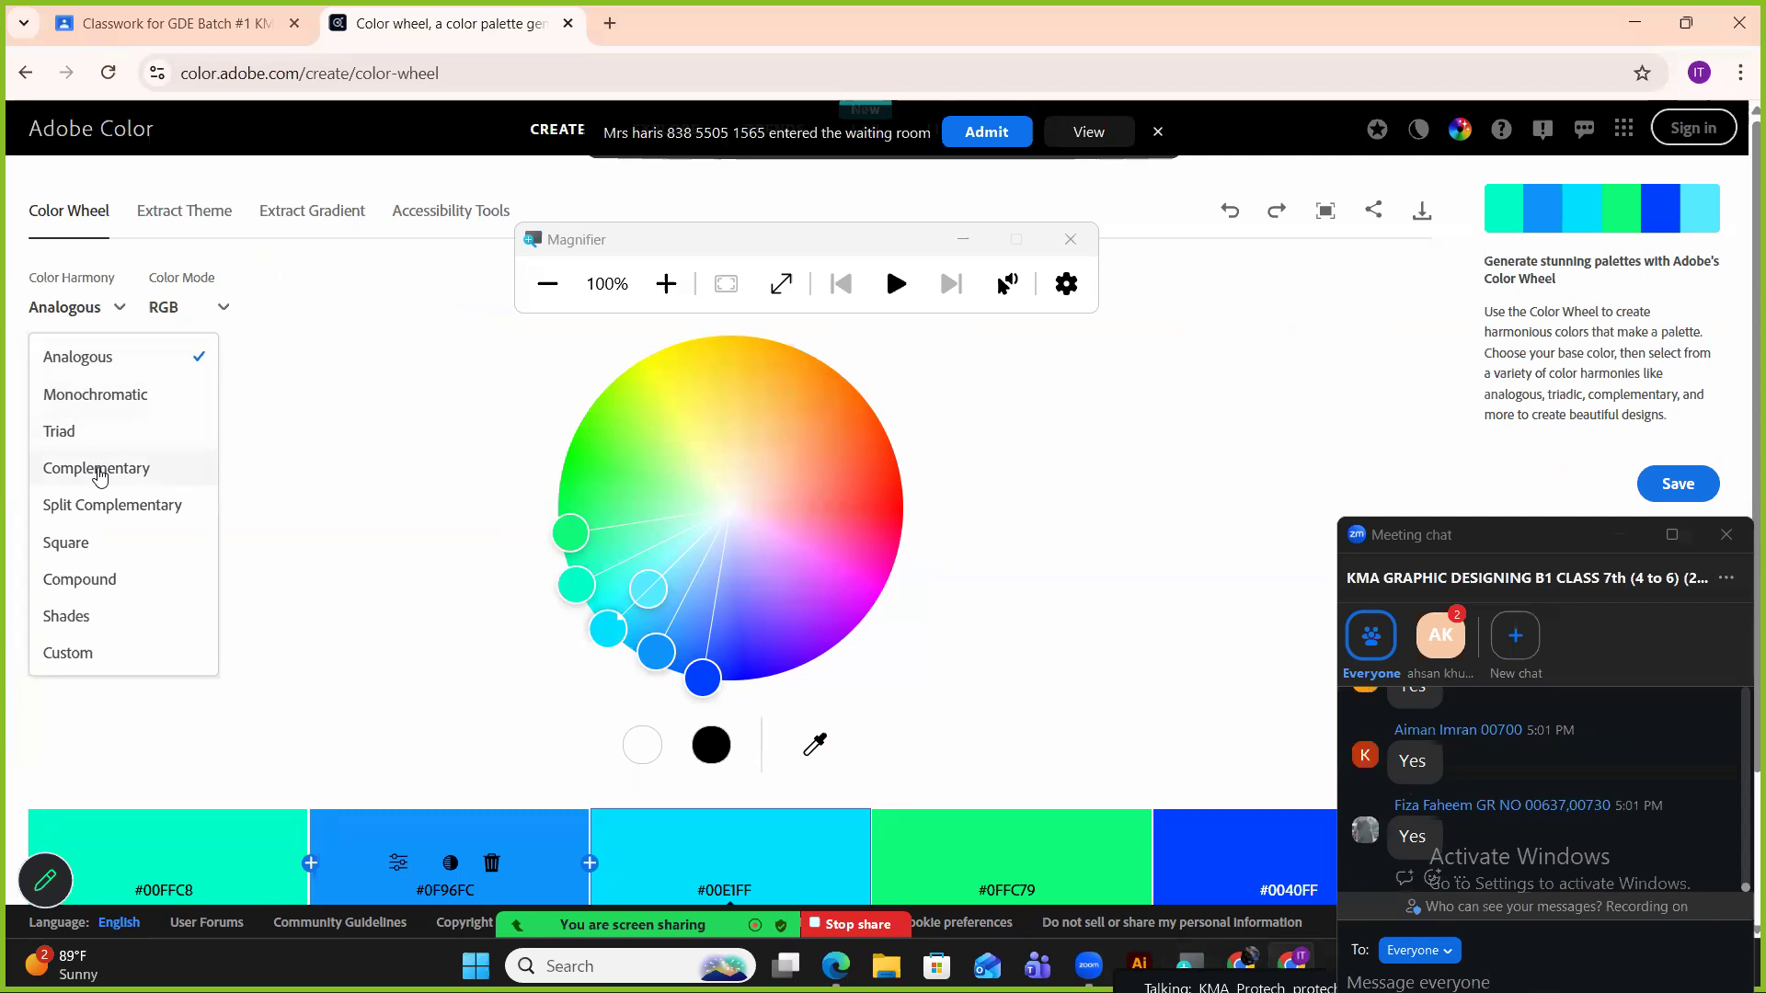
click(111, 467)
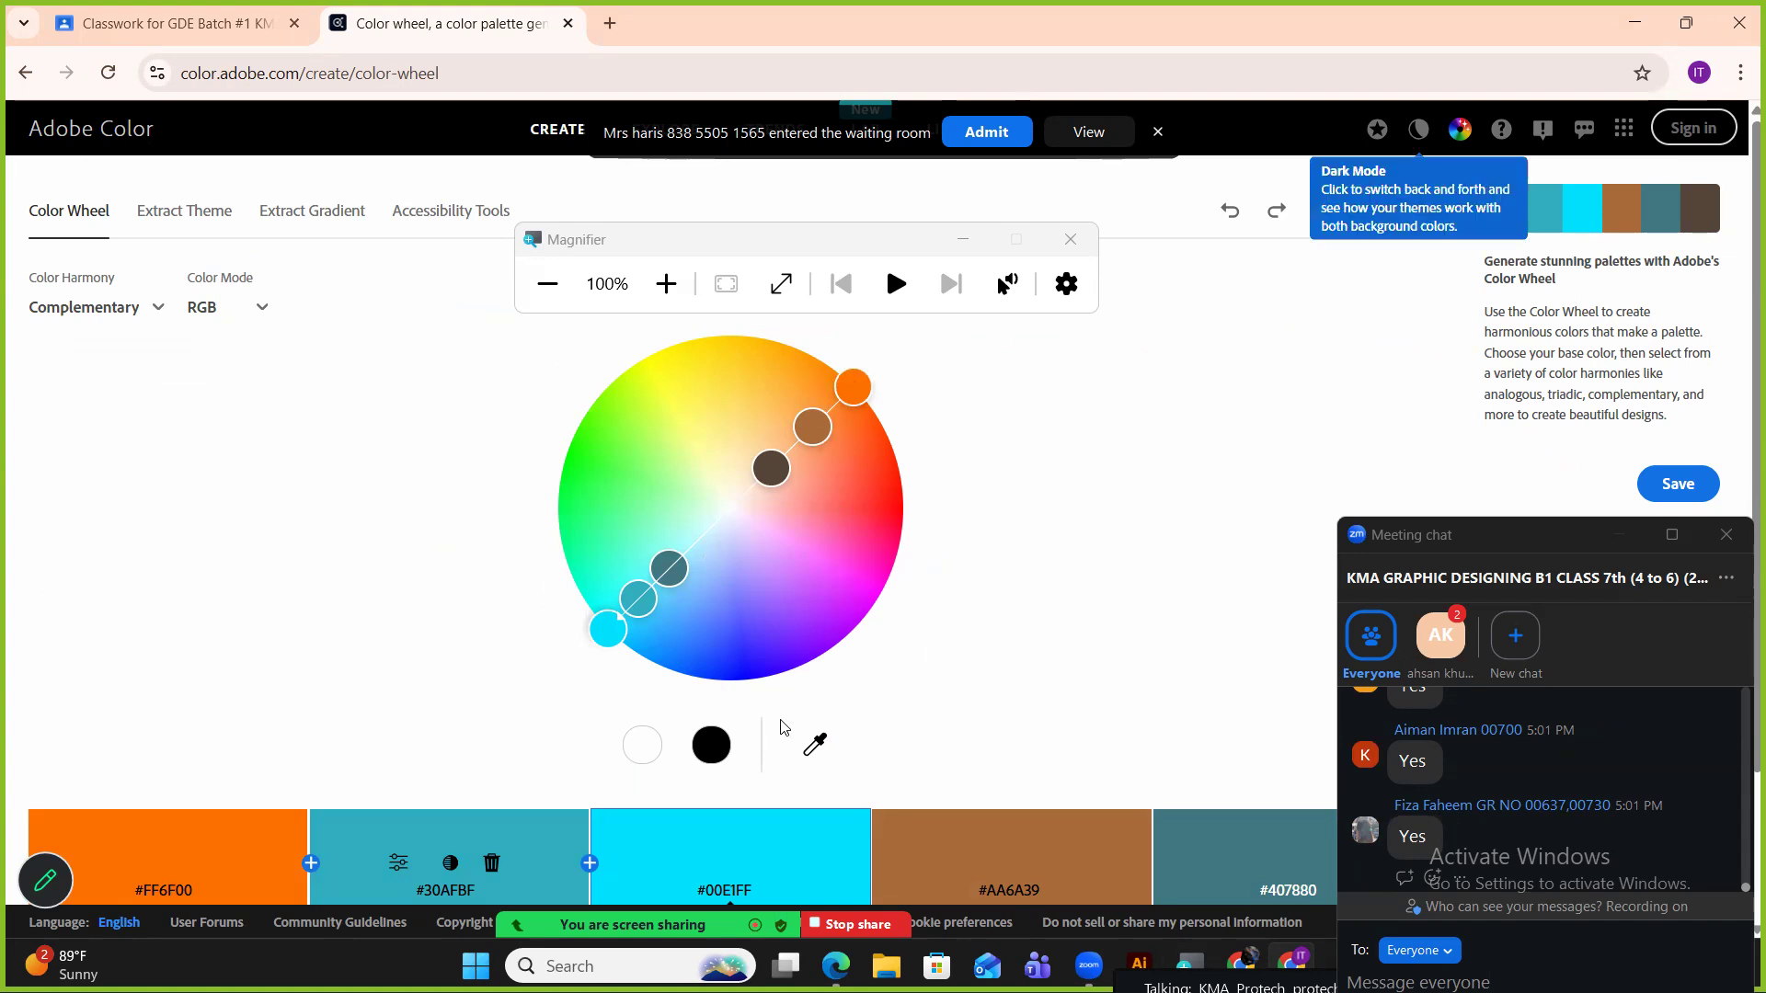
scroll(684, 661, down, 1)
scroll(683, 661, down, 1)
scroll(681, 655, up, 2)
mouse_move(569, 567)
mouse_down()
mouse_move(563, 492)
mouse_move(670, 383)
mouse_move(776, 398)
mouse_move(875, 458)
mouse_move(906, 537)
mouse_move(926, 433)
mouse_move(864, 334)
mouse_move(832, 349)
mouse_move(754, 335)
mouse_up()
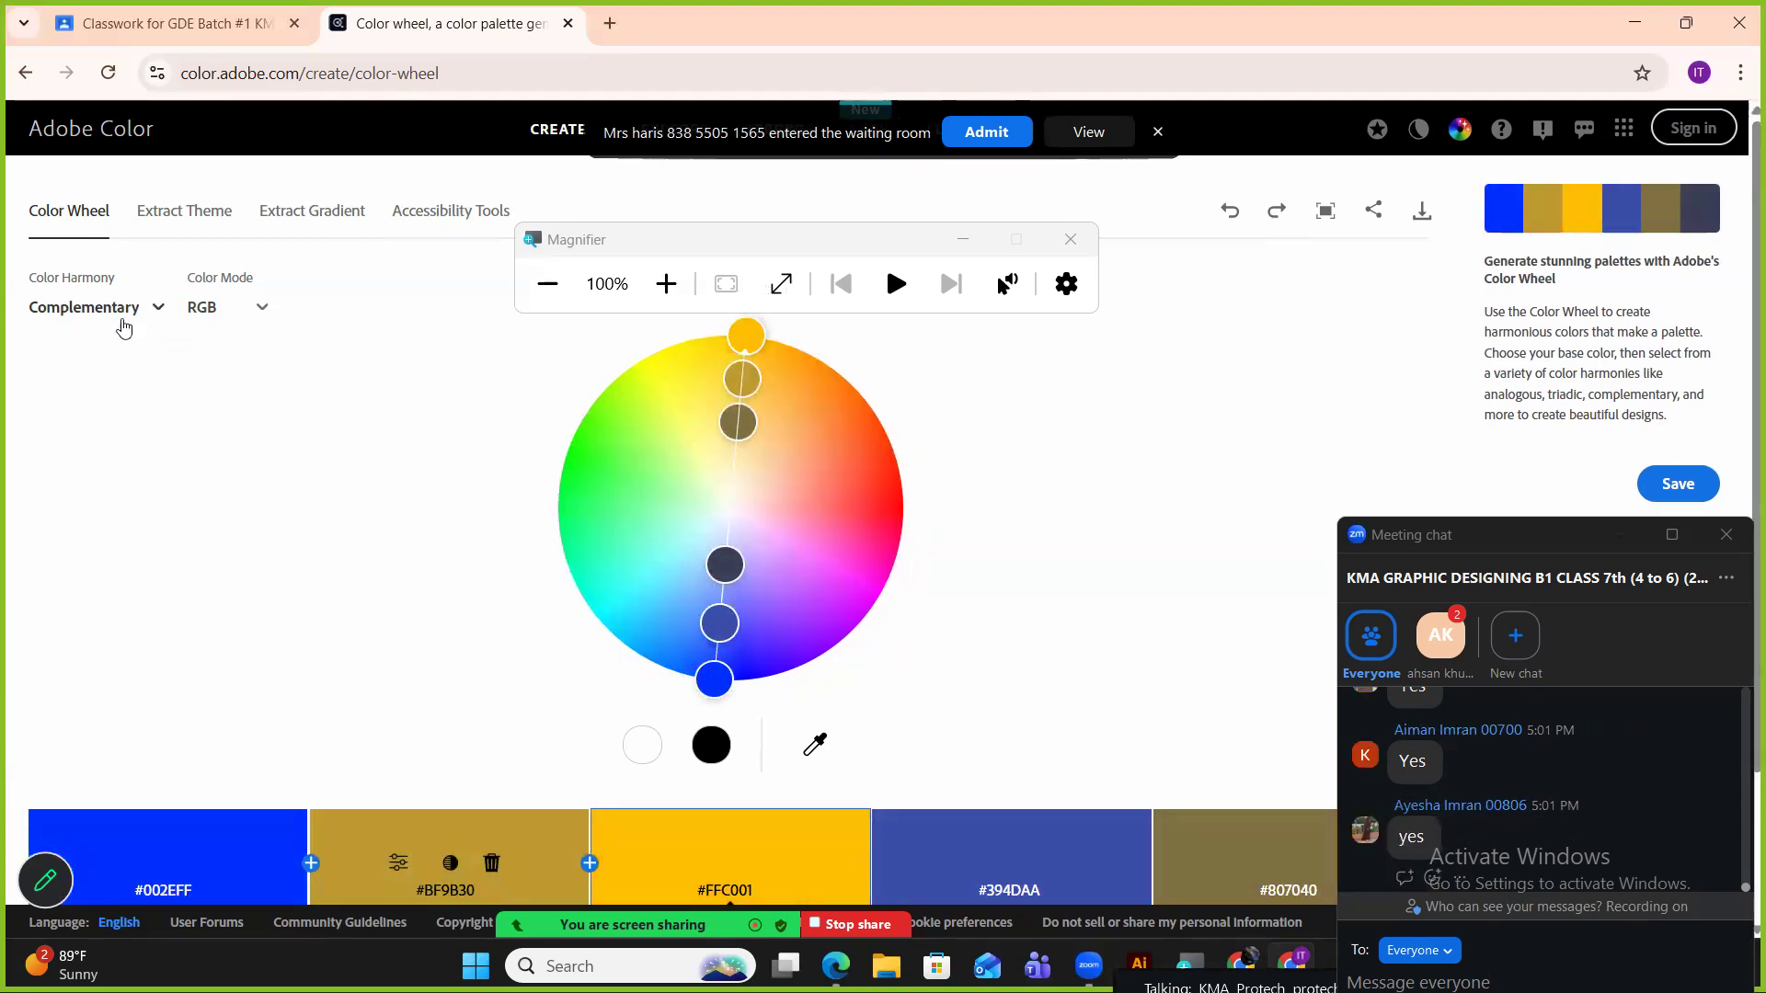
Magnify the color harmony choices to 200%, set the harmony back to Analogous, and return the magnification to 100%.
click(130, 324)
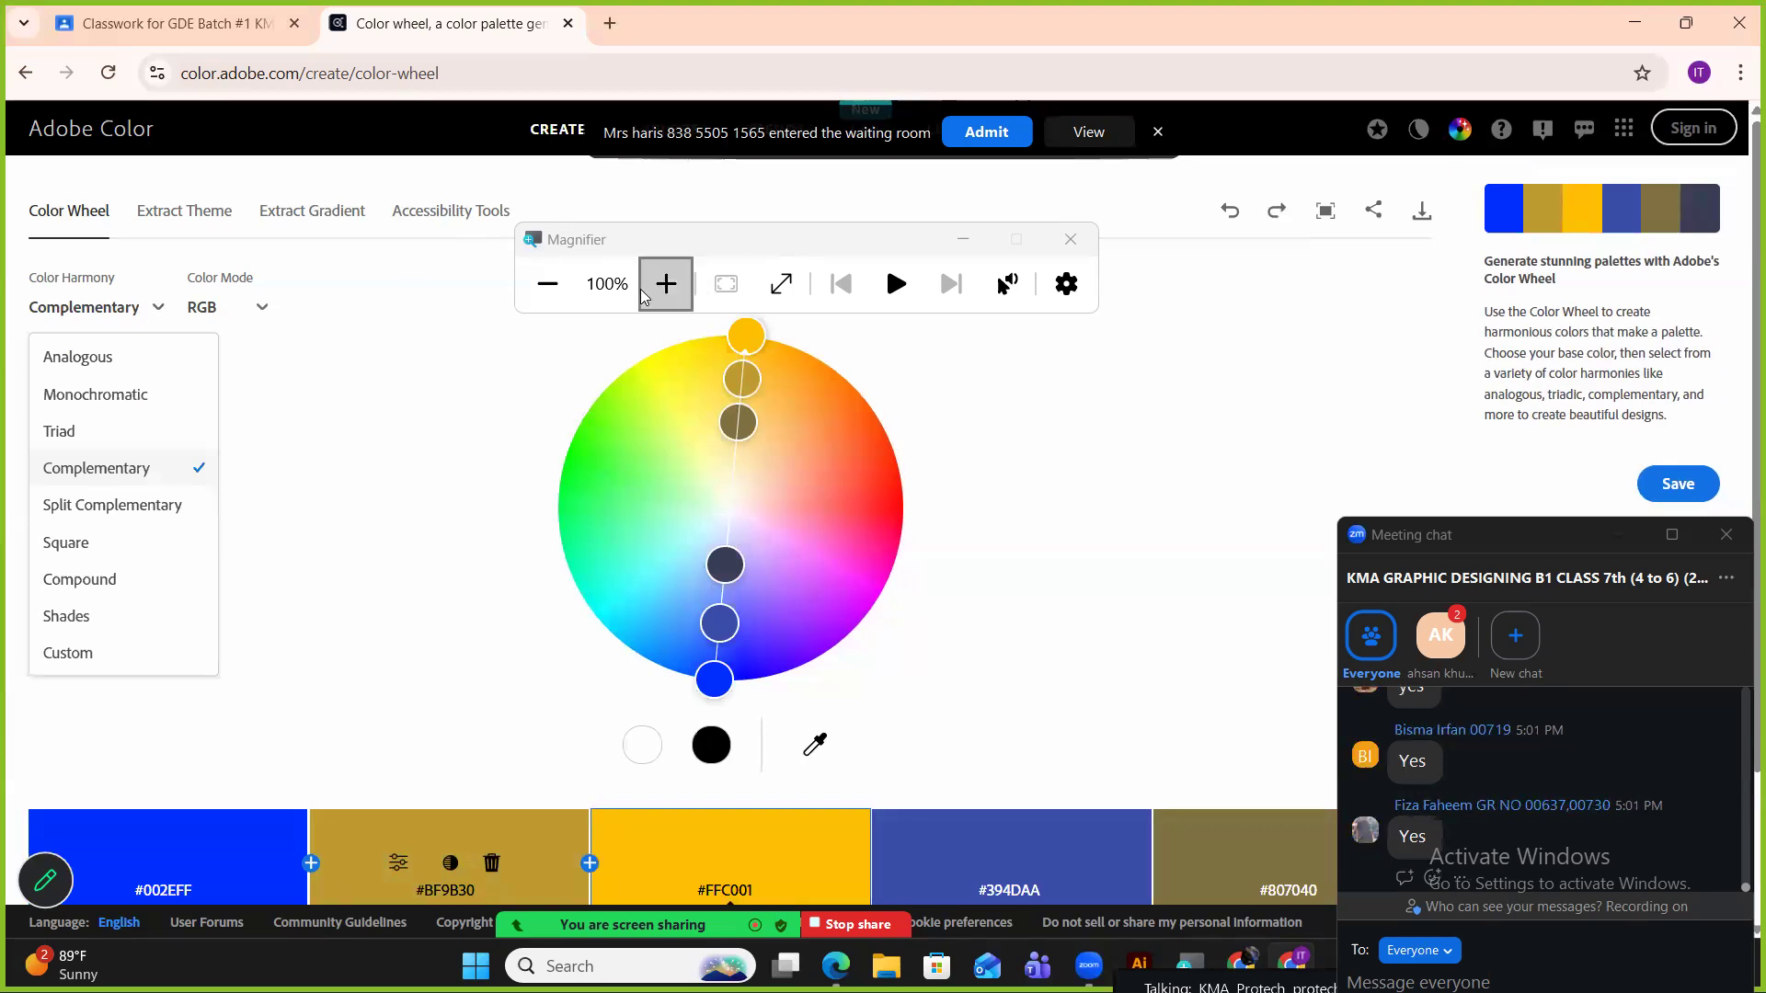
click(665, 285)
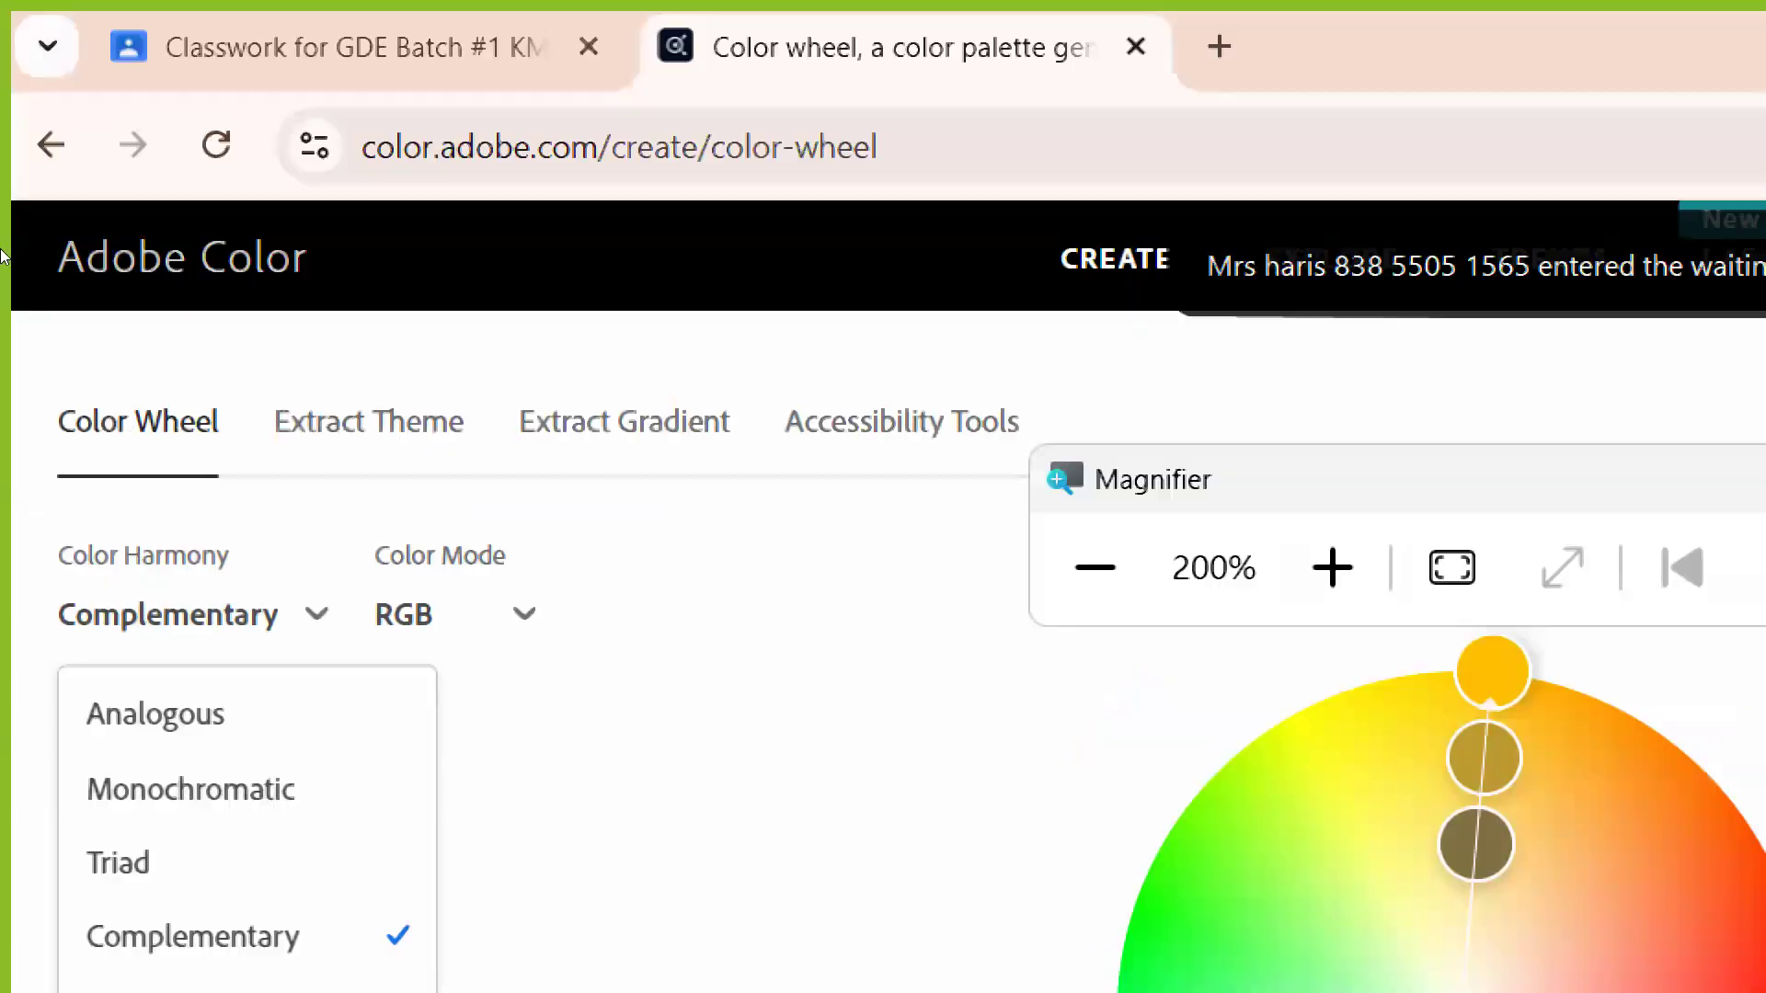
key(Up)
key(Up)
key(Up)
key(Return)
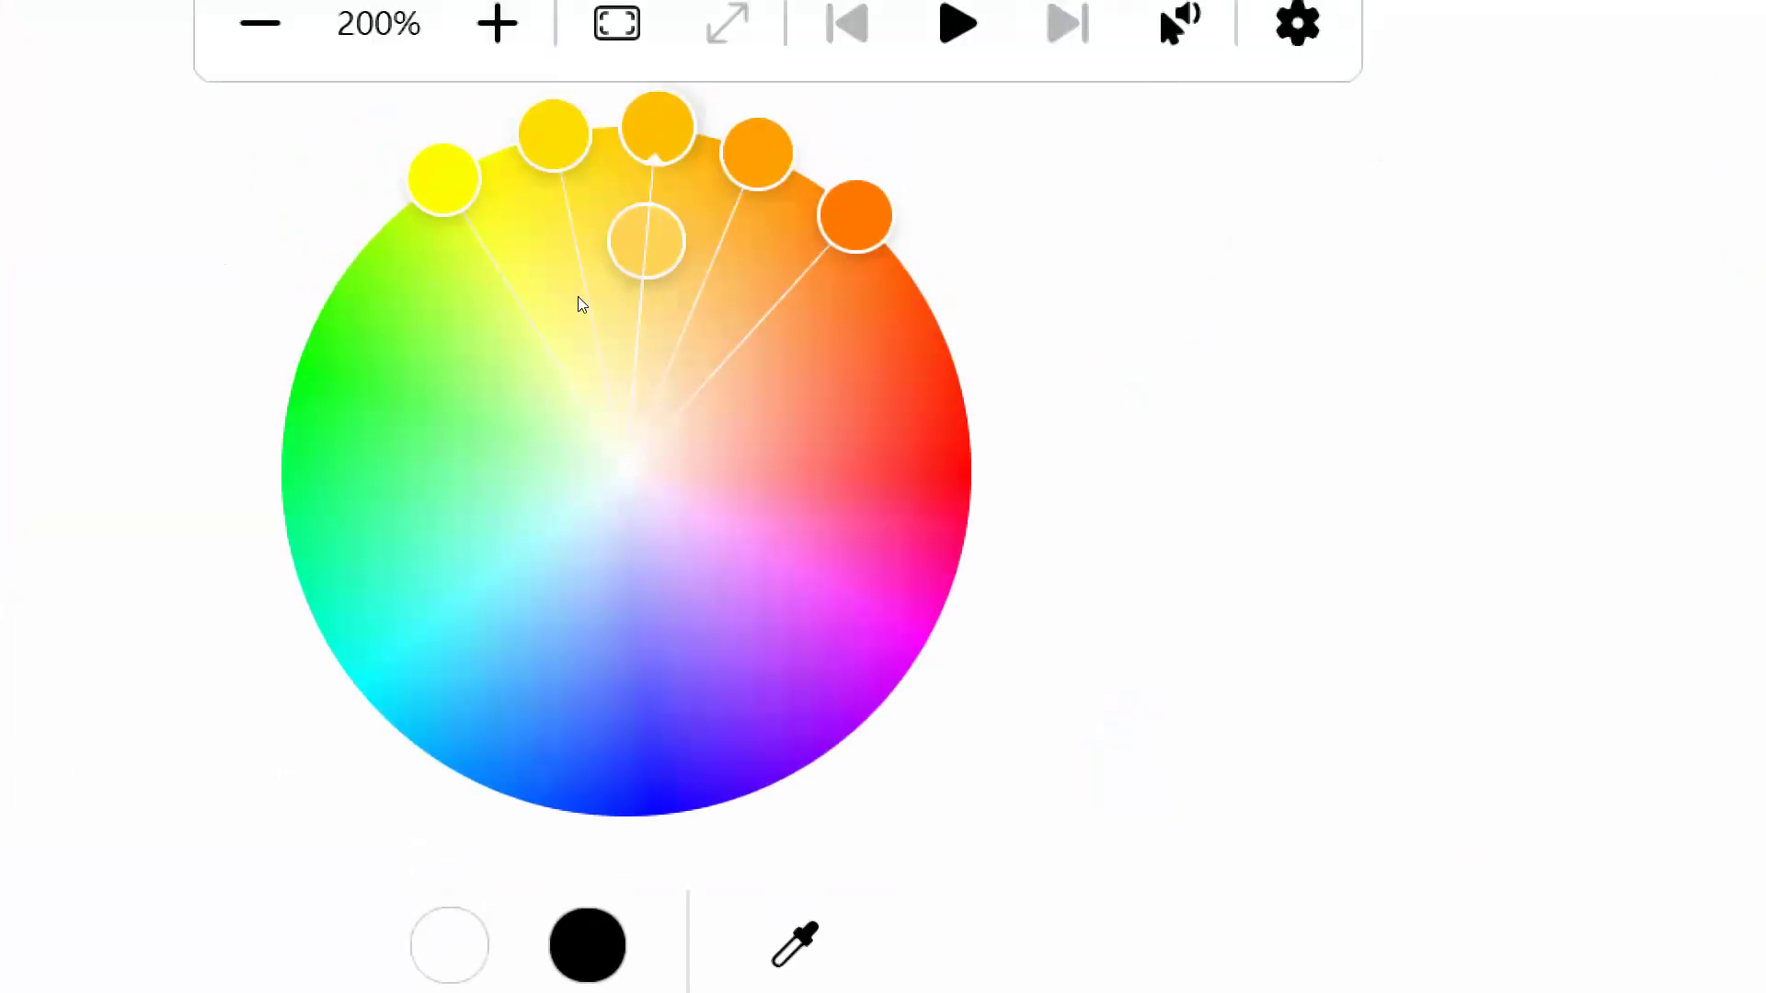
click(257, 47)
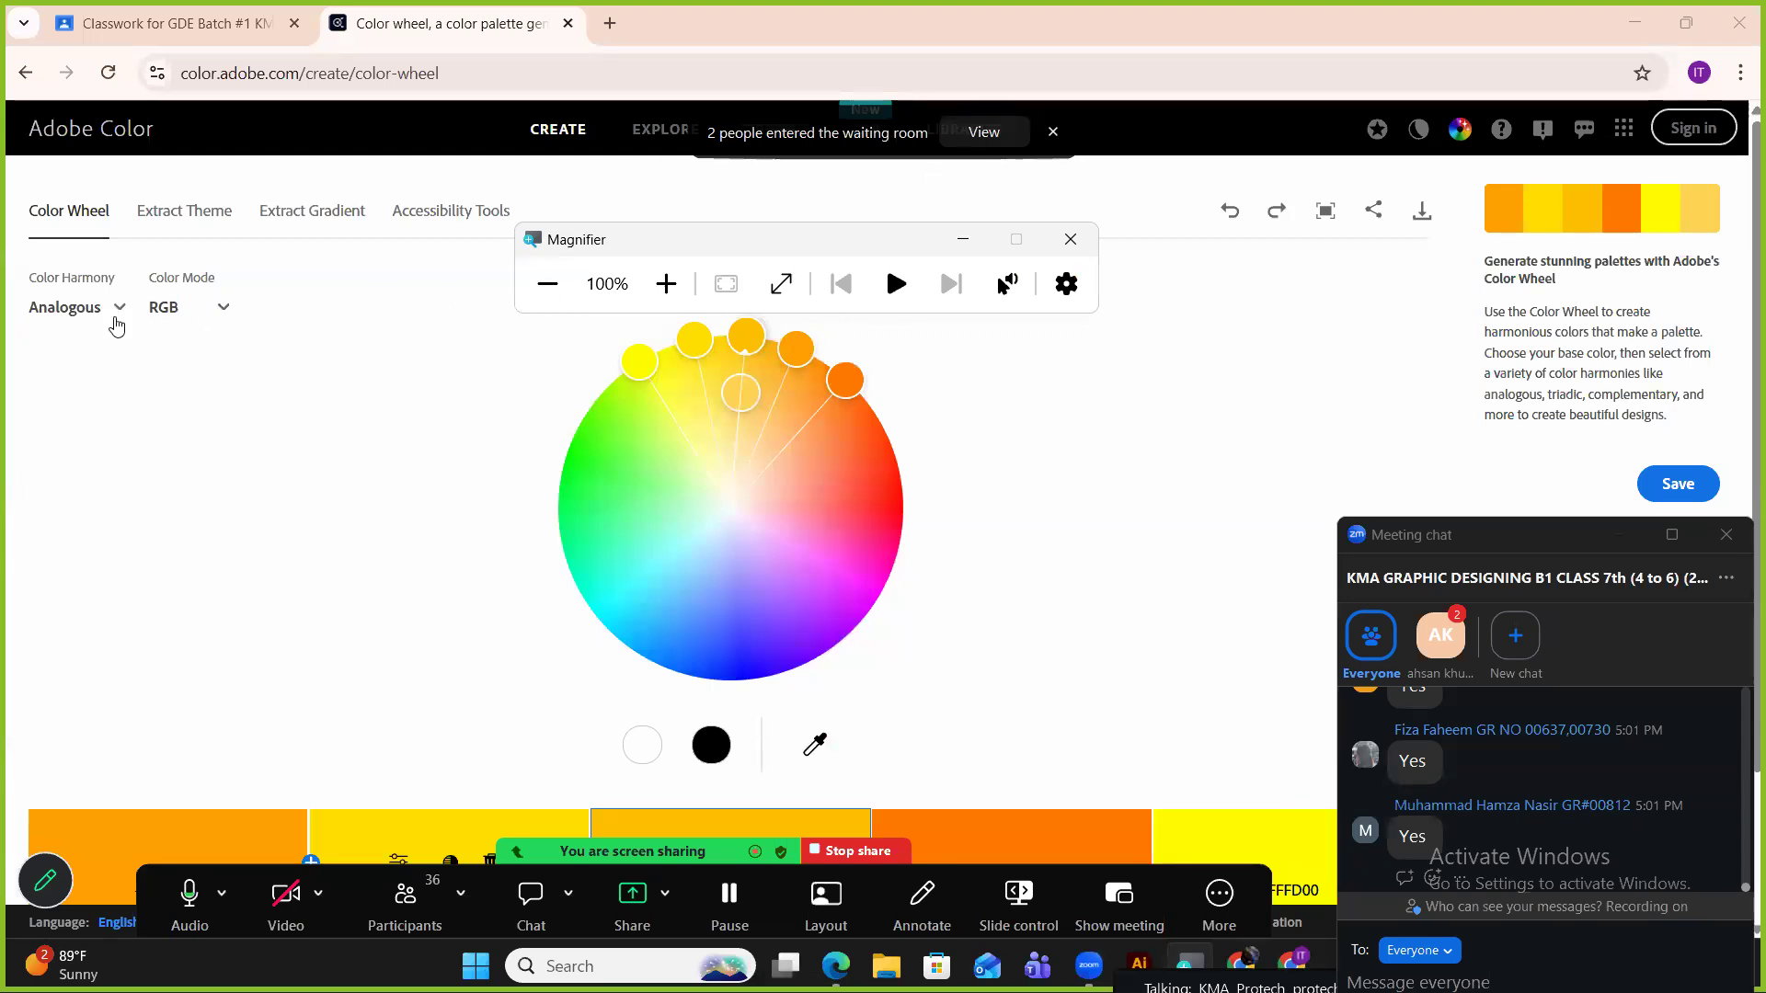
Switch the color harmony to Monochromatic and rotate it to the red base #FF1B00 and on to the lime green base #A3FF00.
click(115, 307)
click(117, 399)
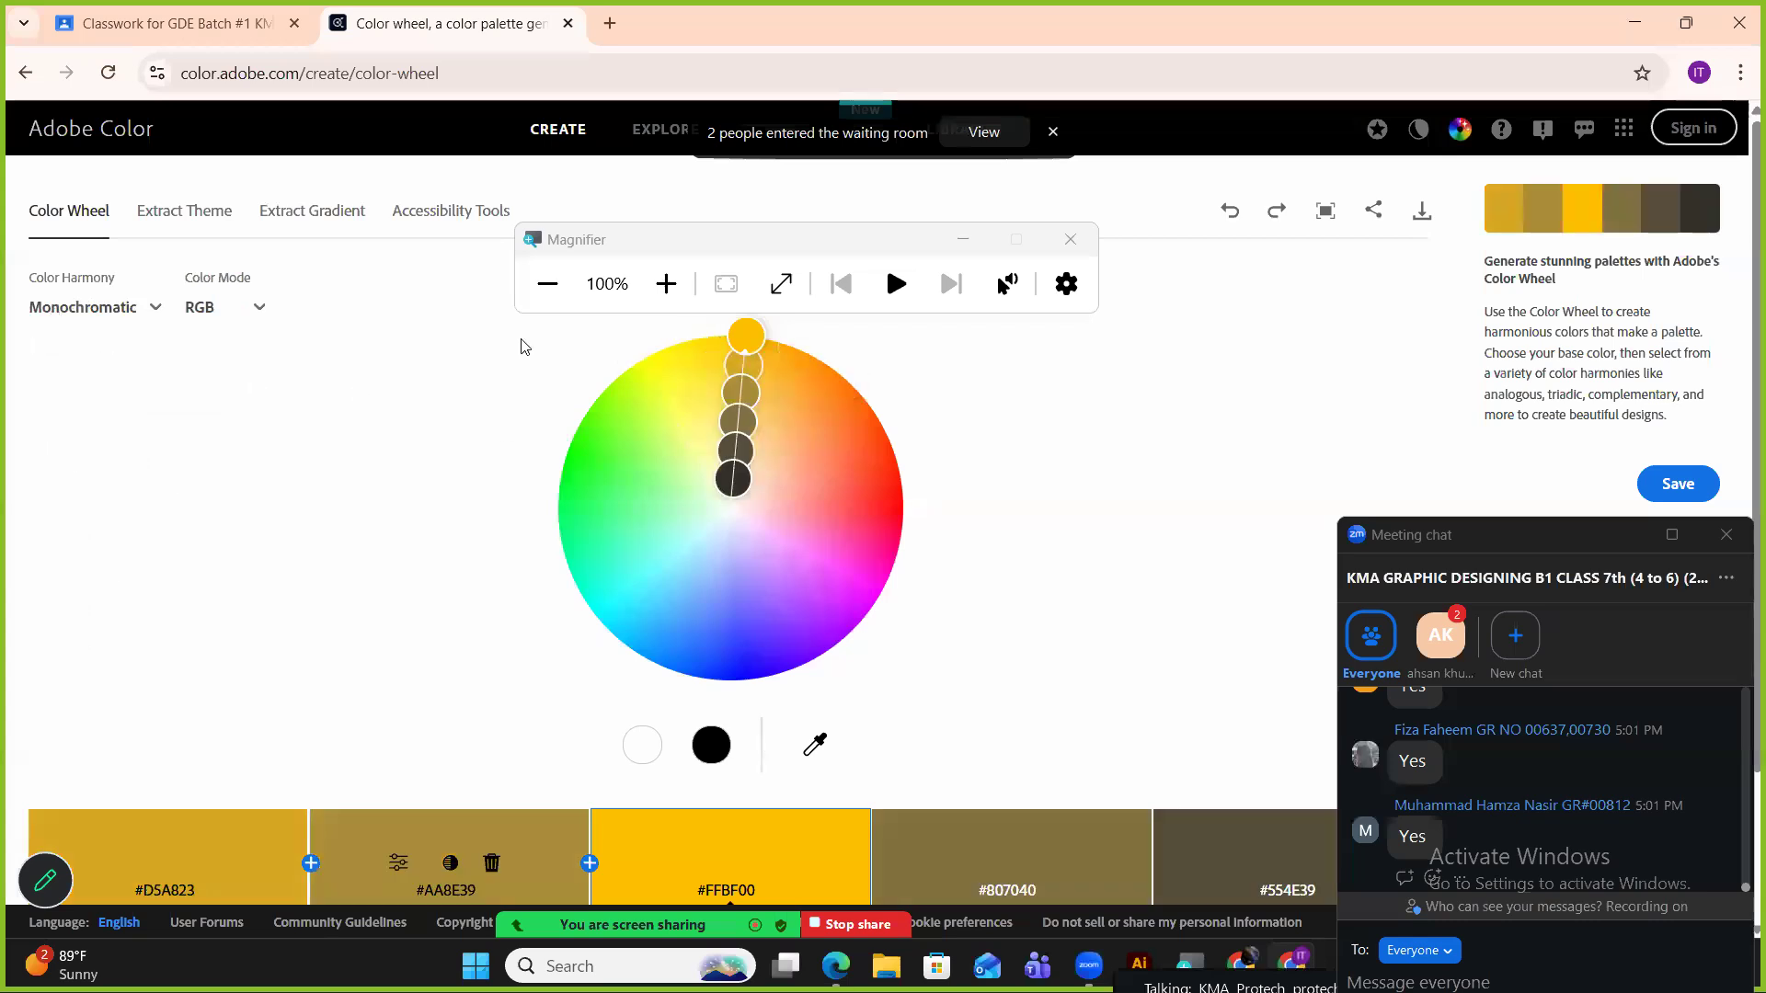
drag(746, 338, 958, 478)
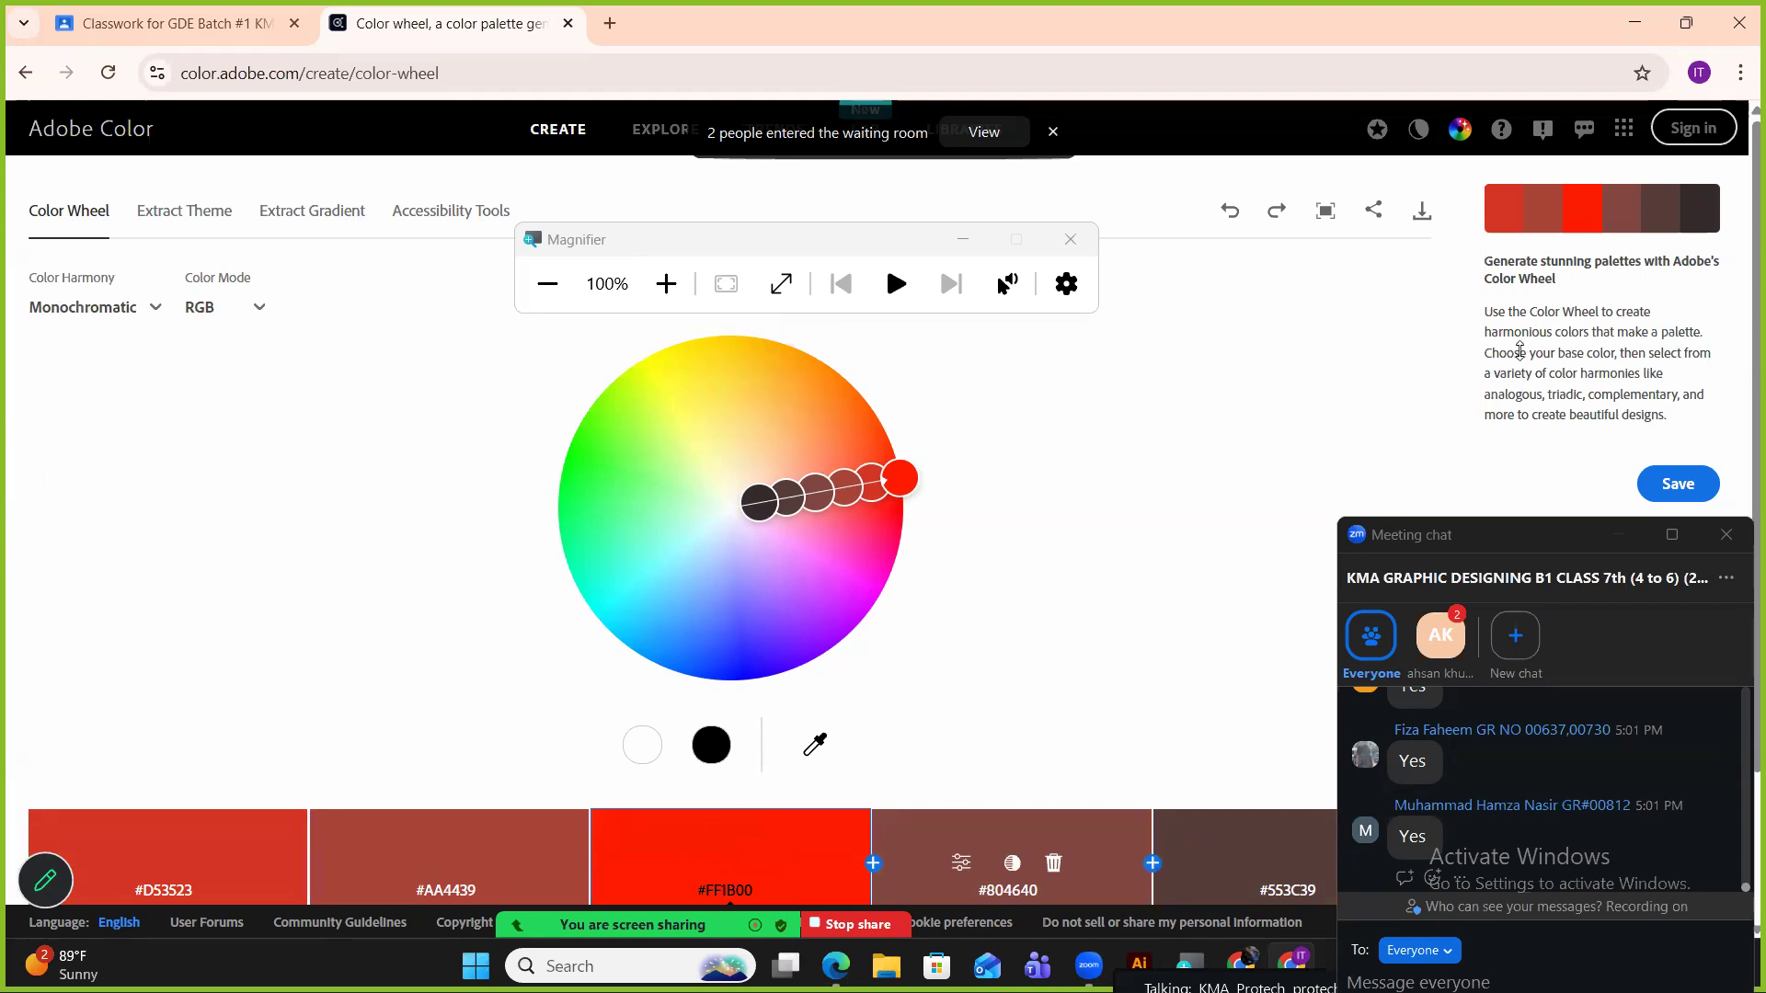
drag(906, 485, 572, 296)
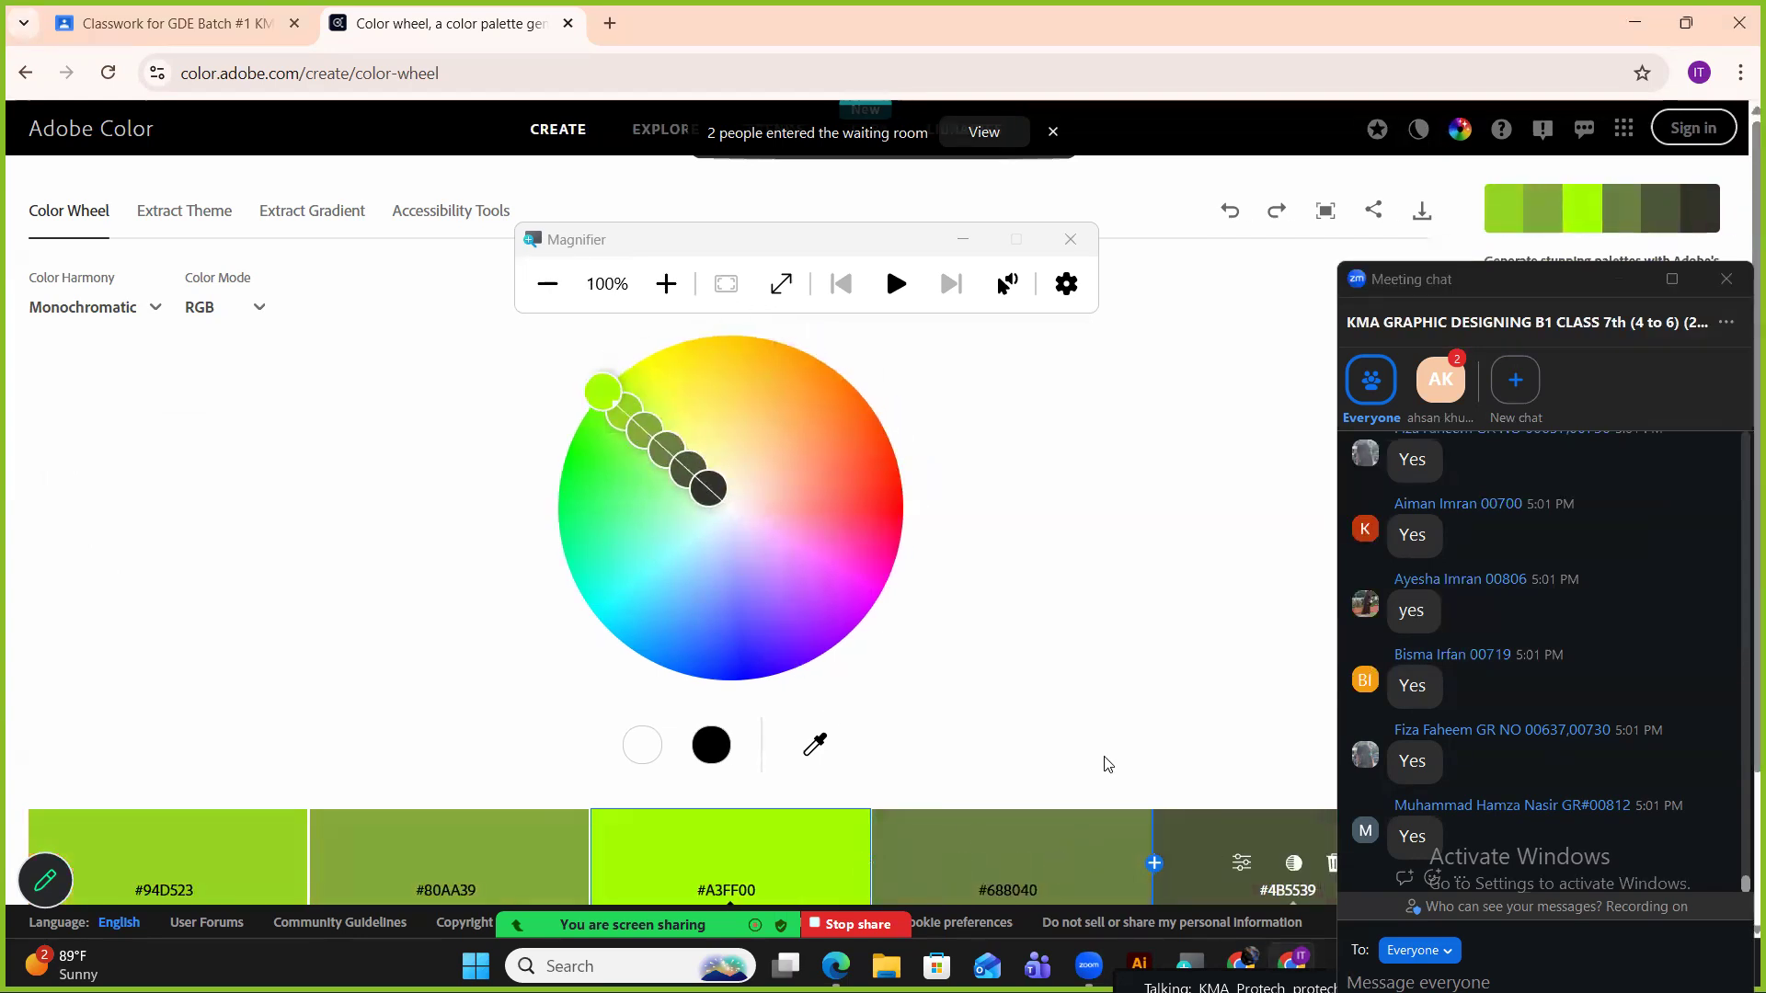
scroll(1107, 764, down, 2)
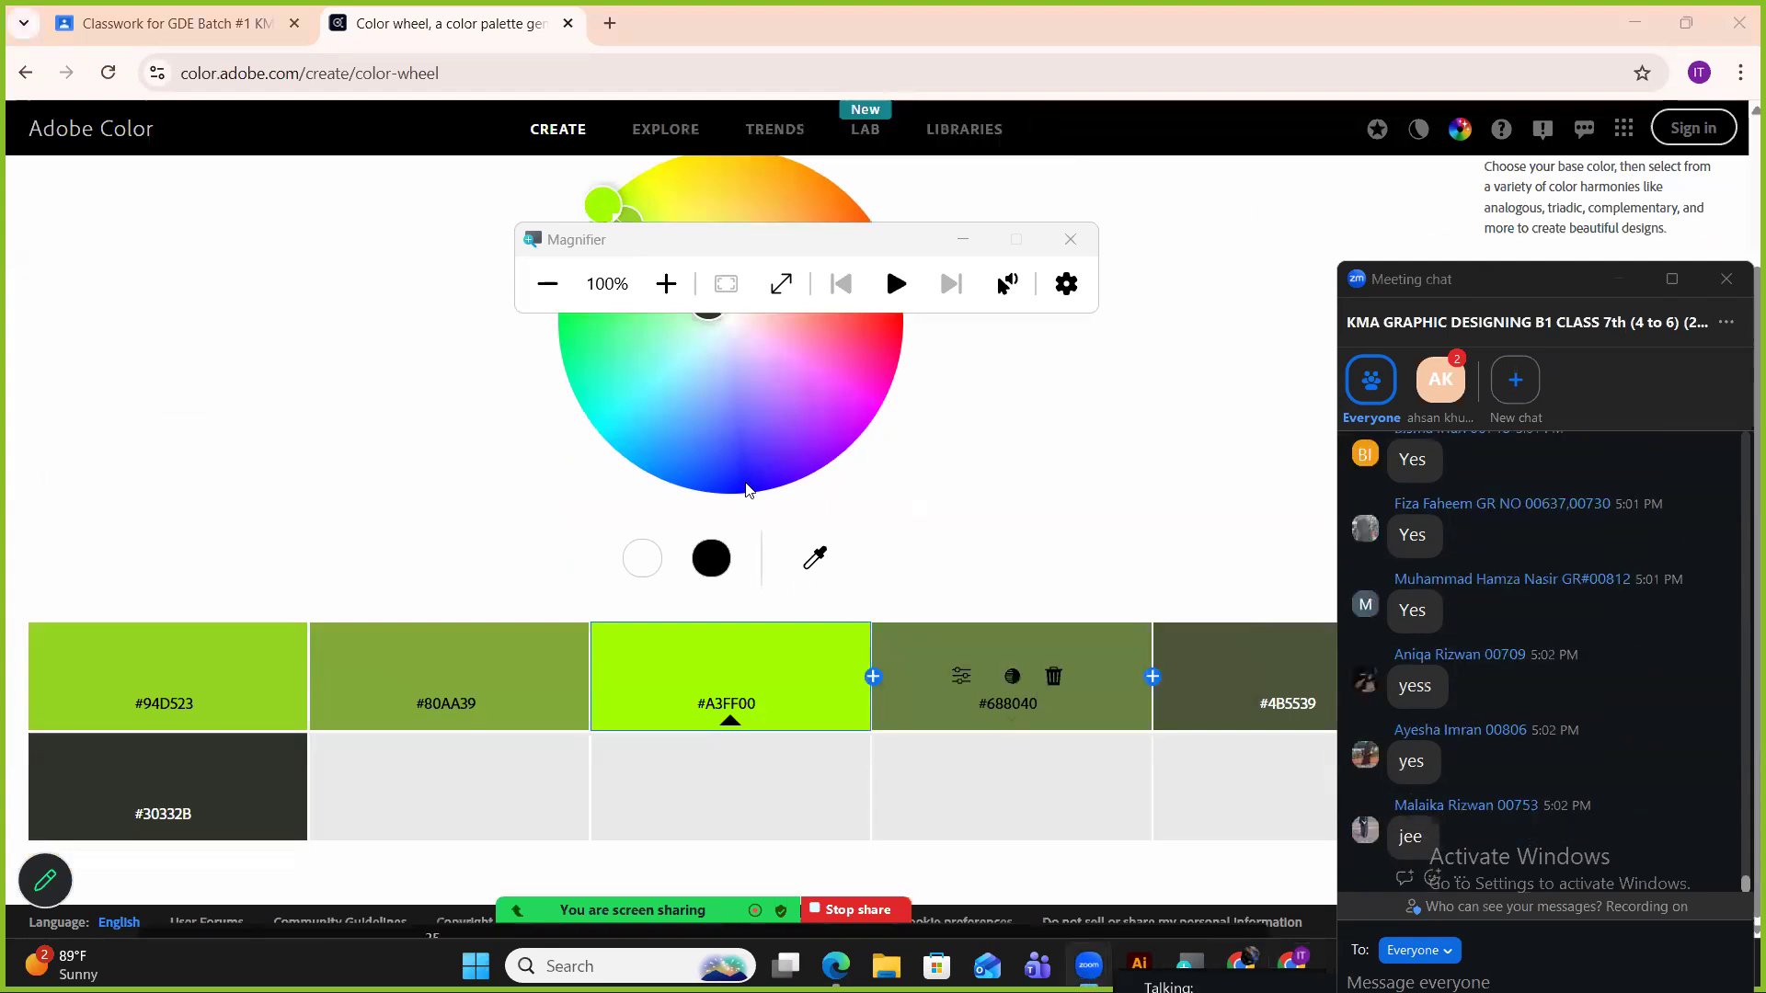
scroll(307, 230, up, 2)
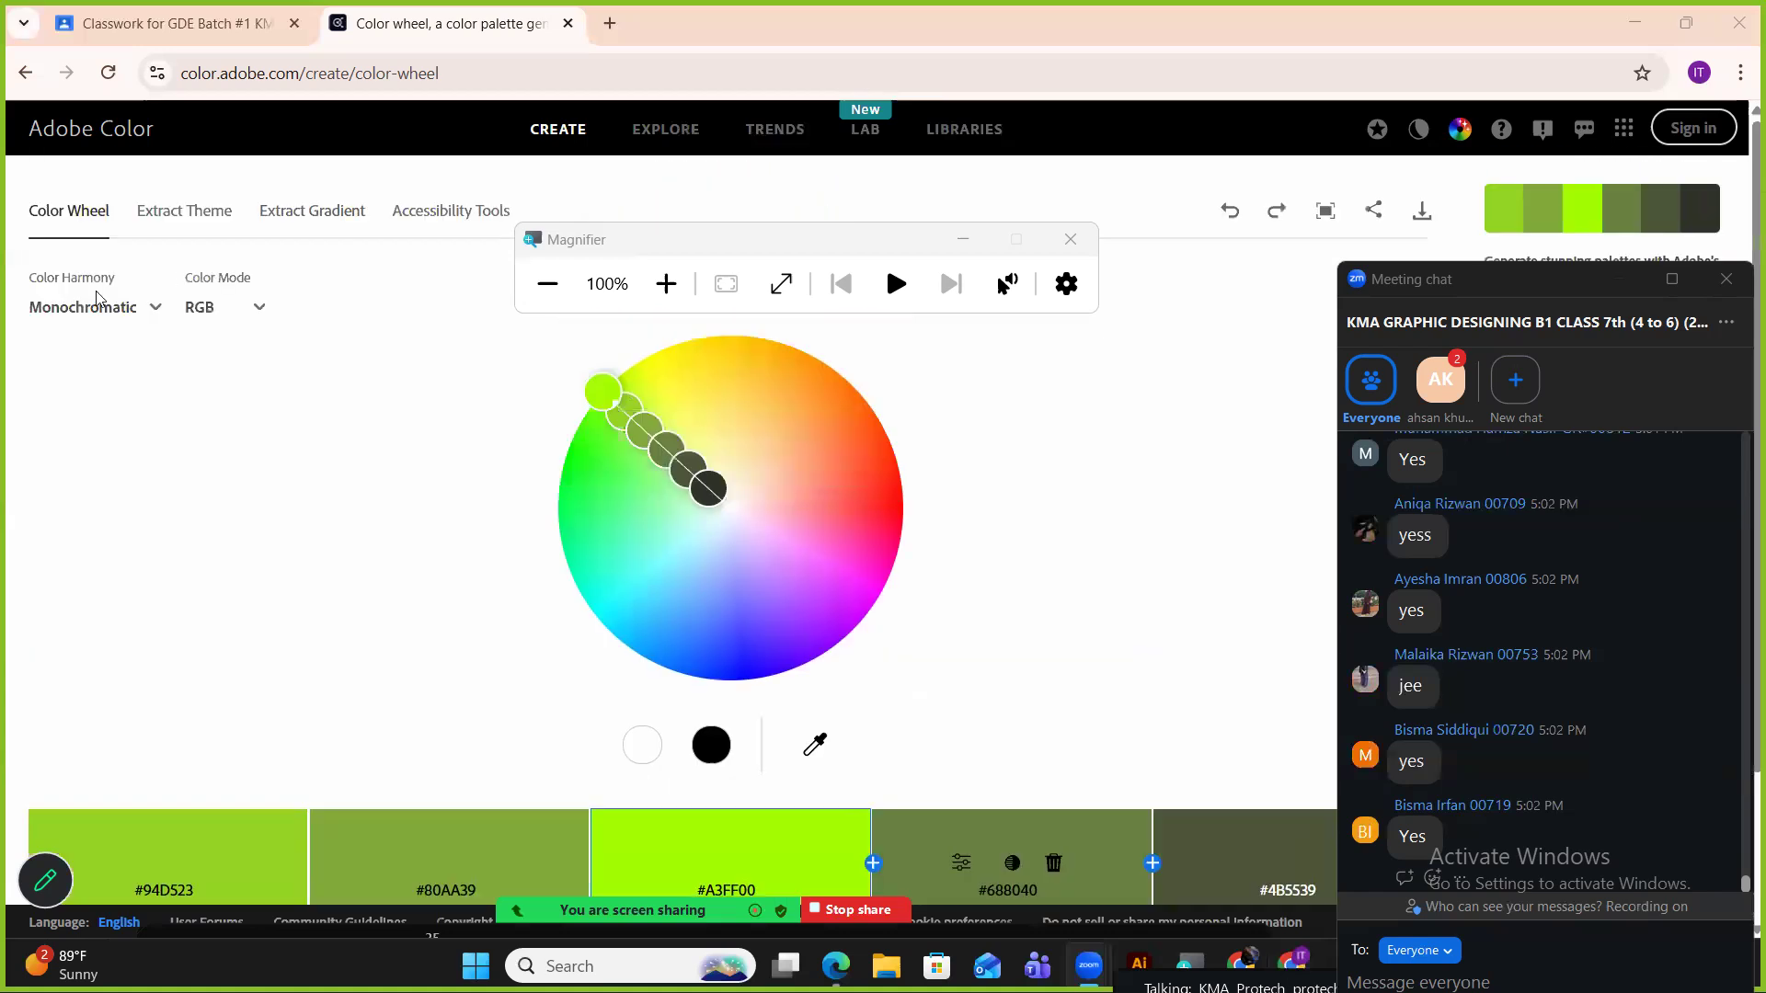
Switch the color harmony to Triad and rotate it to a yellow-orange base and on to the red-orange base #FF3C00.
click(87, 308)
click(123, 430)
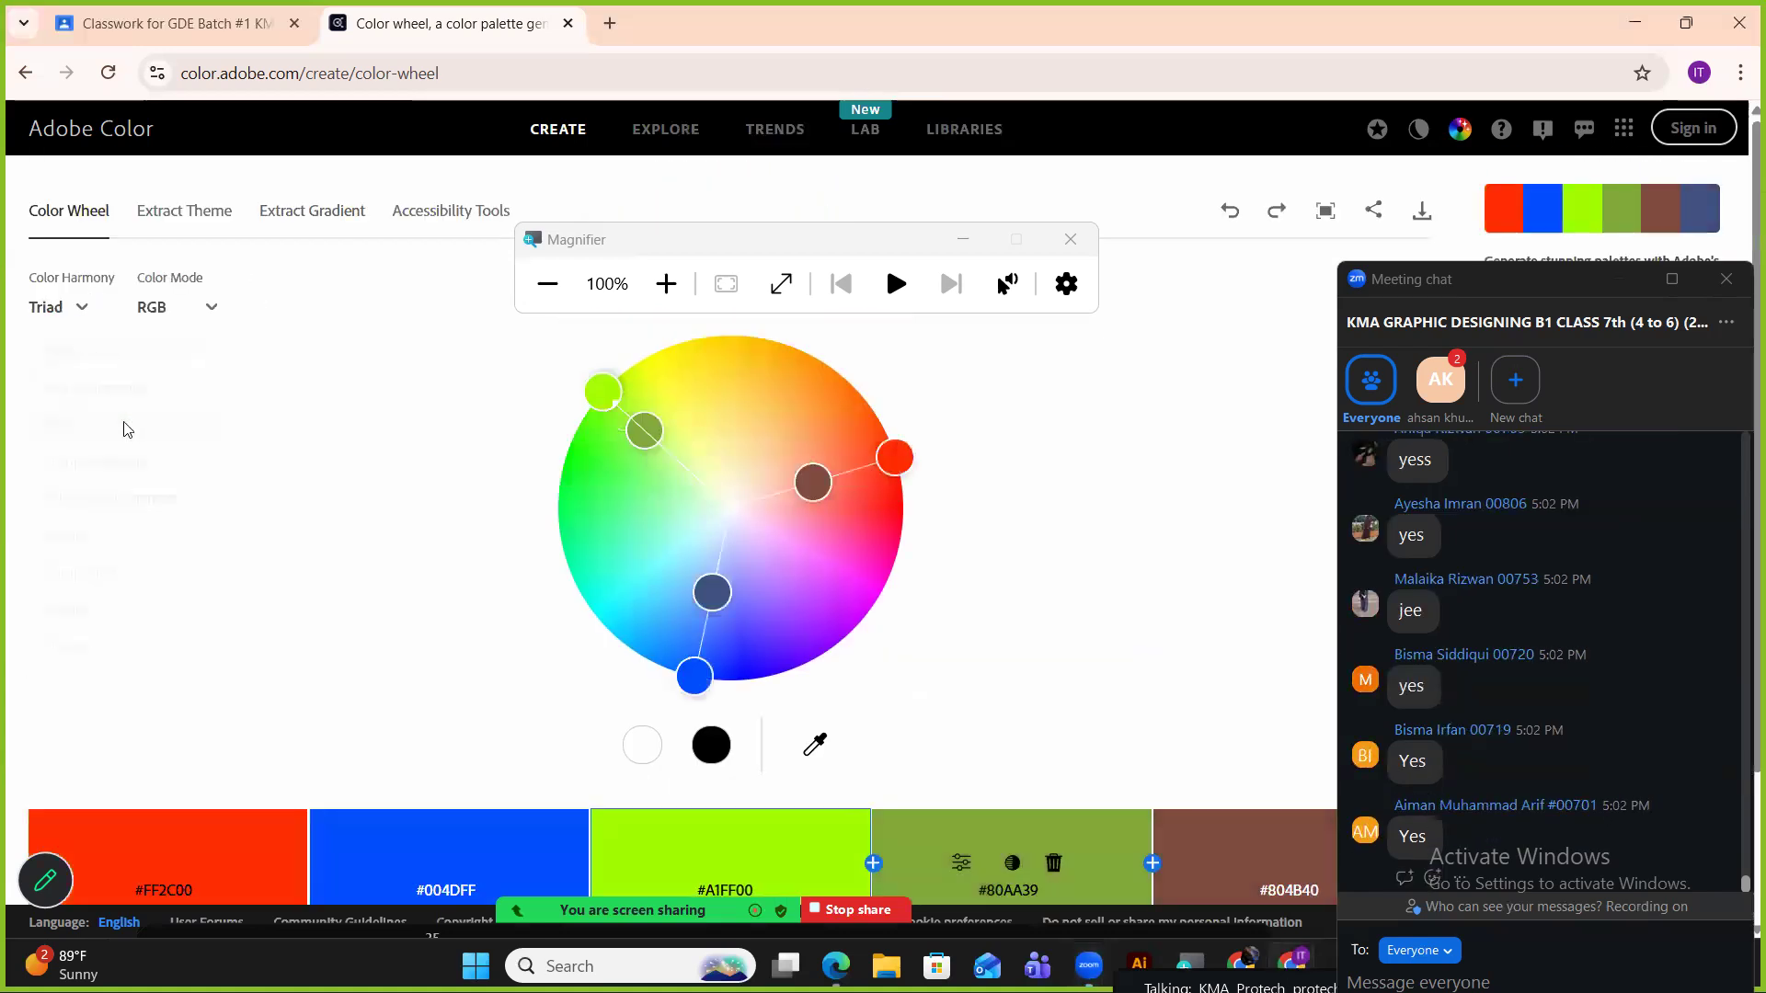
drag(673, 363, 754, 363)
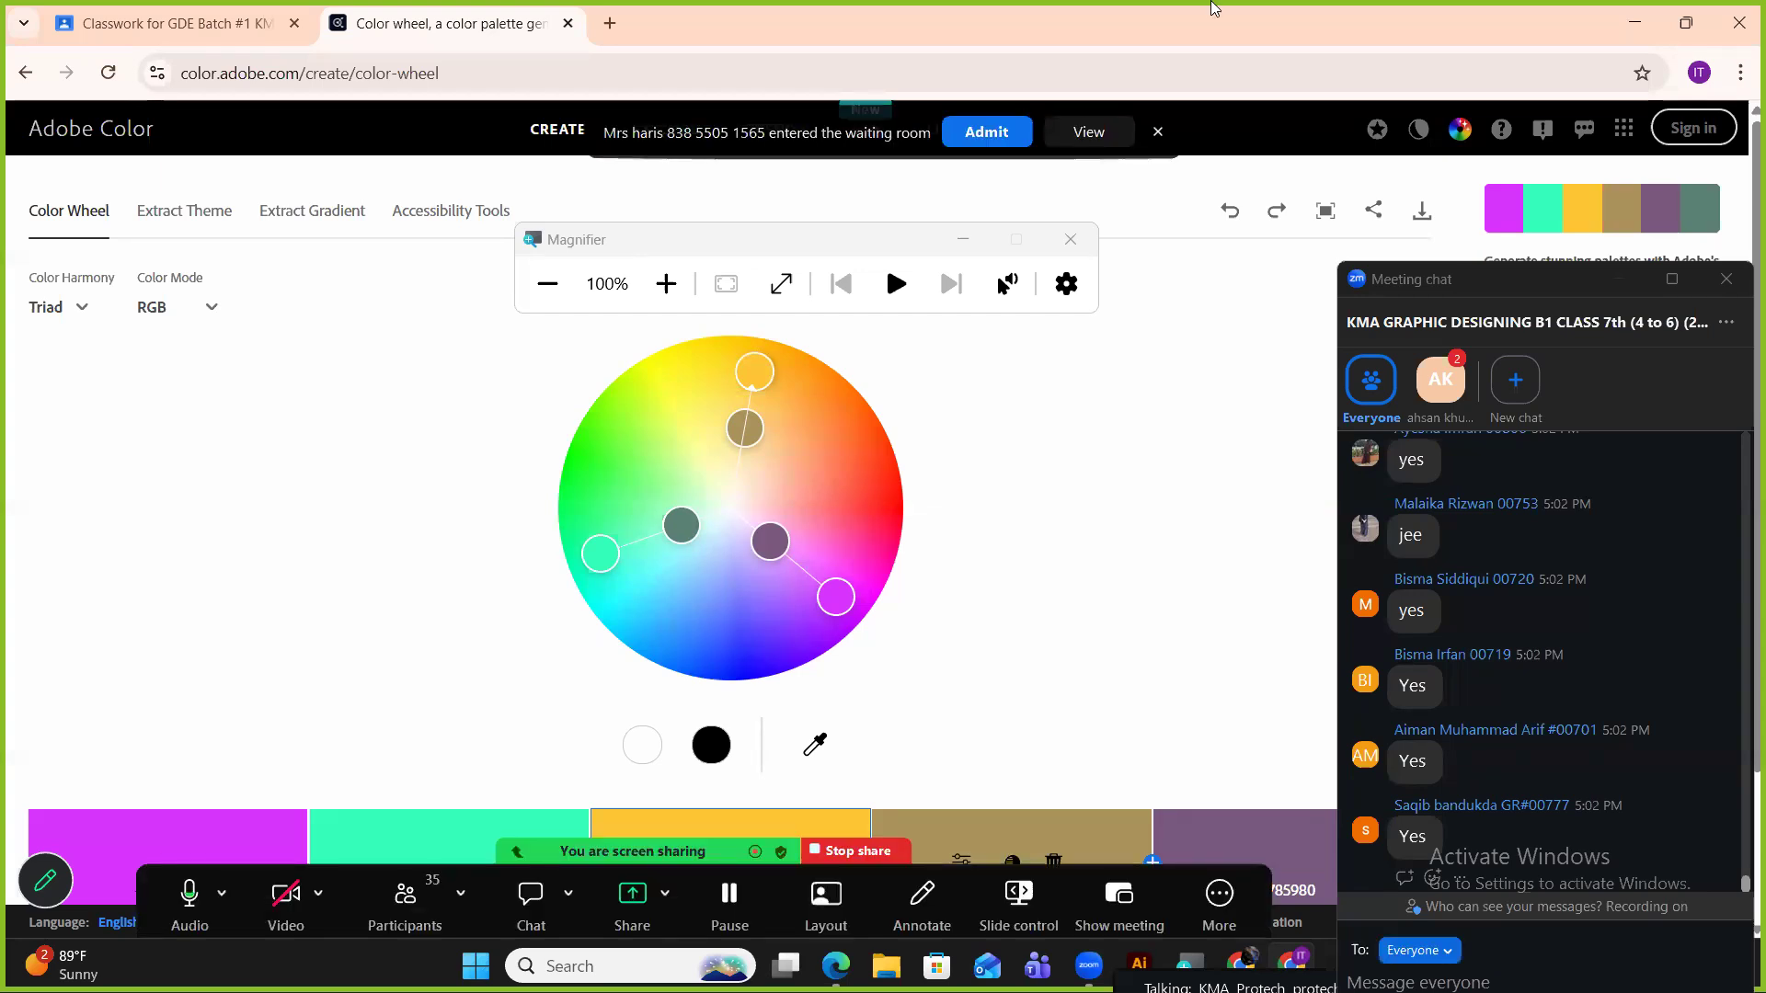
drag(755, 370, 901, 435)
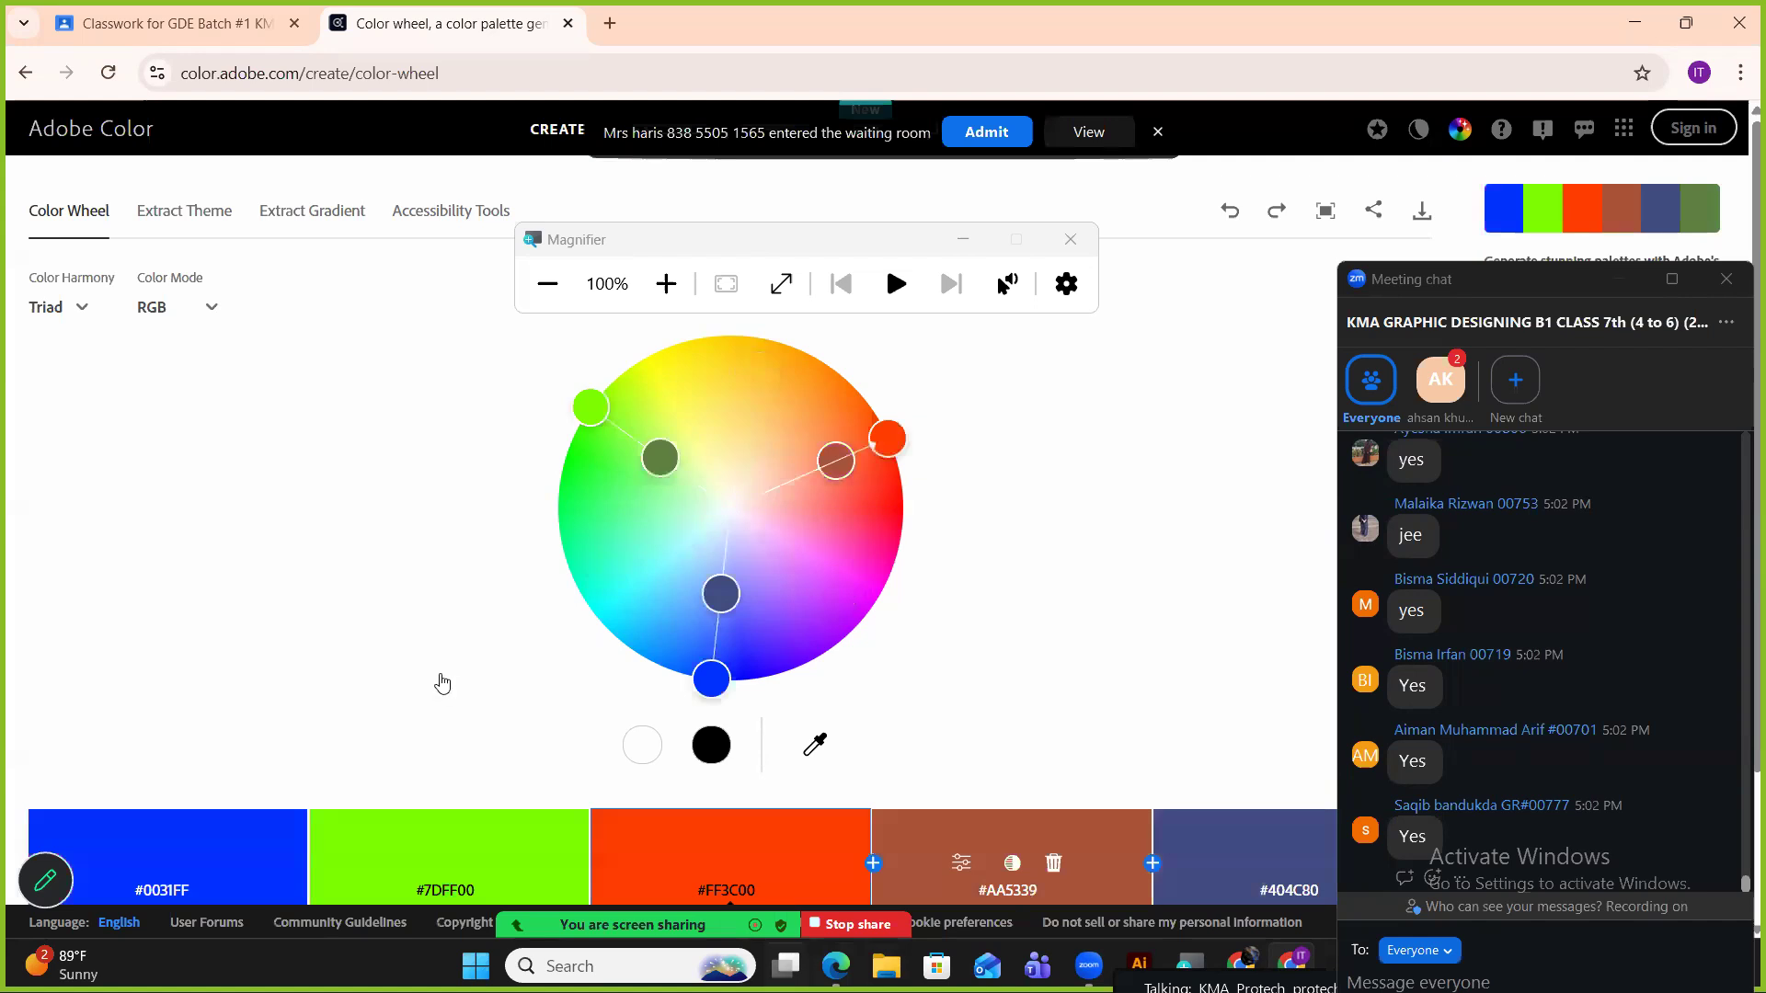
Rotate the Triad harmony on the color wheel to the orange base #FF8300.
scroll(396, 670, down, 2)
scroll(782, 686, up, 2)
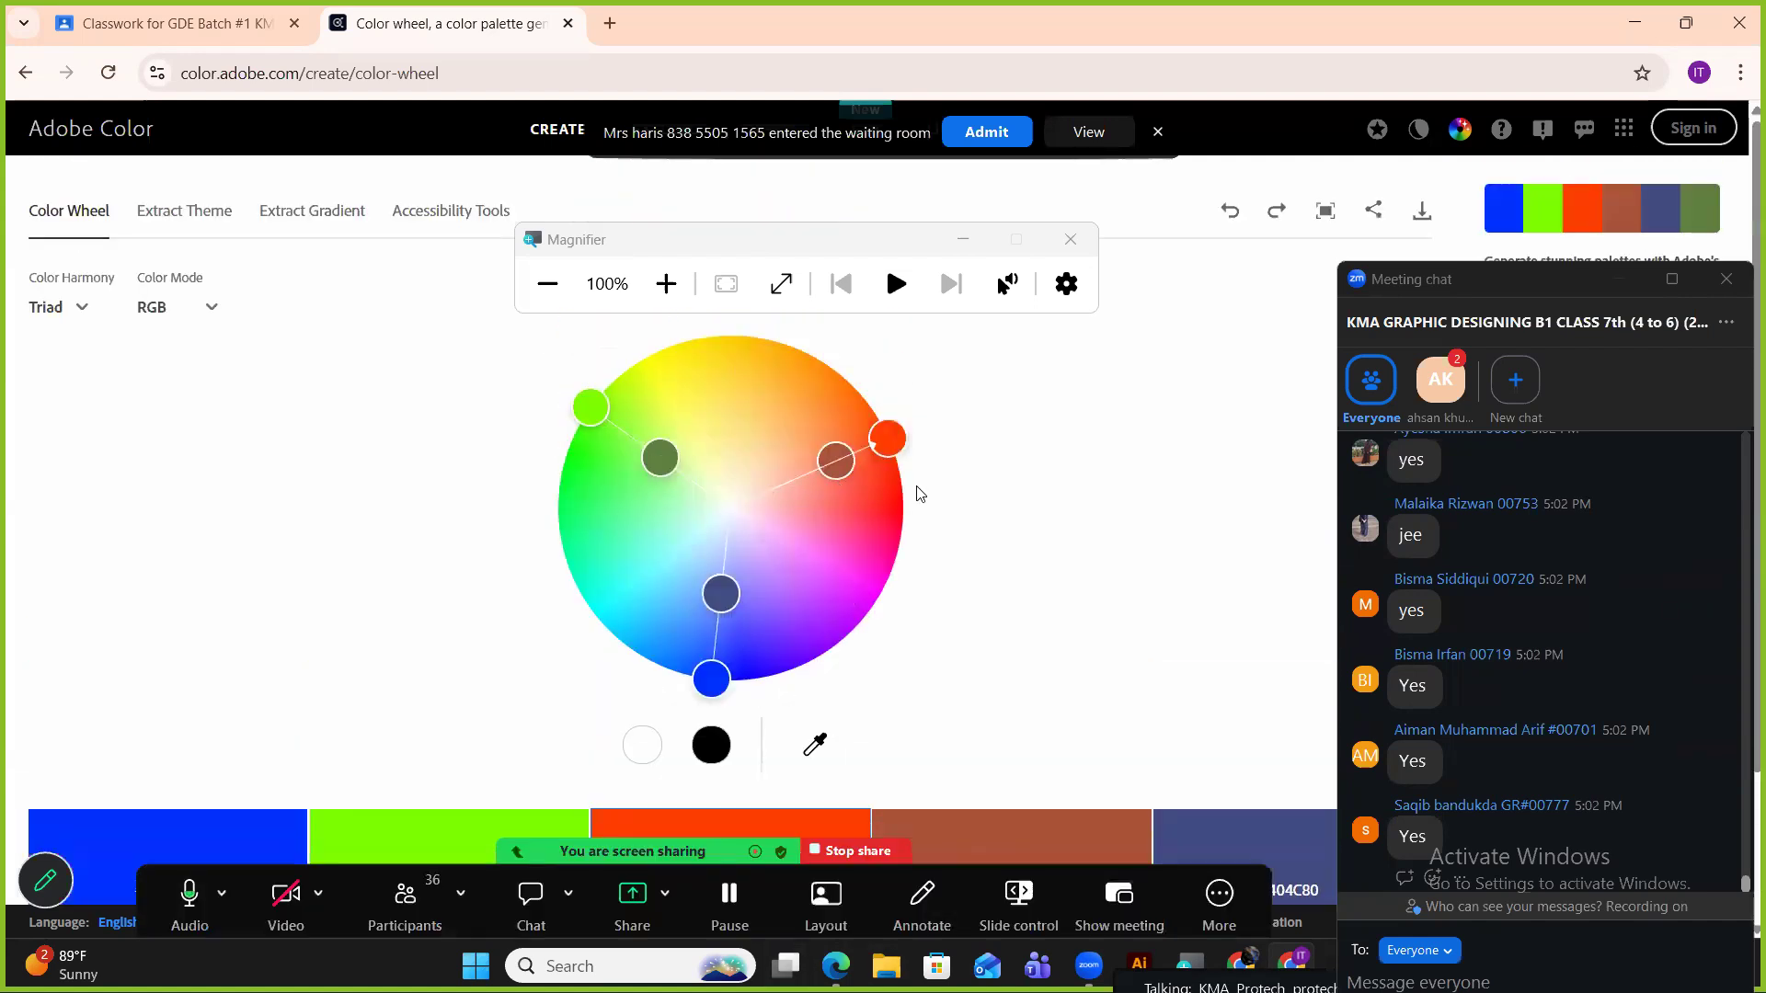
drag(888, 438, 834, 370)
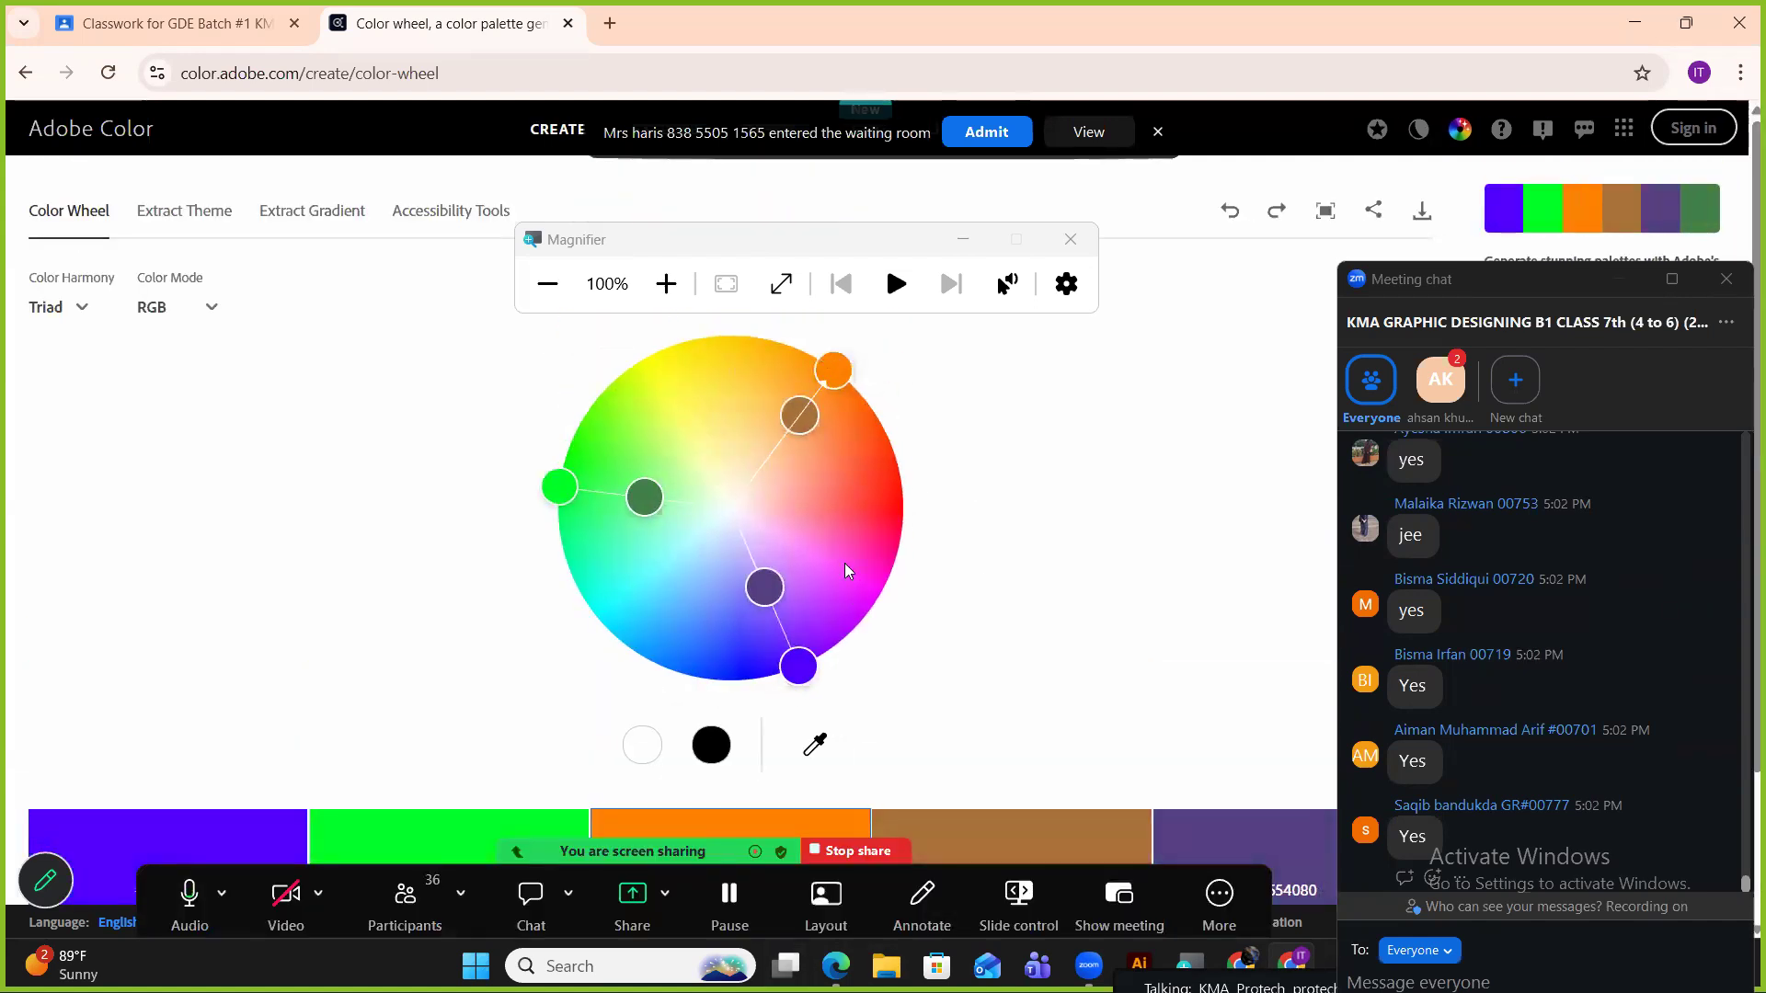
Switch the color harmony to Split Complementary and rotate it to the green base #00FF9E and on to the blue base #0030FF.
click(81, 308)
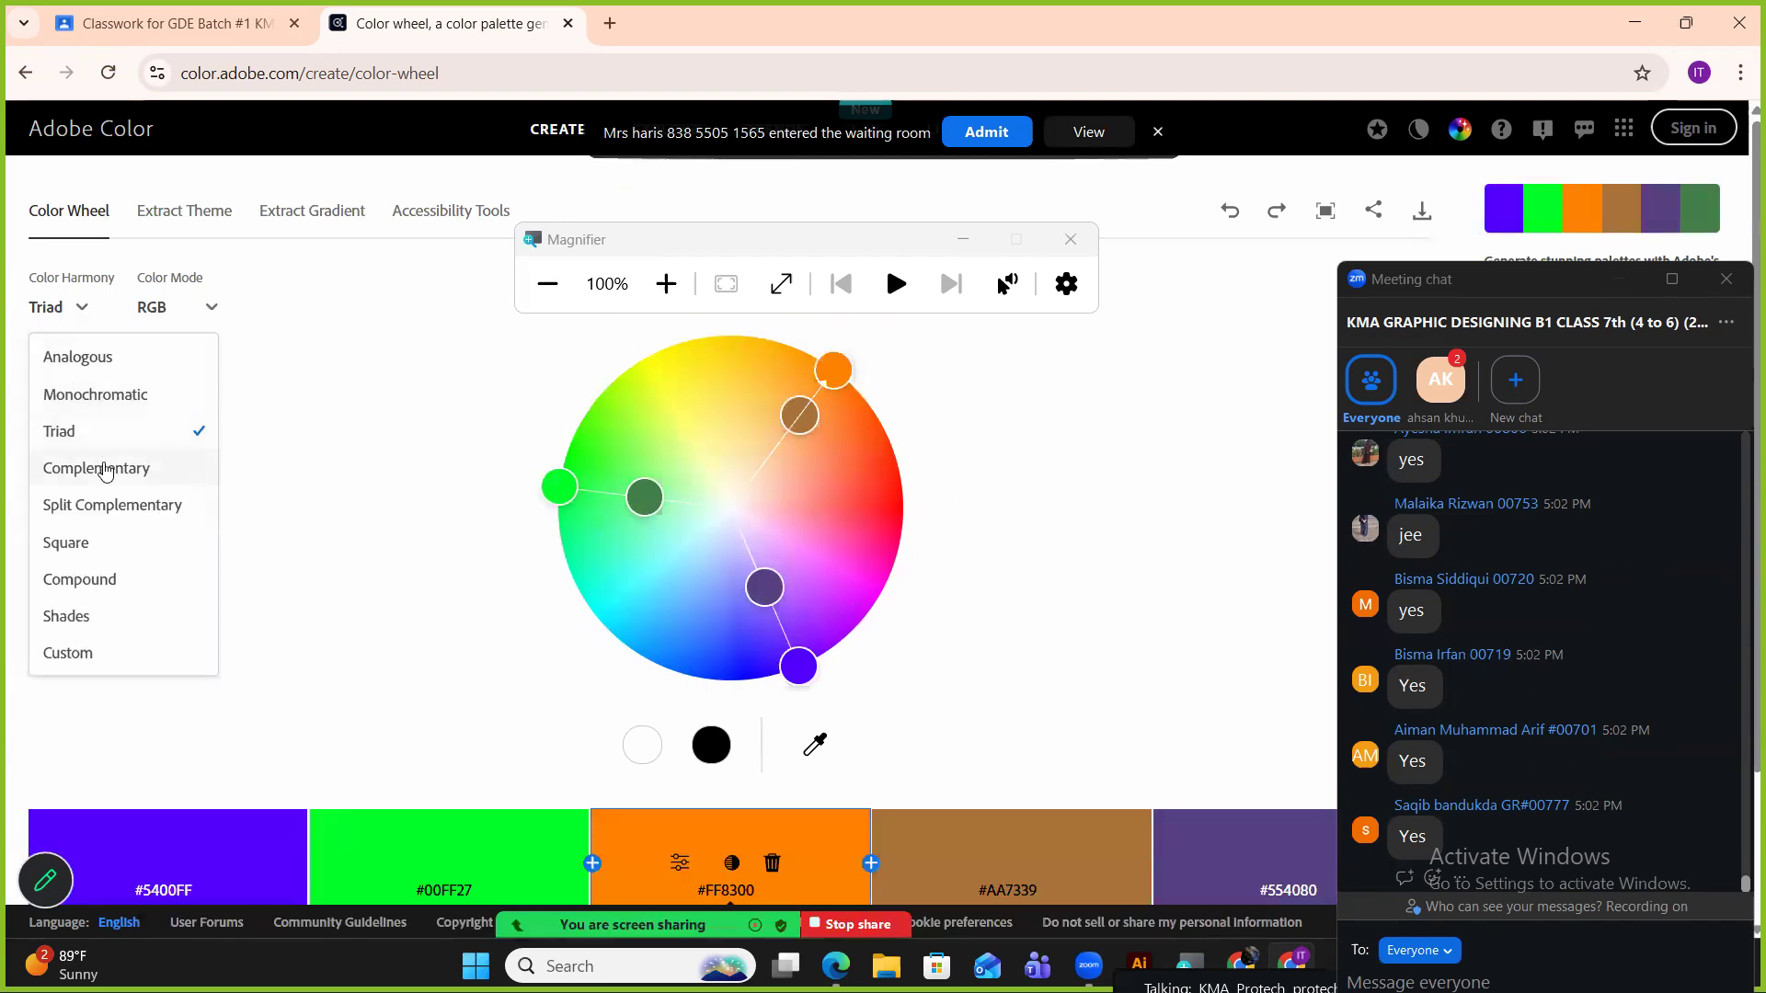
click(103, 501)
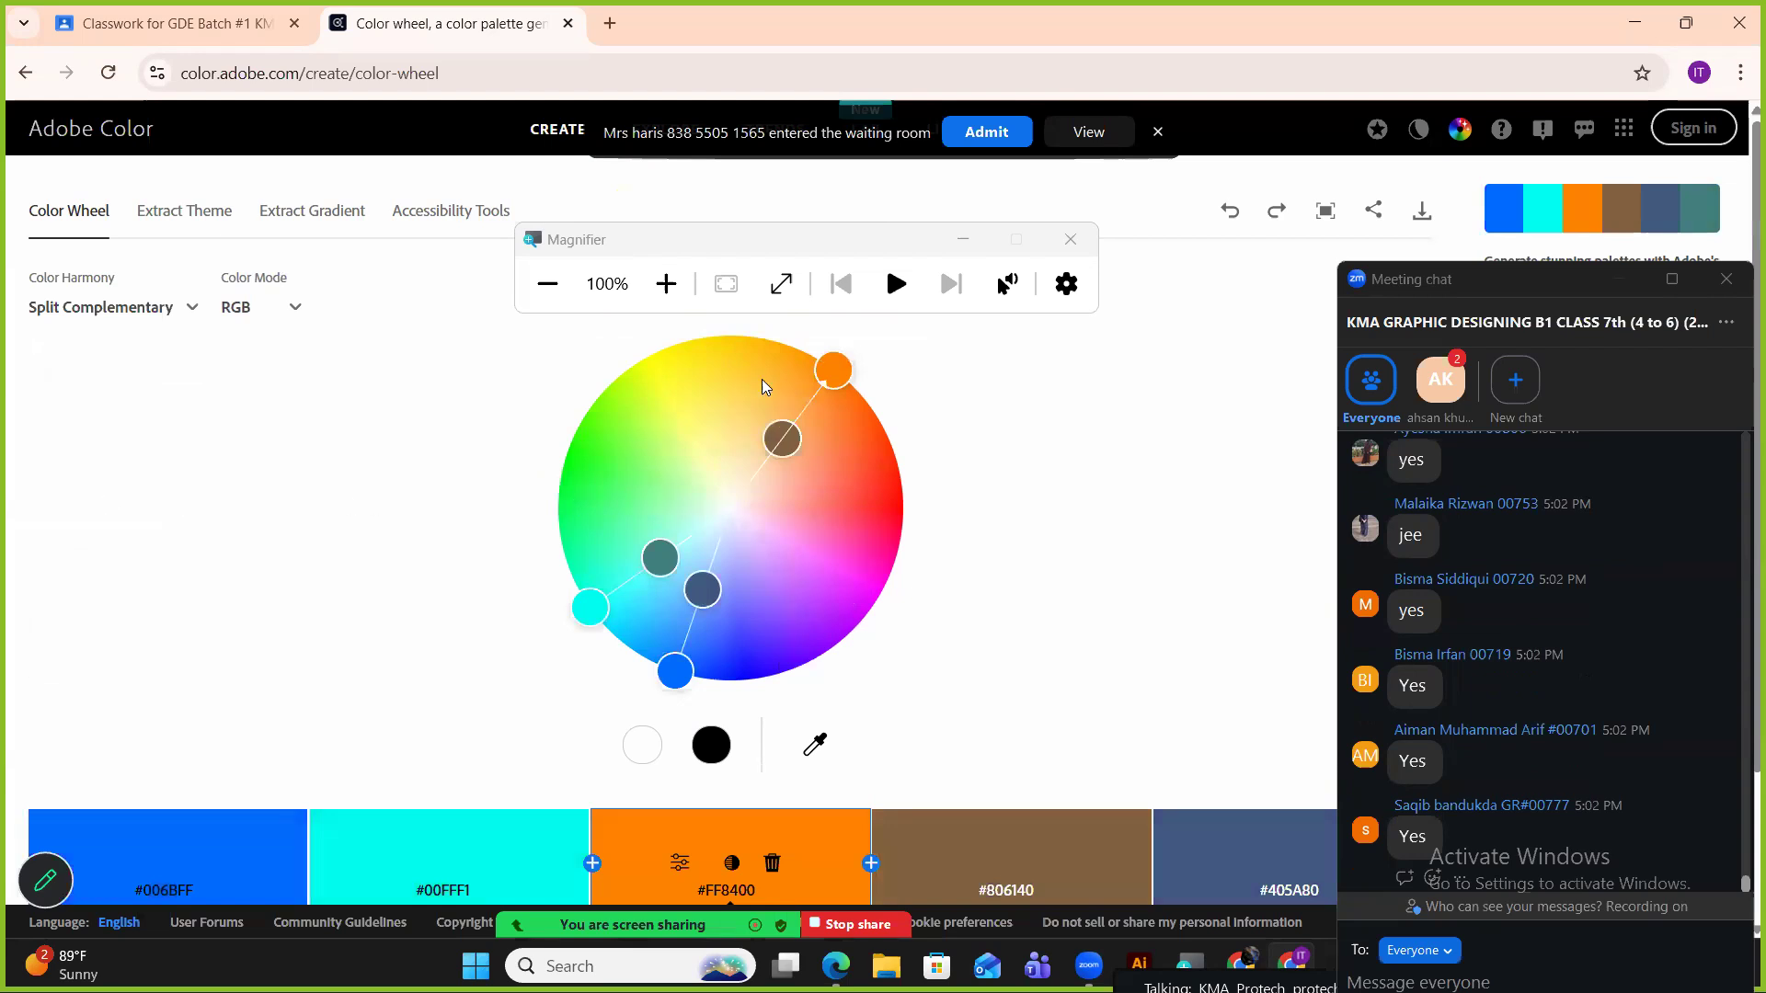
drag(833, 369, 438, 561)
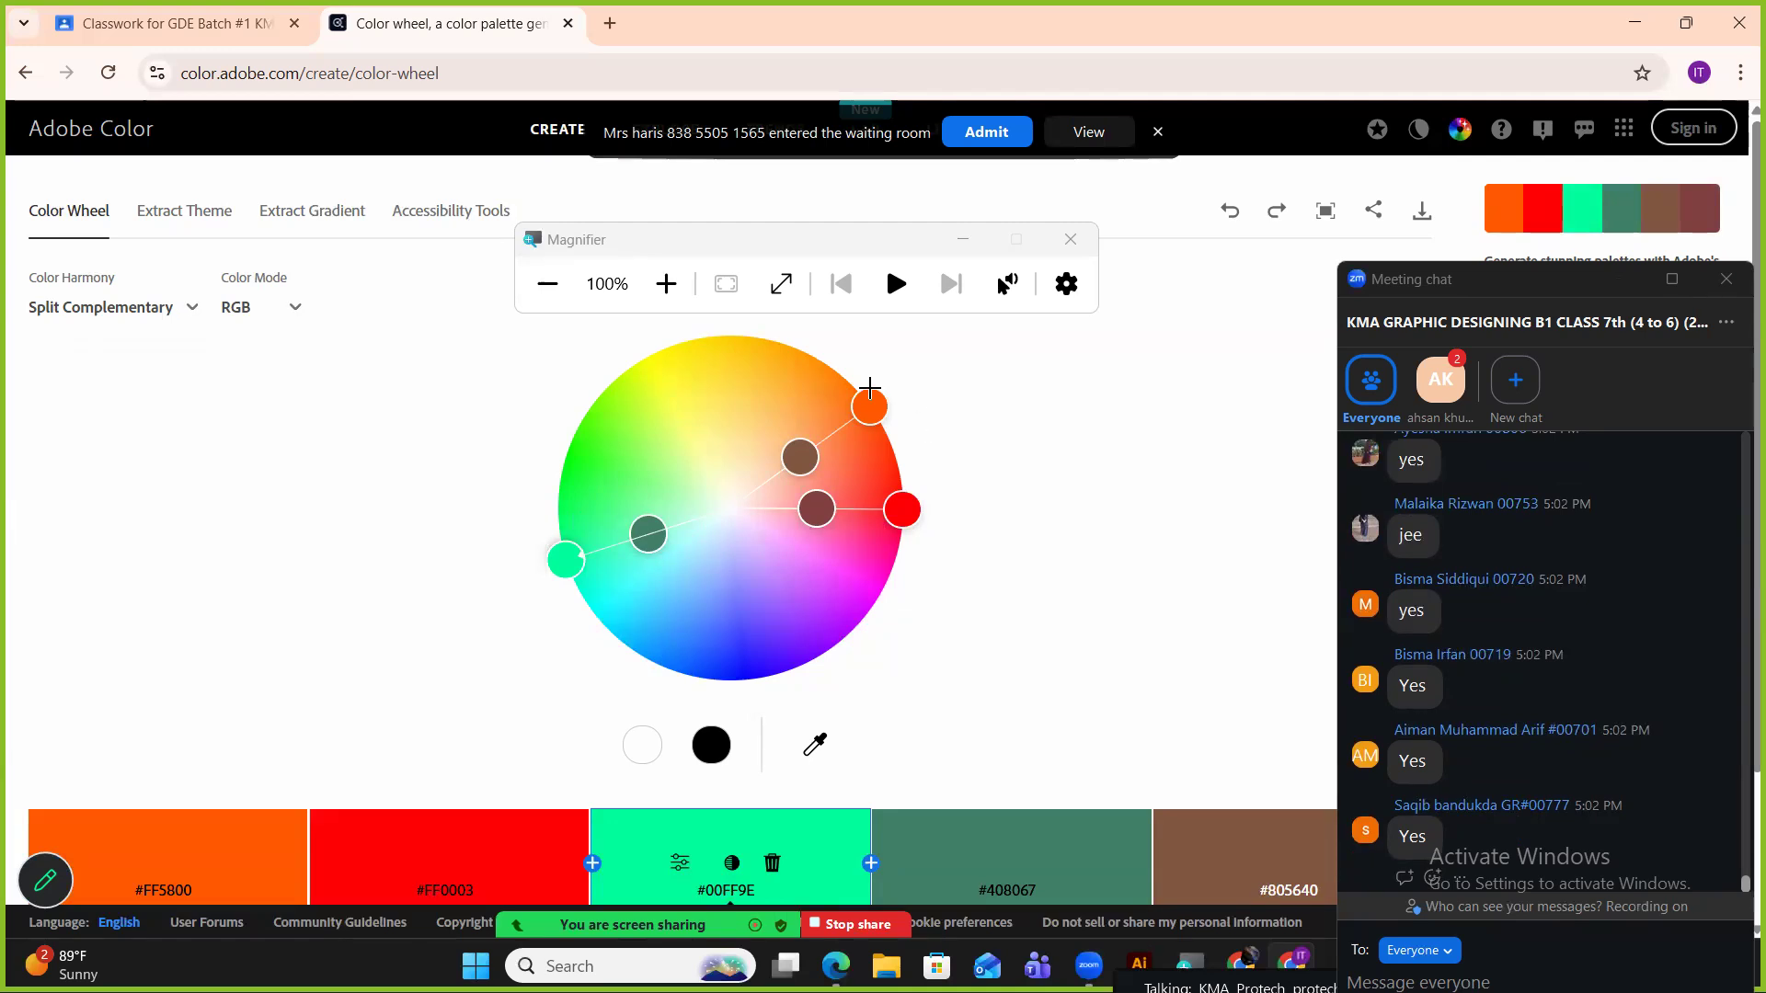
drag(749, 328, 695, 358)
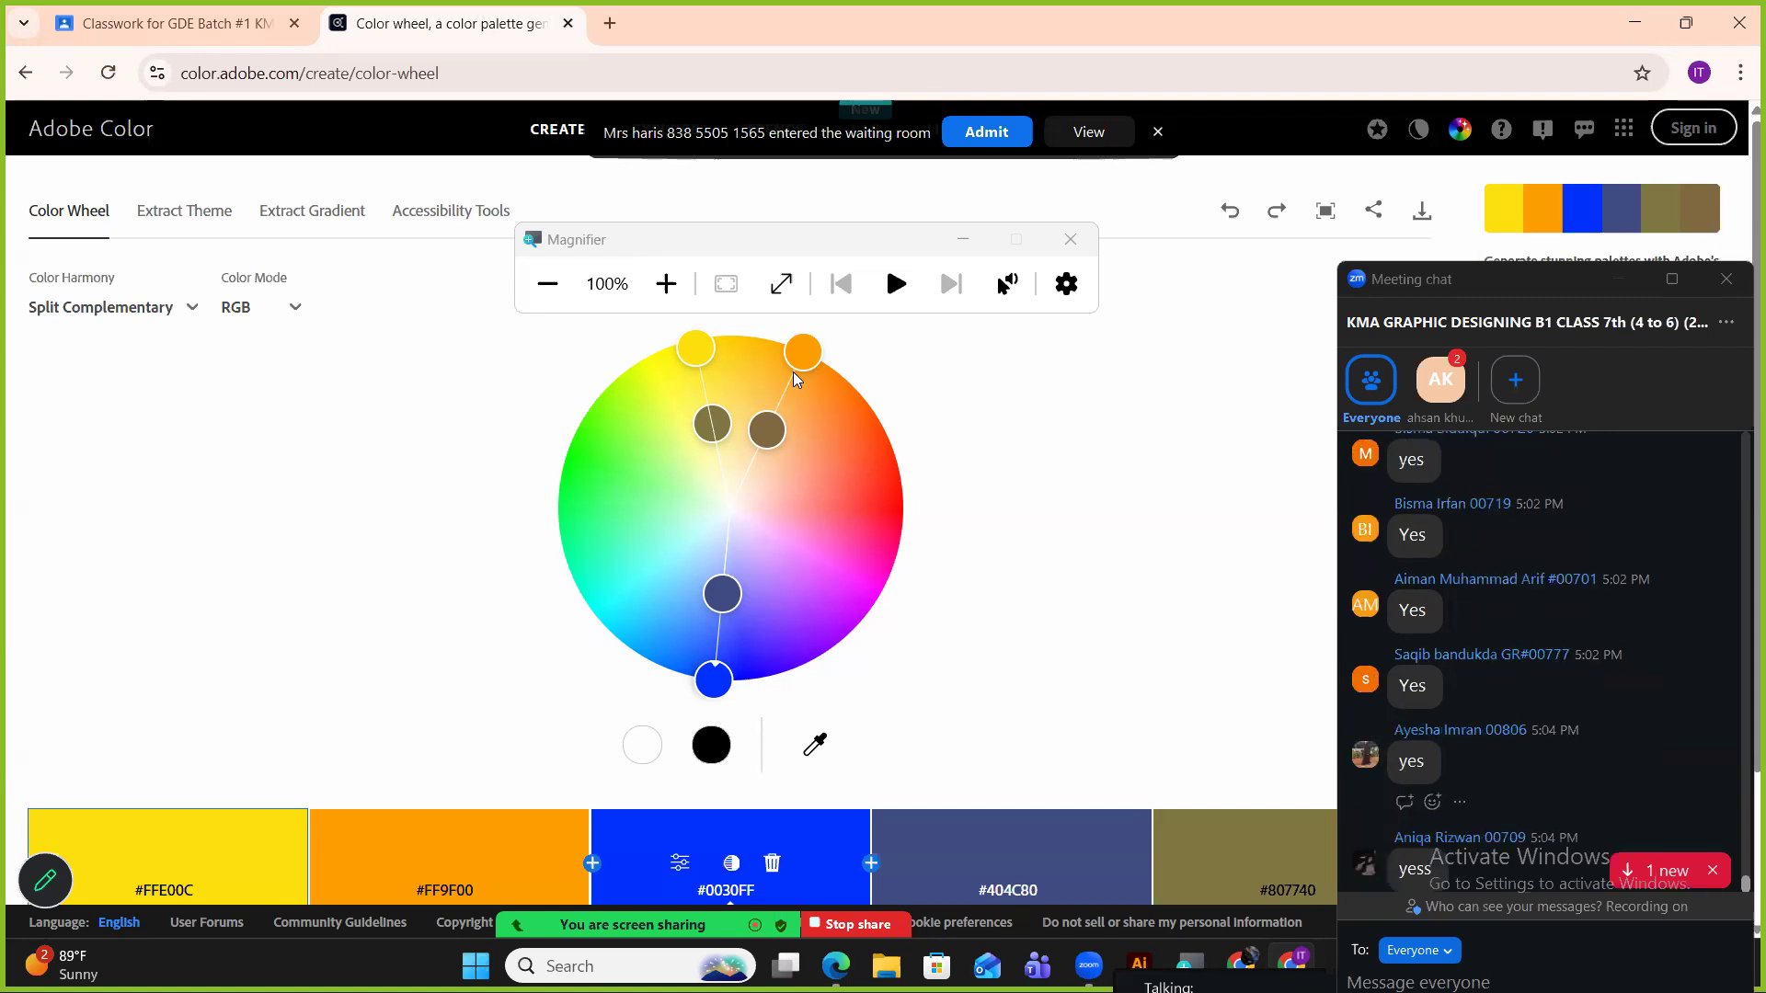
Switch the color harmony to Square and rotate it to the cyan base #00FFDD.
click(143, 309)
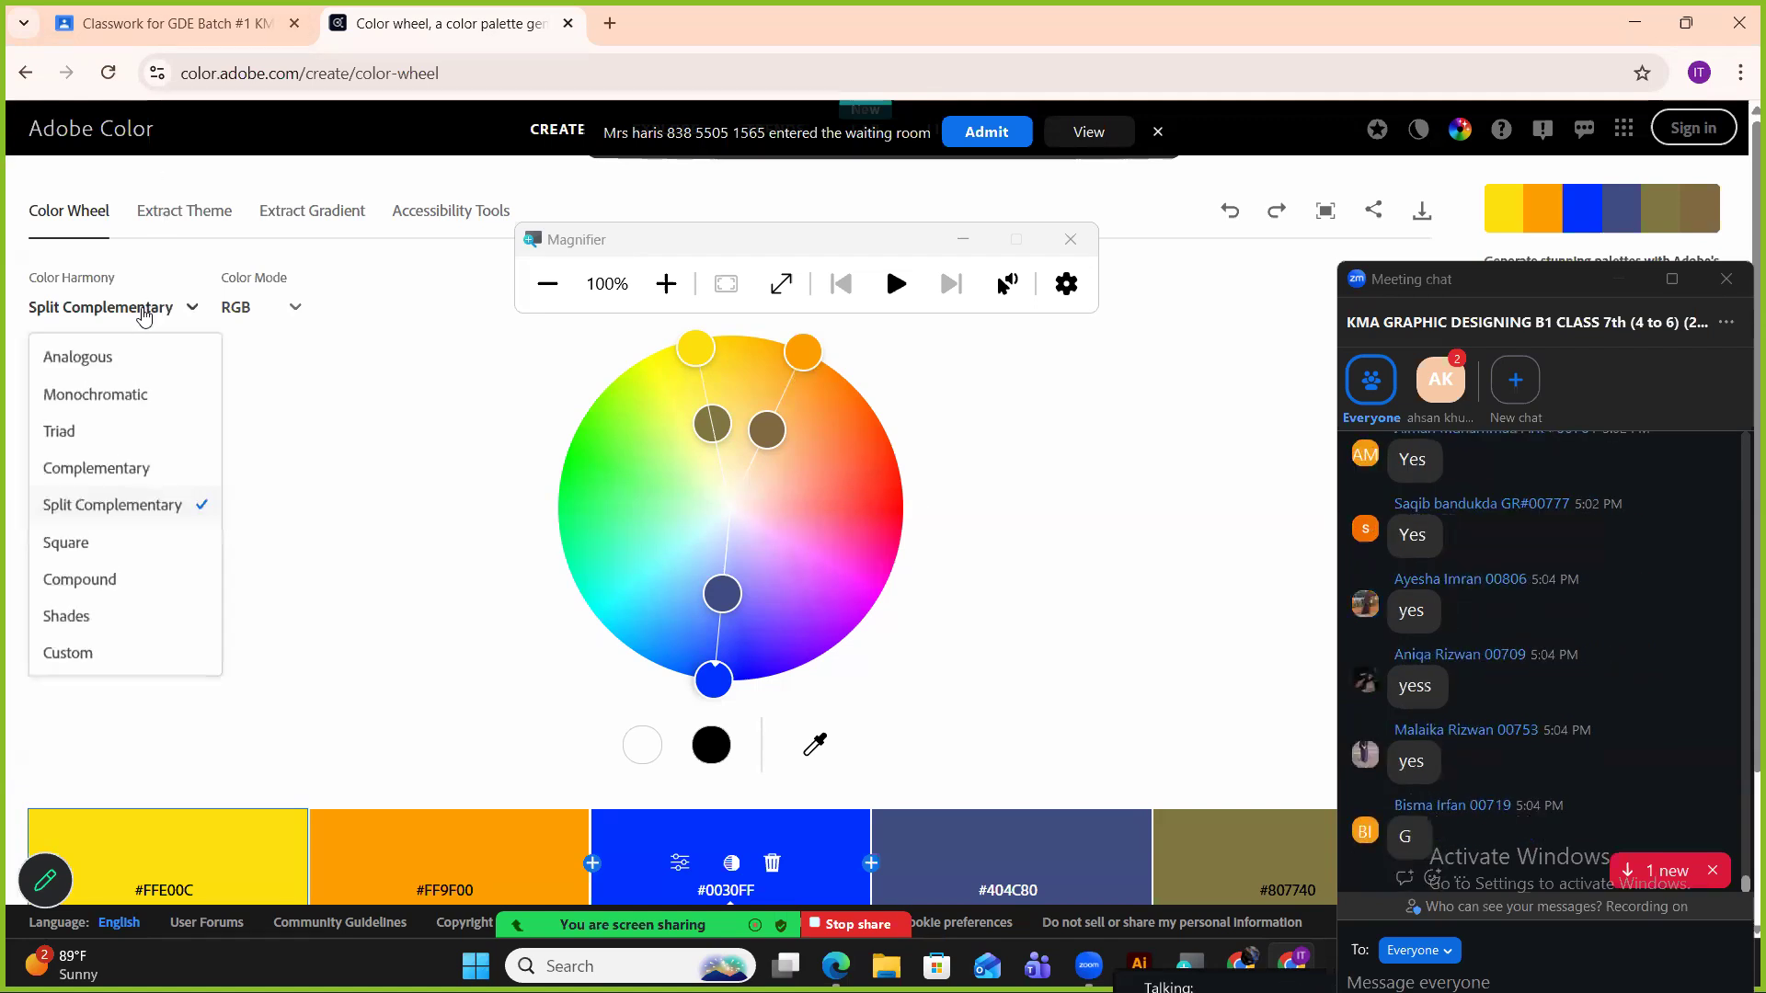
click(154, 546)
drag(745, 337, 887, 410)
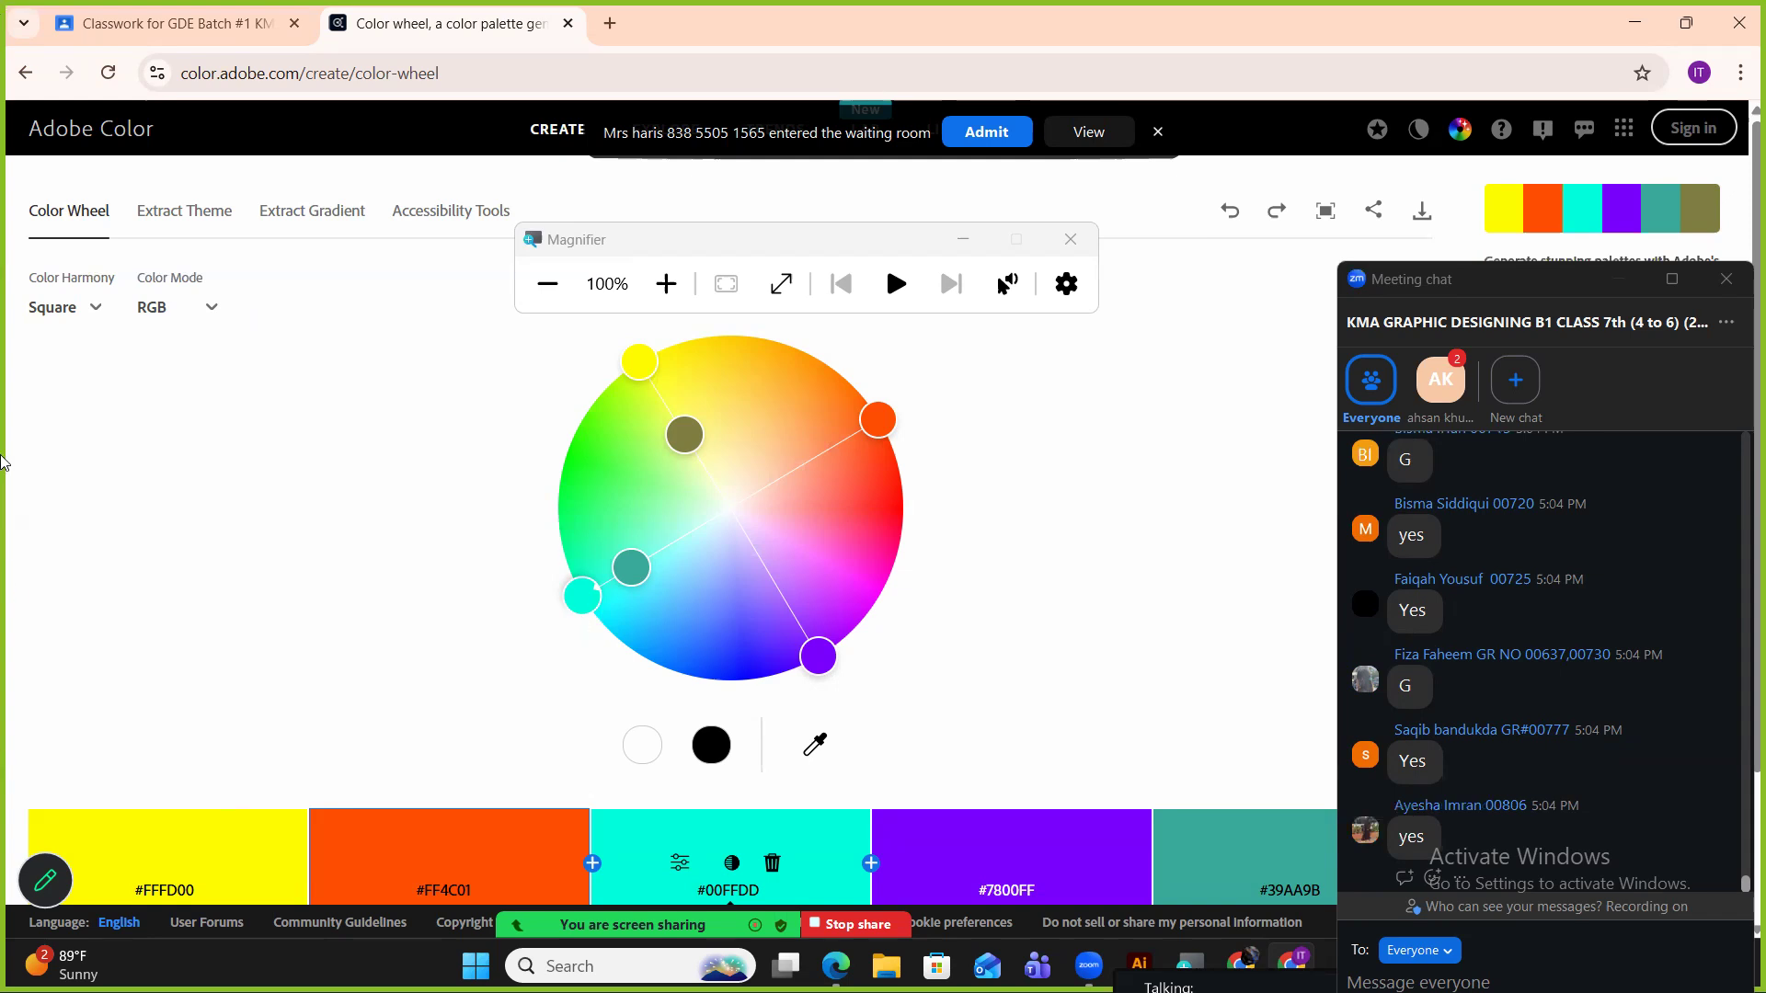
Switch the color harmony to Compound and rotate it to the lime base #B5FF00.
click(96, 307)
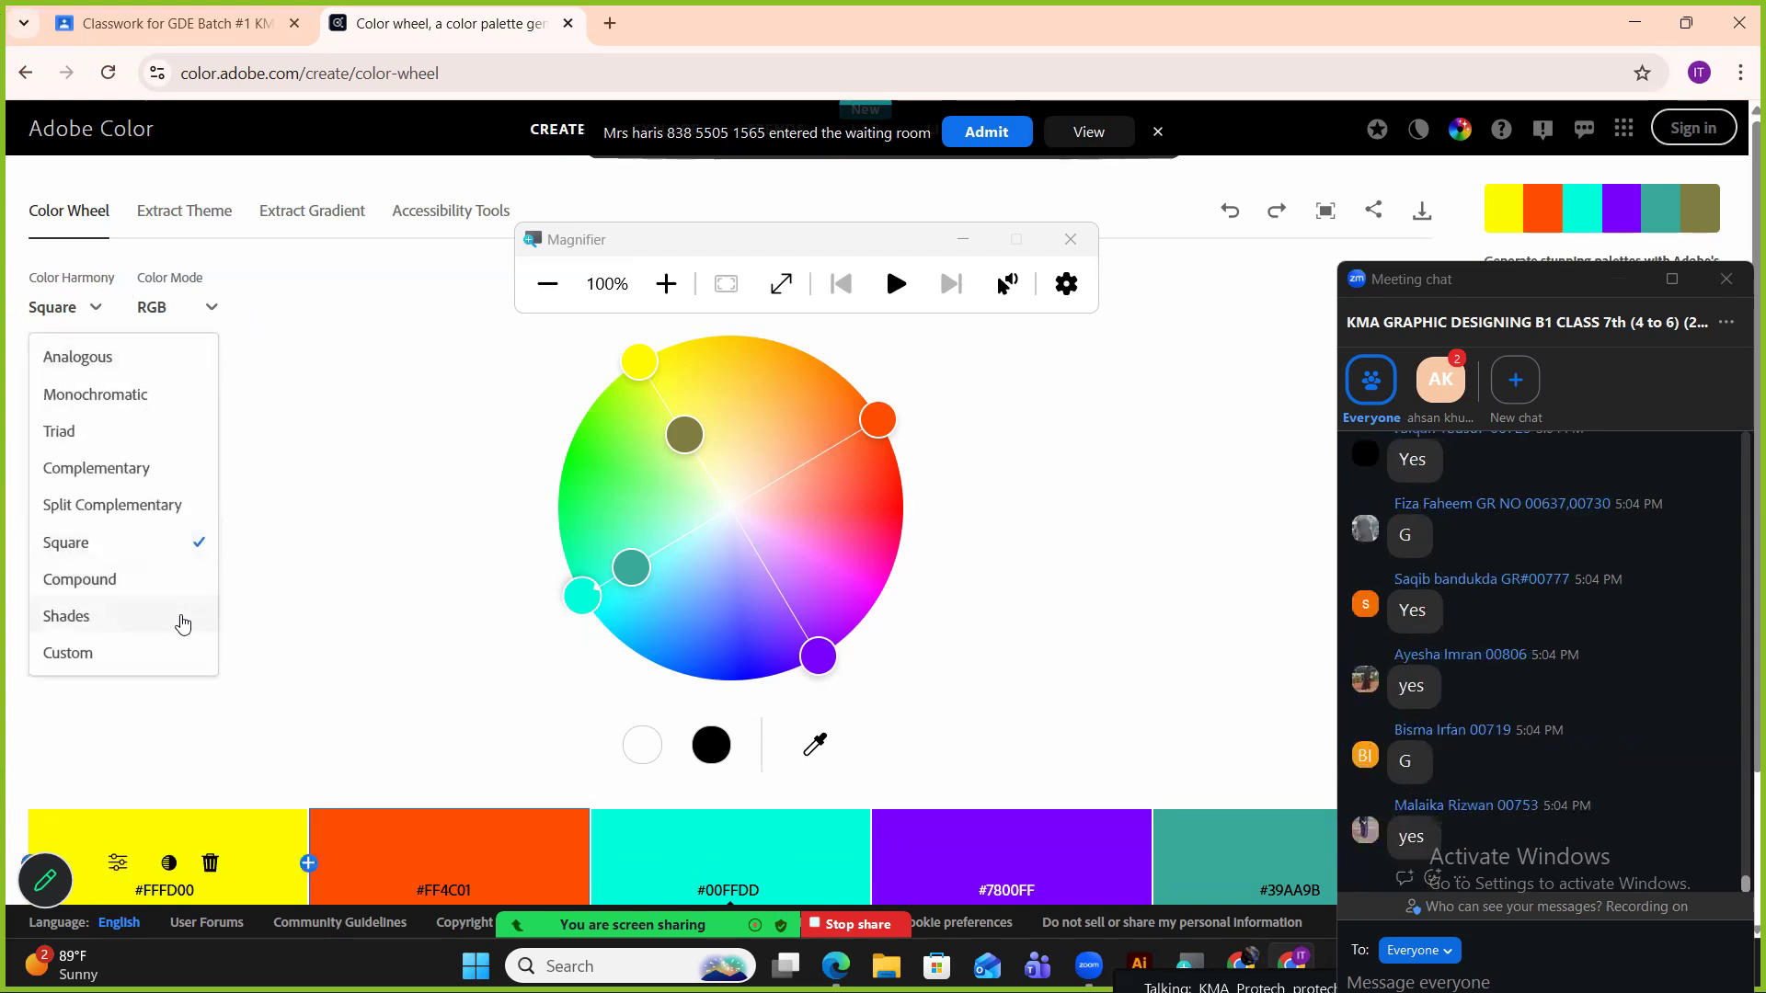
click(80, 580)
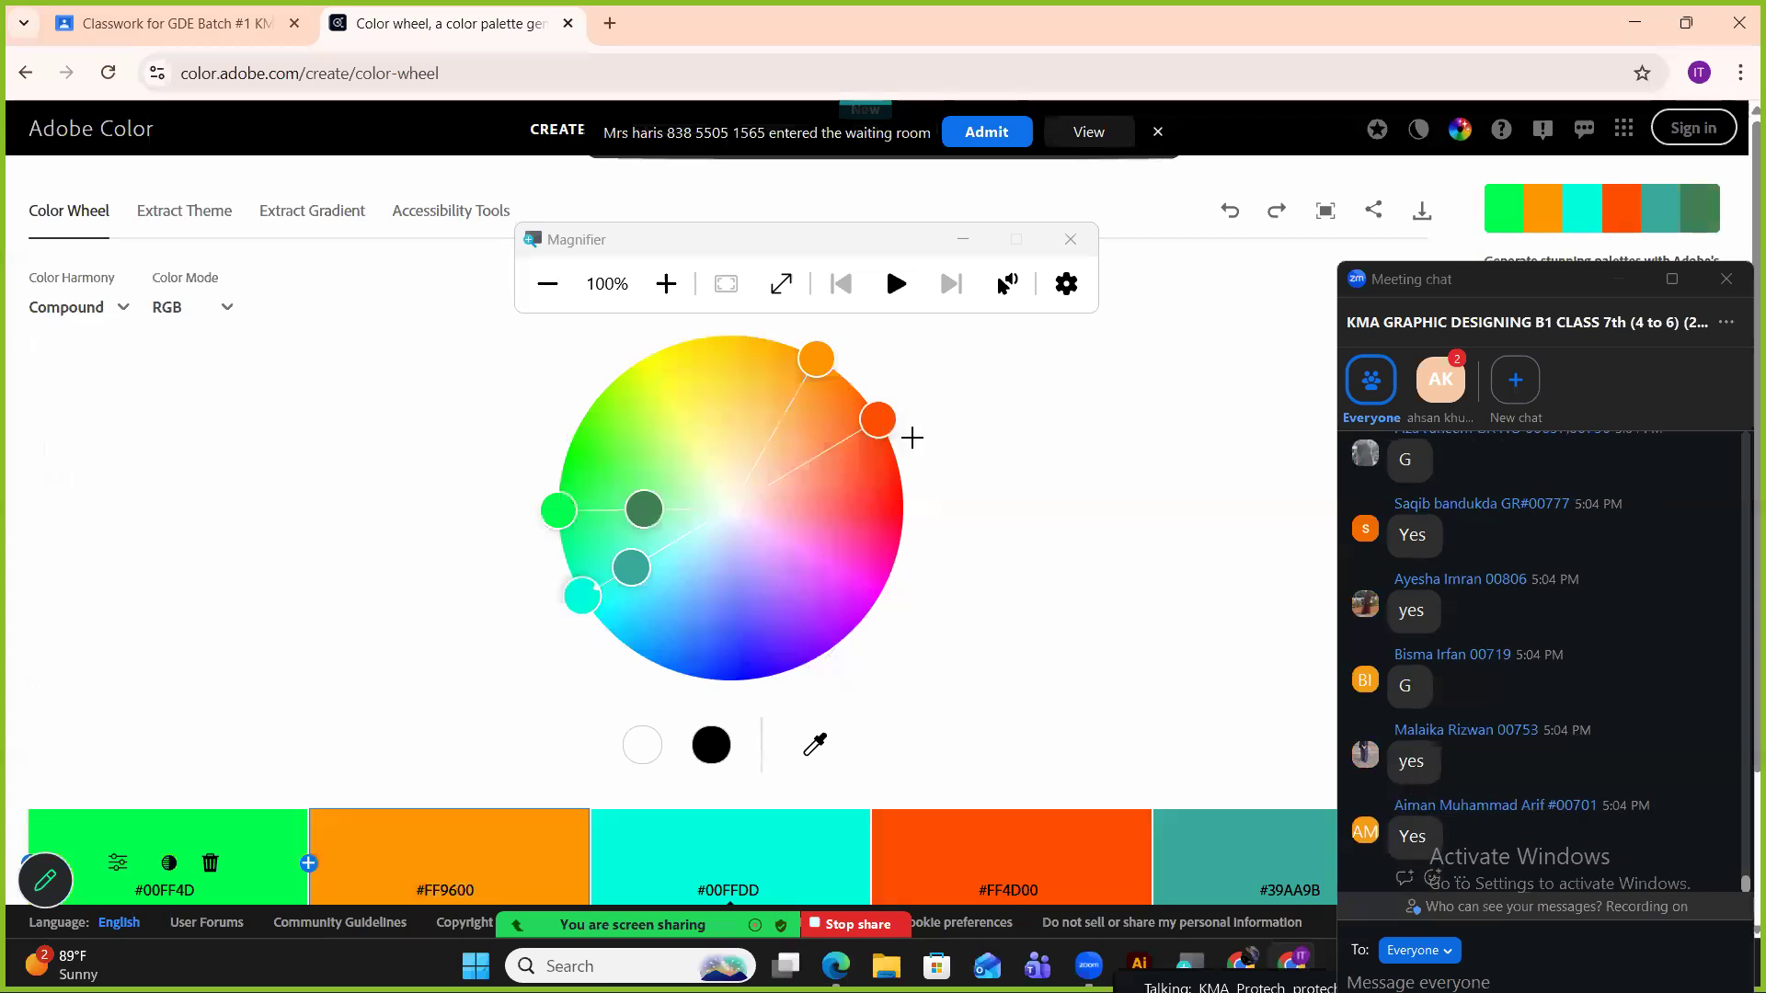
mouse_move(947, 598)
mouse_down()
mouse_move(935, 678)
mouse_move(822, 612)
mouse_up()
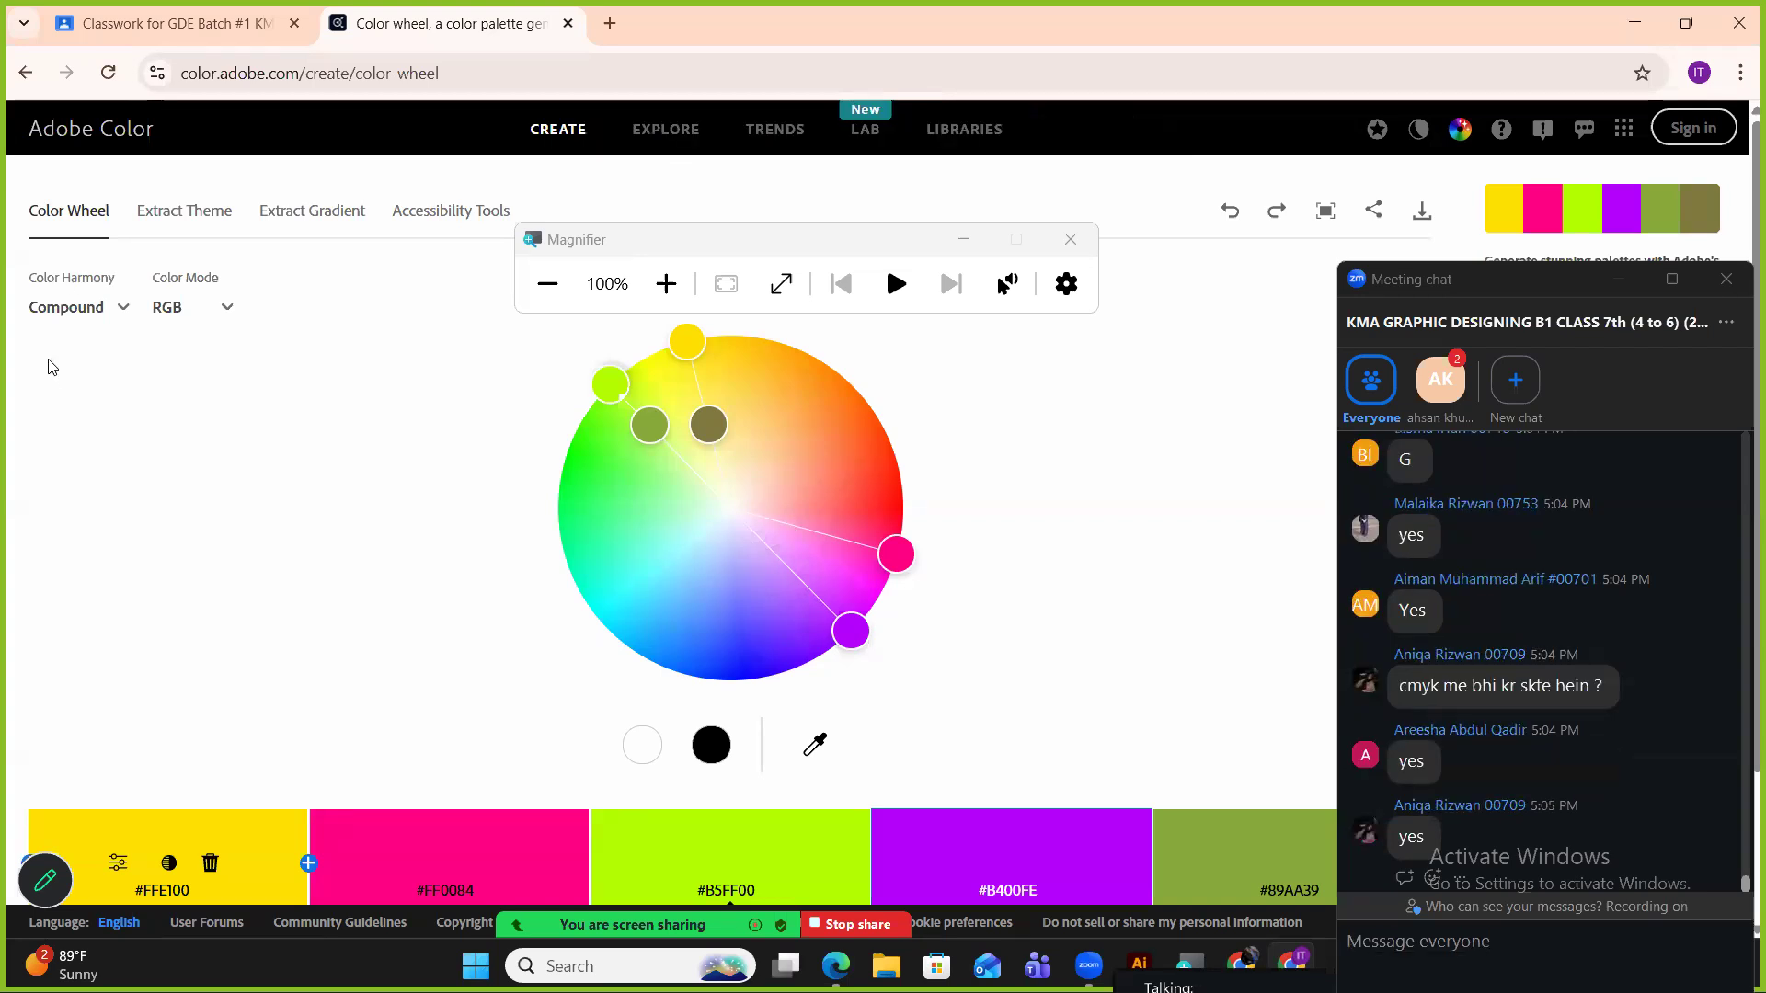
Switch the color harmony to Shades and rotate it to the green base #2AFF00.
click(111, 324)
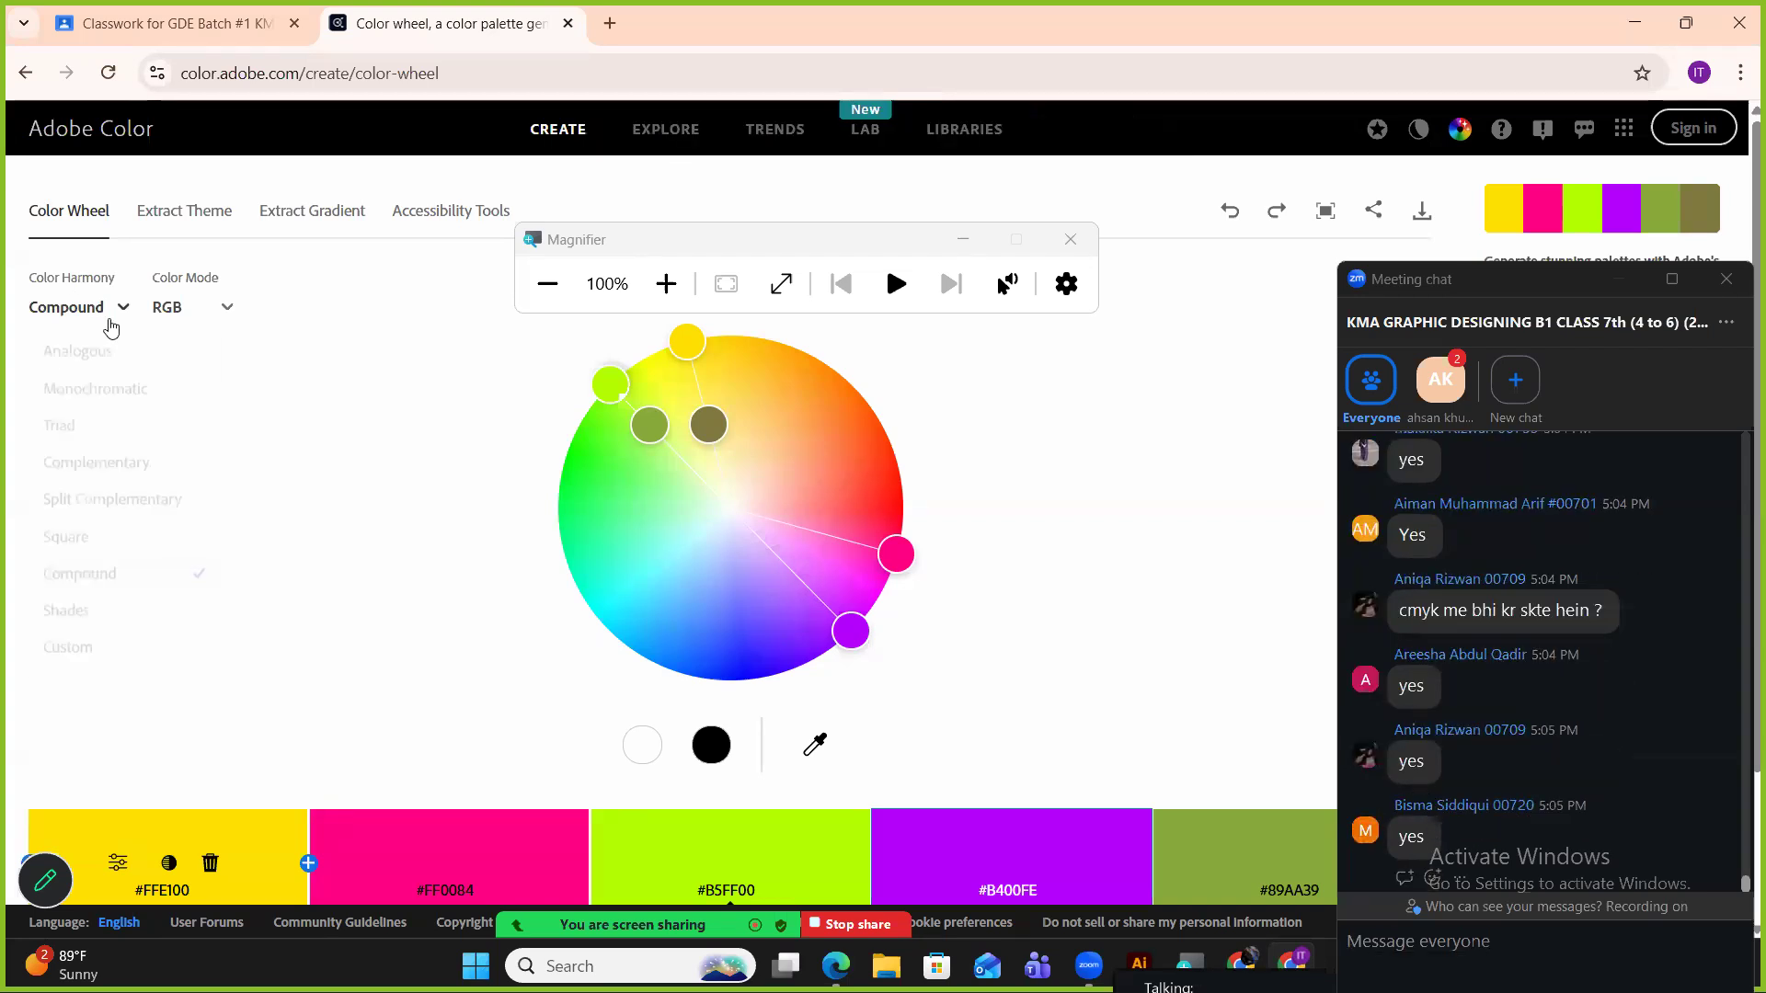
click(157, 612)
drag(609, 385, 570, 446)
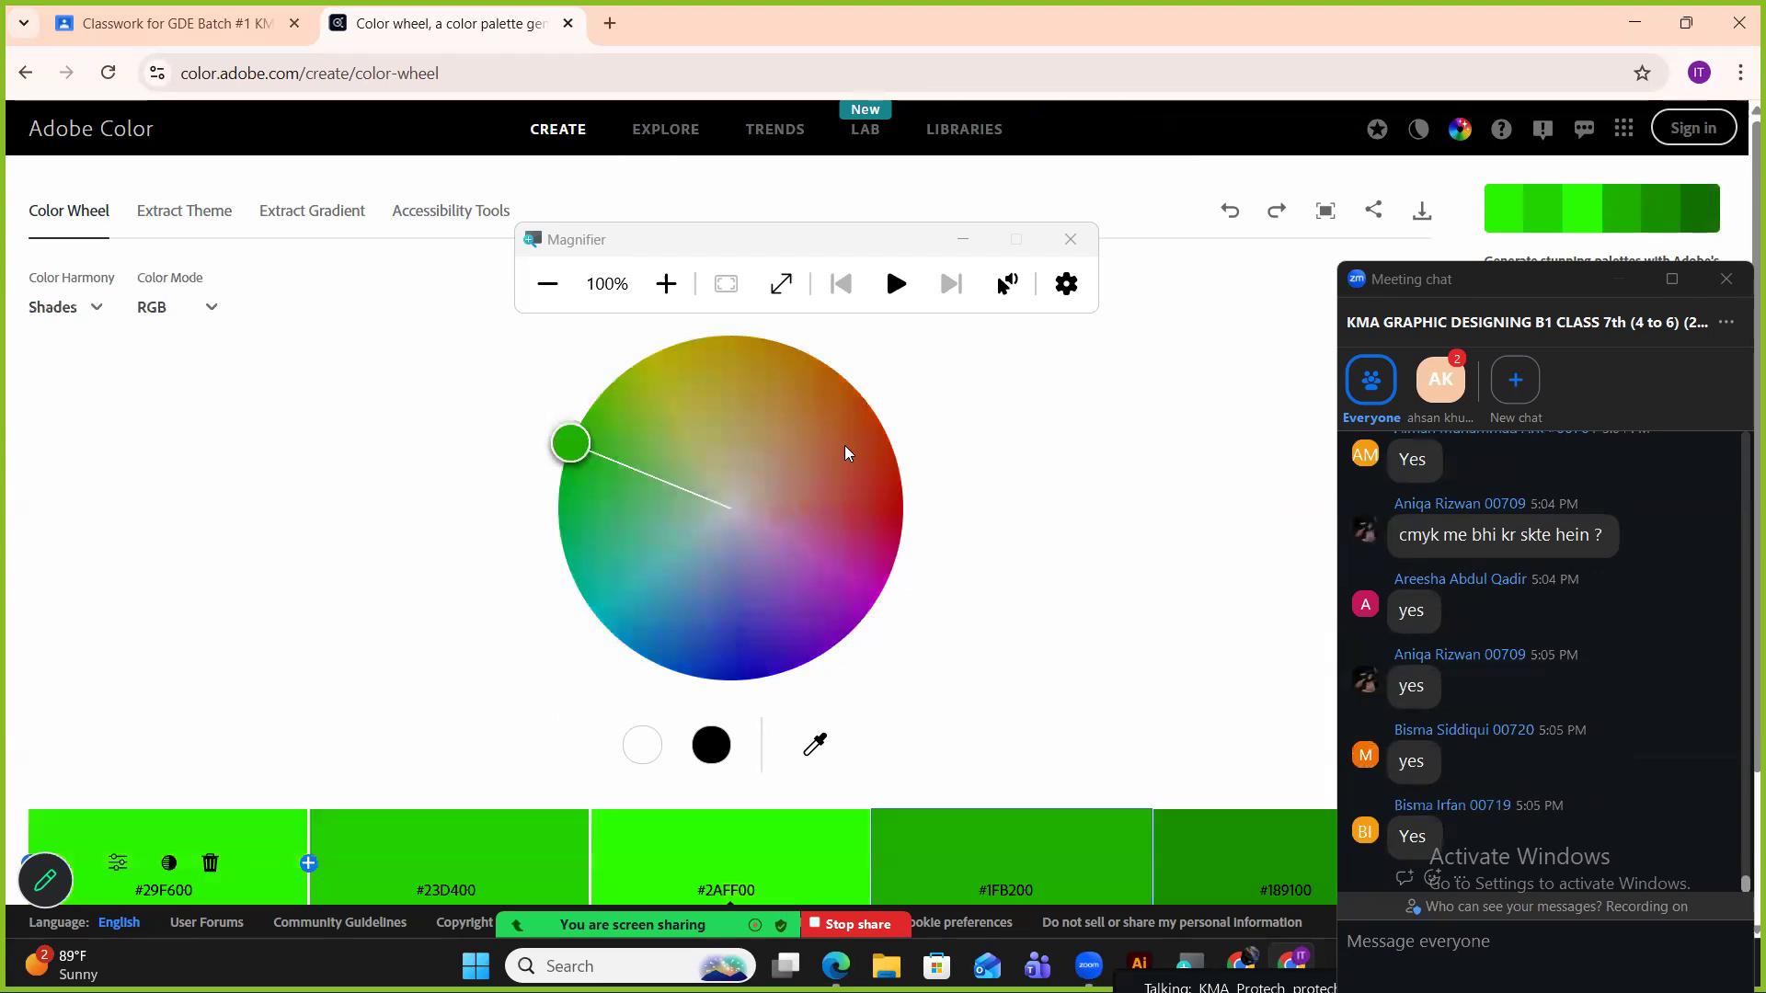
Switch the color harmony to Custom and move three of the green handles separately to amber #B38305, brown-red #8F2C14 and dark blue.
click(73, 320)
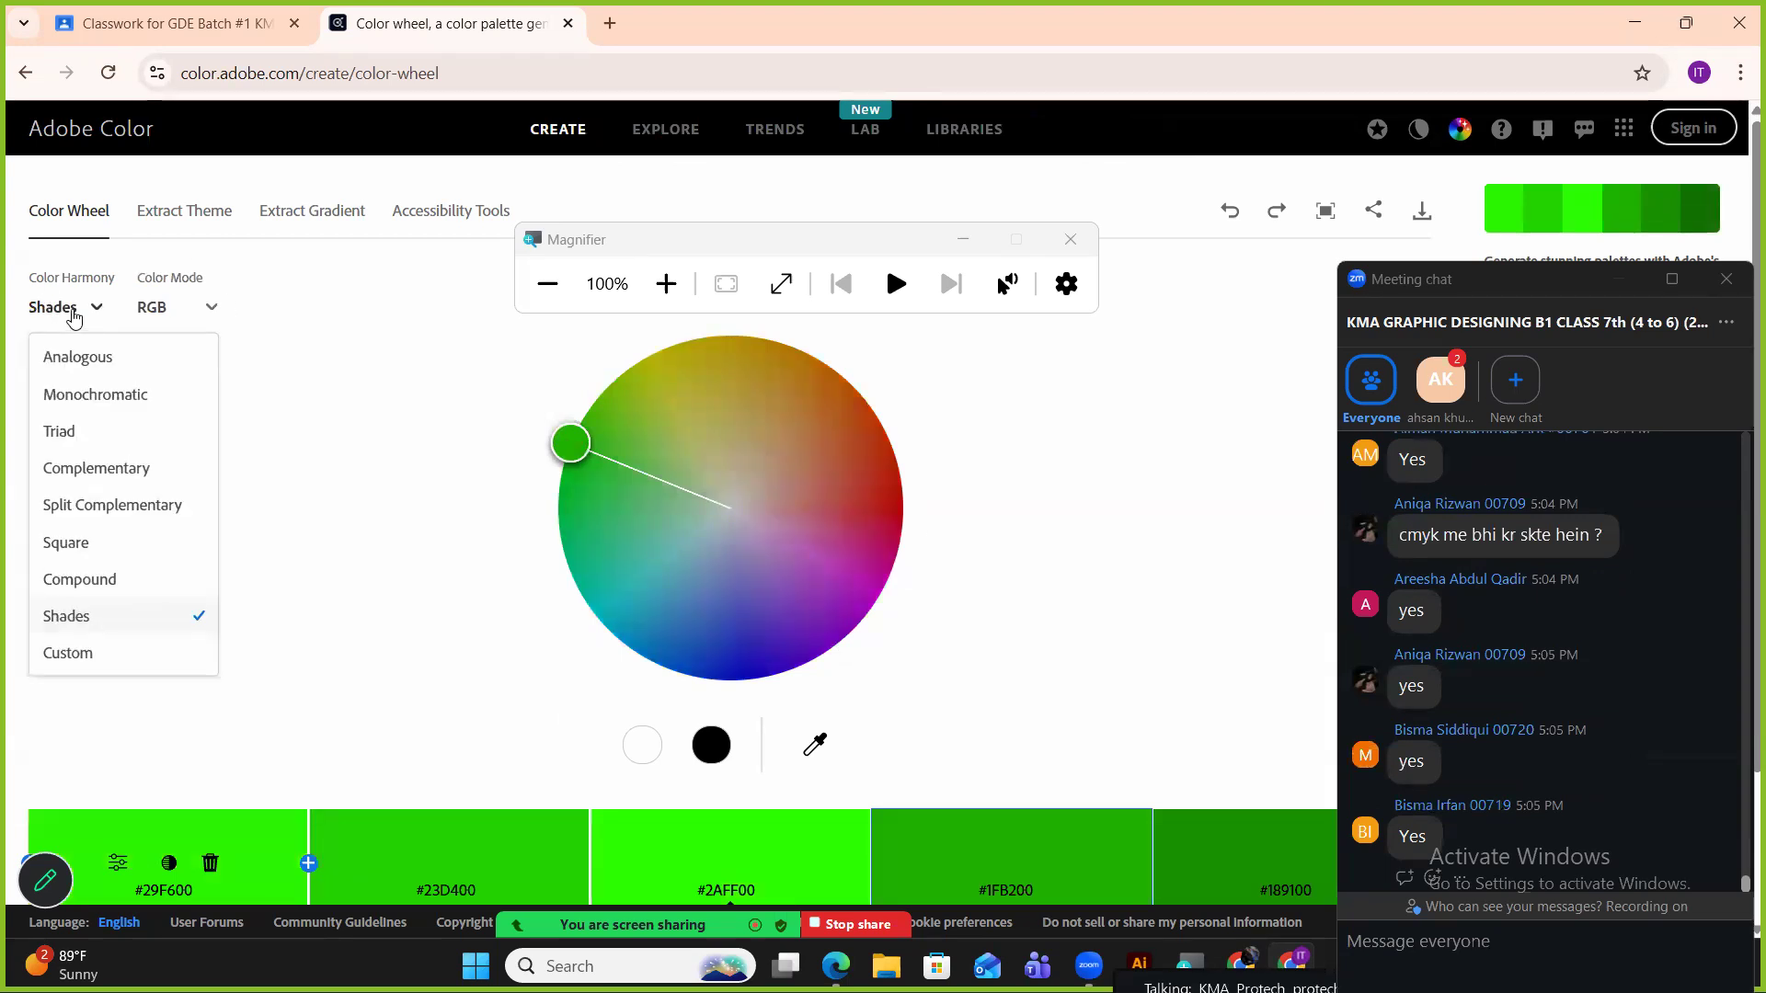
click(150, 645)
drag(570, 442, 759, 343)
drag(573, 445, 693, 634)
drag(571, 442, 874, 453)
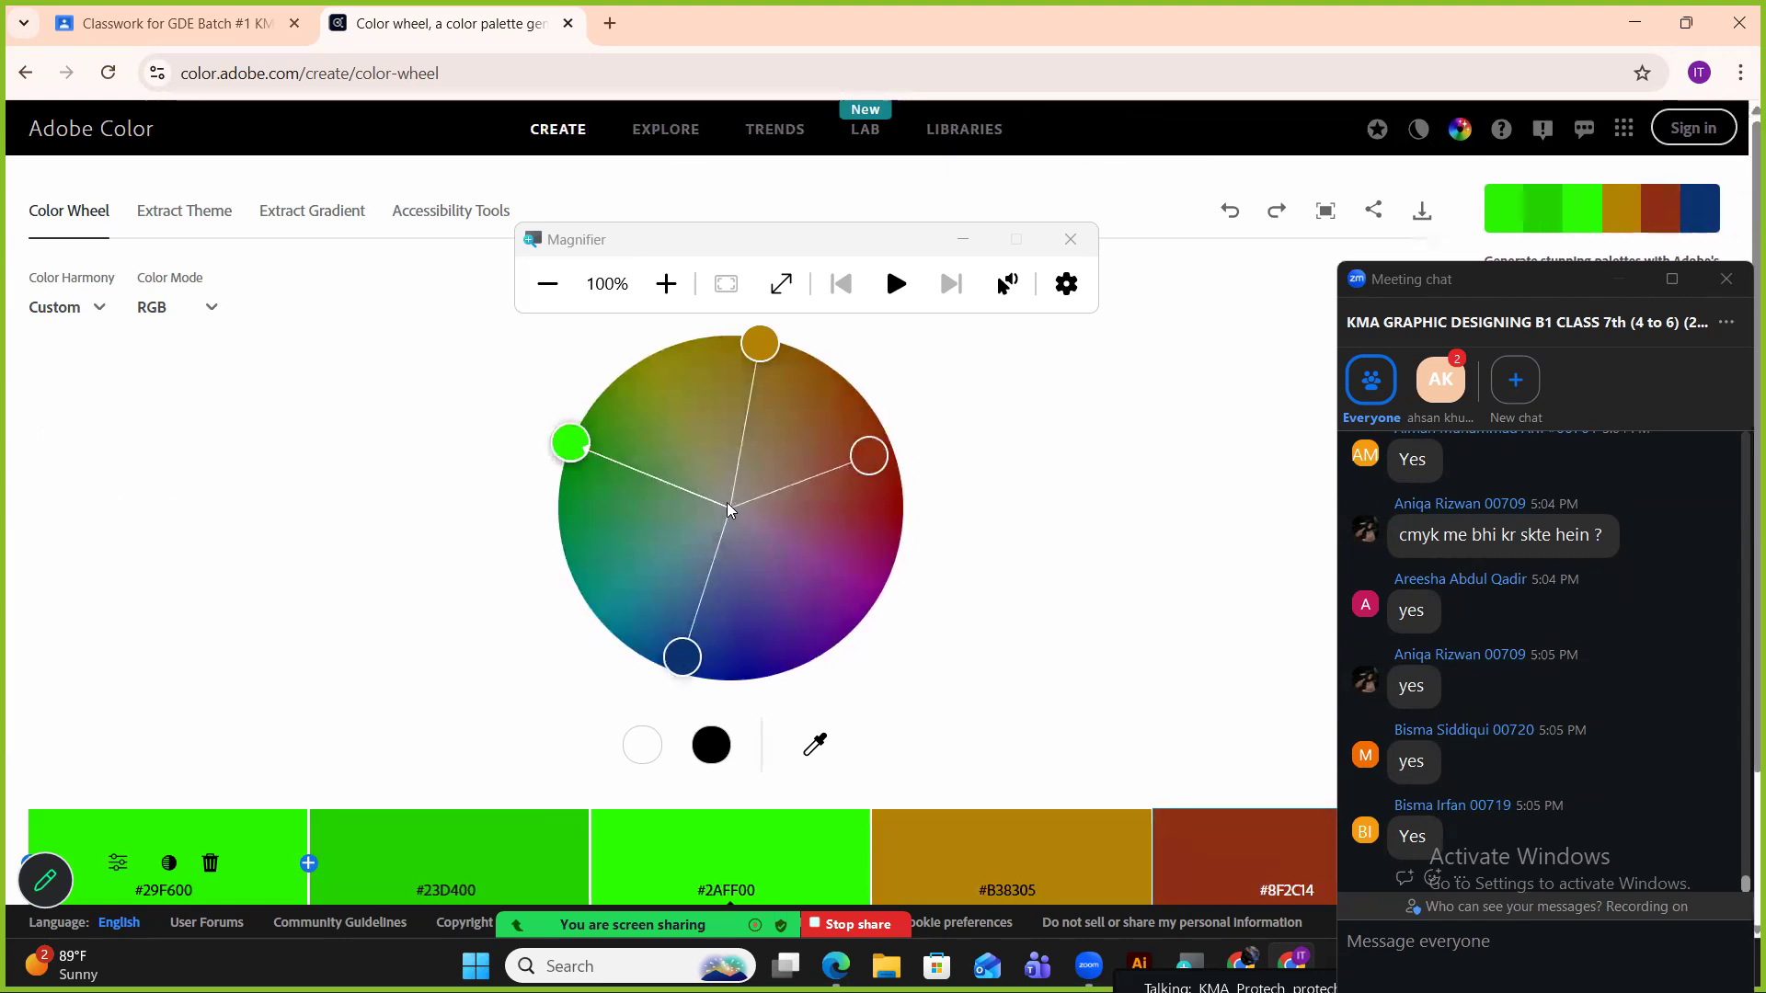
Move two more custom handles so the base becomes spring green #01FF6F and the second swatch magenta #D6216C.
scroll(886, 439, down, 2)
scroll(886, 440, up, 1)
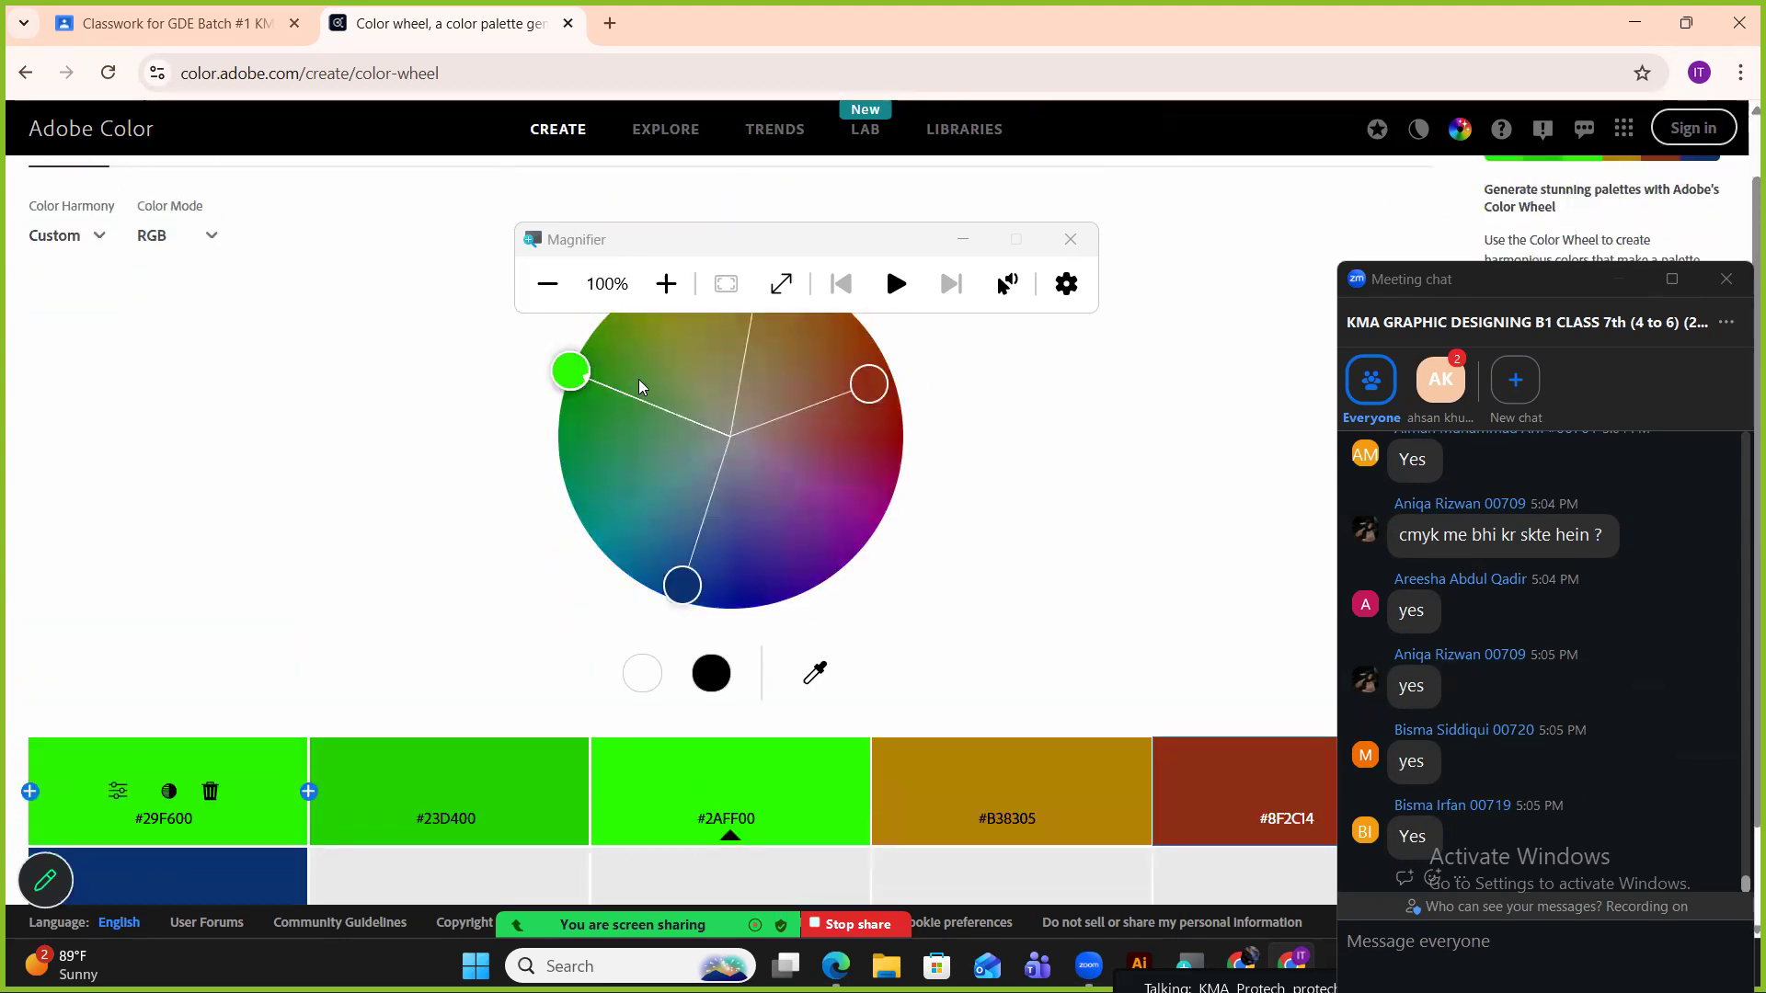
drag(552, 386, 883, 468)
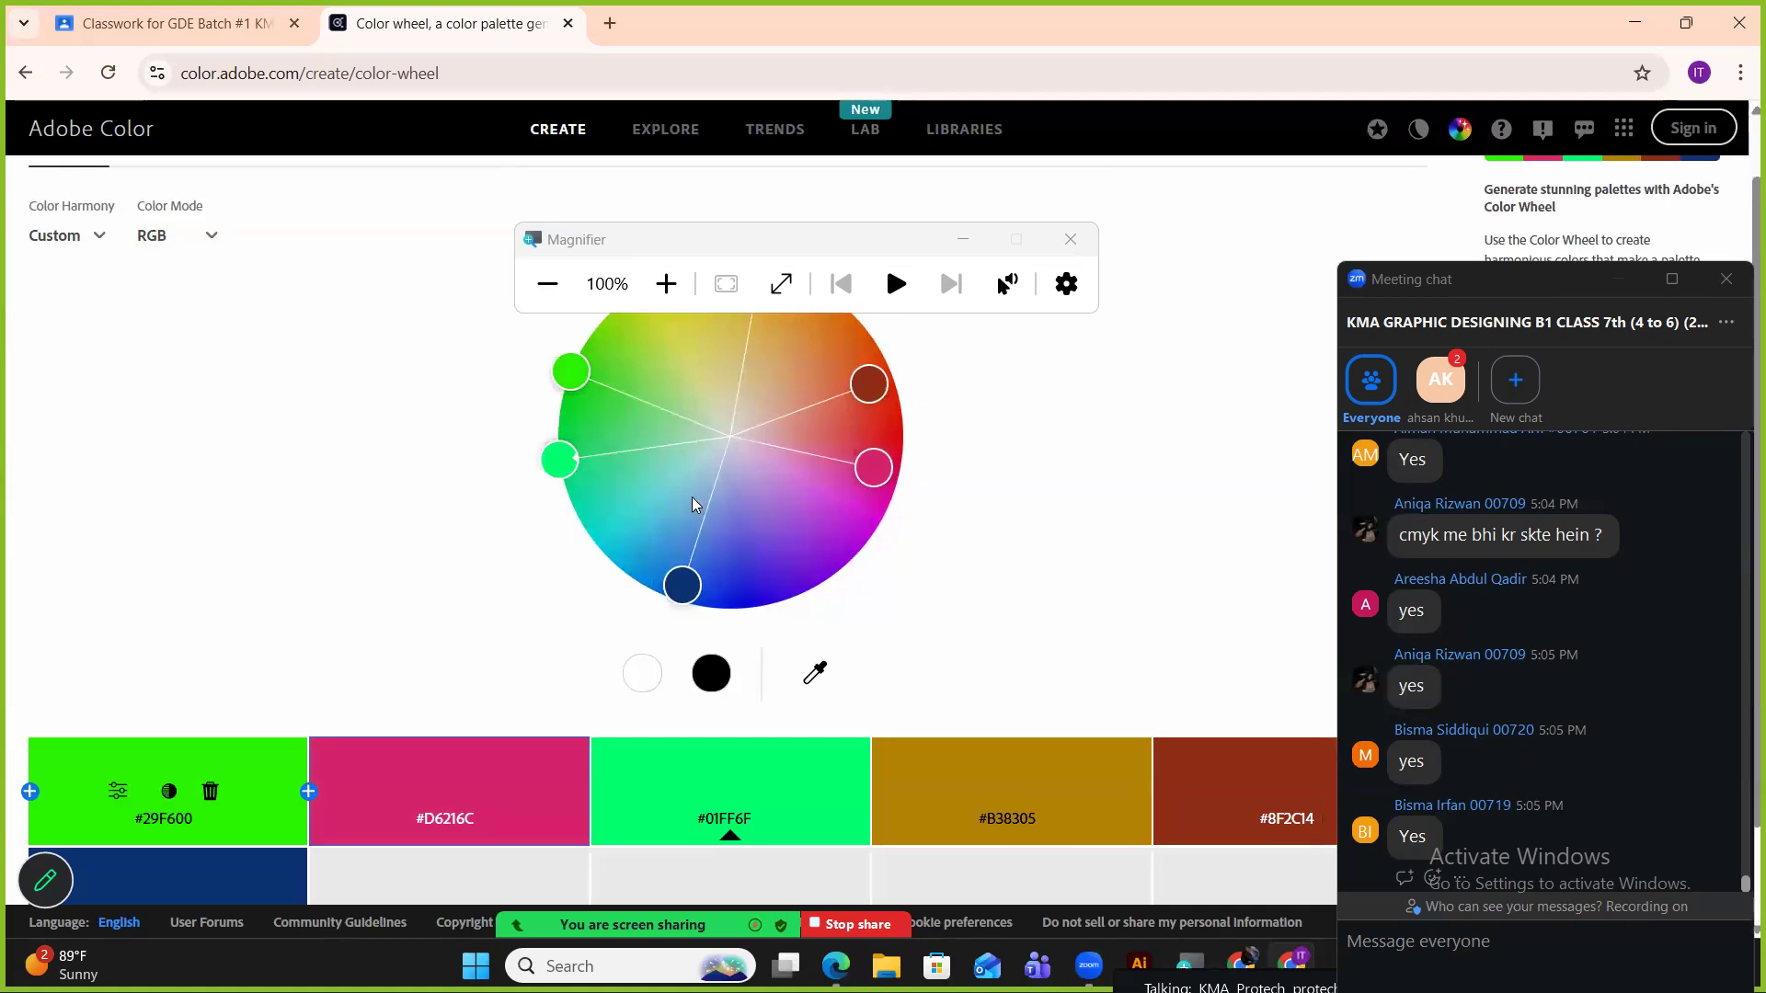
scroll(782, 506, down, 1)
scroll(781, 506, up, 2)
scroll(782, 506, down, 2)
scroll(781, 508, up, 2)
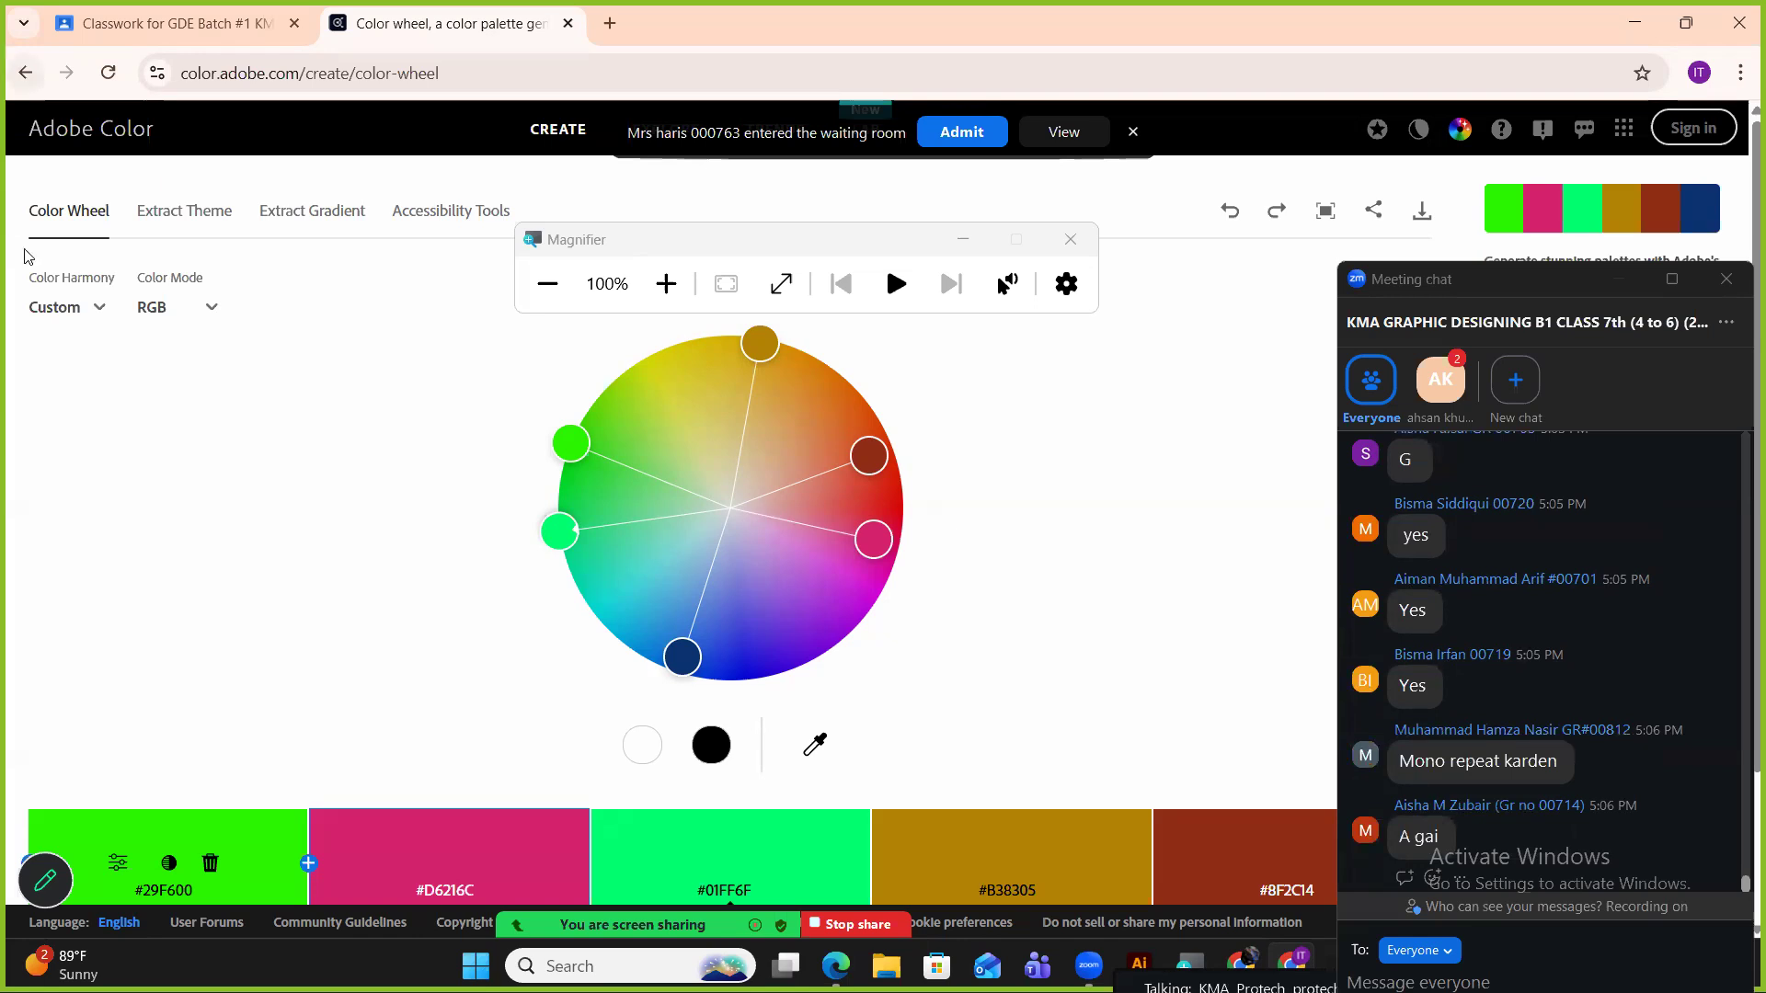
Switch the color harmony to Monochromatic and rotate it to the golden base #FFD900 and on to the yellow base #FFF301.
click(79, 311)
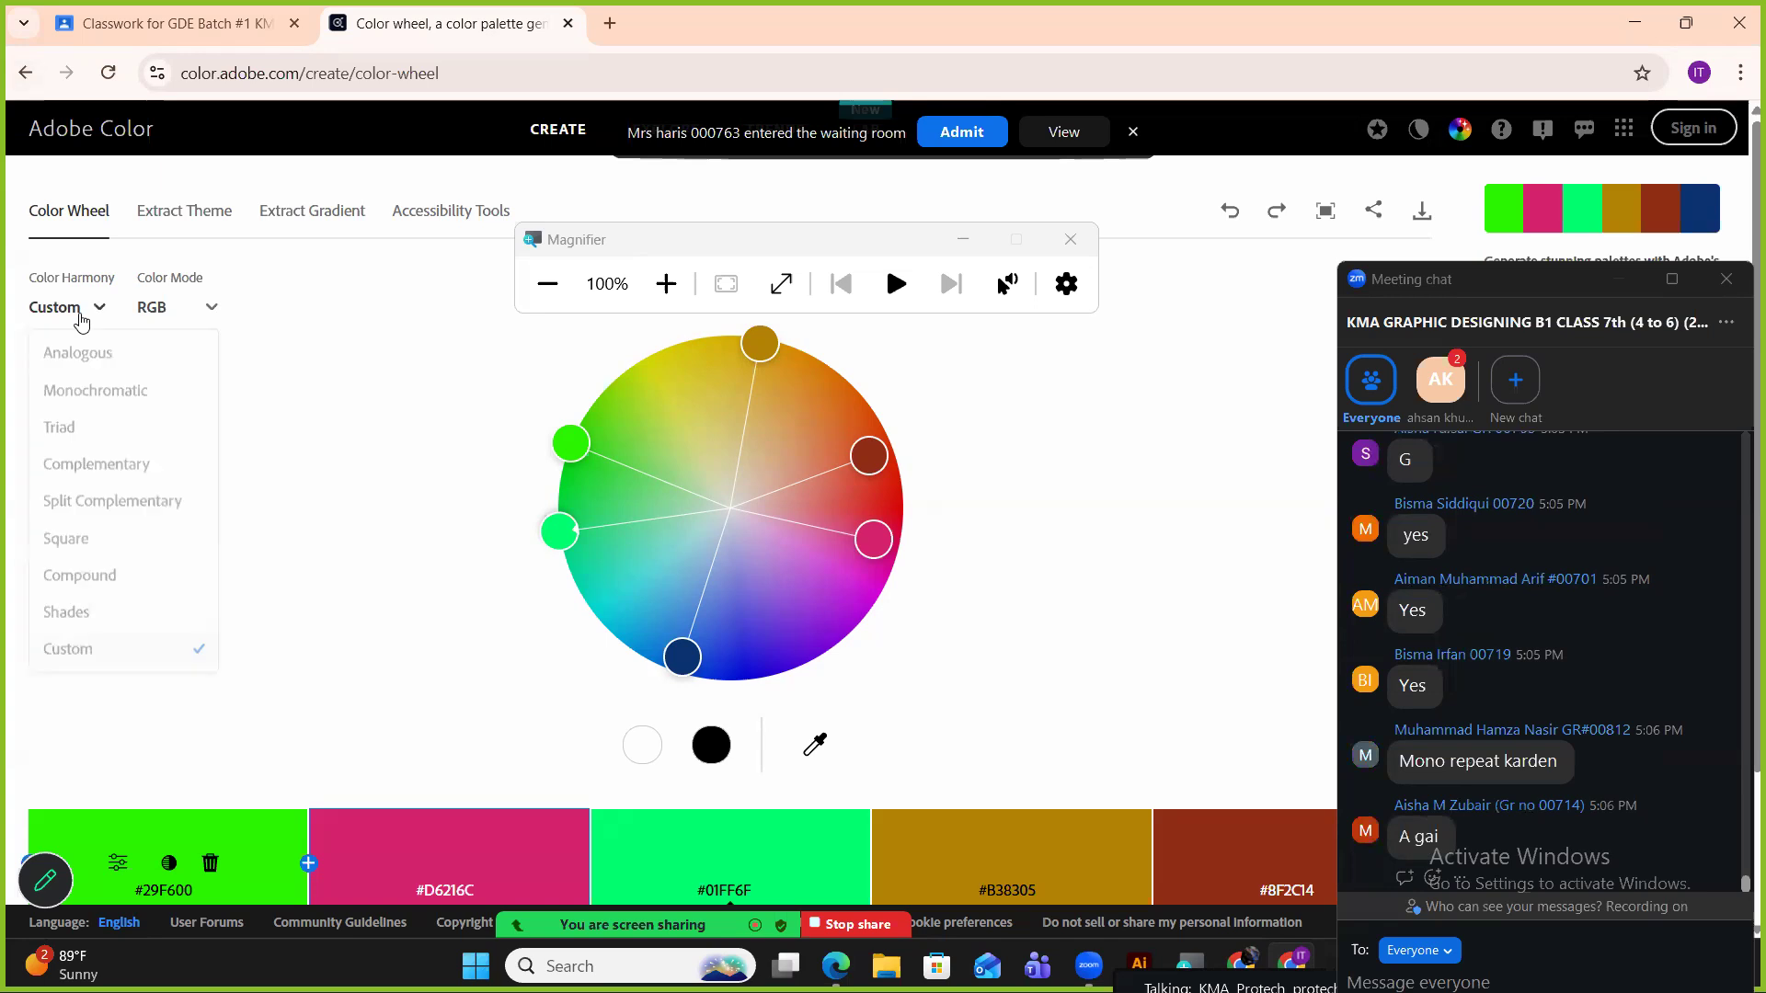
click(93, 393)
mouse_move(539, 526)
mouse_down()
mouse_move(611, 355)
mouse_move(678, 308)
mouse_move(694, 317)
mouse_up()
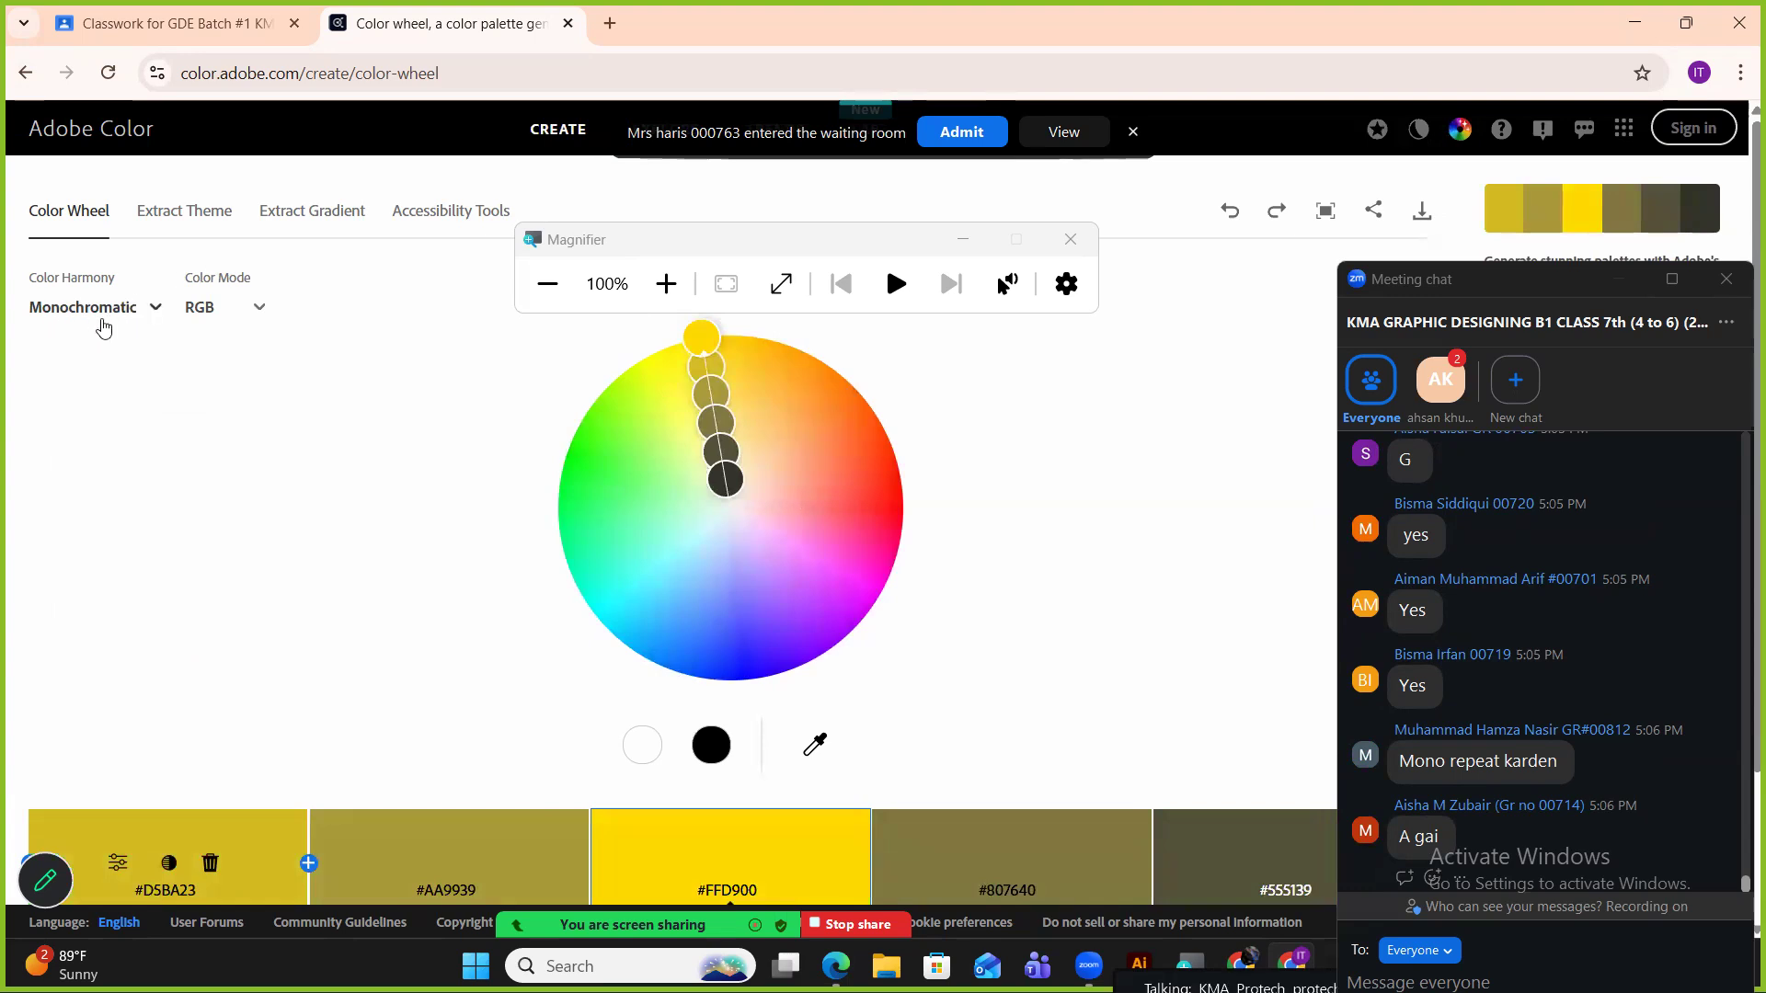
drag(692, 345, 656, 319)
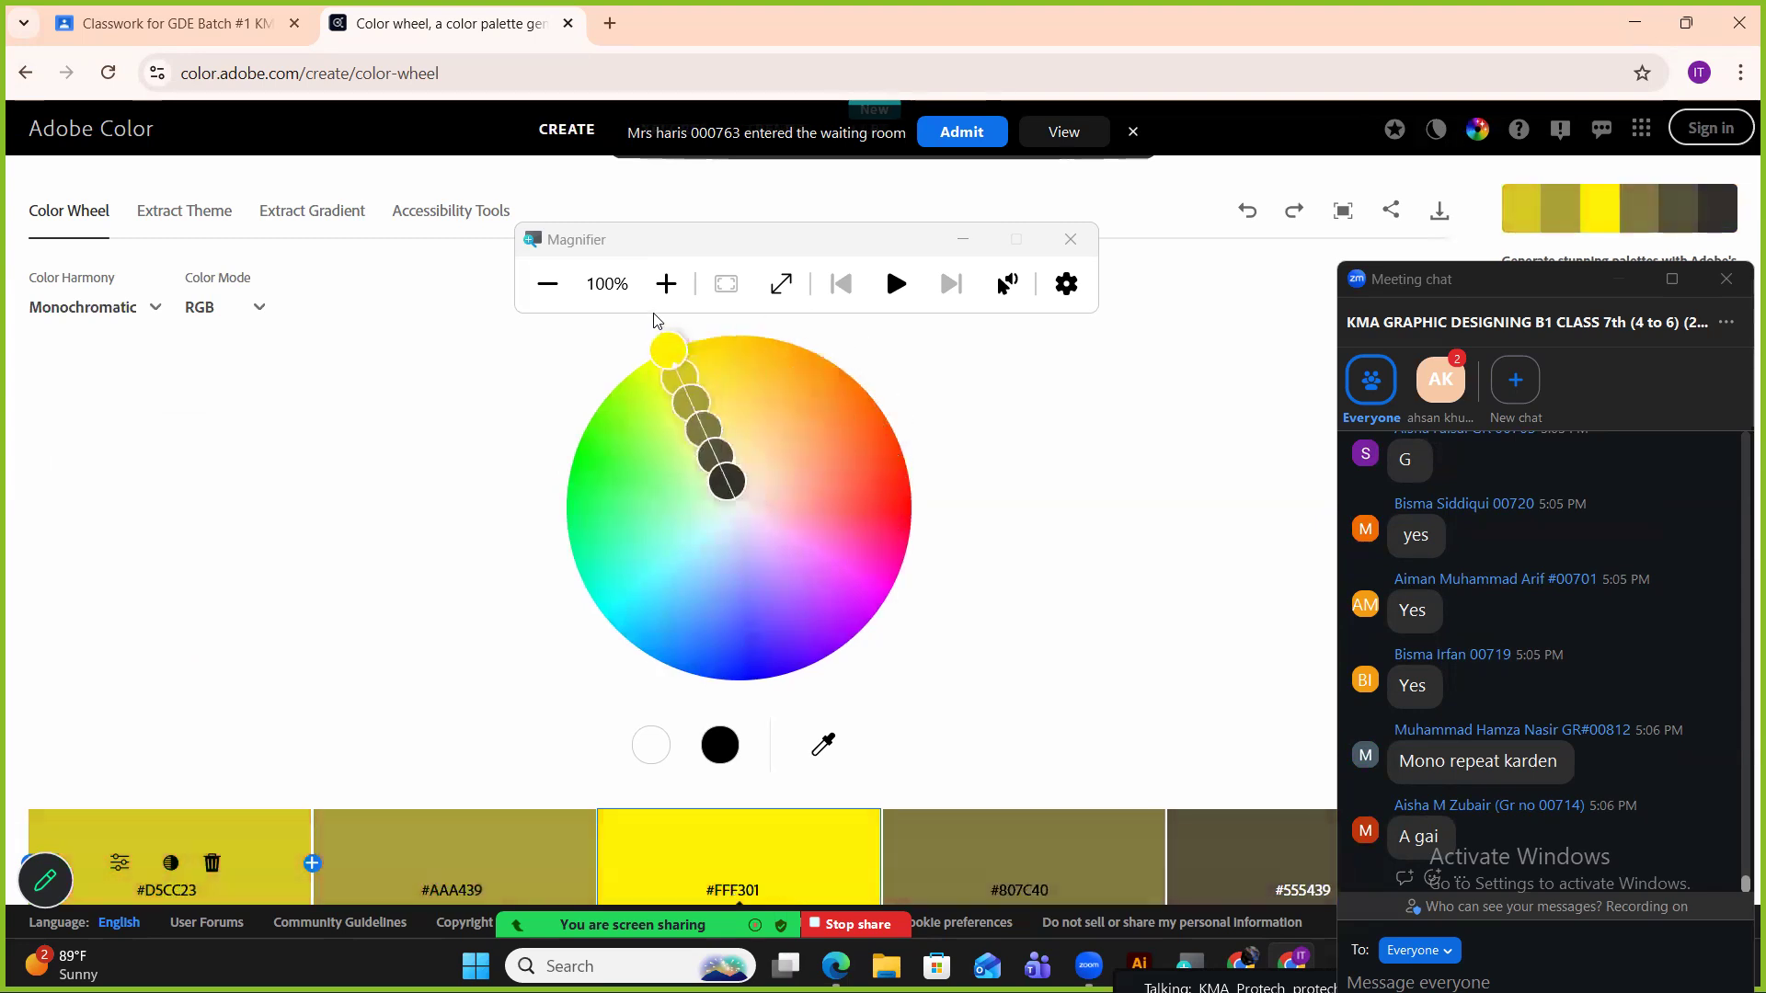
Review the yellow monochromatic palette and wheel handles at 200% magnification, and return to 100%.
scroll(747, 444, down, 2)
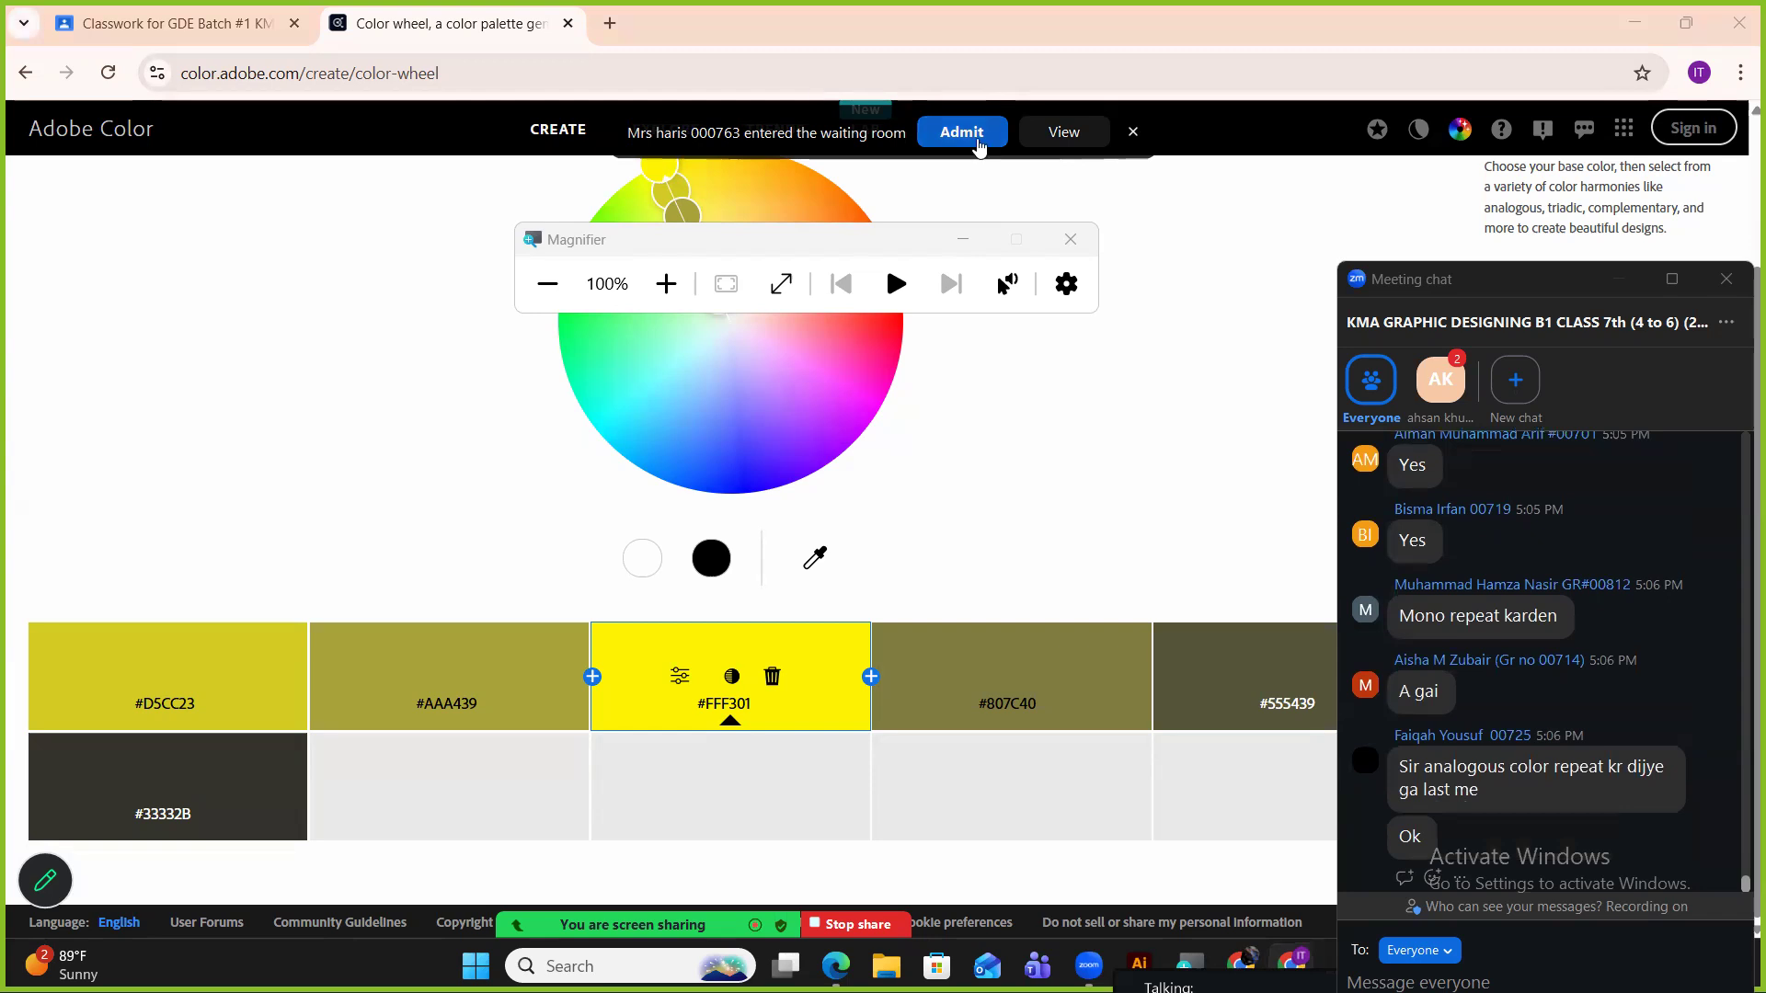
scroll(736, 592, up, 2)
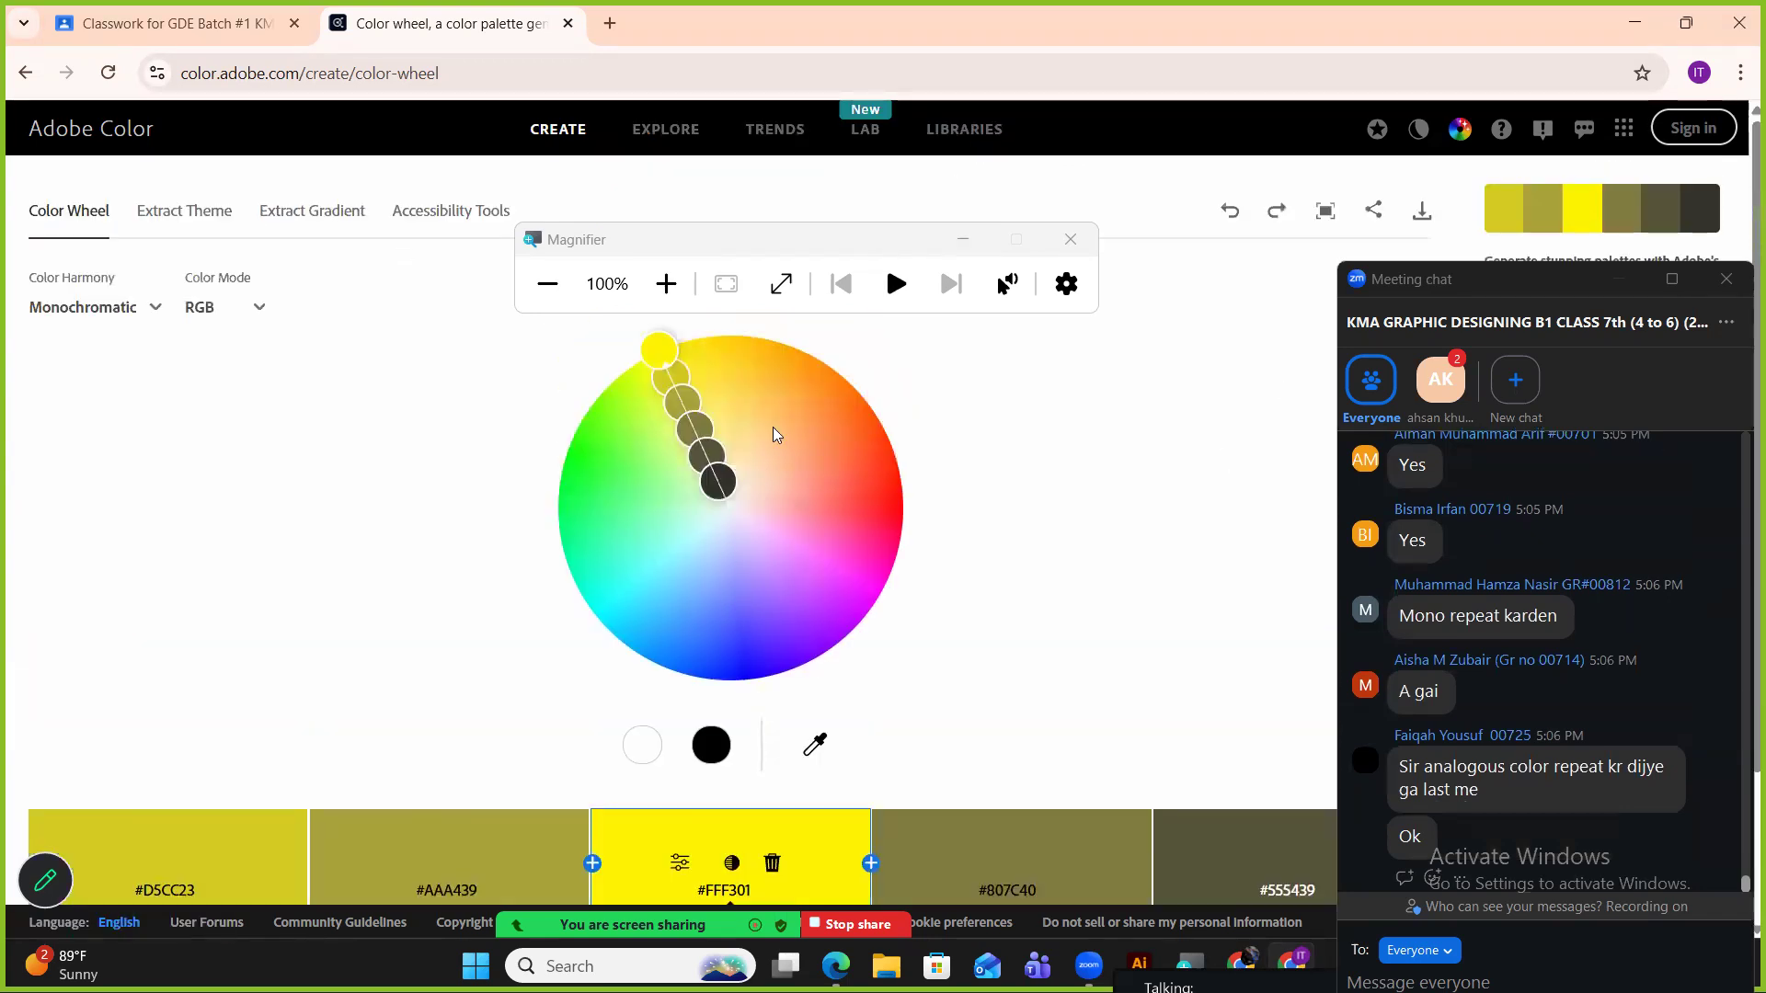
click(666, 284)
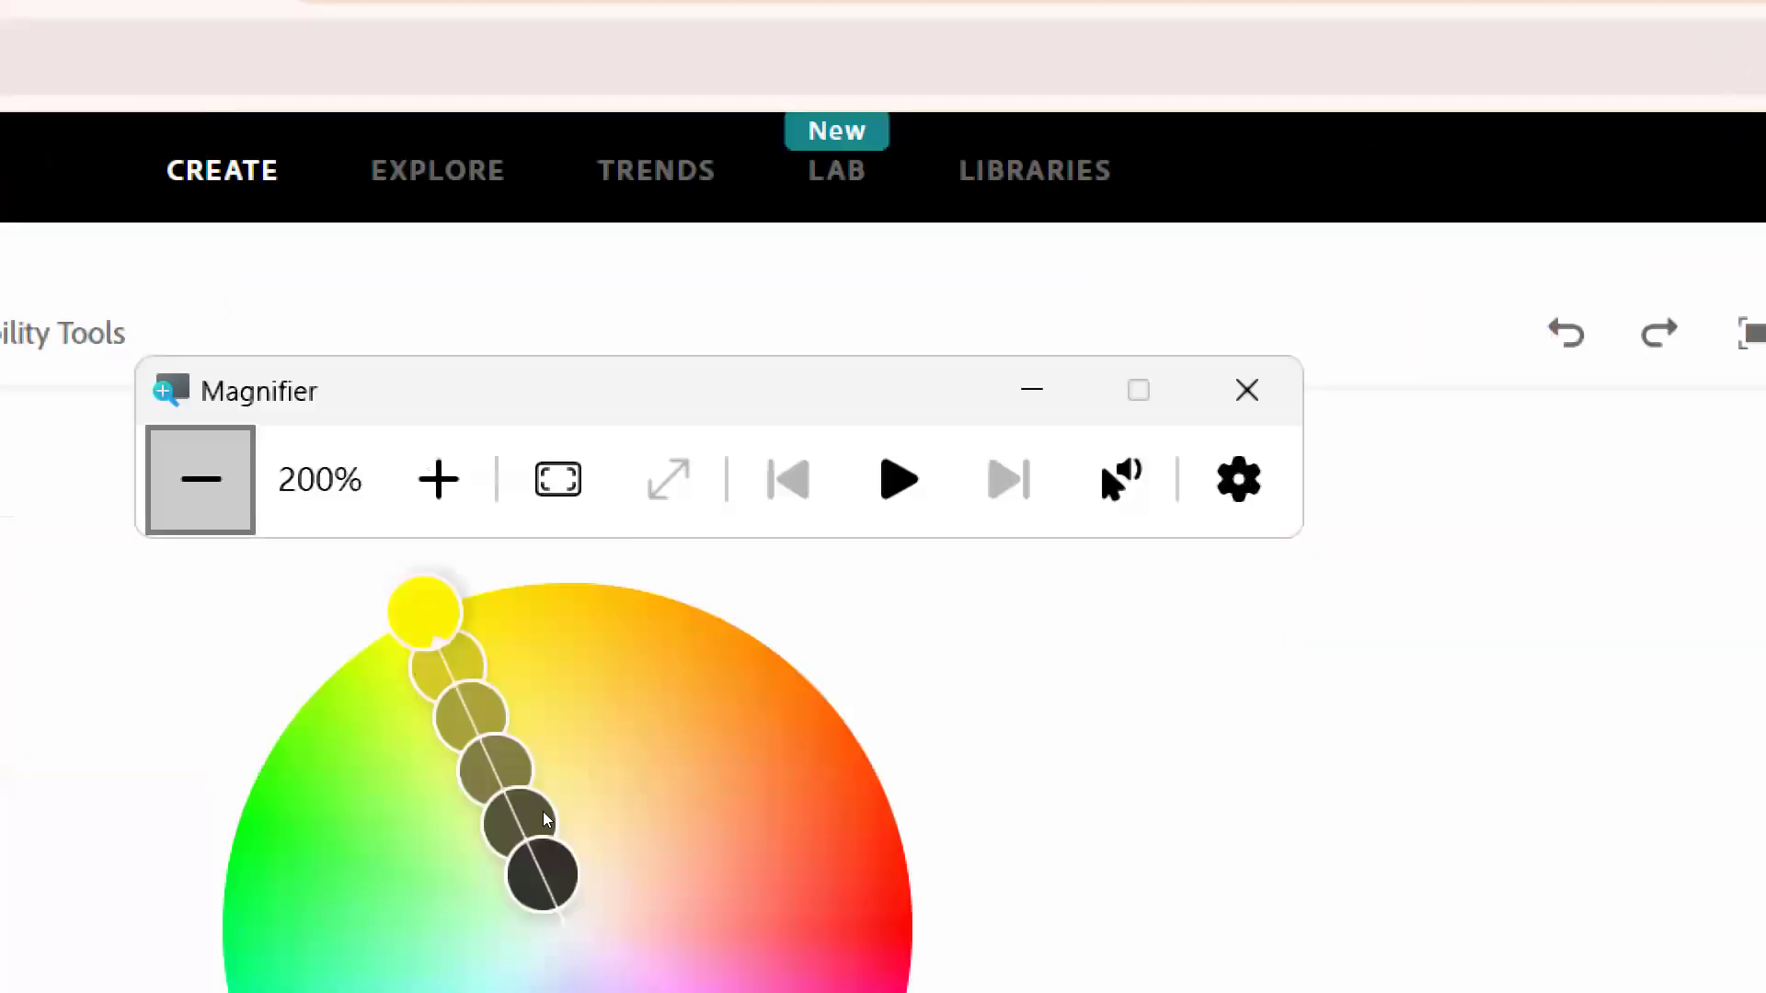
key(super+minus)
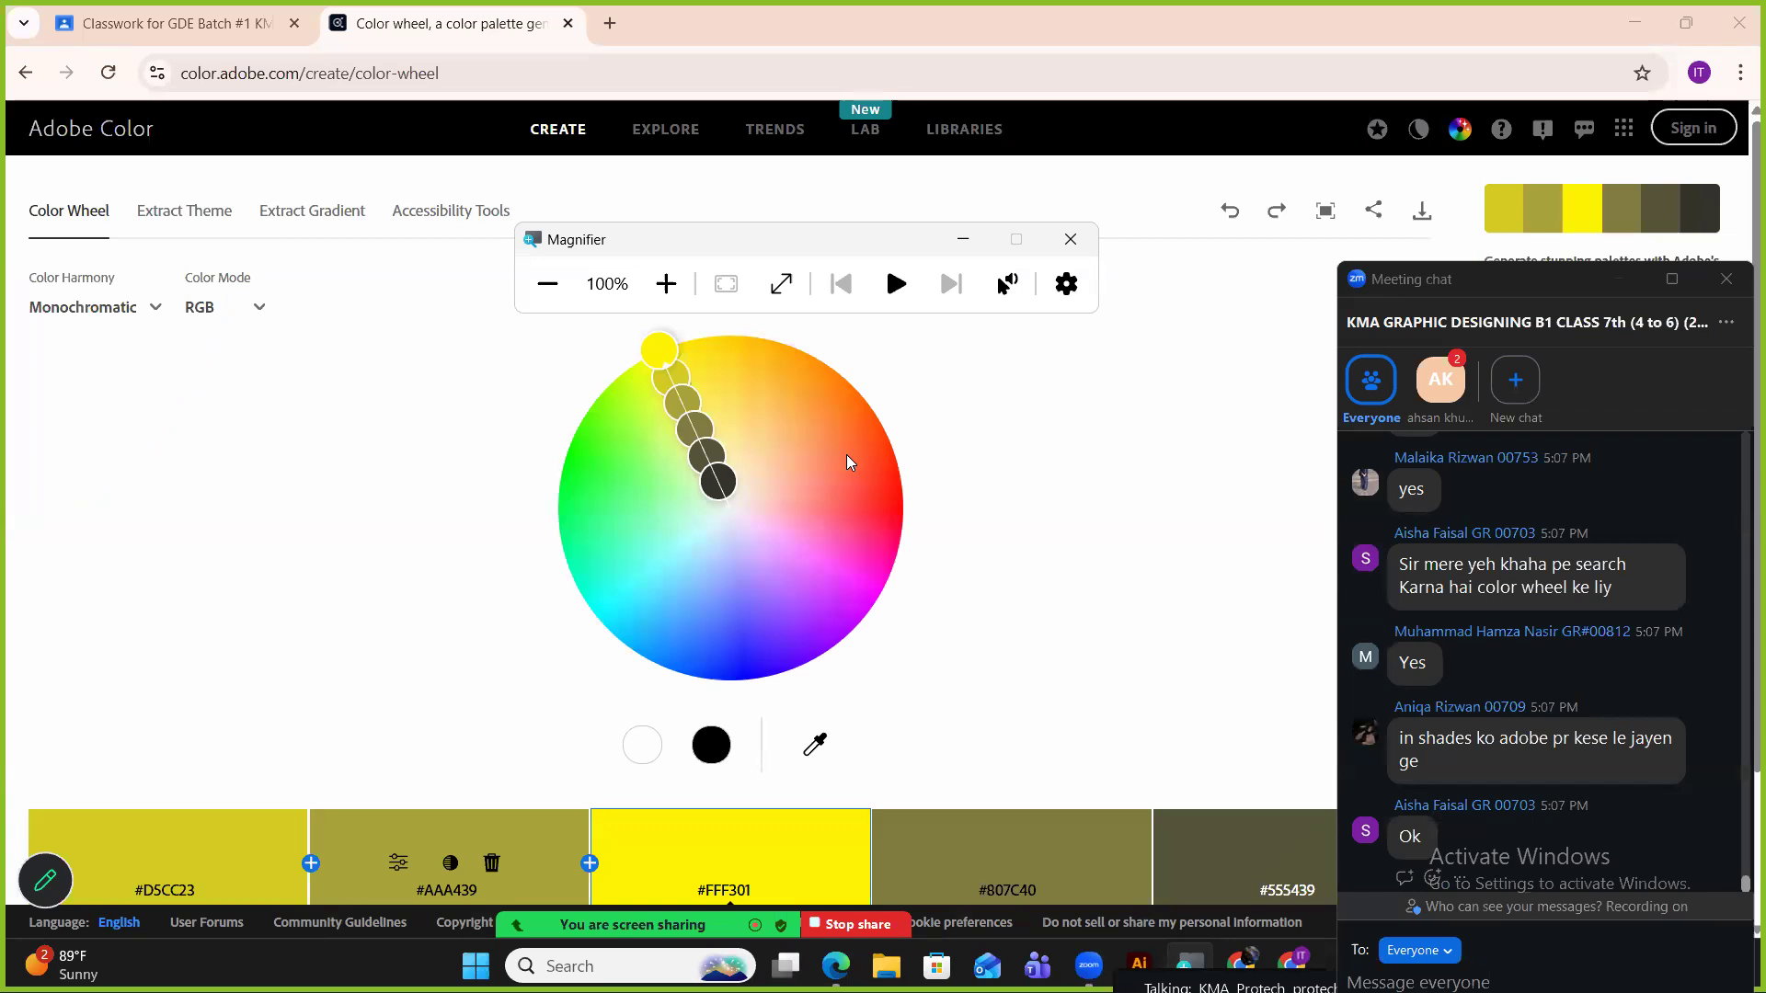
Magnify the monochromatic palette's swatches to 200% to show their hex codes.
scroll(854, 443, down, 2)
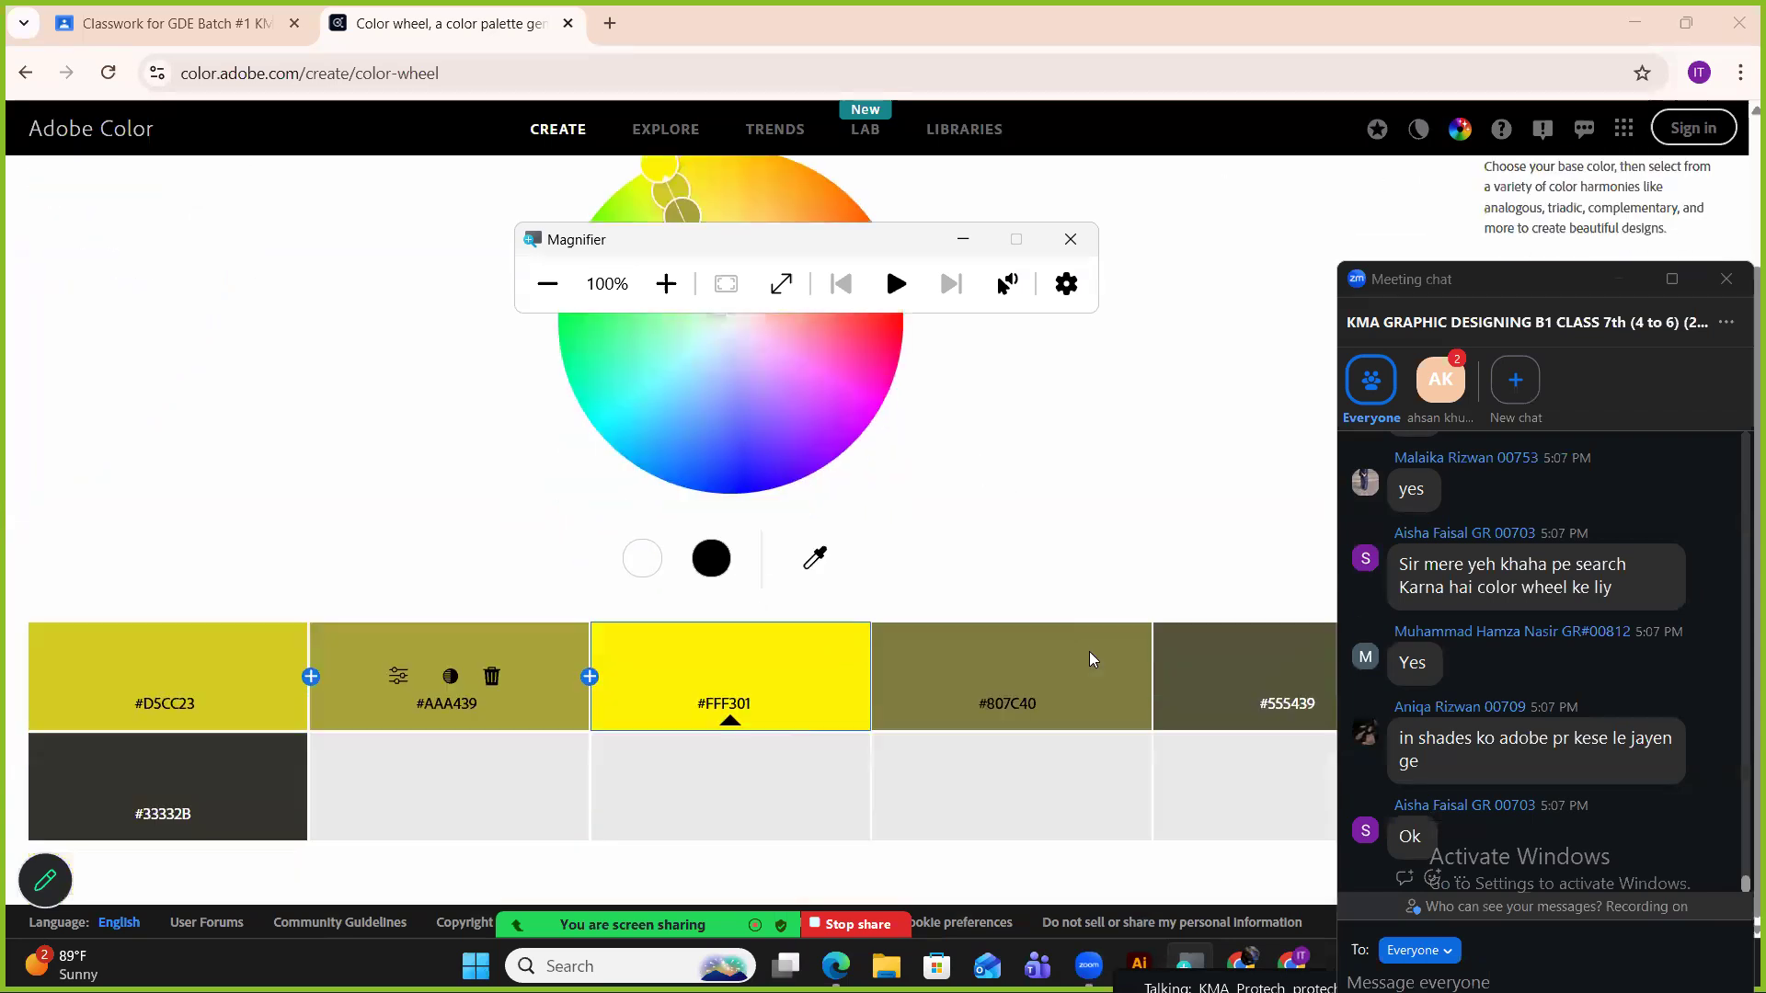
click(664, 287)
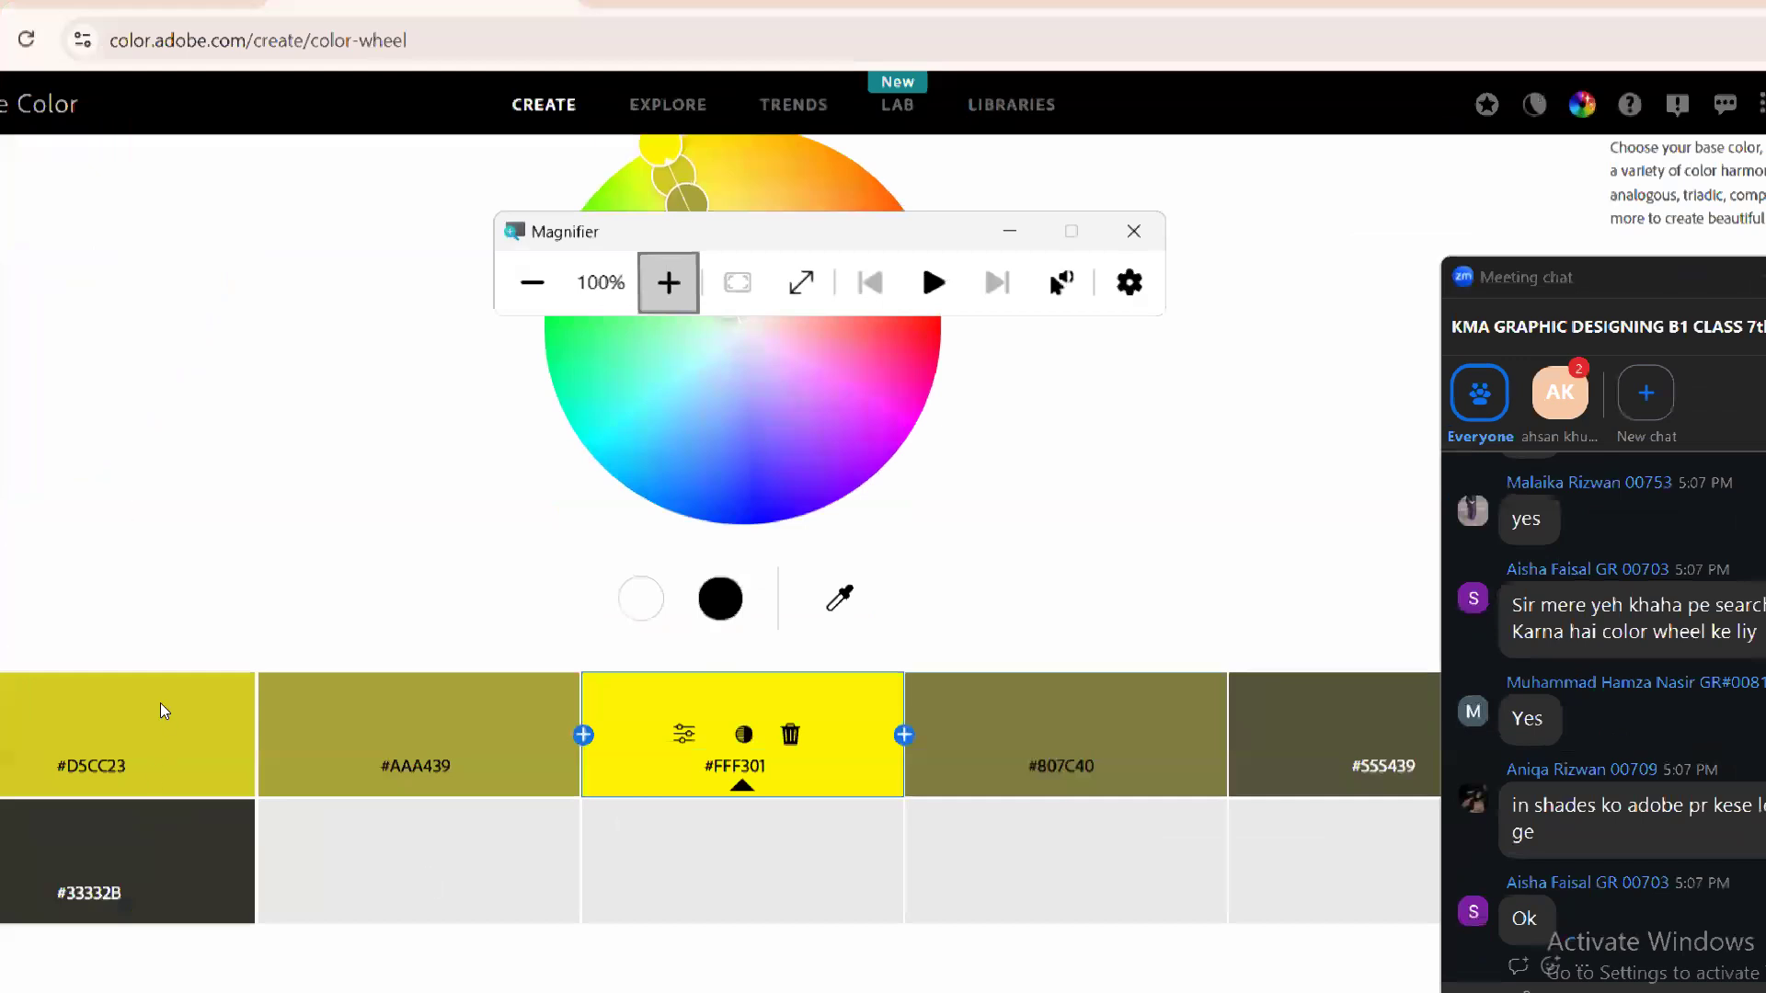
key(super+plus)
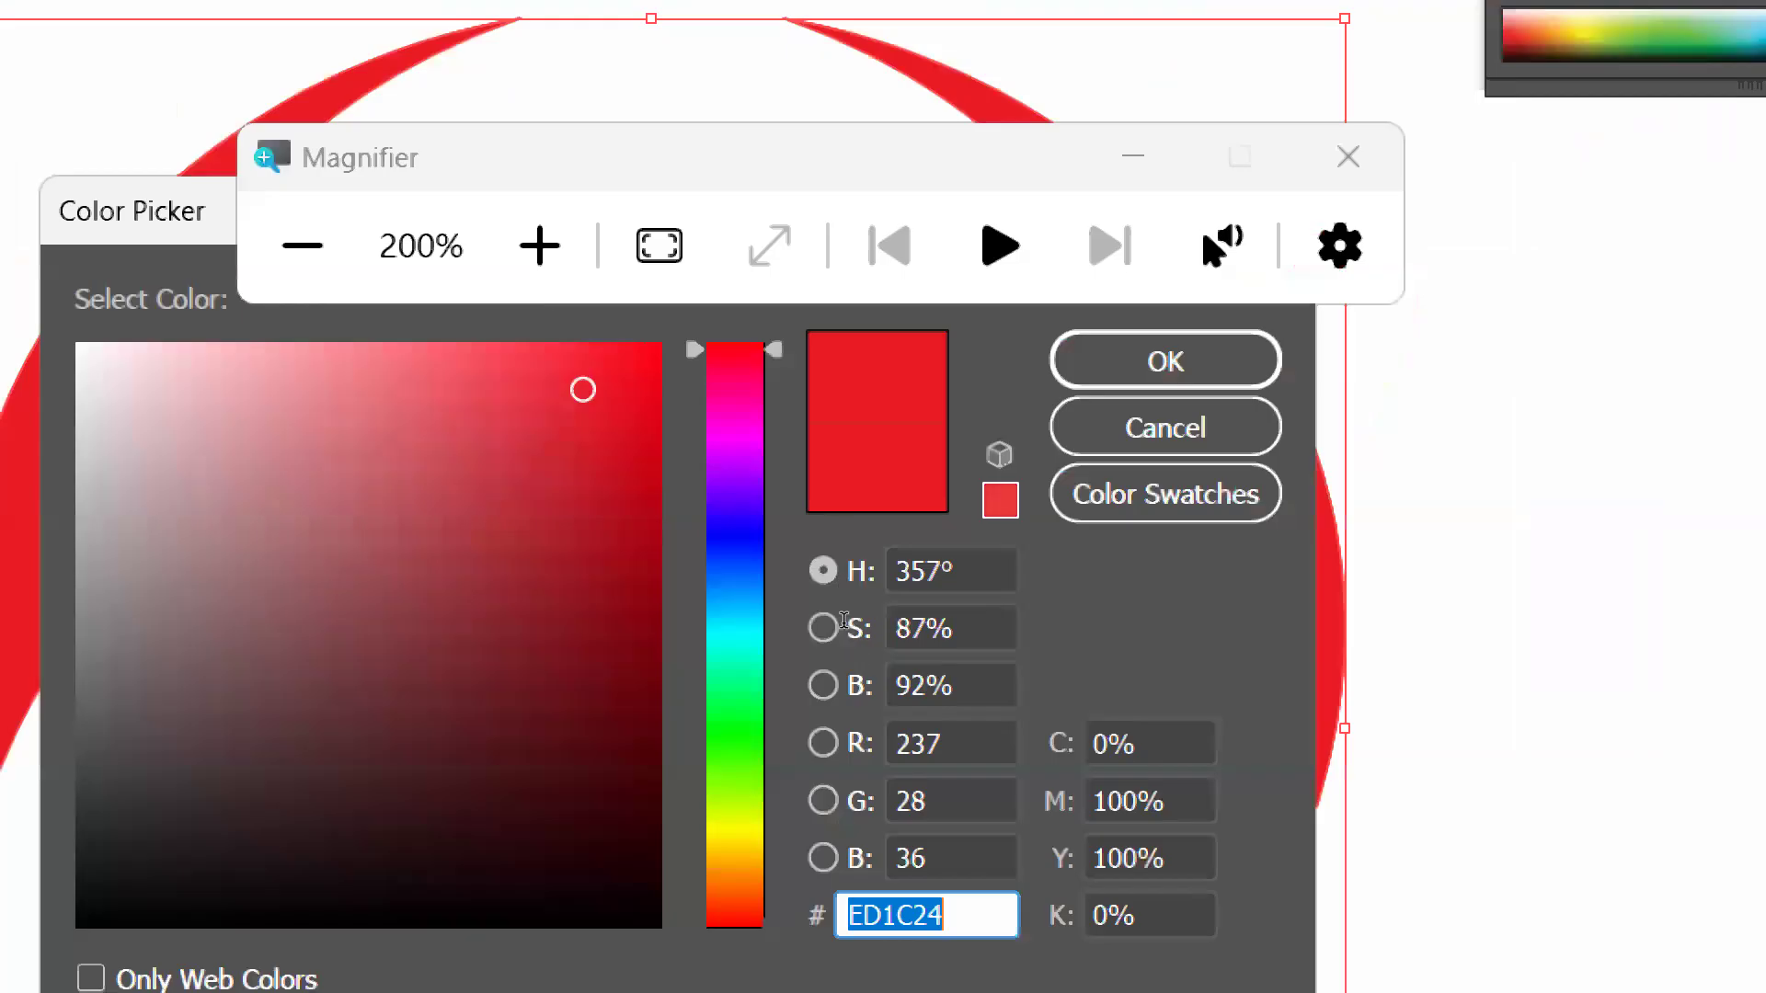
Return the magnification to 100%, set the bird logo's fill to #D5CC23 in Illustrator, and deselect the logo.
key(super+minus)
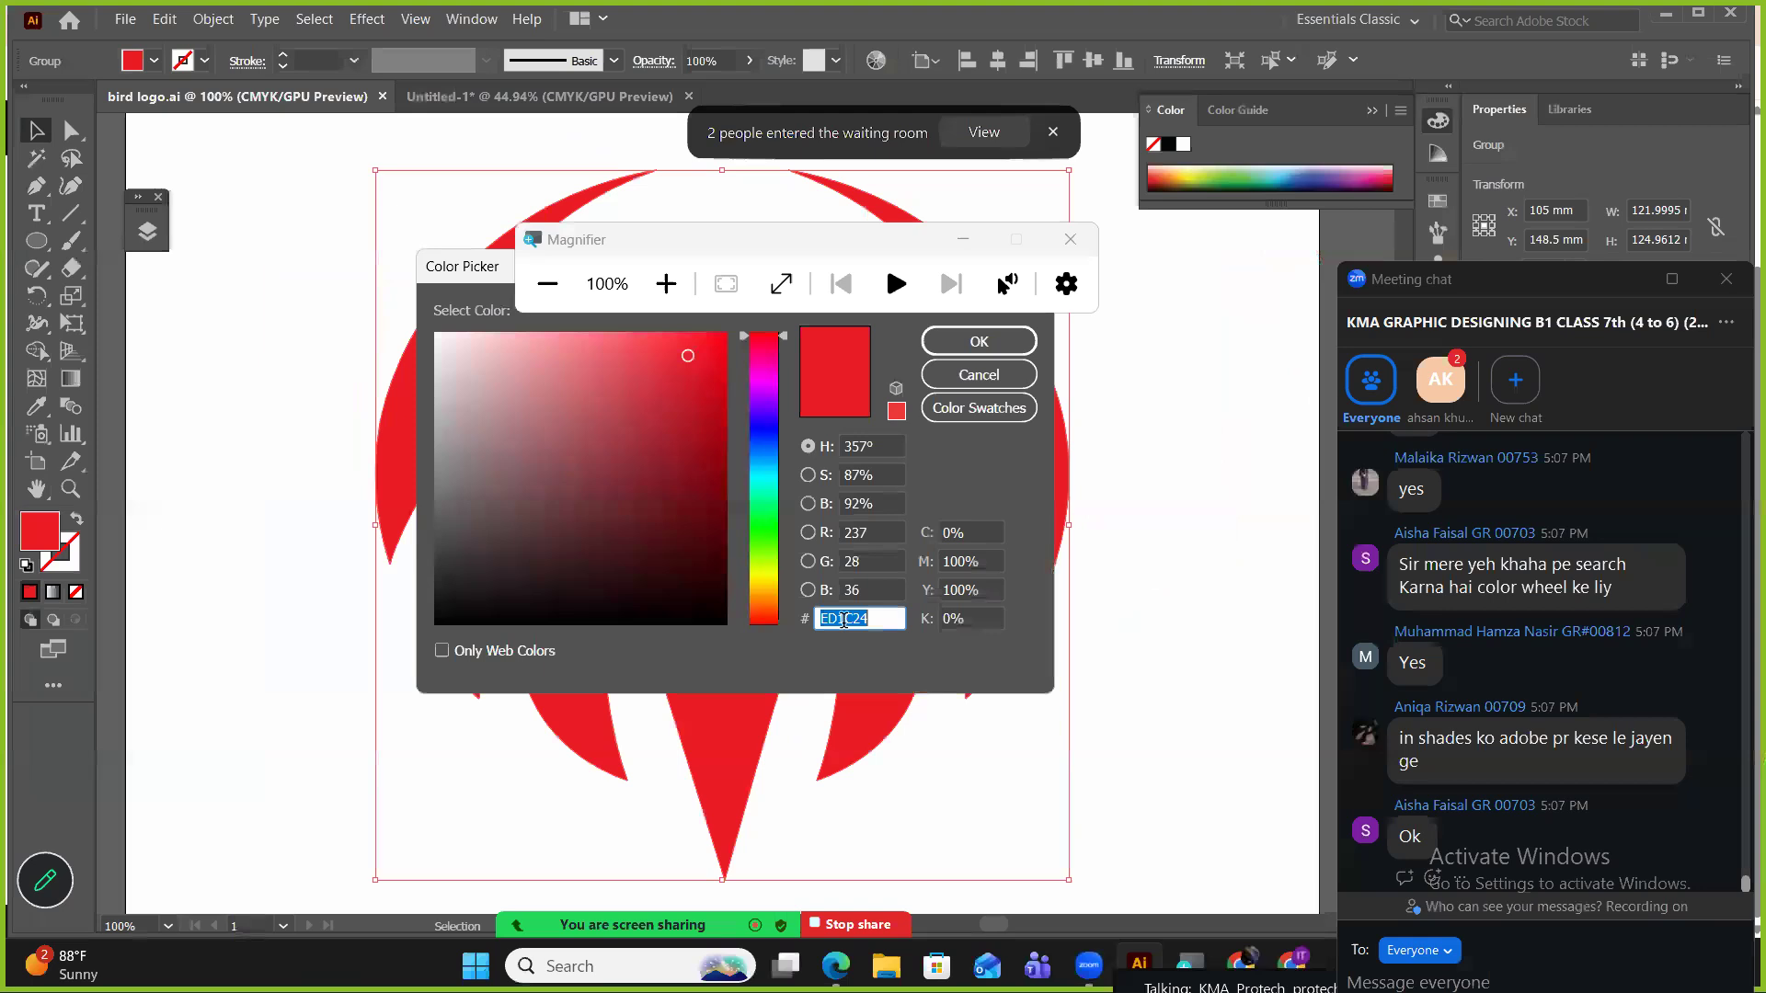
text(#D5CC23)
click(949, 377)
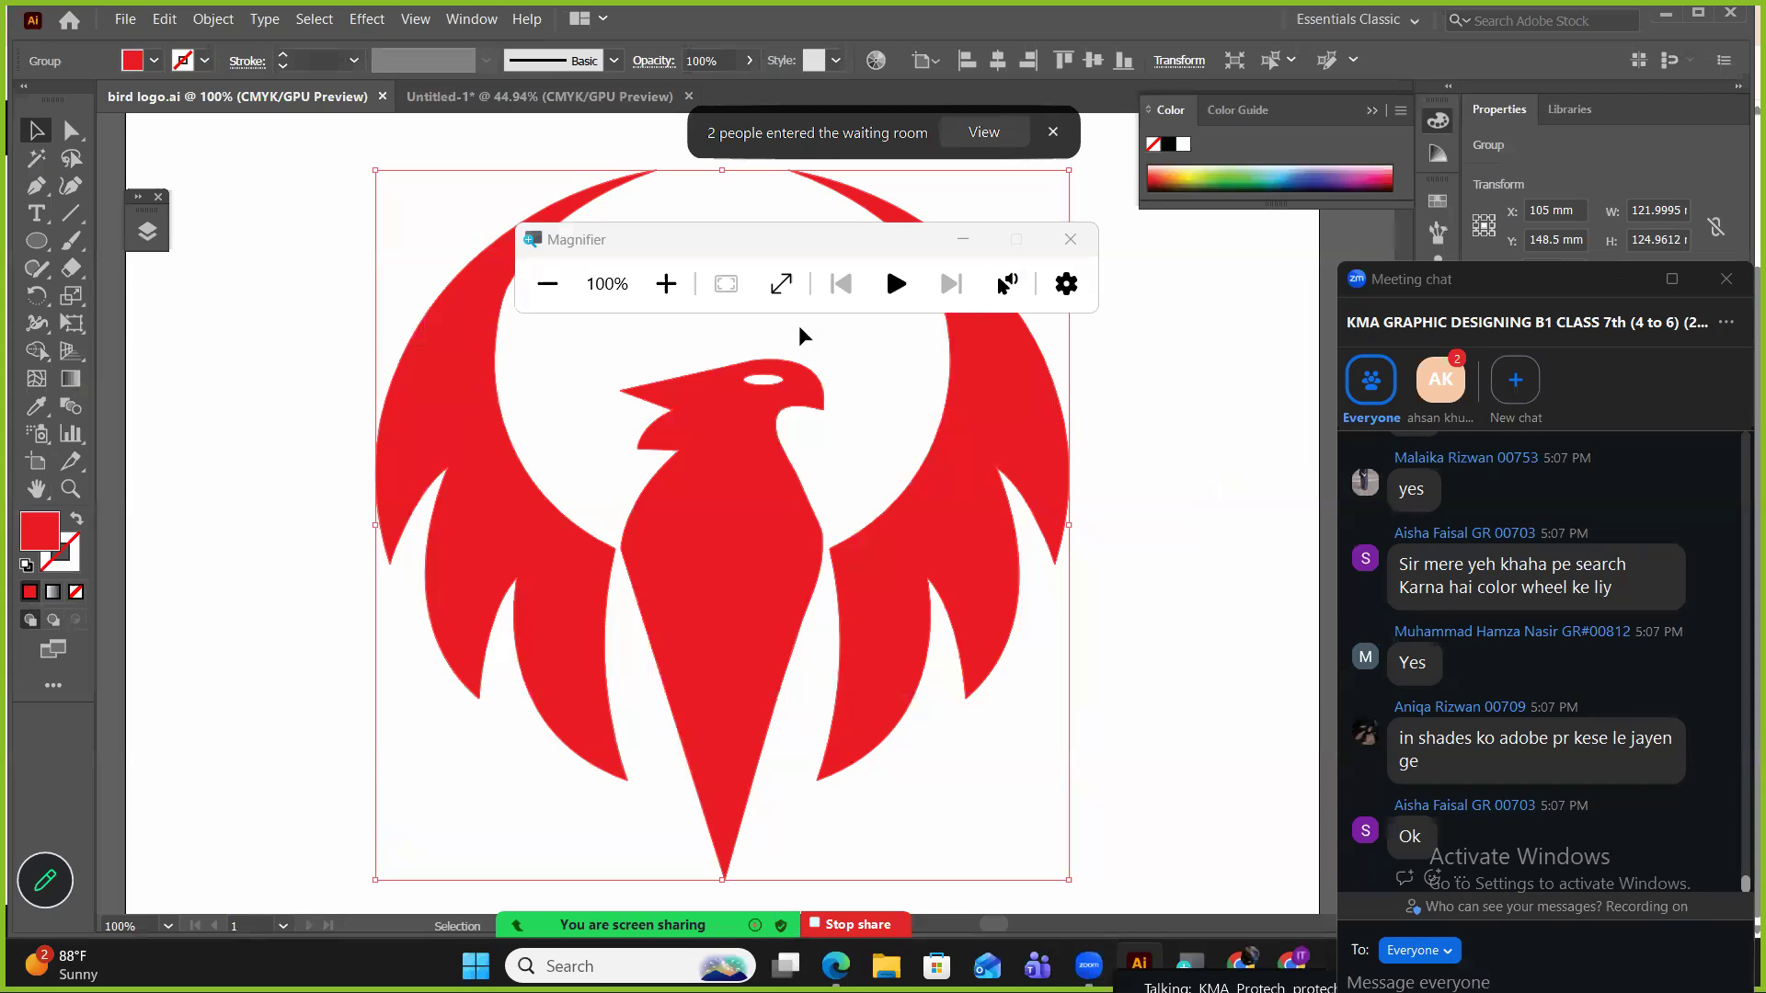
click(934, 615)
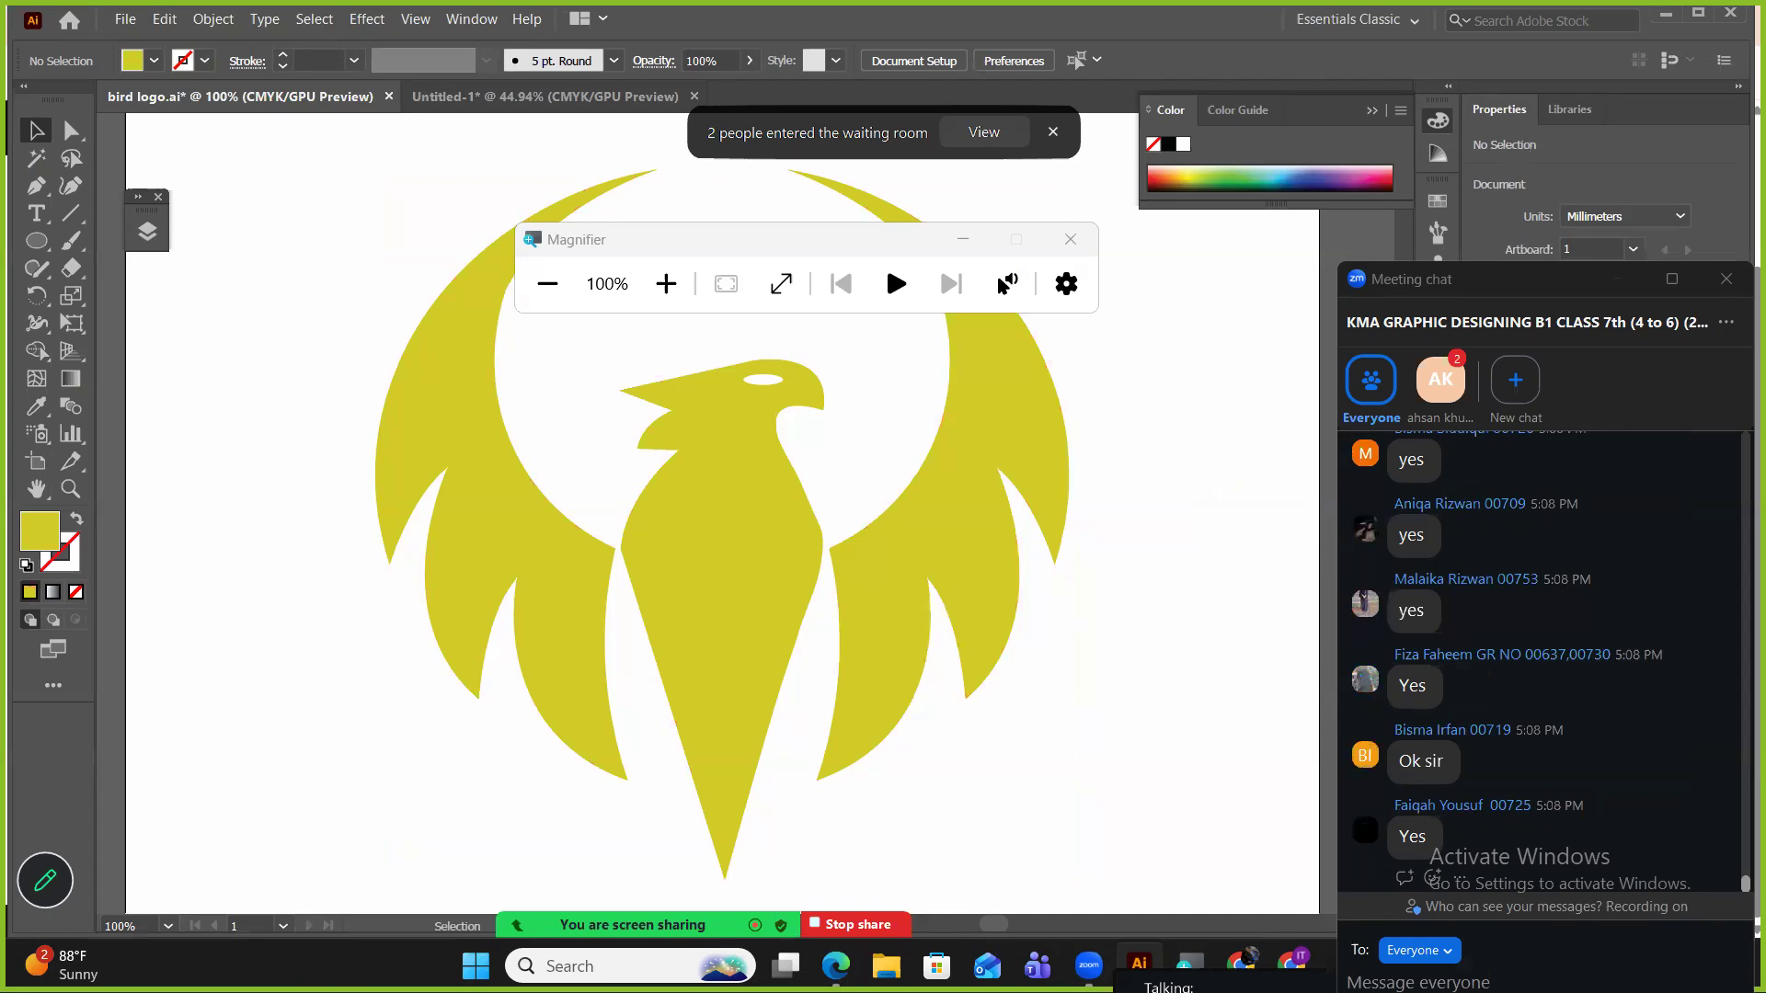
Switch back to Adobe Color in the browser, visit the Explore page, and open the Extract Theme page.
mouse_move(1306, 956)
mouse_move(1241, 959)
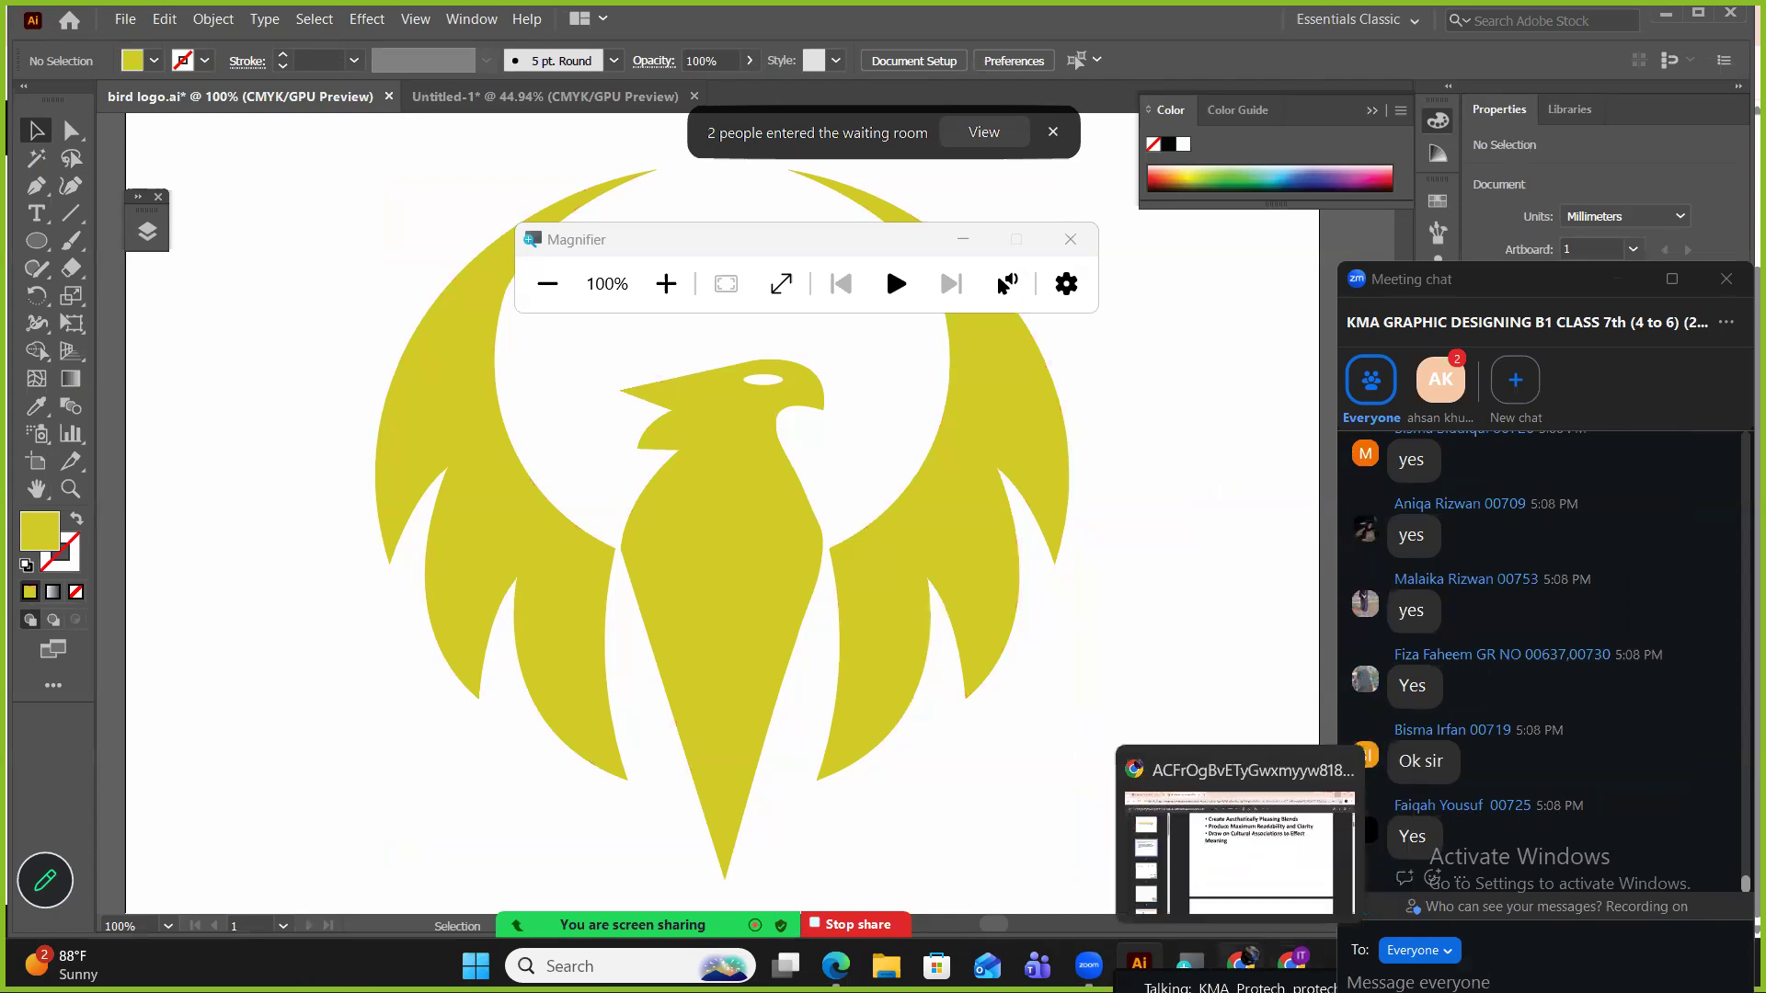
click(1265, 841)
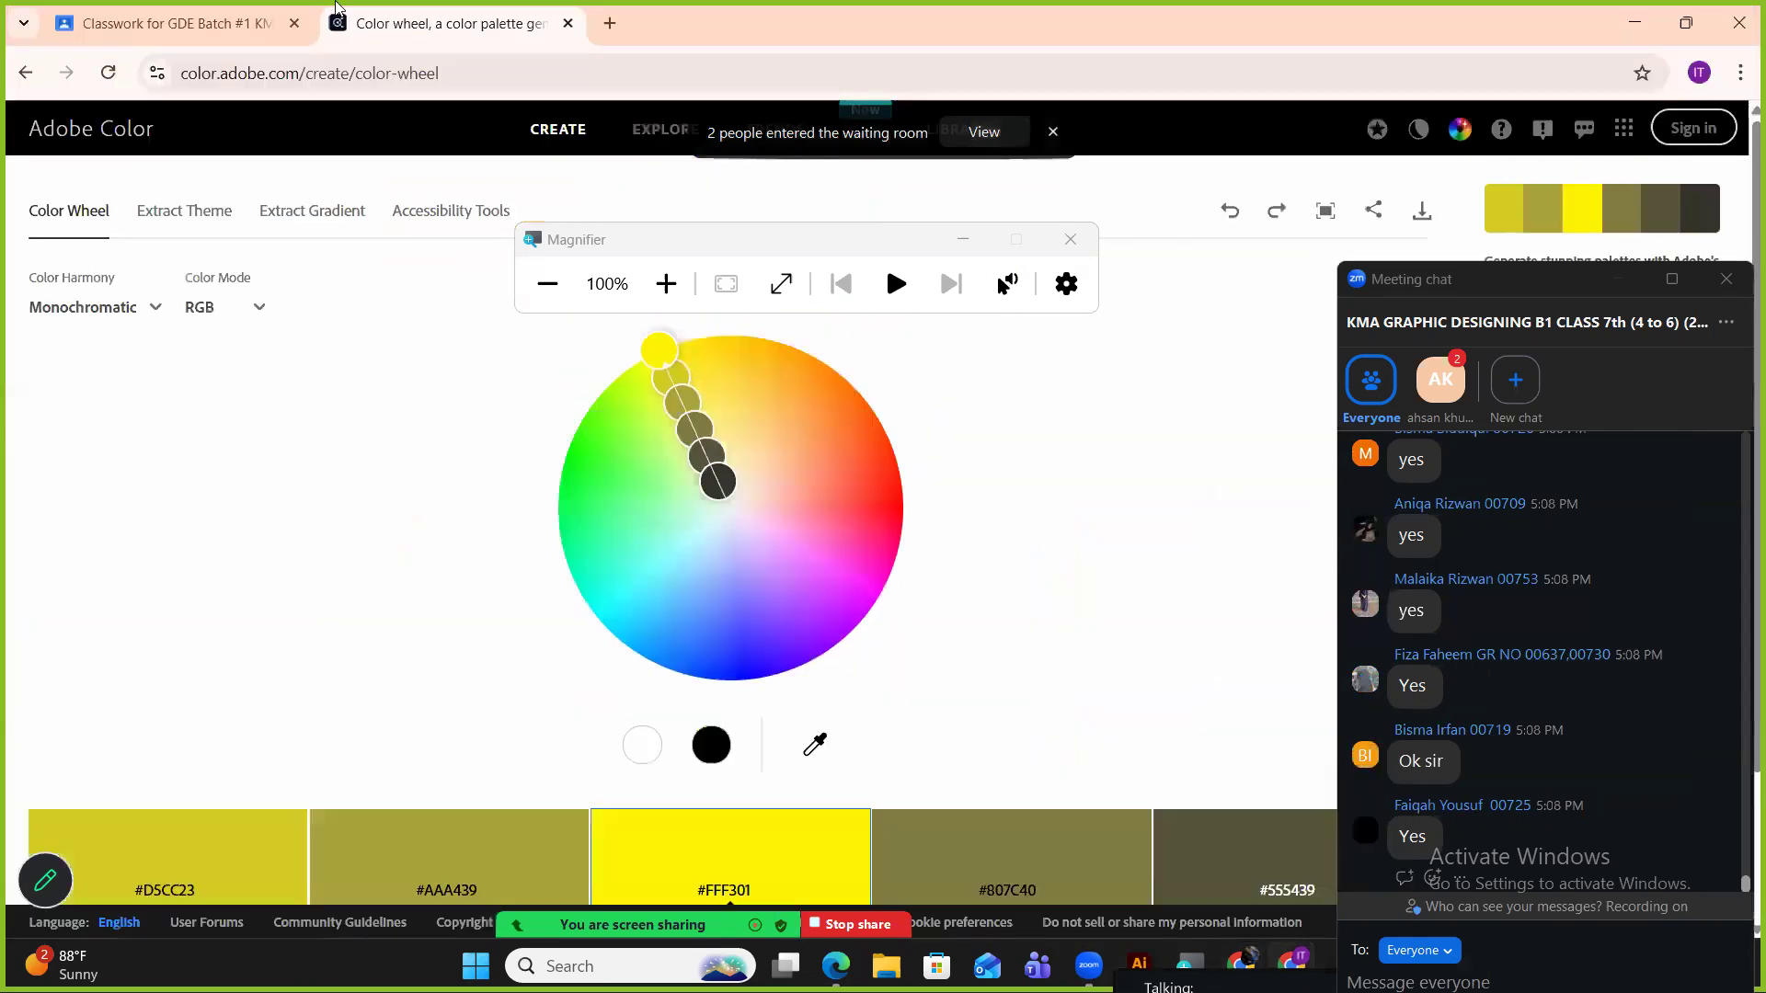
click(671, 140)
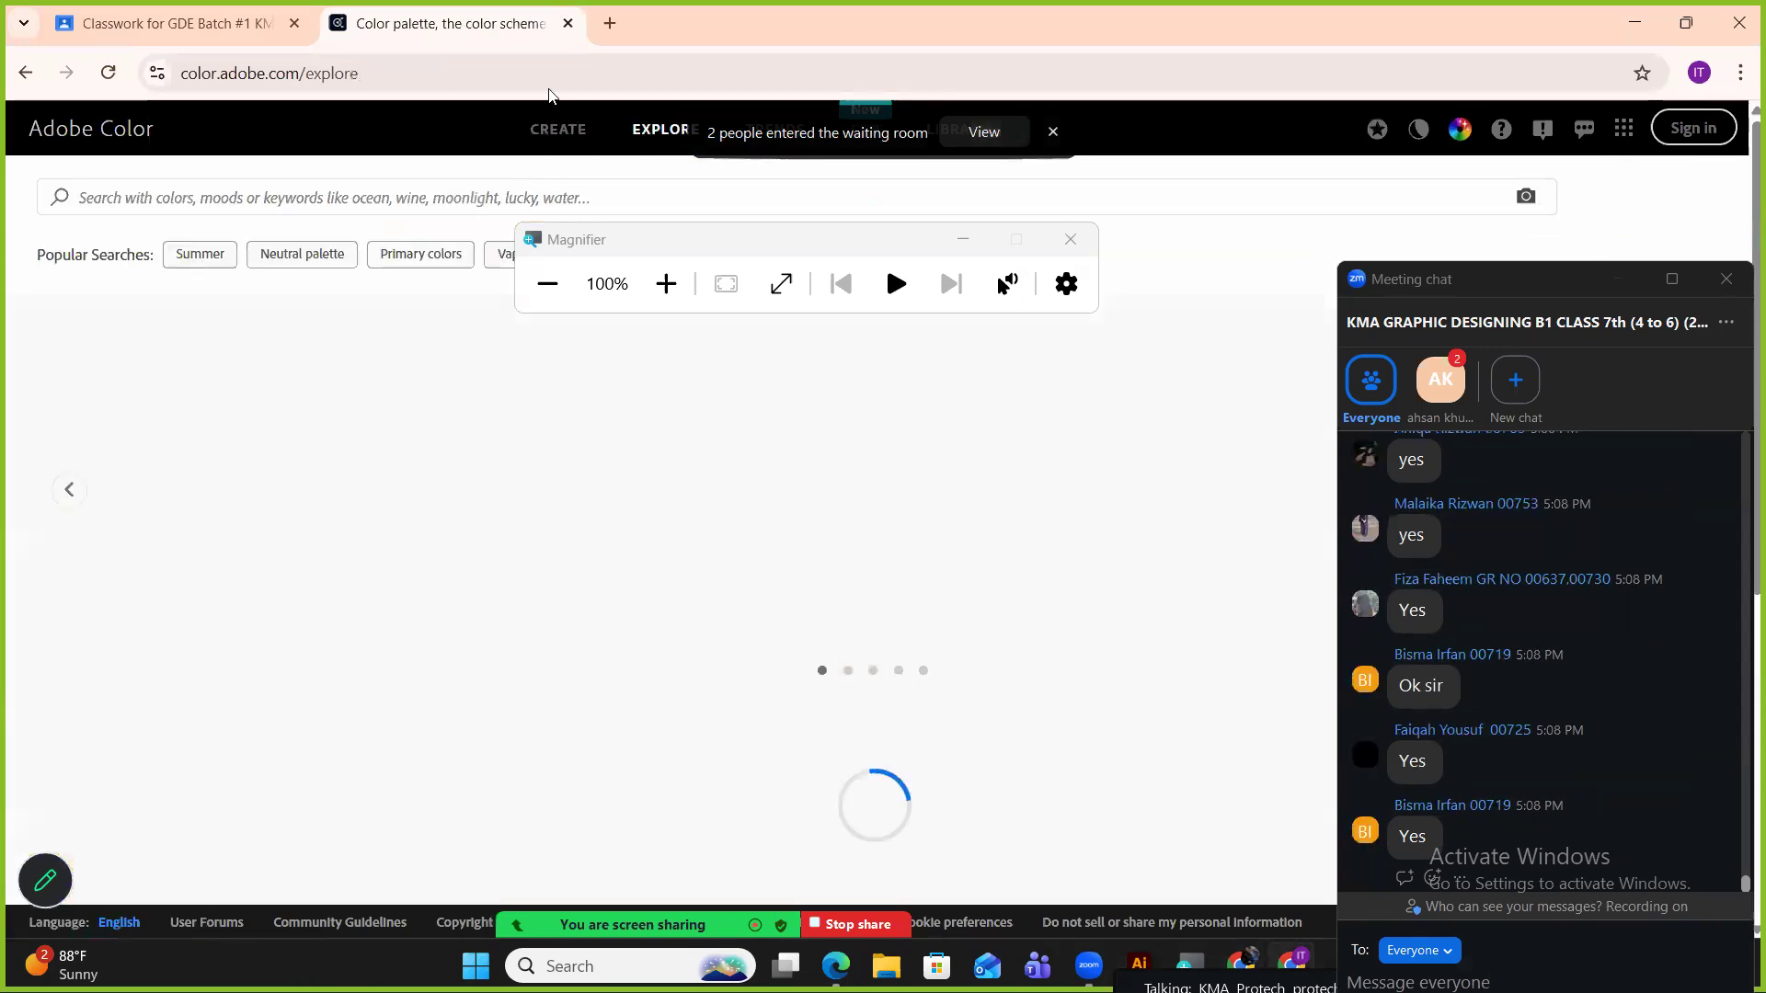
click(184, 221)
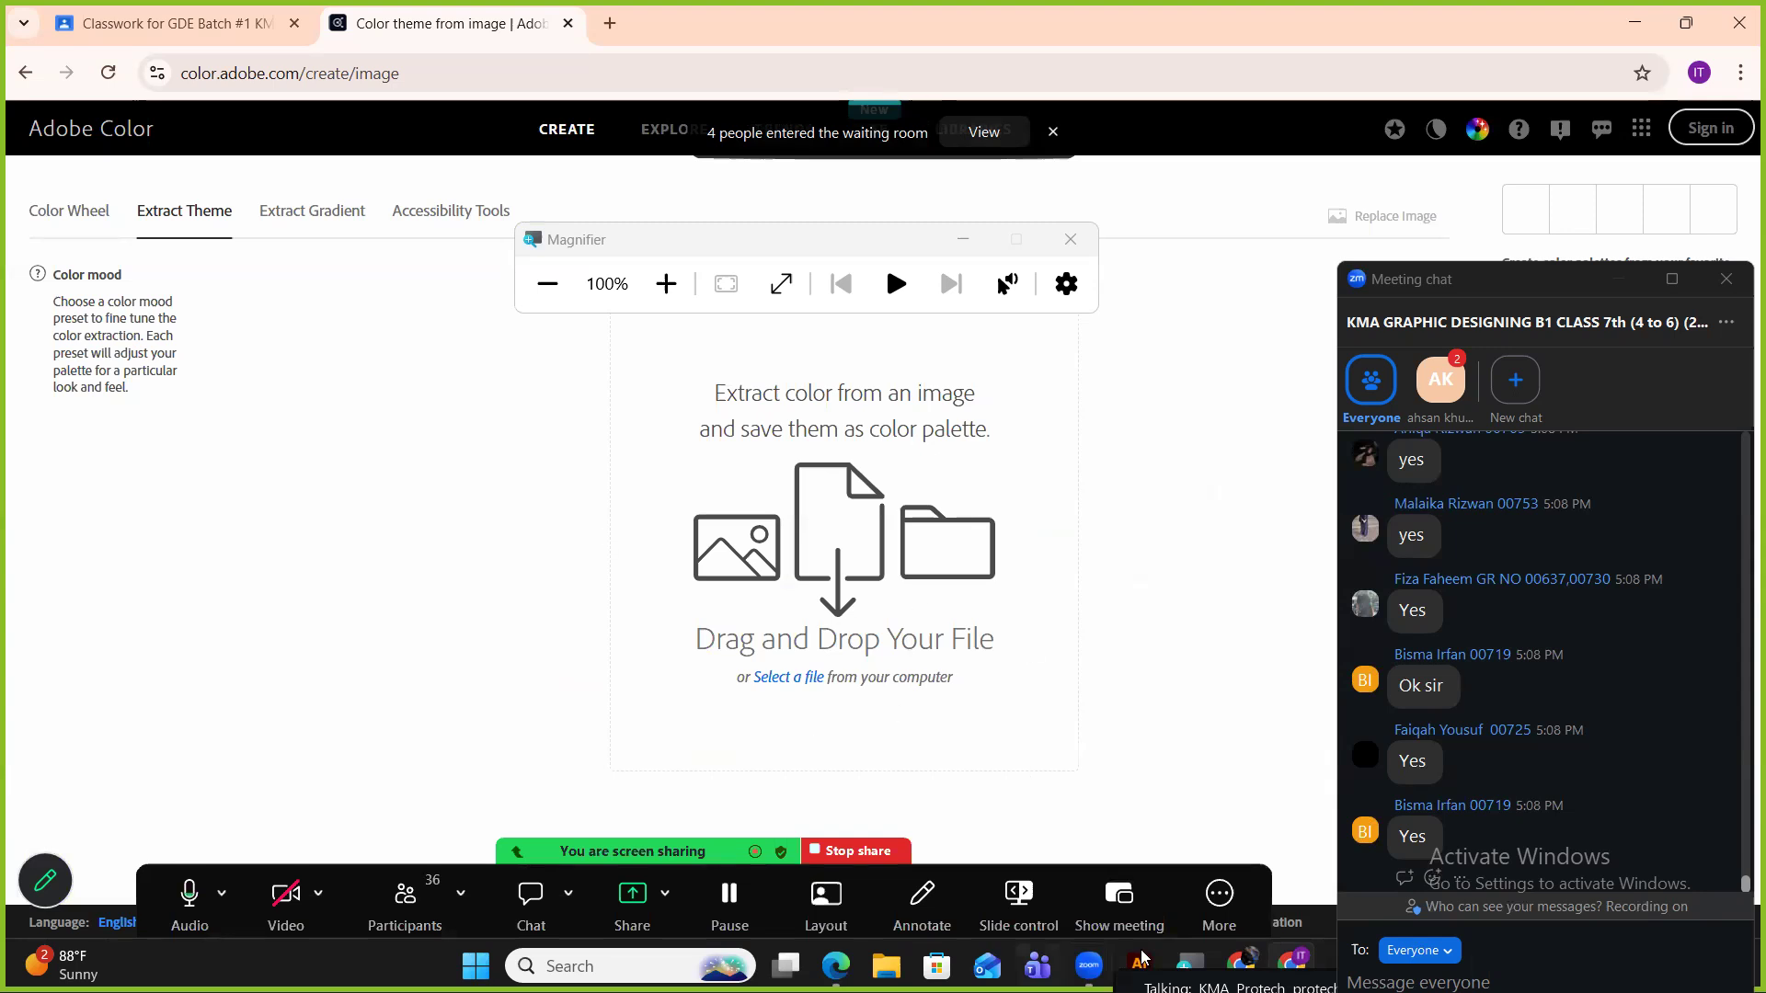
Switch to Illustrator, magnify the screen to 200%, try sampling the blank artboard with the Eyedropper tool, and undo it.
key(alt+Tab)
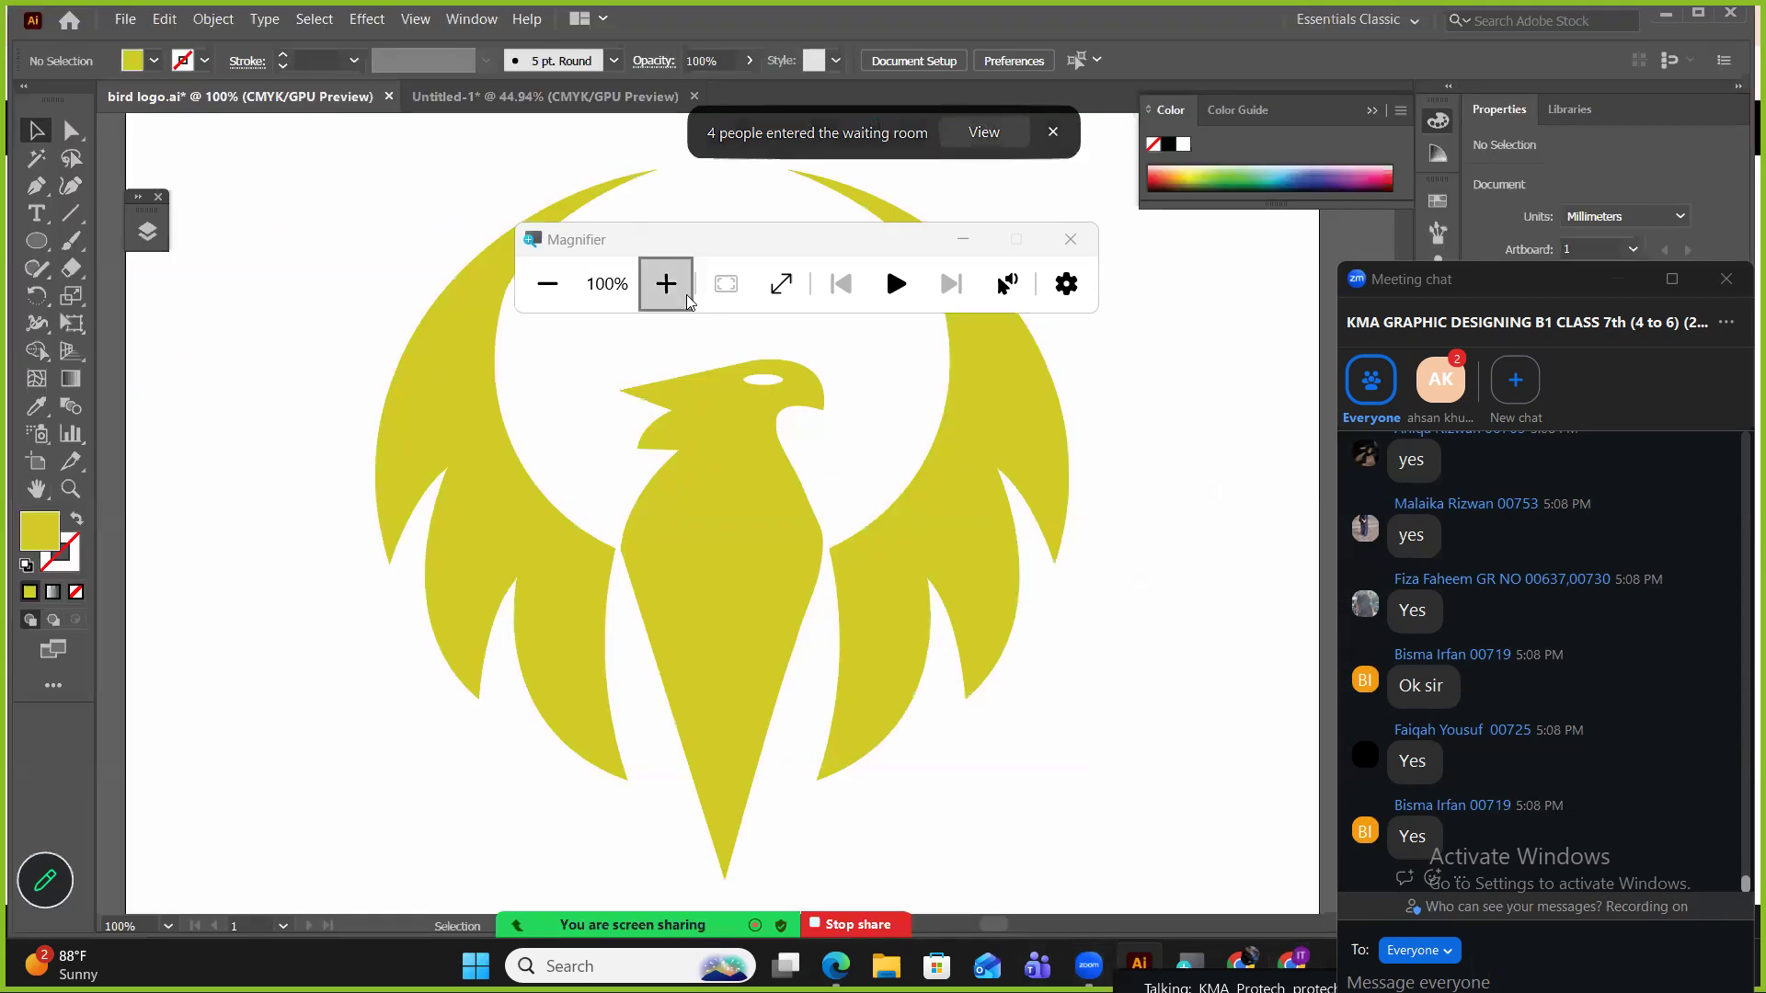
click(666, 284)
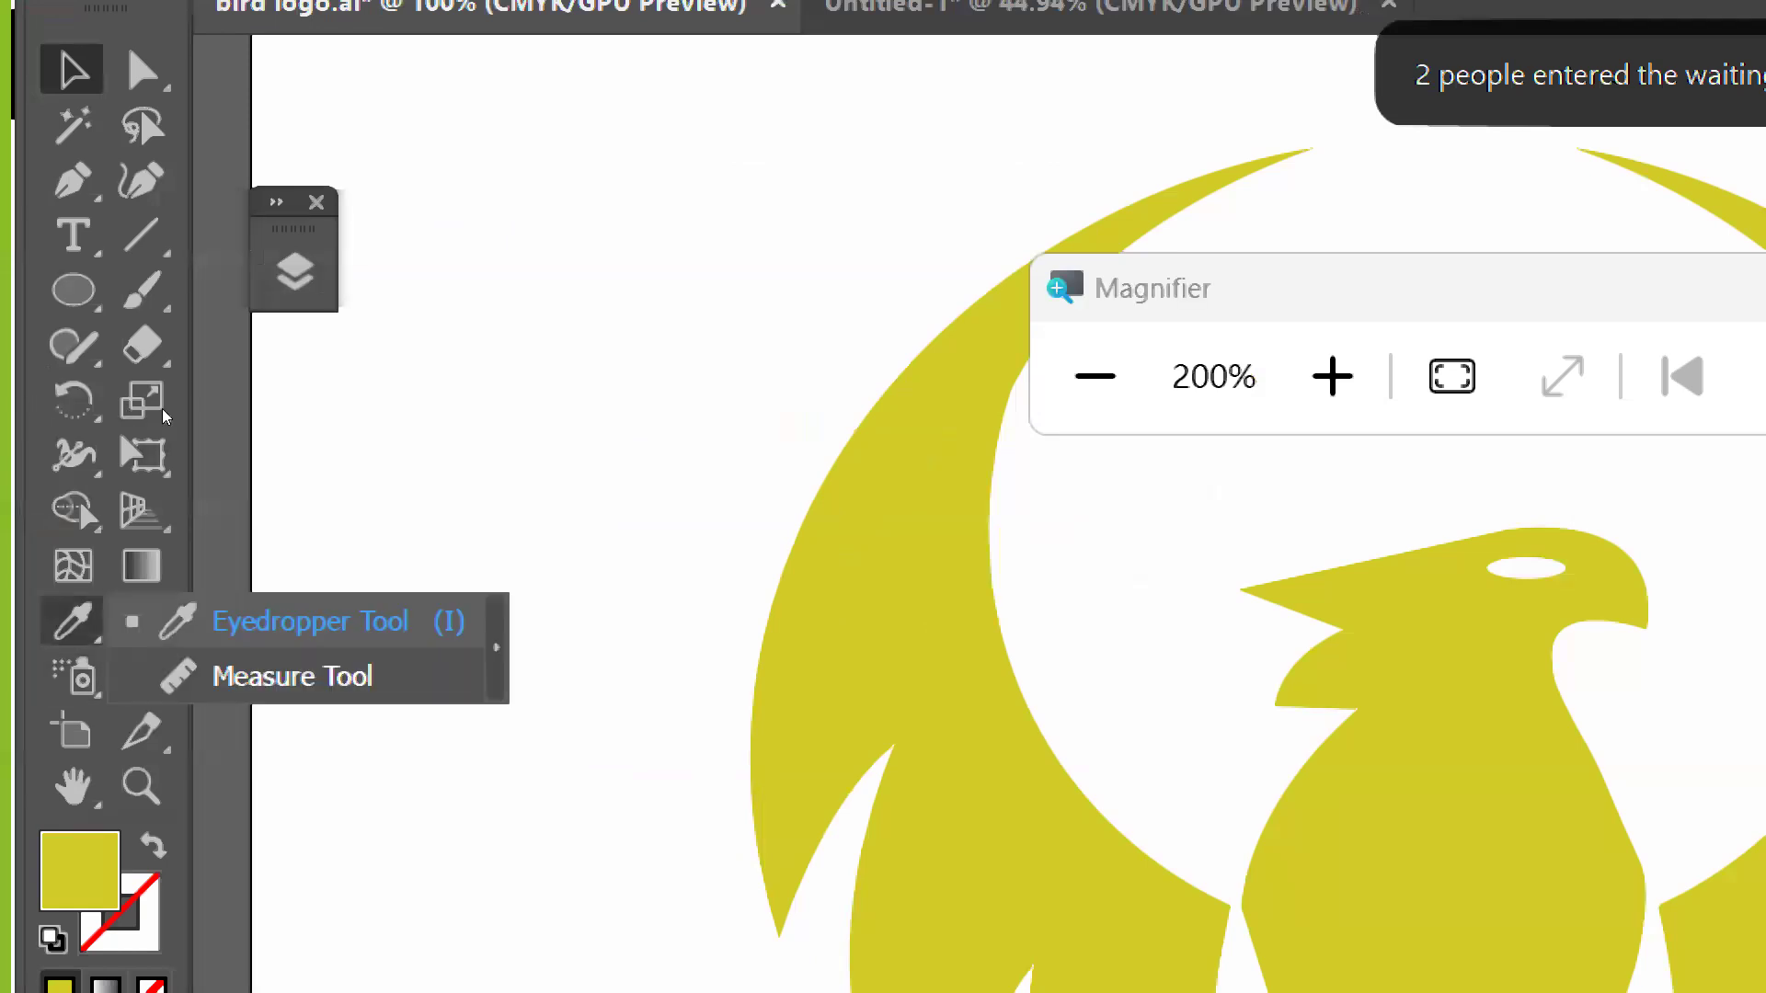
key(i)
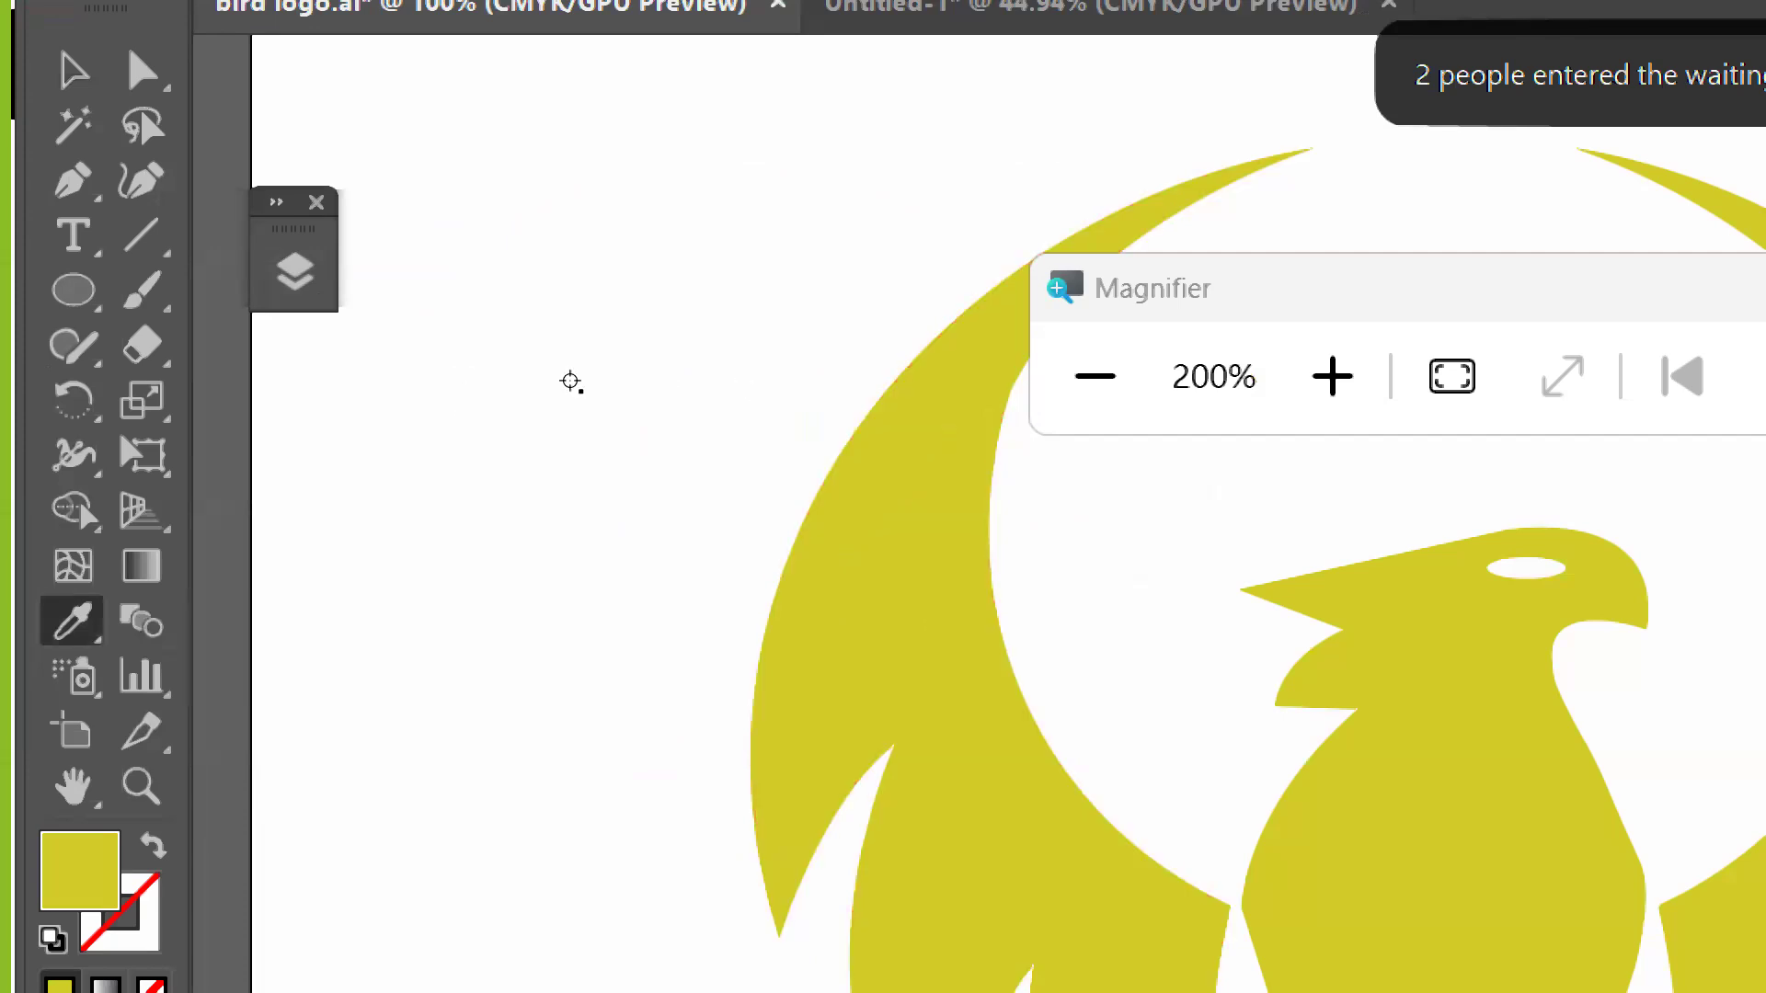
click(571, 382)
key(h)
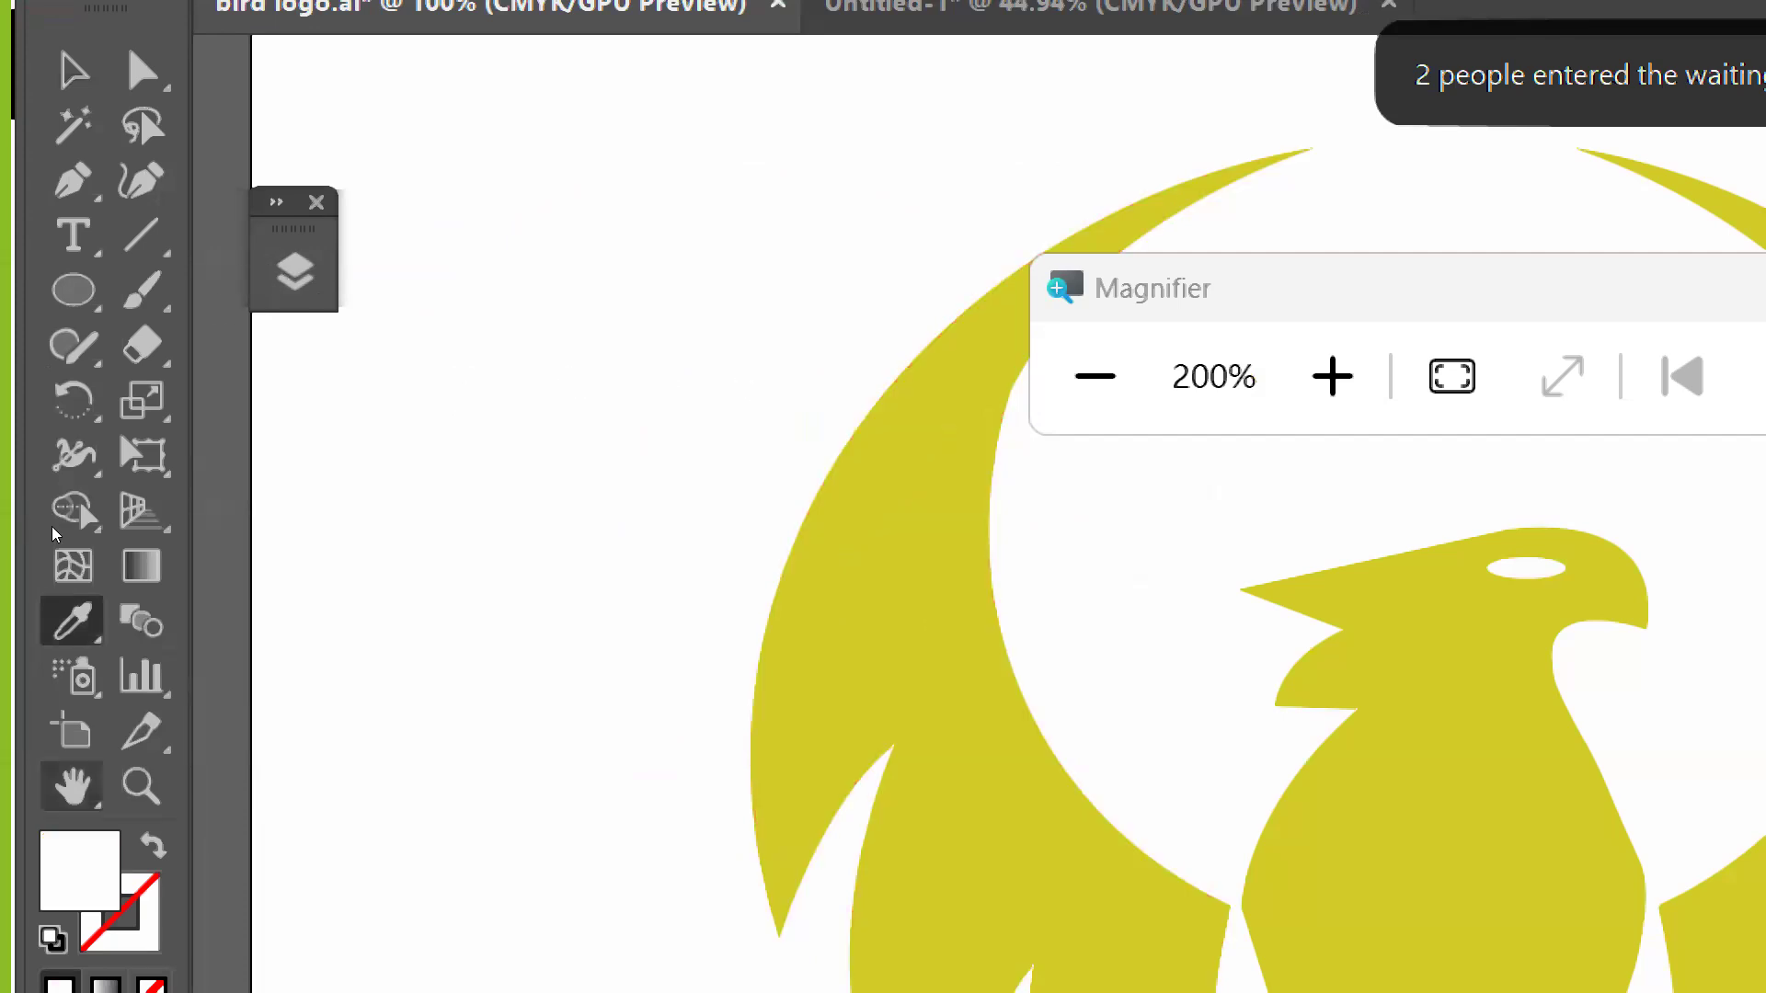
key(ctrl+z)
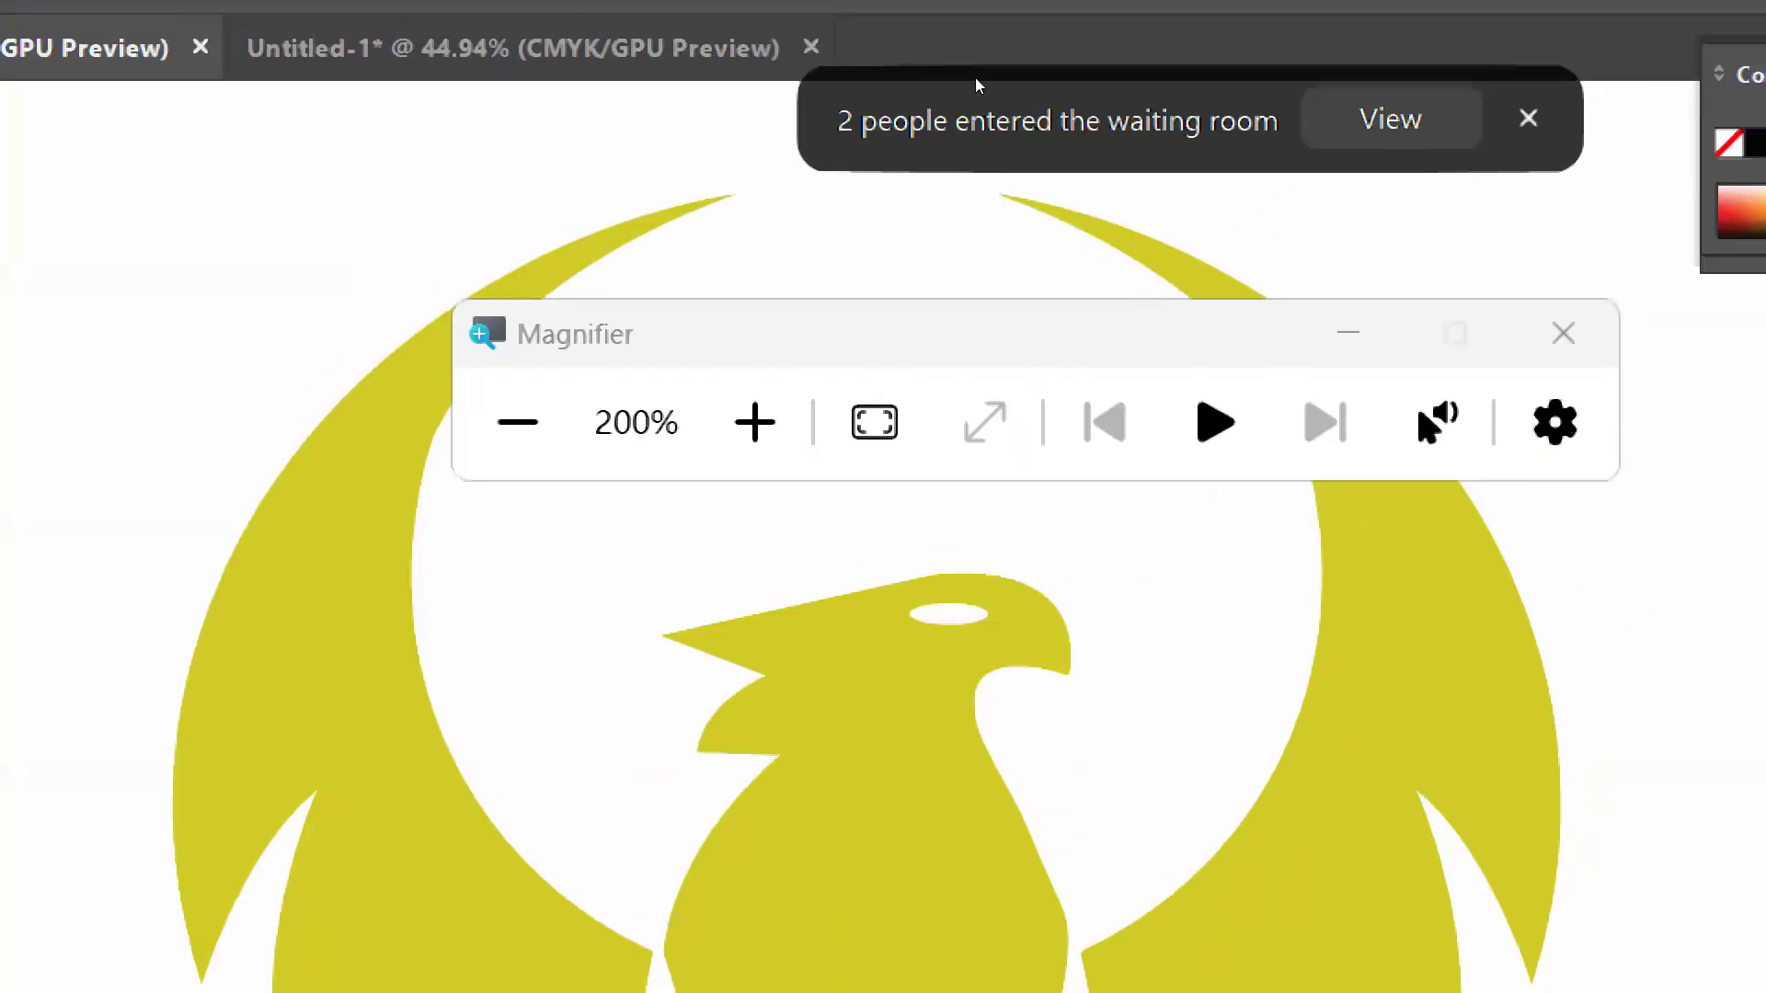
Admit the participants from the meeting's waiting room and return the magnification to 100%.
key(alt+u)
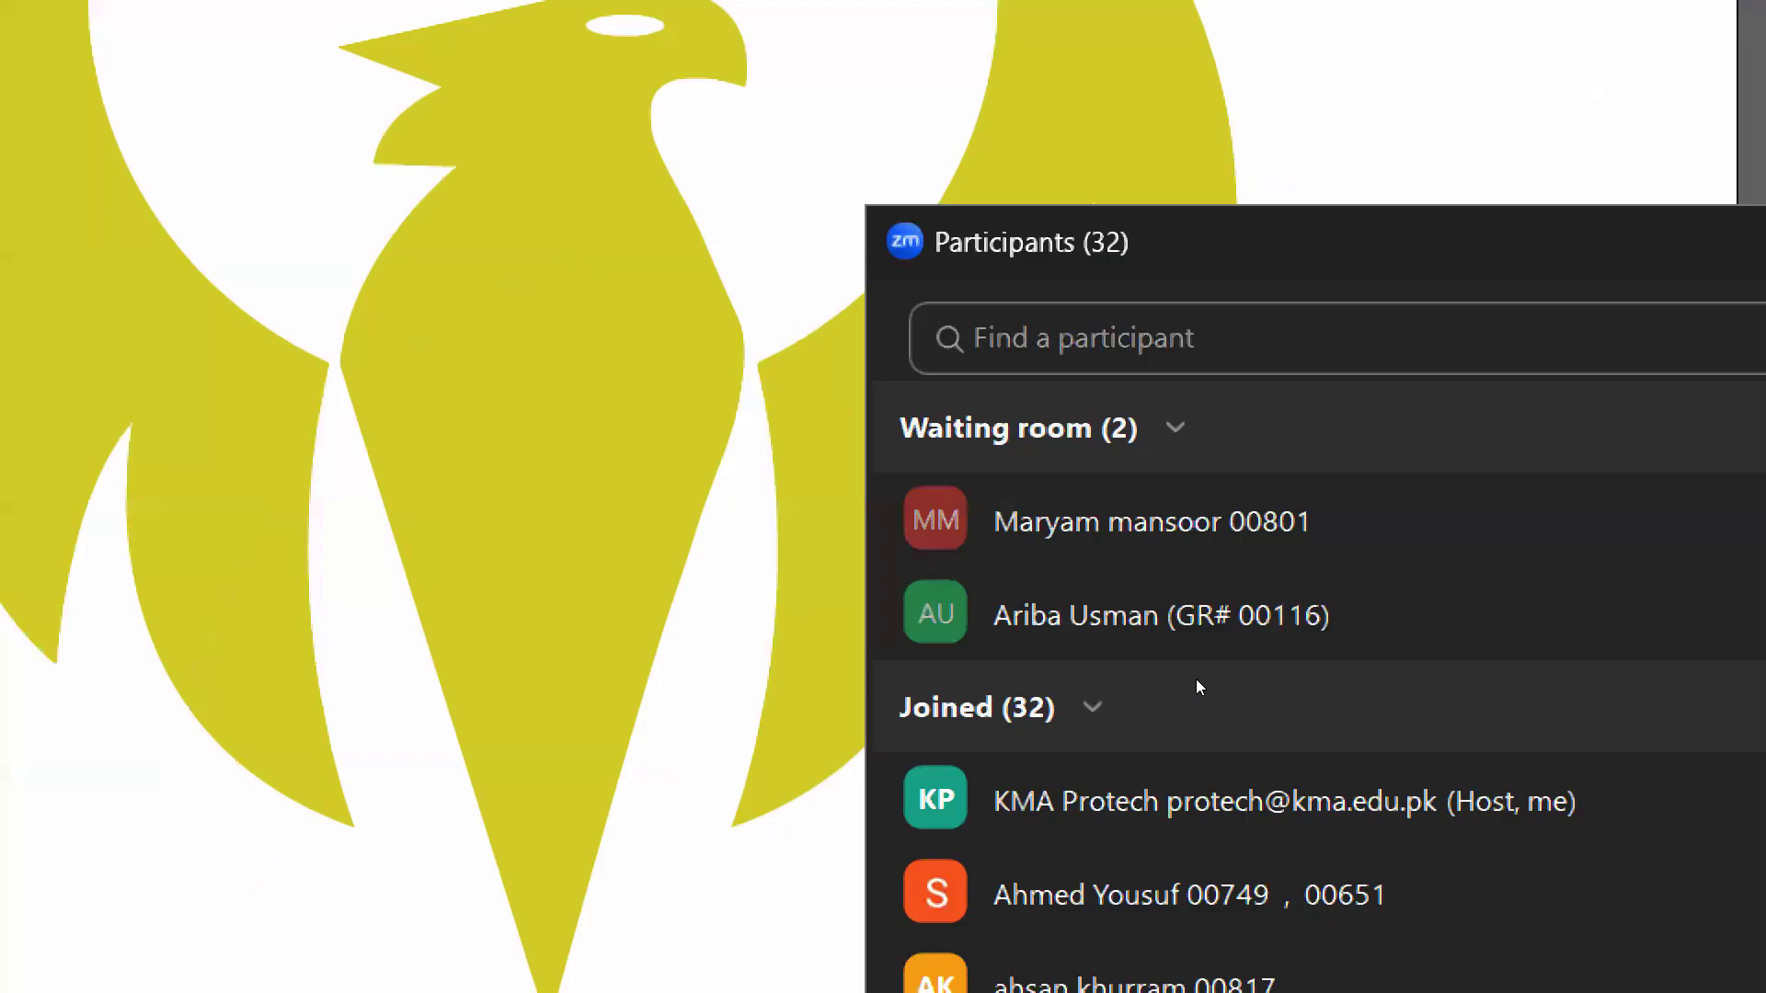
key(Down)
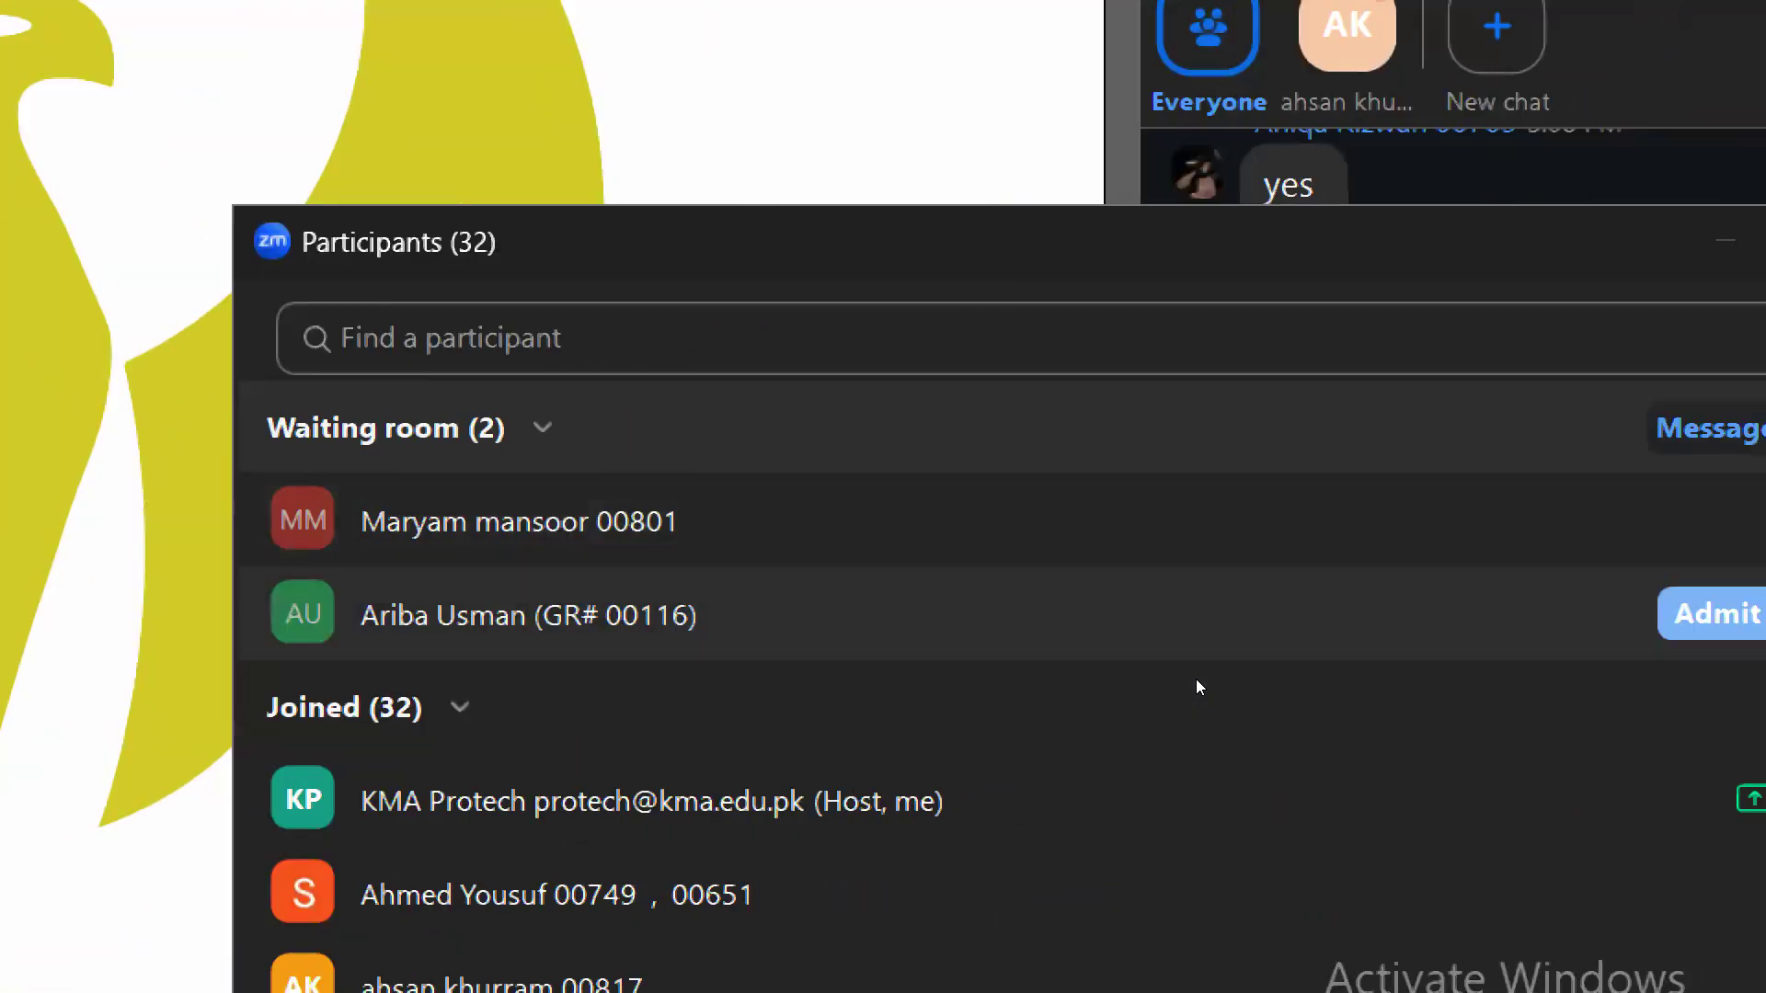
key(Return)
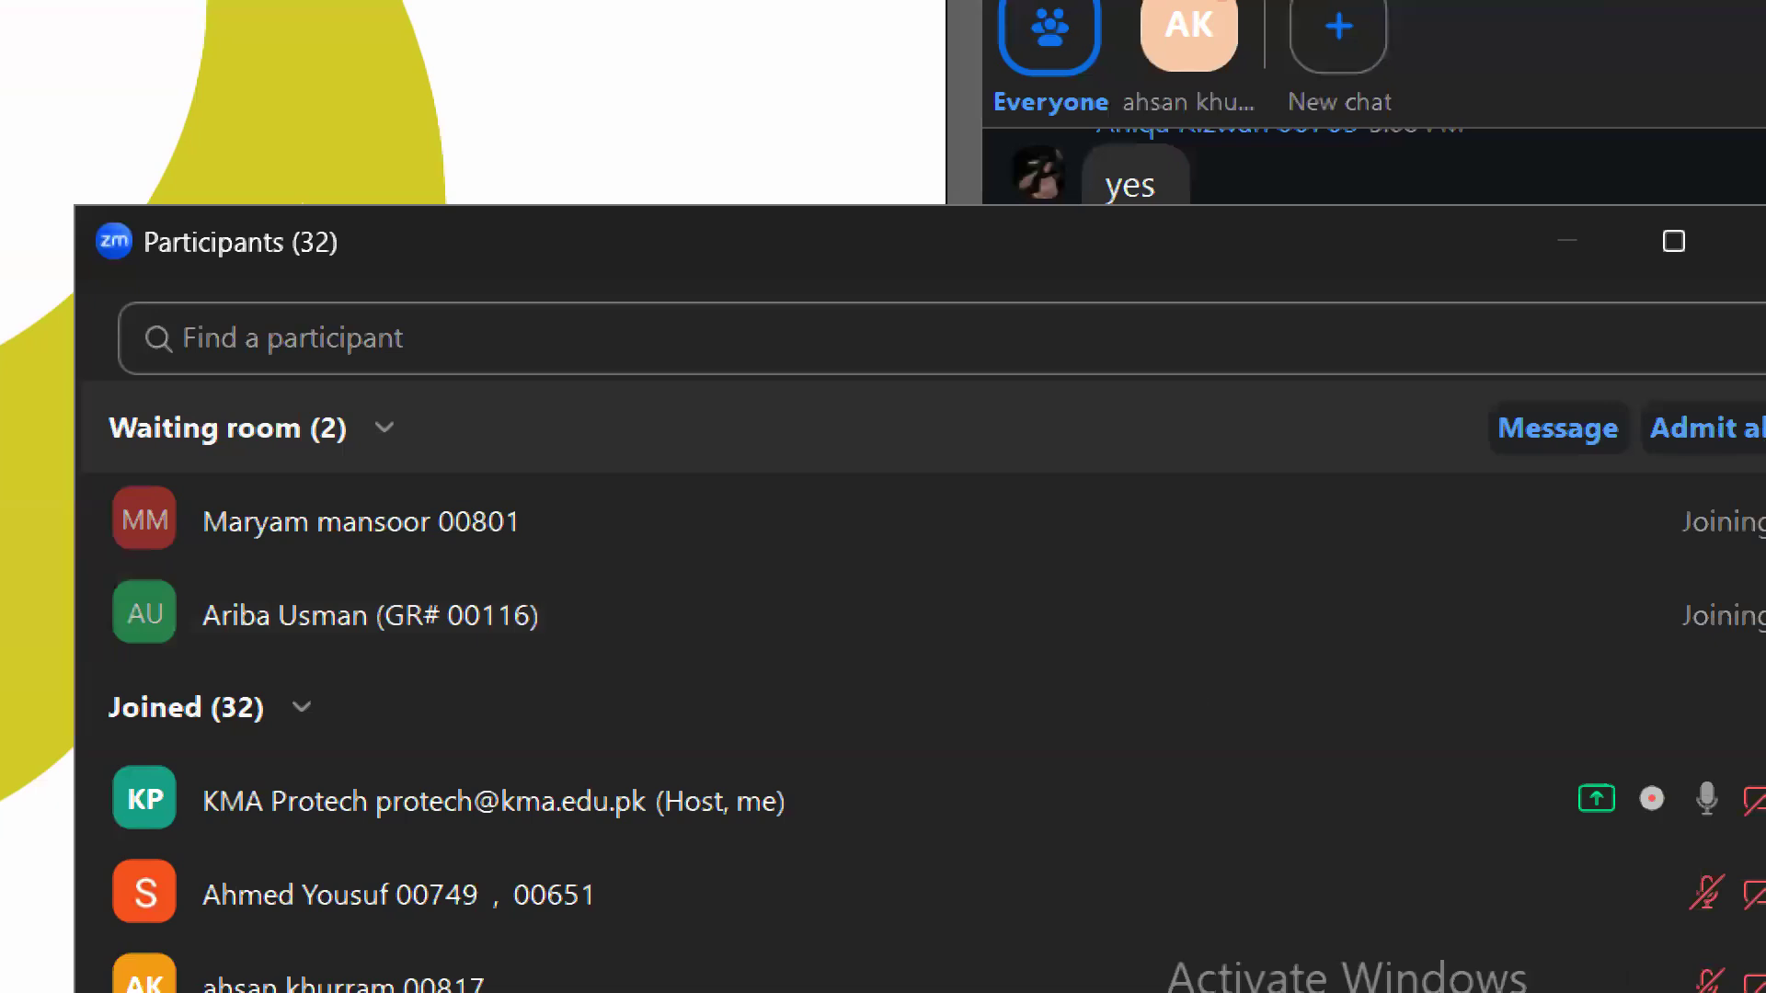
mouse_move(586, 992)
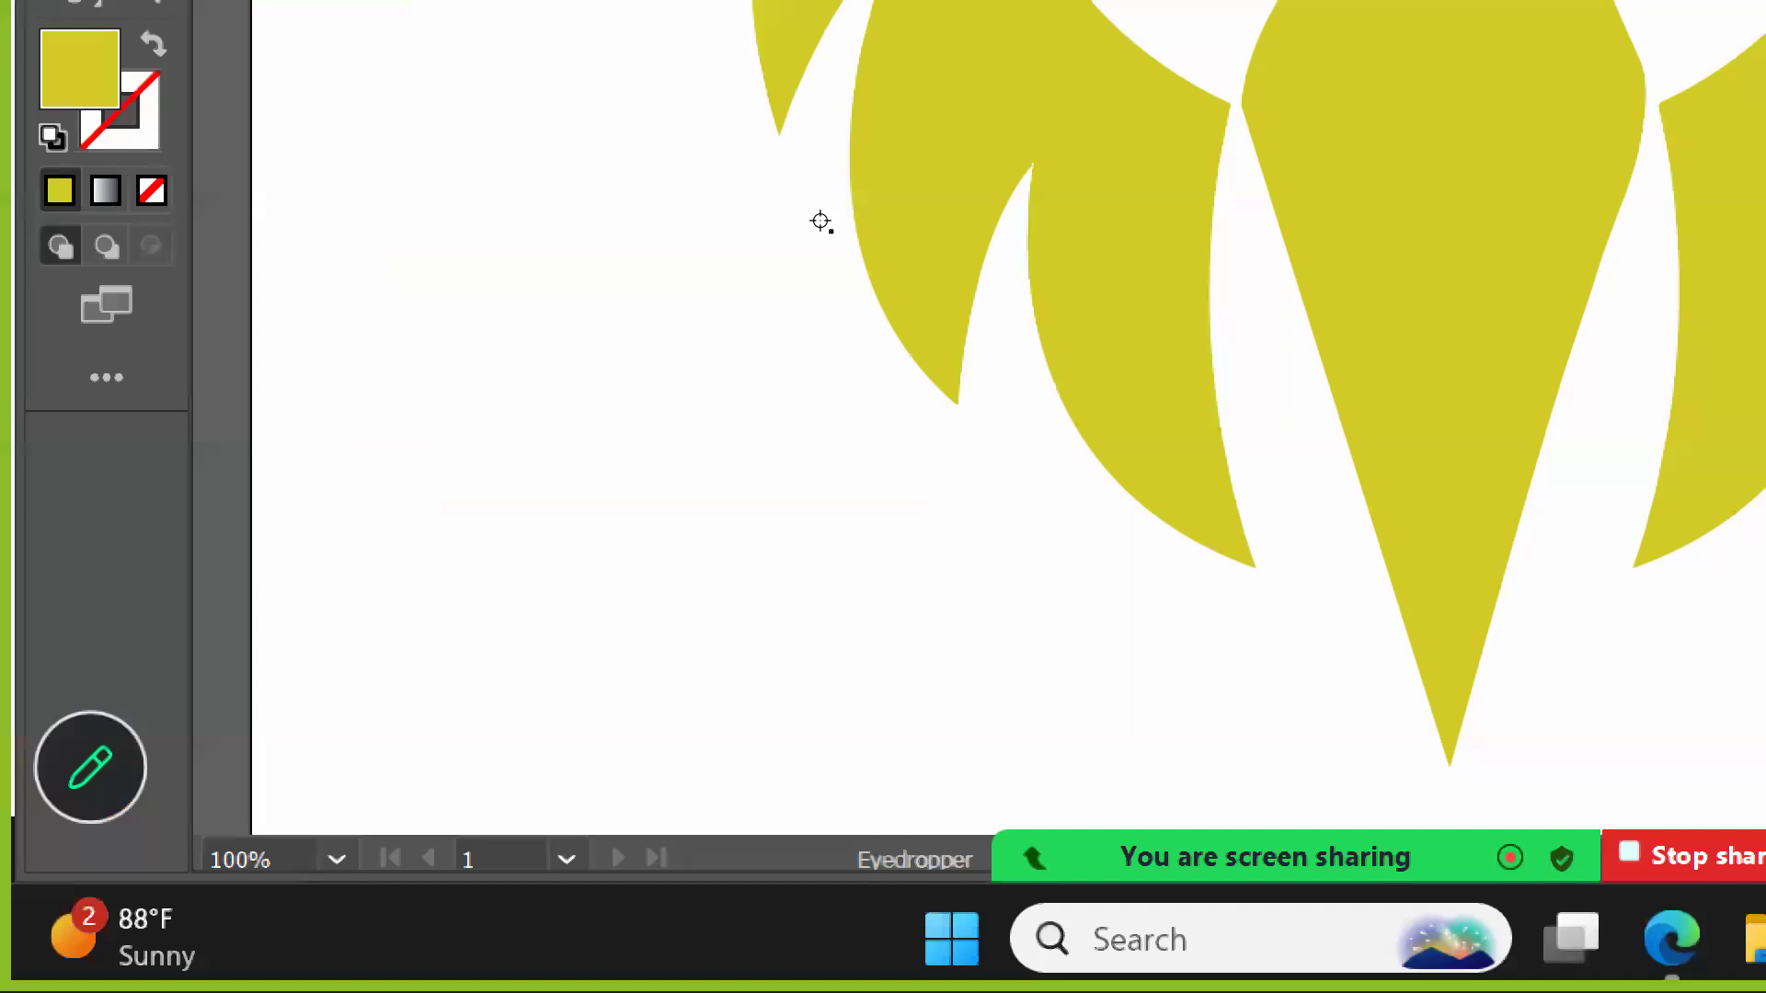
key(super+minus)
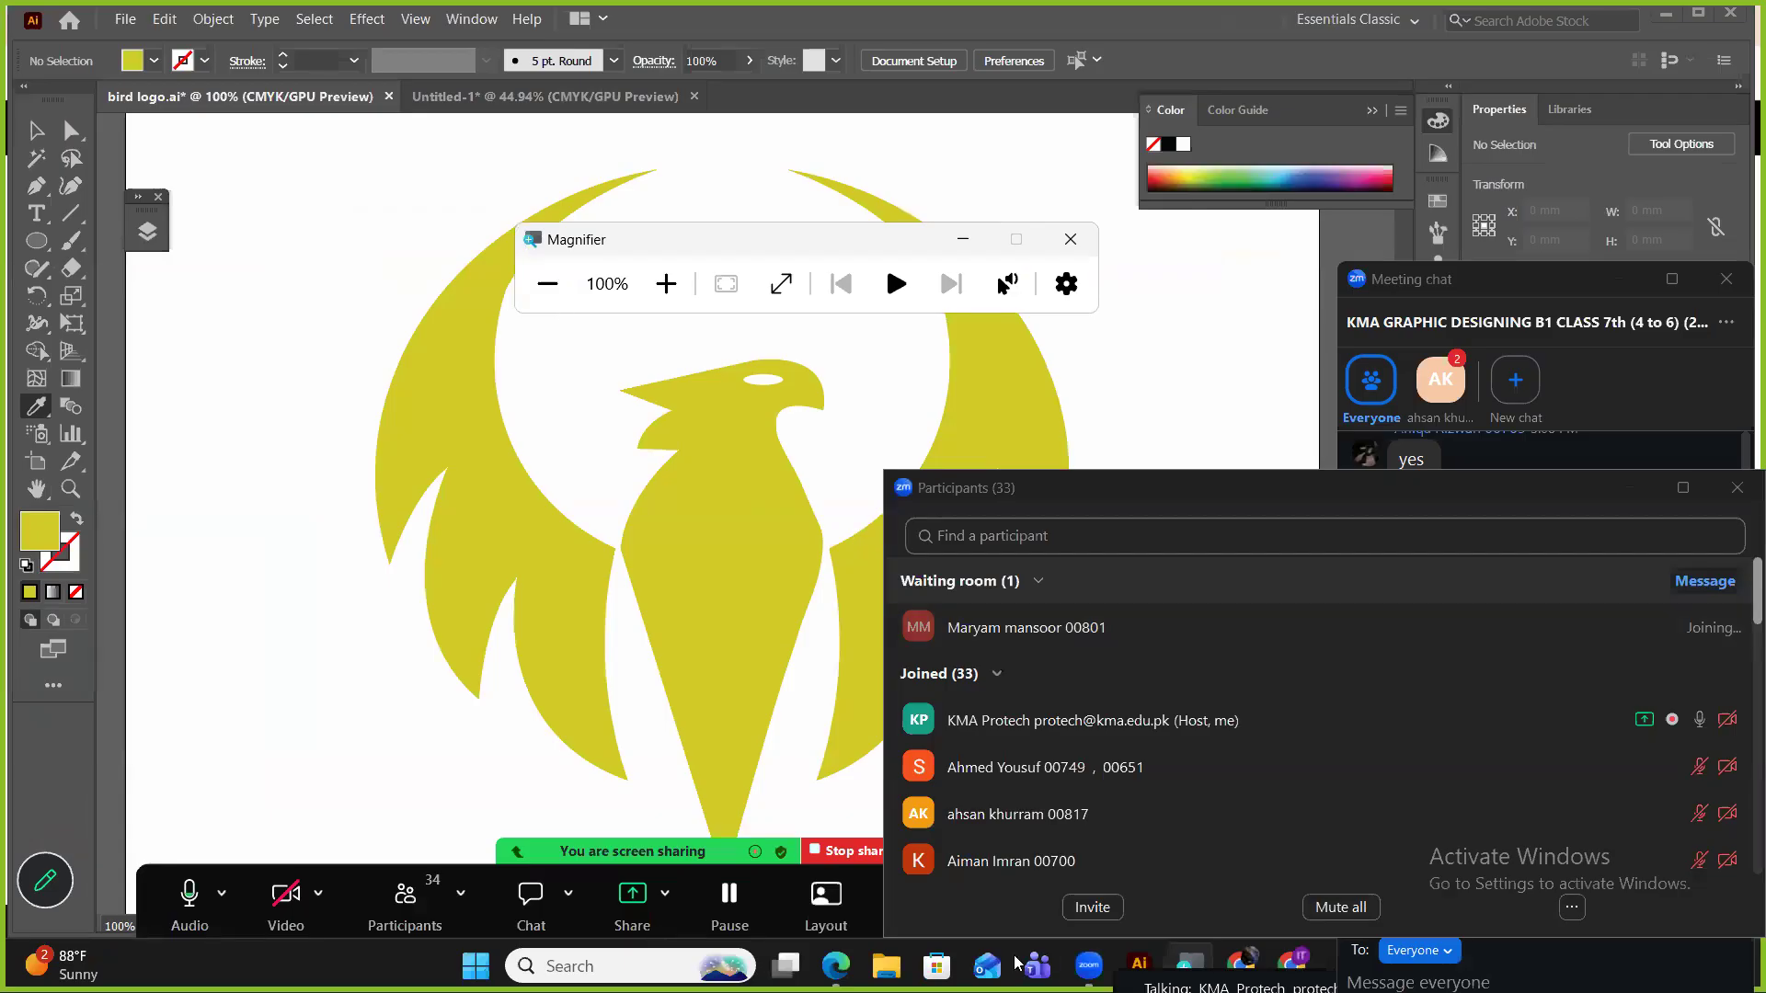
Switch back to Adobe Color in the browser, start selecting an image for Extract Theme, and show the files as large icons.
click(1293, 959)
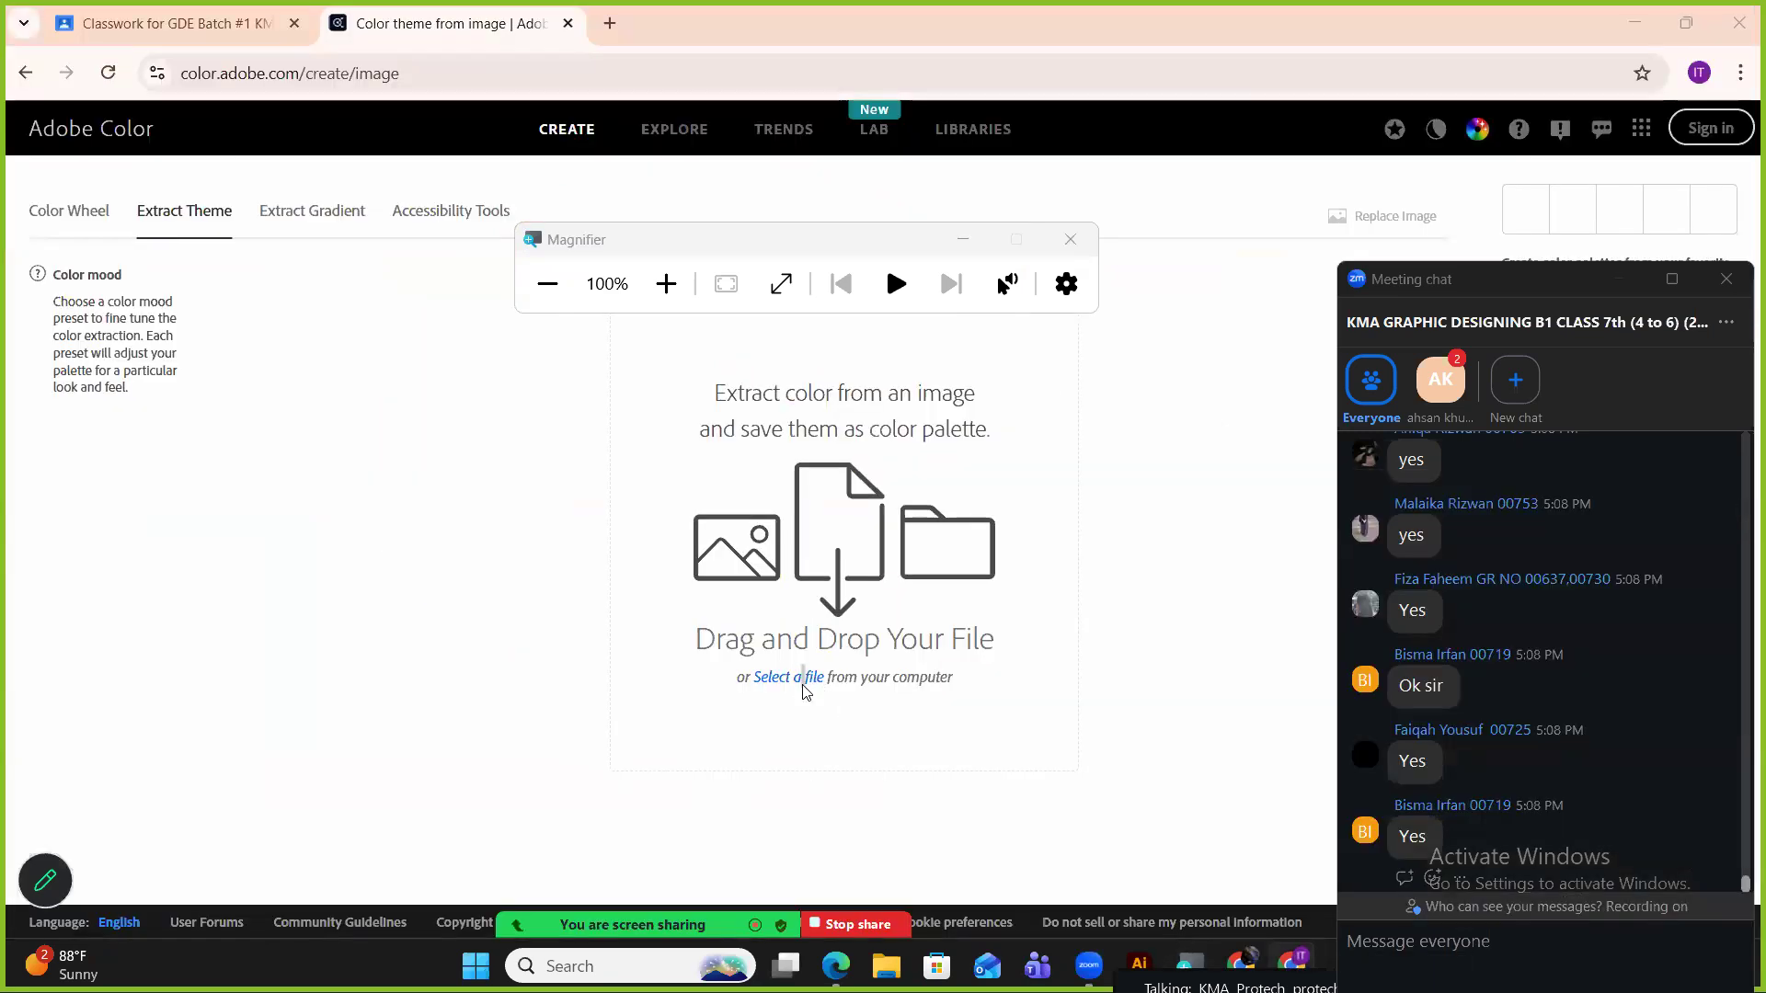
click(789, 678)
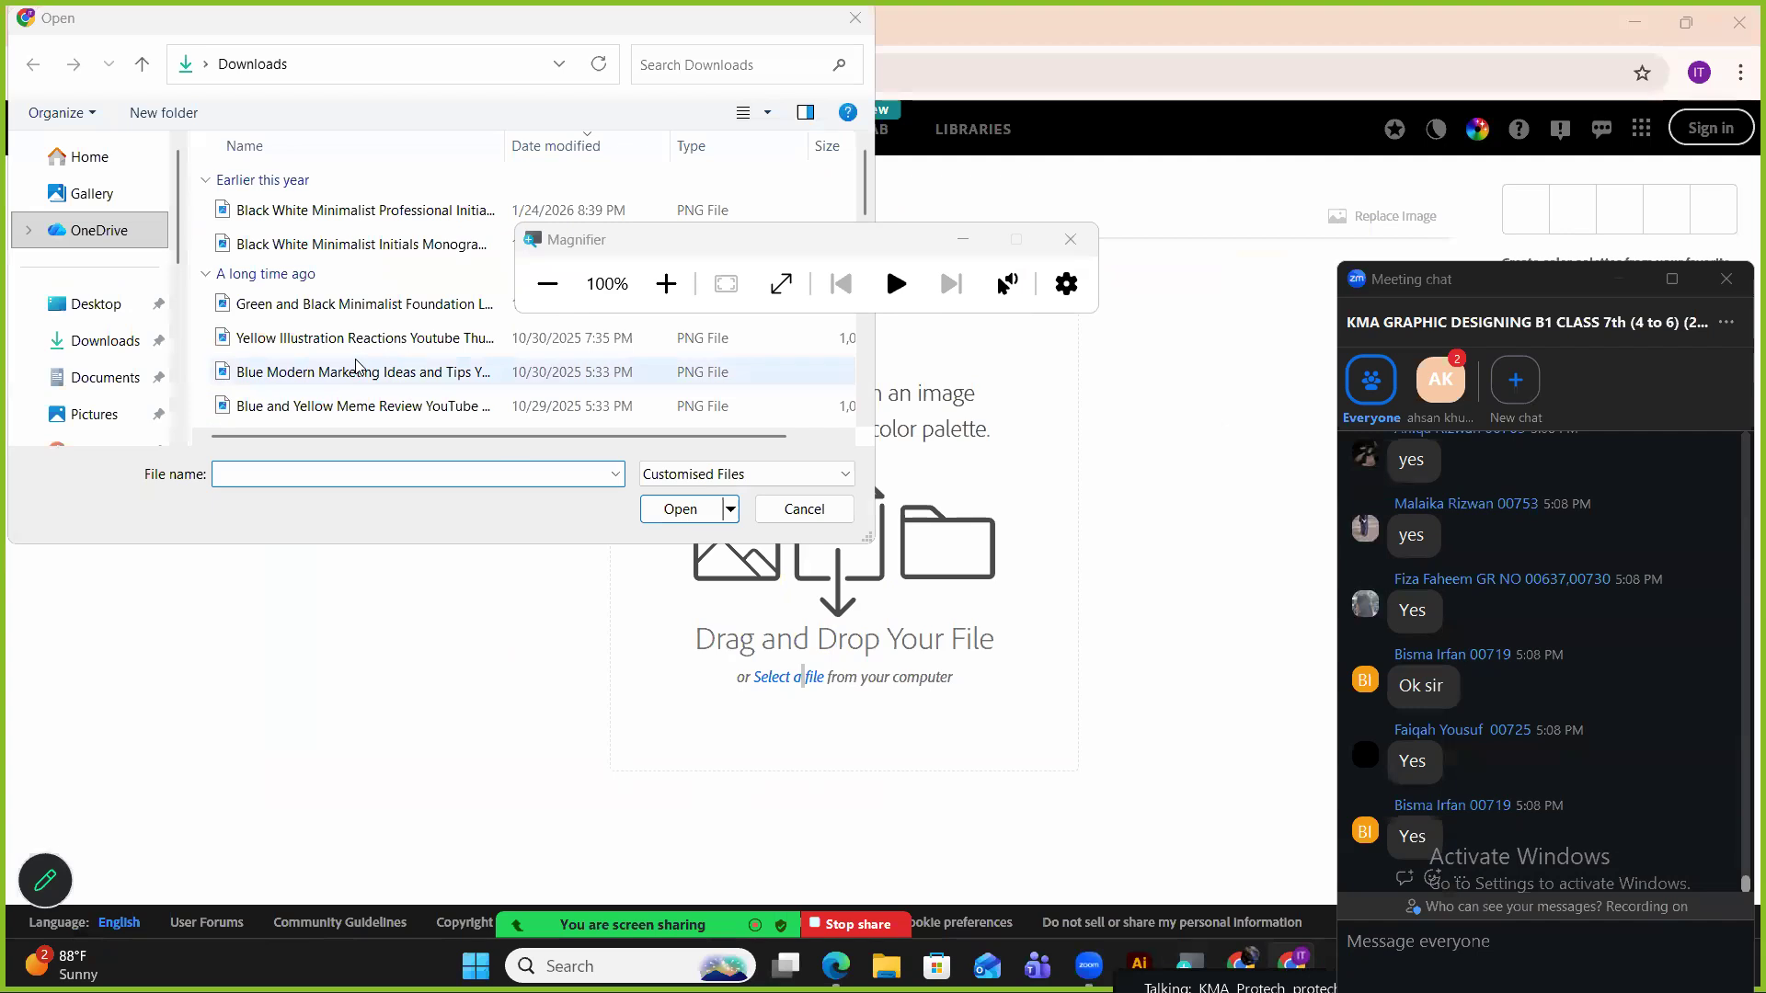
right_click(692, 150)
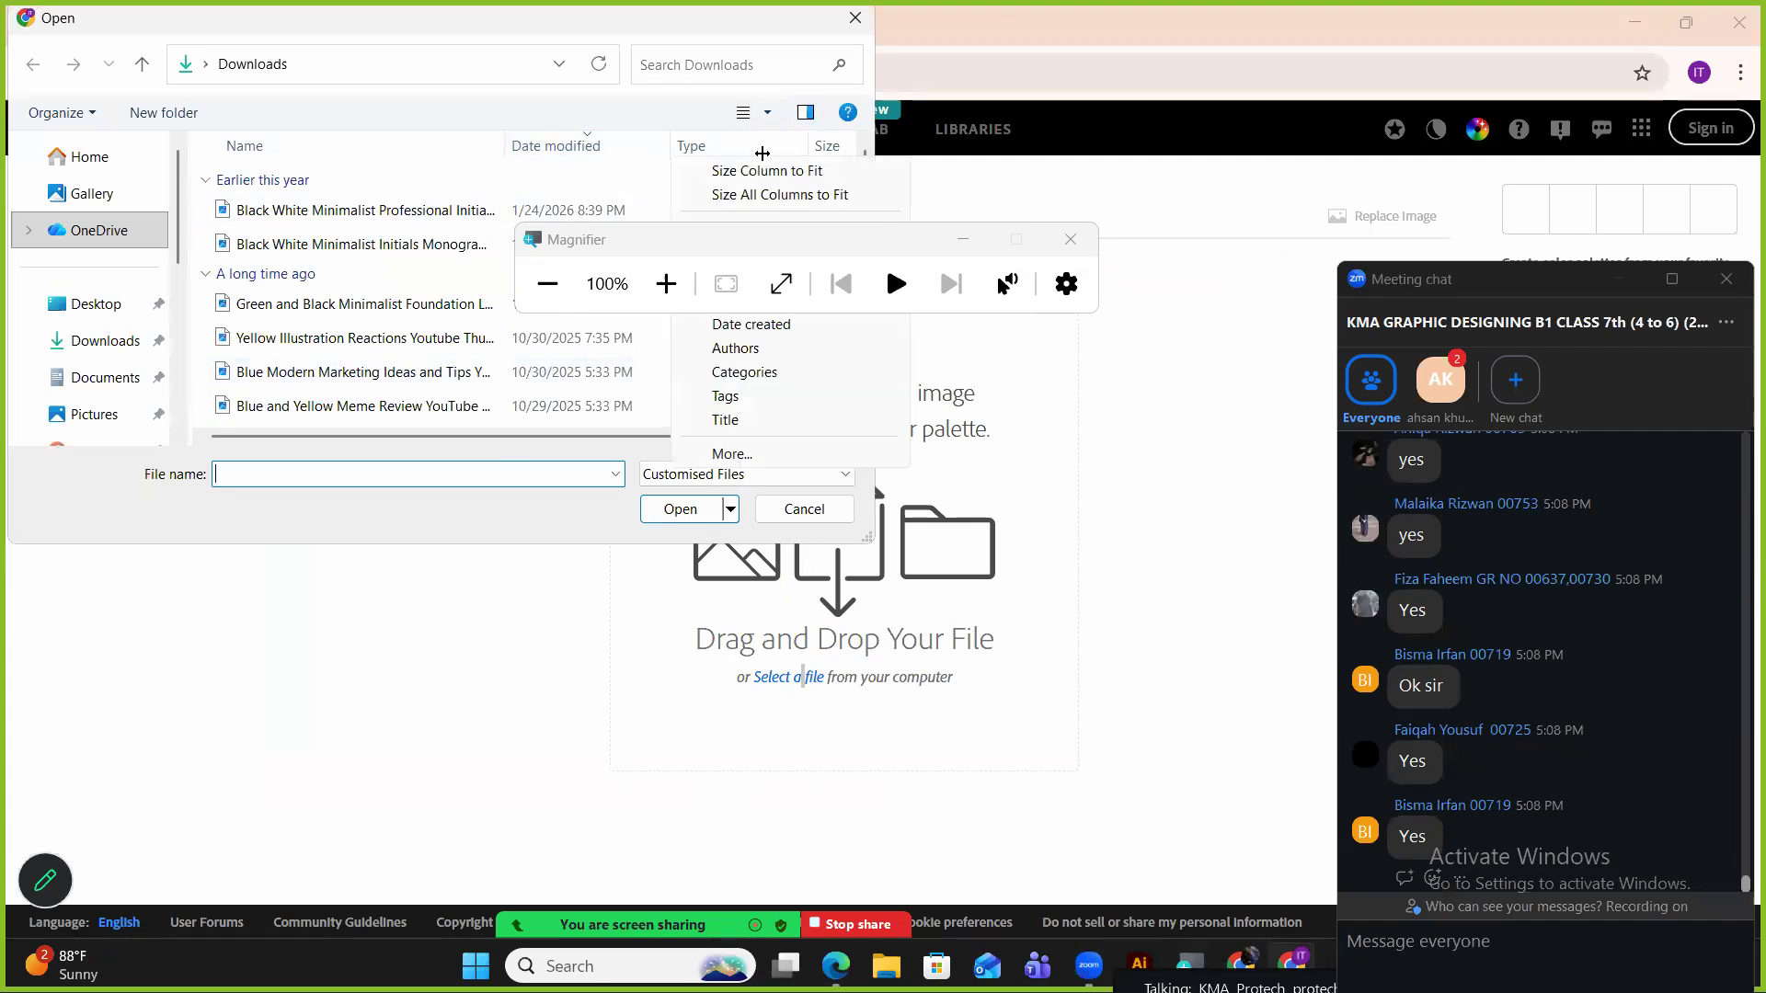
click(767, 113)
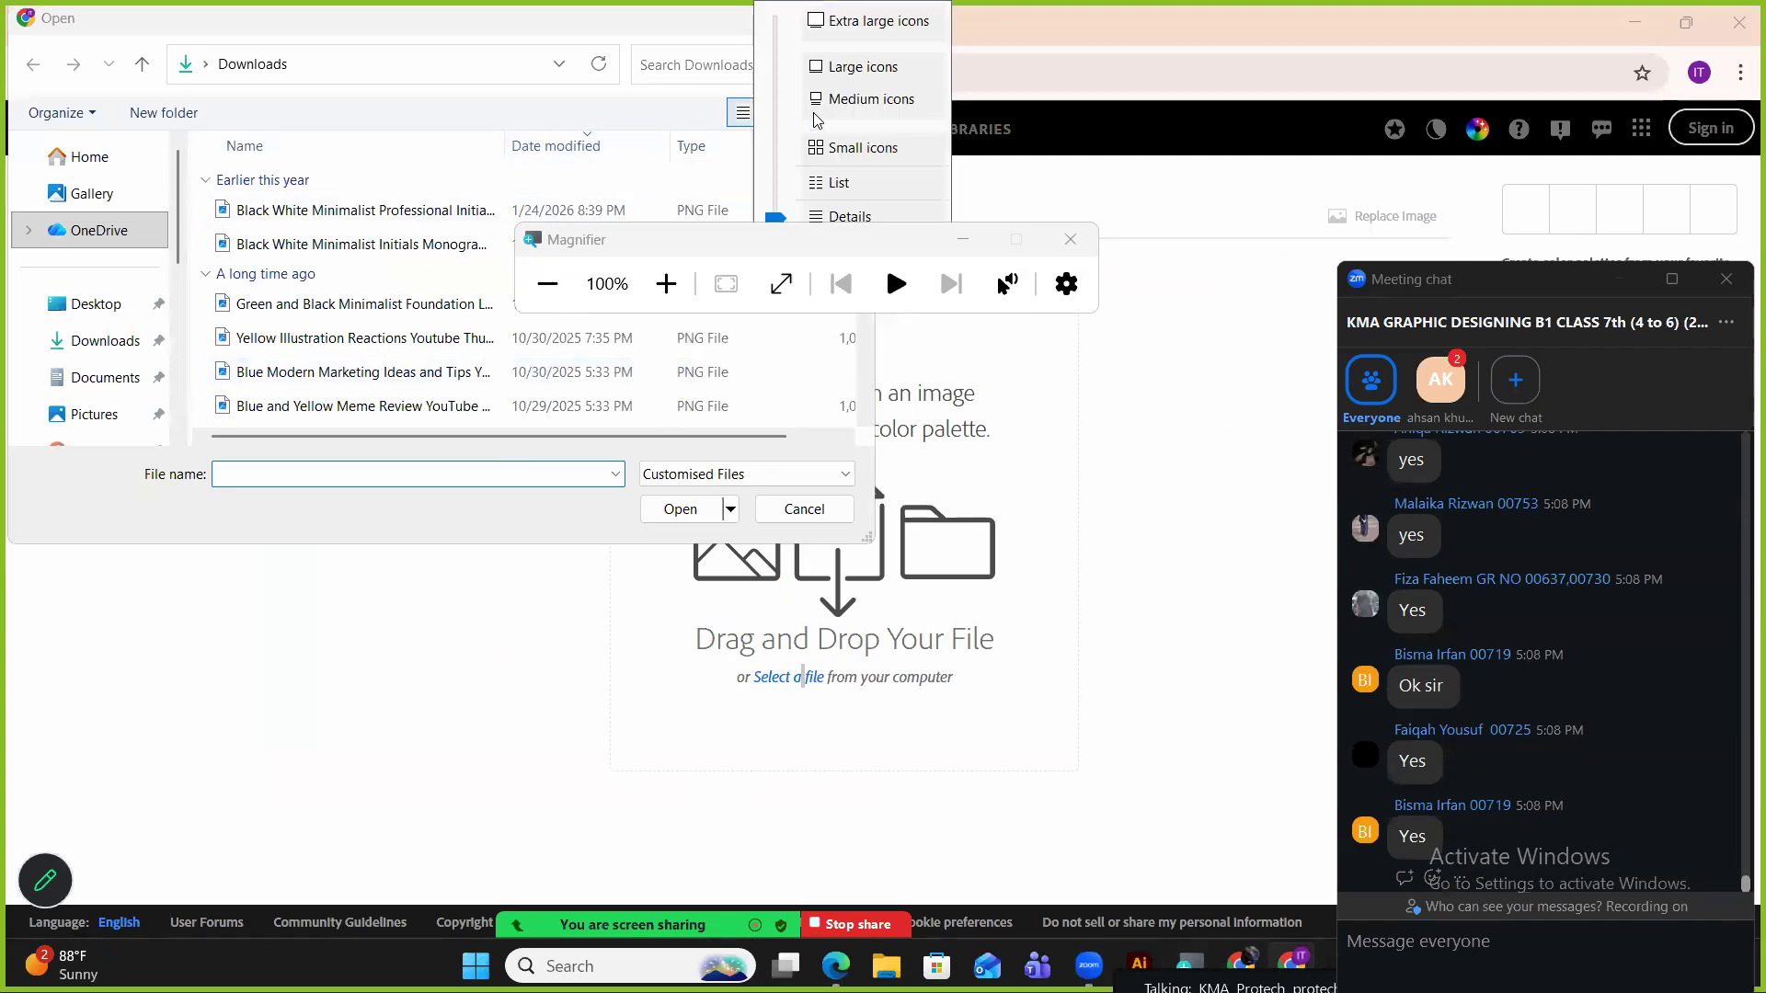
click(841, 70)
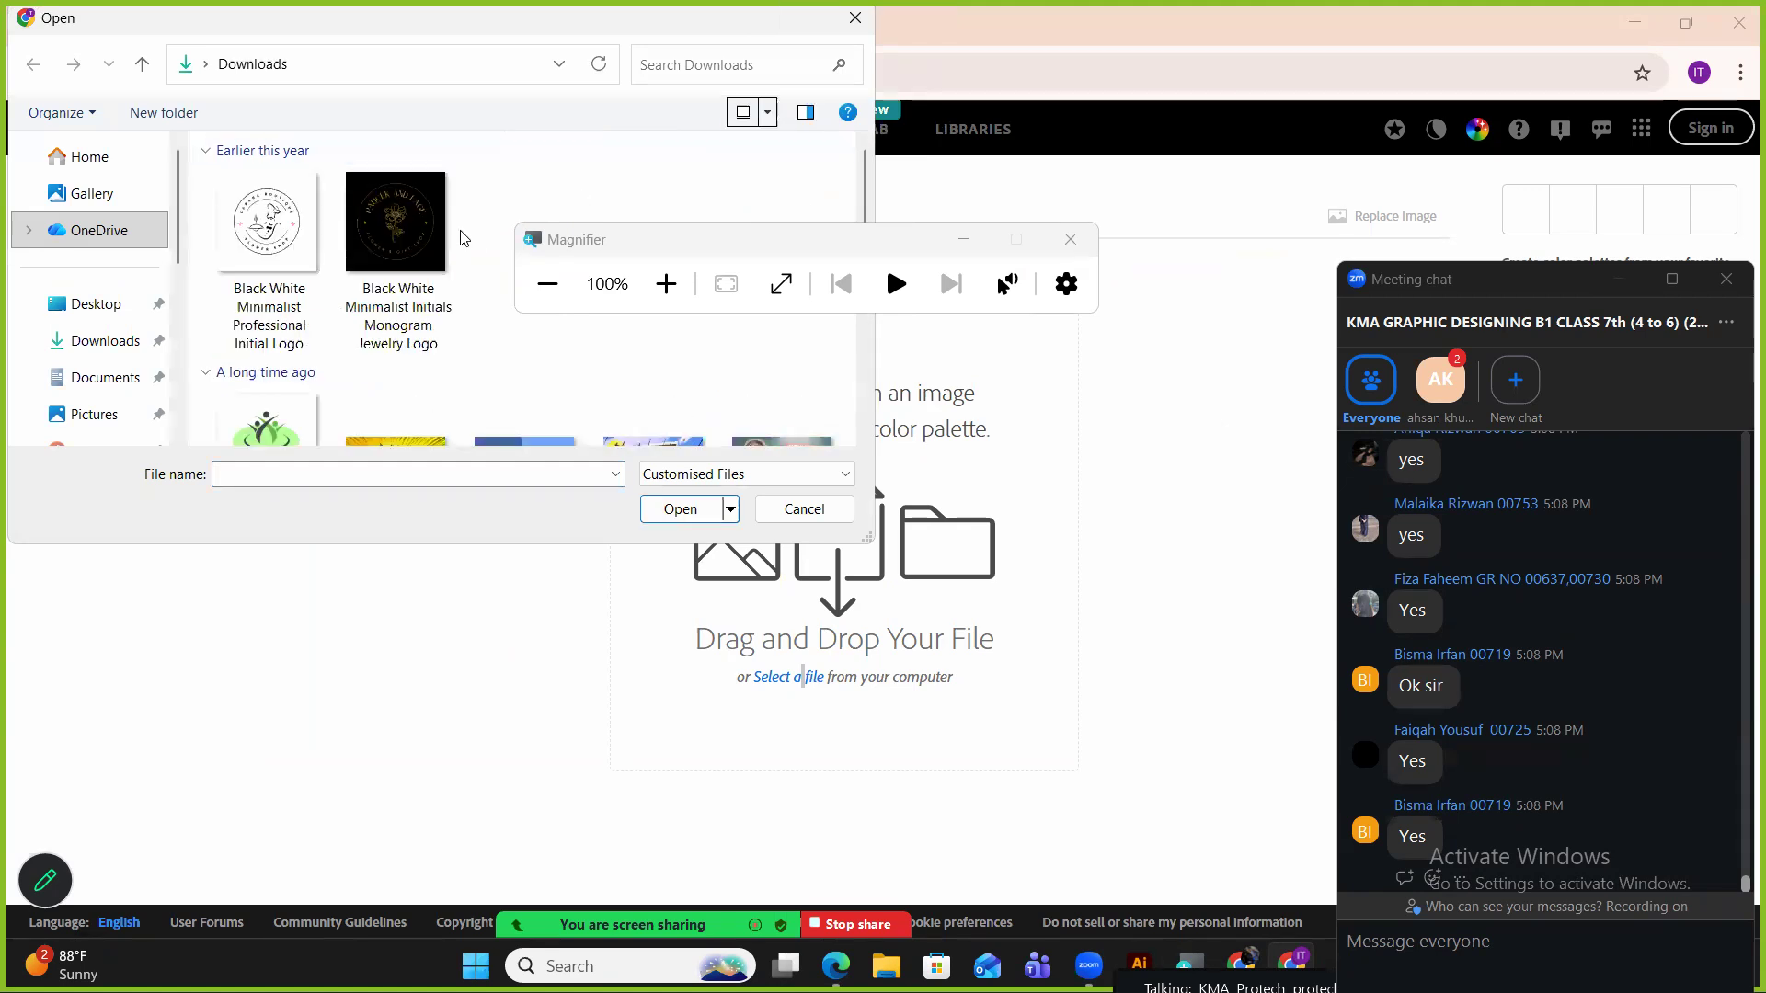
Load the Green and Black Minimalist Foundation Logo image from Downloads to extract its color theme.
scroll(457, 236, down, 3)
click(273, 200)
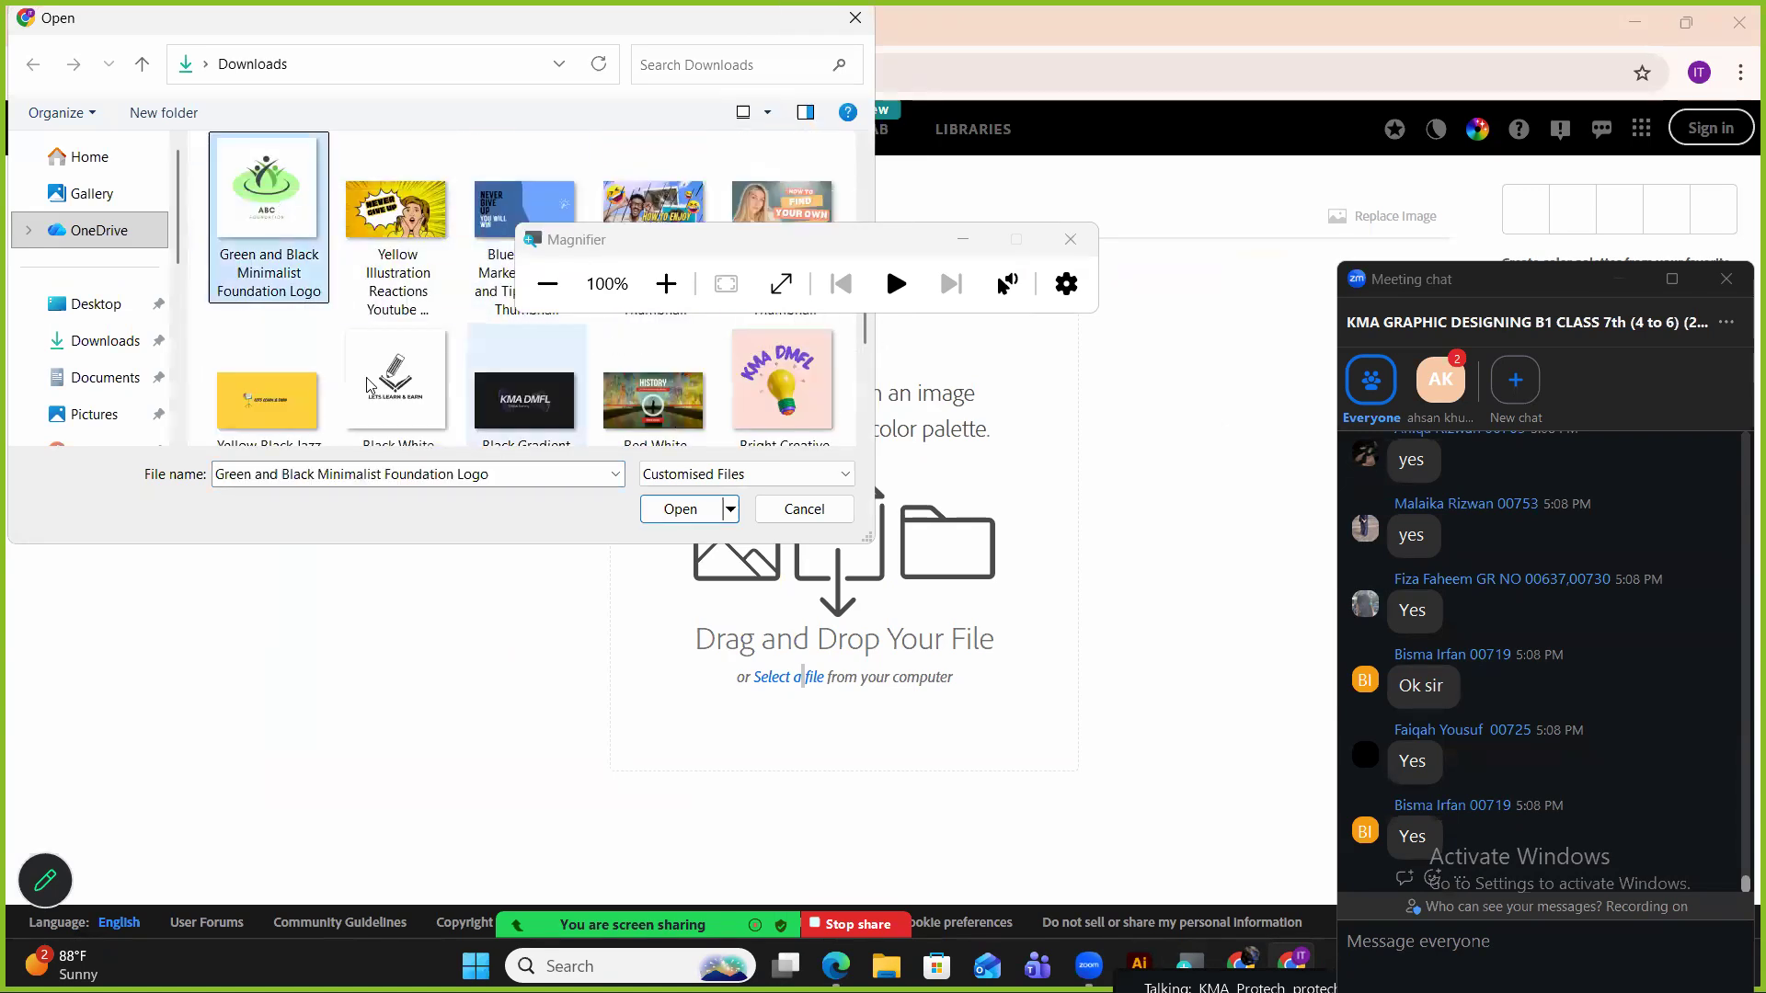
click(679, 509)
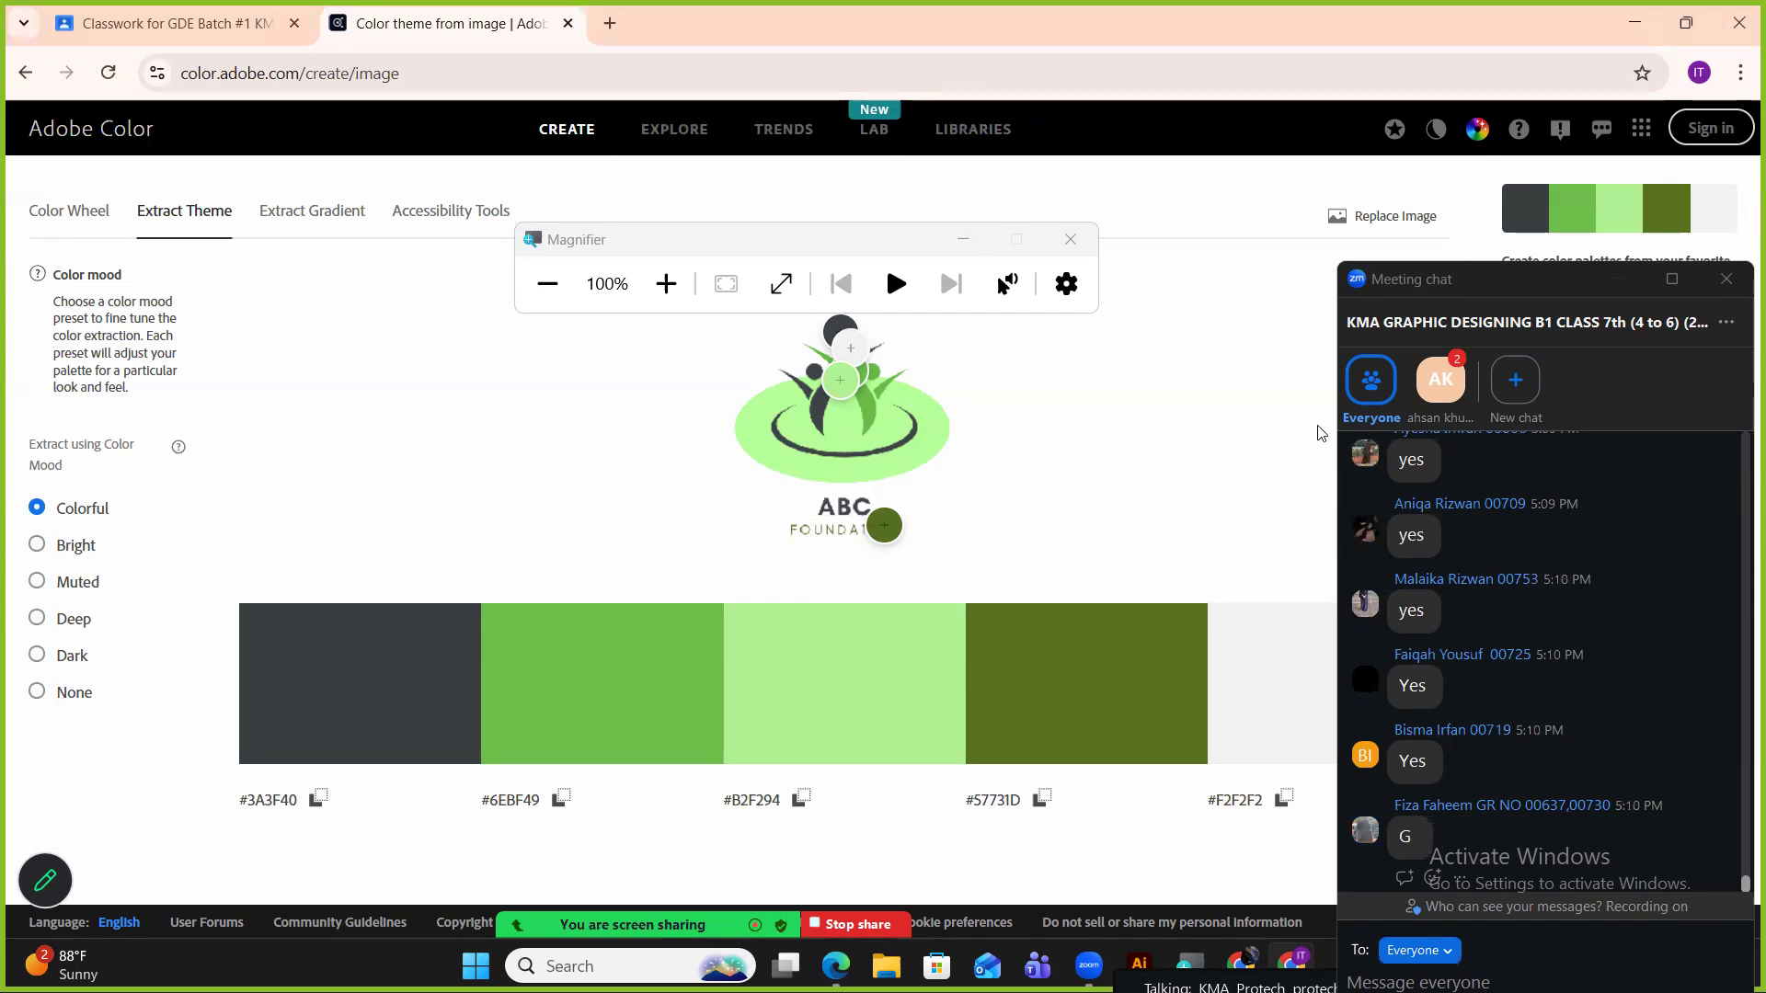
Open the Extract Gradient page for the same logo and review the gradient and its stops' color values.
click(294, 210)
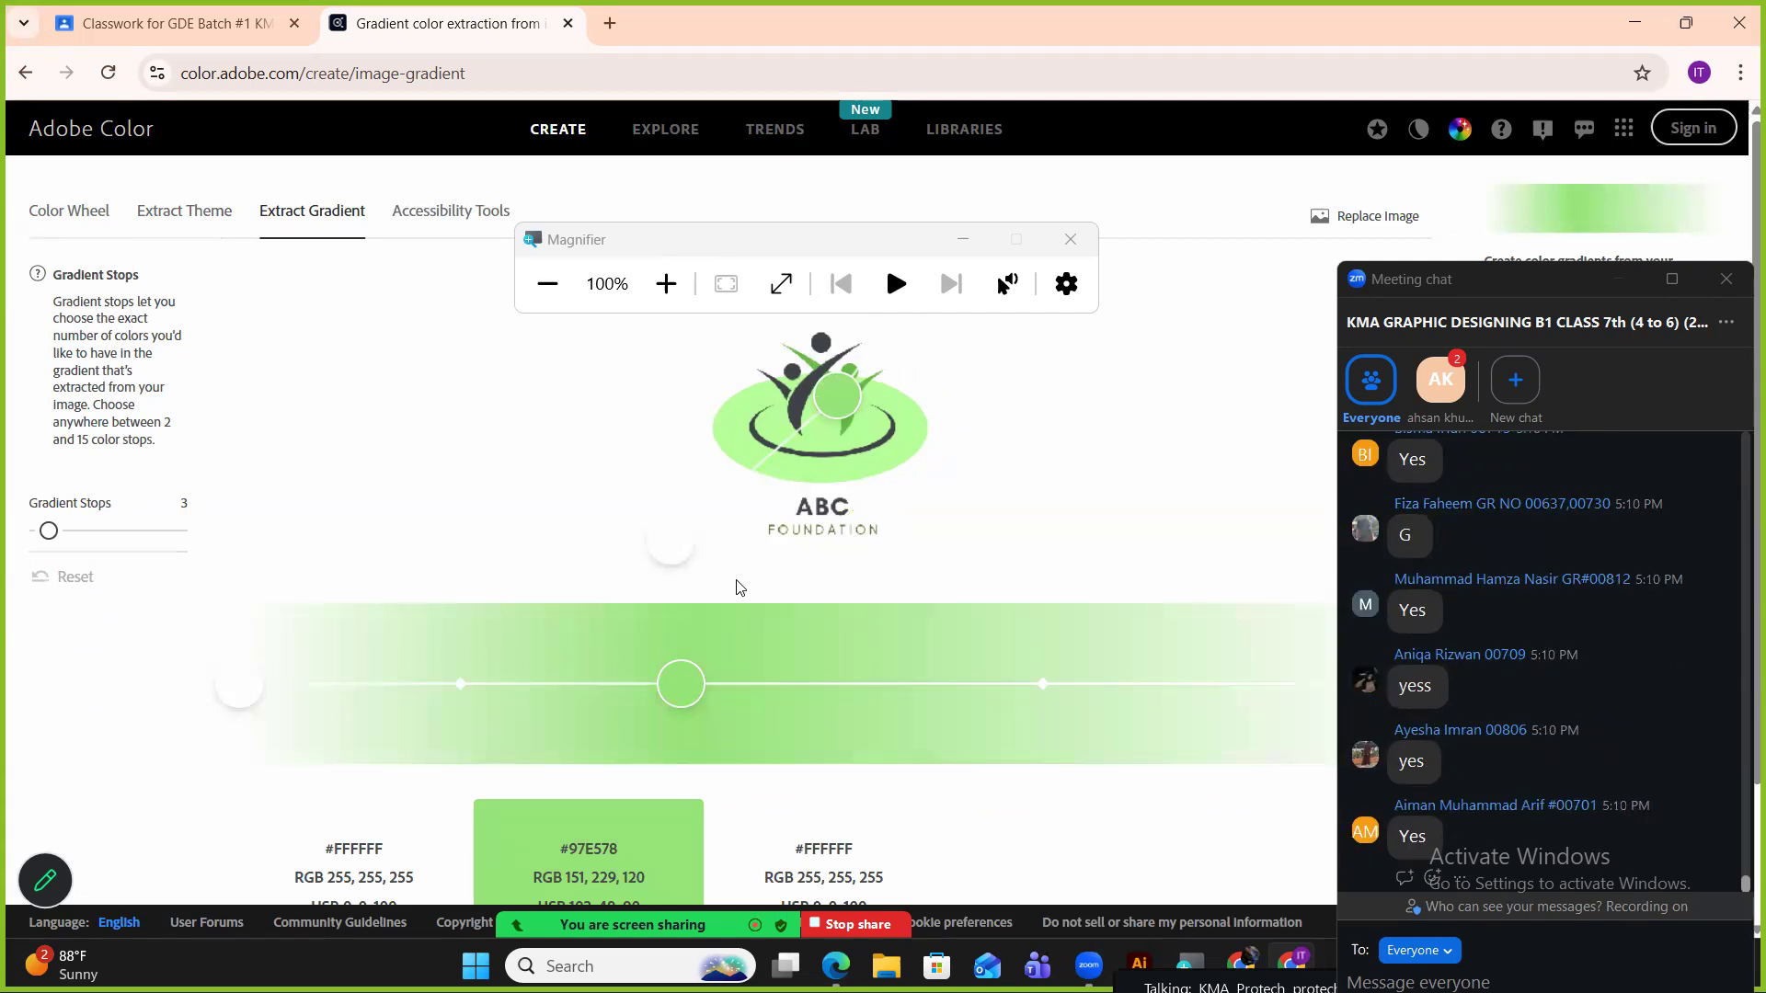
scroll(930, 520, down, 1)
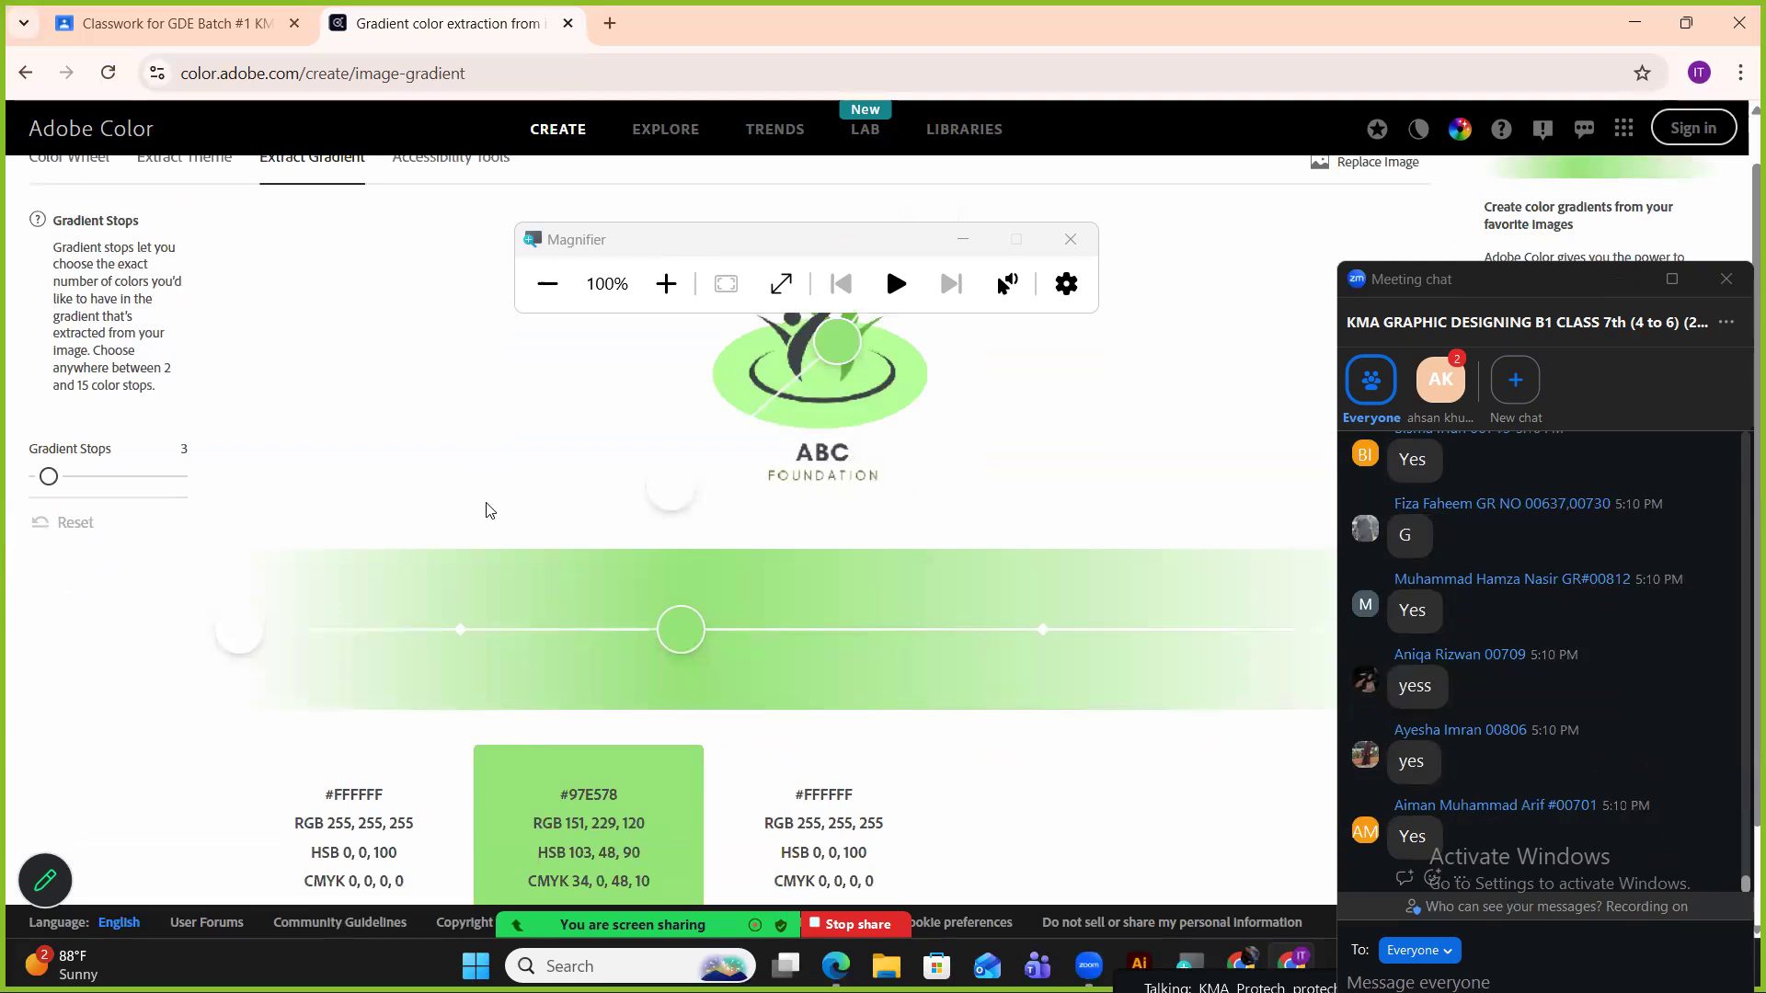
scroll(961, 722, down, 2)
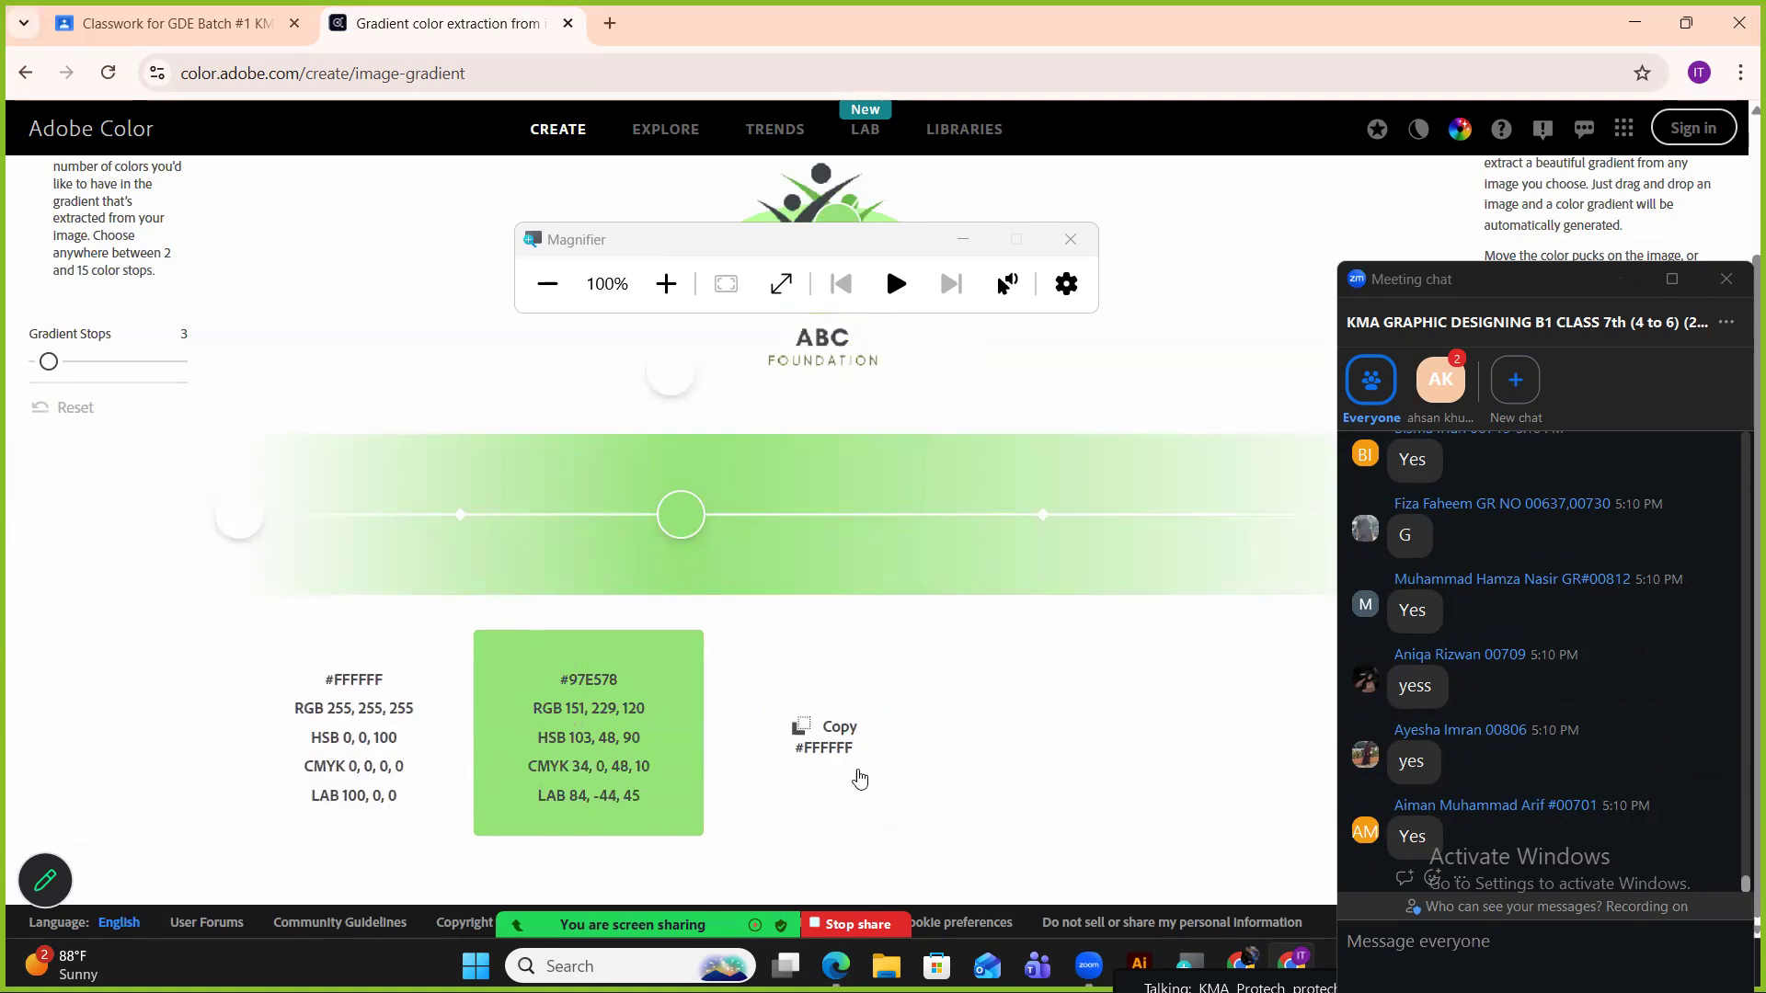
scroll(702, 681, up, 3)
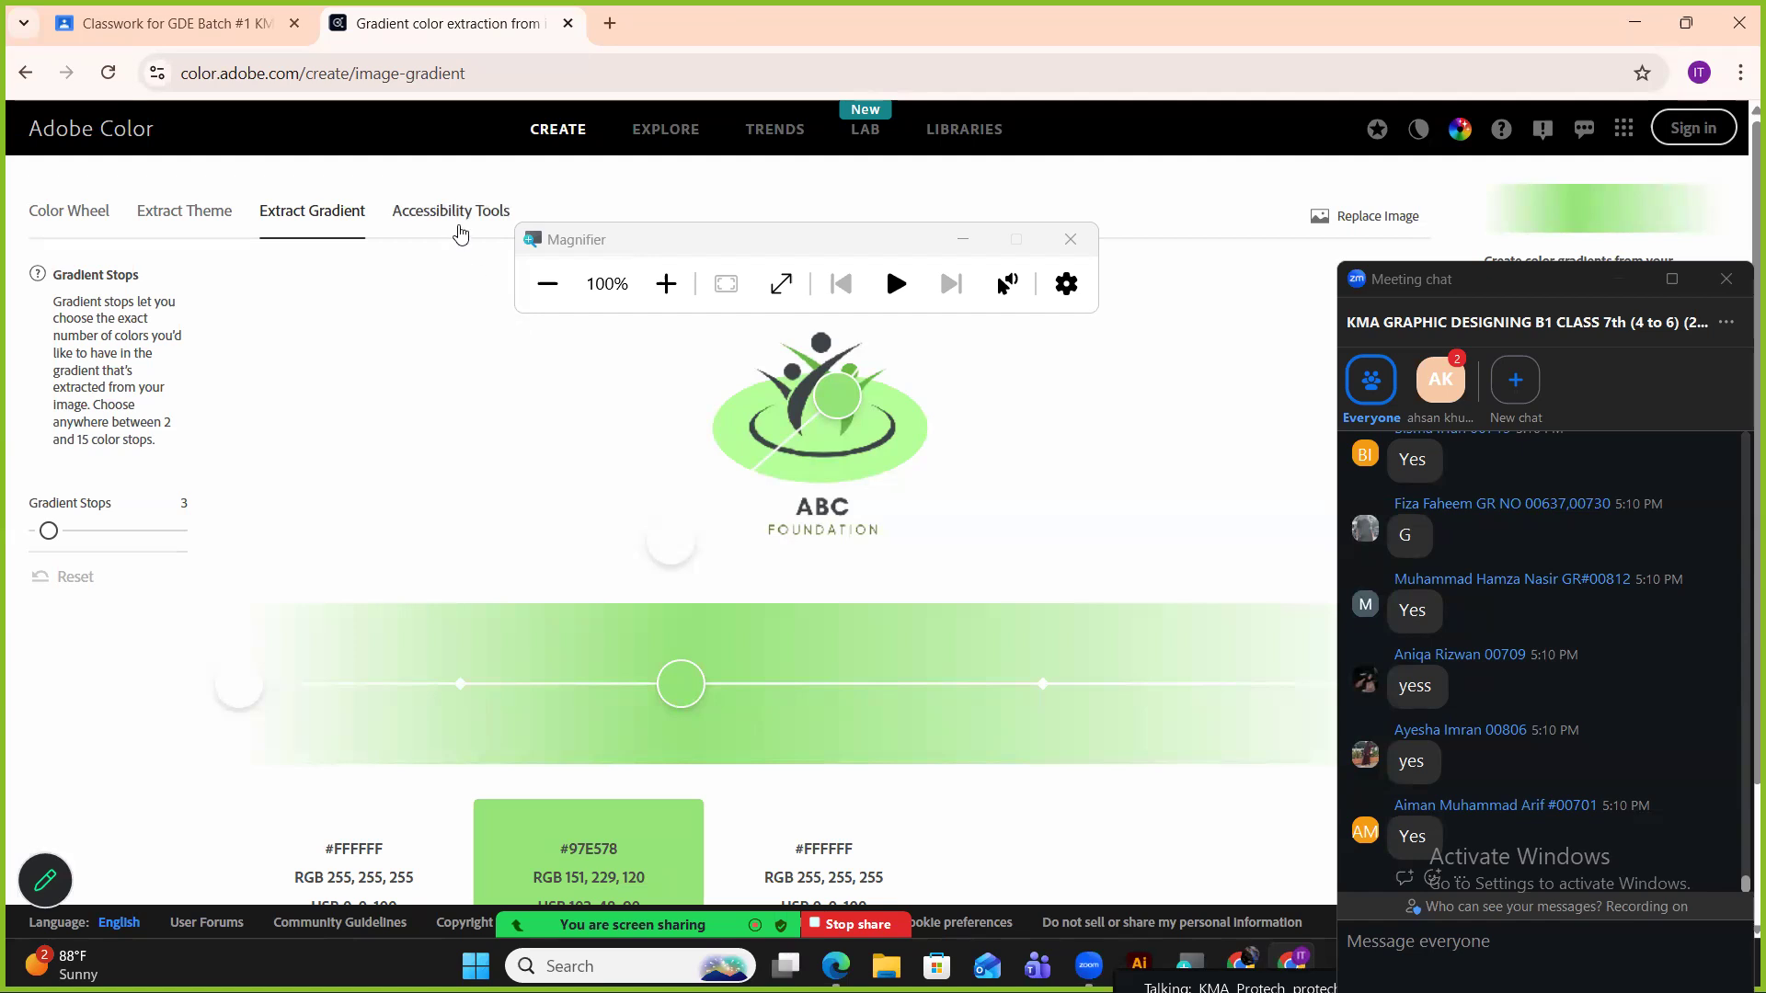
Open the Accessibility Tools page and look over the Contrast Checker and its previews.
click(459, 211)
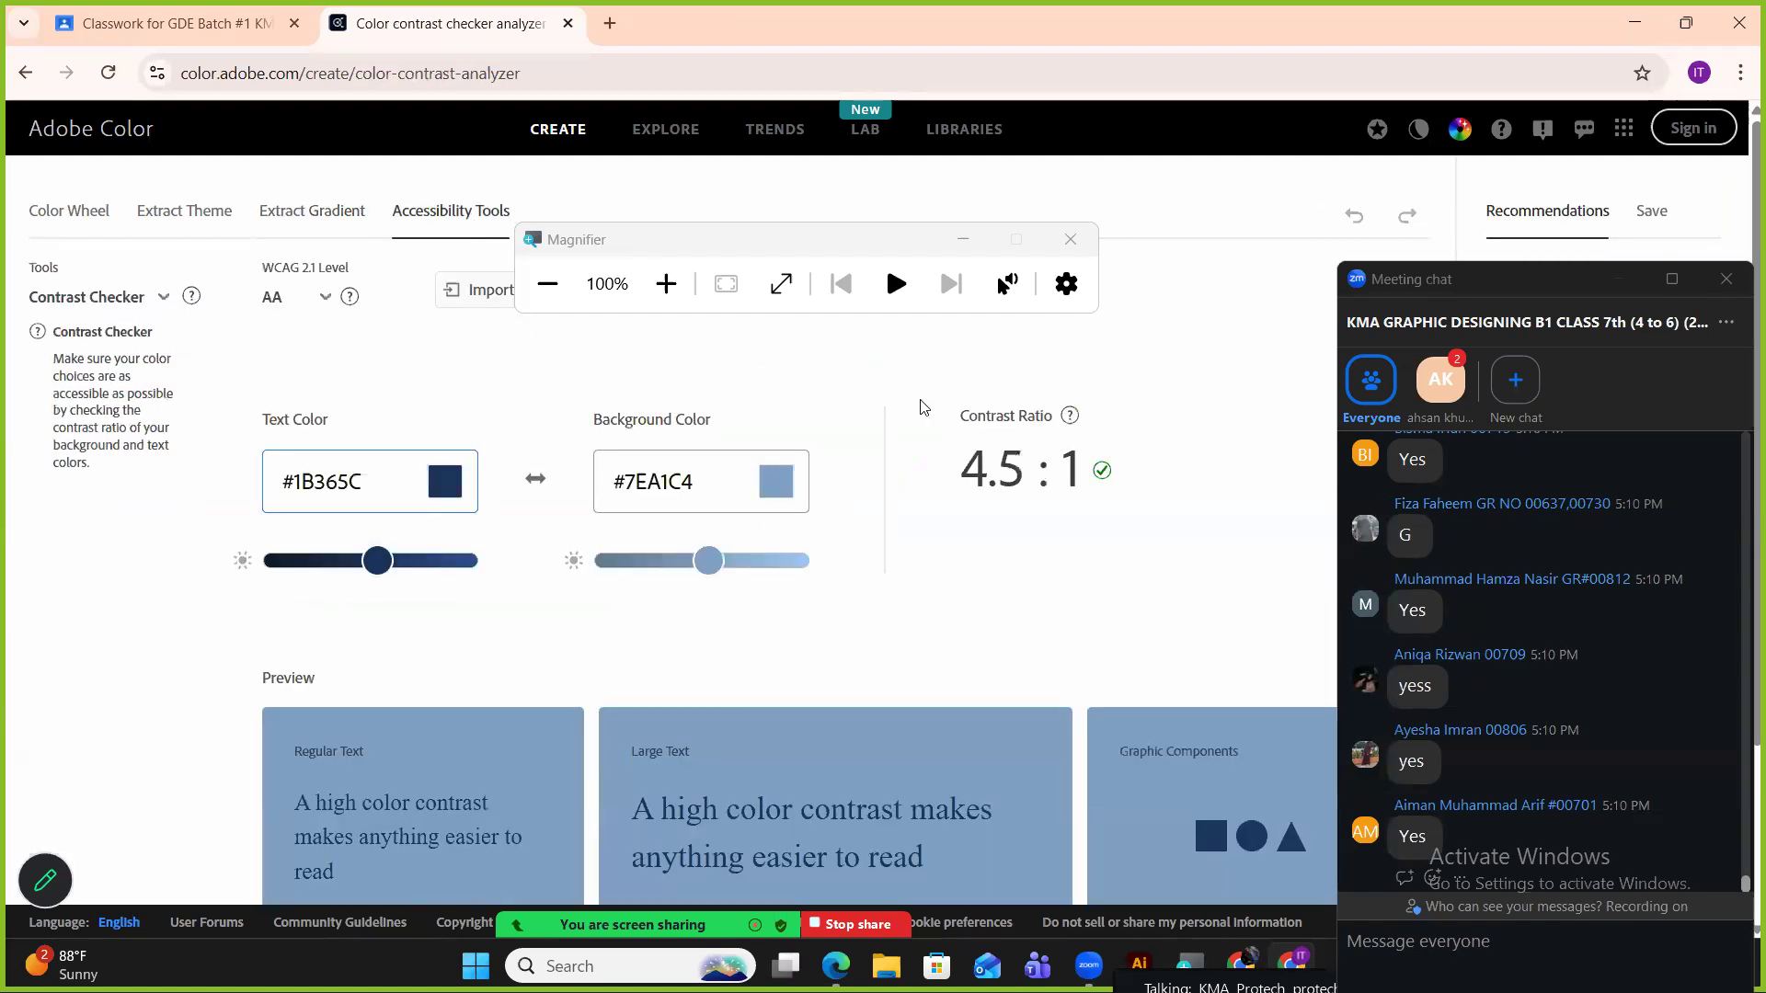
scroll(890, 408, down, 2)
scroll(890, 408, up, 2)
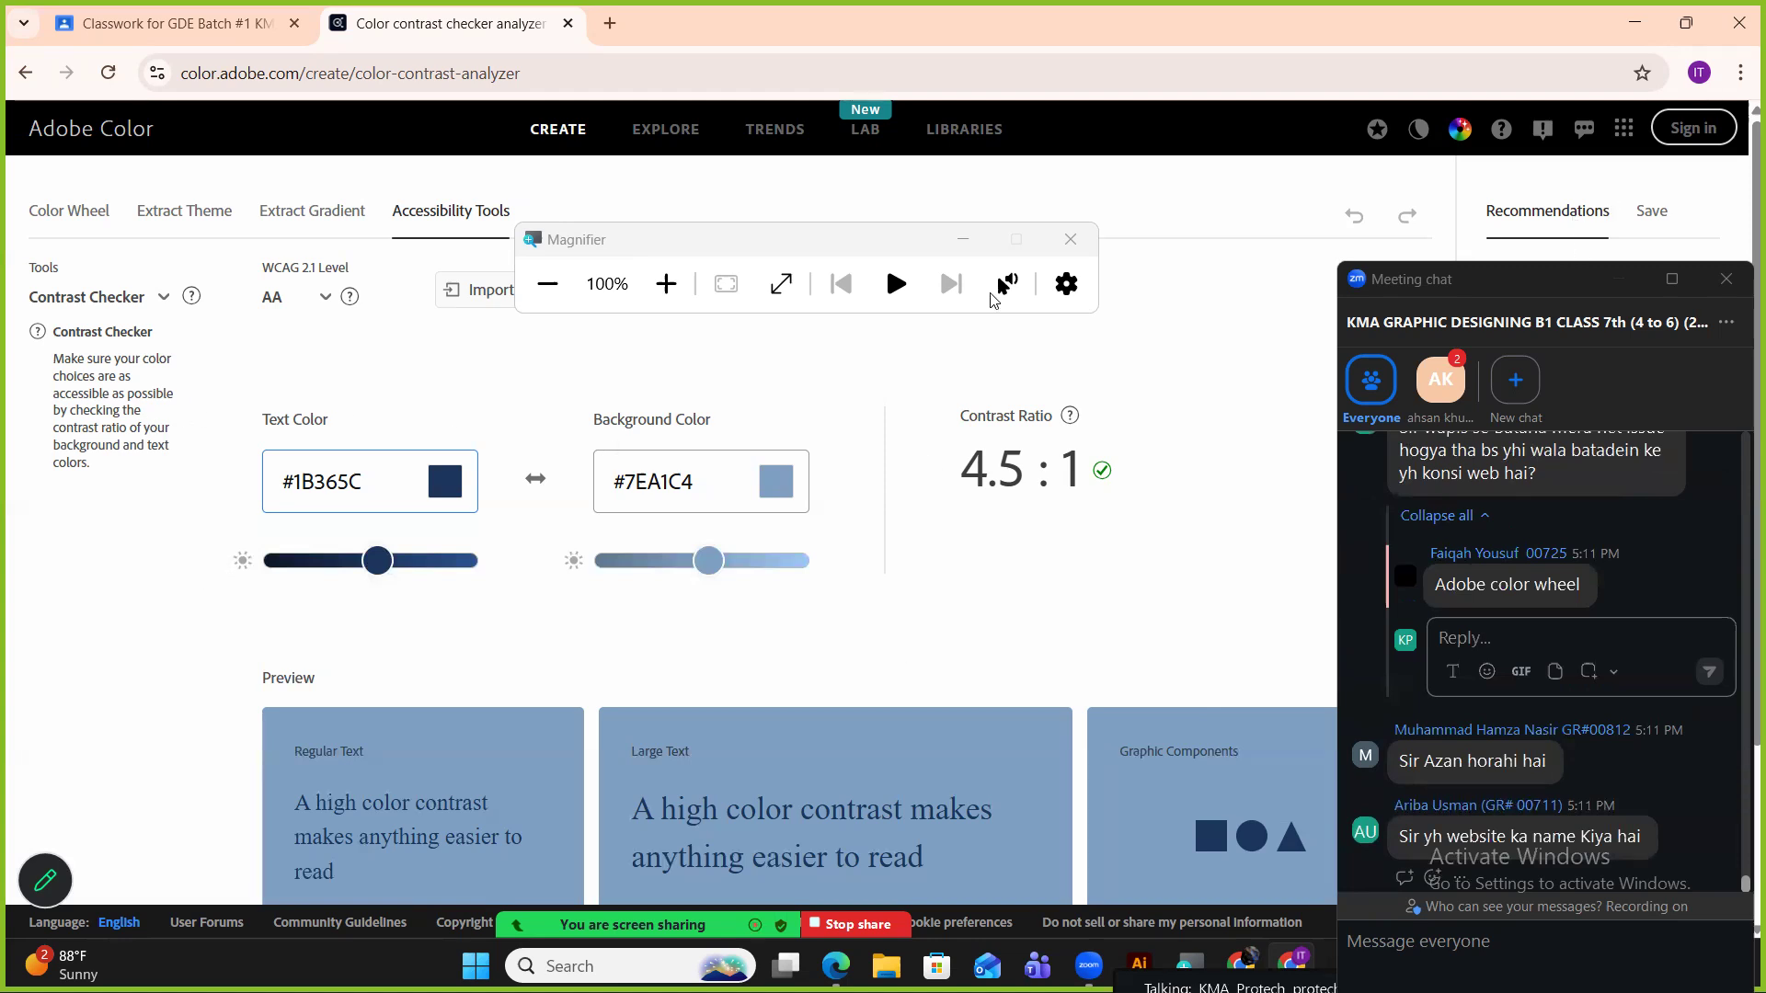
Move the meeting chat window away from the Contrast Checker's recommendations to uncover them.
double_click(1136, 612)
key(alt+Tab)
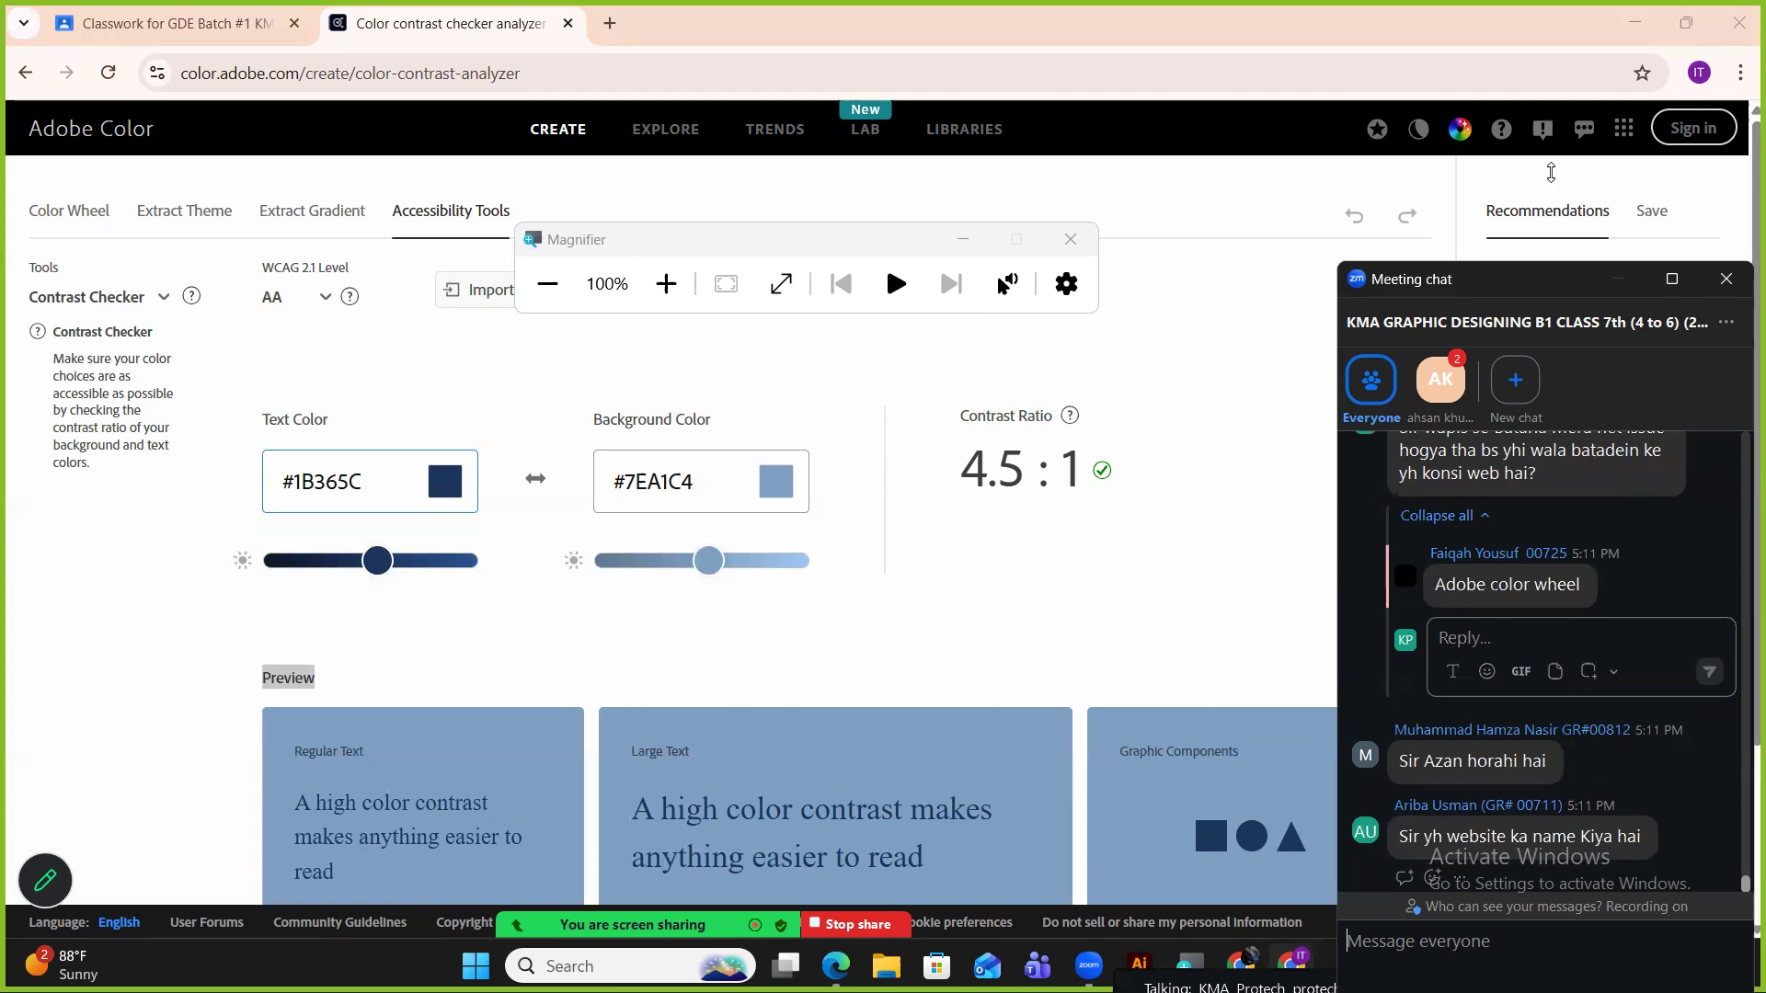
drag(1472, 279, 842, 877)
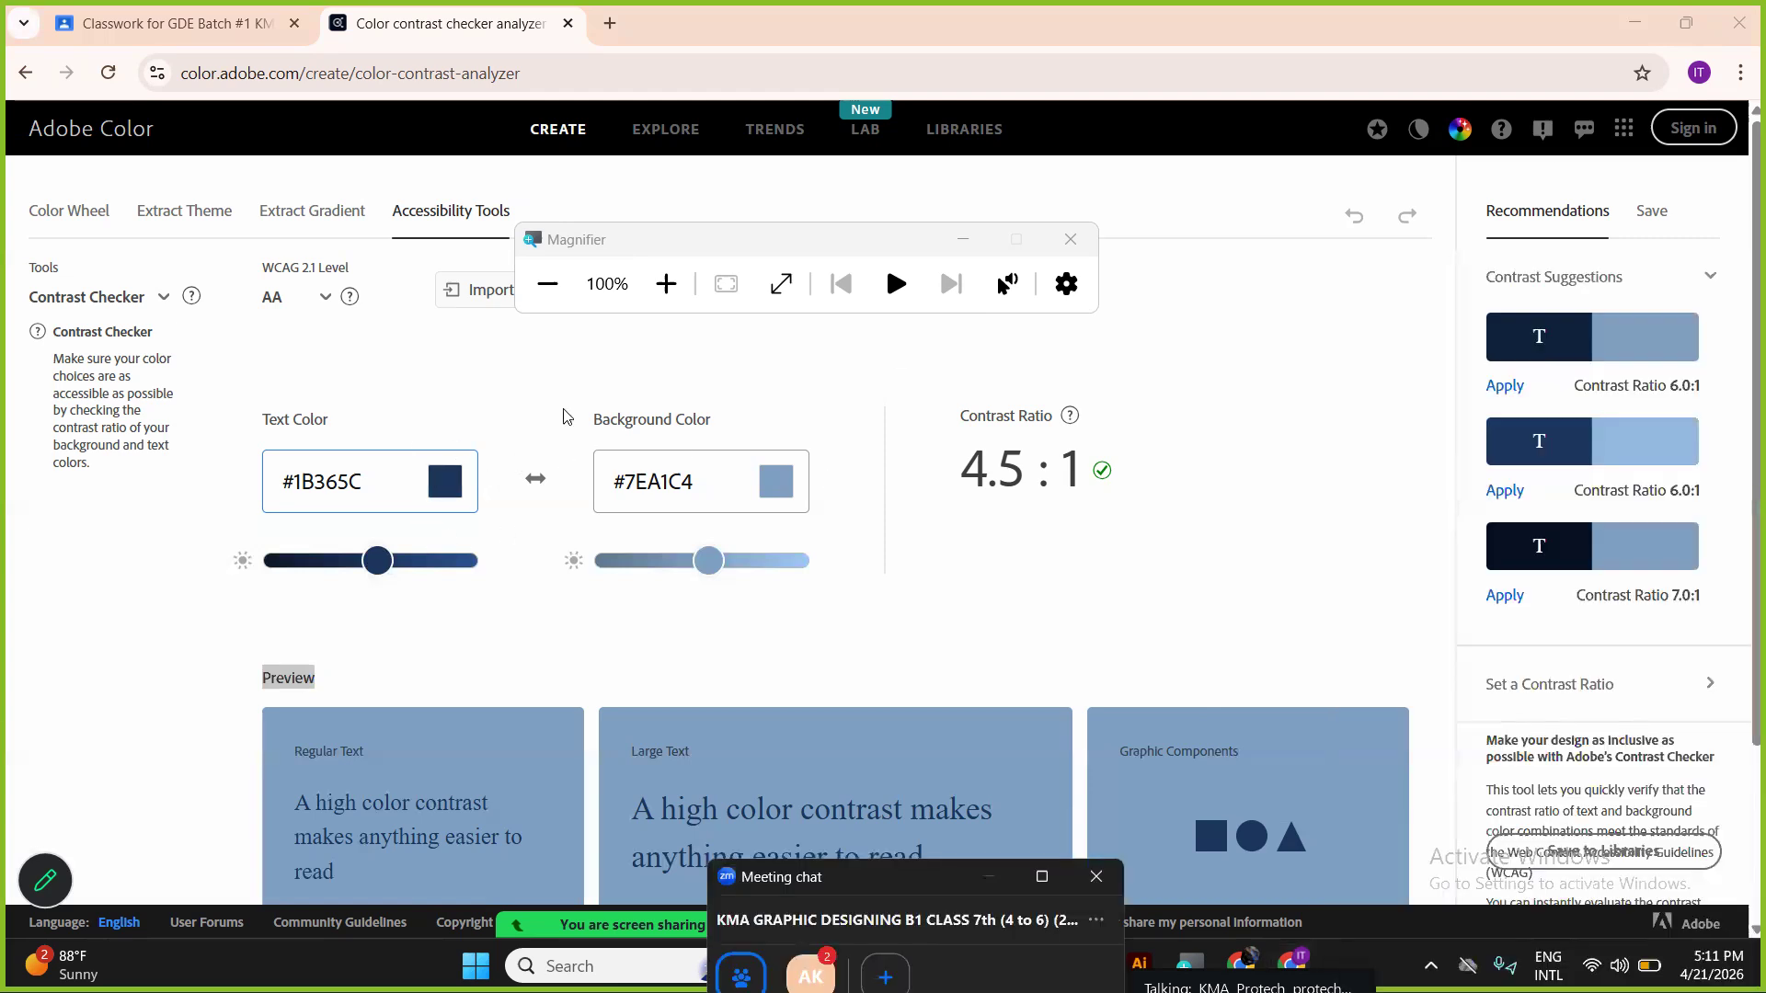
Set the Contrast Checker's background color to bright green #81FF01 and its text color to orange #FFA50C.
click(776, 483)
drag(941, 602, 861, 490)
click(448, 432)
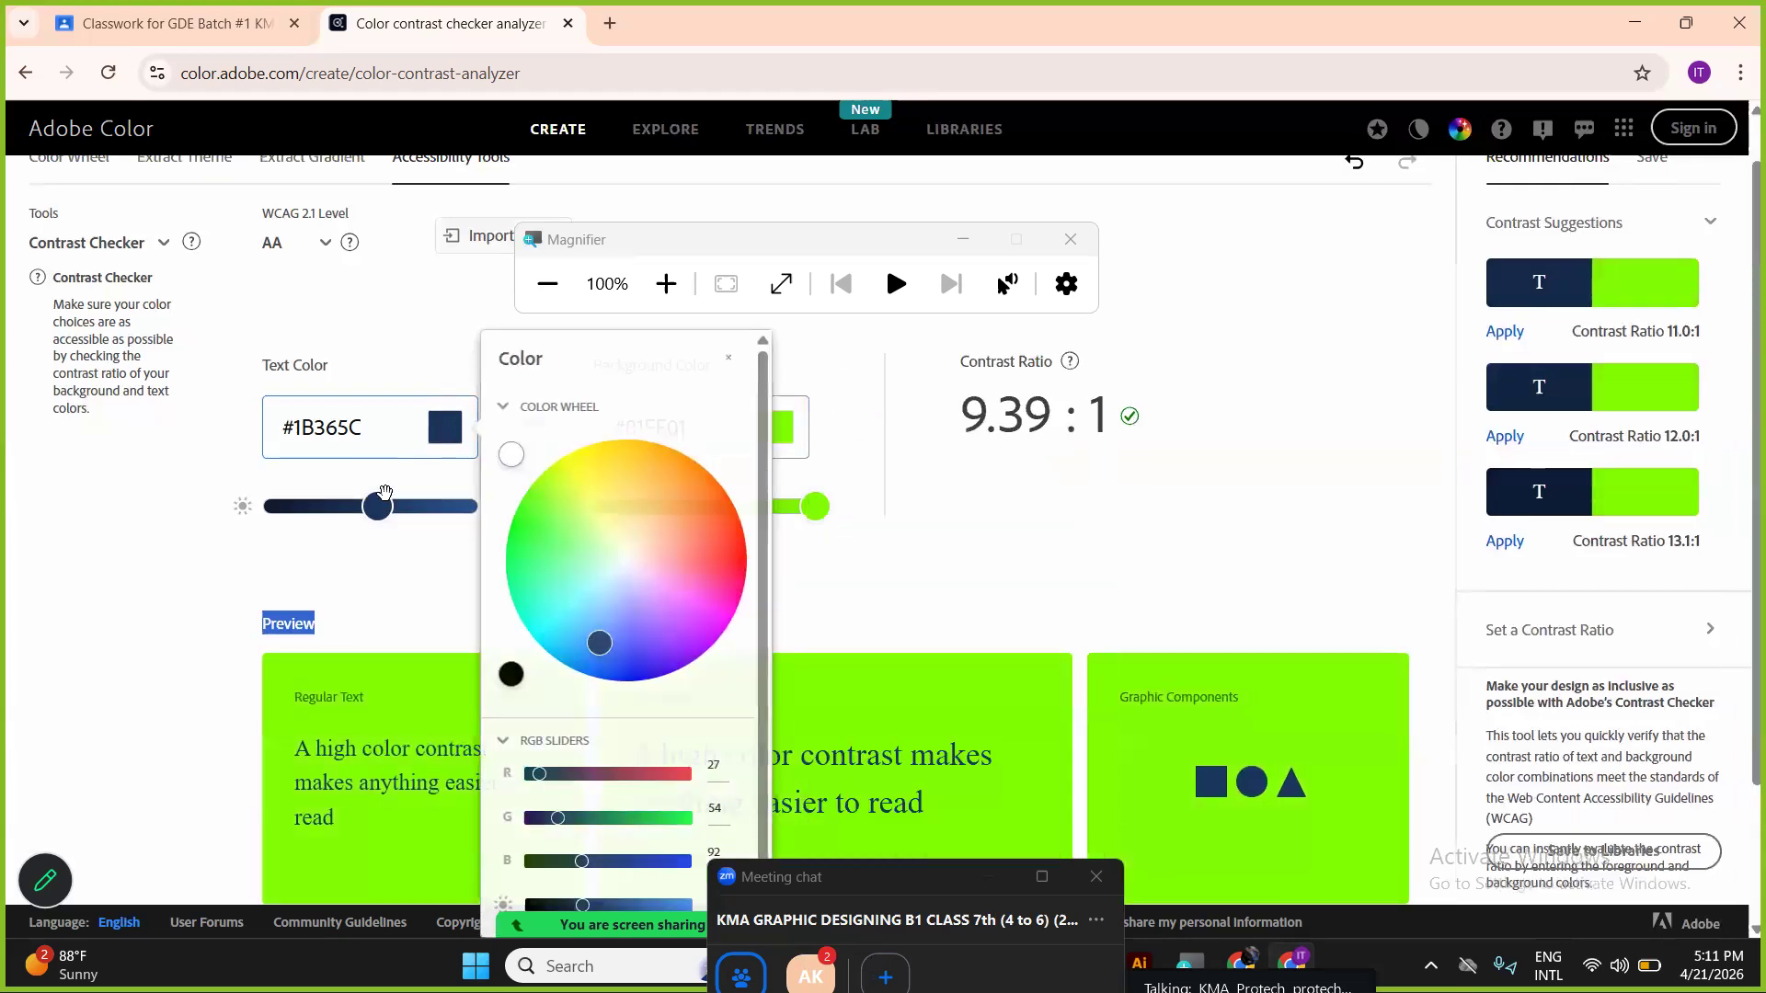
drag(619, 555, 683, 471)
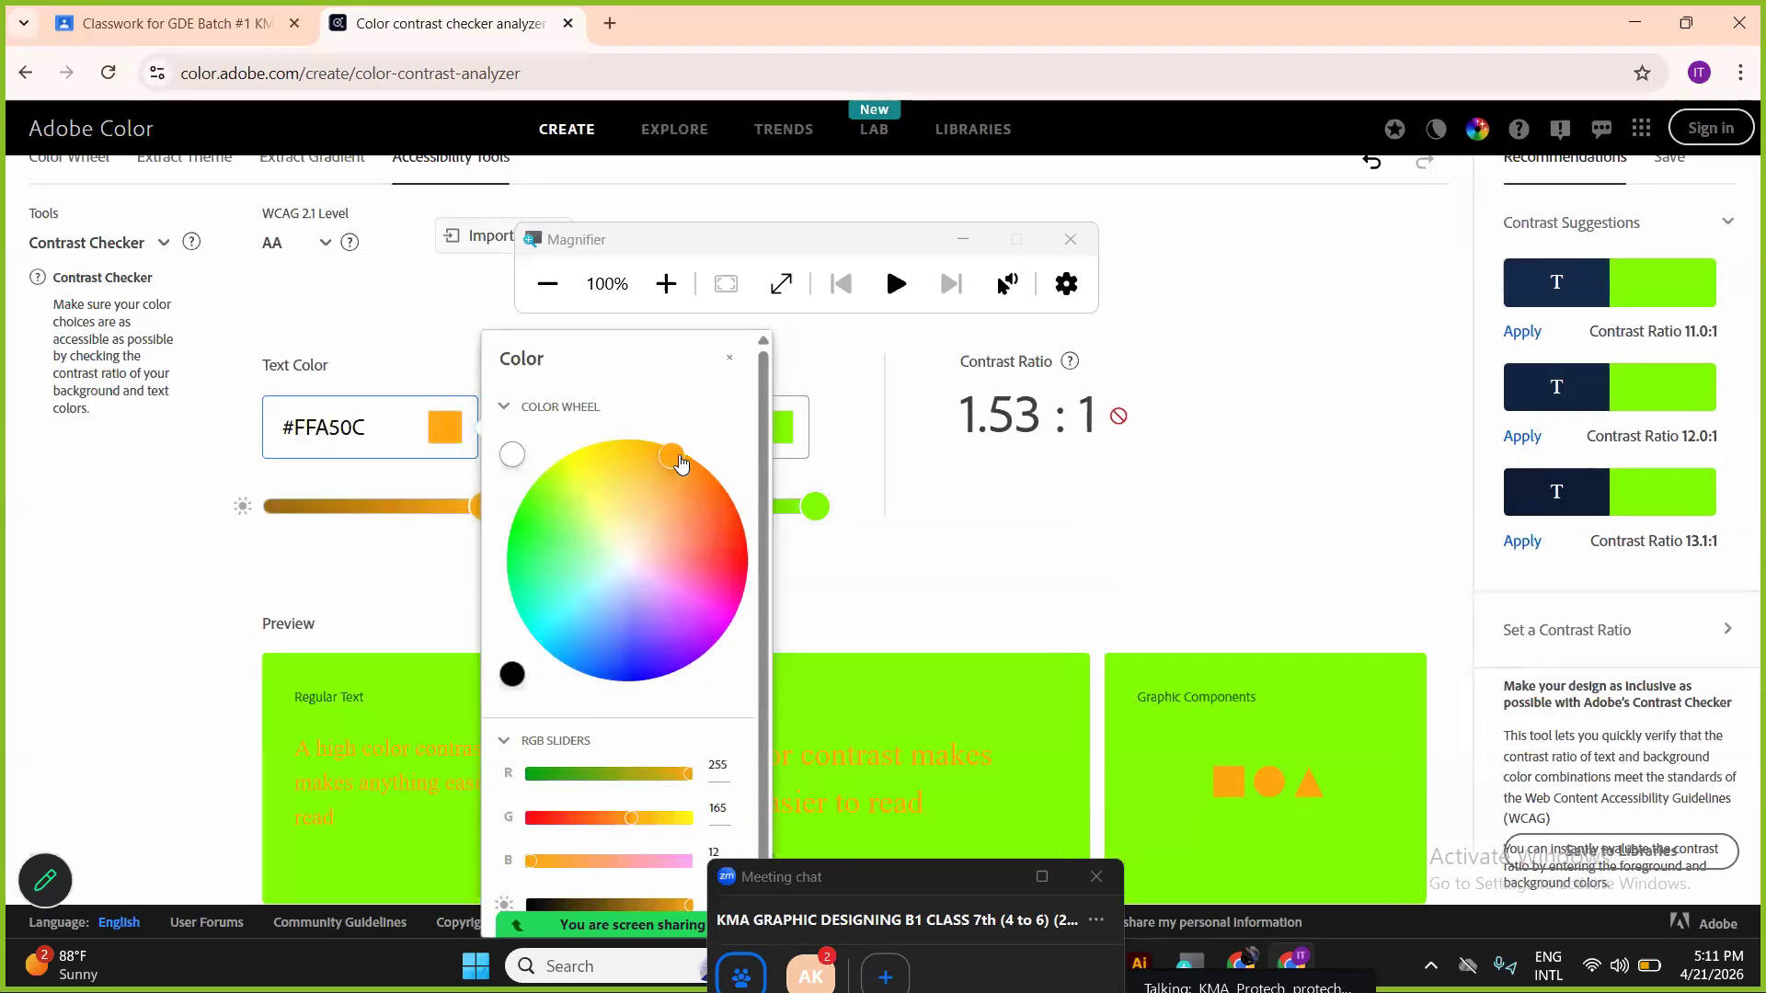
click(901, 546)
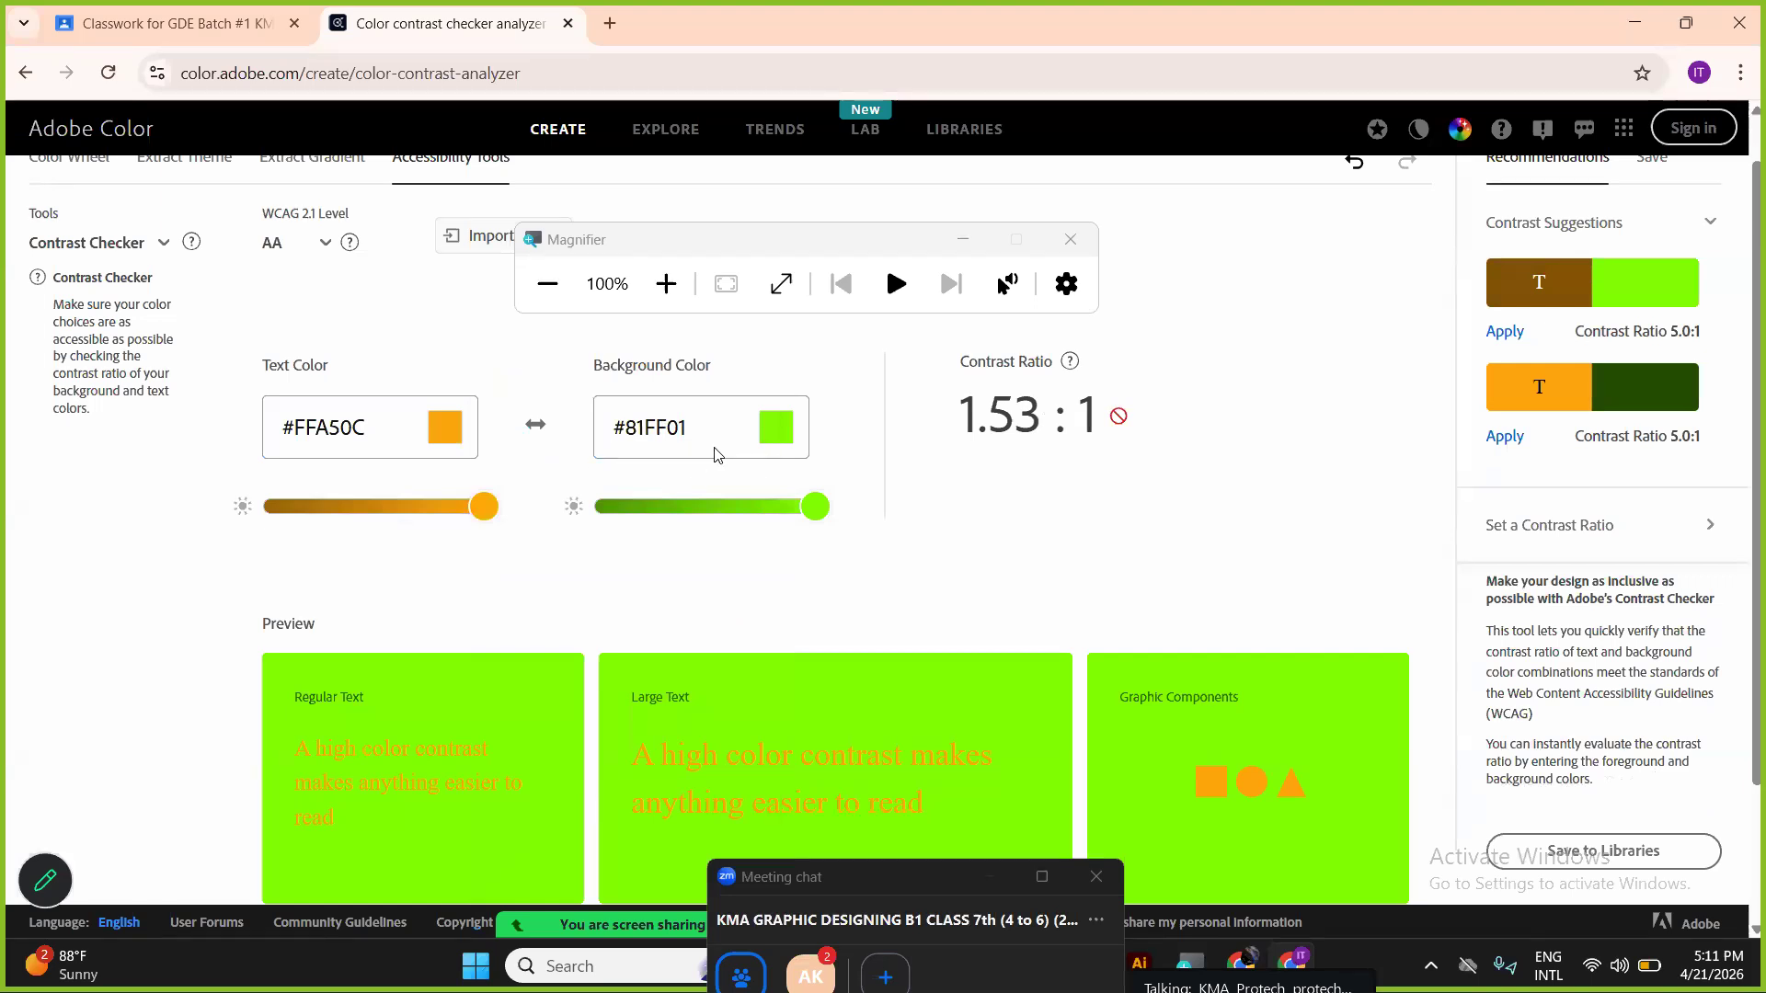
Magnify the orange-on-green previews to 200% and examine the contrast results for regular and large text.
scroll(716, 454, down, 2)
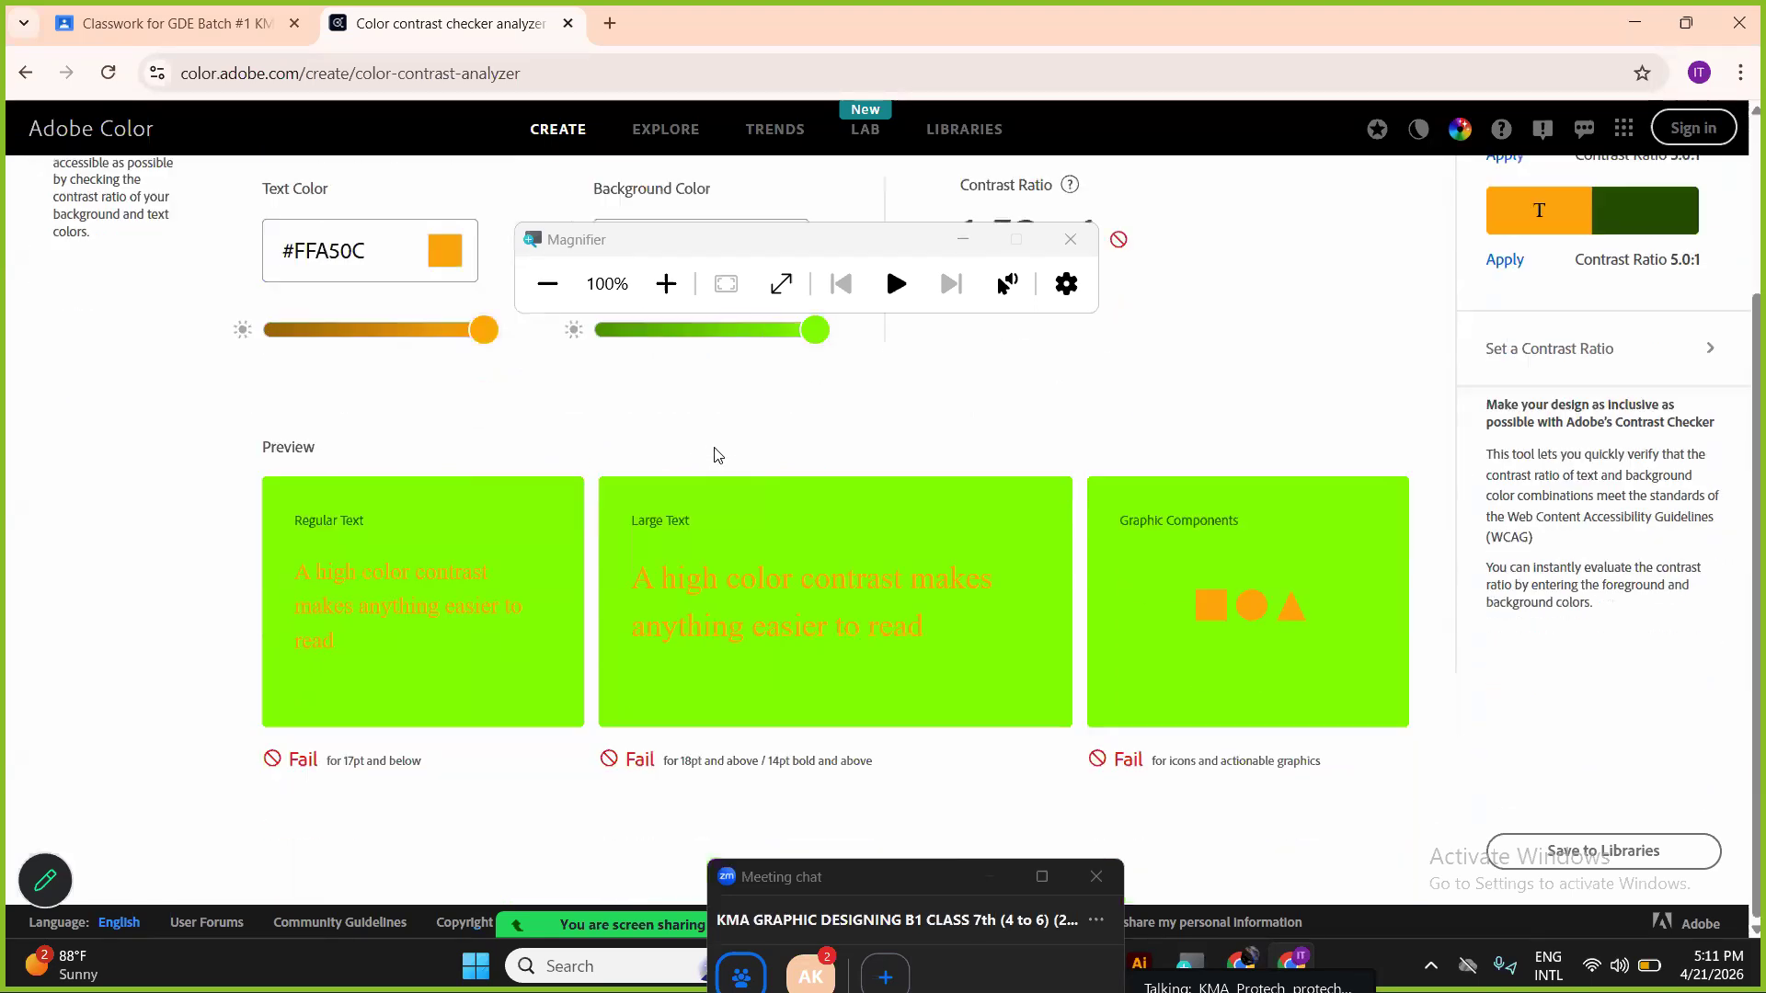
click(664, 290)
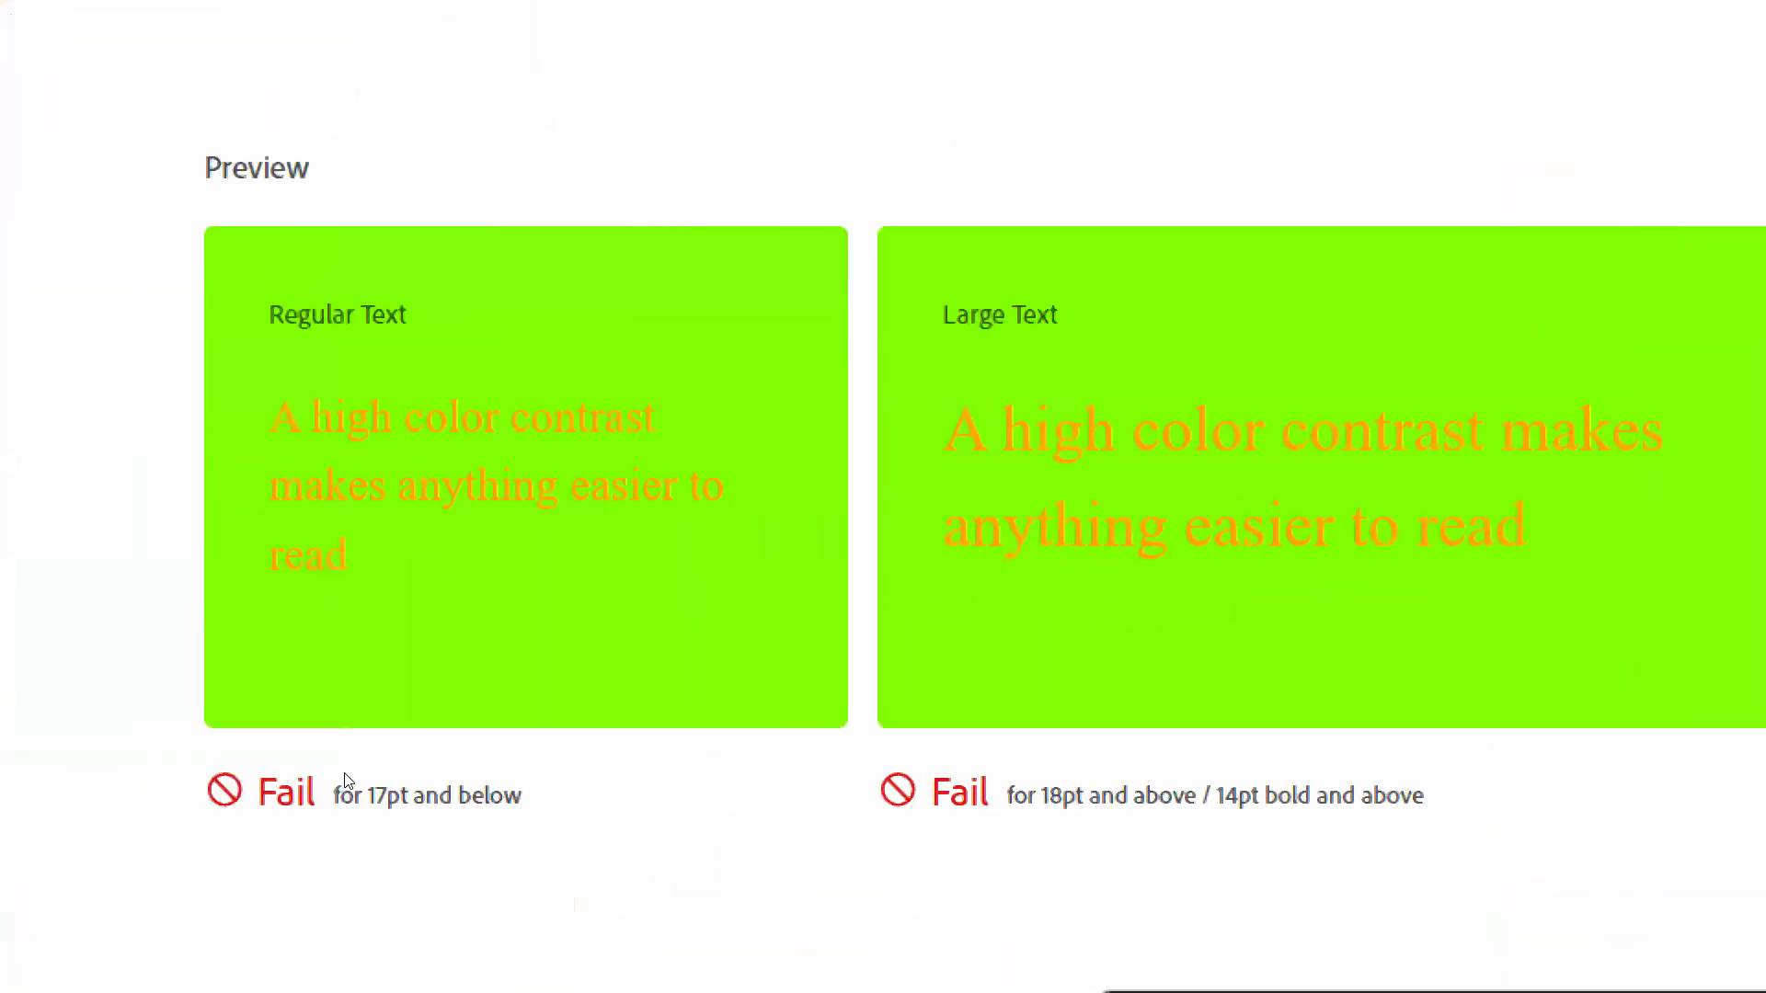
double_click(371, 759)
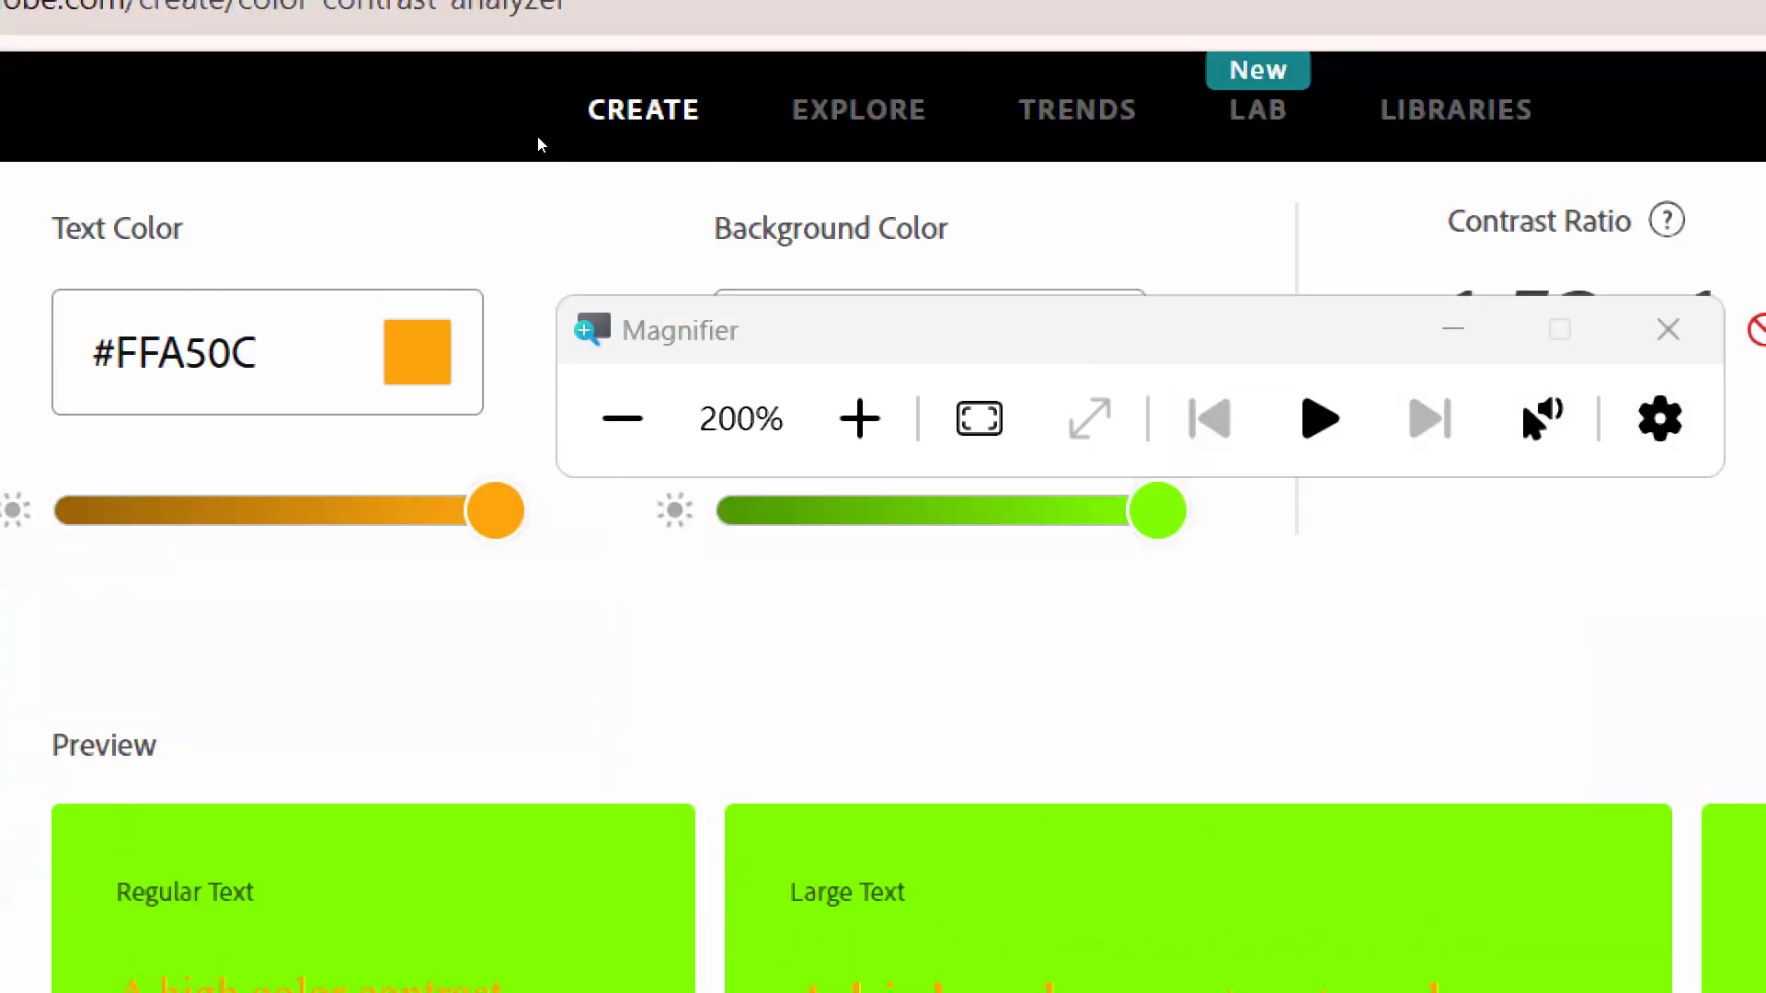
Set the Contrast Checker's text color to #FFFFFF and darken the background color to a deep green.
click(460, 296)
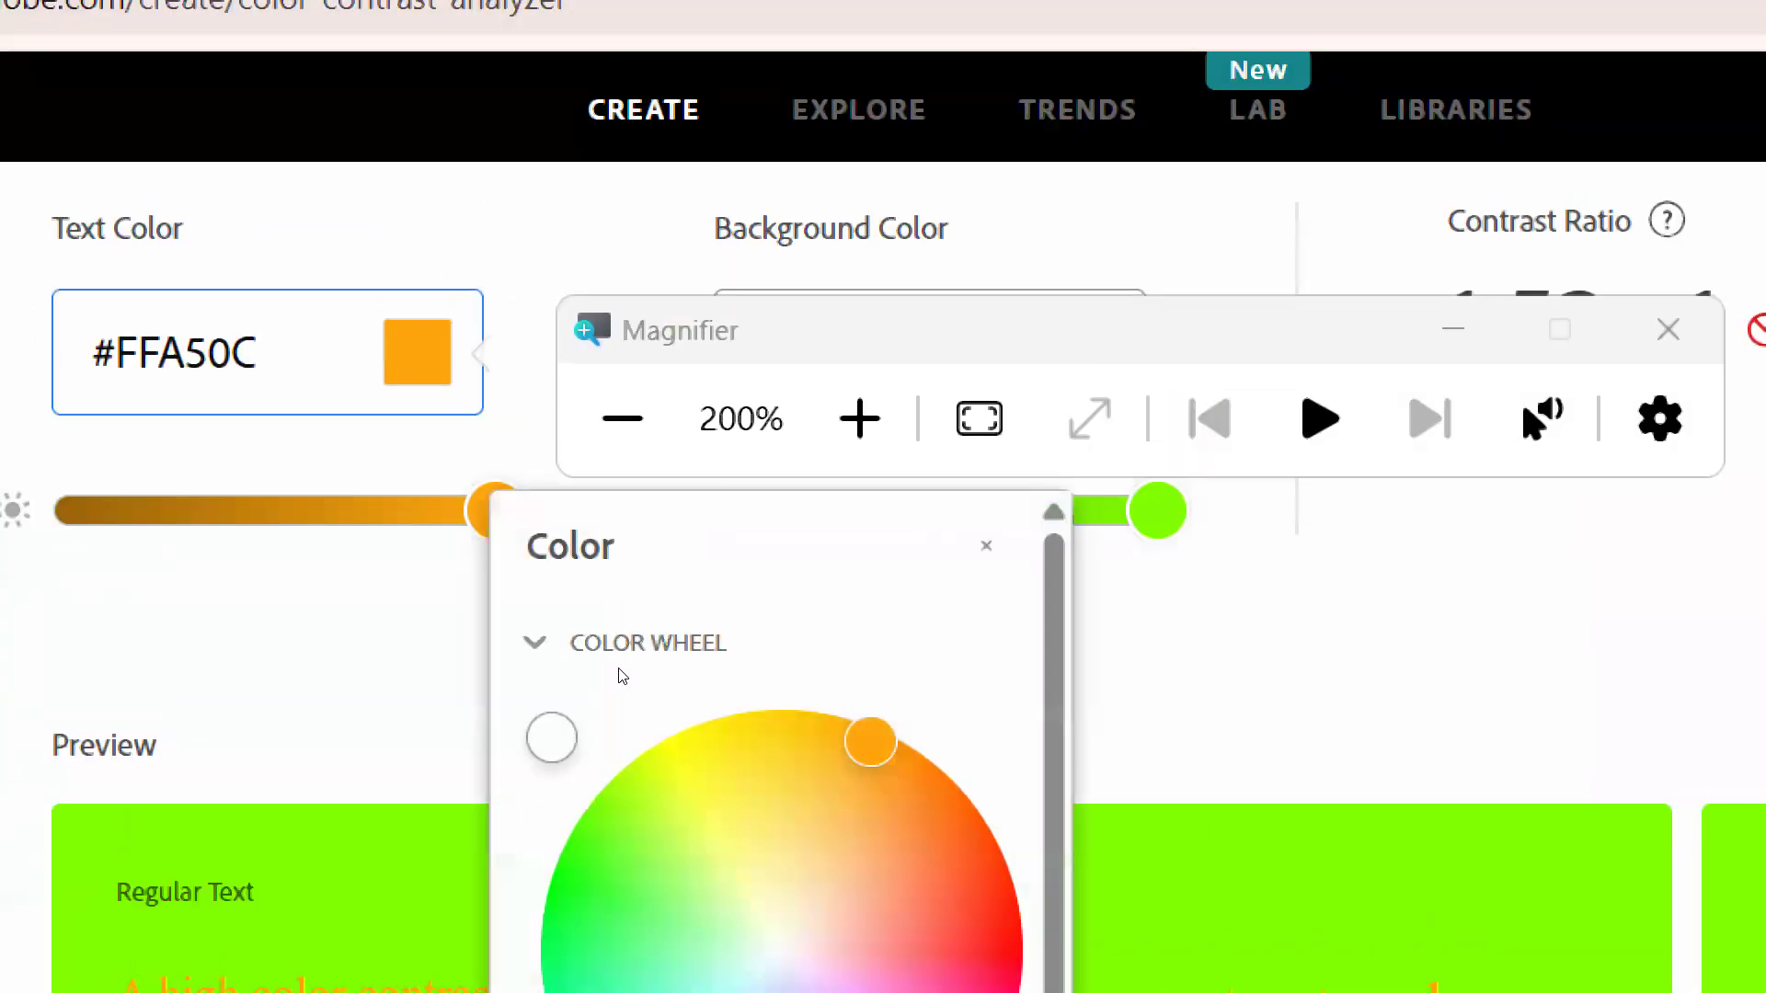
text(FFFFFF)
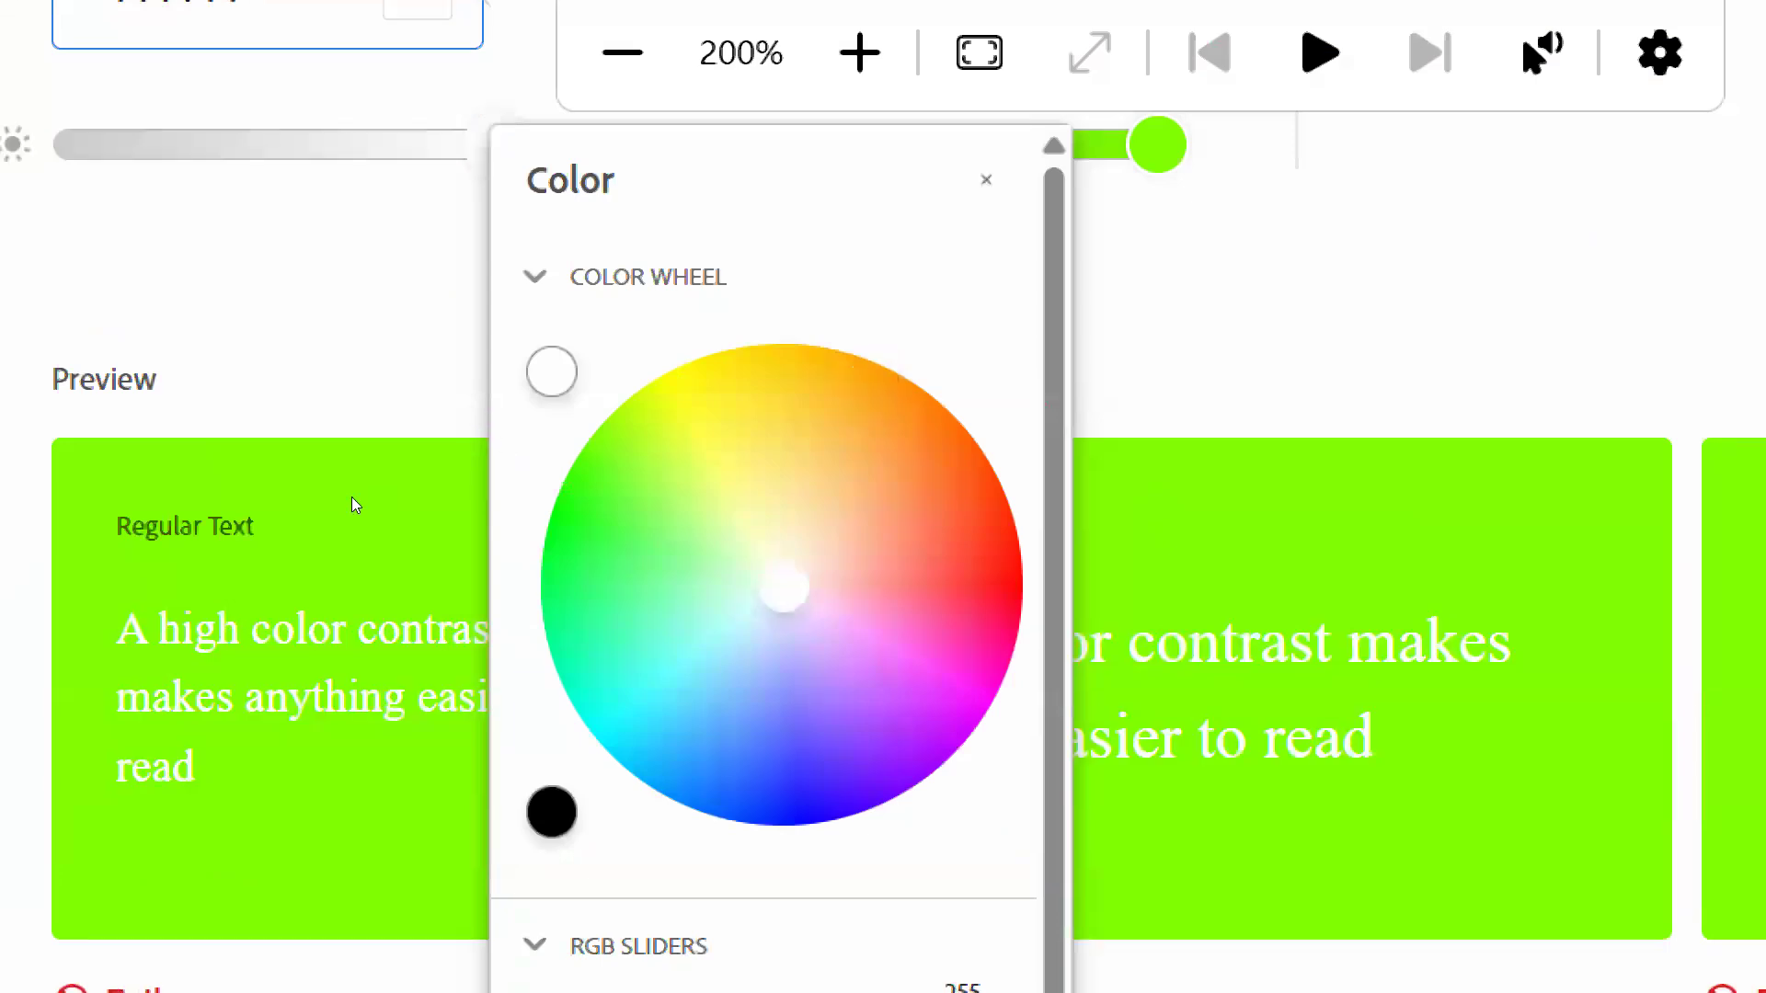
click(329, 506)
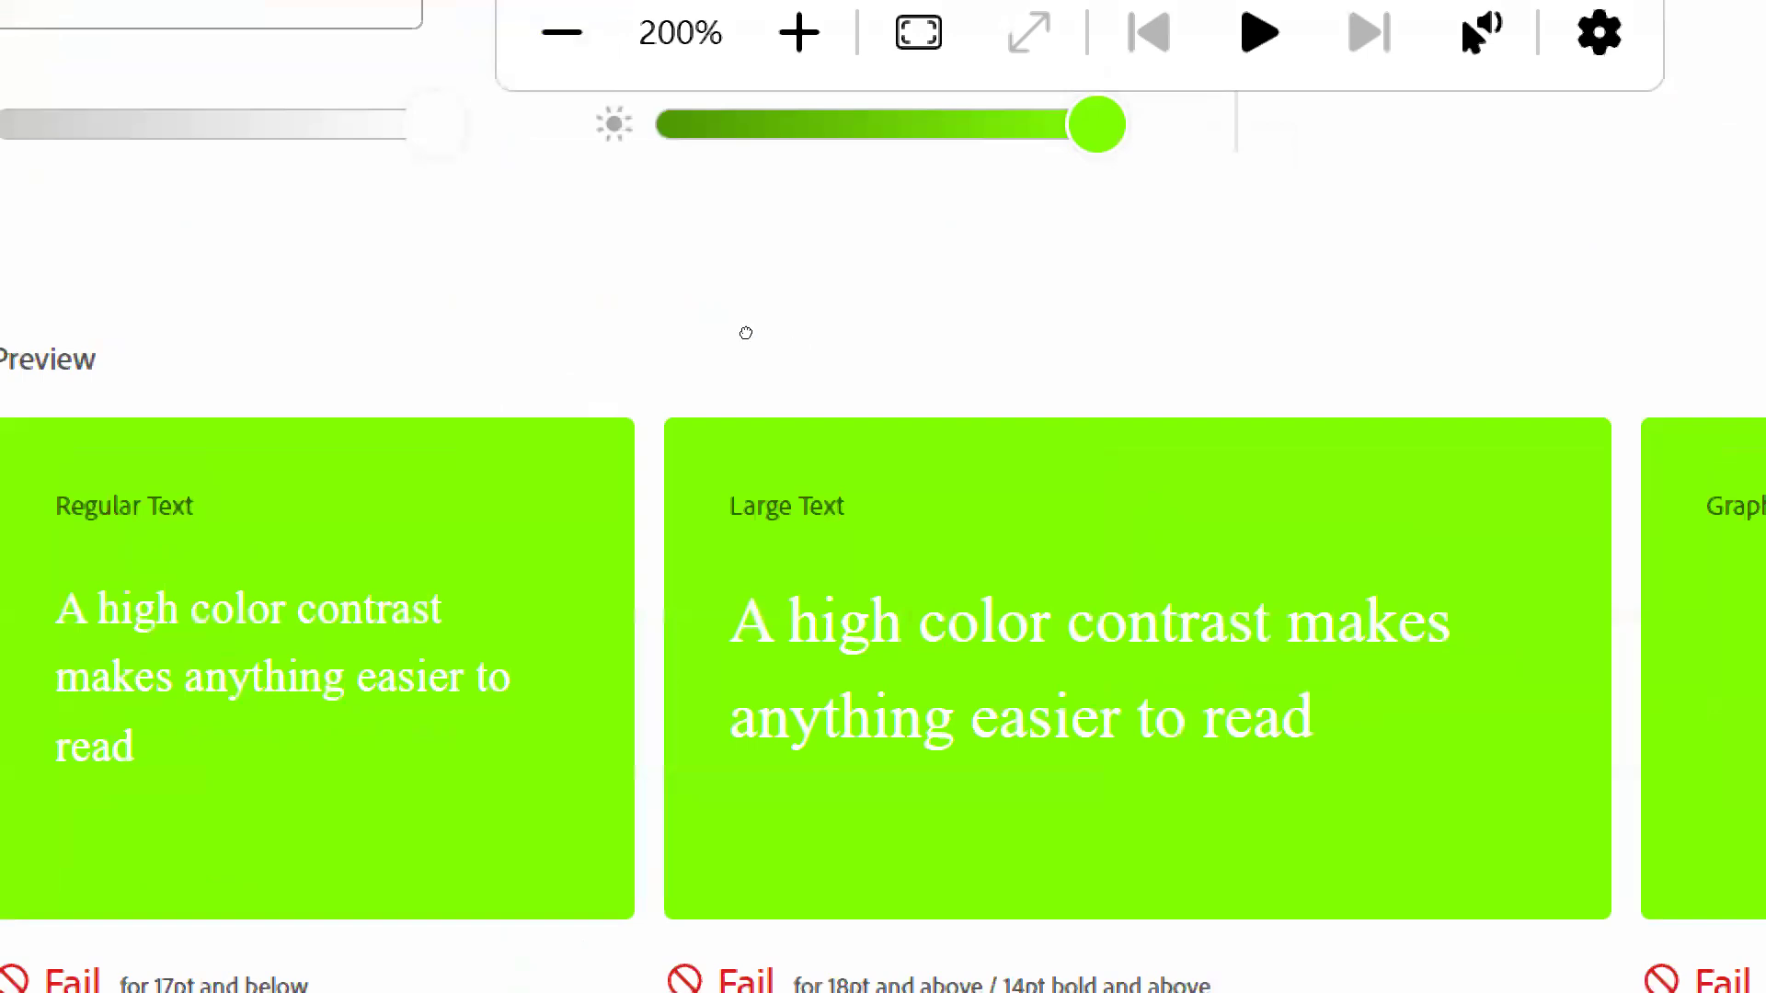
key(Page_Down)
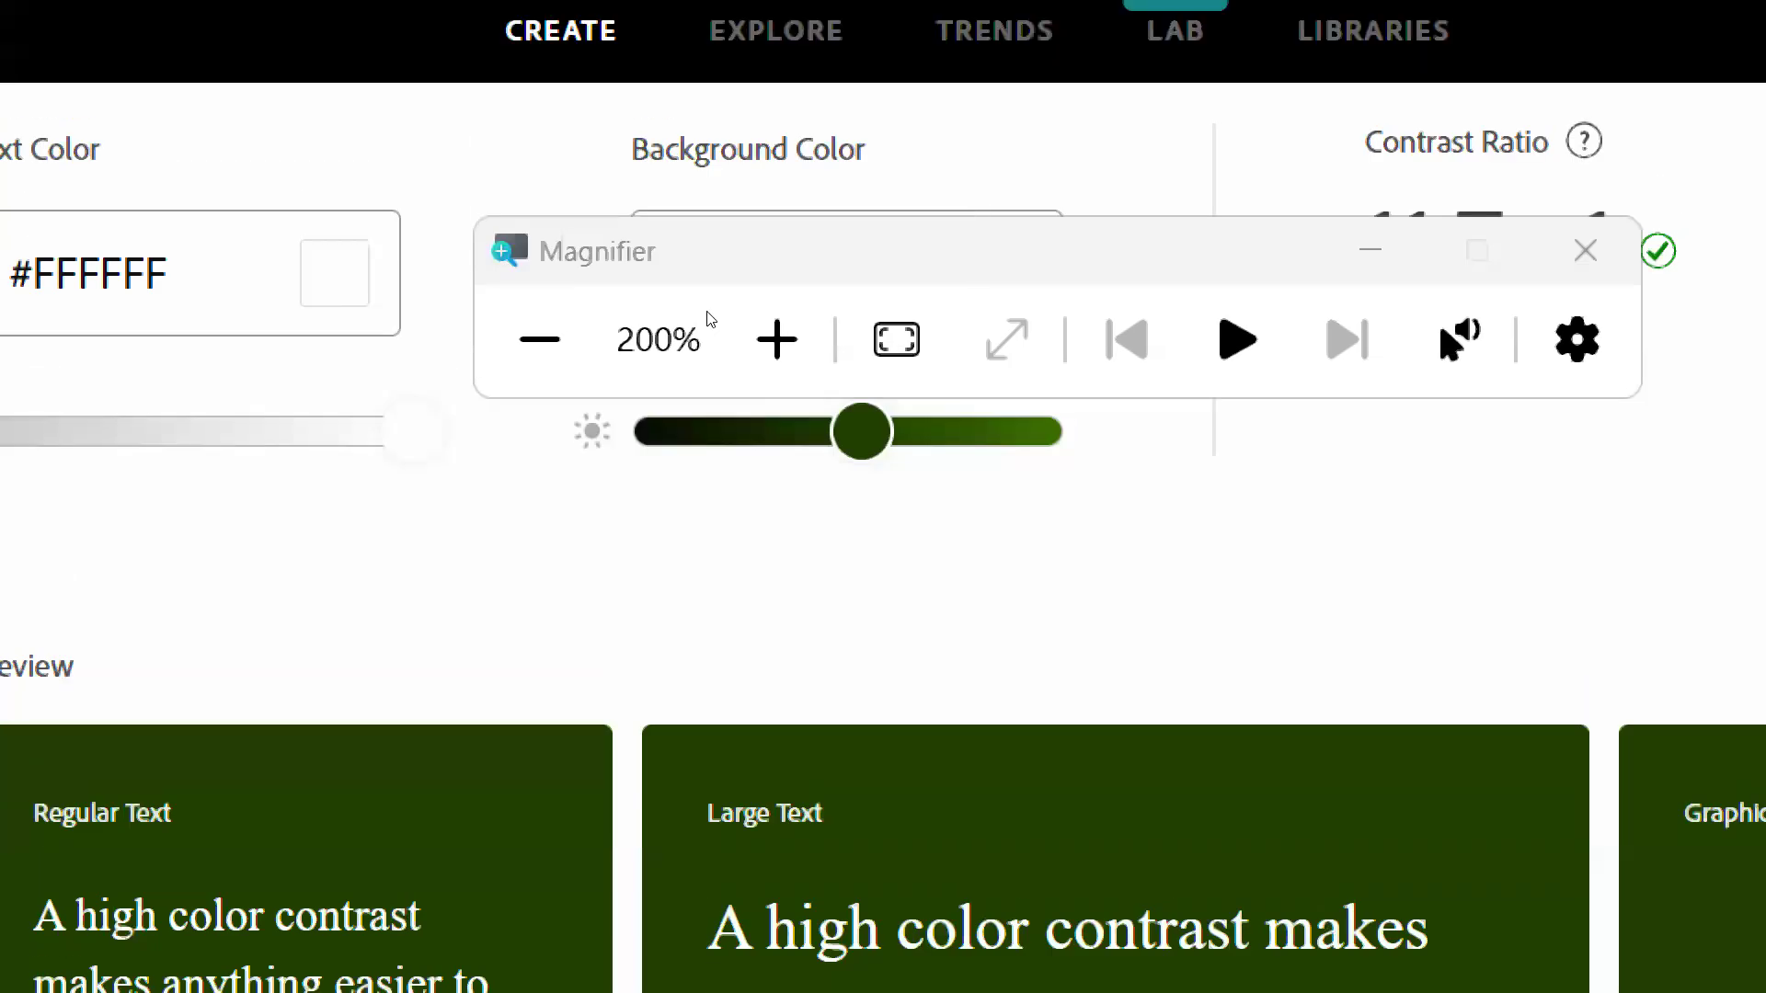
Reset the magnification to 100% and apply the suggested white-on-green color pair with the 5.0:1 contrast ratio.
click(548, 292)
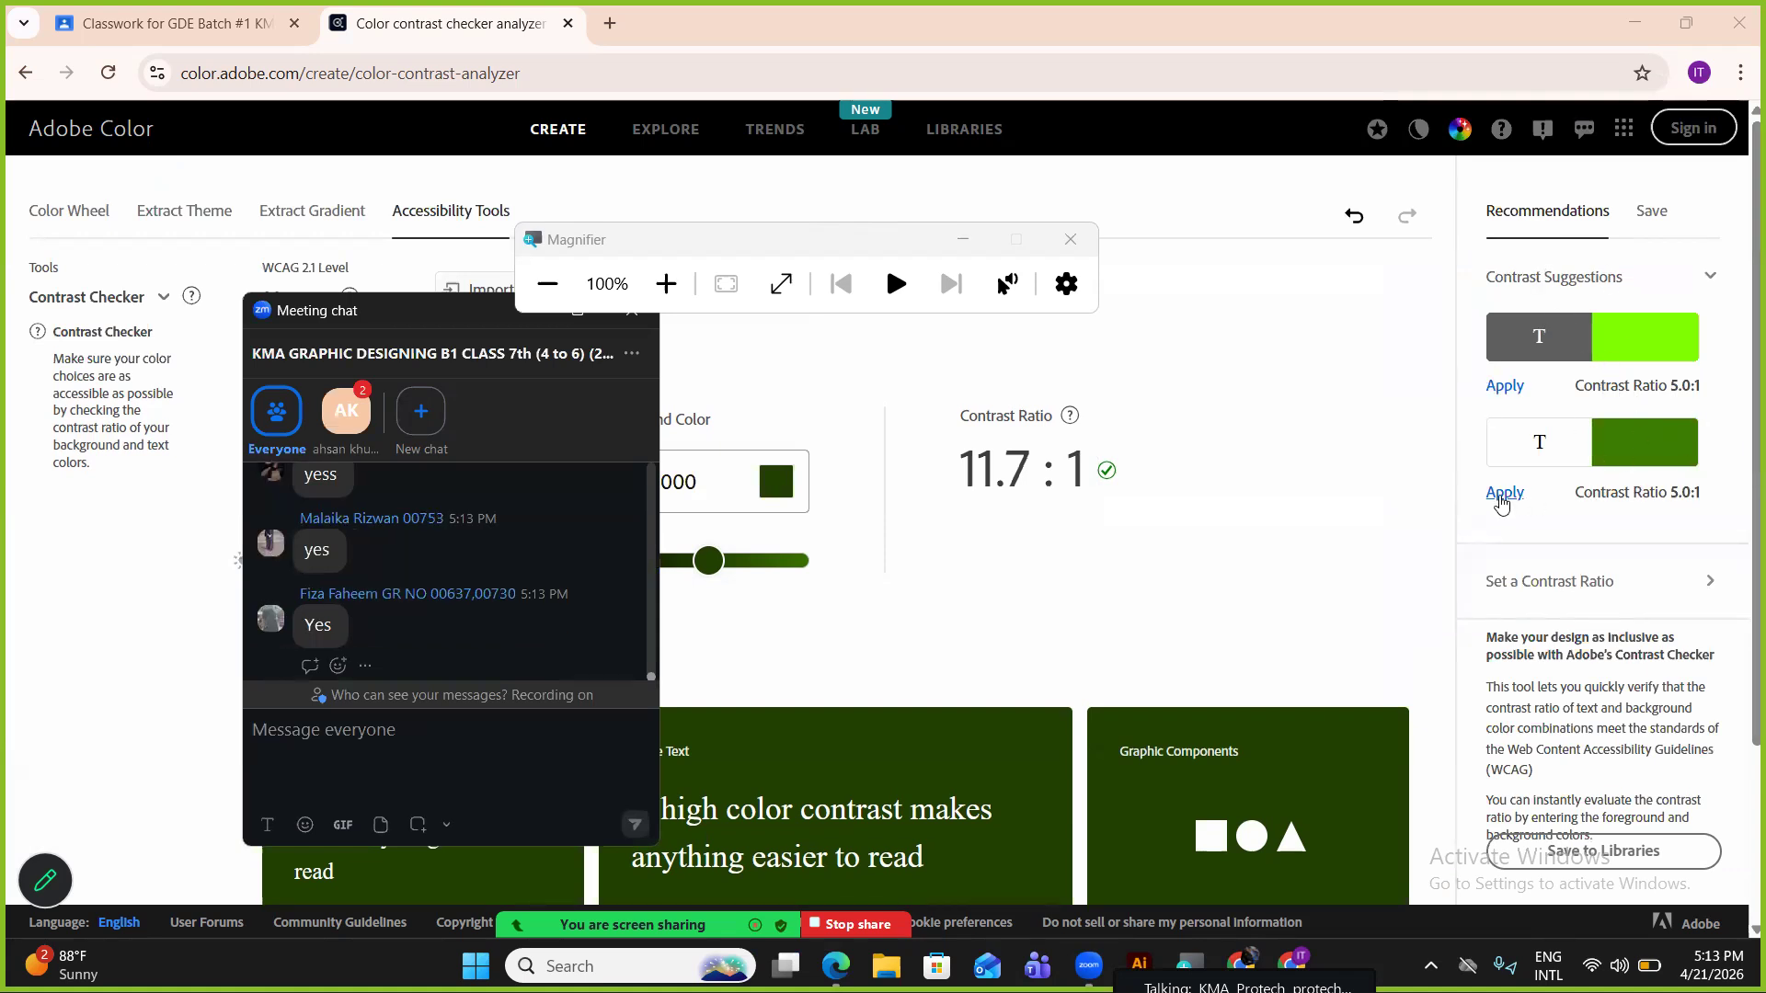
click(1505, 493)
scroll(1306, 828, down, 2)
scroll(1315, 821, up, 1)
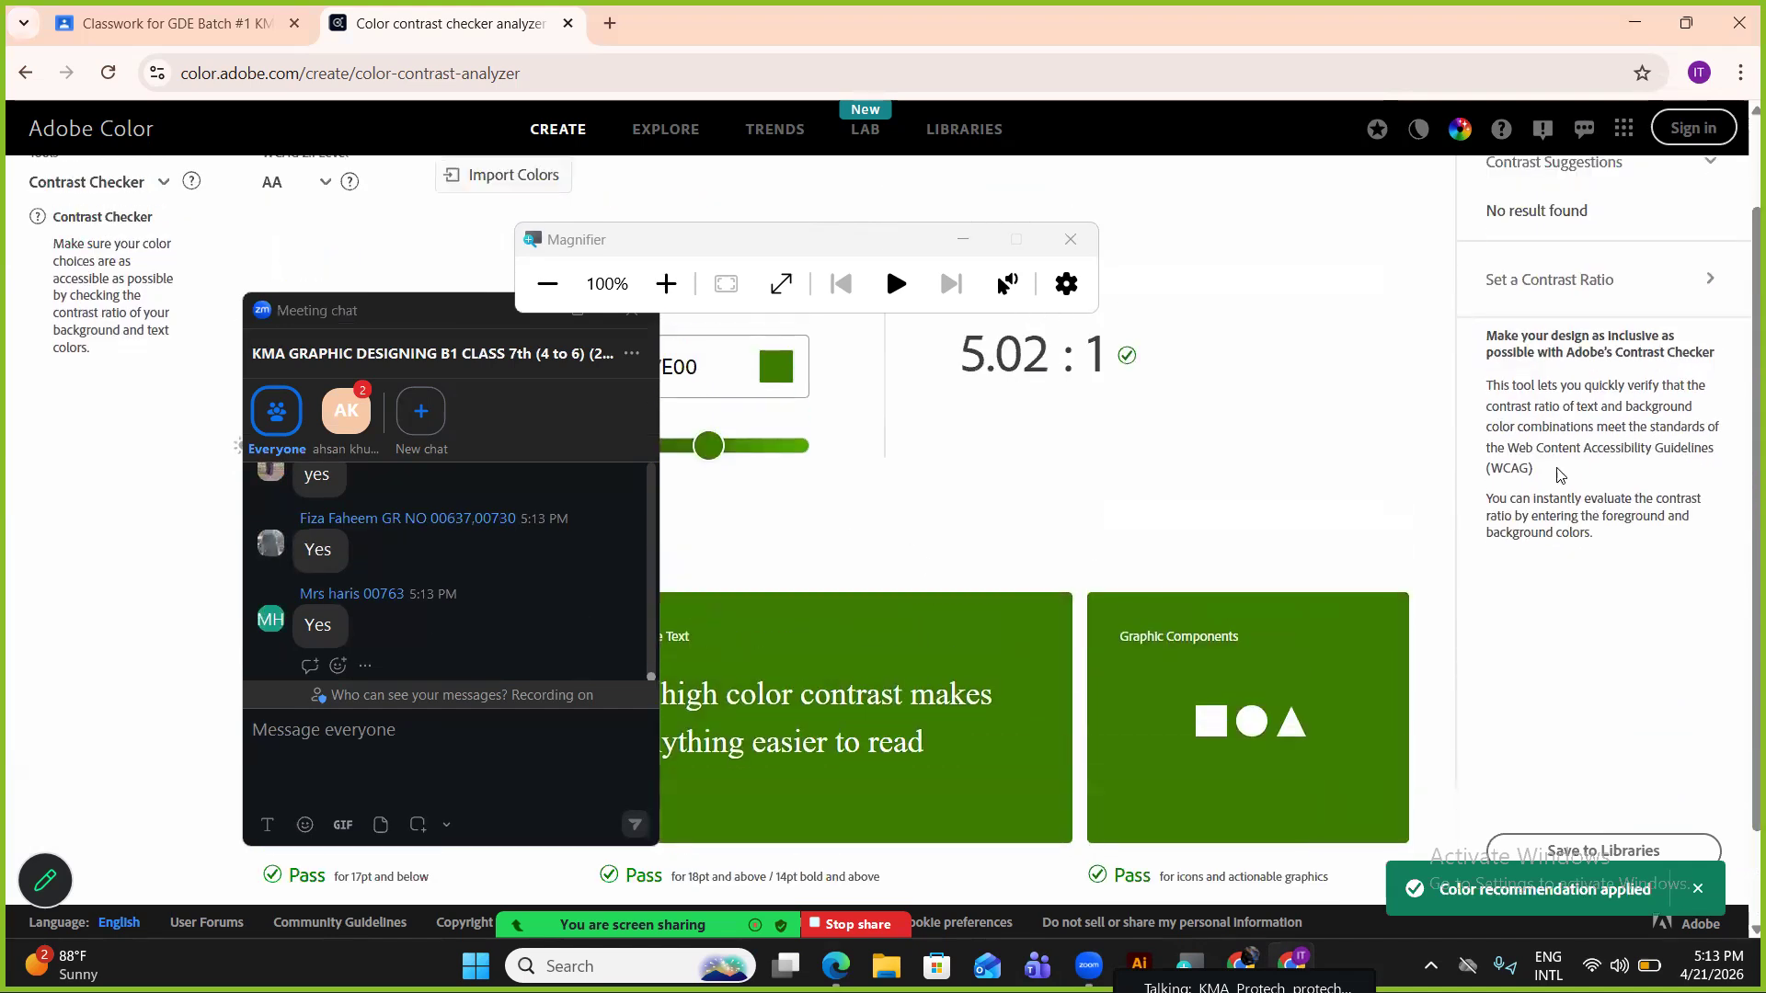
scroll(1194, 686, up, 1)
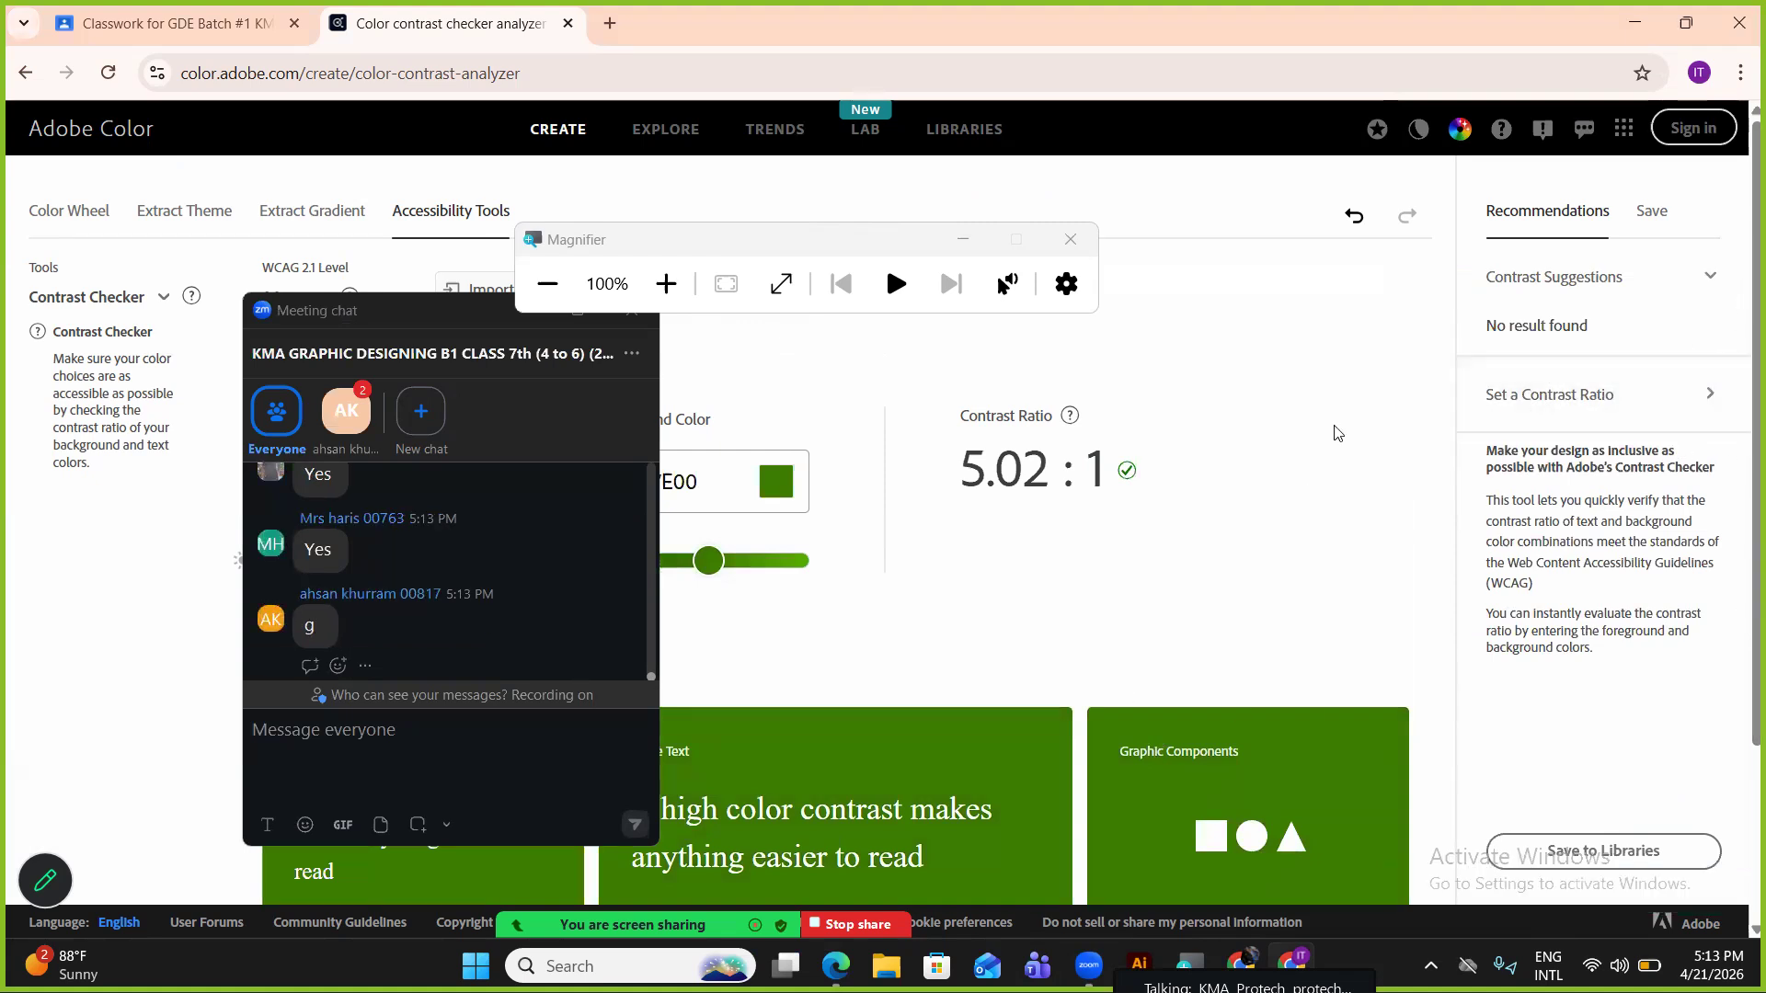
scroll(1337, 434, down, 2)
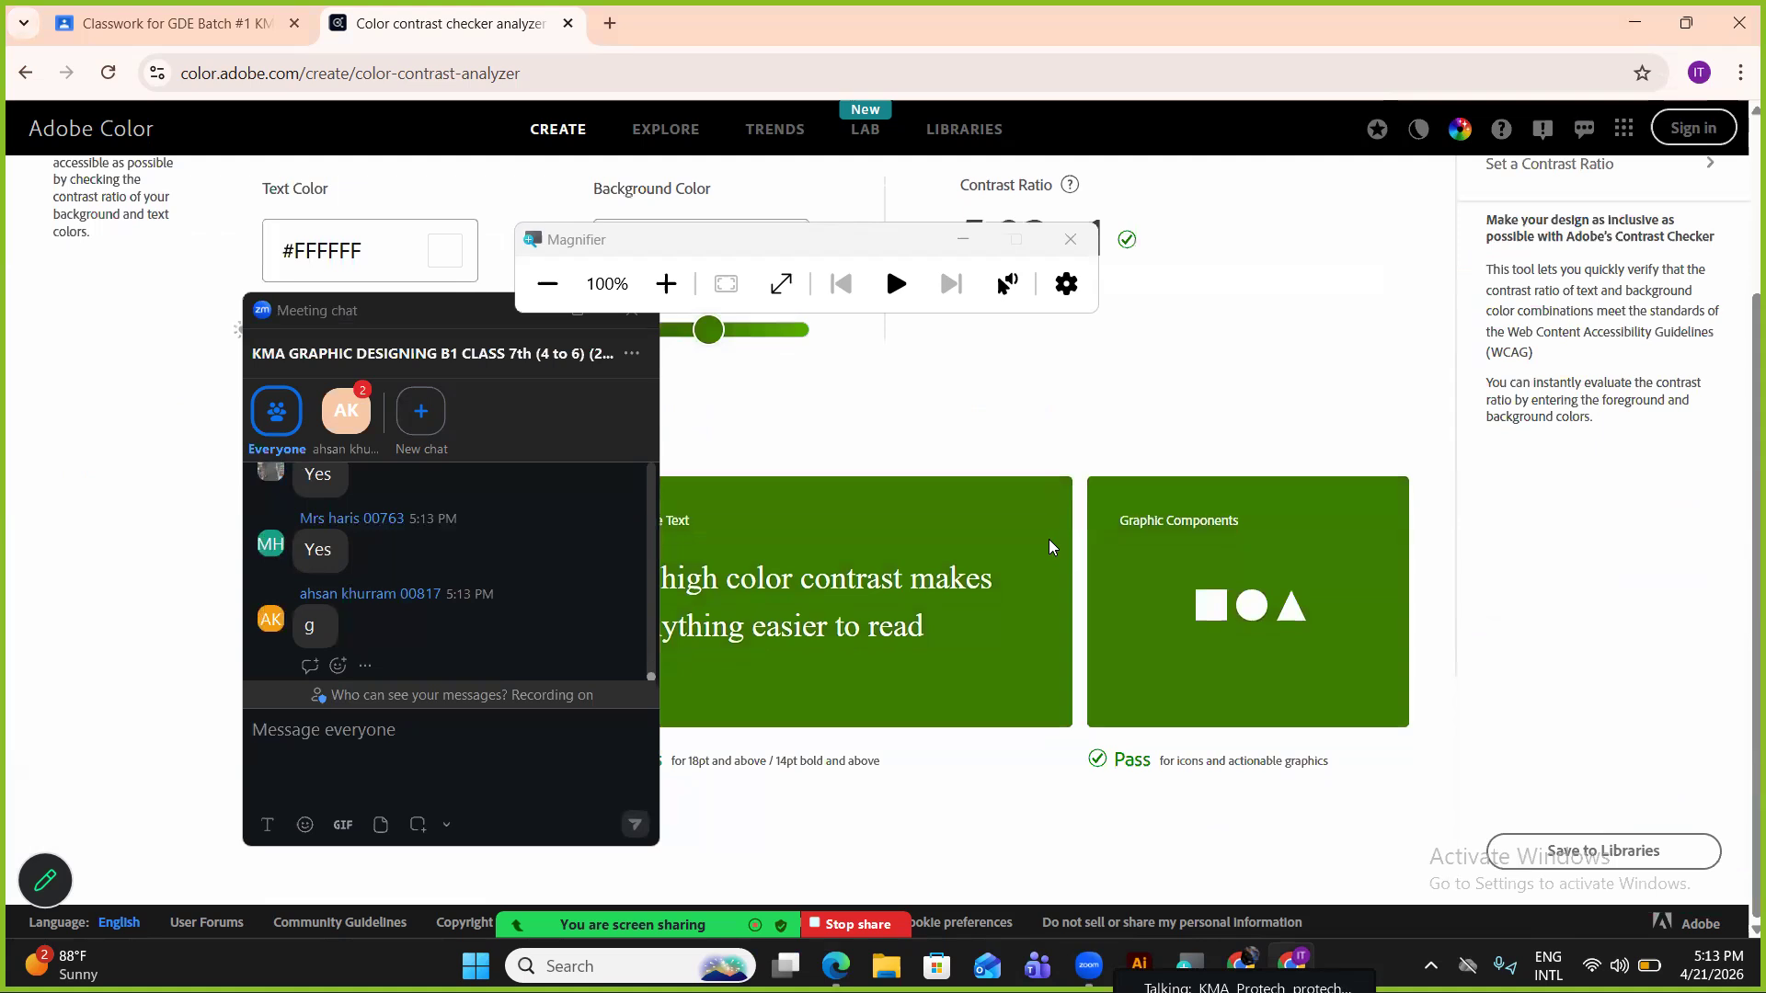
scroll(1060, 422, up, 2)
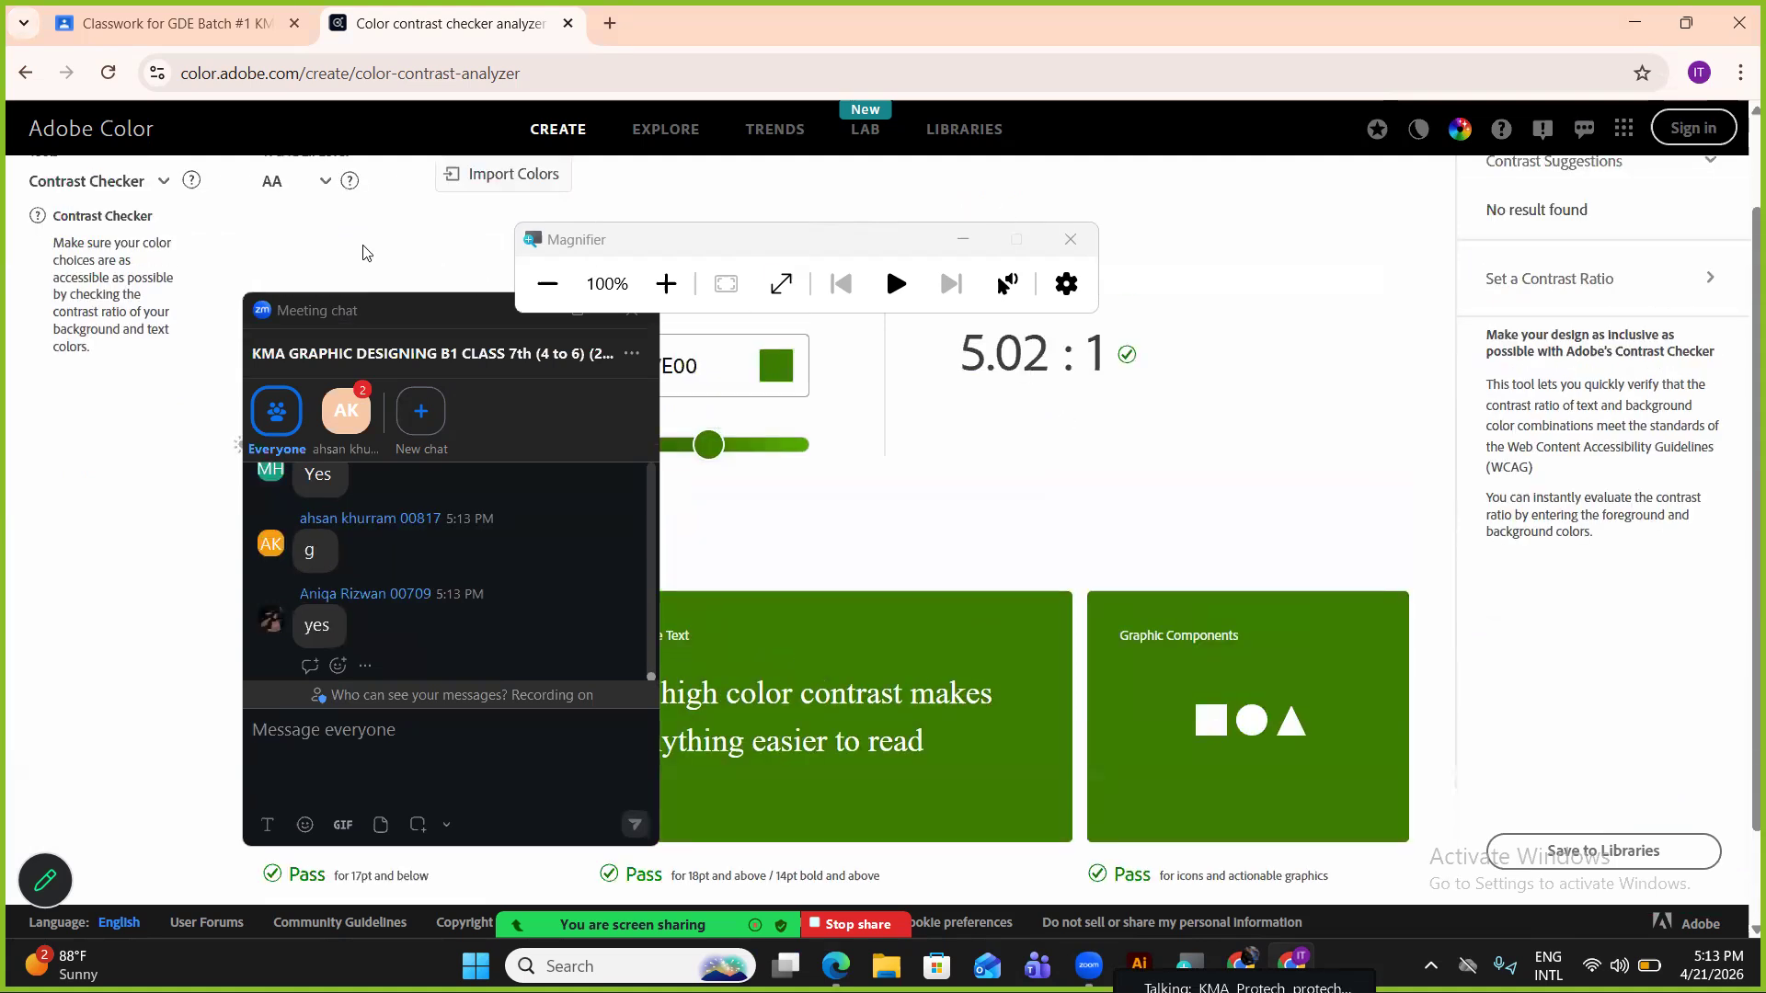
Move the meeting chat window off the Contrast Checker's color fields and check the regular, large text and graphic previews.
click(358, 292)
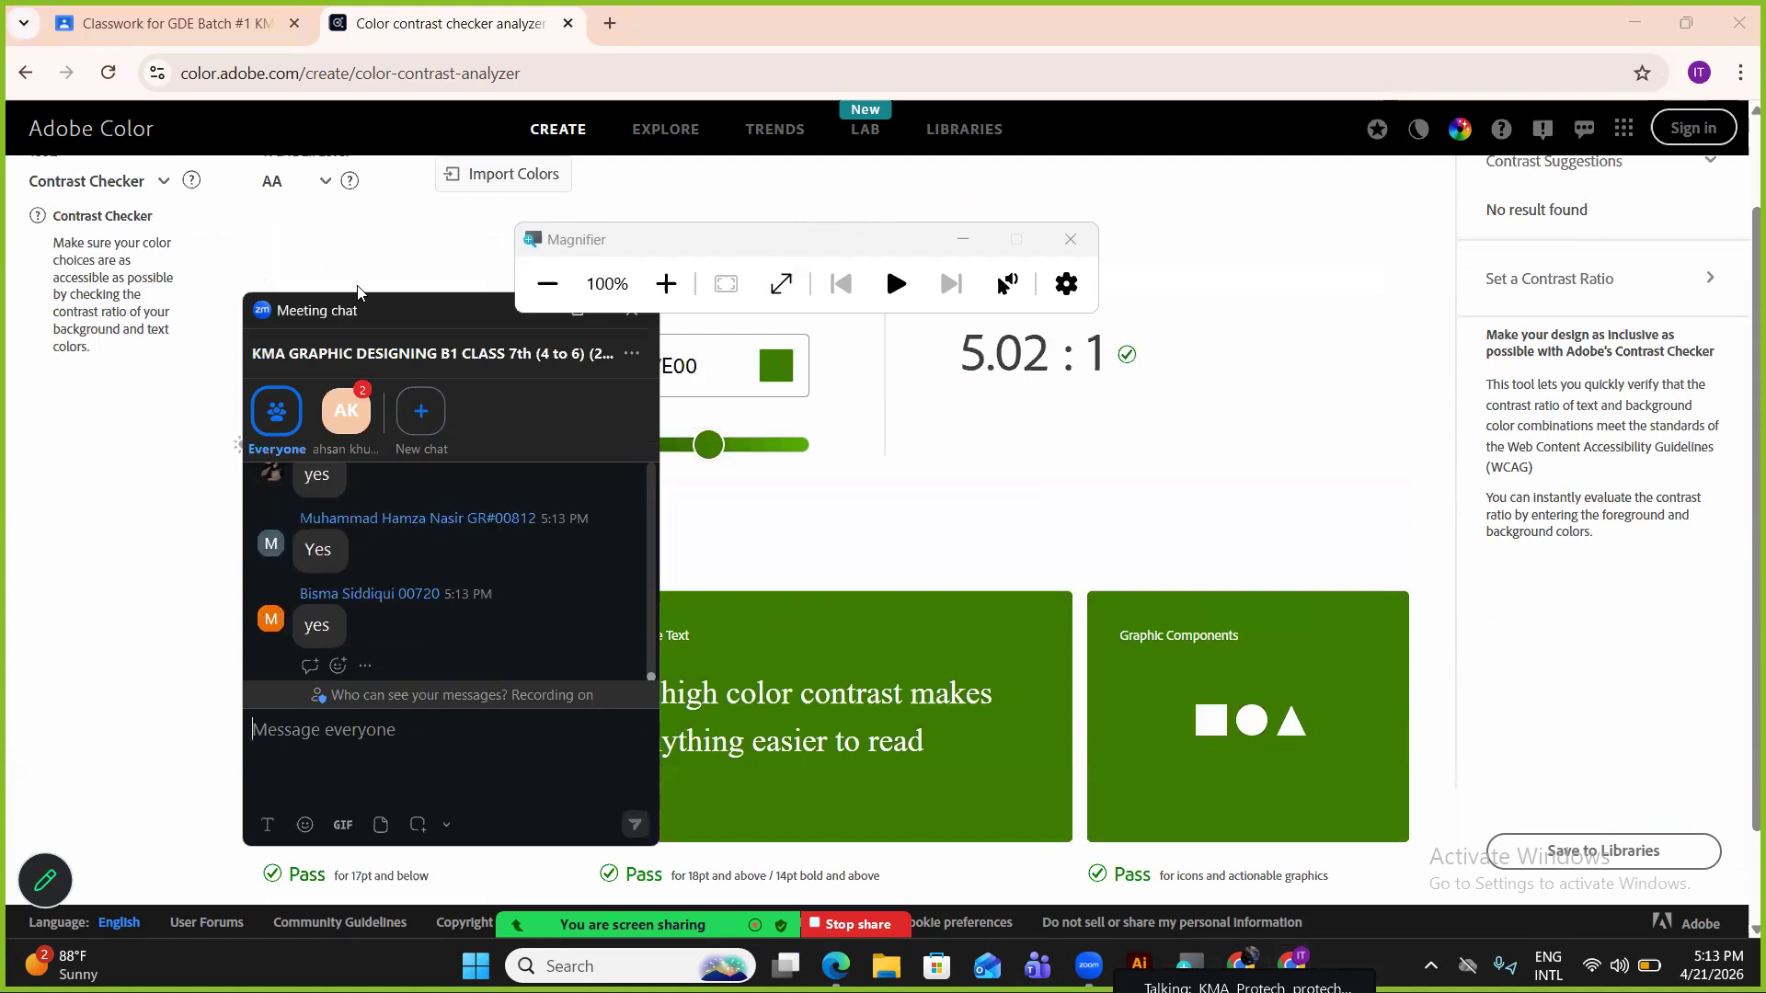
drag(358, 292, 1412, 207)
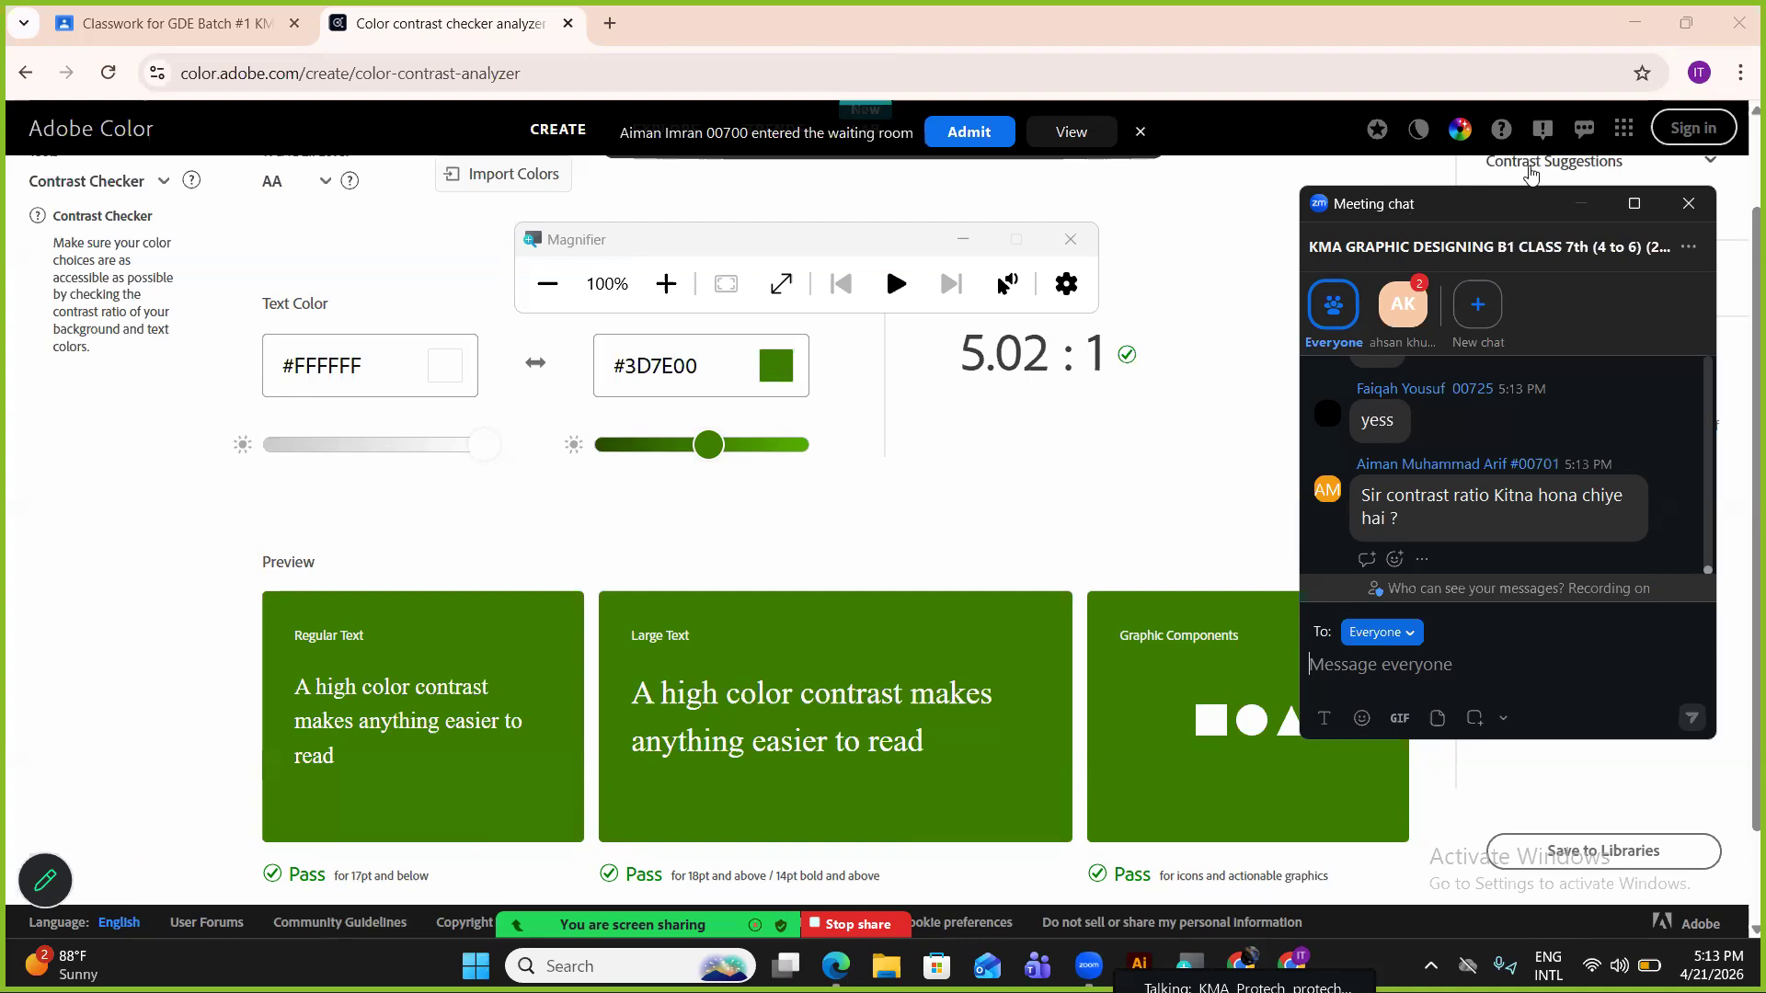
scroll(1162, 474, down, 2)
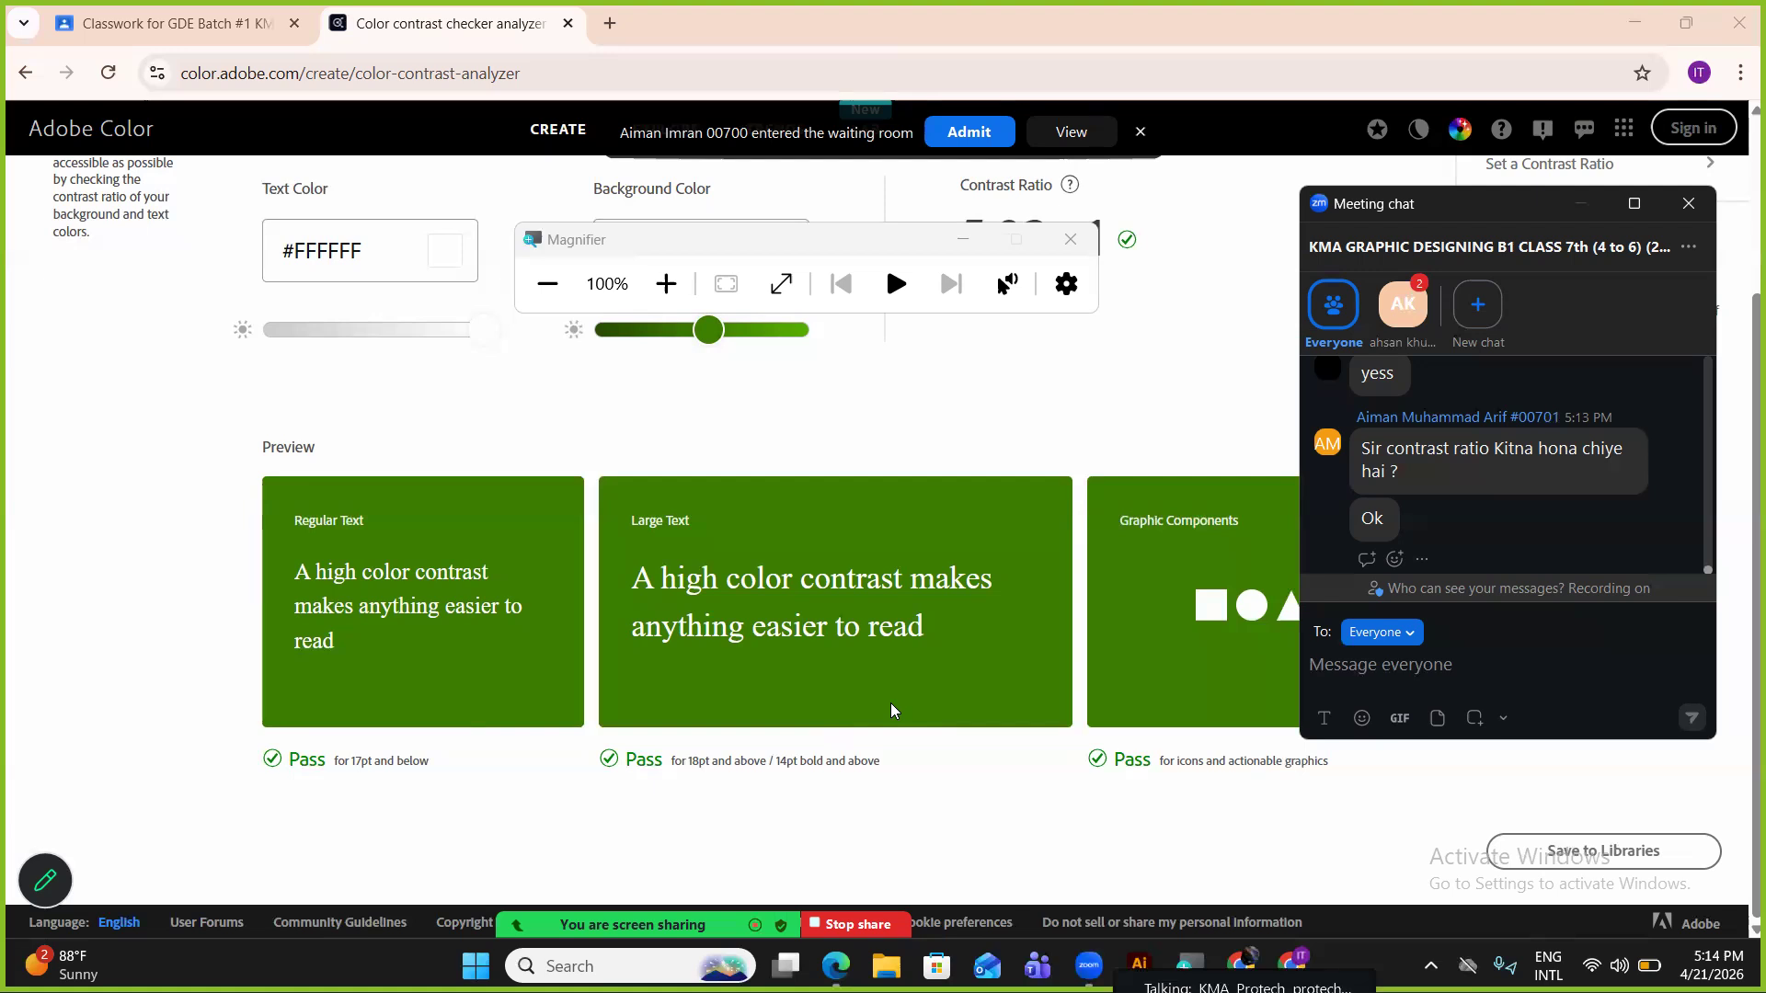
scroll(891, 703, up, 3)
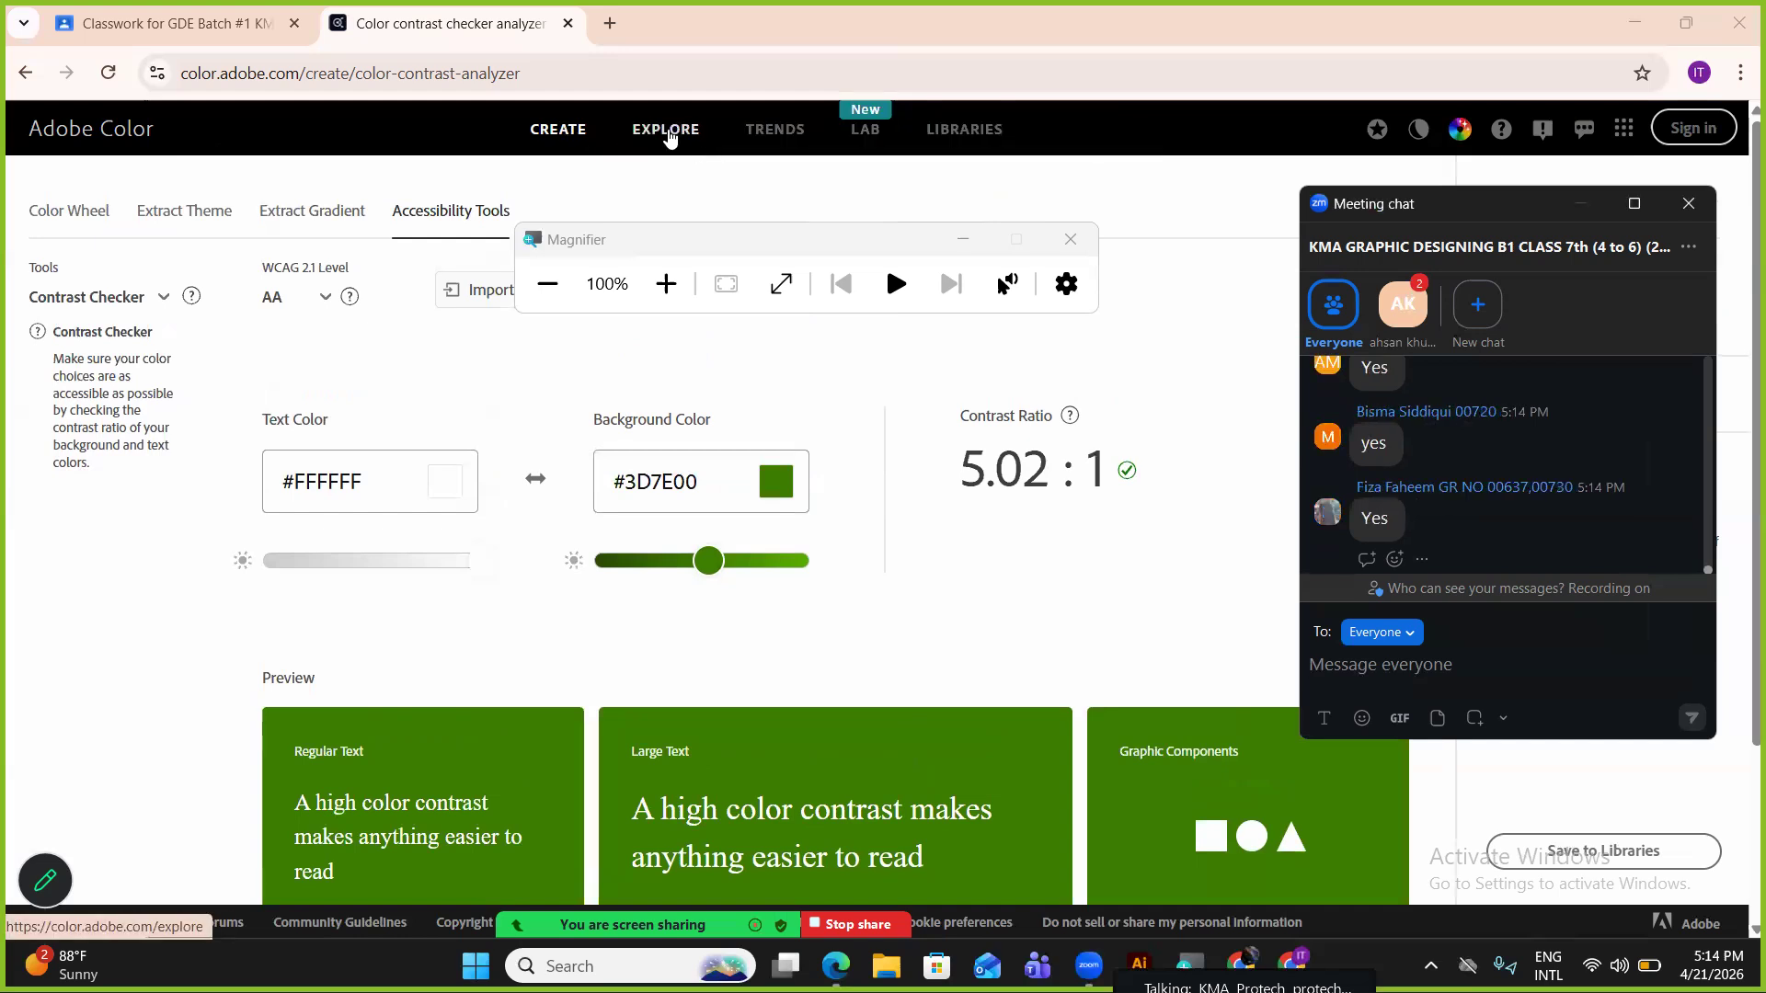
Open Adobe Color's Explore page and browse its gallery of photo-based and plain color themes.
click(670, 136)
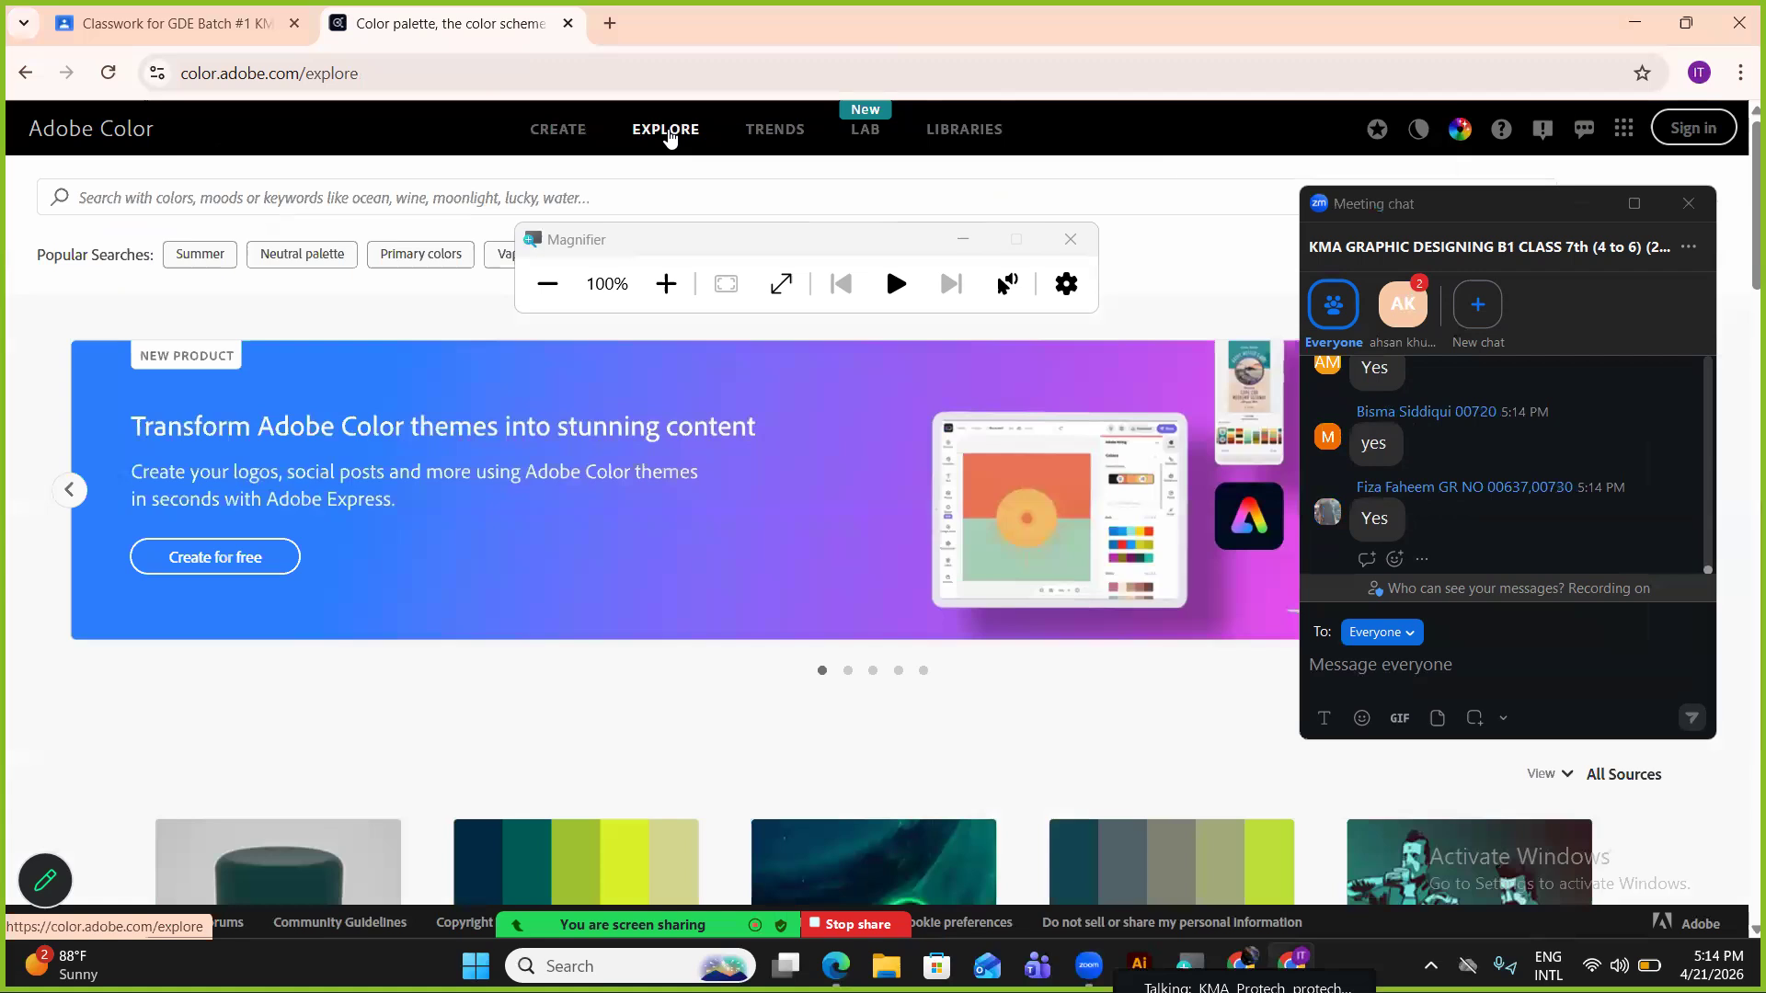
scroll(860, 442, down, 6)
scroll(854, 474, down, 15)
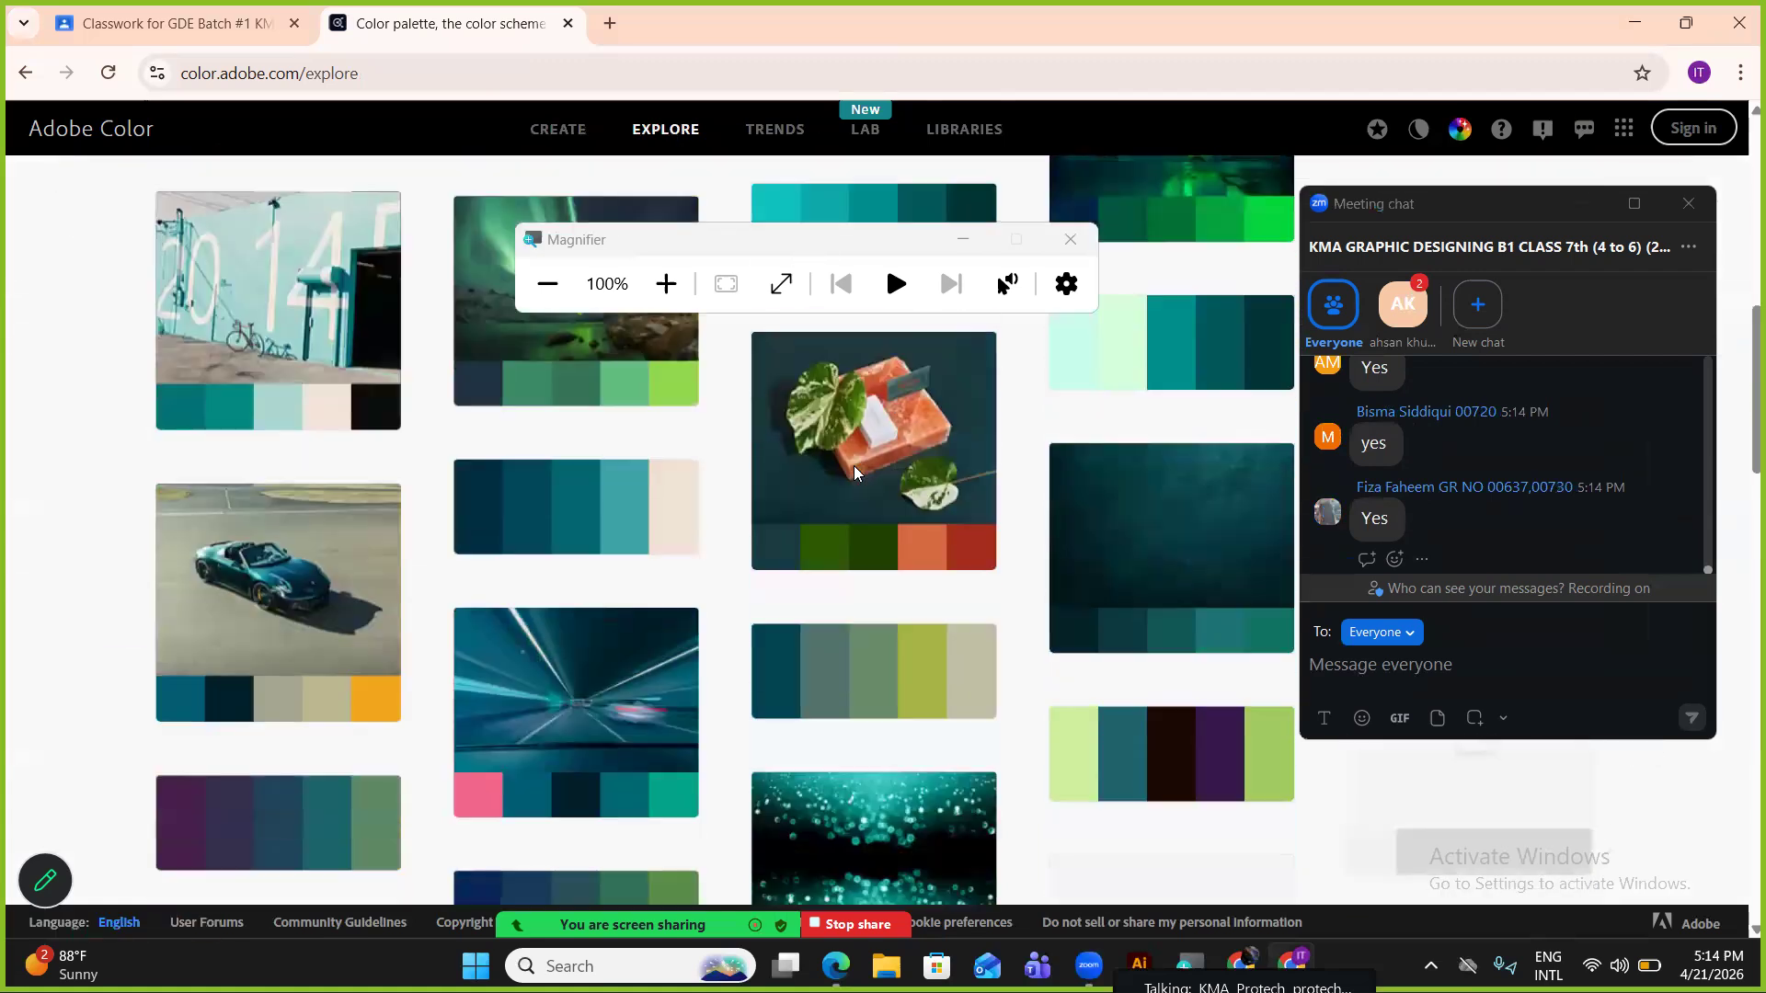
scroll(852, 473, up, 5)
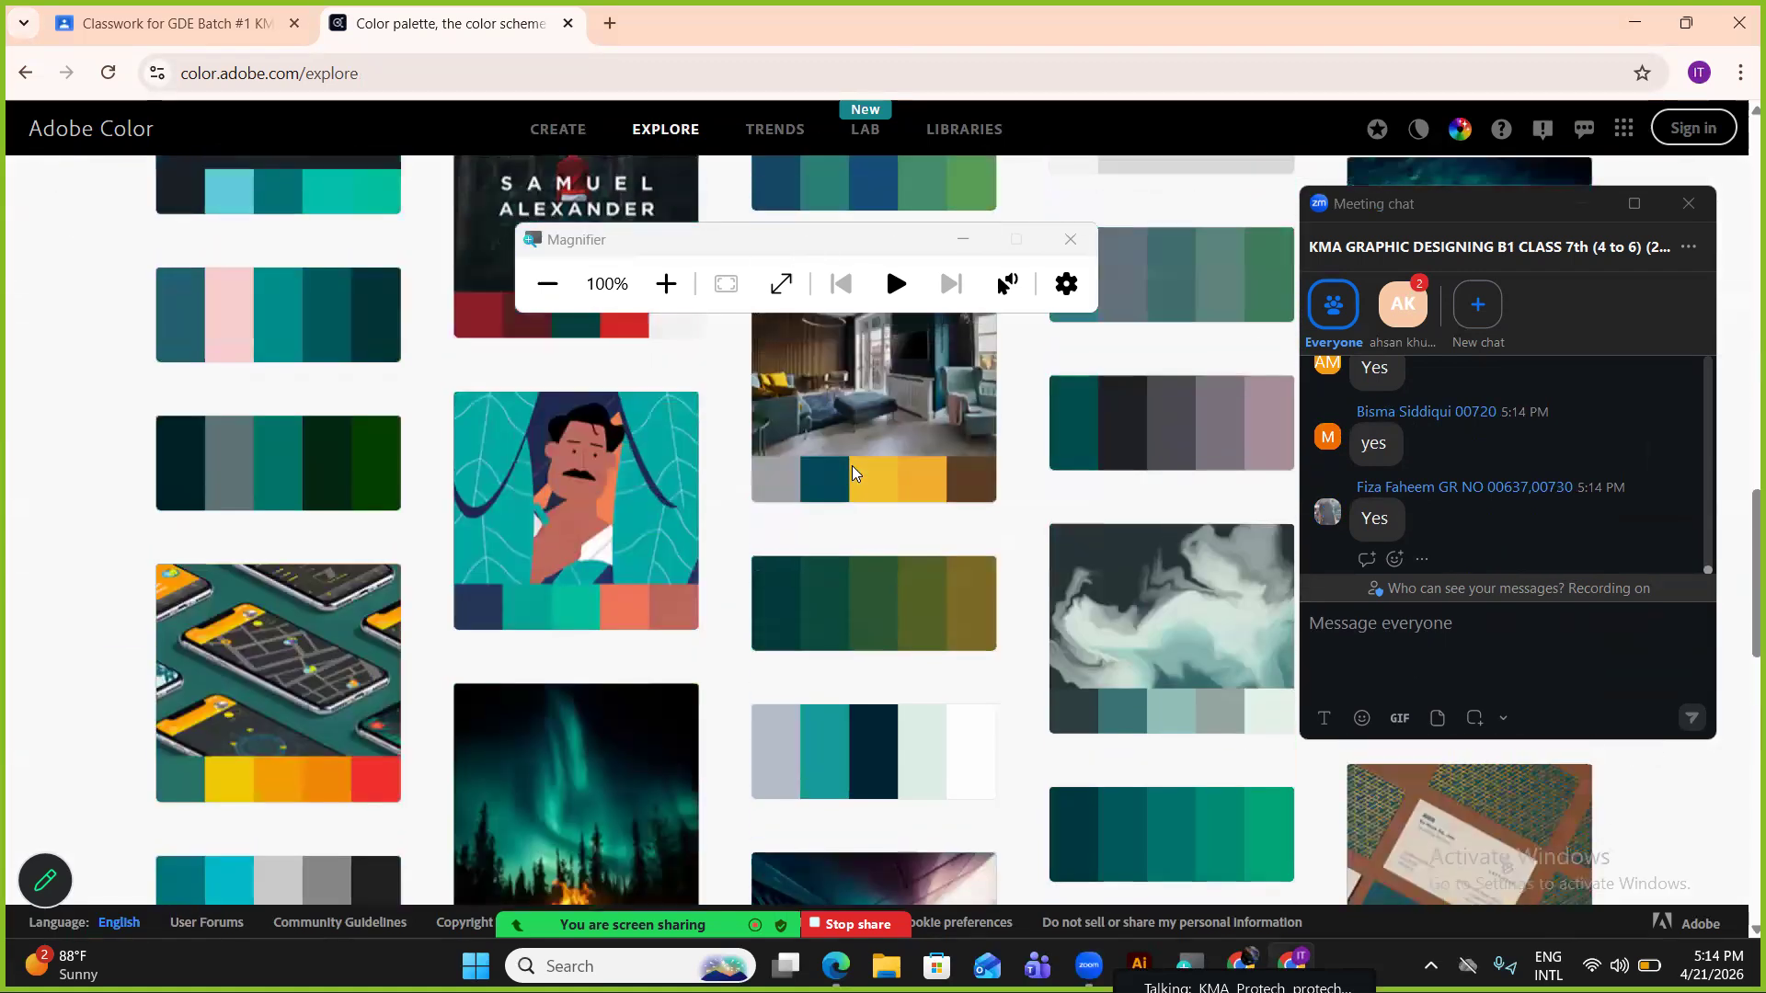
scroll(852, 473, down, 10)
scroll(851, 473, down, 5)
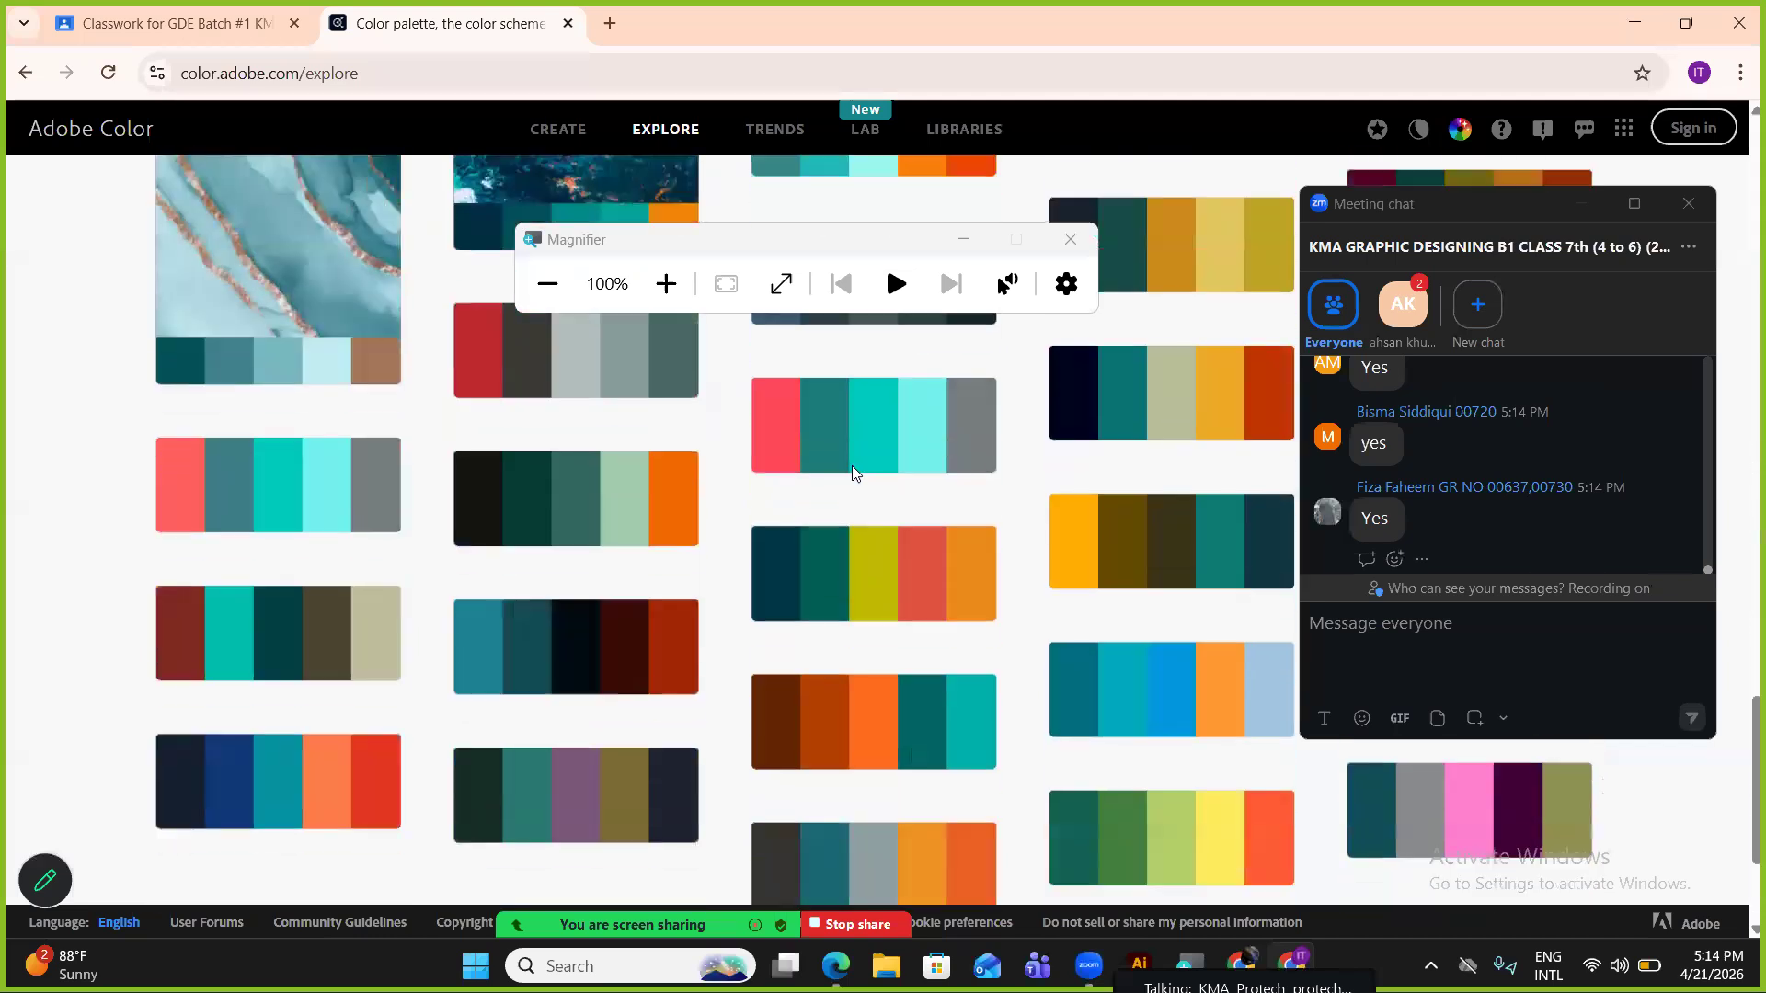
scroll(852, 473, up, 8)
scroll(856, 468, up, 7)
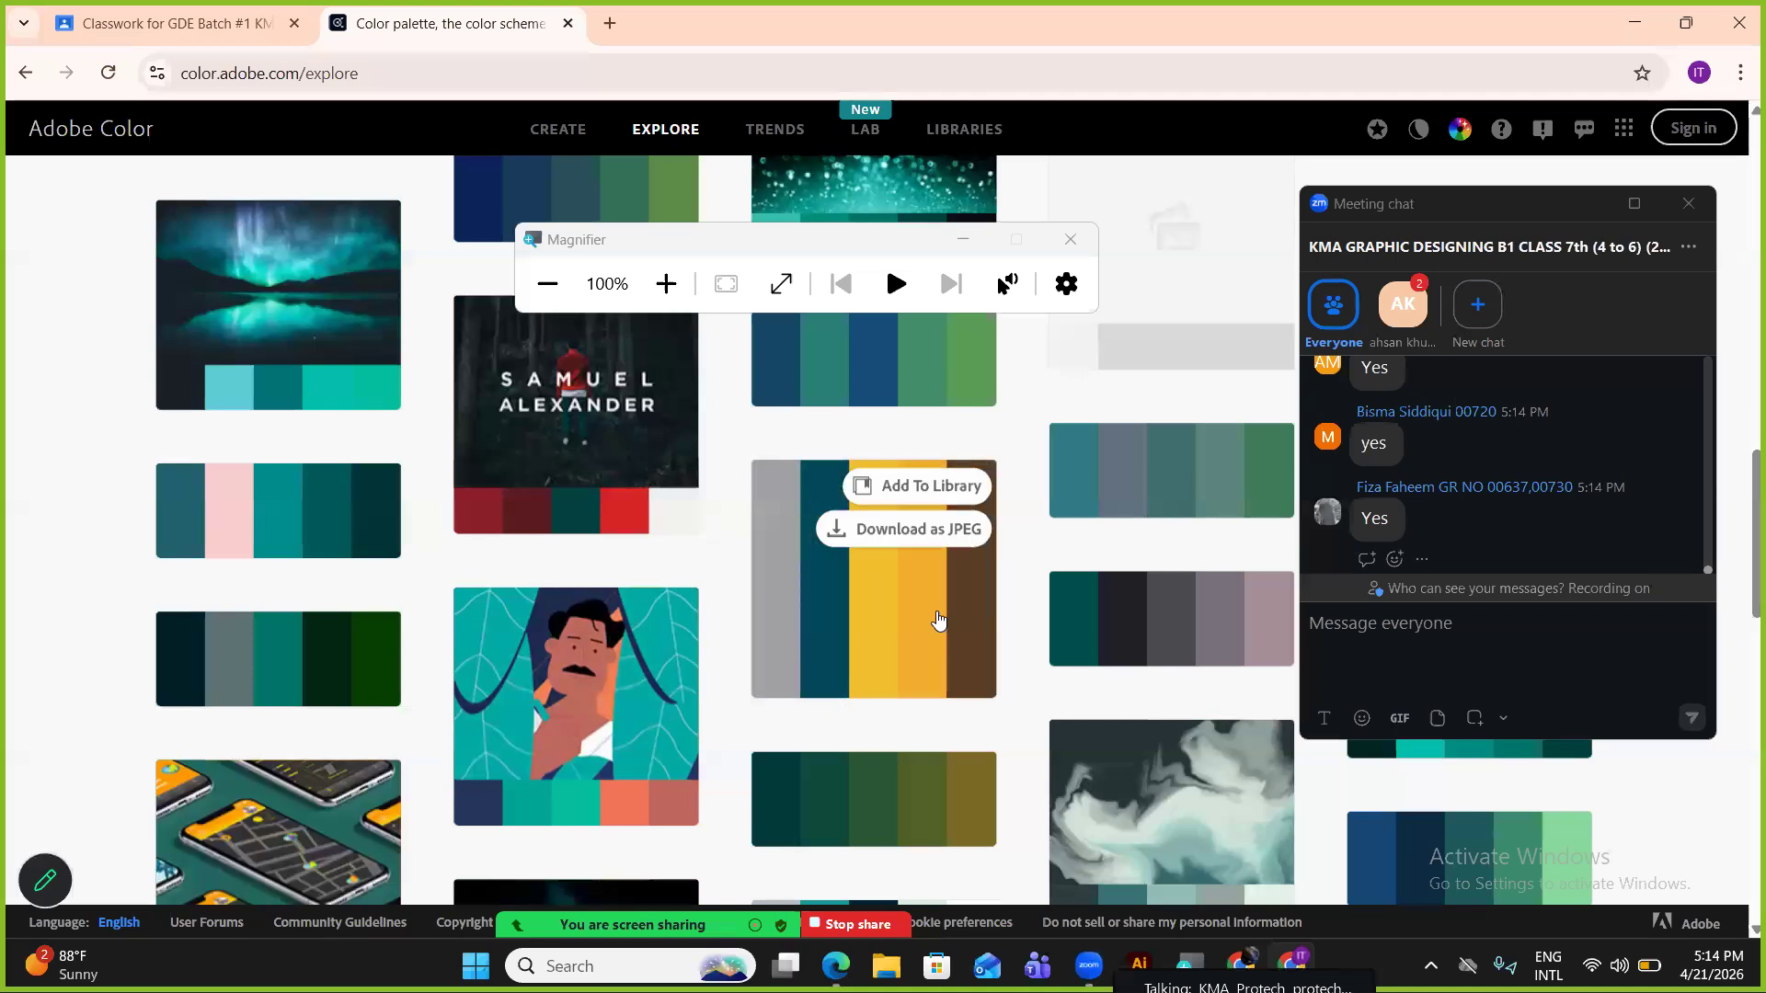
scroll(939, 626, up, 8)
scroll(769, 634, up, 6)
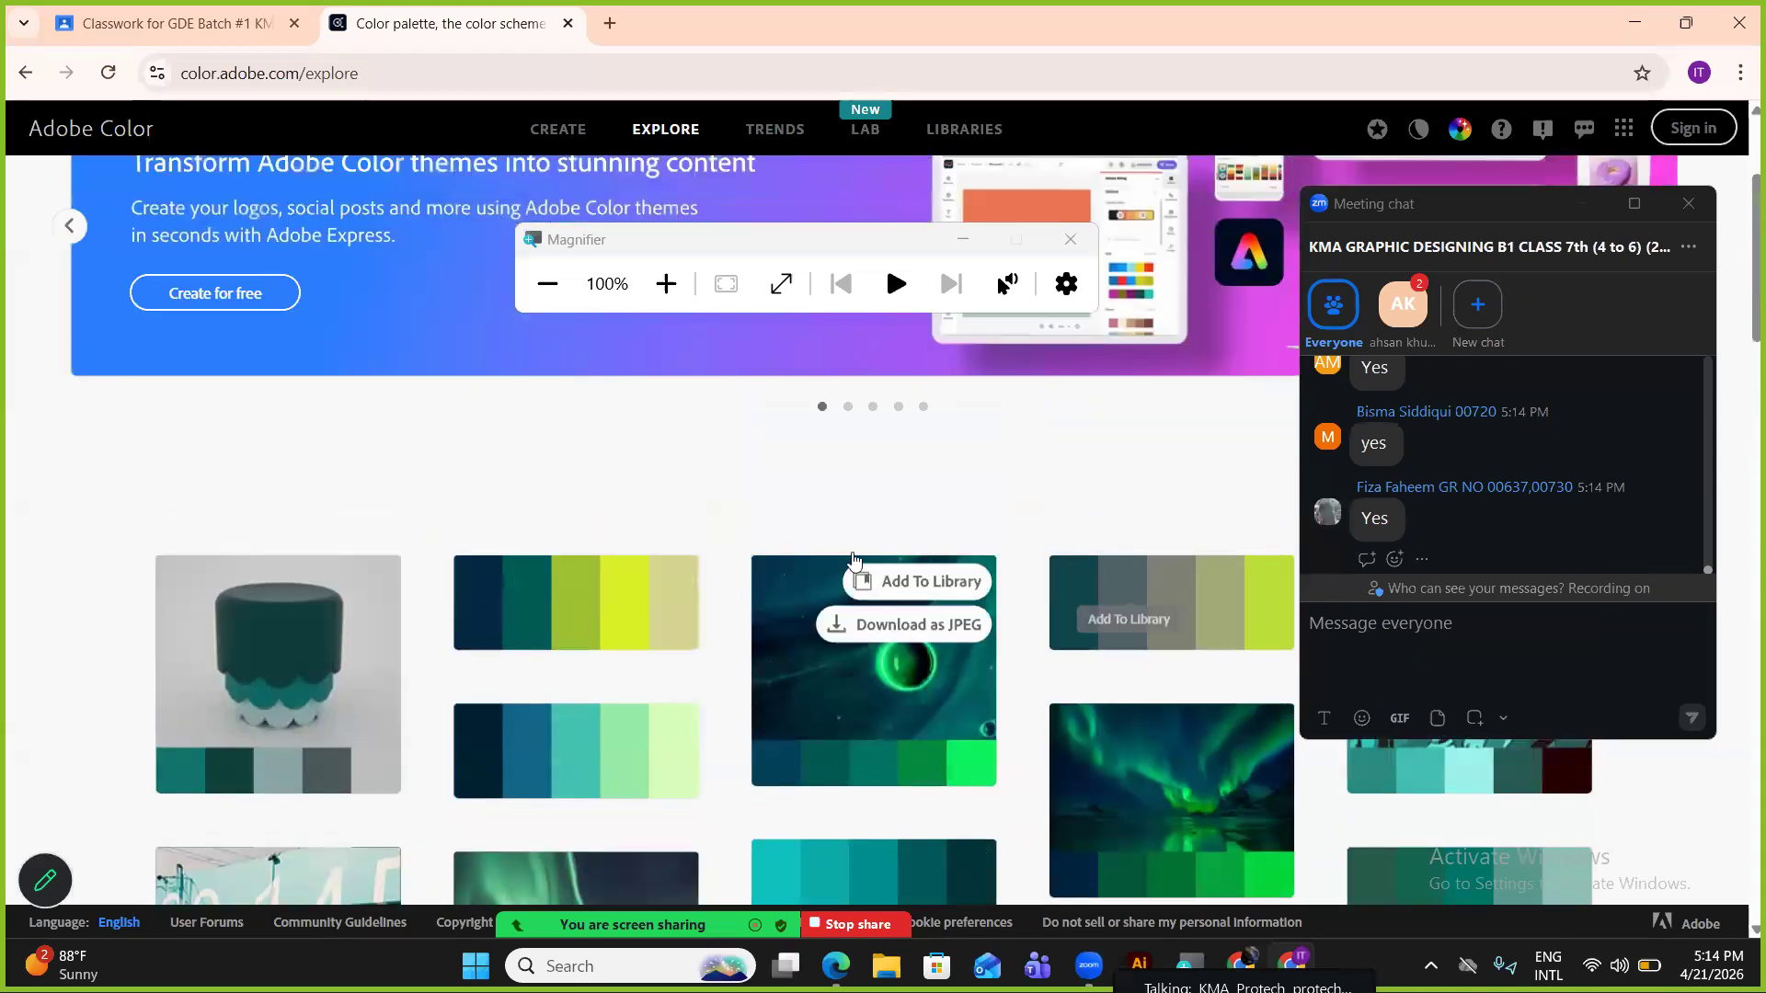
scroll(934, 540, up, 3)
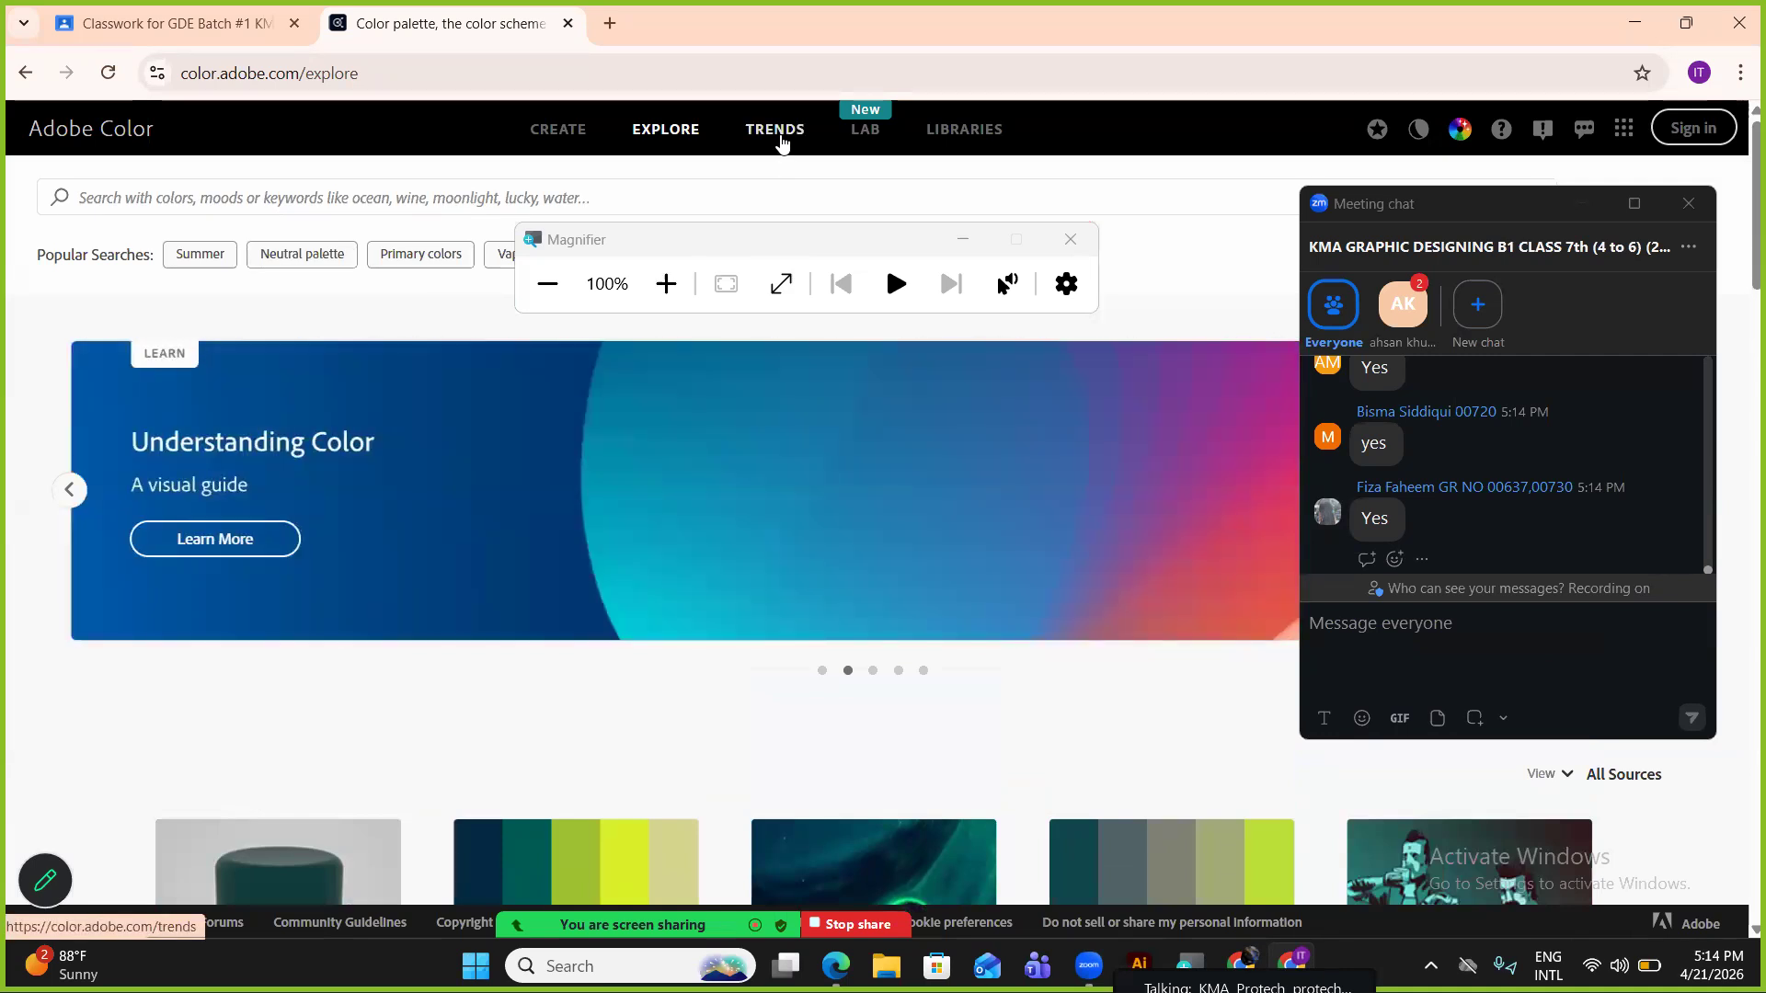
Open the color trends page, move the Magnifier window off its heading and browse the trend palettes by industry.
click(781, 138)
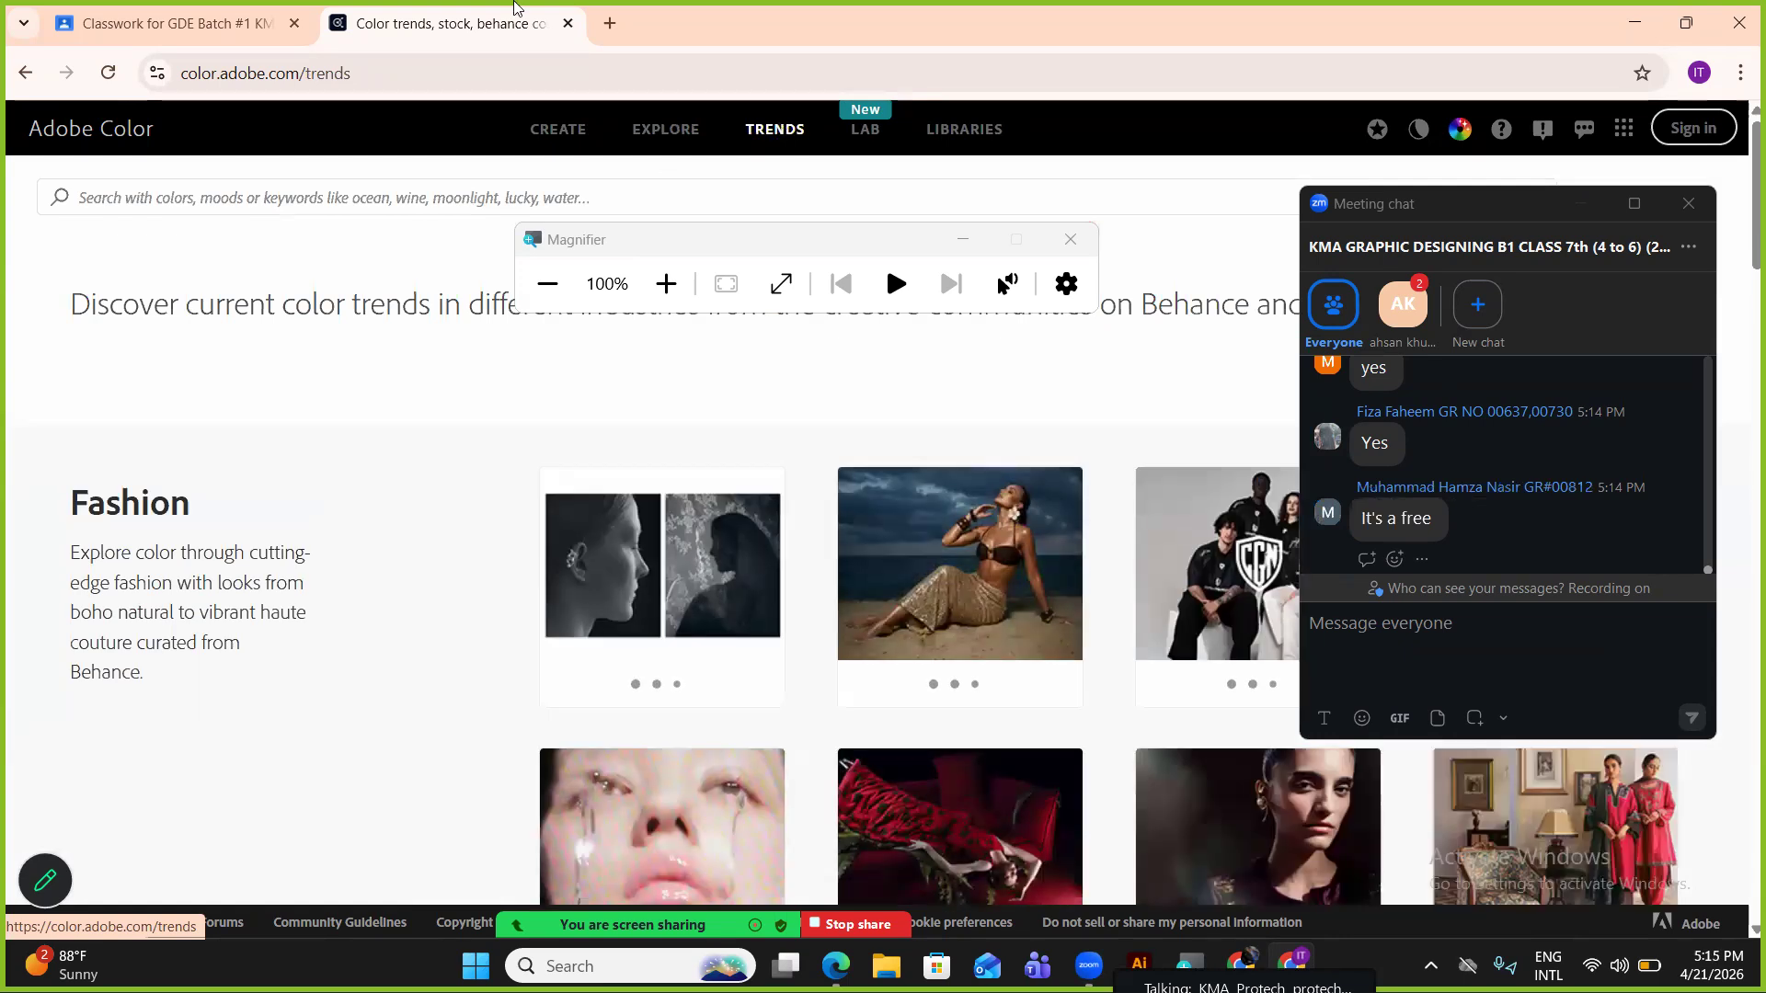
click(644, 269)
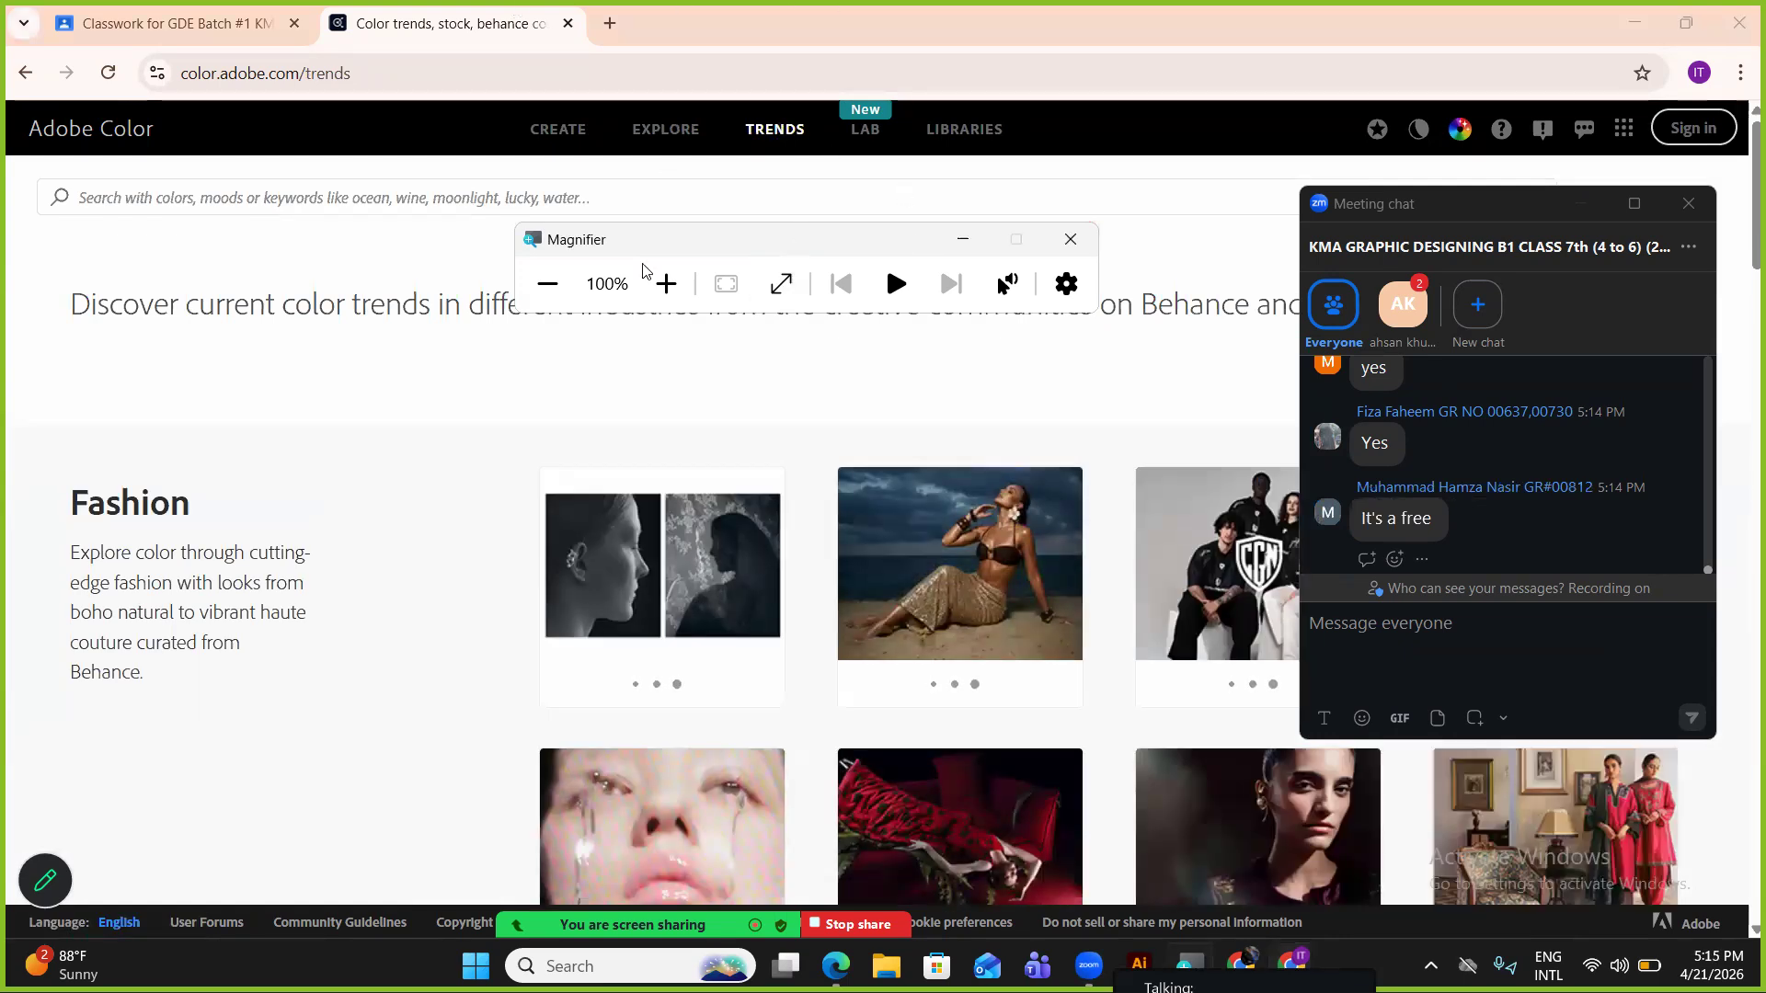
drag(644, 270, 248, 383)
scroll(875, 400, down, 8)
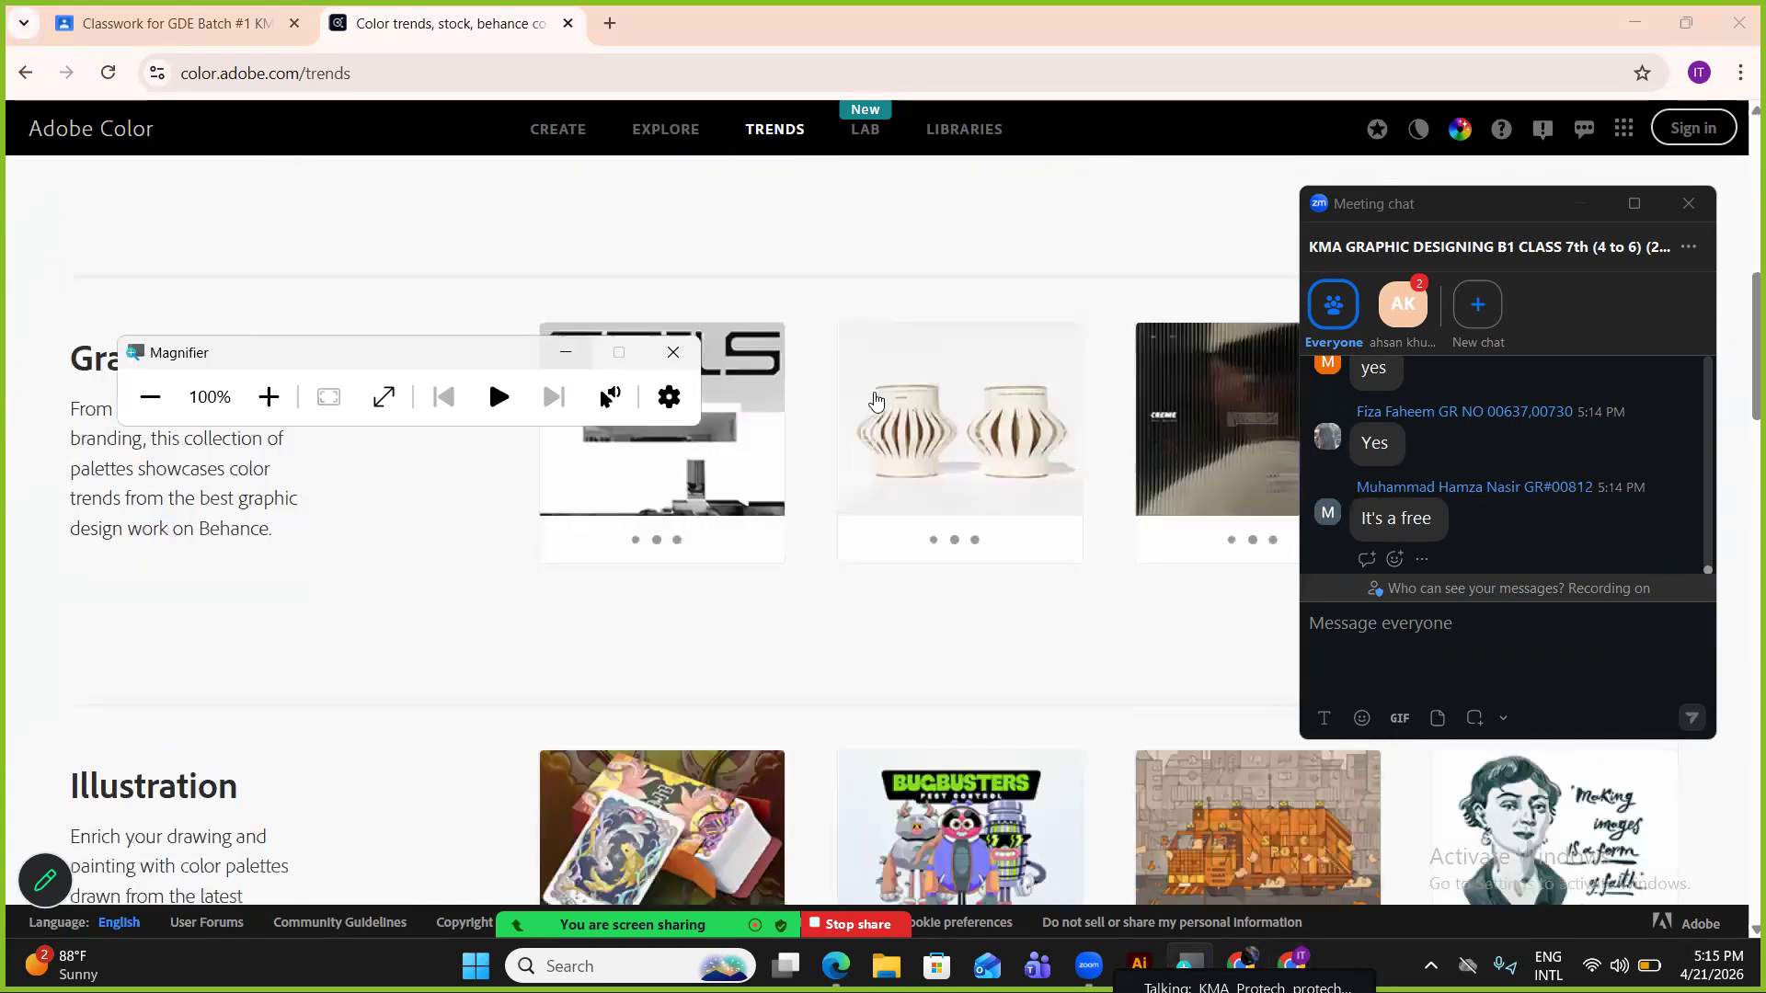
scroll(875, 400, up, 10)
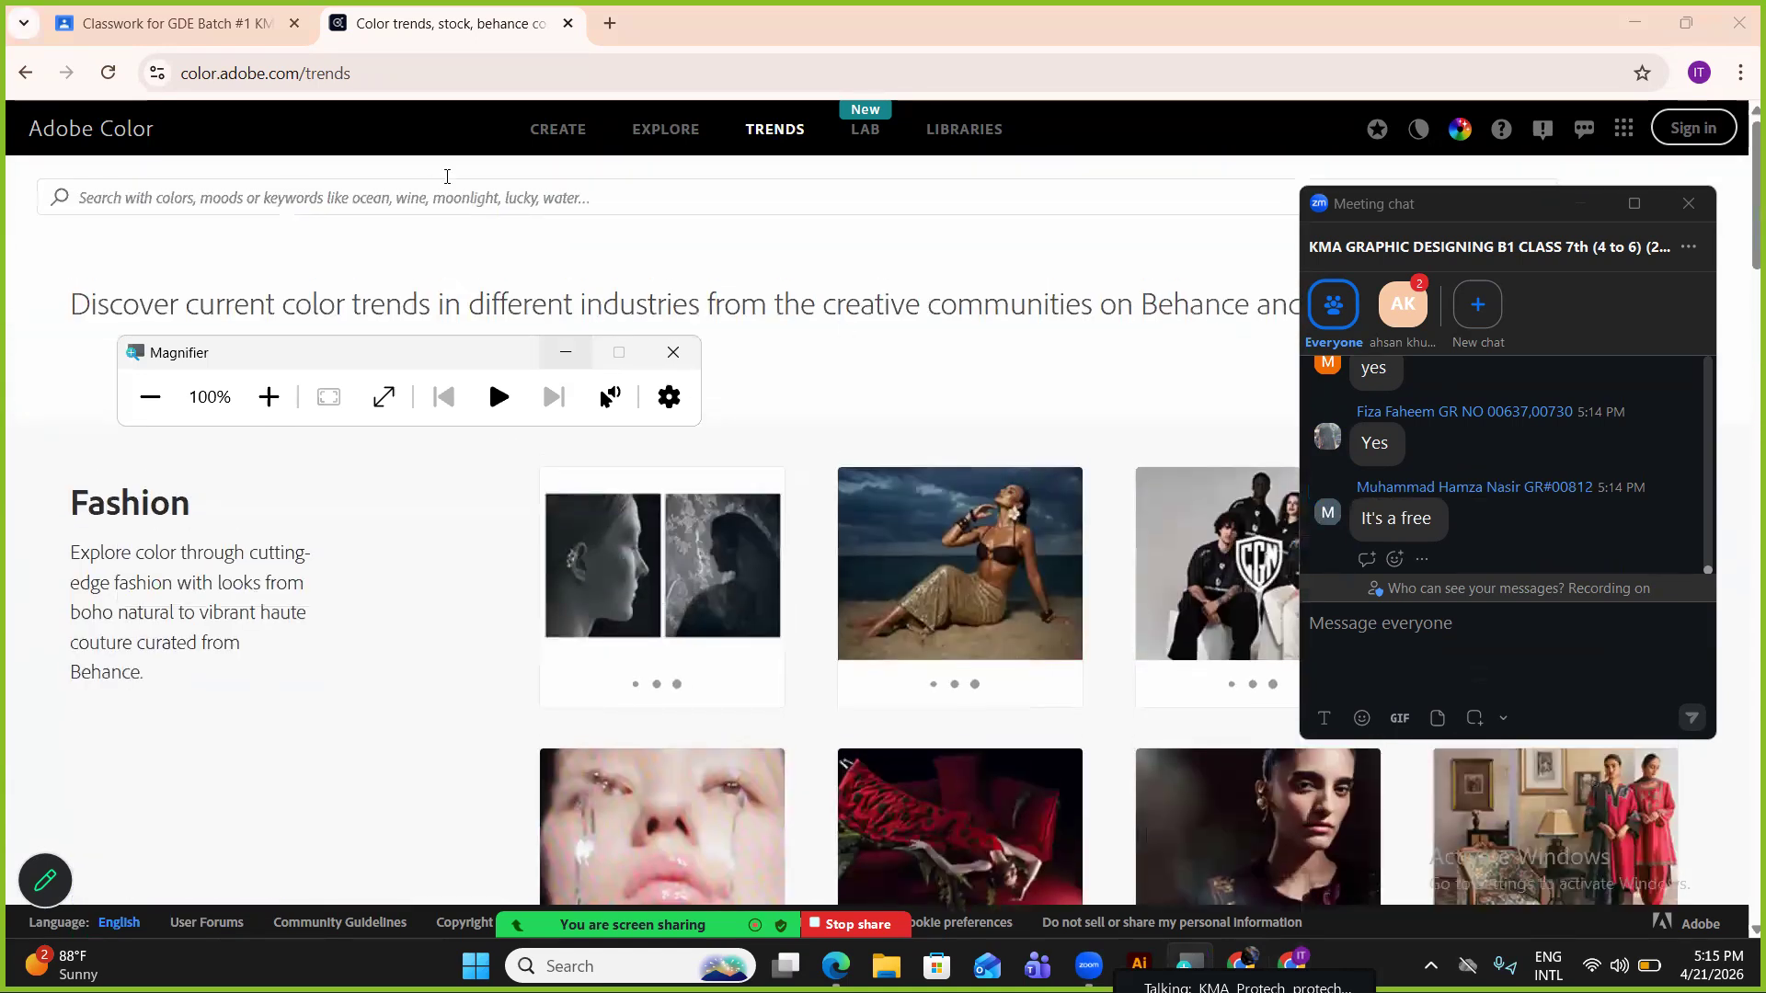
Search the color themes for "MEDICINES" and browse the resulting palettes.
click(387, 182)
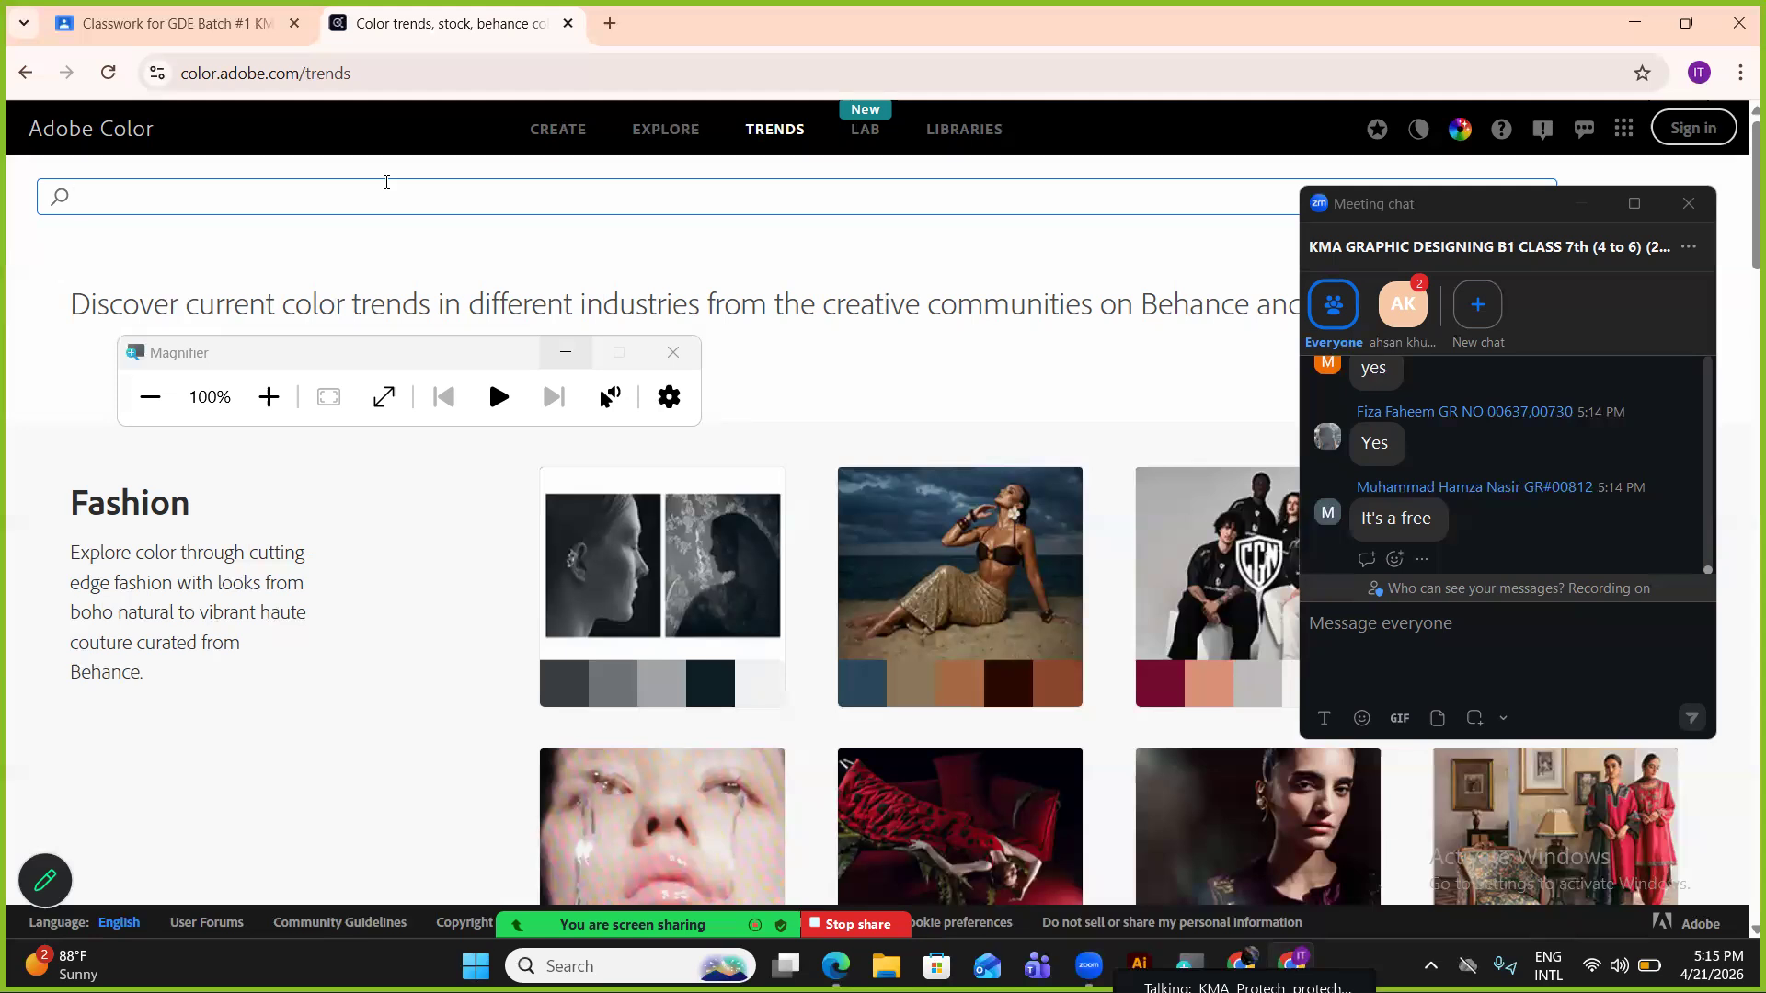
text(MED)
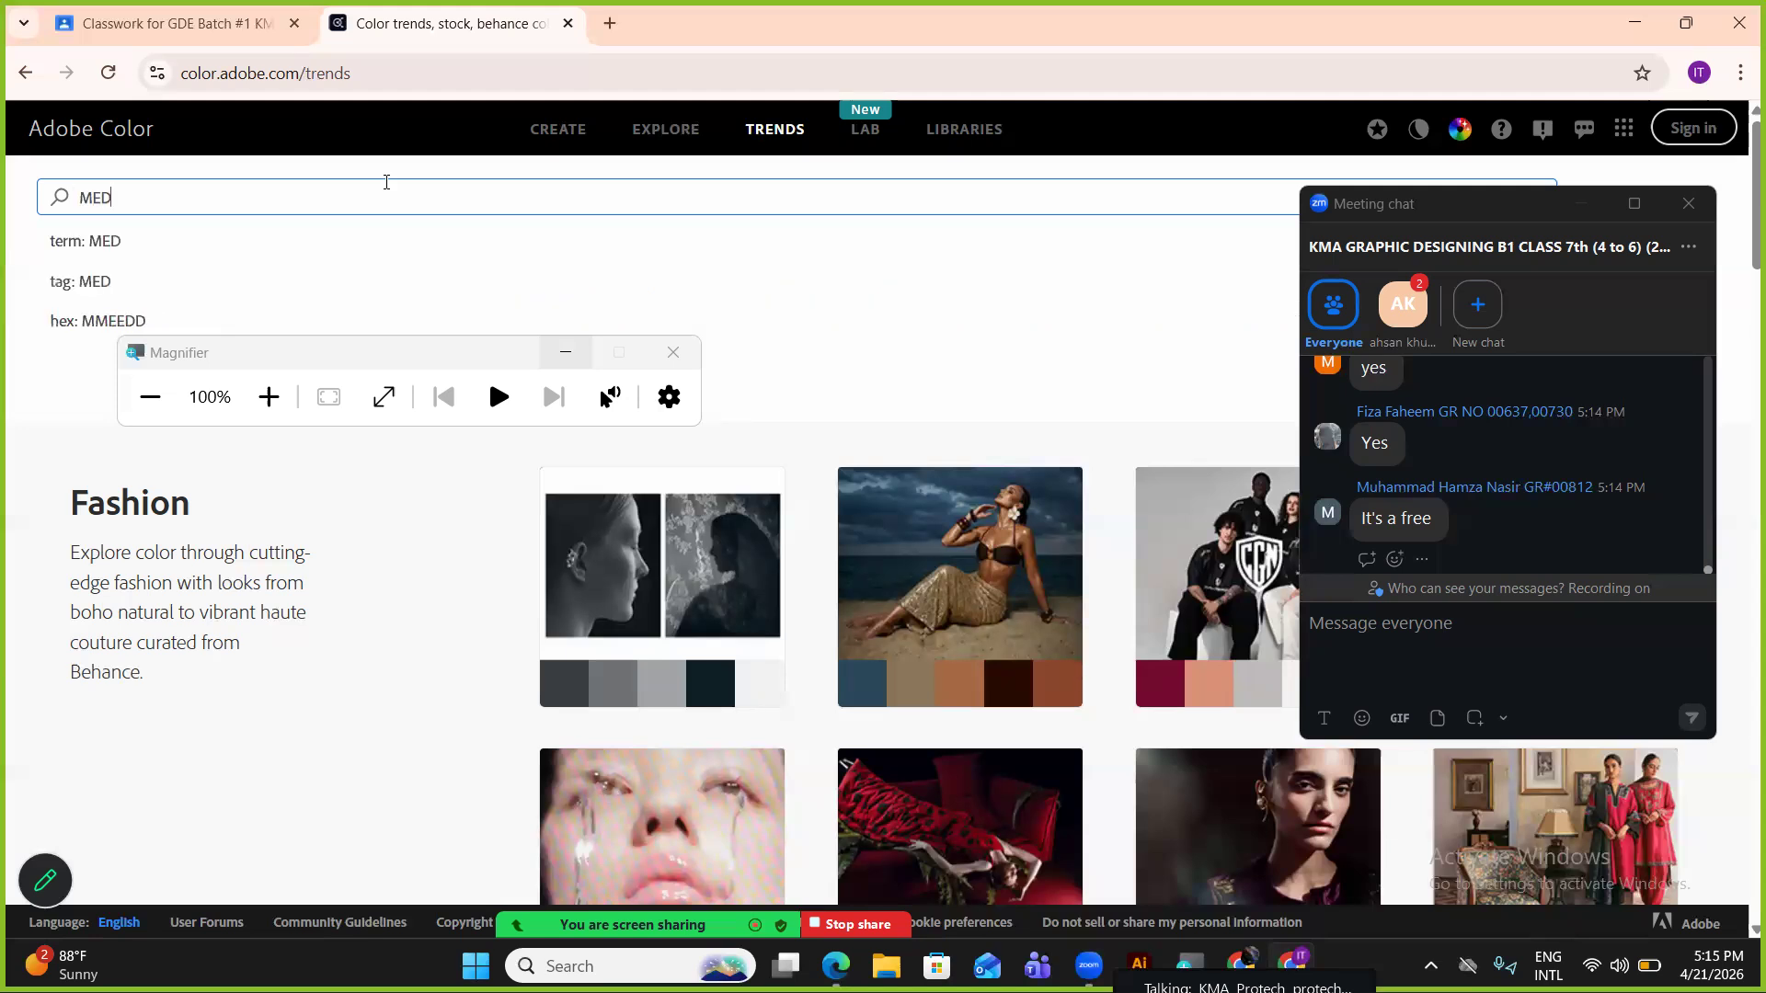
text(ICINES)
key(Return)
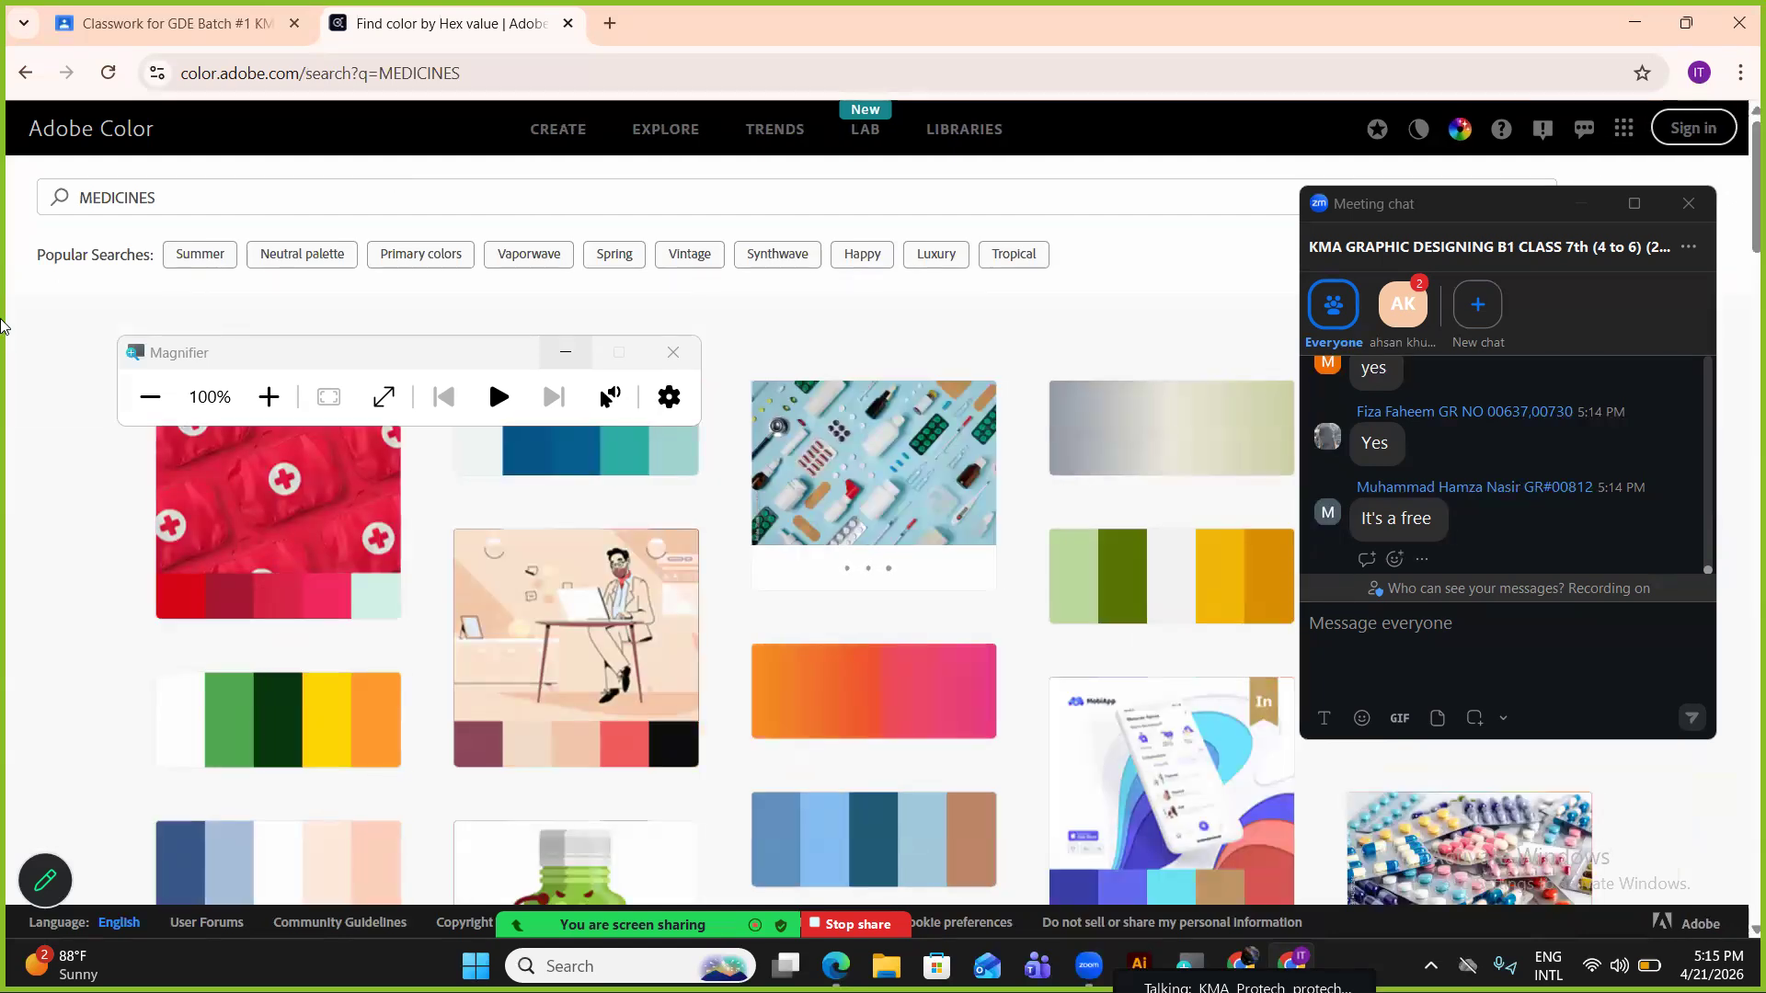
scroll(718, 575, down, 6)
scroll(734, 573, down, 6)
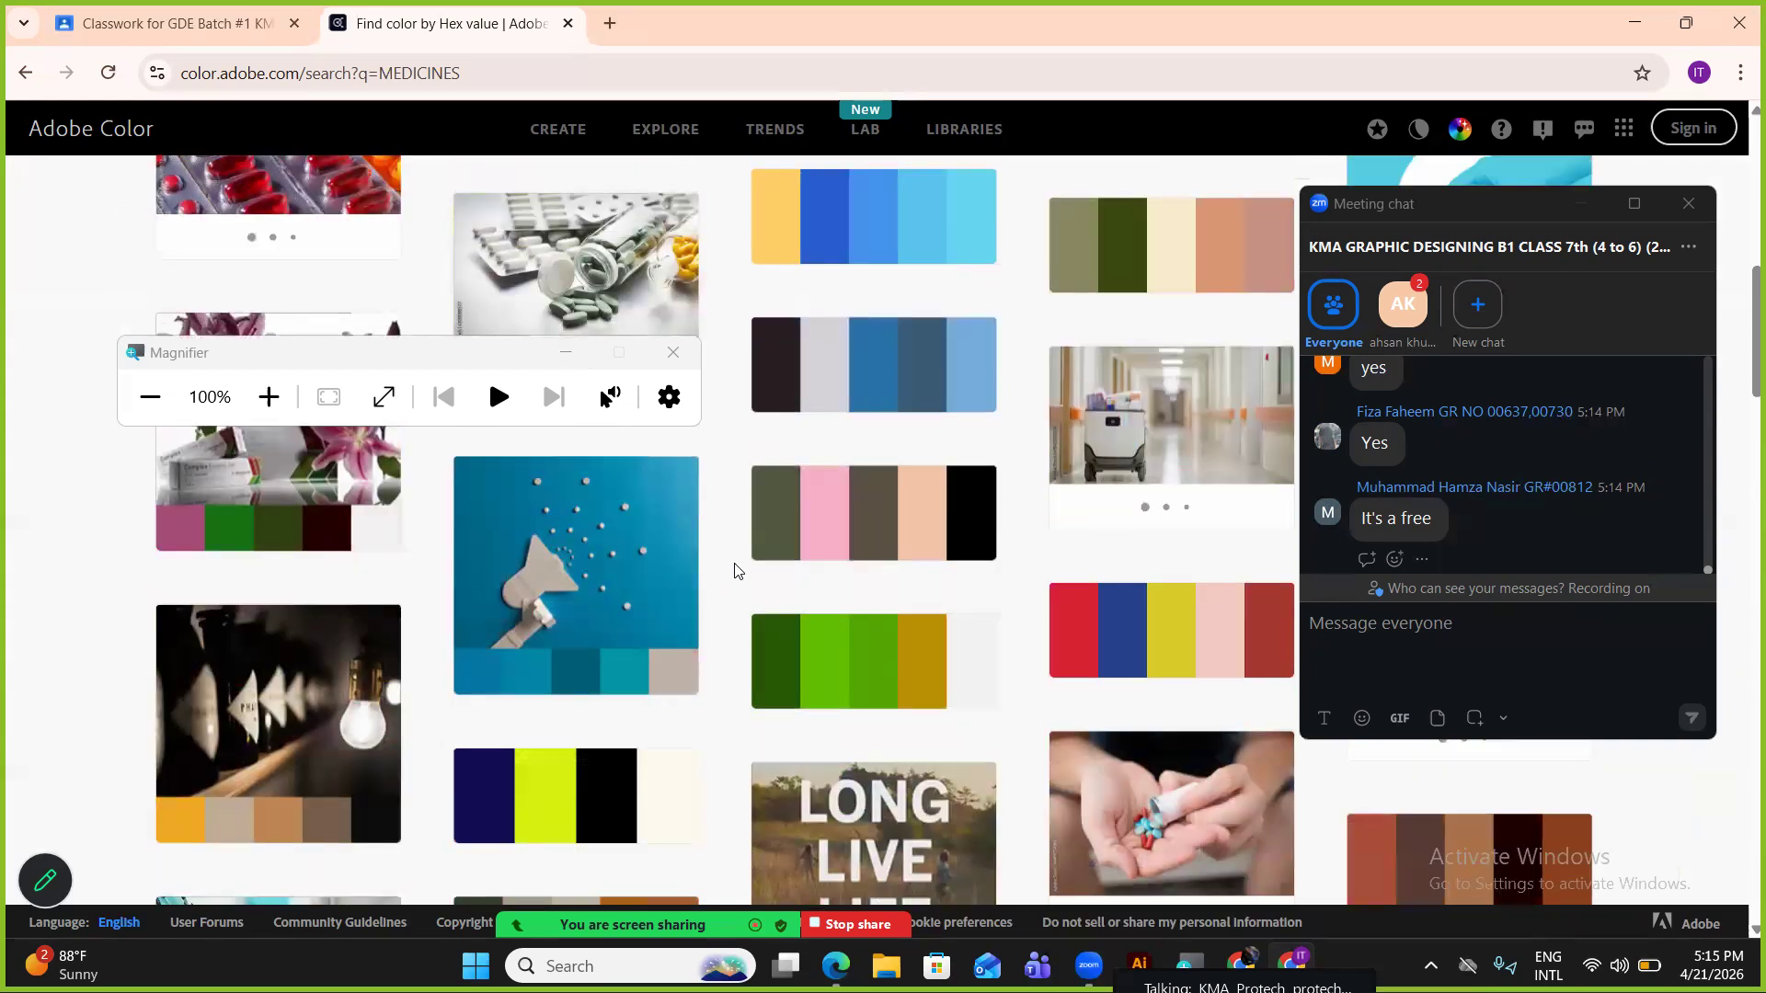
scroll(734, 571, up, 14)
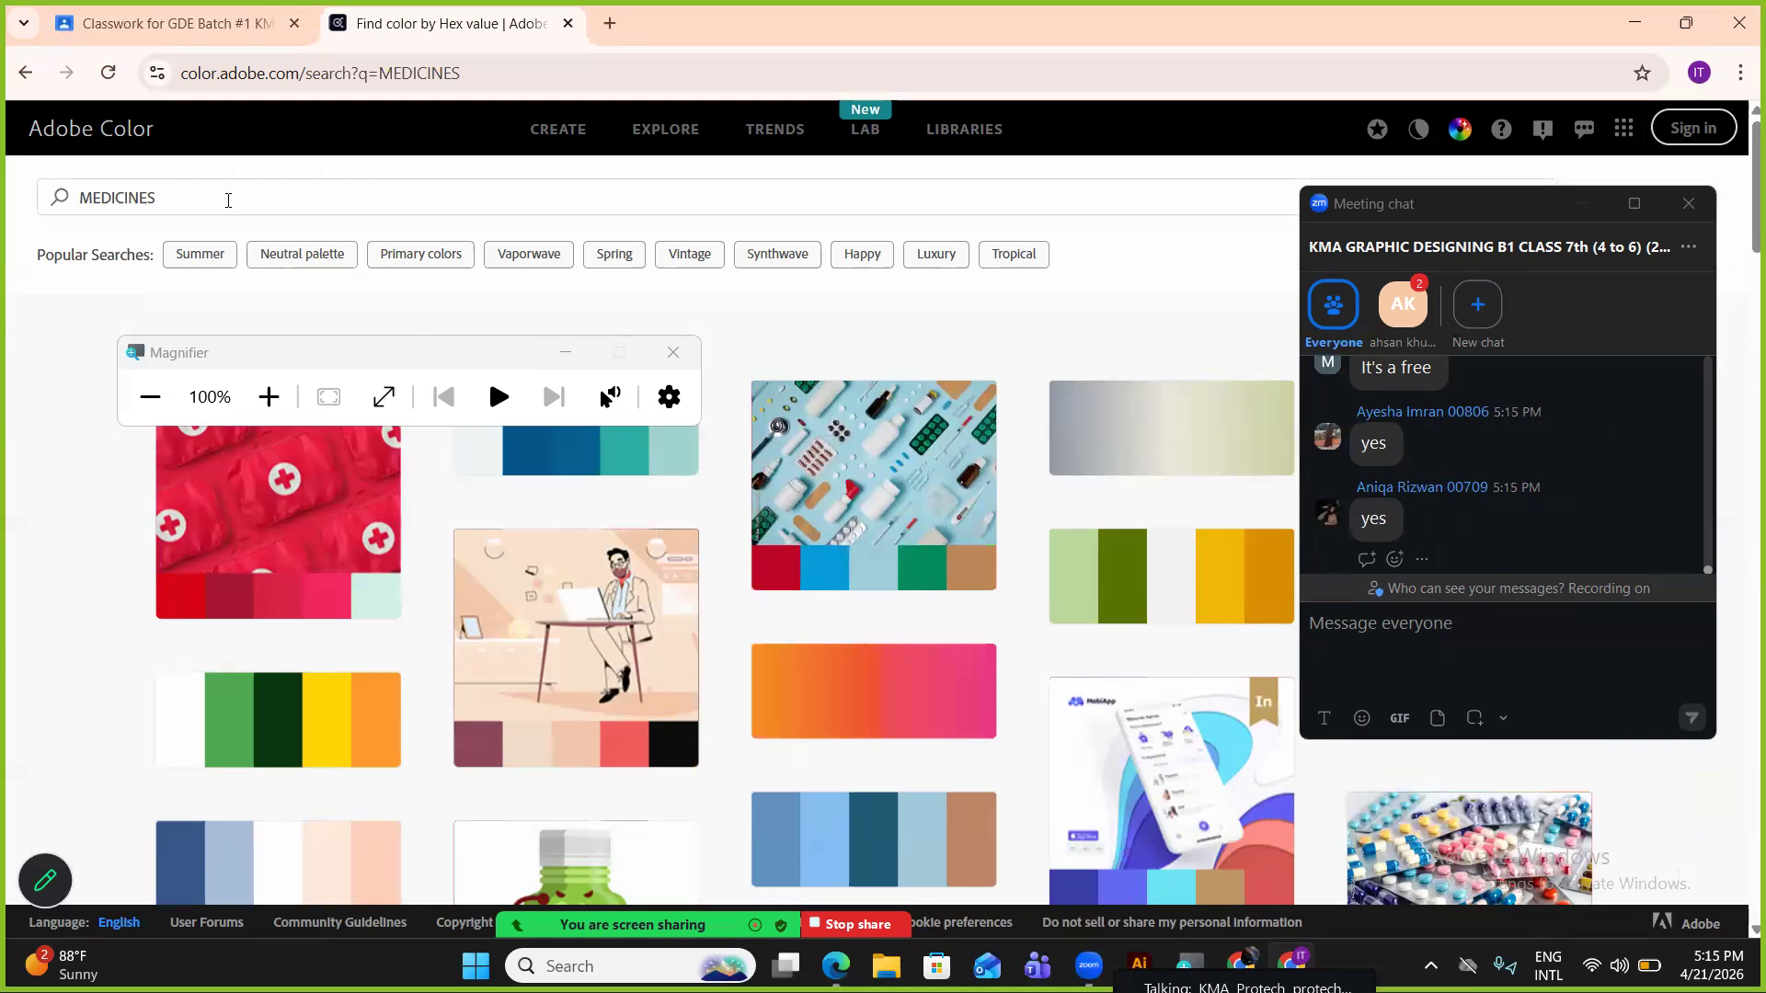
Search the color themes for "AUTOMOTVE" and look over the resulting palettes.
double_click(228, 200)
text(AU)
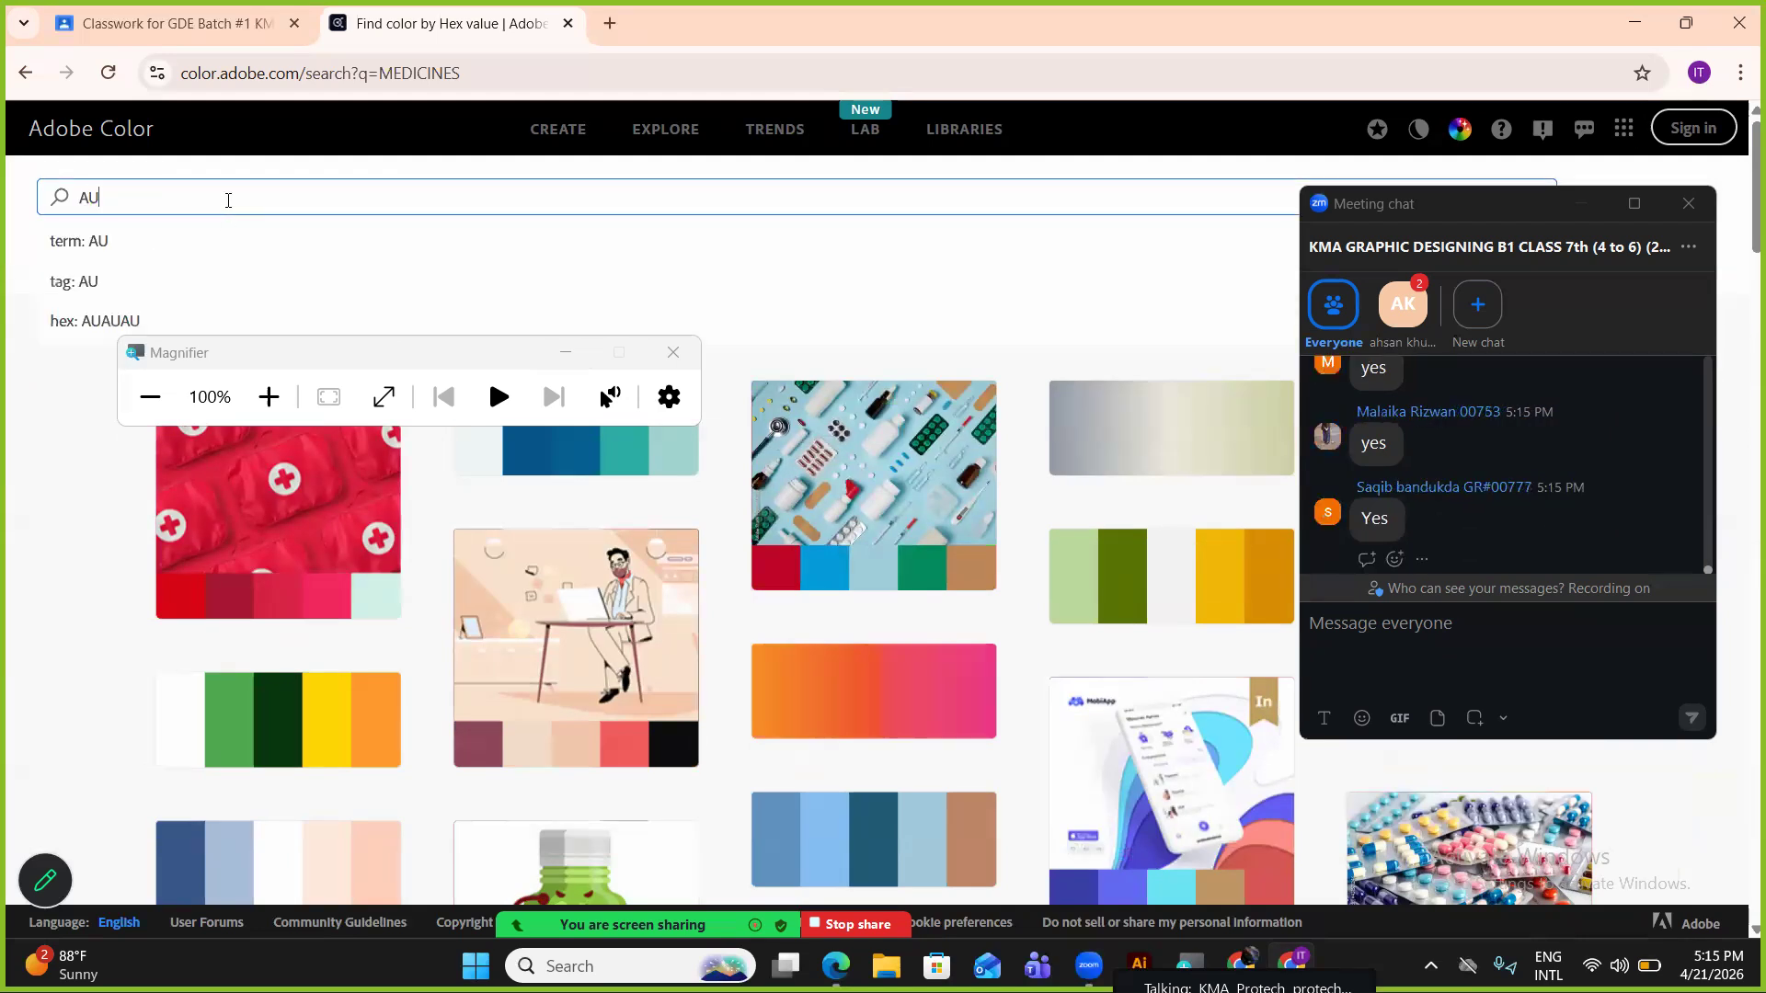
text(TOMO)
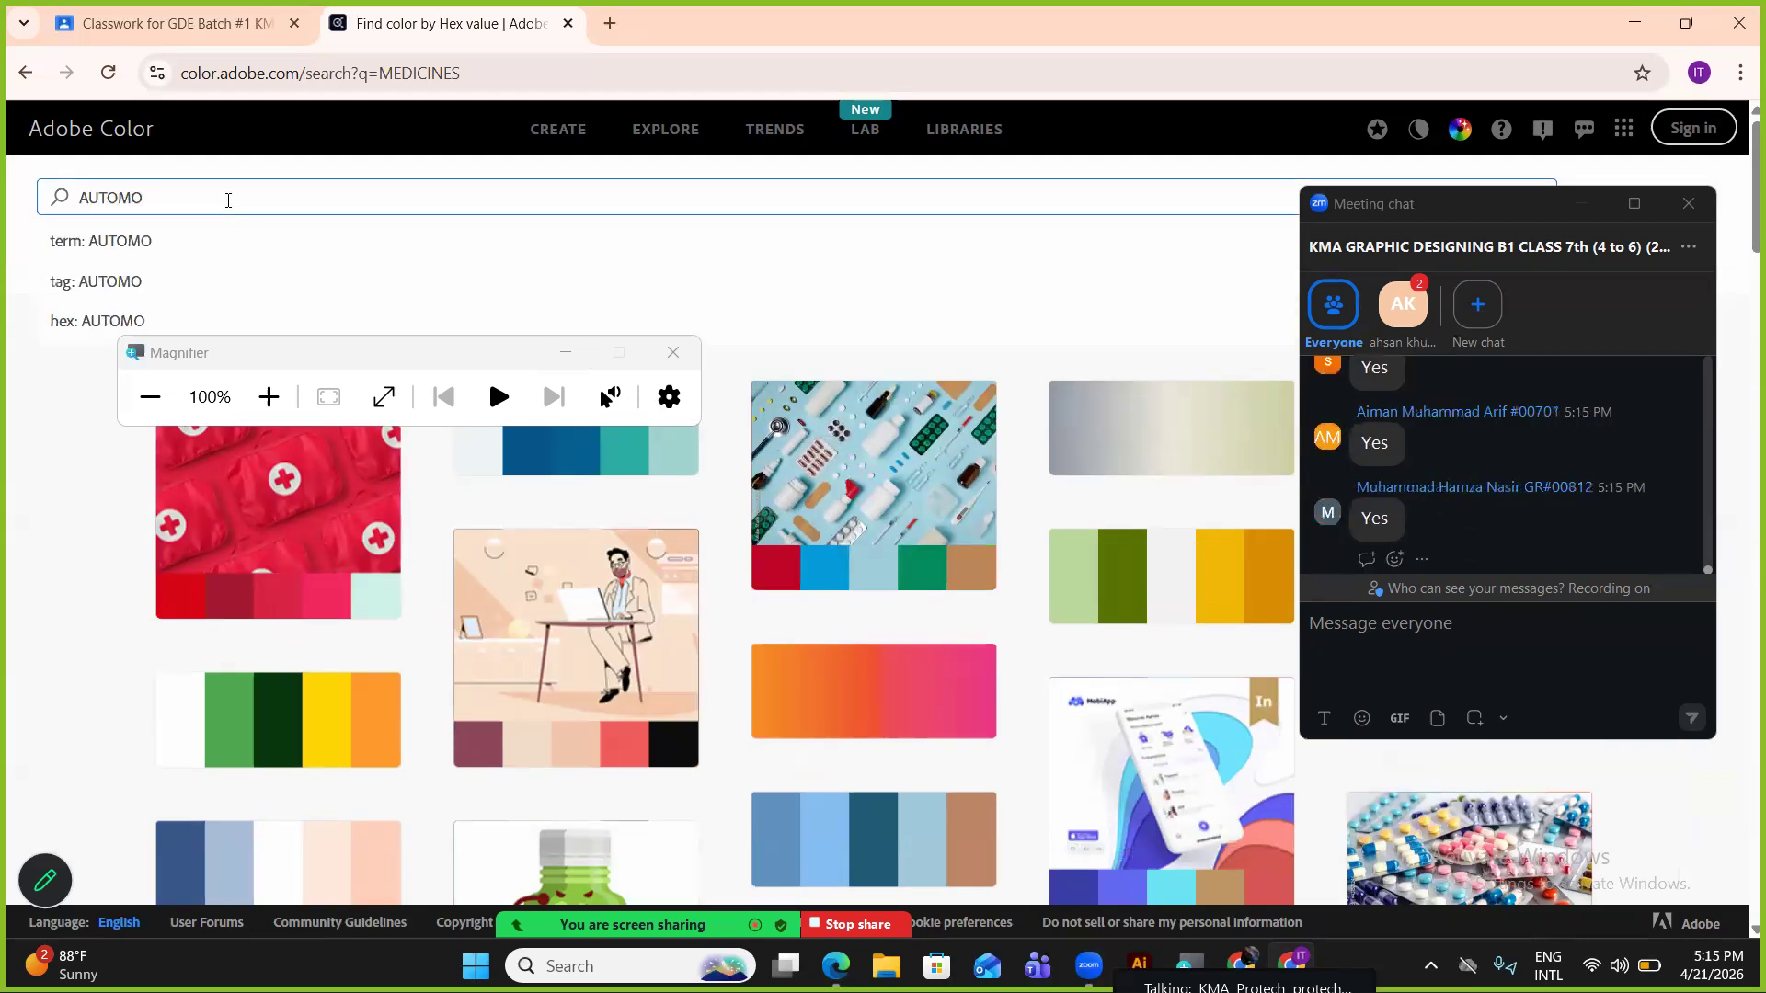
text(TVE)
key(Return)
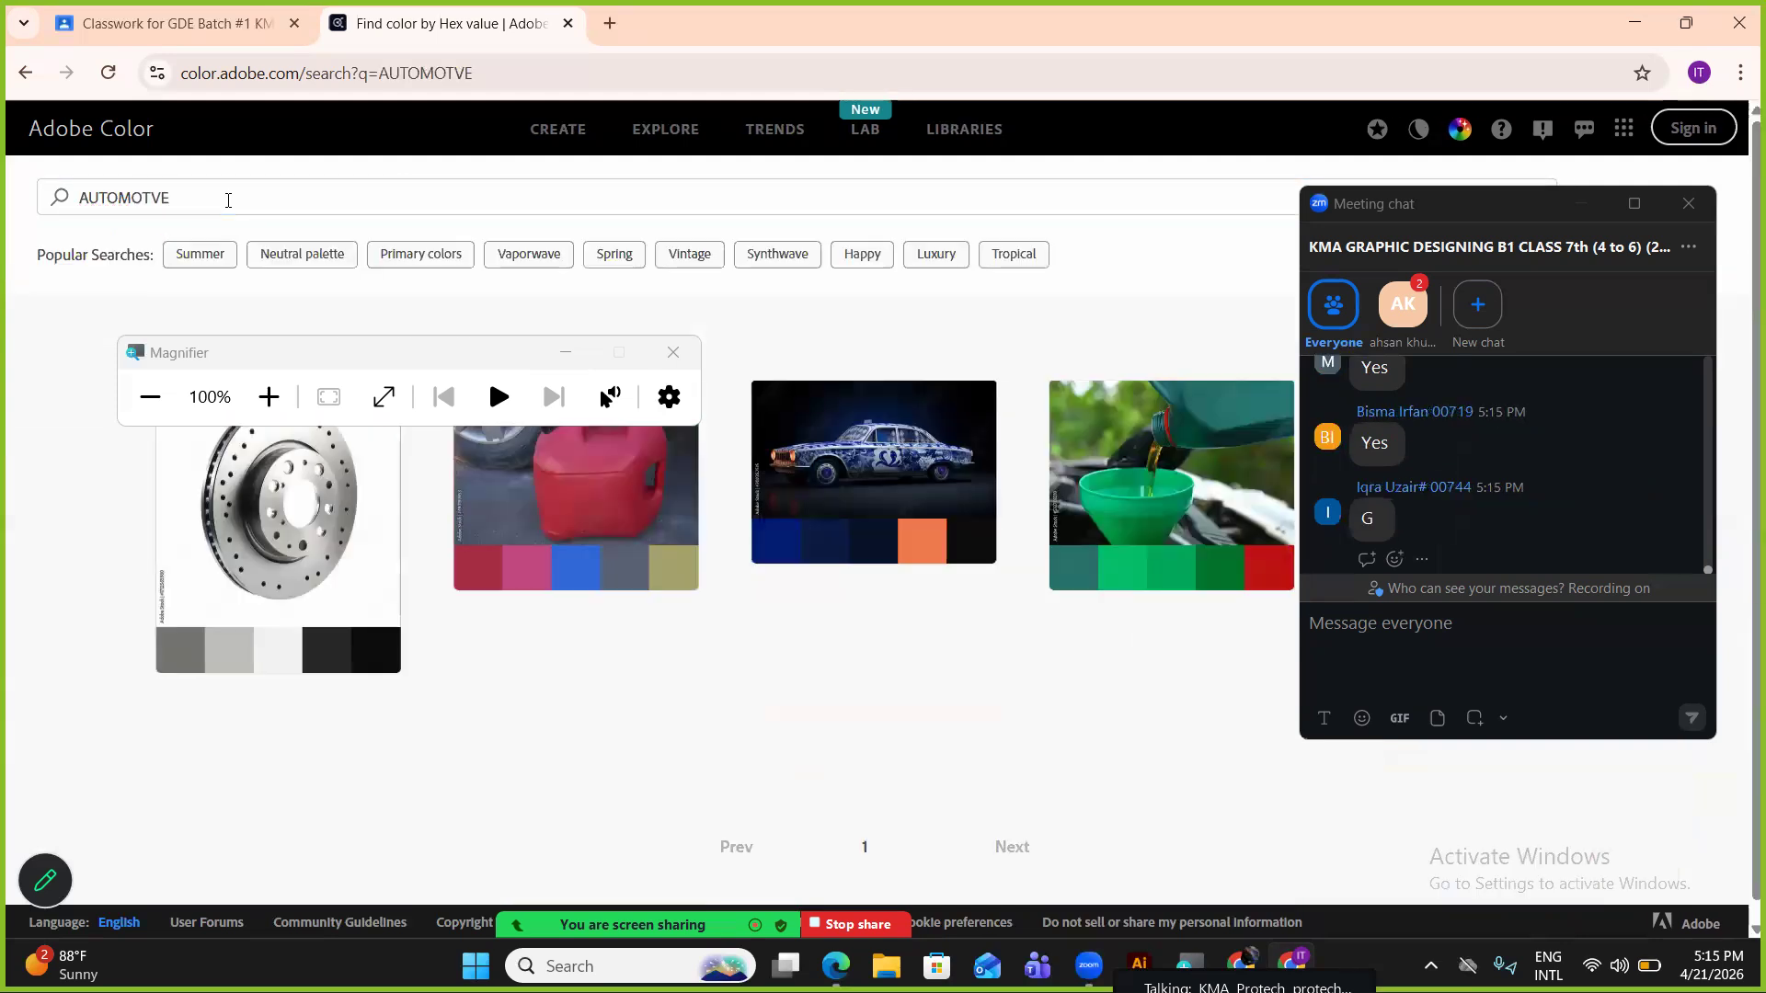
scroll(650, 599, down, 1)
scroll(662, 600, up, 1)
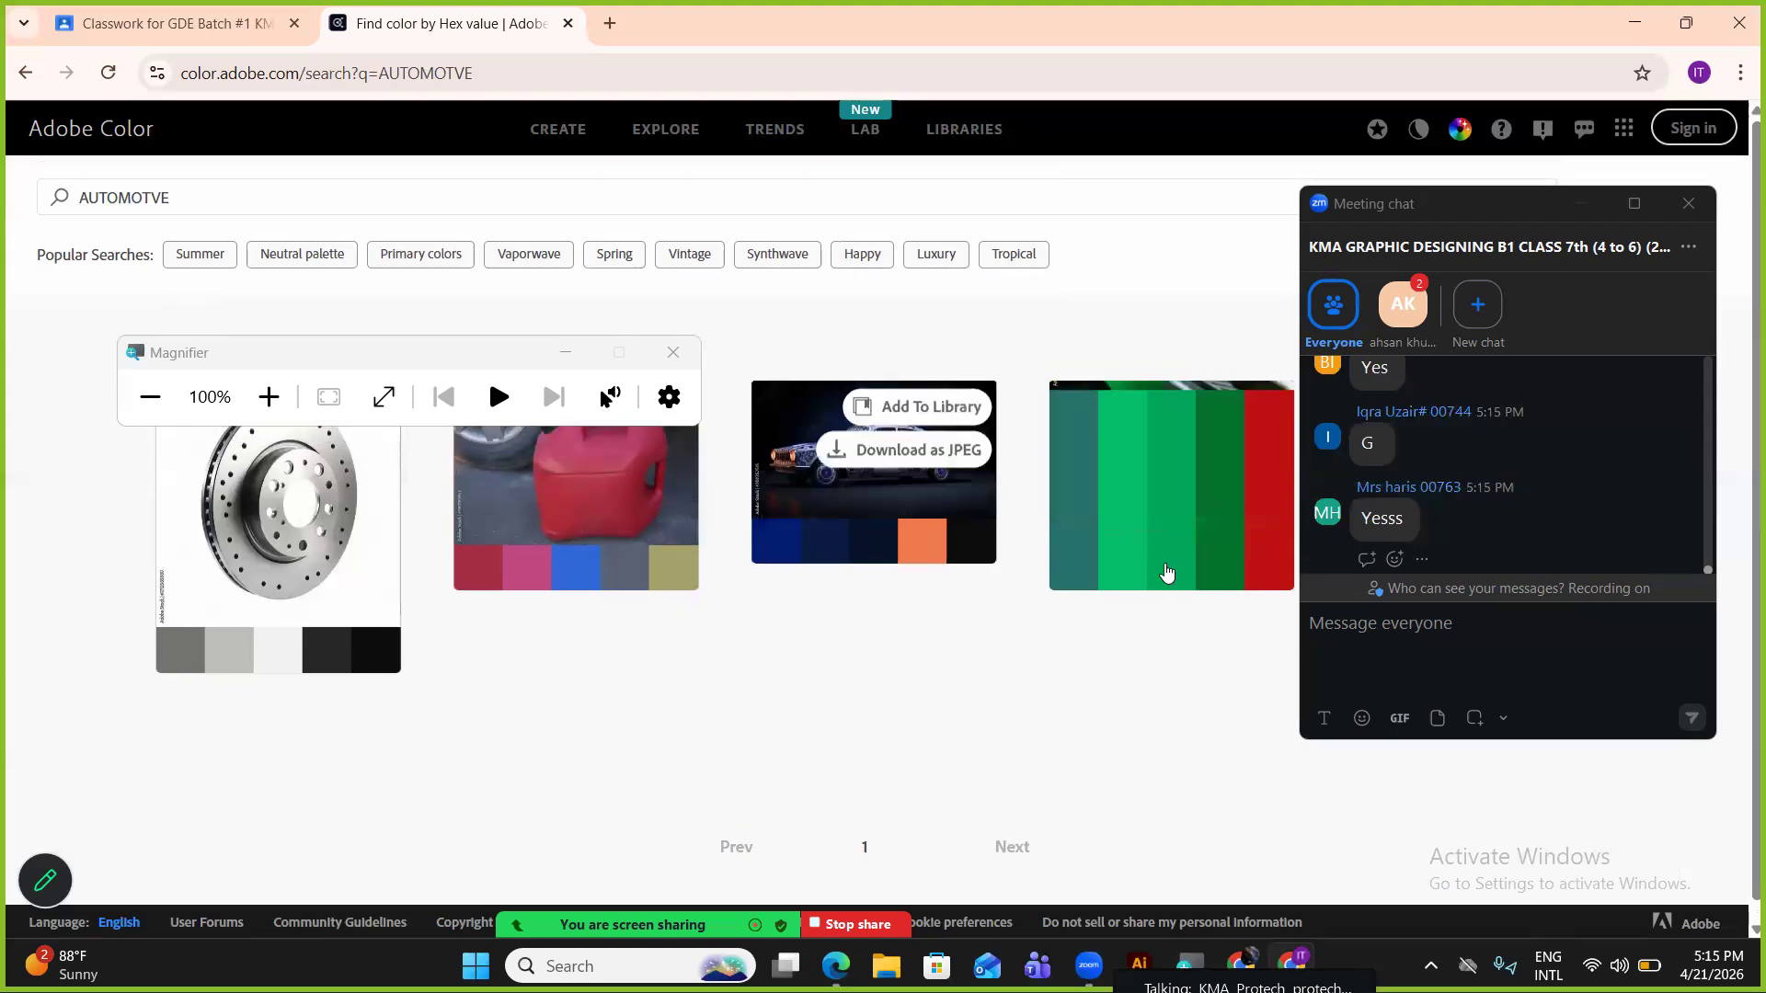
Search the color themes for "CARS" and browse the resulting palettes and gradients.
double_click(252, 203)
text(CARS)
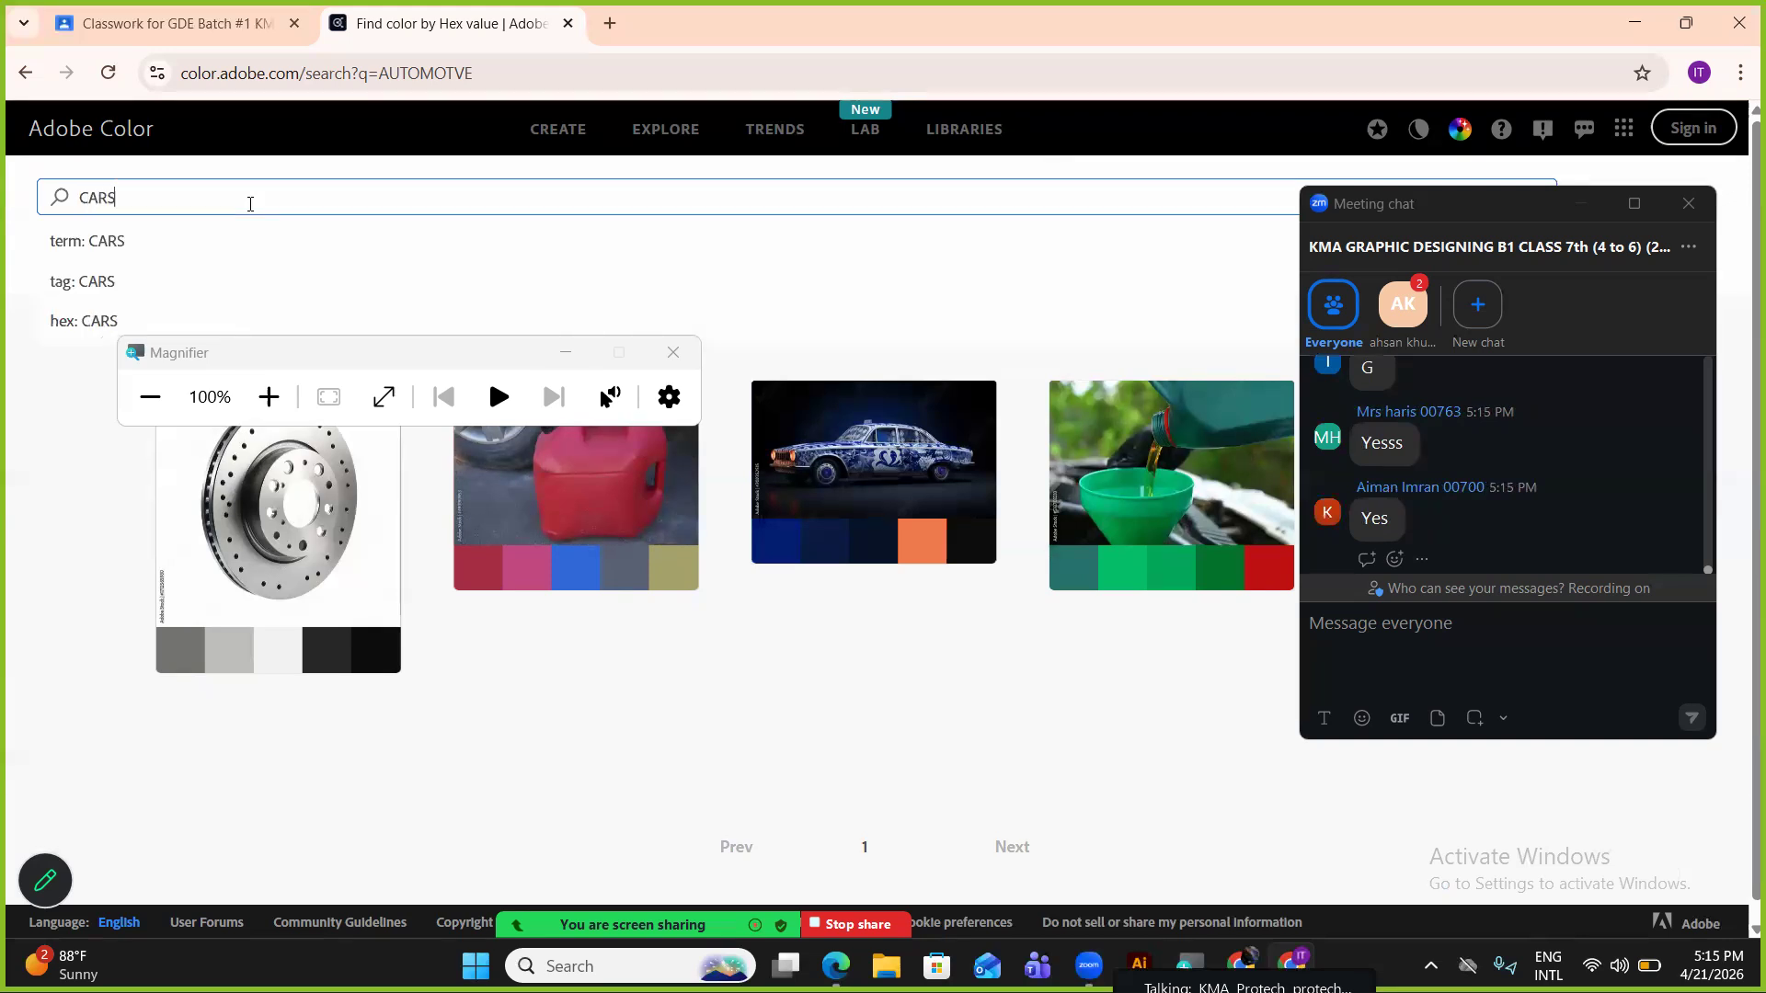
key(Return)
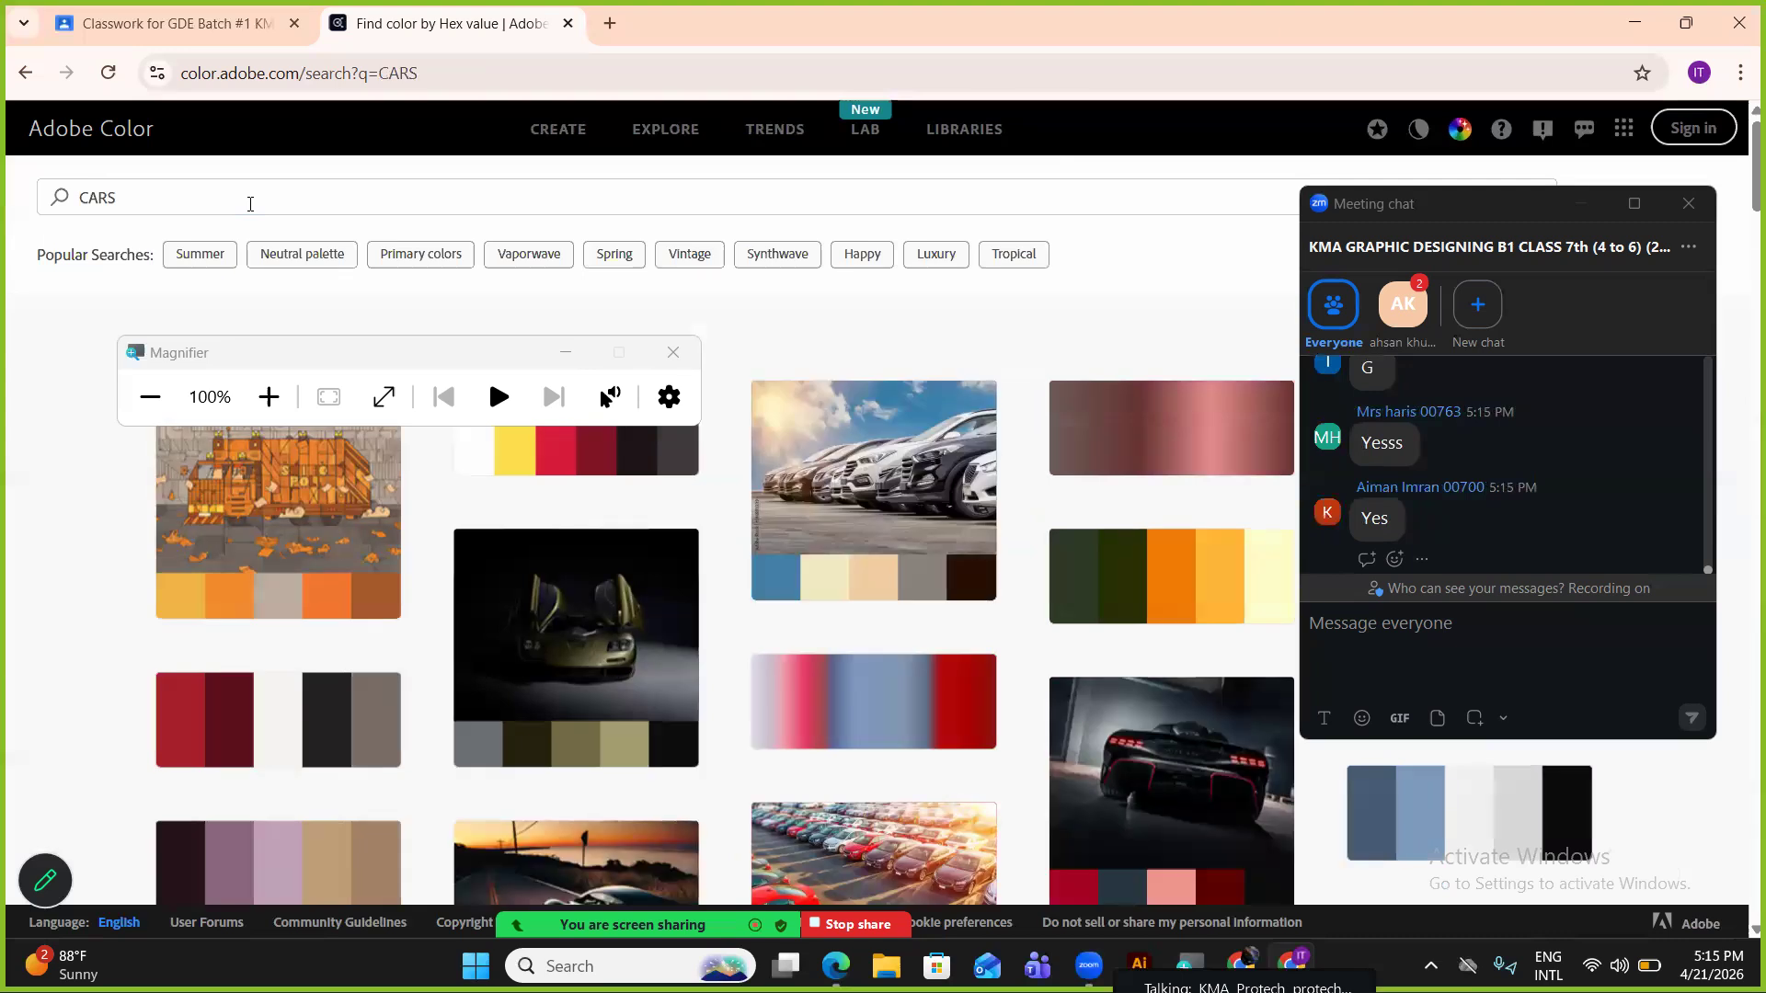
scroll(558, 642, down, 10)
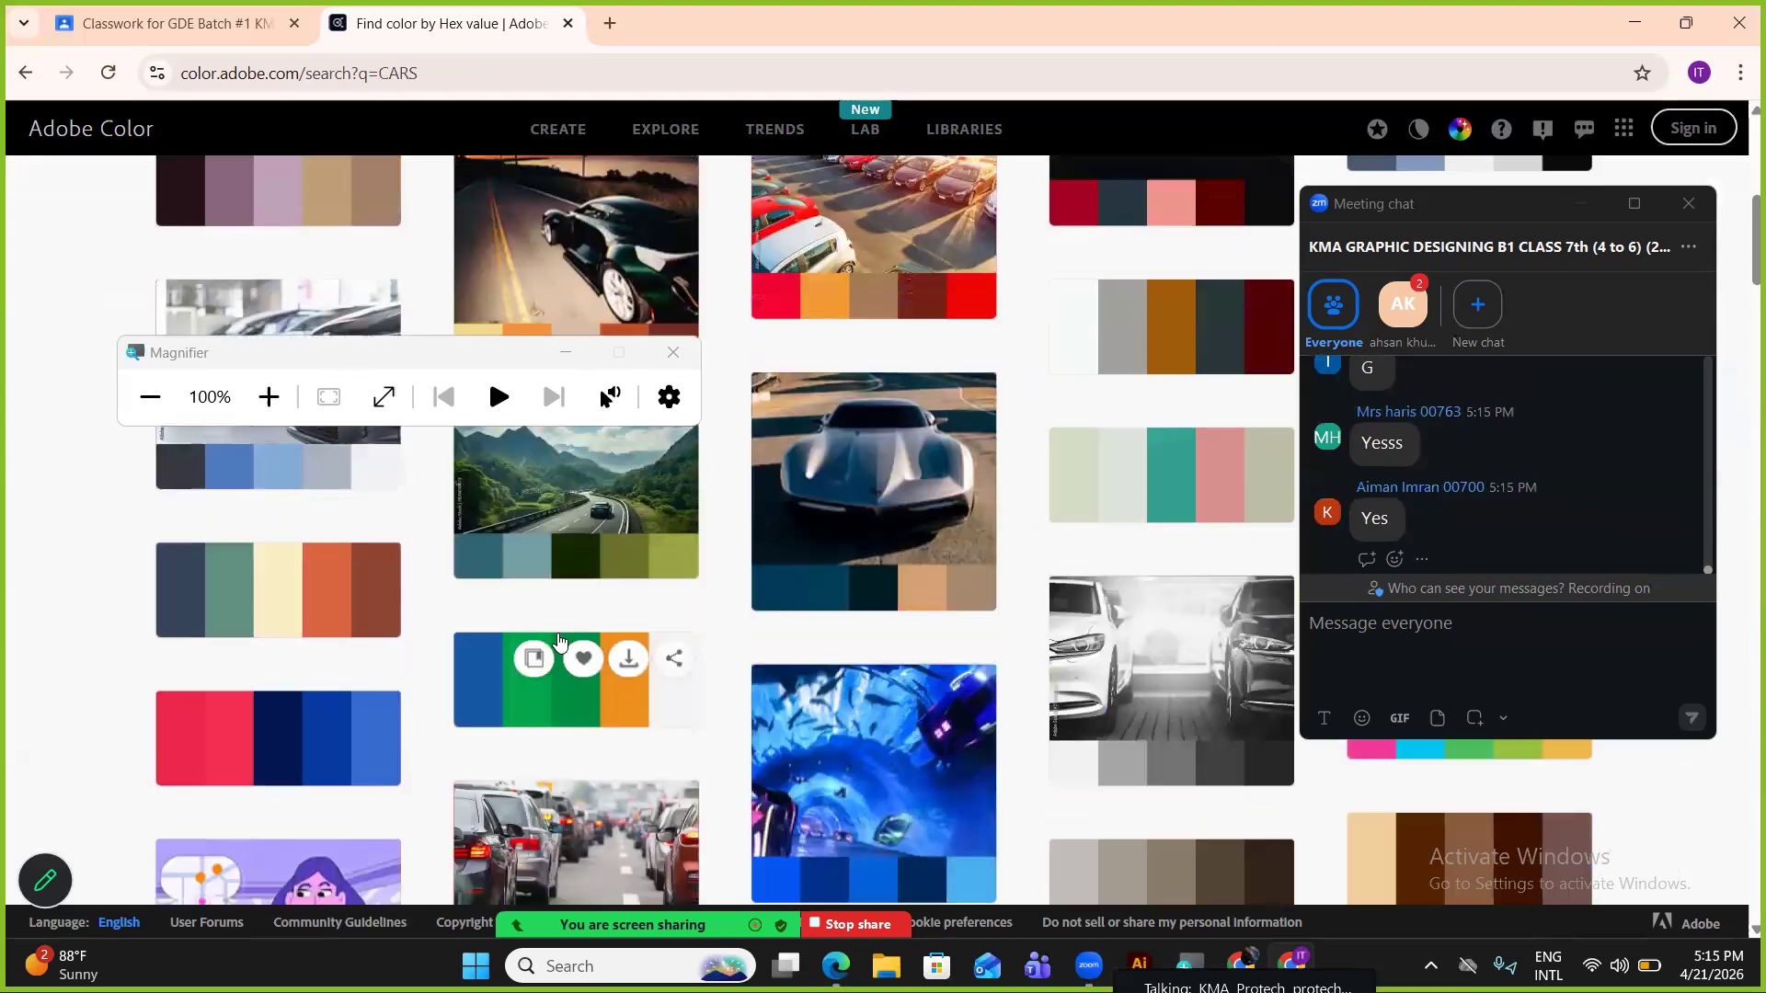
scroll(557, 643, down, 5)
scroll(558, 643, down, 3)
scroll(721, 709, down, 5)
scroll(757, 715, down, 3)
scroll(748, 706, up, 15)
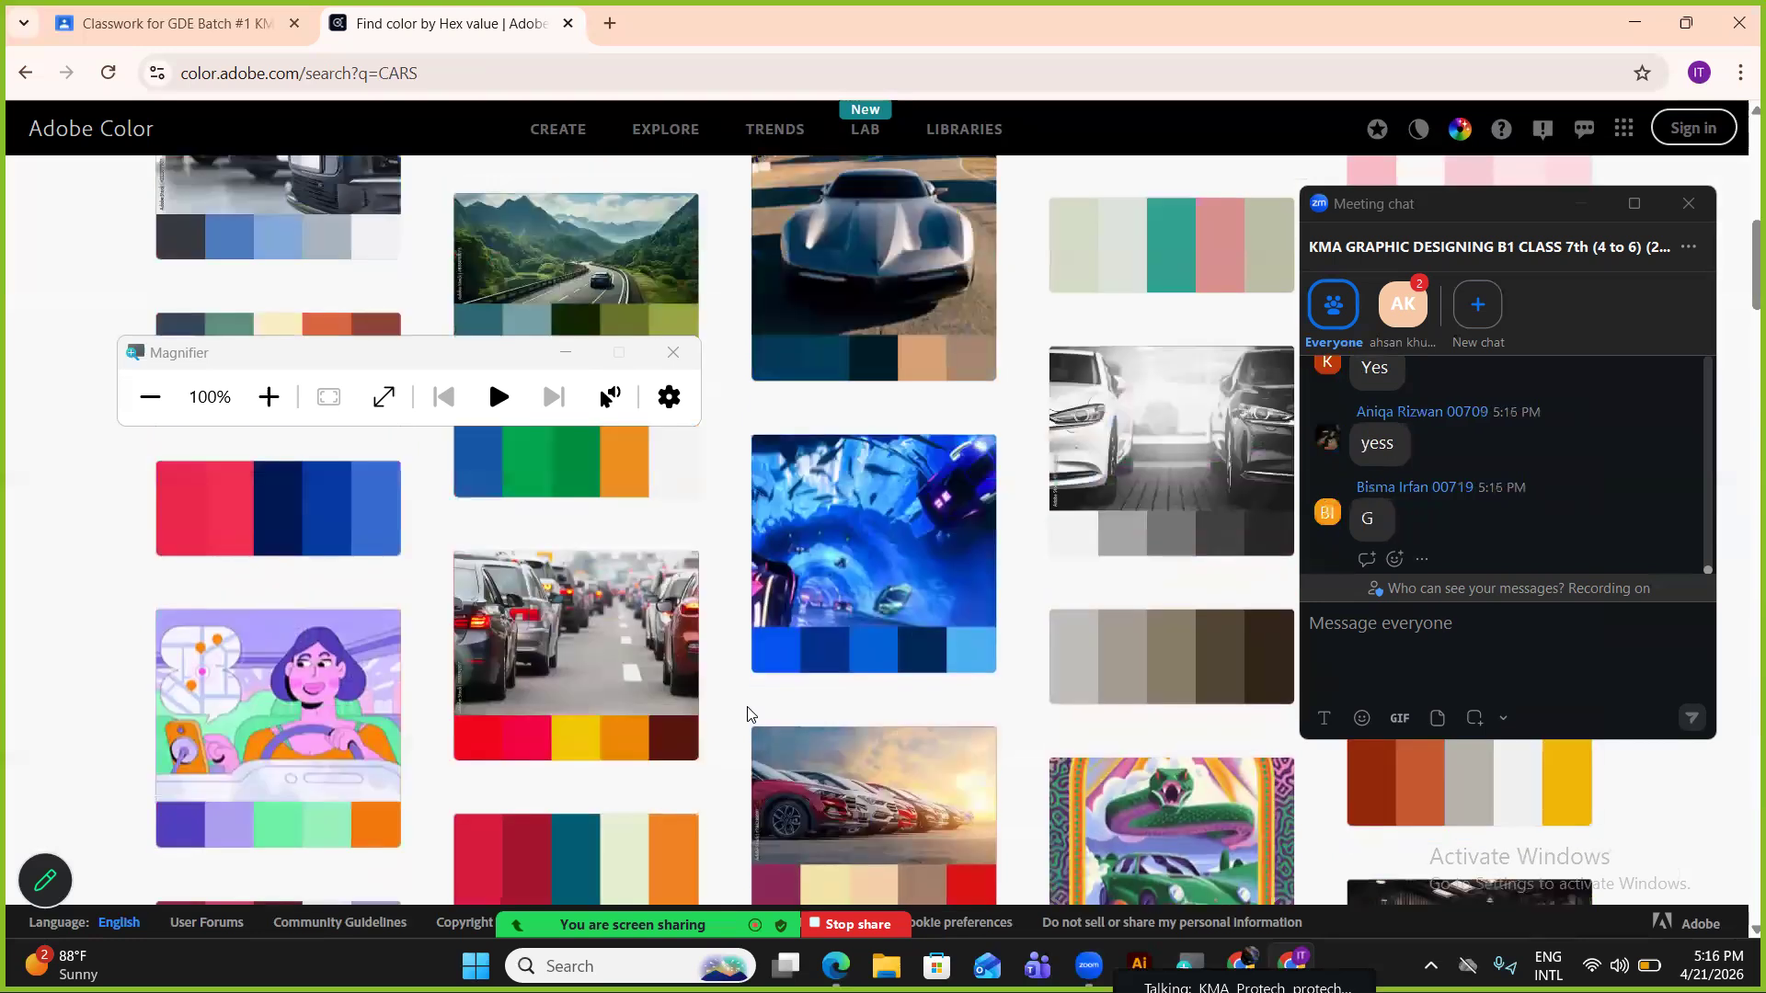
scroll(747, 707, up, 1)
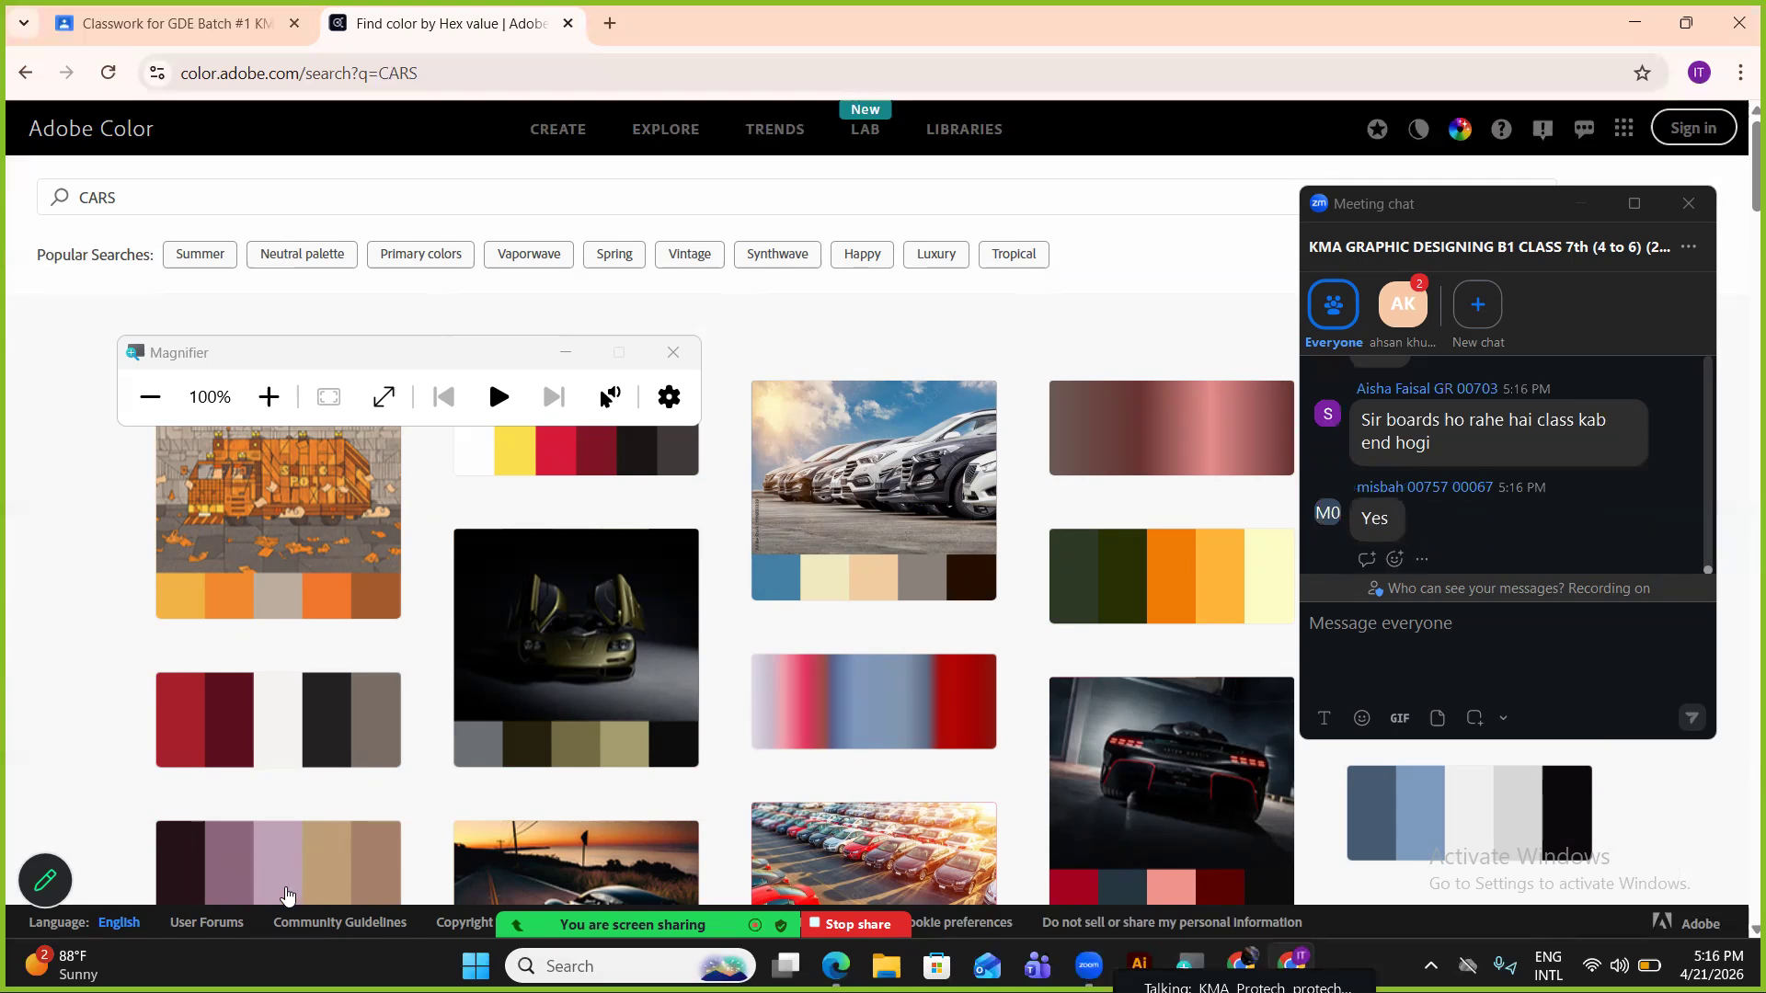
Open the meeting's audio options, unmute the microphone and mute it again.
mouse_move(288, 895)
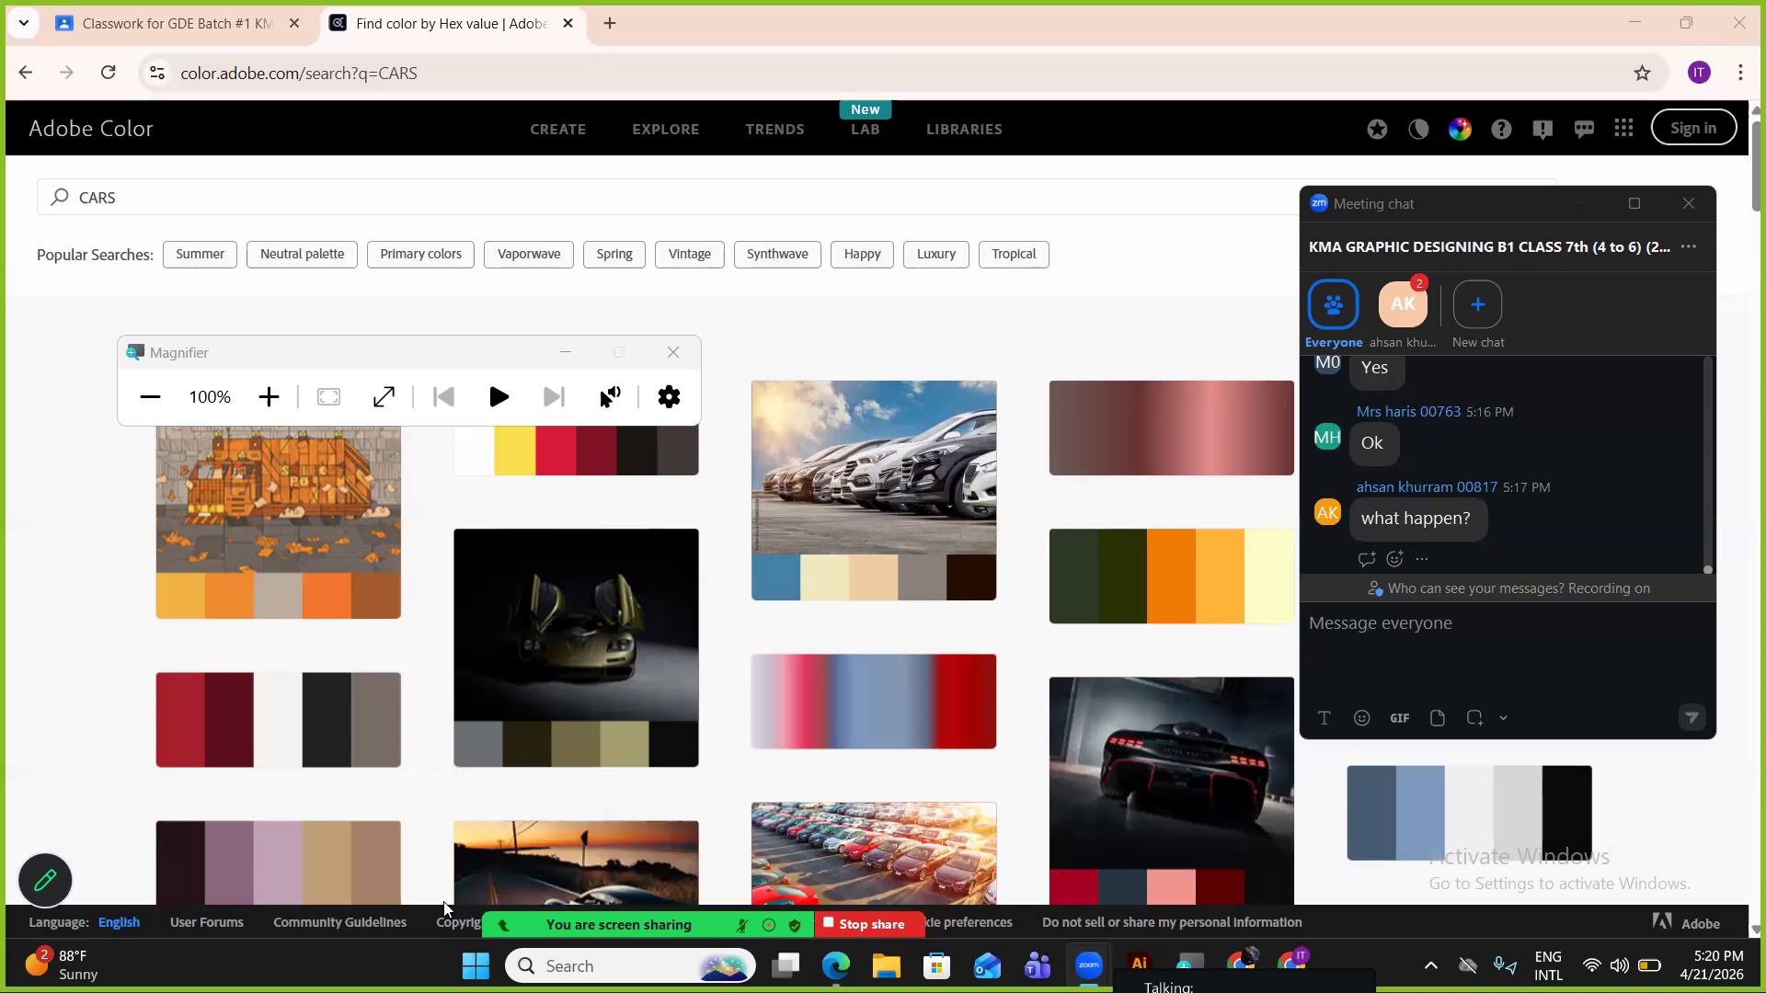
mouse_move(443, 909)
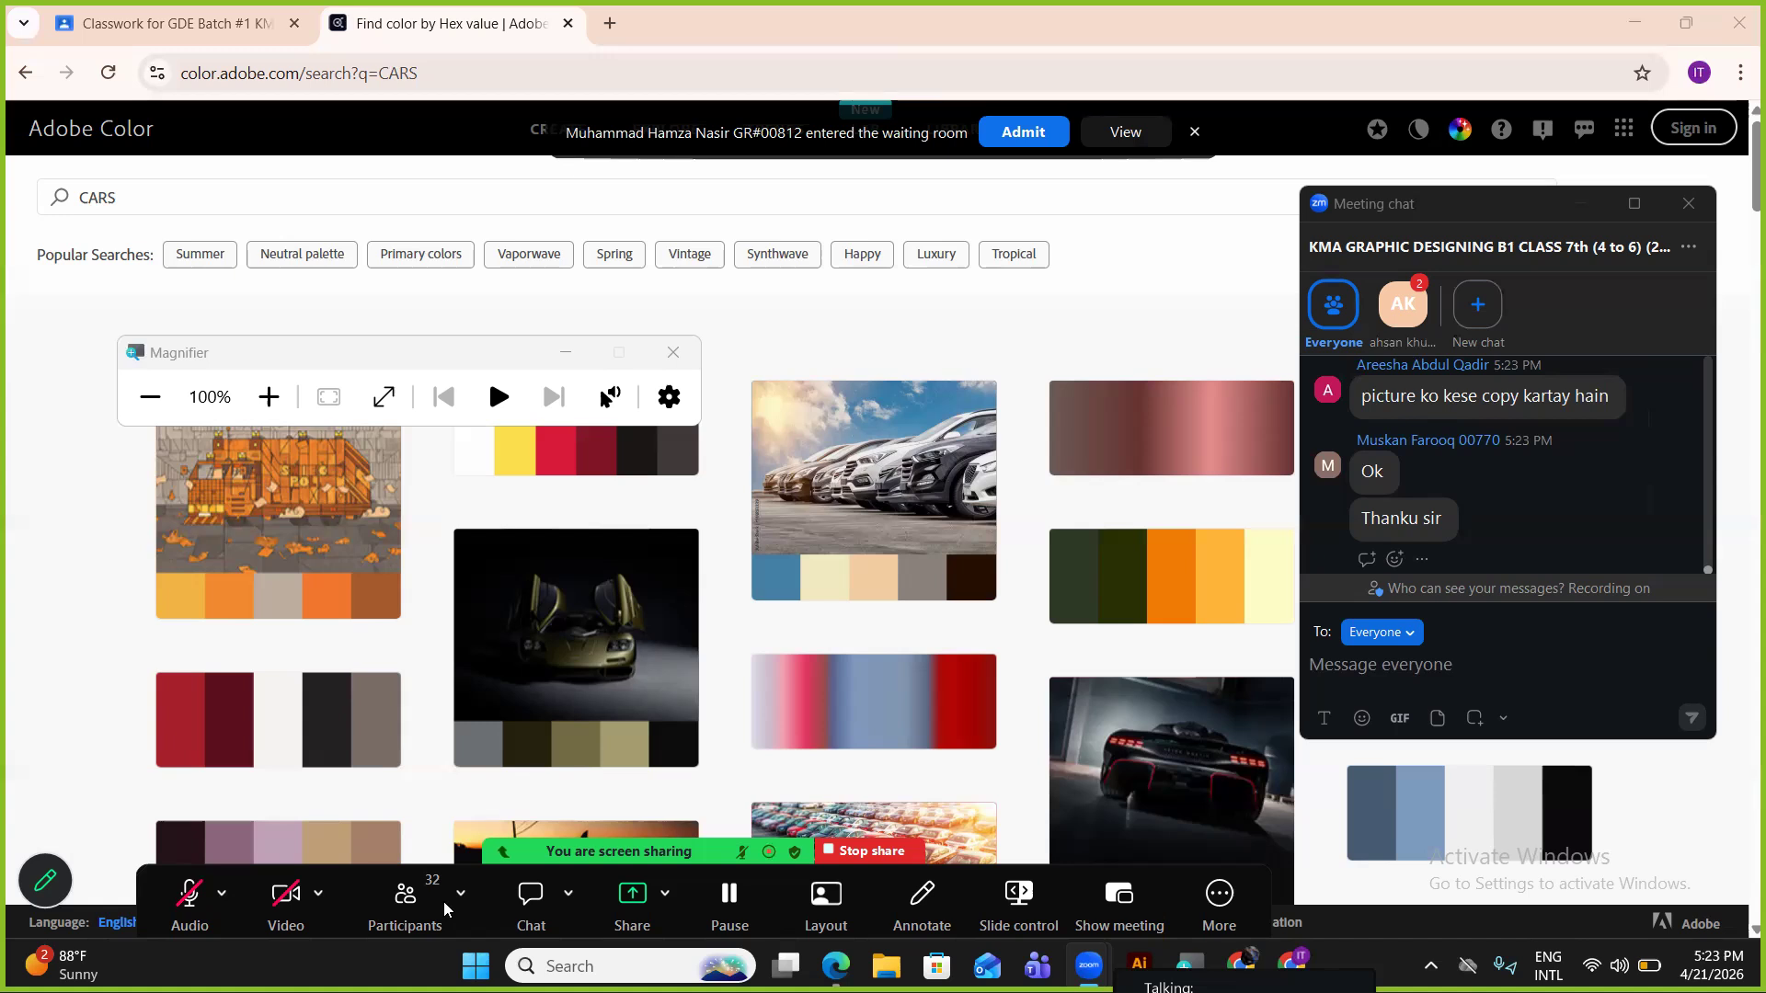
click(221, 893)
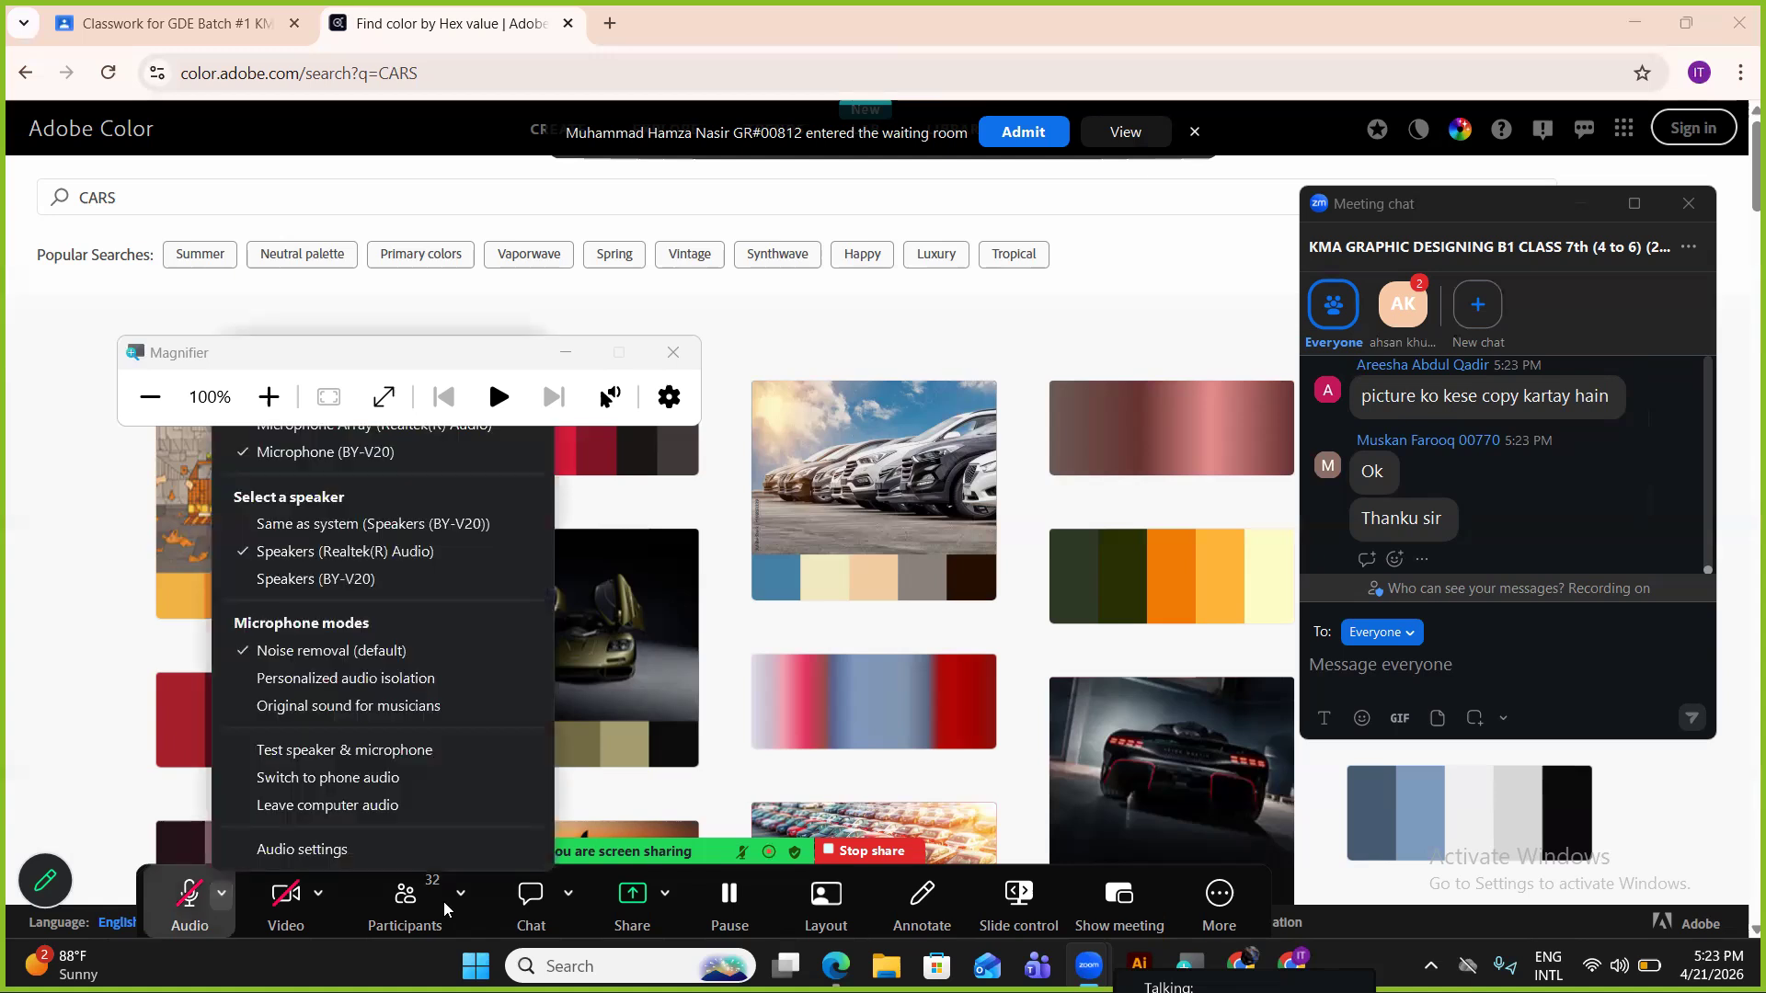
key(alt+a)
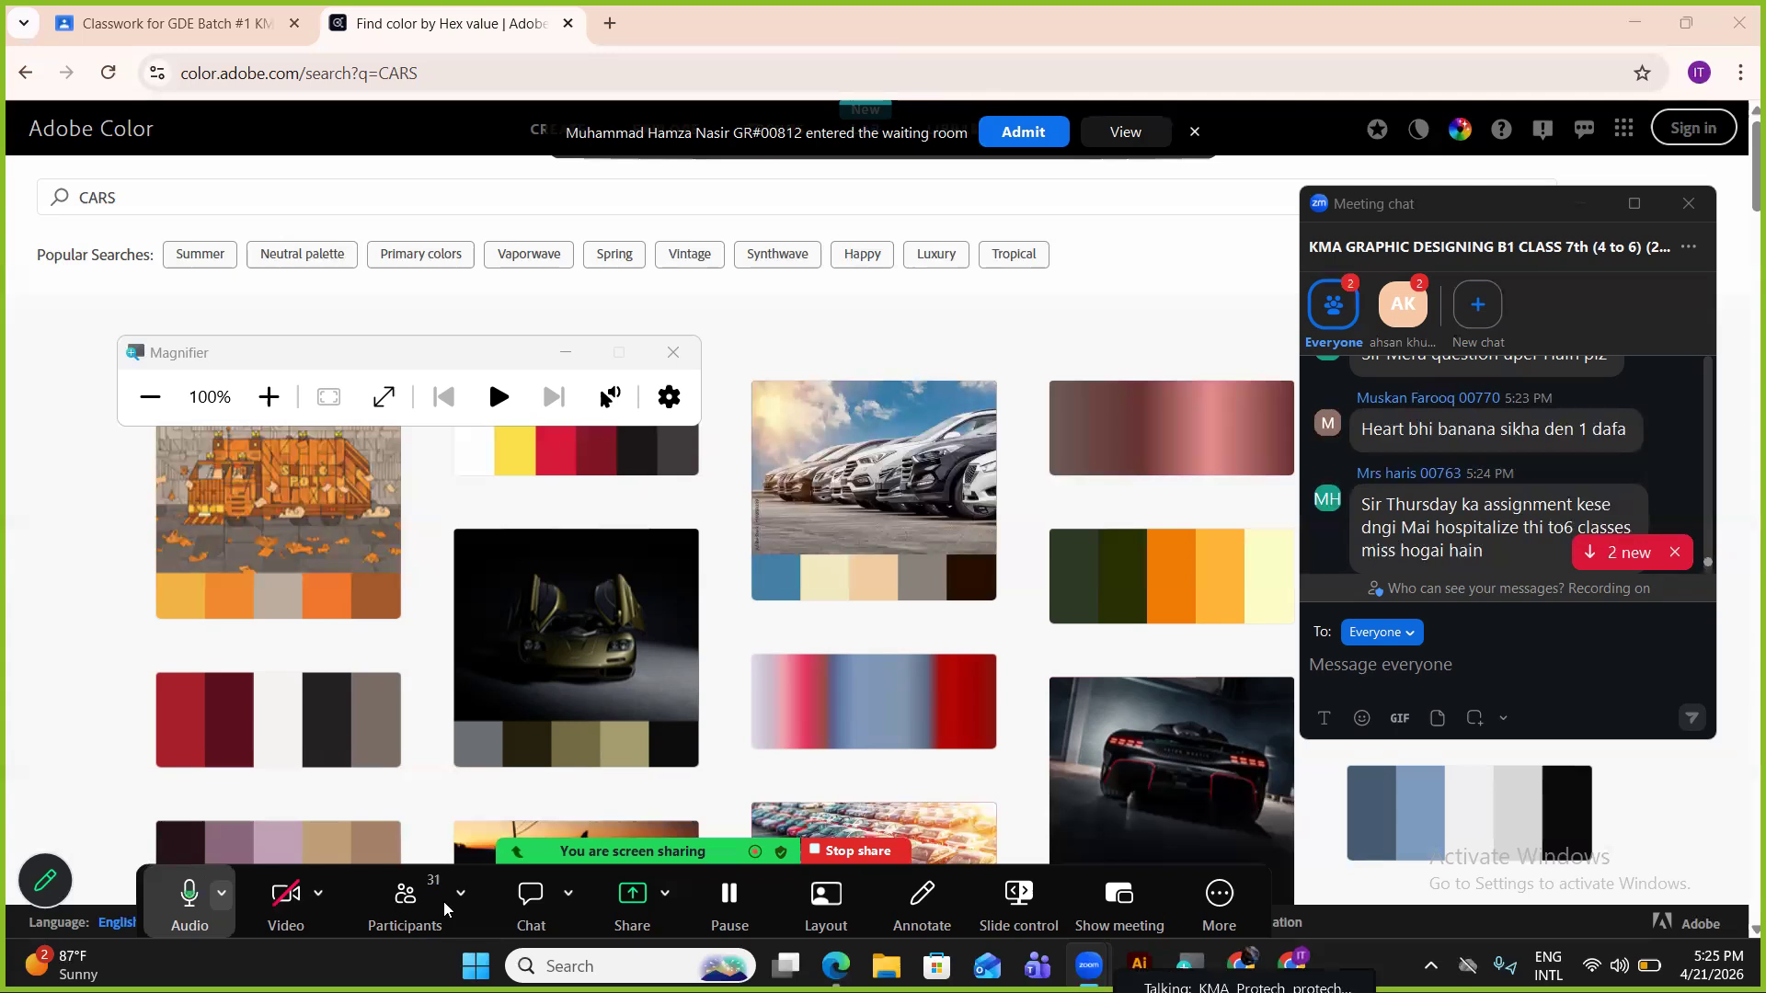
key(alt+a)
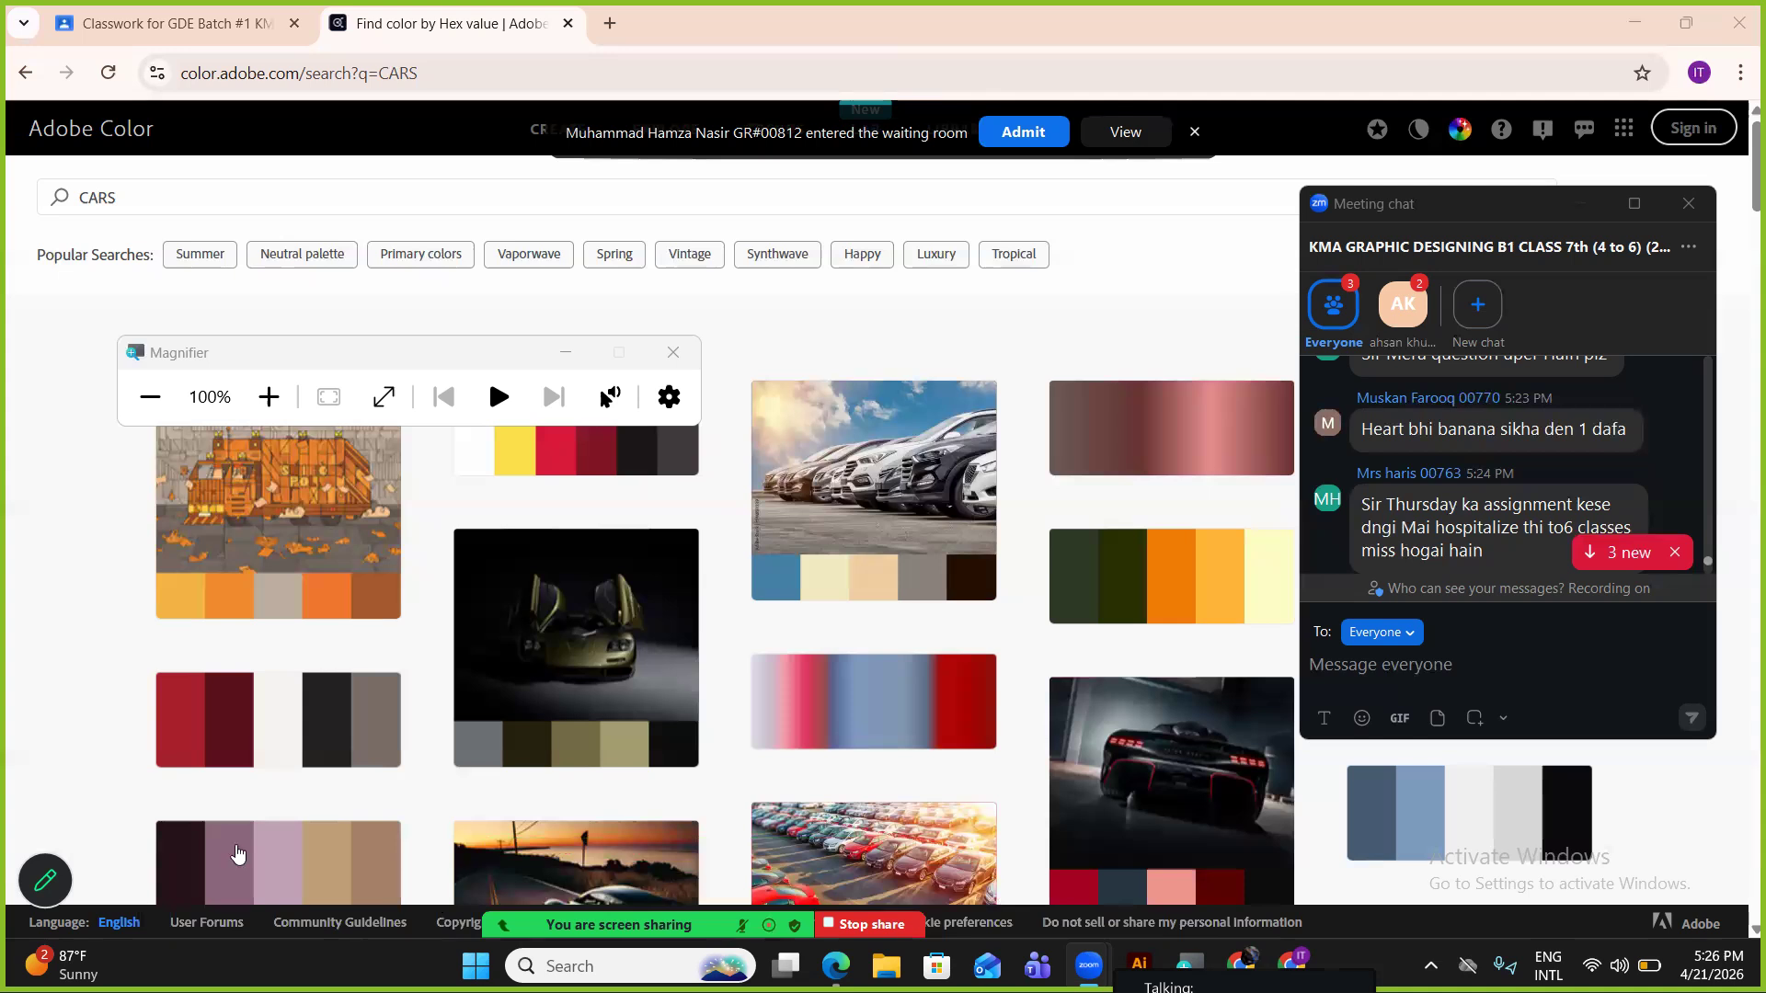
mouse_move(238, 852)
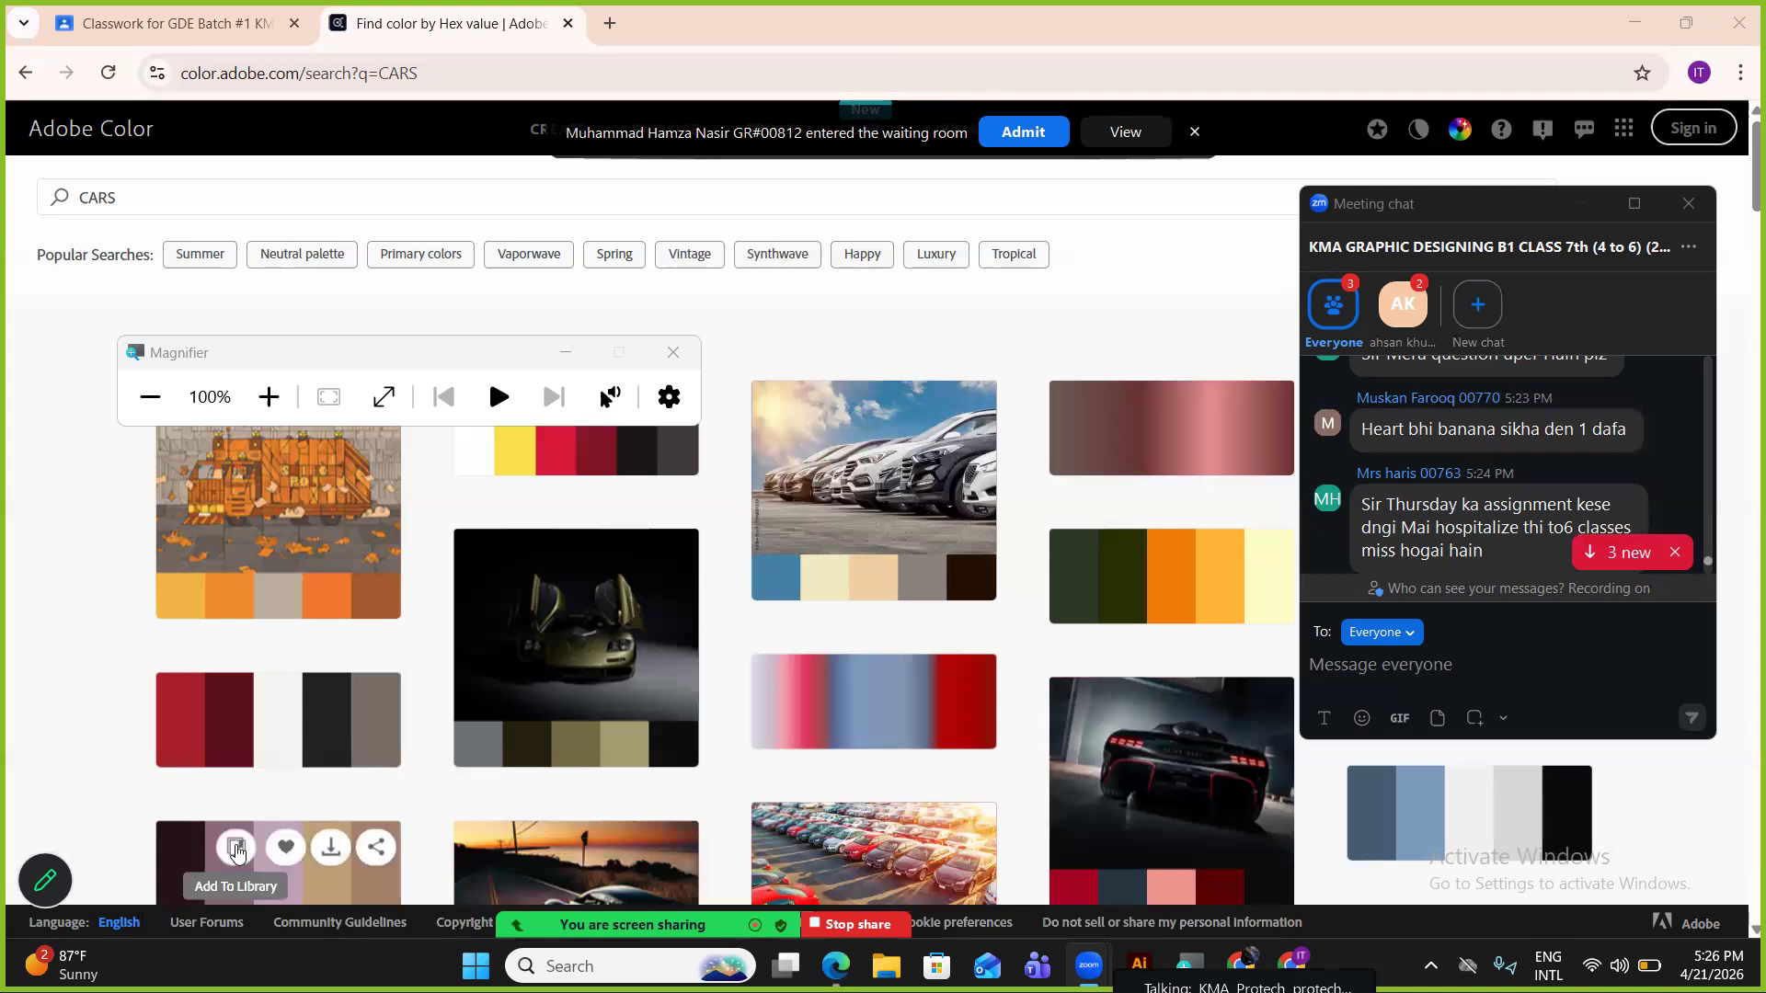